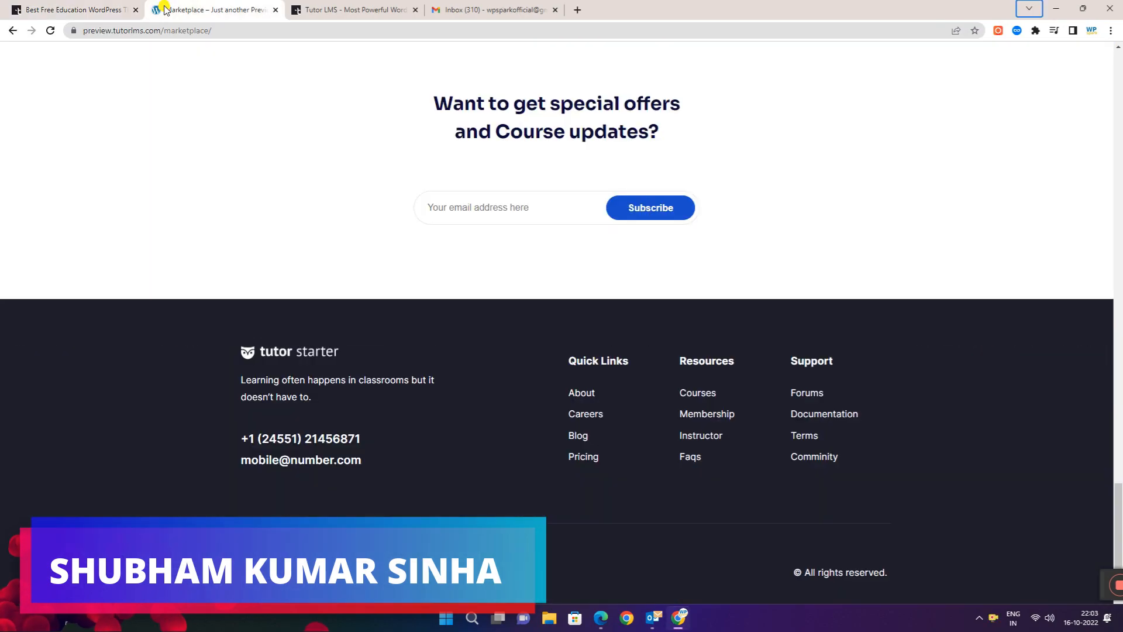
- Examine the Tutor Starter marketplace demo's header, hero section, course categories and featured courses
{"action": "scroll", "coordinate": [353, 242], "scroll_direction": "up", "scroll_amount": 10}
{"action": "scroll", "coordinate": [353, 242], "scroll_direction": "up", "scroll_amount": 20}
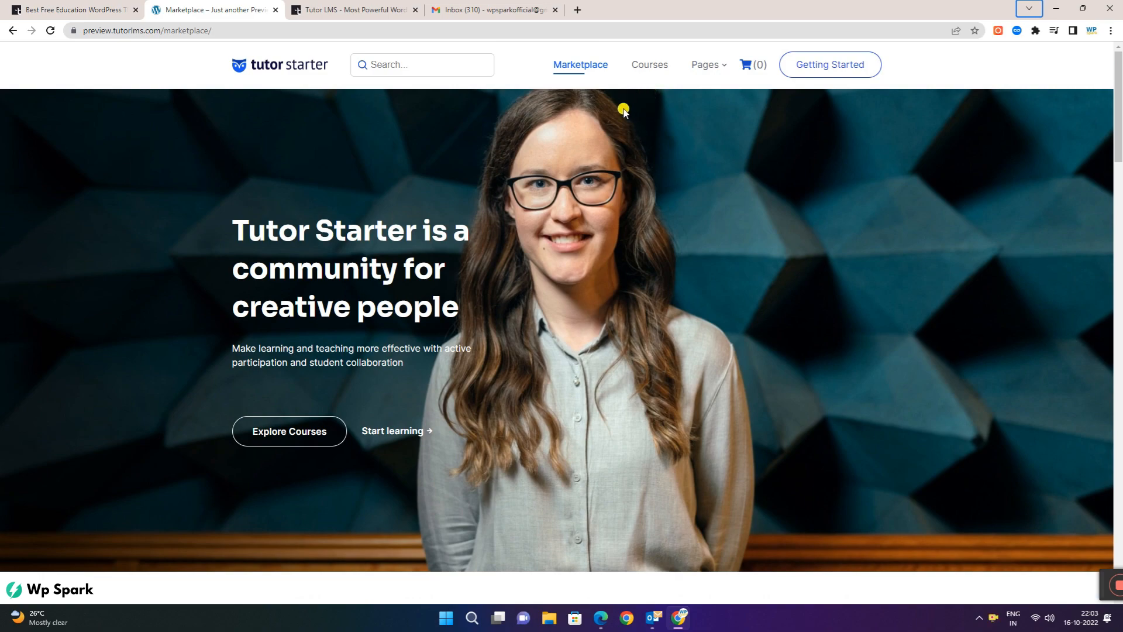
{"action": "scroll", "coordinate": [518, 257], "scroll_direction": "down", "scroll_amount": 4}
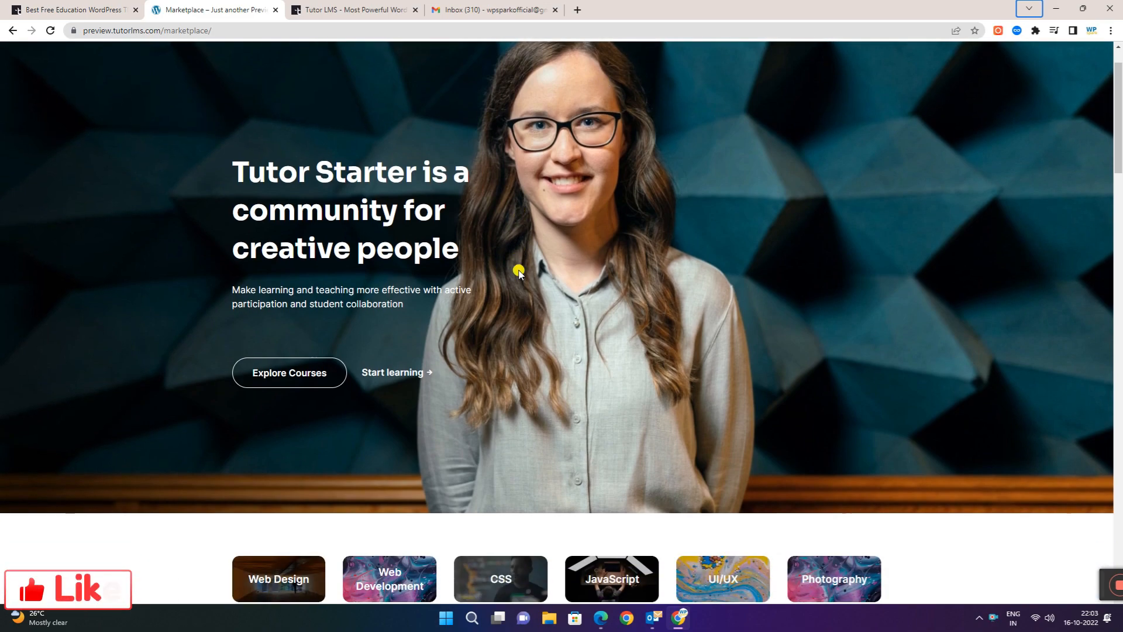
{"action": "scroll", "coordinate": [519, 274], "scroll_direction": "up", "scroll_amount": 4}
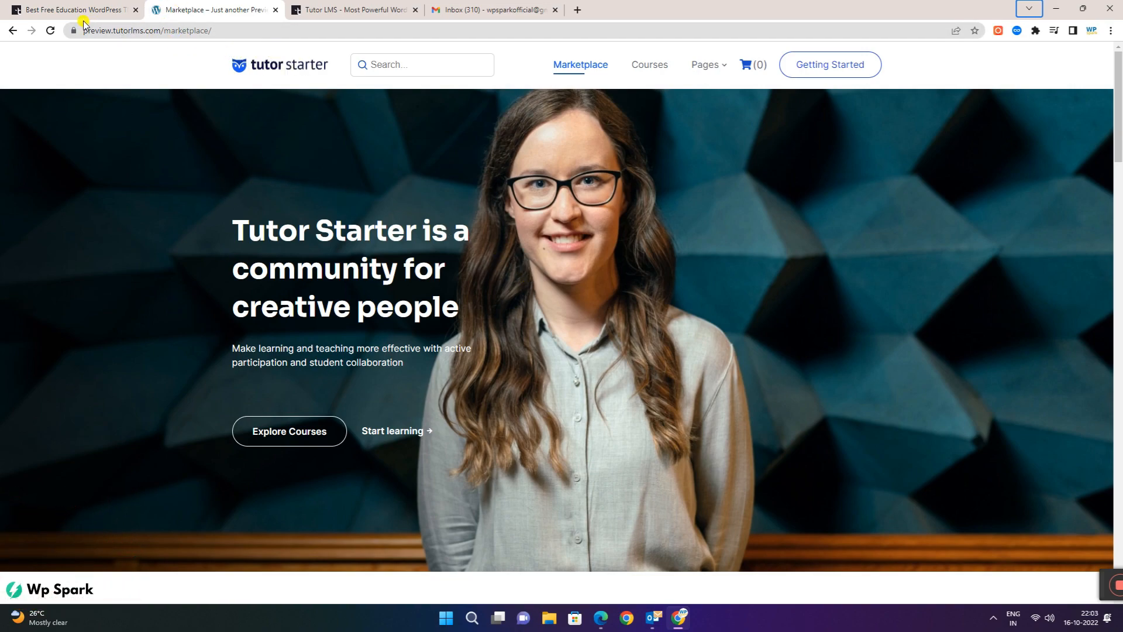
{"action": "left_click_drag", "start_coordinate": [218, 70], "coordinate": [298, 64]}
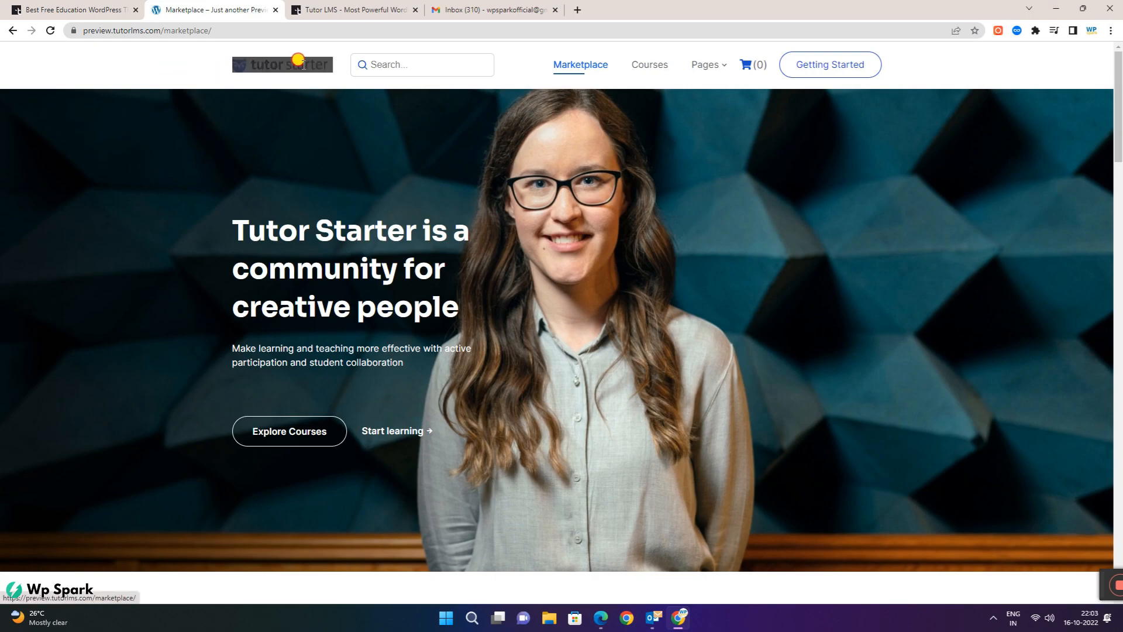
{"action": "left_click", "coordinate": [342, 113]}
{"action": "scroll", "coordinate": [321, 229], "scroll_direction": "down", "scroll_amount": 15}
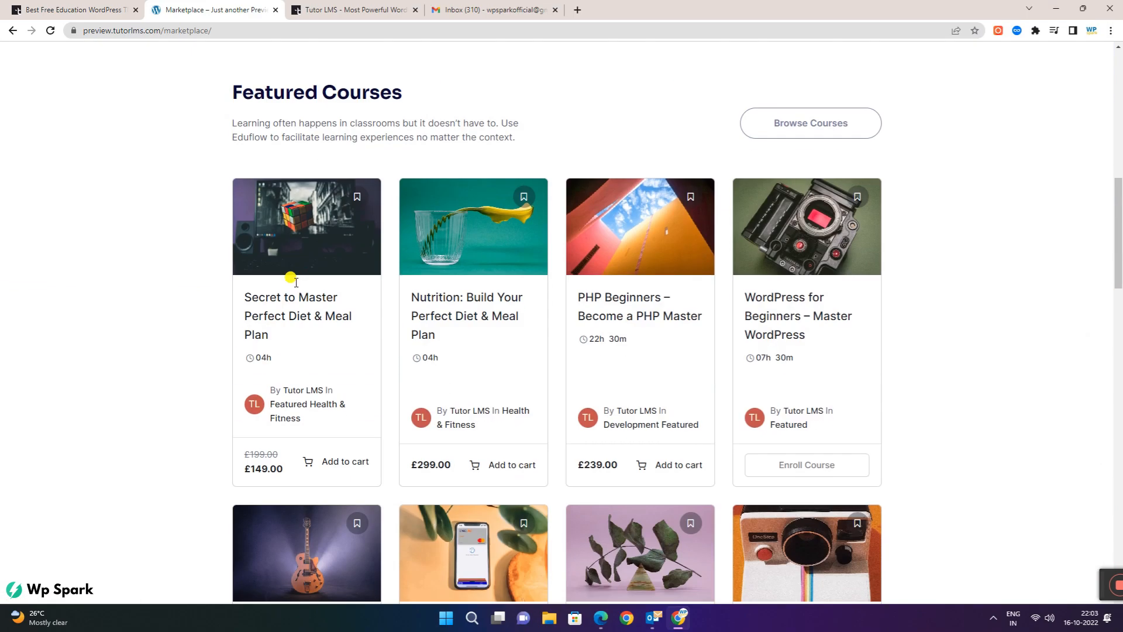
- Look at the Tutor LMS product page, then review the marketplace demo's courses, statistics and latest news sections
{"action": "left_click", "coordinate": [333, 2]}
{"action": "scroll", "coordinate": [389, 263], "scroll_direction": "down", "scroll_amount": 10}
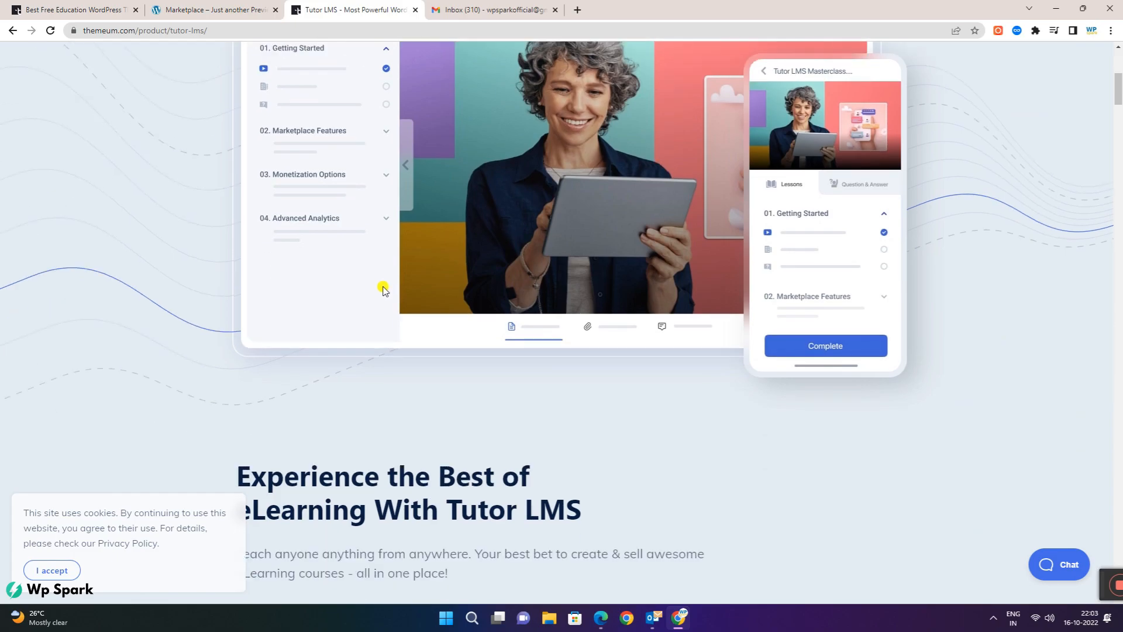
{"action": "left_click", "coordinate": [238, 10]}
{"action": "scroll", "coordinate": [359, 328], "scroll_direction": "down", "scroll_amount": 15}
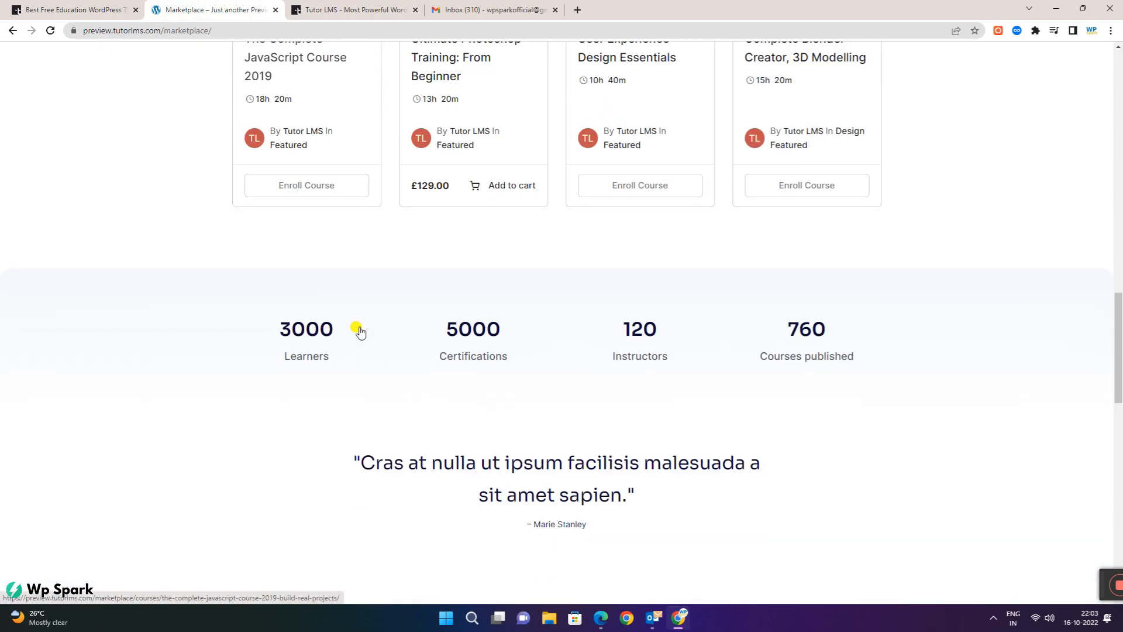
{"action": "scroll", "coordinate": [360, 332], "scroll_direction": "down", "scroll_amount": 5}
{"action": "scroll", "coordinate": [359, 332], "scroll_direction": "up", "scroll_amount": 12}
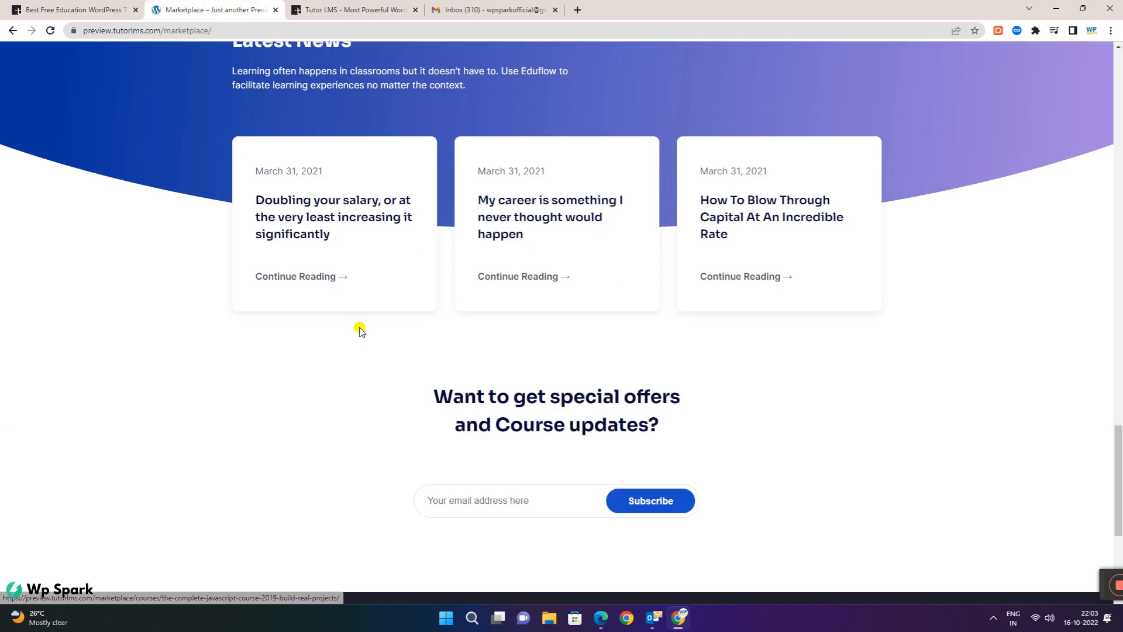
{"action": "scroll", "coordinate": [359, 332], "scroll_direction": "up", "scroll_amount": 12}
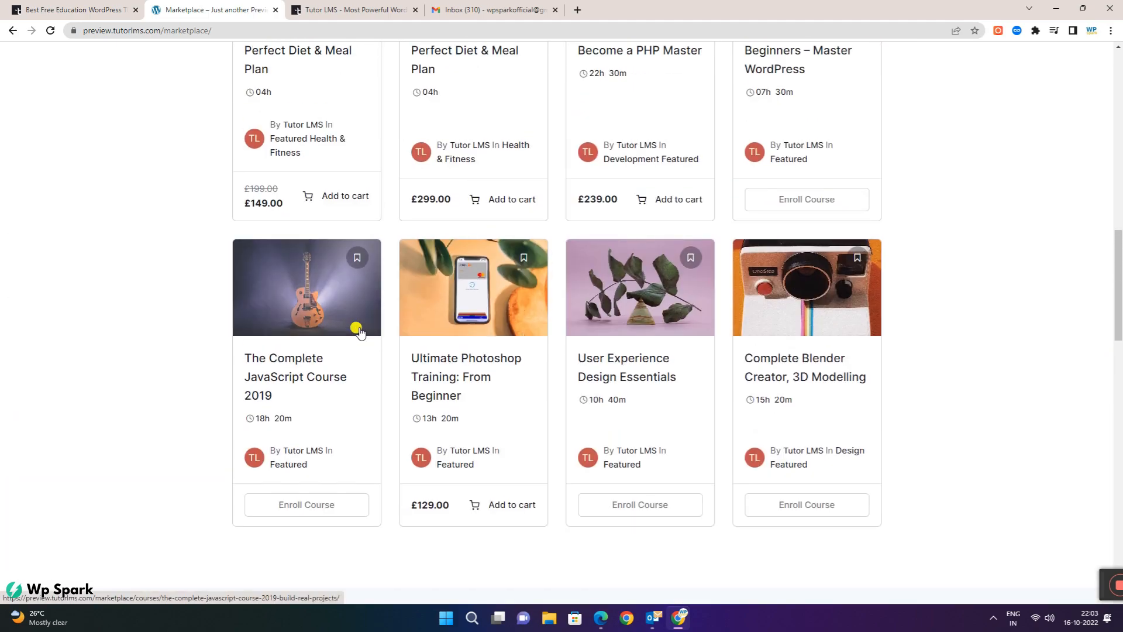
{"action": "scroll", "coordinate": [358, 332], "scroll_direction": "up", "scroll_amount": 2}
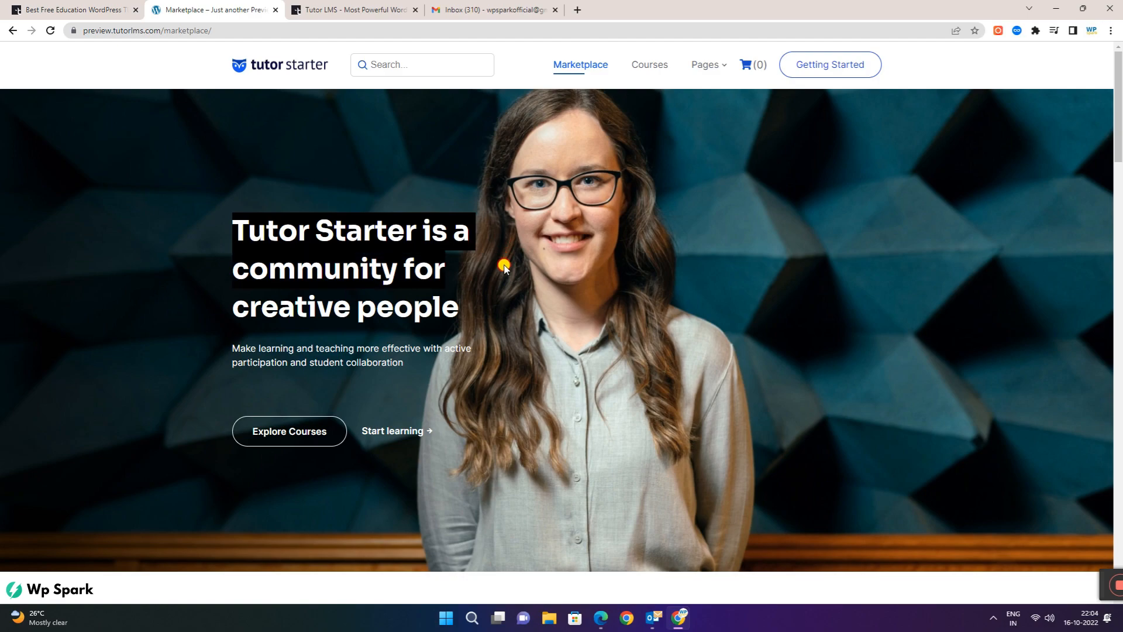
- Open a new browser tab and close the Gmail inbox tab
{"action": "left_click", "coordinate": [70, 10]}
{"action": "left_click", "coordinate": [187, 11]}
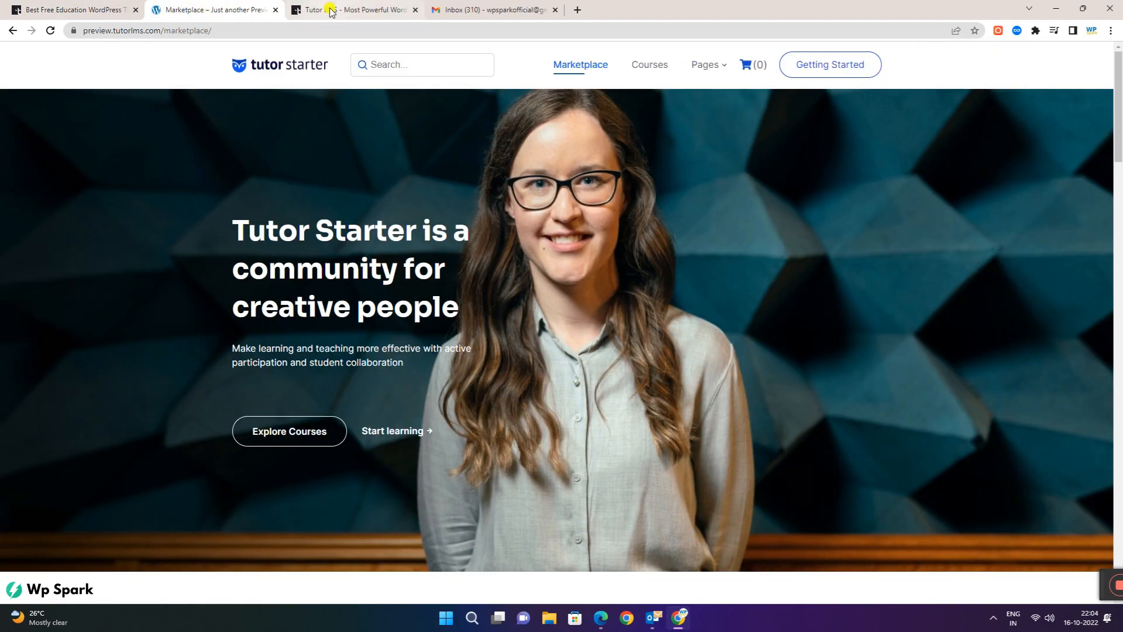
{"action": "left_click", "coordinate": [579, 10]}
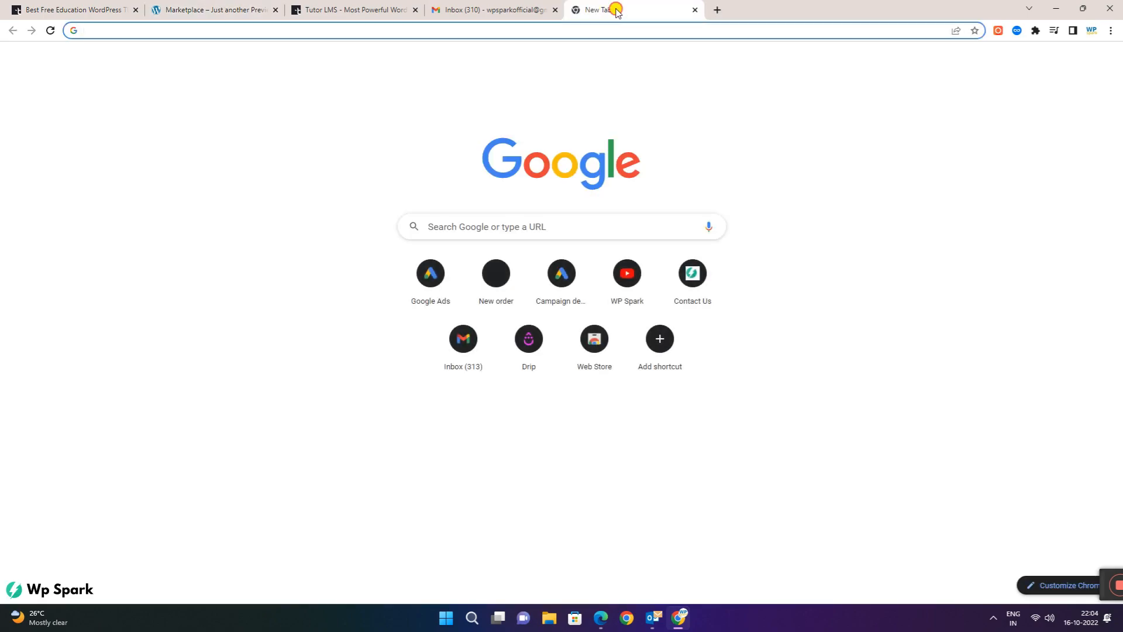
{"action": "left_click_drag", "start_coordinate": [609, 9], "coordinate": [545, 11]}
{"action": "left_click", "coordinate": [695, 10]}
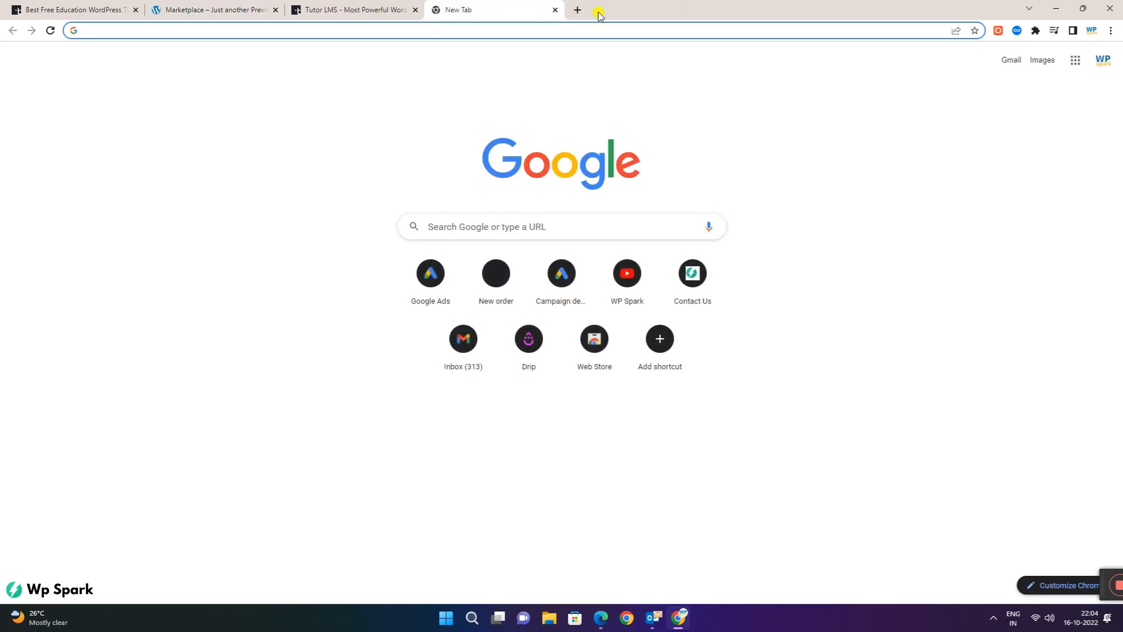
- Load the hostinger.in website in the new tab
{"action": "left_click", "coordinate": [548, 33]}
{"action": "left_click", "coordinate": [420, 13]}
{"action": "left_click", "coordinate": [444, 12]}
{"action": "left_click", "coordinate": [452, 26]}
{"action": "type", "text": "ho"}
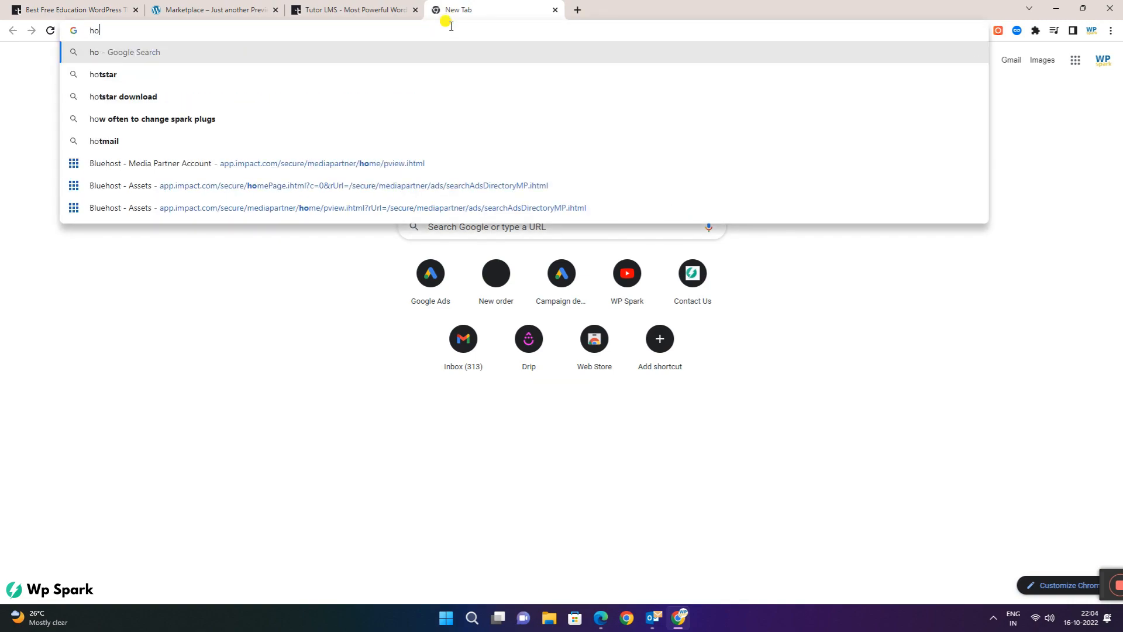
{"action": "type", "text": "stin"}
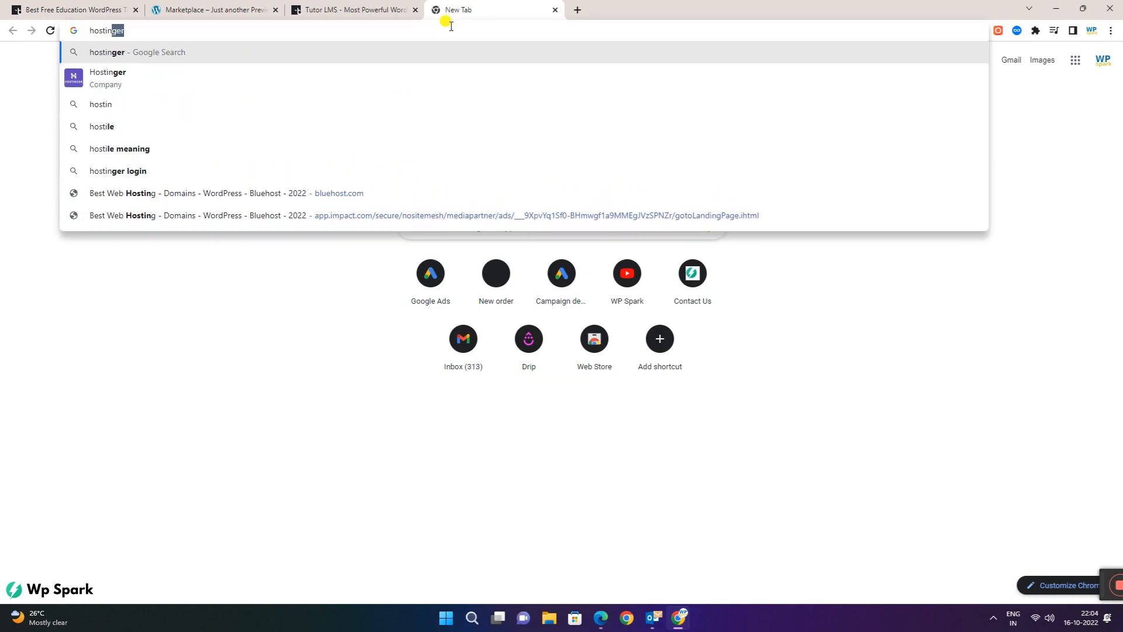
{"action": "type", "text": "ger.in"}
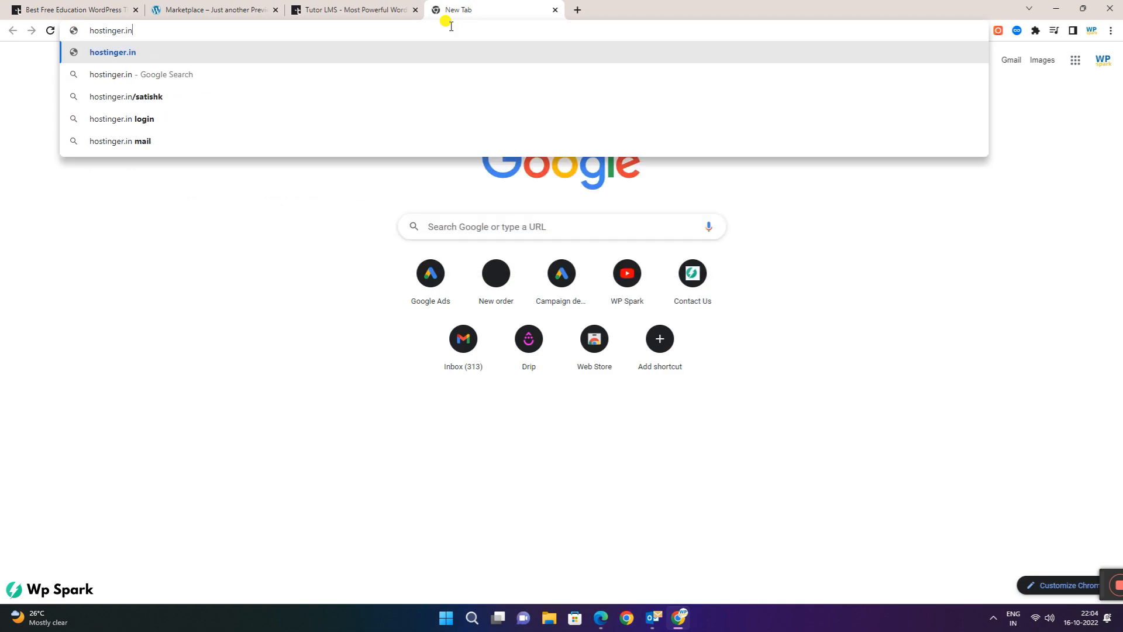
{"action": "key", "text": "Return"}
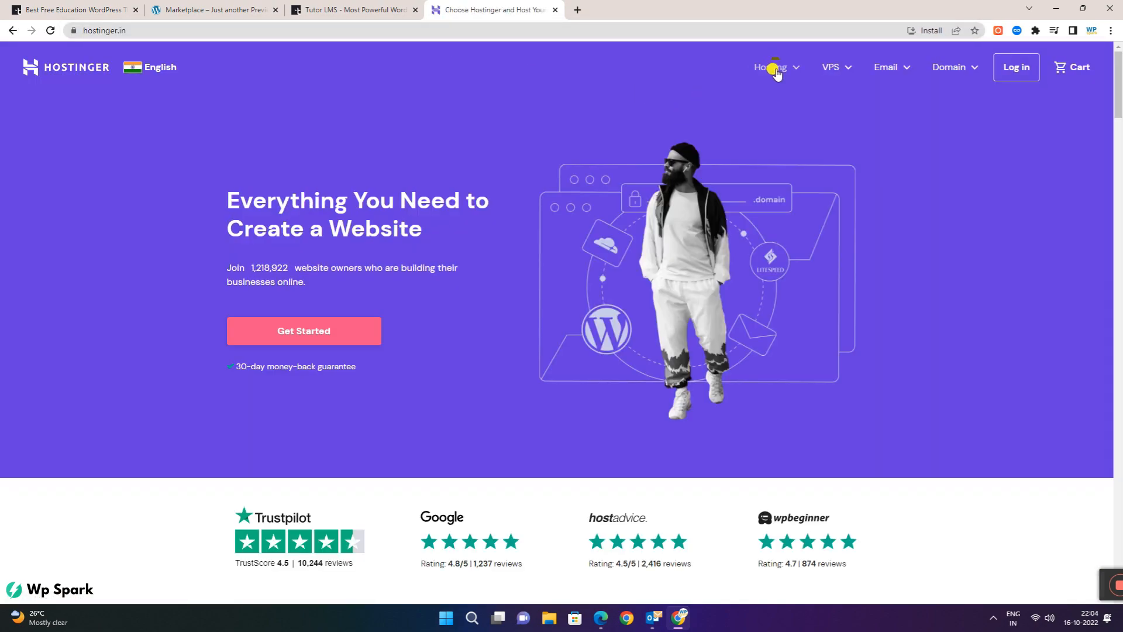
- Browse the Hostinger home page and open its Web Hosting page
{"action": "scroll", "coordinate": [363, 217], "scroll_direction": "down", "scroll_amount": 20}
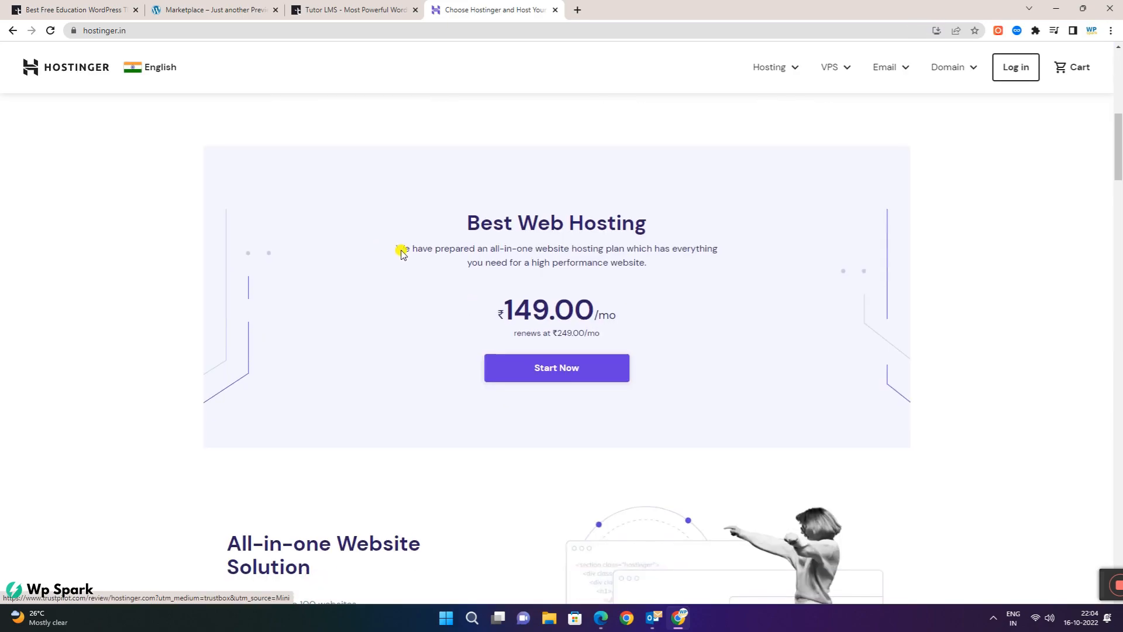
{"action": "scroll", "coordinate": [533, 272], "scroll_direction": "down", "scroll_amount": 20}
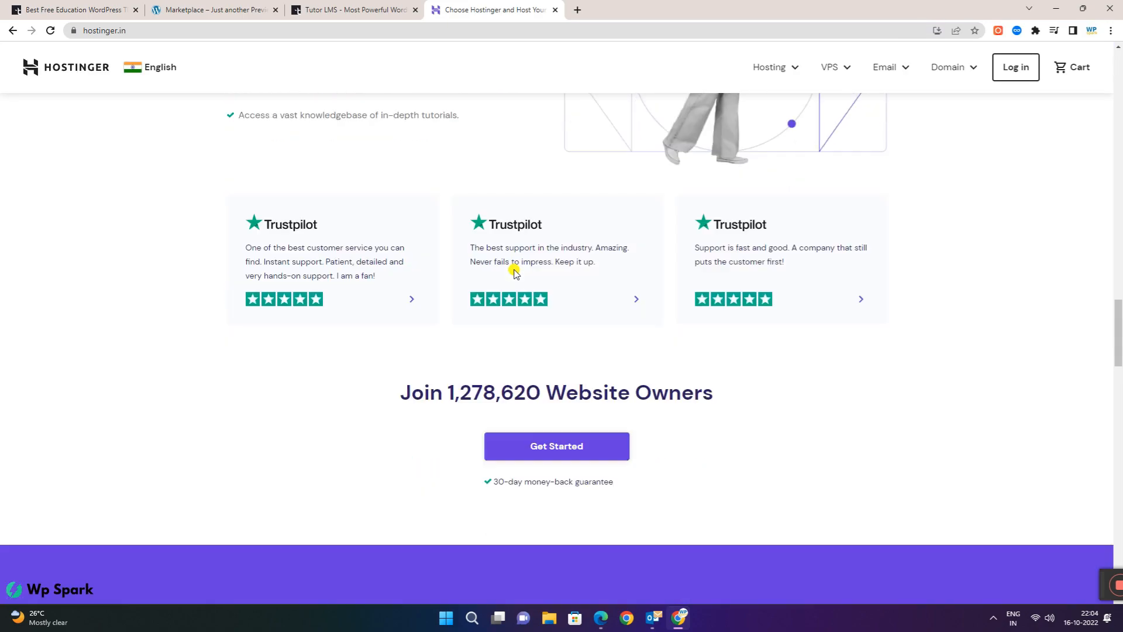
{"action": "scroll", "coordinate": [515, 272], "scroll_direction": "down", "scroll_amount": 10}
{"action": "scroll", "coordinate": [462, 281], "scroll_direction": "up", "scroll_amount": 10}
{"action": "scroll", "coordinate": [462, 280], "scroll_direction": "up", "scroll_amount": 15}
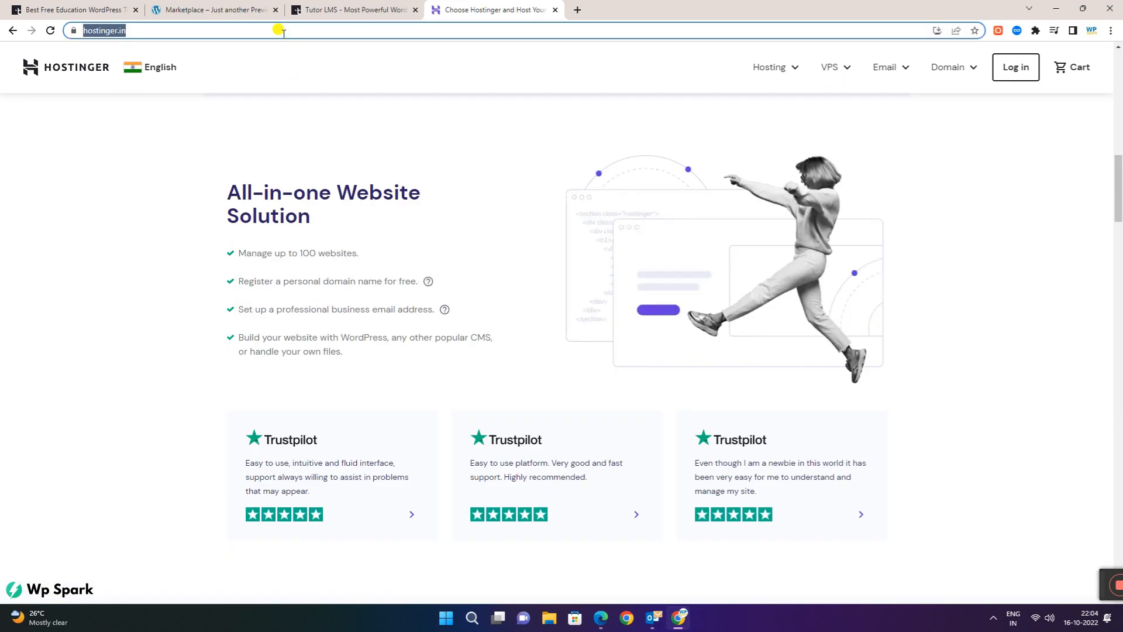
{"action": "left_click", "coordinate": [778, 68]}
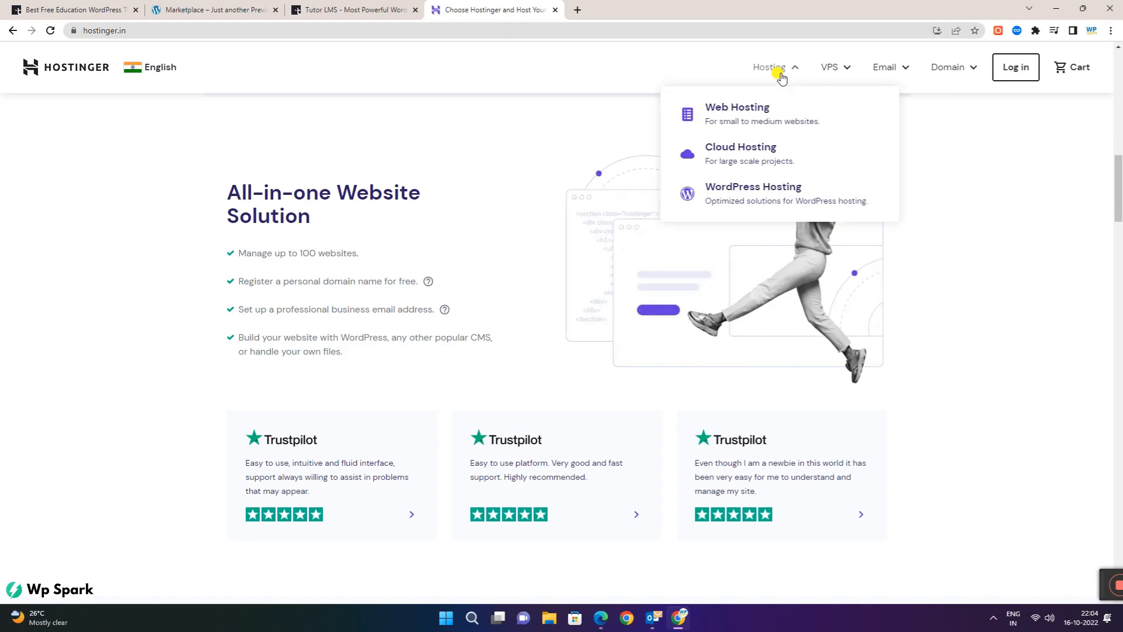
{"action": "left_click", "coordinate": [726, 110]}
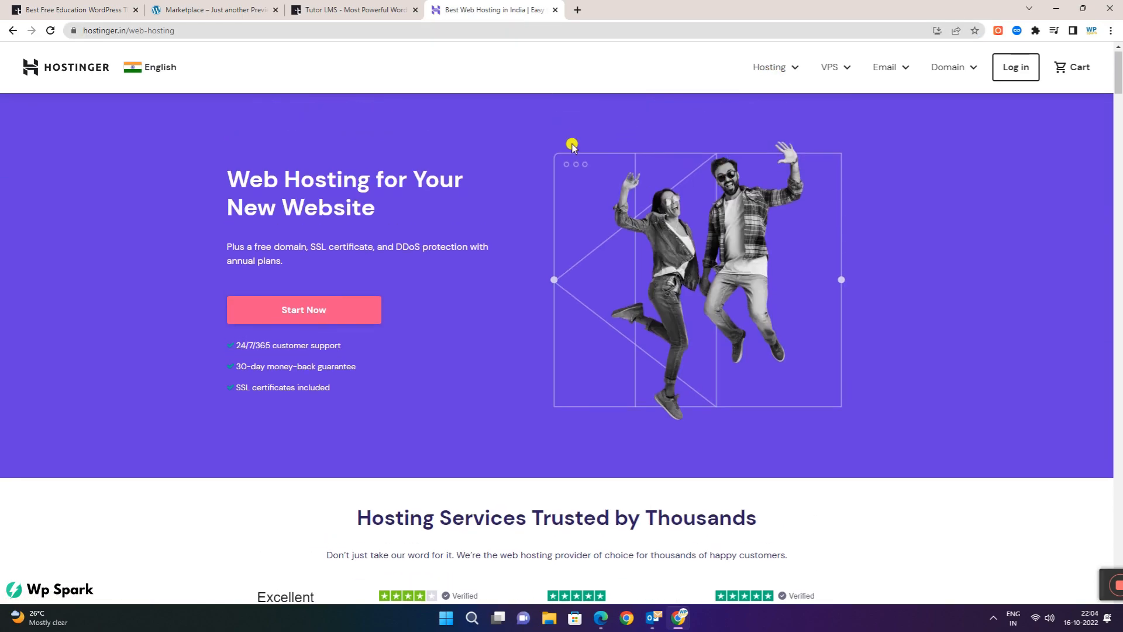
- Review the web hosting plans and add the Premium Web Hosting plan to the cart
{"action": "scroll", "coordinate": [454, 231], "scroll_direction": "down", "scroll_amount": 5}
{"action": "scroll", "coordinate": [453, 231], "scroll_direction": "down", "scroll_amount": 8}
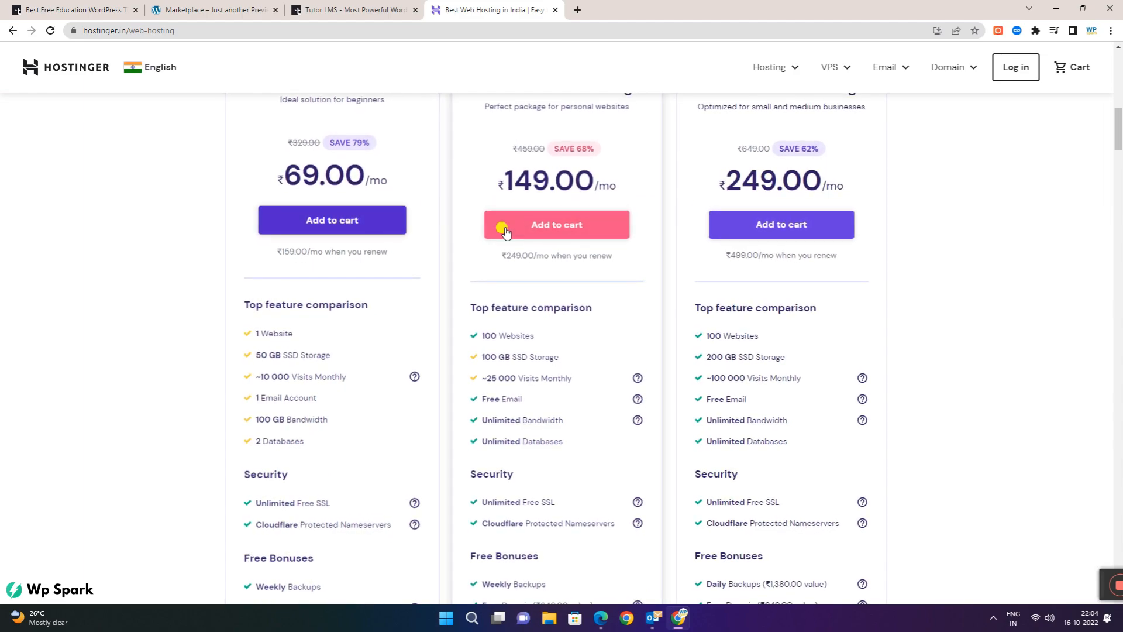
{"action": "scroll", "coordinate": [711, 241], "scroll_direction": "up", "scroll_amount": 1}
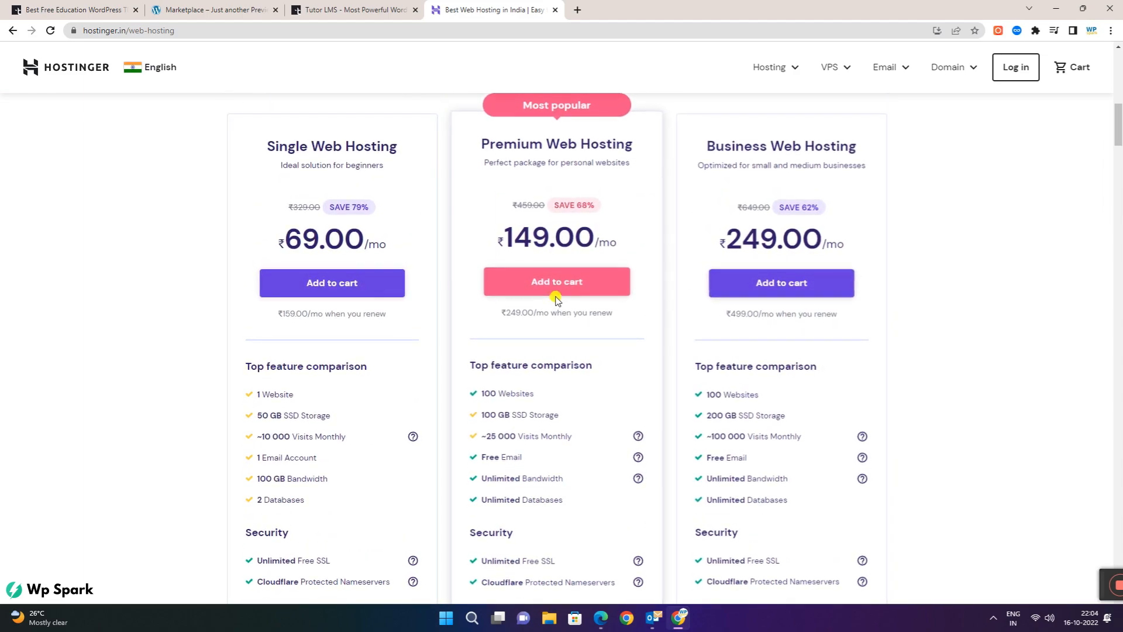
{"action": "left_click", "coordinate": [555, 281]}
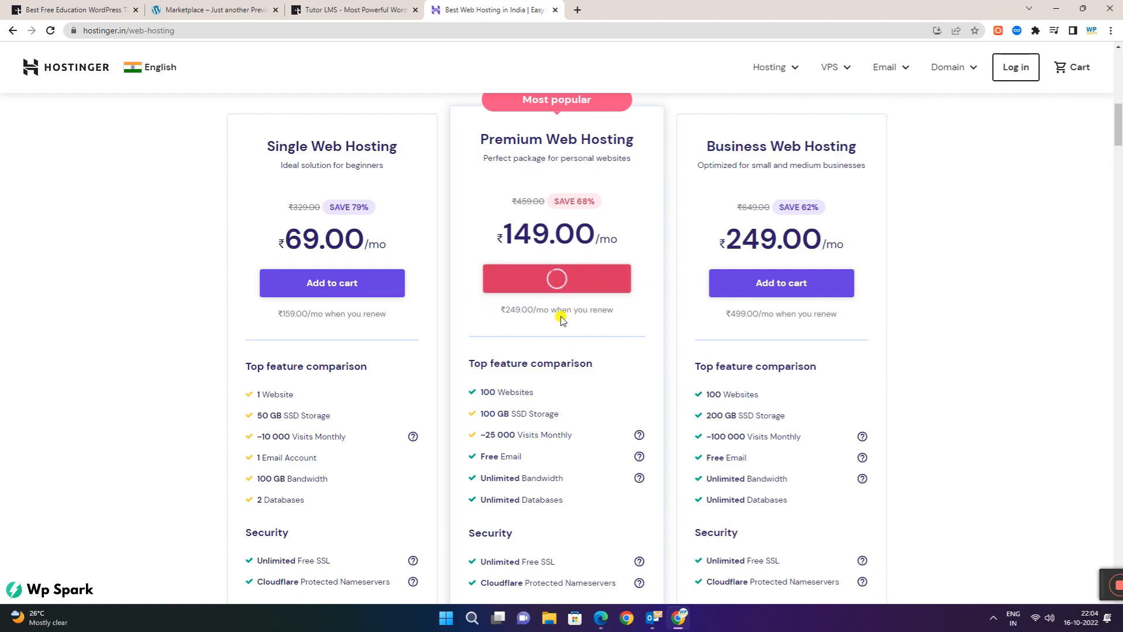
{"action": "left_click_drag", "start_coordinate": [478, 141], "coordinate": [647, 138]}
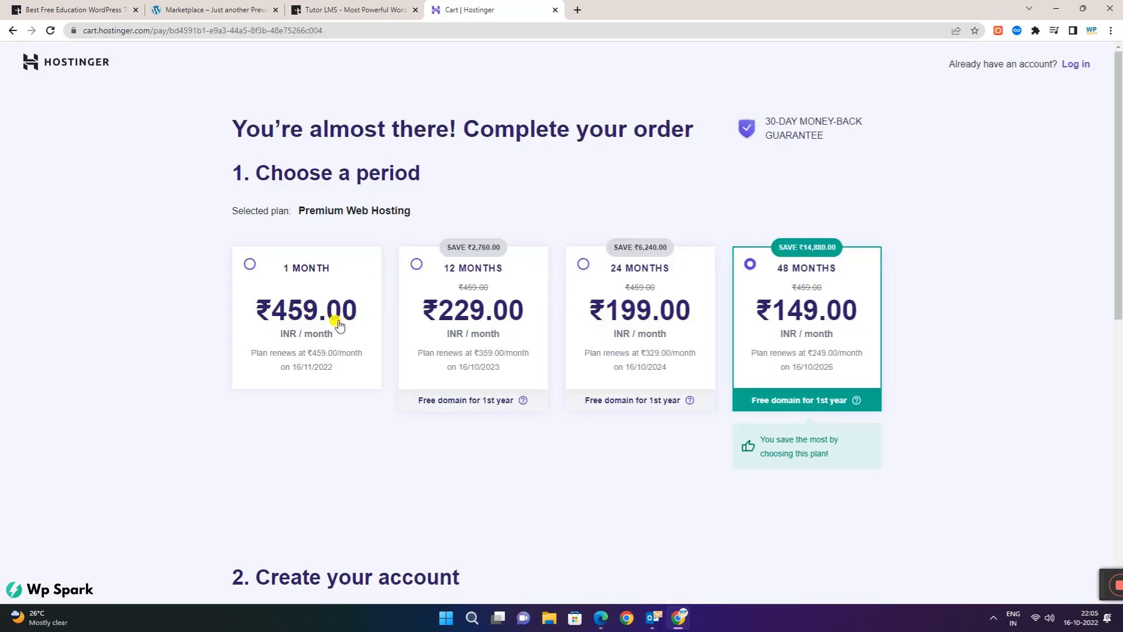
- Compare the 1-month, 12-month and 48-month periods and review the payment summary for the 48-month plan
{"action": "left_click", "coordinate": [292, 319]}
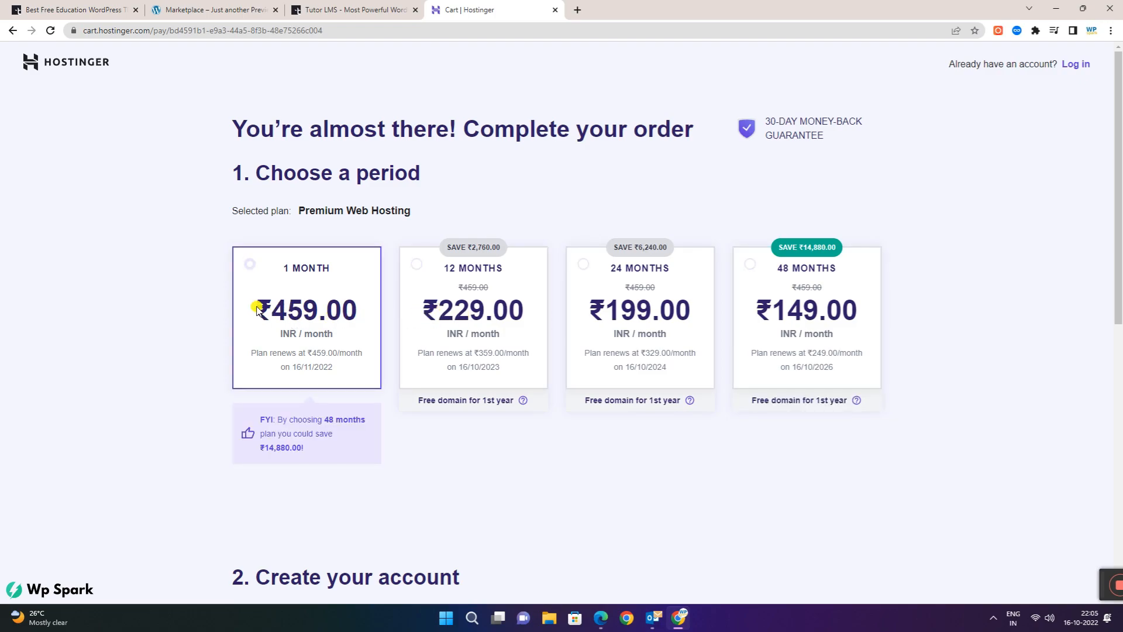
{"action": "left_click", "coordinate": [520, 311]}
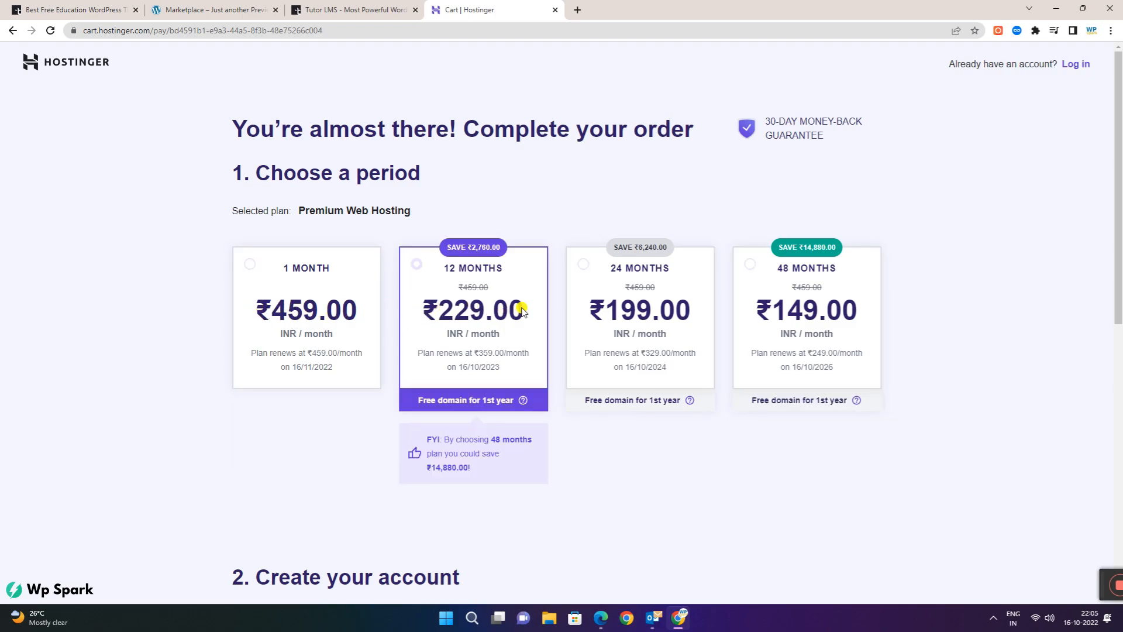
{"action": "left_click", "coordinate": [836, 327]}
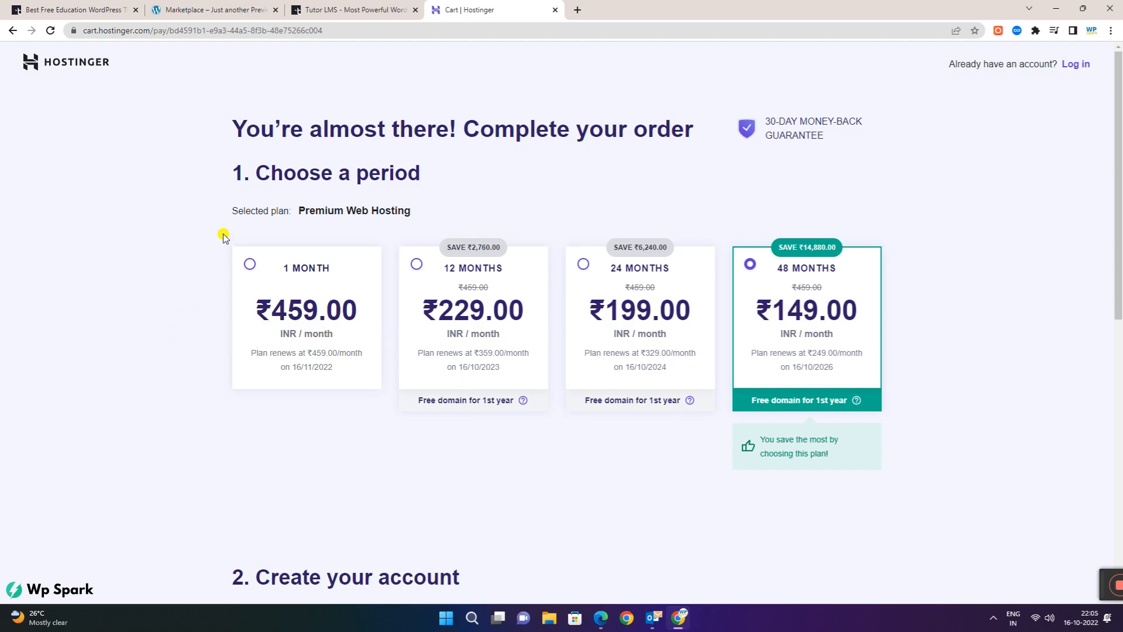
{"action": "scroll", "coordinate": [815, 359], "scroll_direction": "down", "scroll_amount": 8}
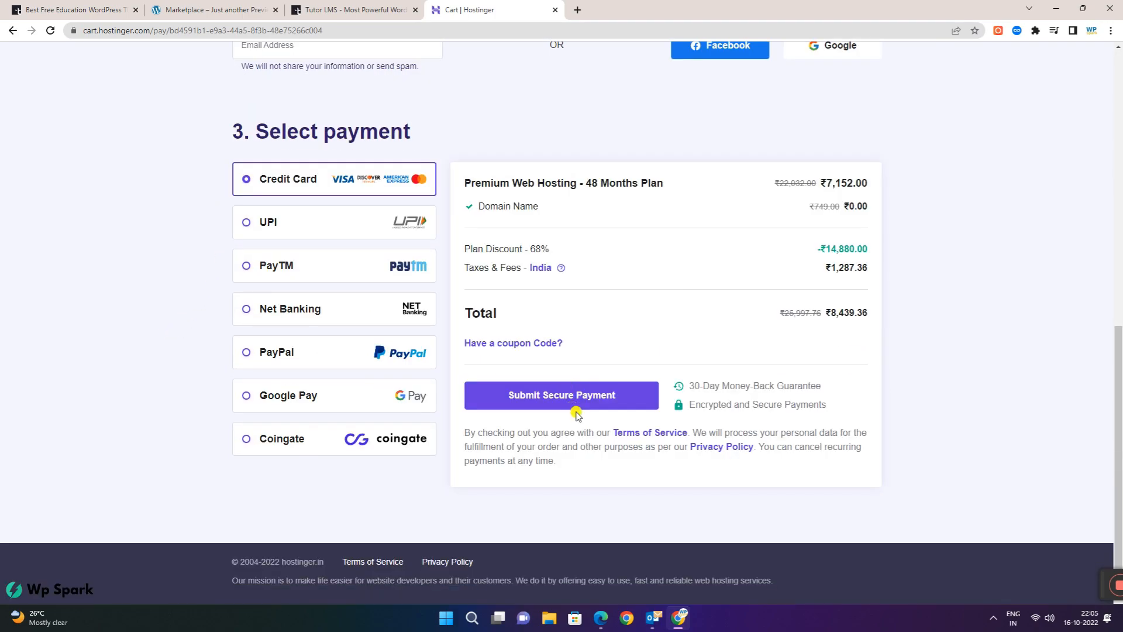
{"action": "scroll", "coordinate": [577, 413], "scroll_direction": "up", "scroll_amount": 10}
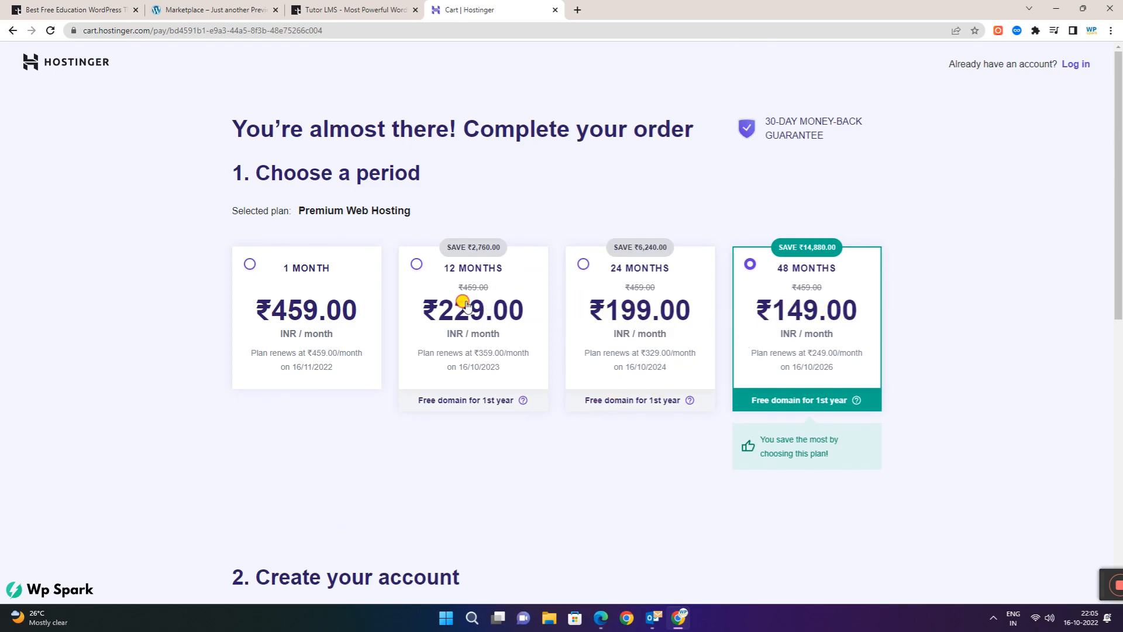
- Select the 12-month period for Premium Web Hosting, review its payment summary and close the cart tab
{"action": "left_click", "coordinate": [466, 305]}
{"action": "left_click", "coordinate": [770, 319]}
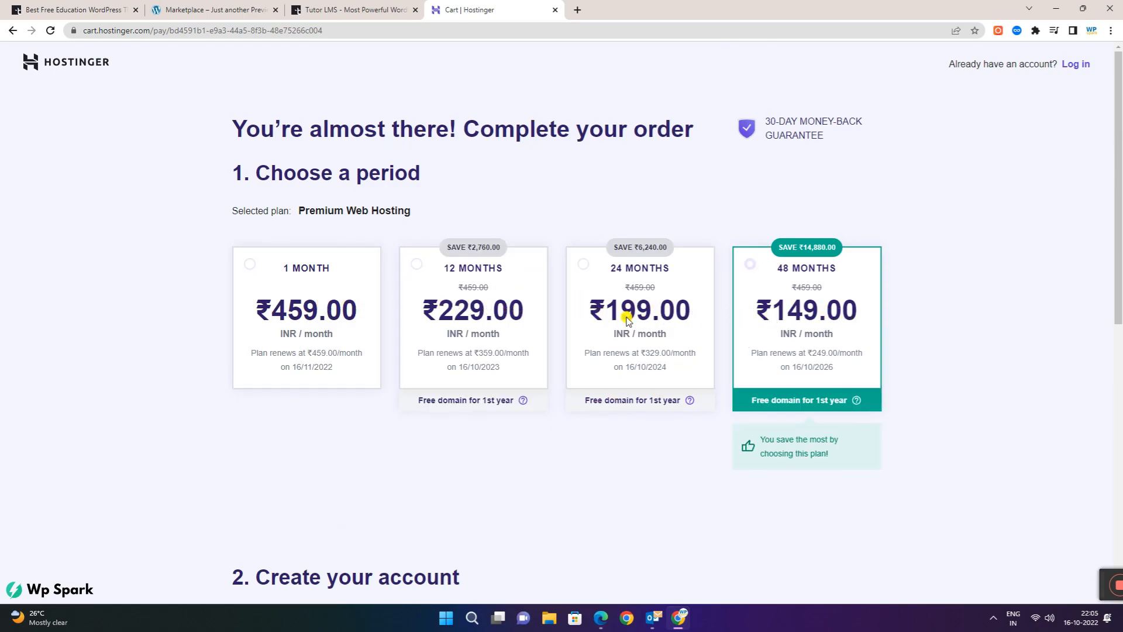
{"action": "left_click", "coordinate": [424, 323]}
{"action": "scroll", "coordinate": [529, 333], "scroll_direction": "down", "scroll_amount": 10}
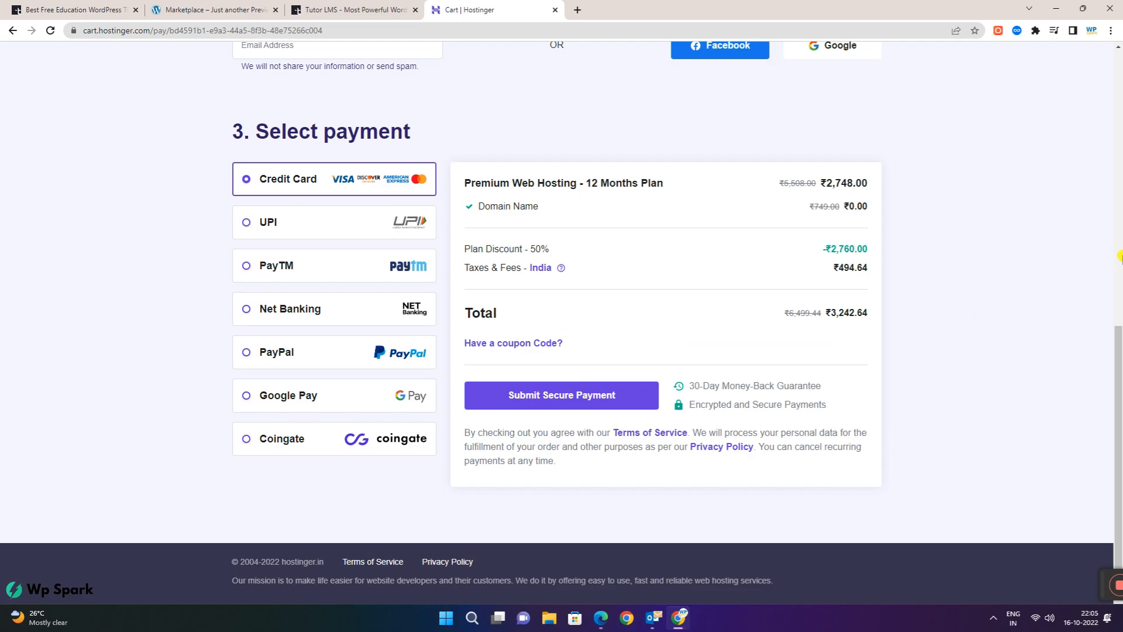
{"action": "scroll", "coordinate": [692, 333], "scroll_direction": "up", "scroll_amount": 10}
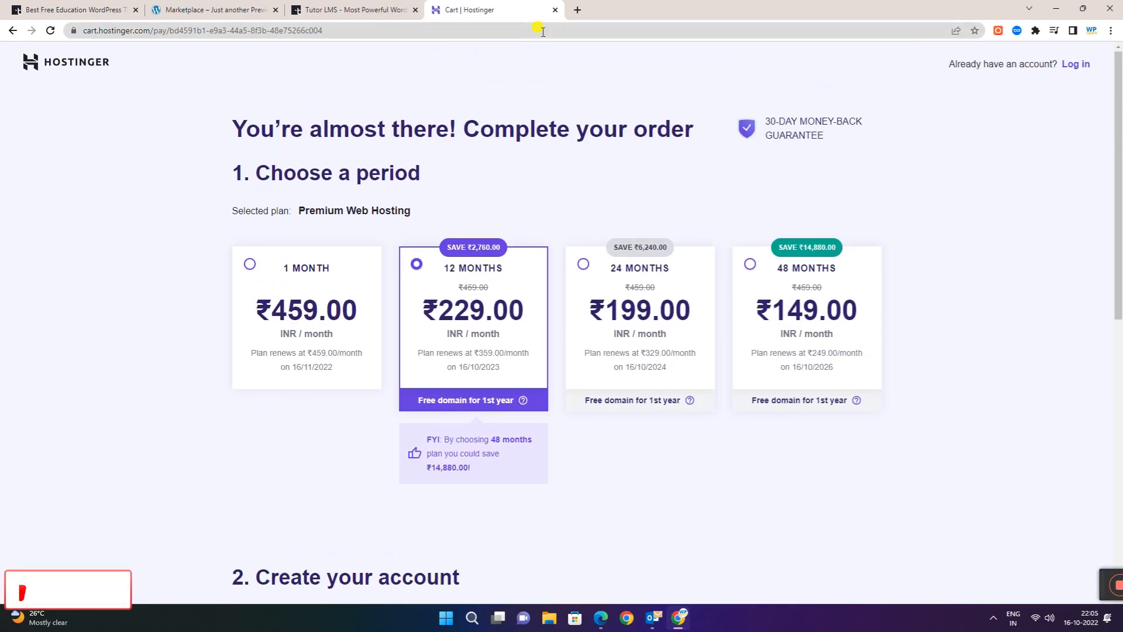
{"action": "left_click", "coordinate": [553, 11]}
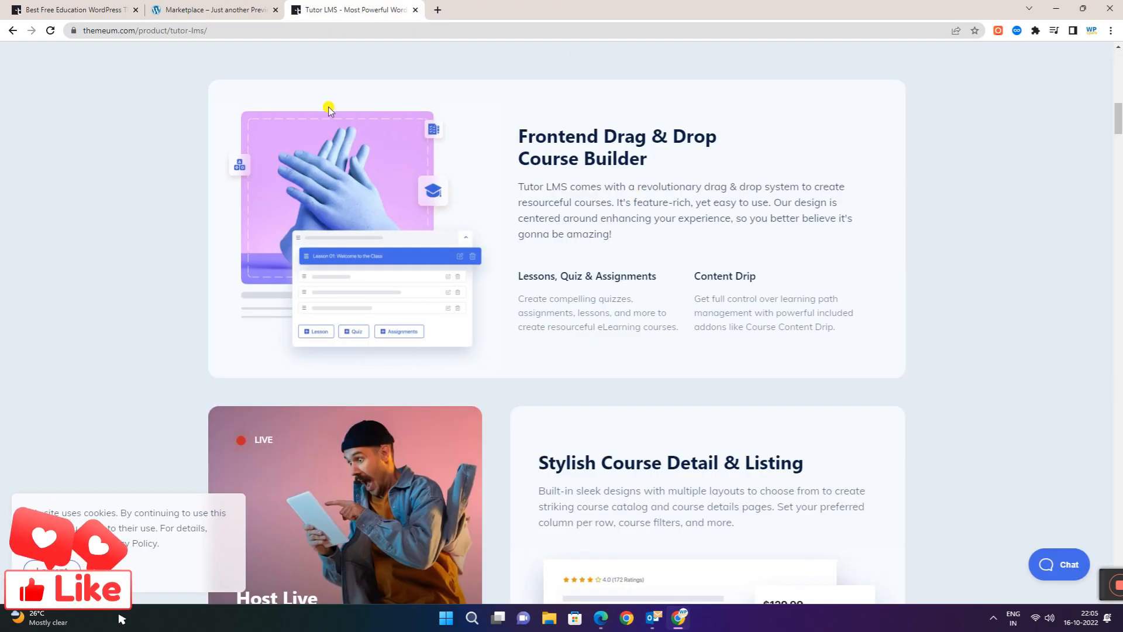
- Look through the Tutor Starter Marketplace demo page, including its course categories and featured courses
{"action": "left_click", "coordinate": [229, 13]}
{"action": "scroll", "coordinate": [471, 232], "scroll_direction": "down", "scroll_amount": 8}
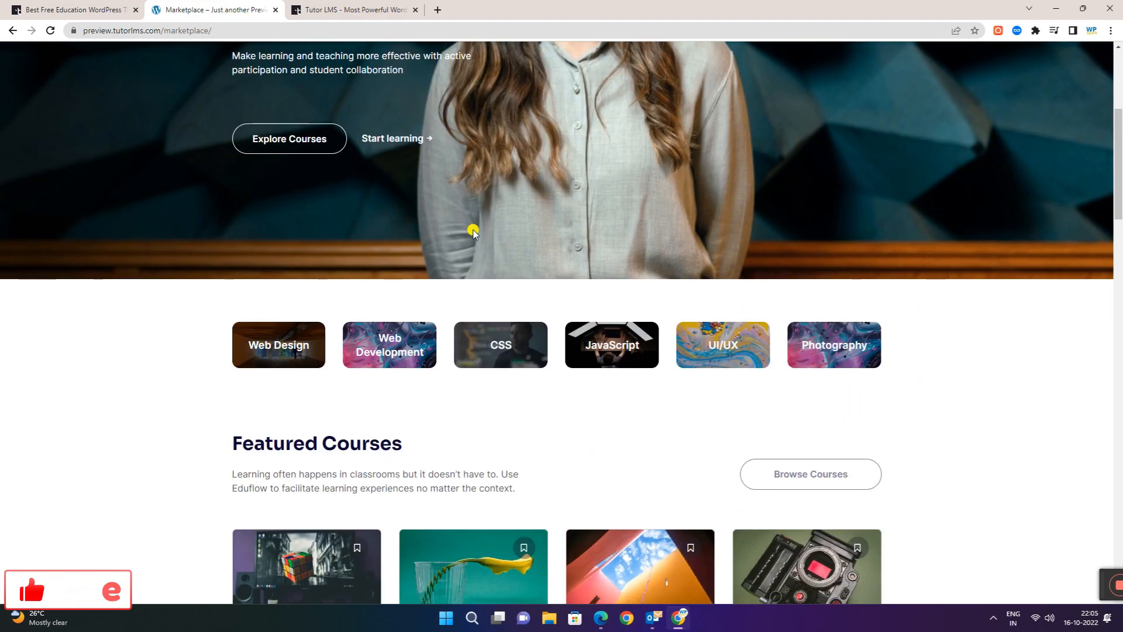
{"action": "scroll", "coordinate": [471, 231], "scroll_direction": "down", "scroll_amount": 3}
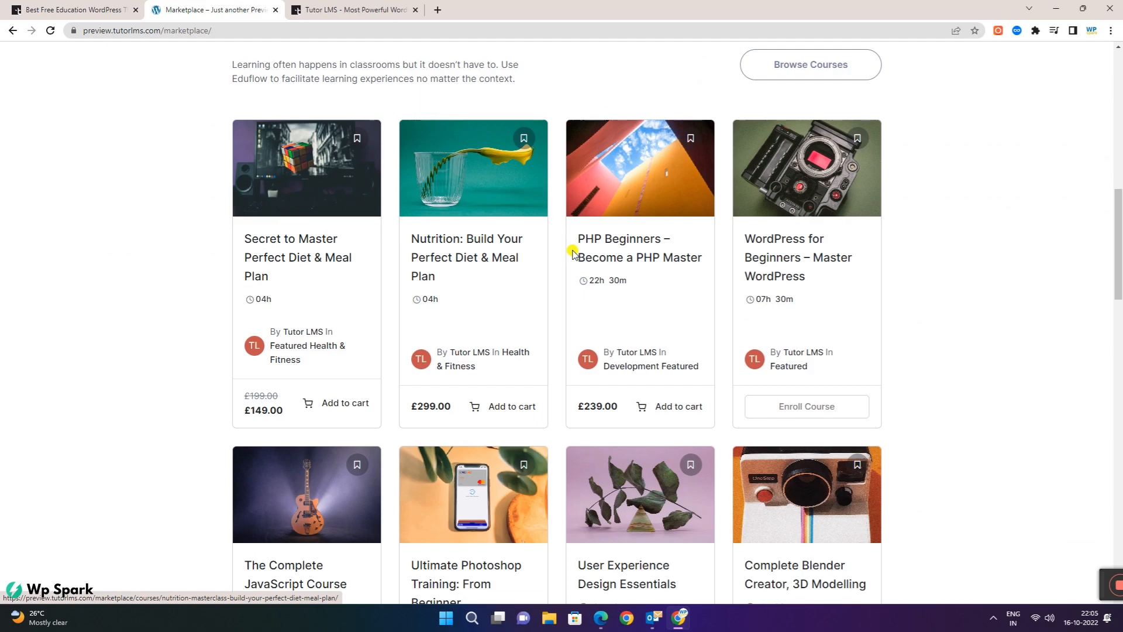
{"action": "scroll", "coordinate": [782, 251], "scroll_direction": "down", "scroll_amount": 2}
{"action": "scroll", "coordinate": [784, 253], "scroll_direction": "up", "scroll_amount": 3}
{"action": "scroll", "coordinate": [784, 255], "scroll_direction": "up", "scroll_amount": 10}
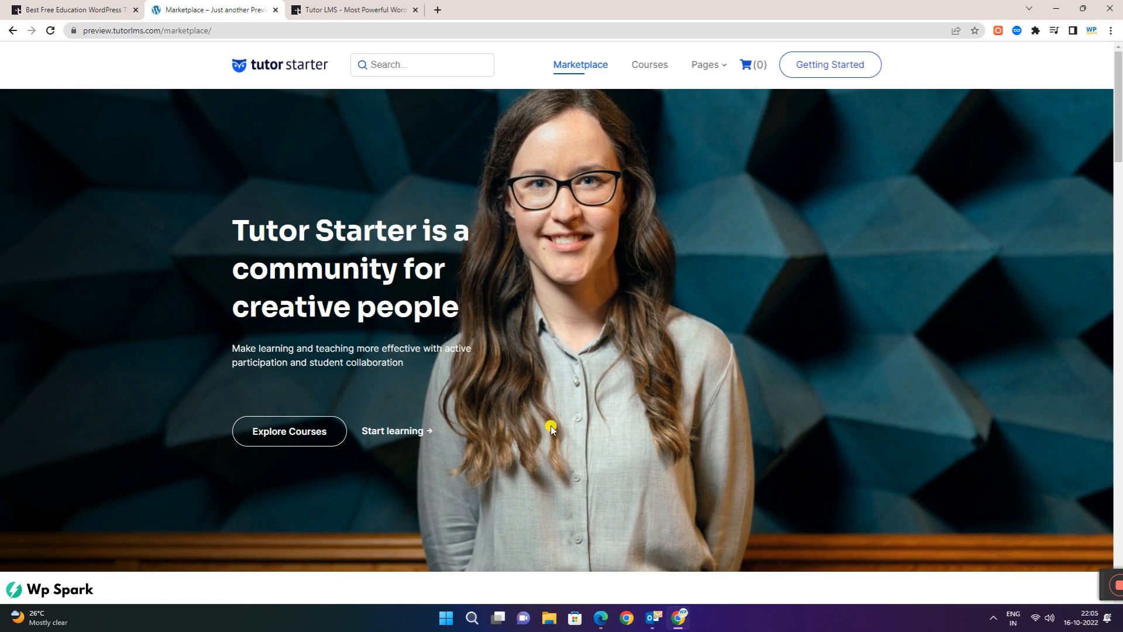
- Launch the XAMPP Control Panel and start the Apache and MySQL modules
{"action": "left_click", "coordinate": [445, 617]}
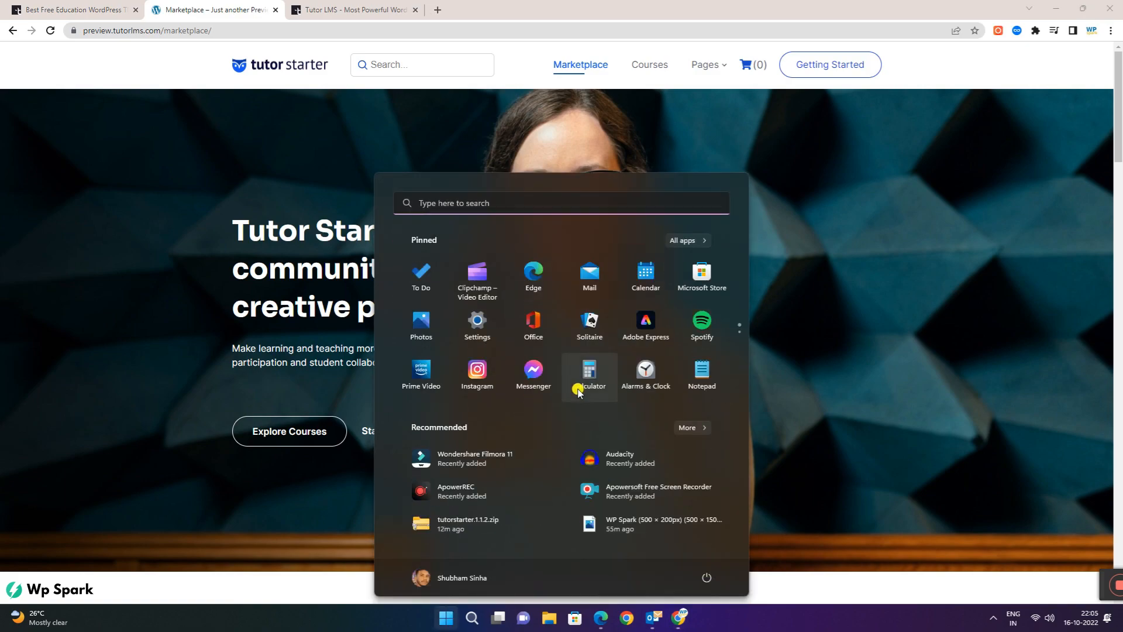
{"action": "type", "text": "xa"}
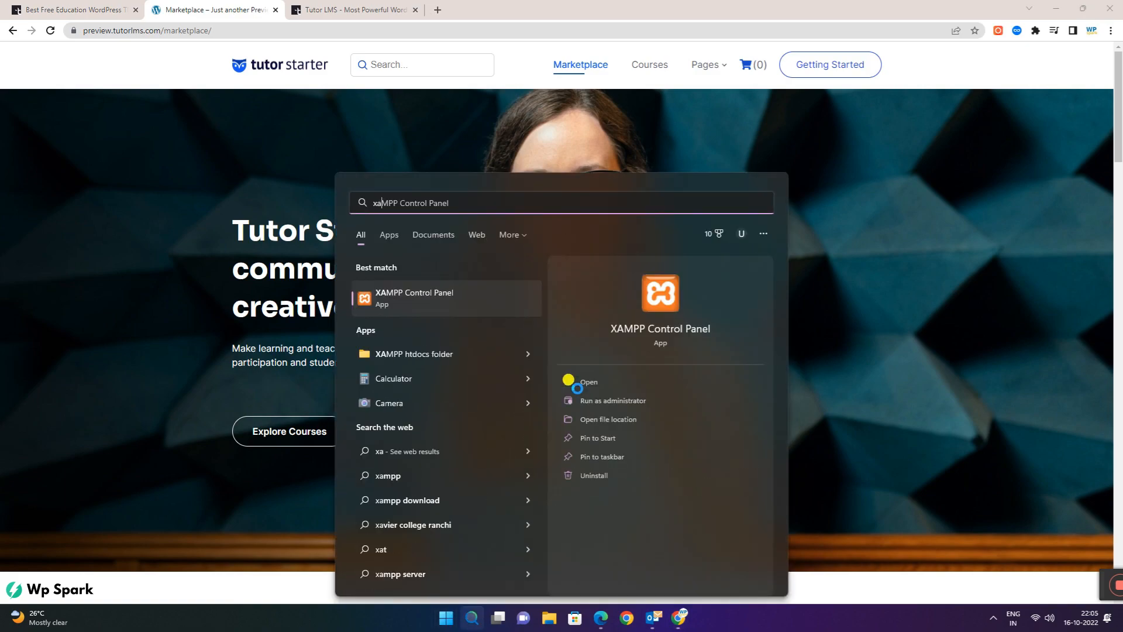
{"action": "left_click", "coordinate": [572, 384]}
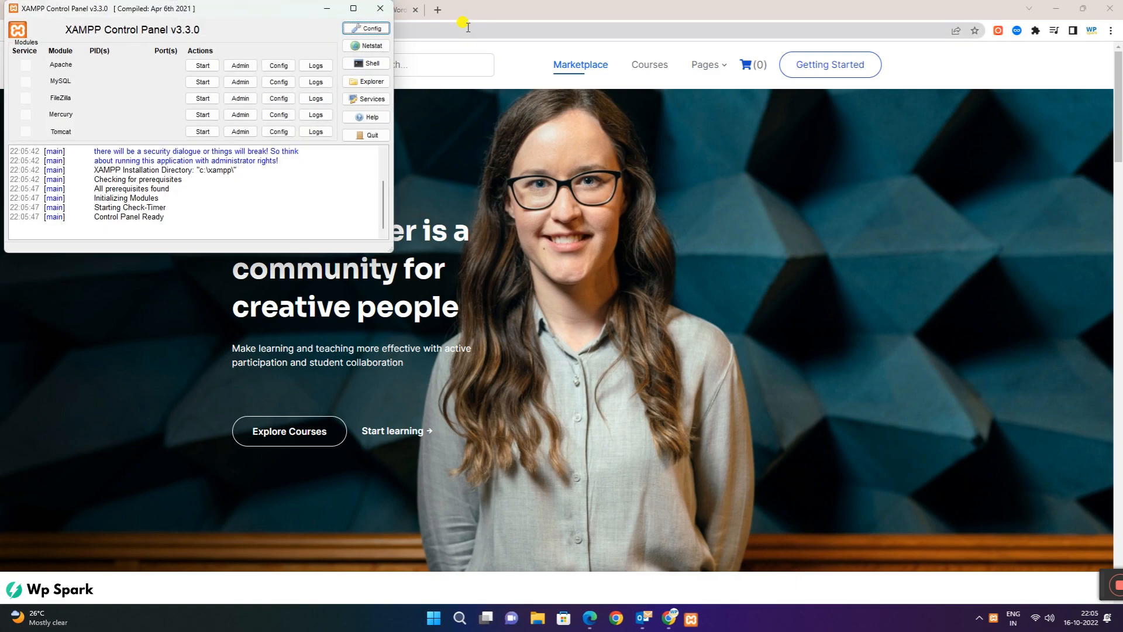
{"action": "left_click", "coordinate": [202, 65]}
{"action": "left_click", "coordinate": [203, 82]}
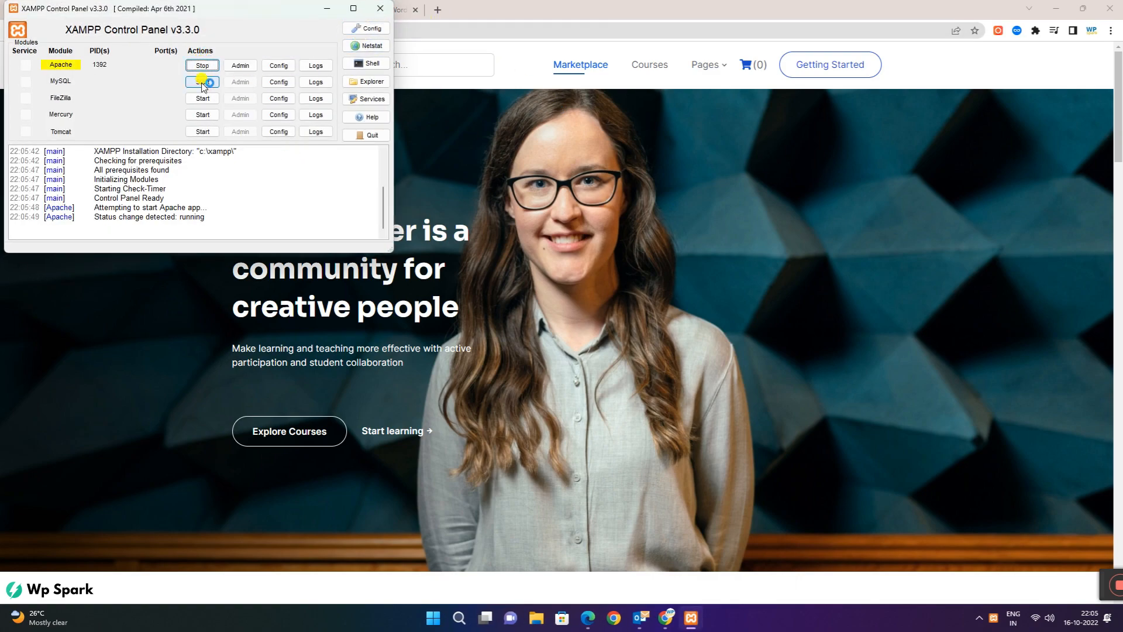
- Switch to Chrome, open wordpress.org in a new tab and download WordPress 6.0.2
{"action": "left_click", "coordinate": [426, 10]}
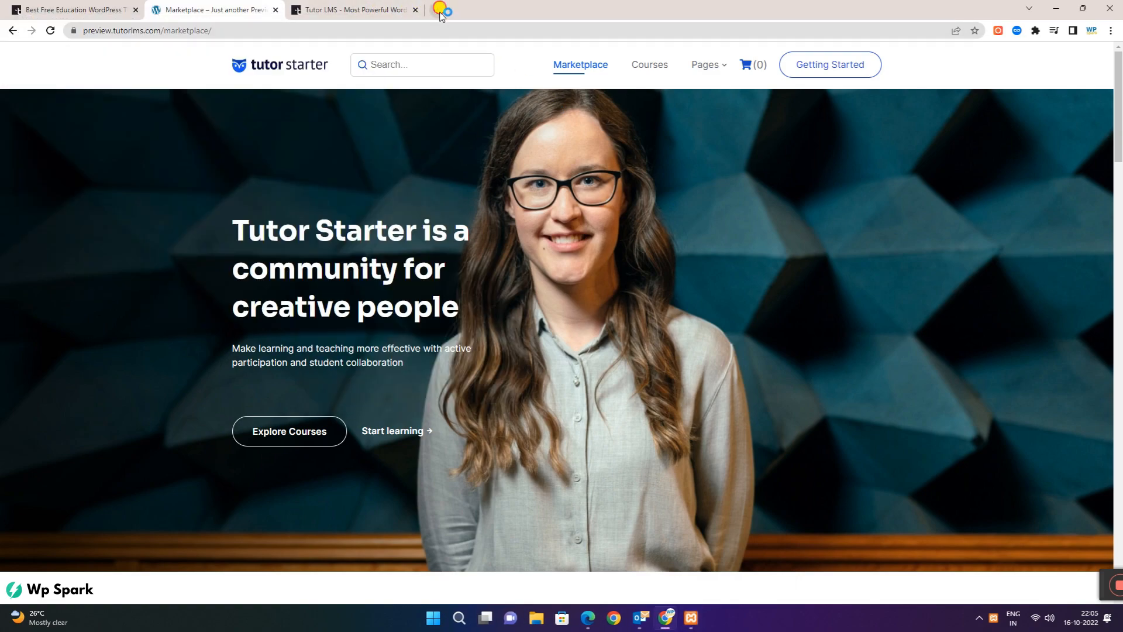
{"action": "left_click", "coordinate": [438, 10]}
{"action": "type", "text": "word"}
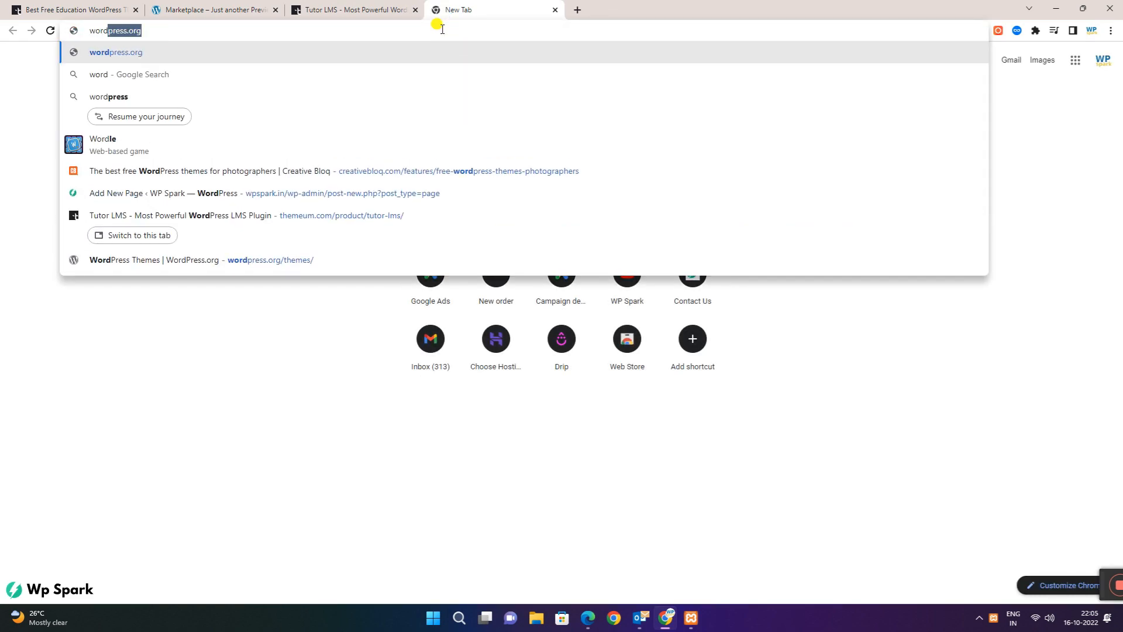
{"action": "key", "text": "Return"}
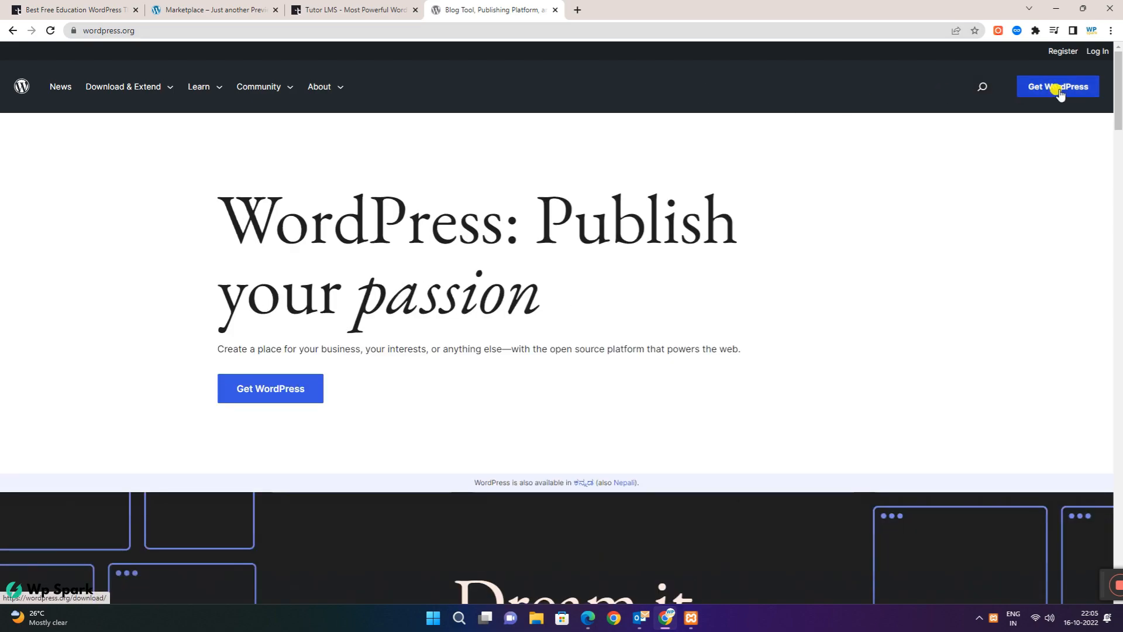
{"action": "left_click", "coordinate": [1060, 93]}
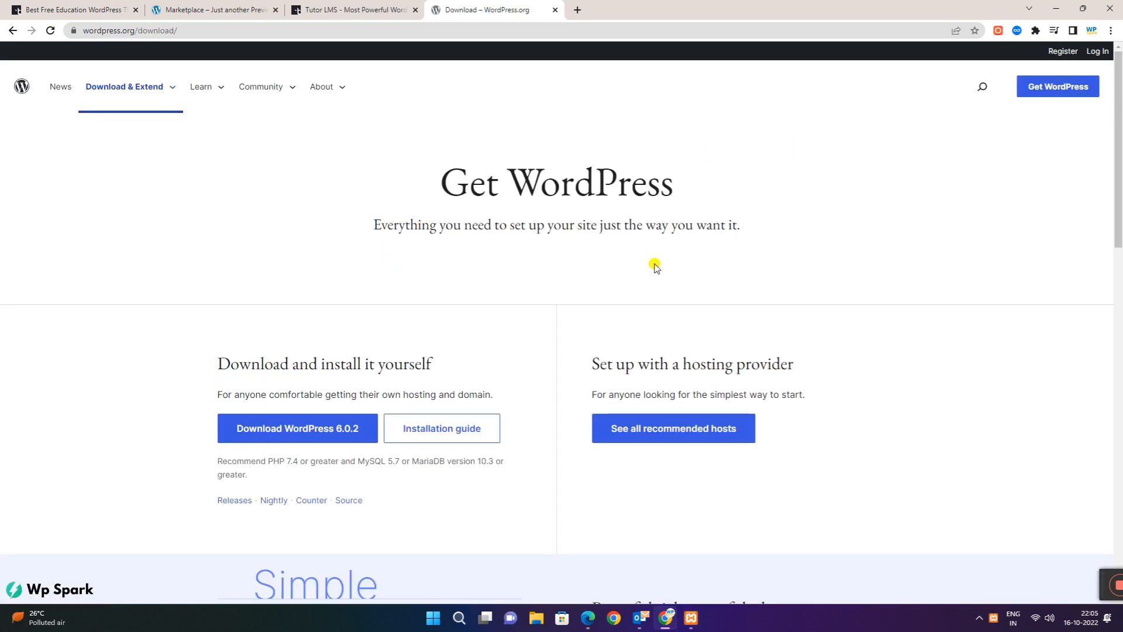
{"action": "left_click", "coordinate": [302, 434]}
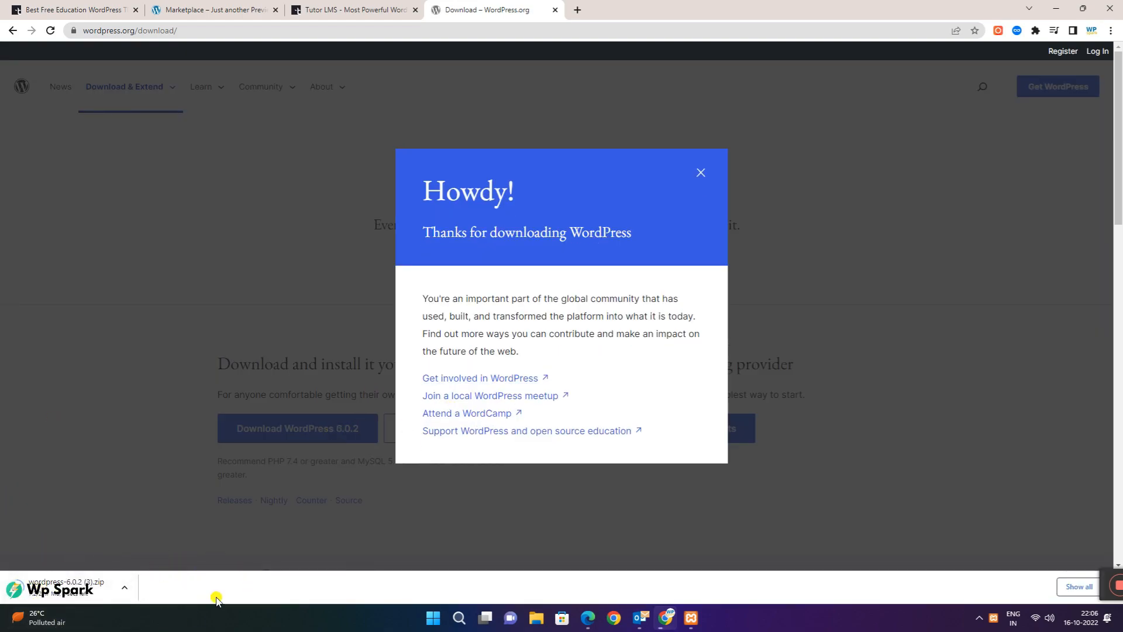
- Open File Explorer and go to the htdocs folder inside xampp on Local Disk (C:)
{"action": "left_click", "coordinate": [534, 620]}
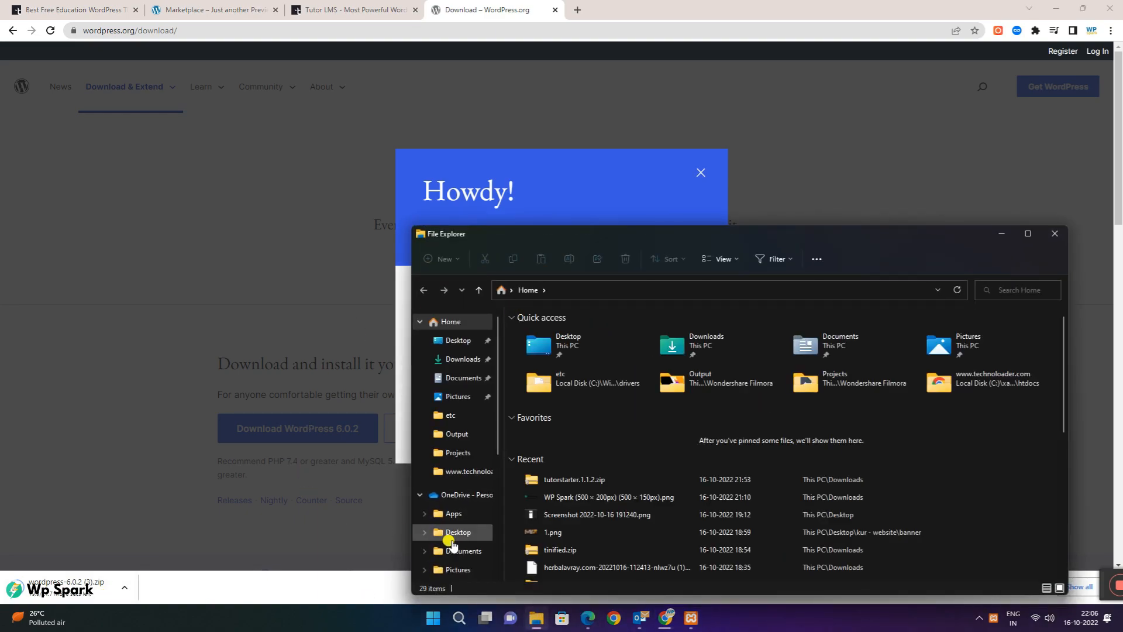
{"action": "scroll", "coordinate": [463, 518], "scroll_direction": "down", "scroll_amount": 2}
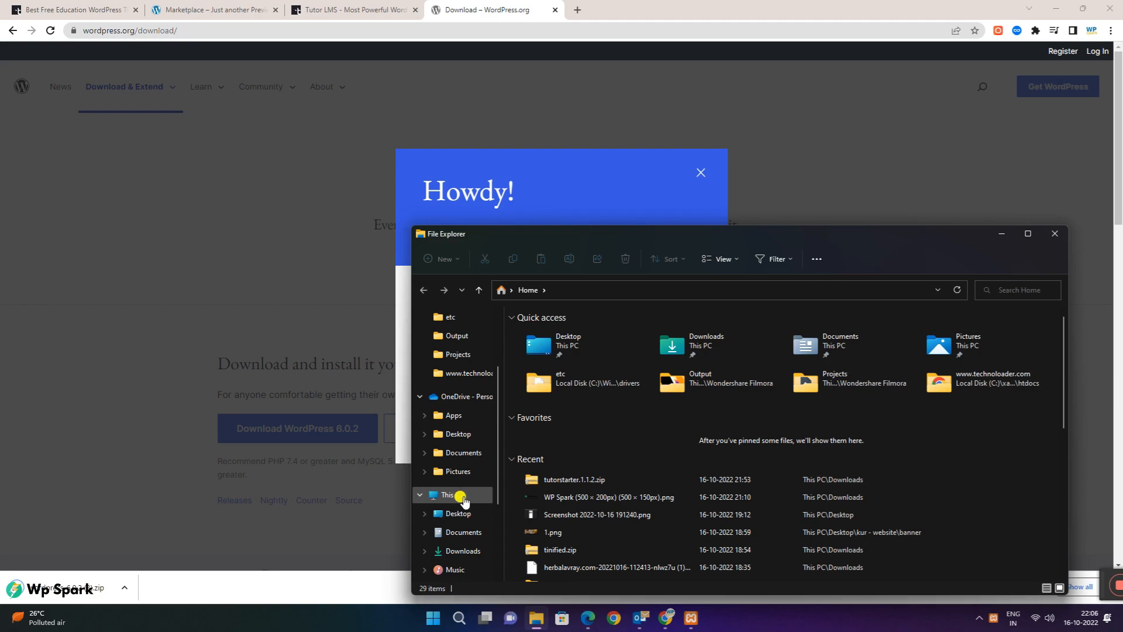
{"action": "left_click", "coordinate": [463, 497]}
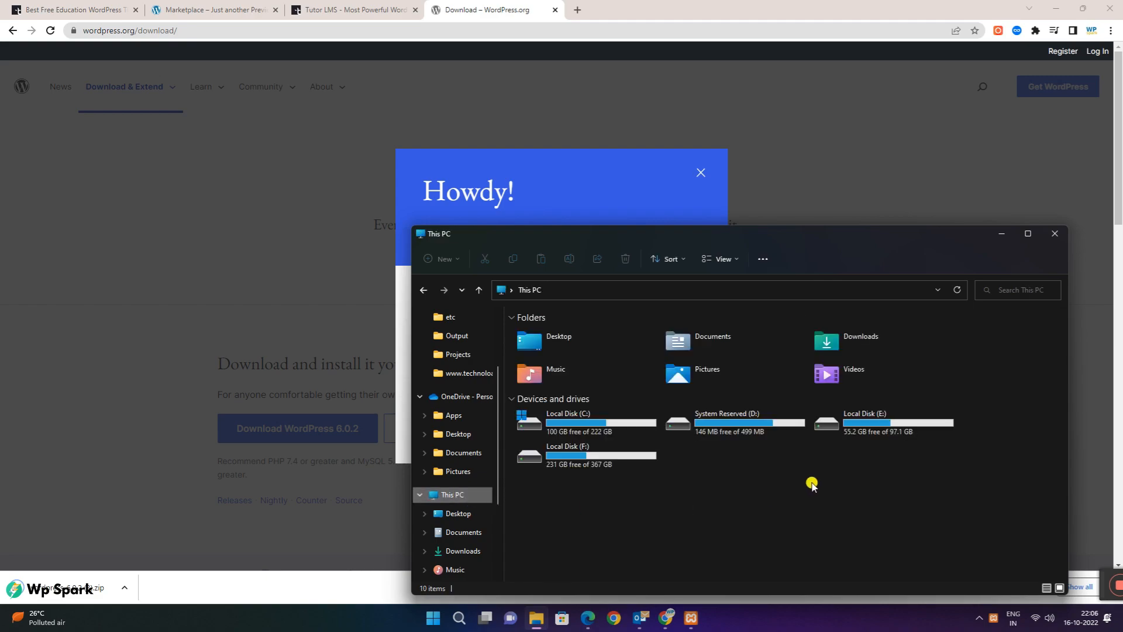
{"action": "double_click", "coordinate": [585, 433]}
{"action": "scroll", "coordinate": [602, 489], "scroll_direction": "down", "scroll_amount": 1}
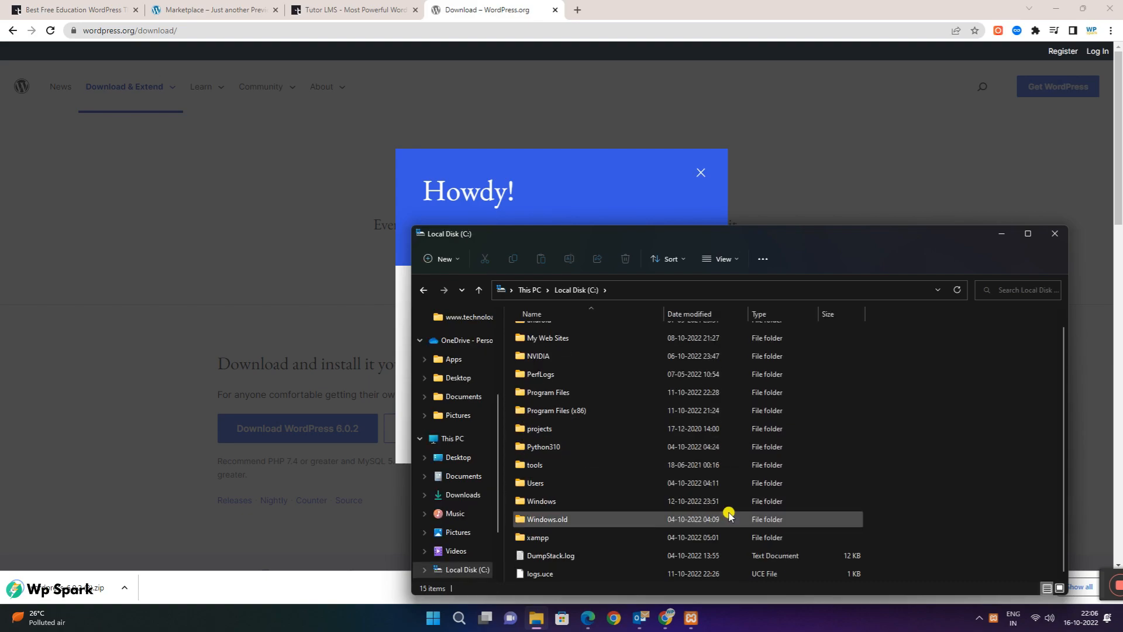
{"action": "double_click", "coordinate": [554, 541]}
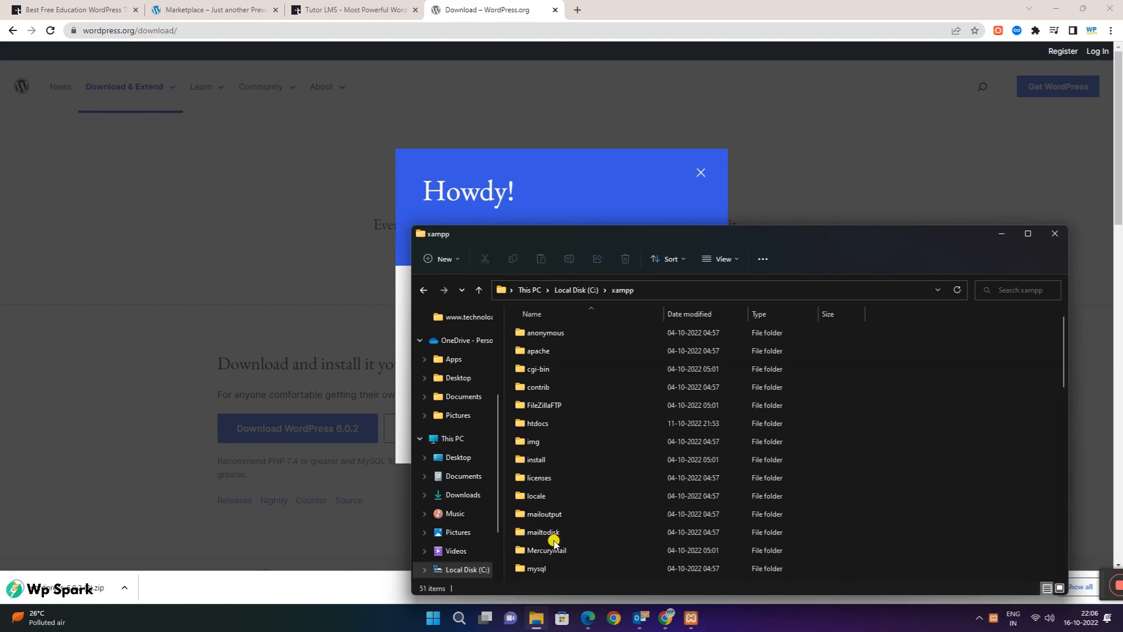
{"action": "double_click", "coordinate": [549, 425]}
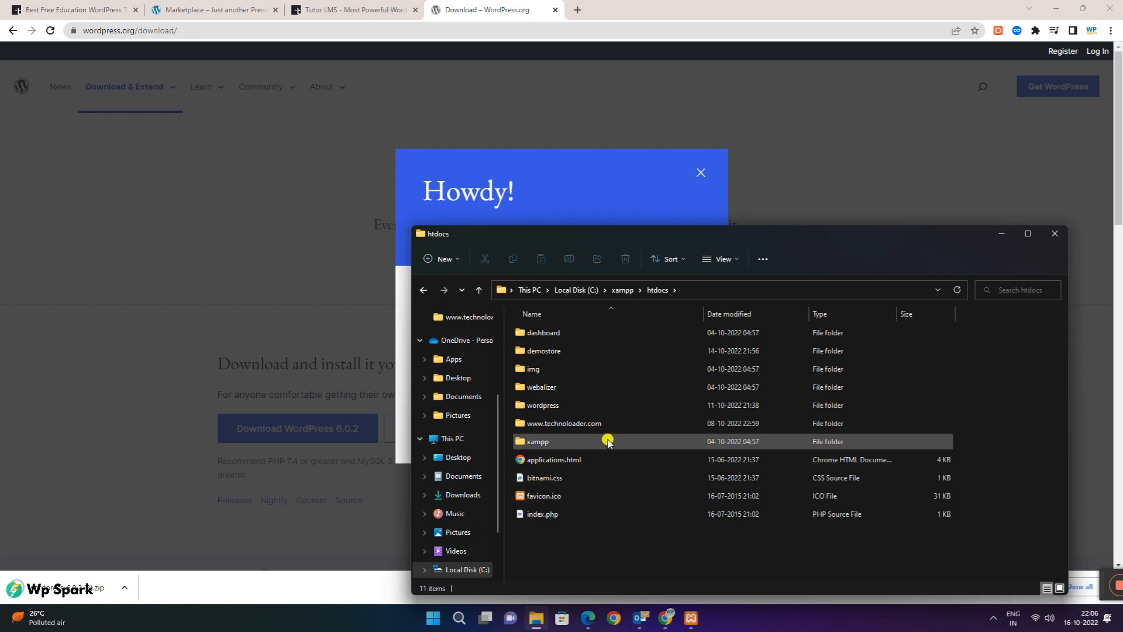
- Create a new folder named lmswebsite in htdocs
{"action": "right_click", "coordinate": [572, 539]}
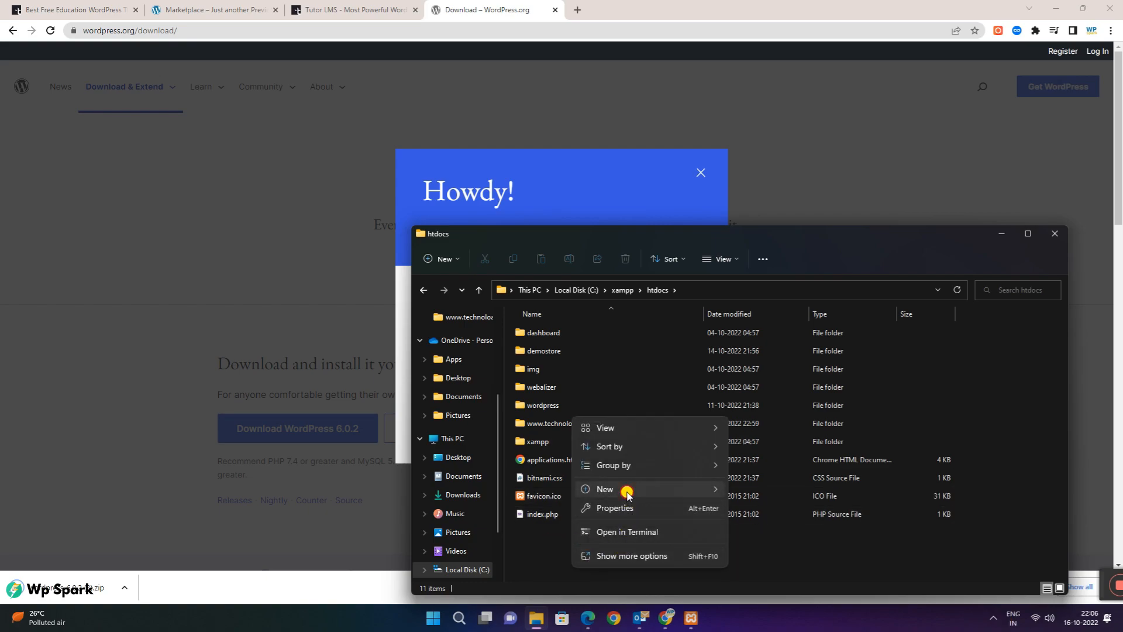
{"action": "mouse_move", "coordinate": [626, 493]}
{"action": "left_click", "coordinate": [761, 305]}
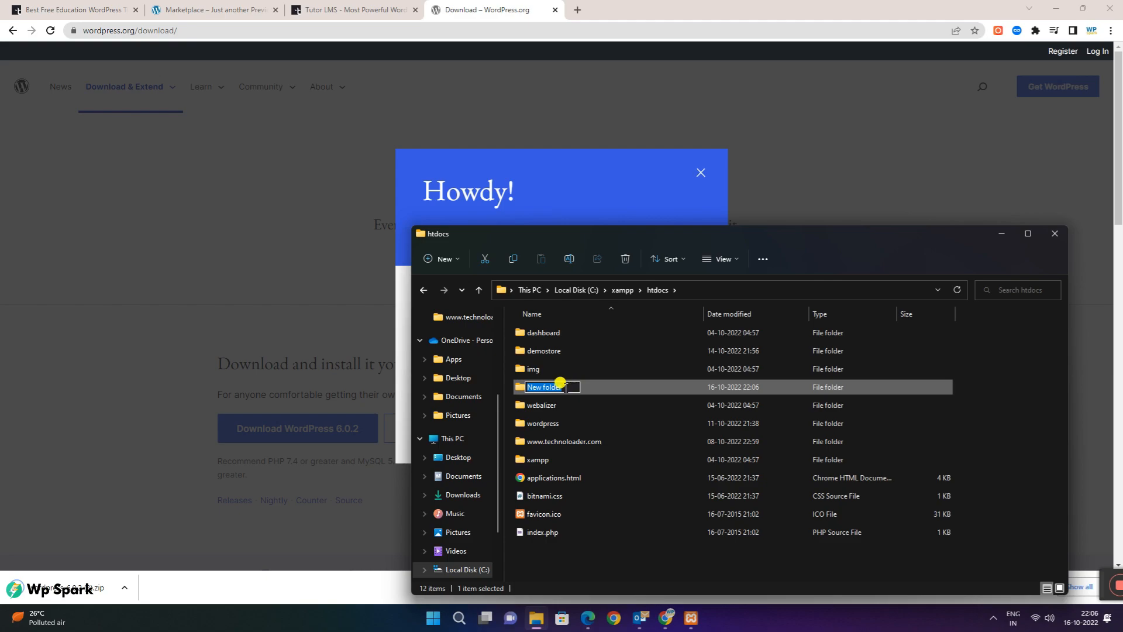
{"action": "key", "text": "BackSpace"}
{"action": "type", "text": "lmswe"}
{"action": "key", "text": "Return"}
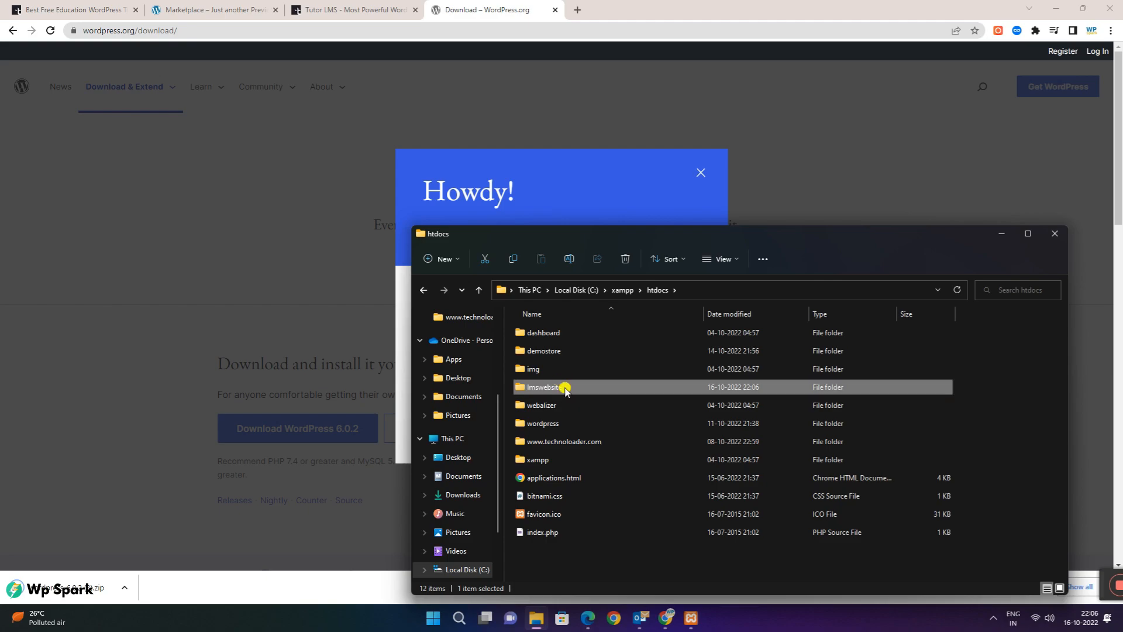
- Copy all files from the wordpress folder of the downloaded wordpress-6.0.2 (3).zip into the lmswebsite folder
{"action": "left_click", "coordinate": [96, 576]}
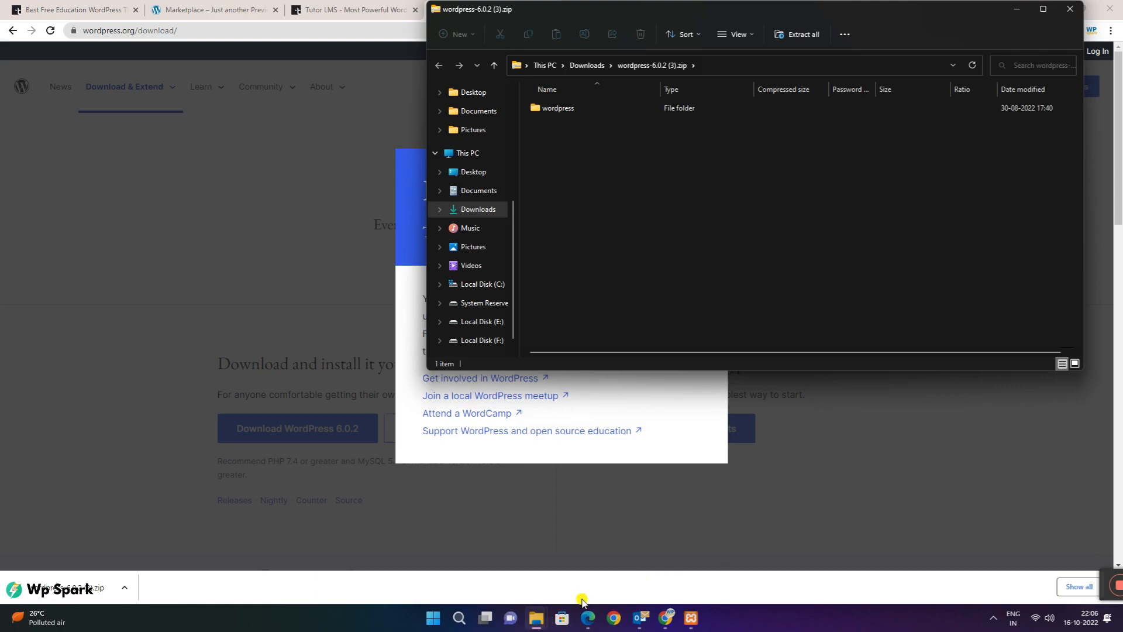
{"action": "left_click_drag", "start_coordinate": [934, 17], "coordinate": [461, 181]}
{"action": "left_click", "coordinate": [1056, 8]}
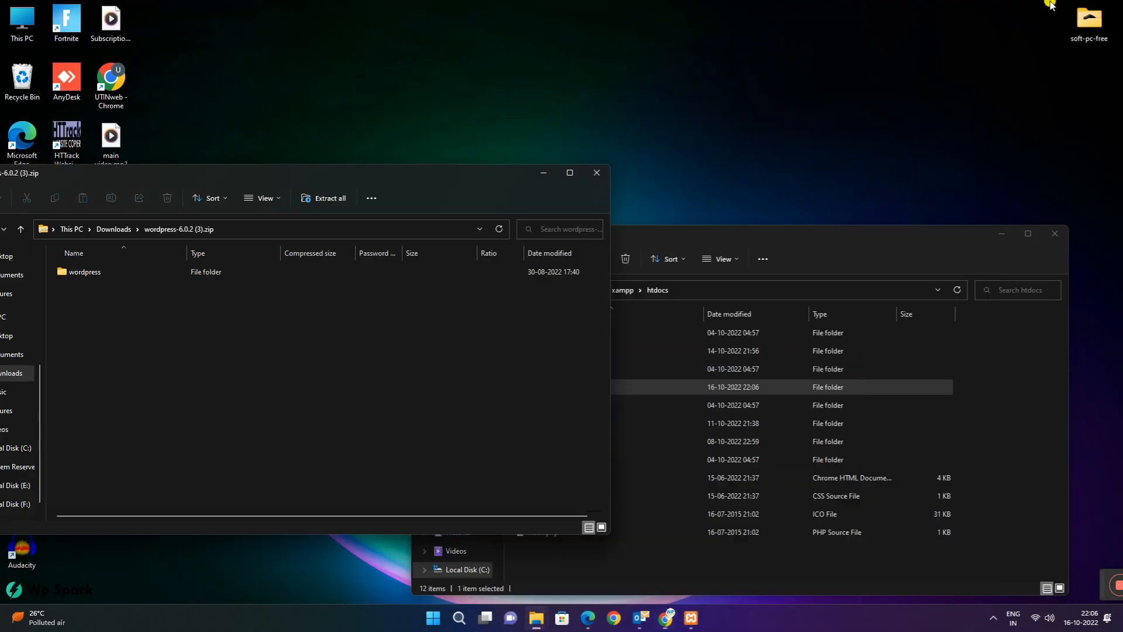
{"action": "left_click_drag", "start_coordinate": [843, 233], "coordinate": [945, 163]}
{"action": "double_click", "coordinate": [688, 316]}
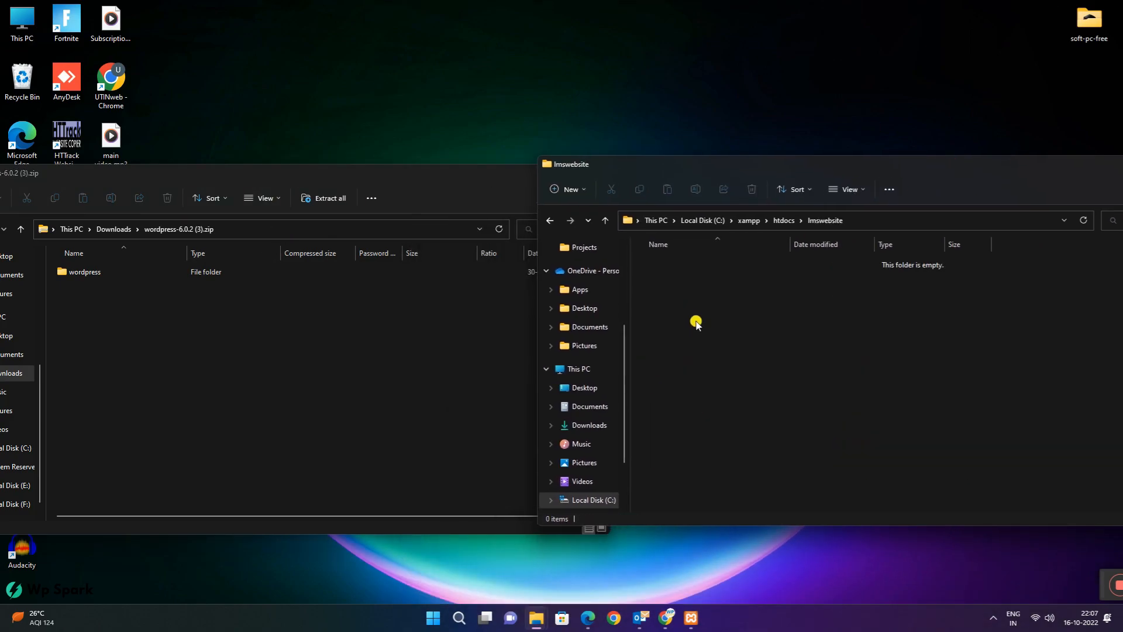
{"action": "double_click", "coordinate": [146, 269]}
{"action": "left_click_drag", "start_coordinate": [54, 269], "coordinate": [236, 560]}
{"action": "left_click_drag", "start_coordinate": [178, 373], "coordinate": [802, 371]}
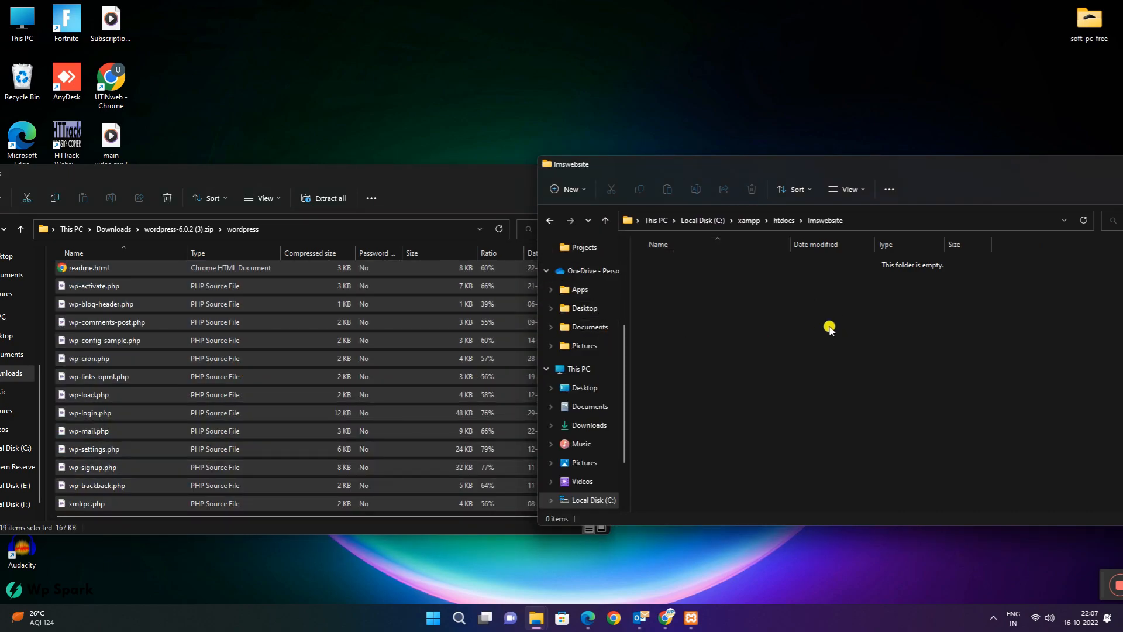
- Return to the Chrome window and open localhost/phpmyadmin/ in a new tab
{"action": "left_click", "coordinate": [614, 618]}
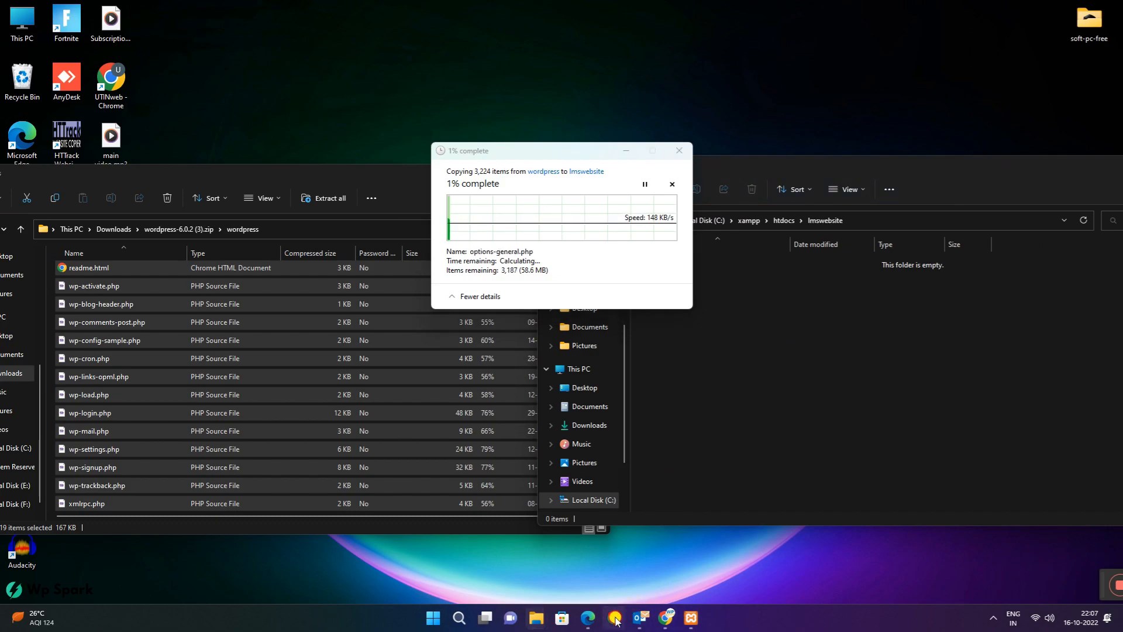
{"action": "left_click", "coordinate": [849, 78]}
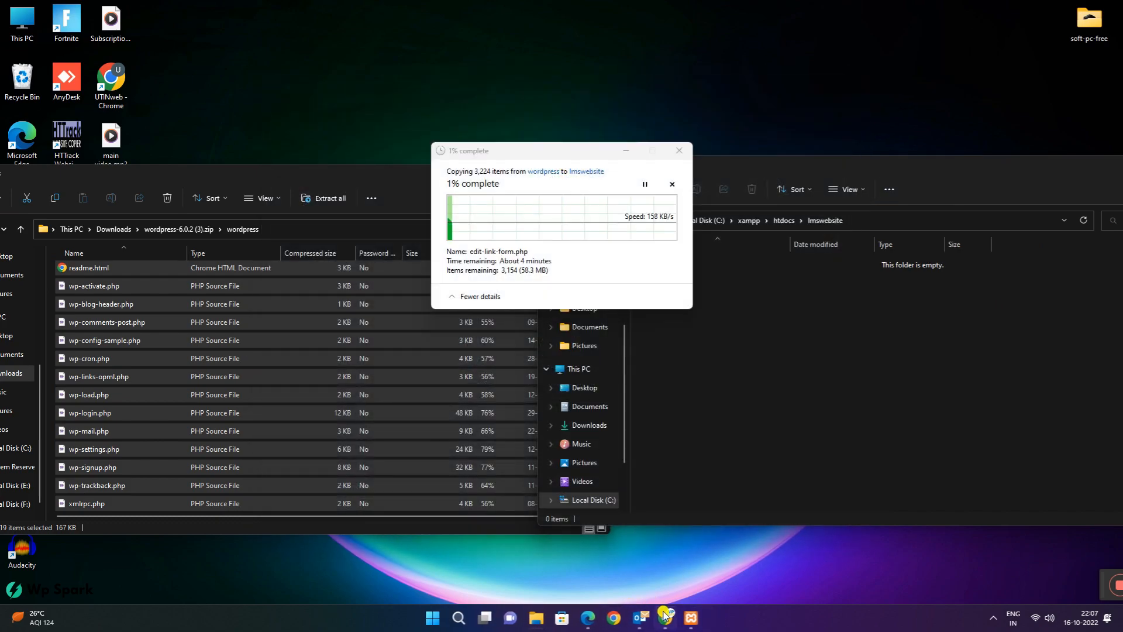
{"action": "left_click", "coordinate": [666, 617]}
{"action": "left_click", "coordinate": [576, 9]}
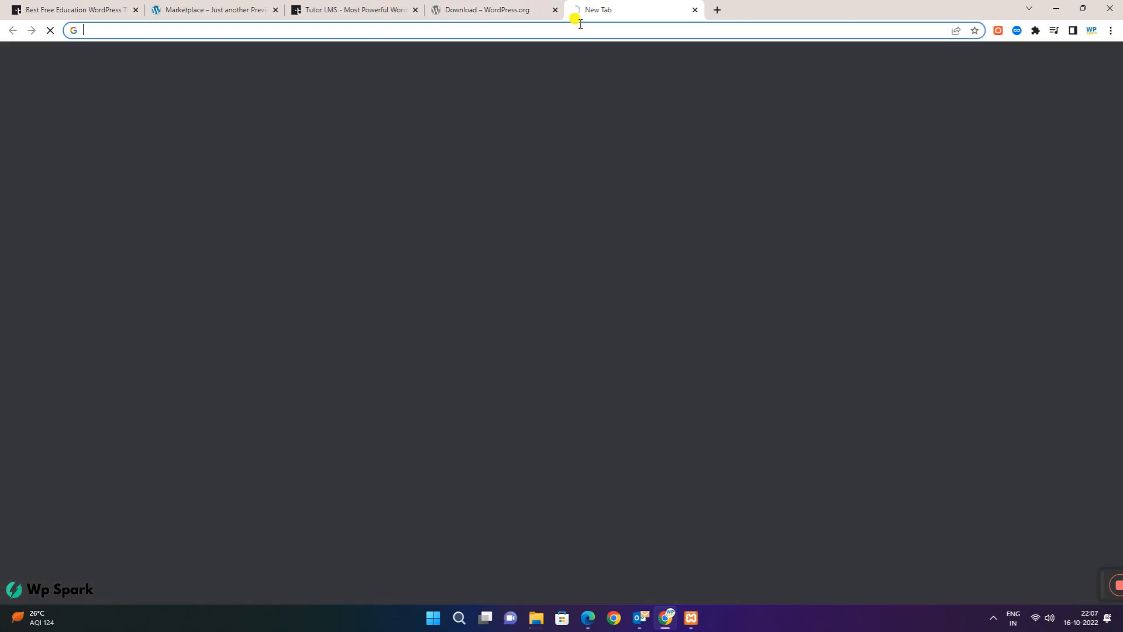
{"action": "right_click", "coordinate": [620, 26]}
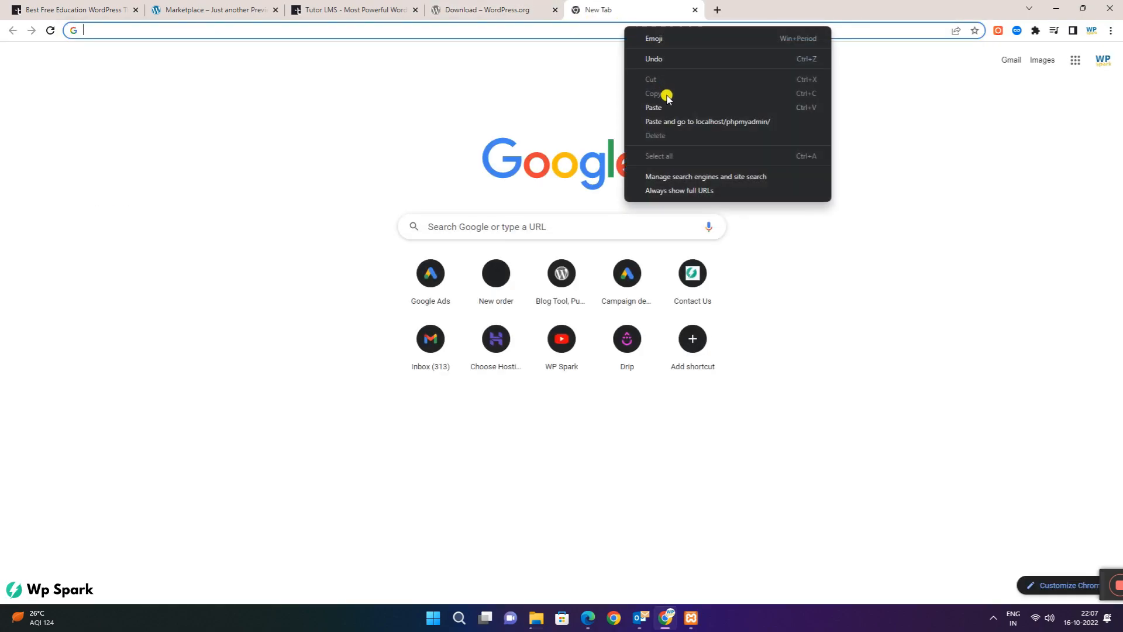
{"action": "left_click", "coordinate": [666, 97]}
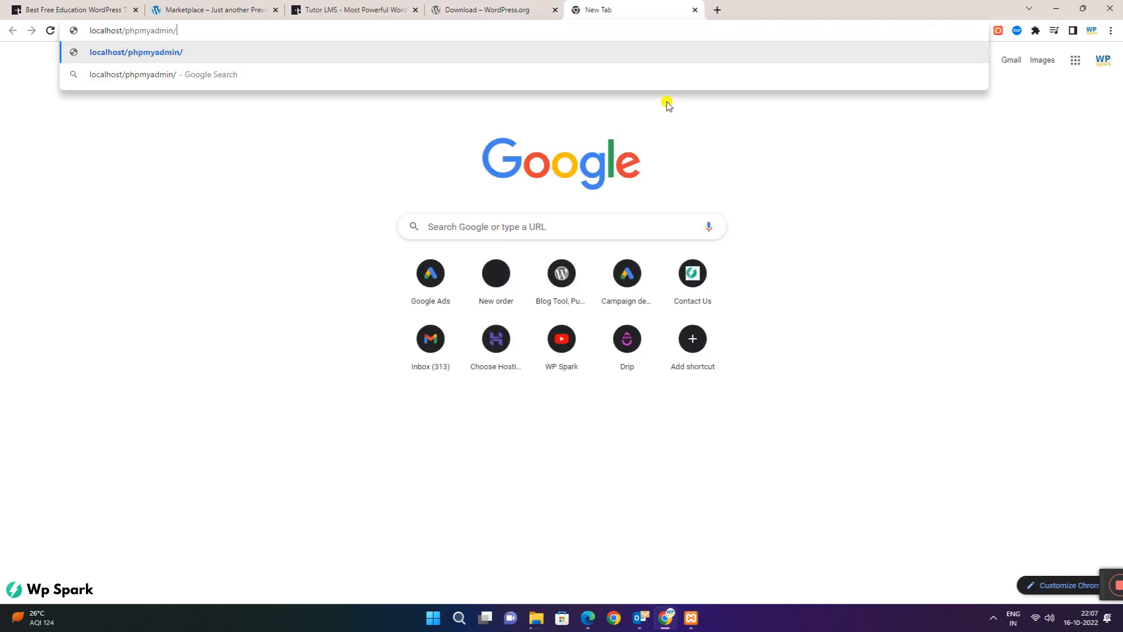
{"action": "left_click", "coordinate": [165, 54]}
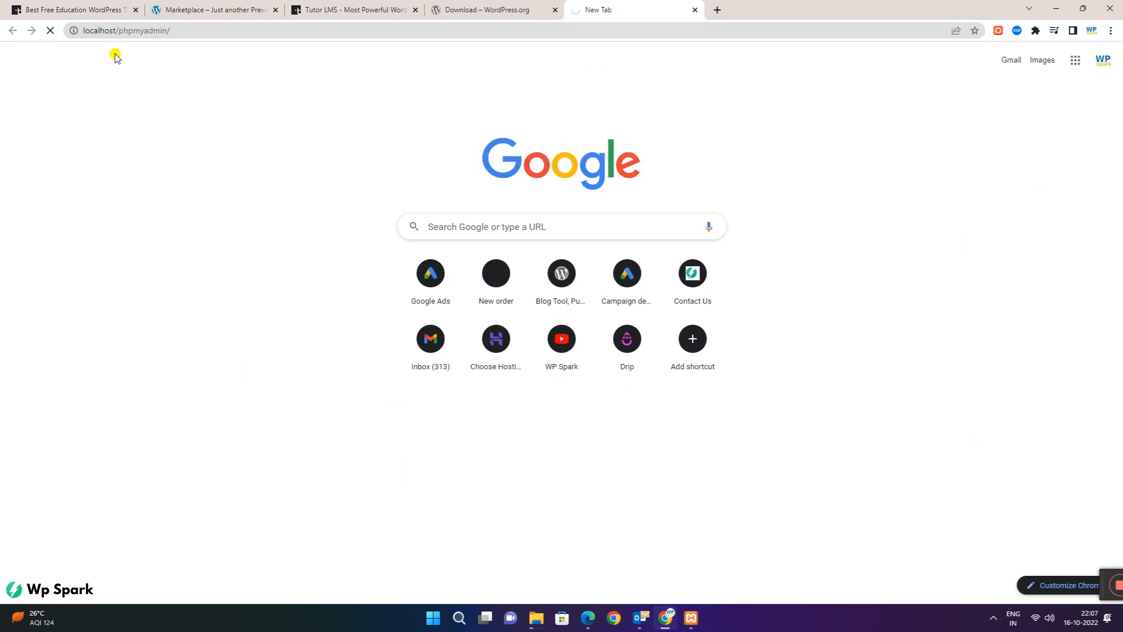
{"action": "left_click", "coordinate": [698, 618]}
{"action": "left_click", "coordinate": [702, 619]}
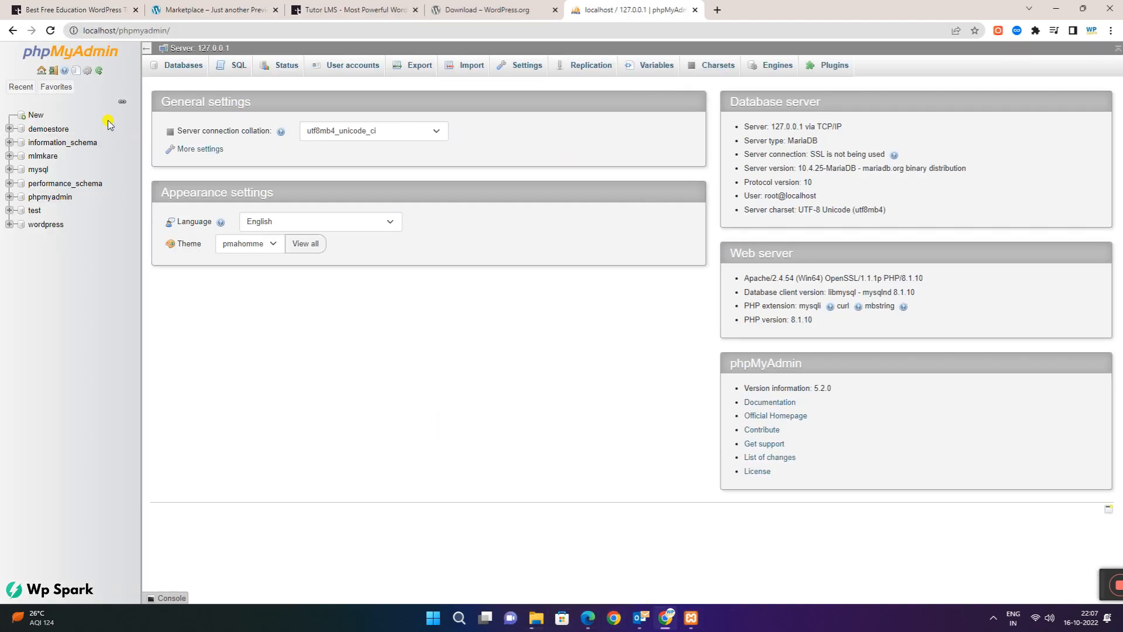
- Create a new database named lms in phpMyAdmin
{"action": "left_click", "coordinate": [34, 116]}
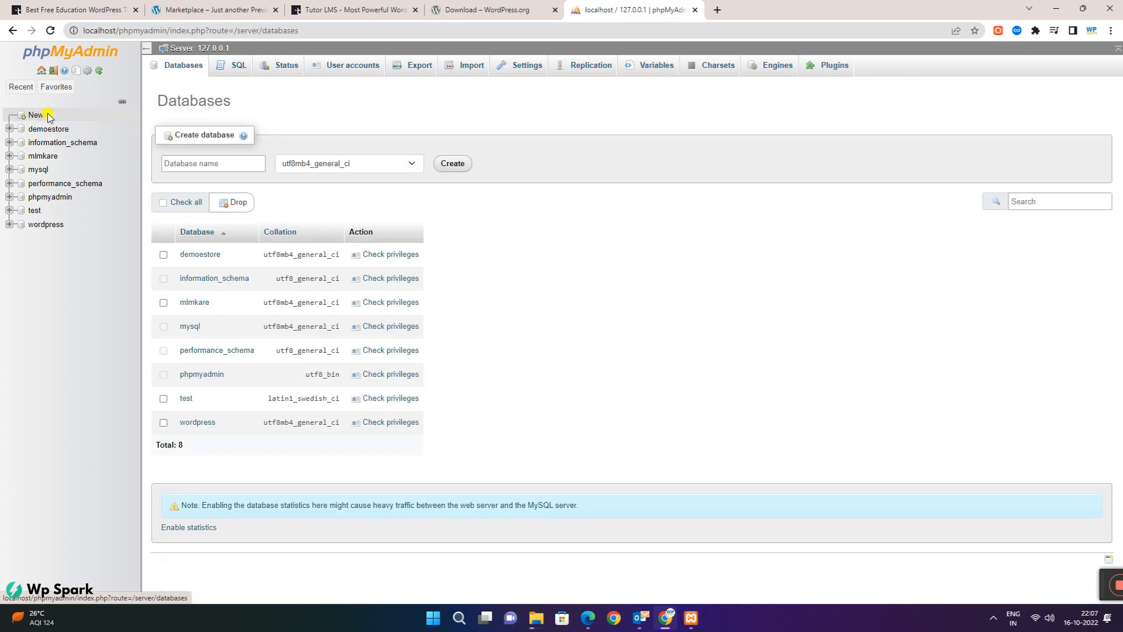
{"action": "left_click", "coordinate": [193, 164]}
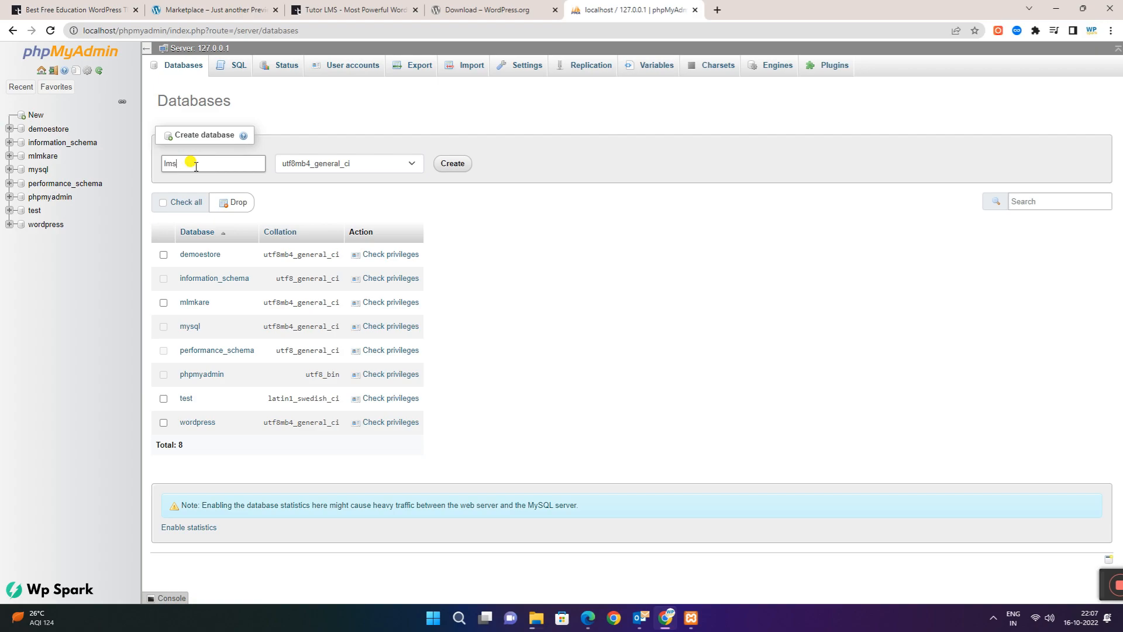
{"action": "key", "text": "Return"}
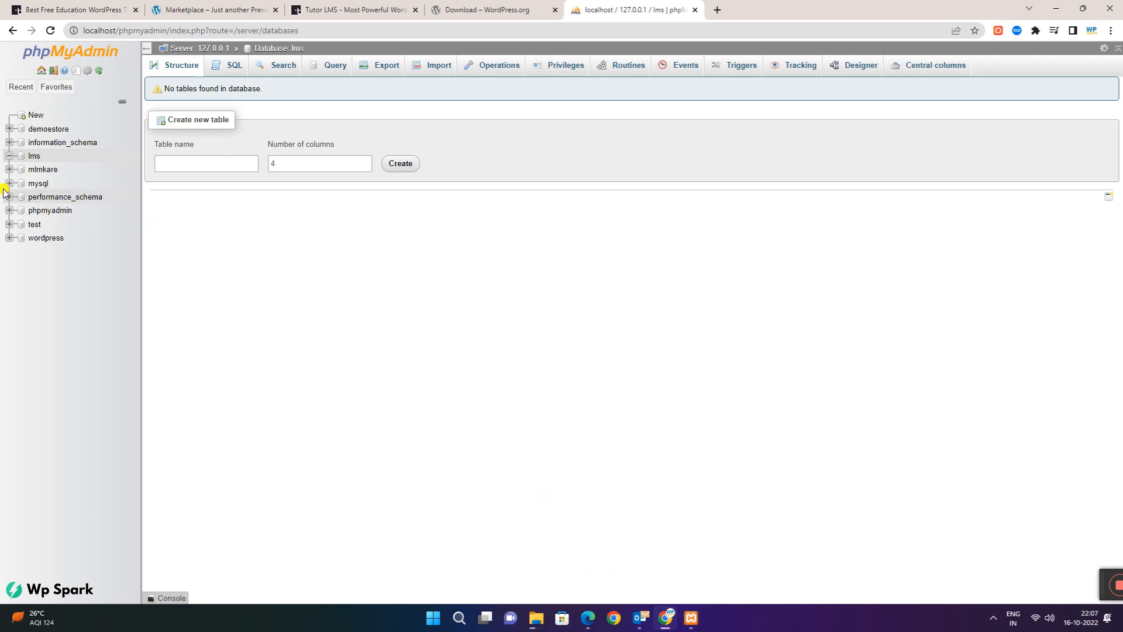
- Check the progress of copying the WordPress files into the lmswebsite folder
{"action": "double_click", "coordinate": [30, 156]}
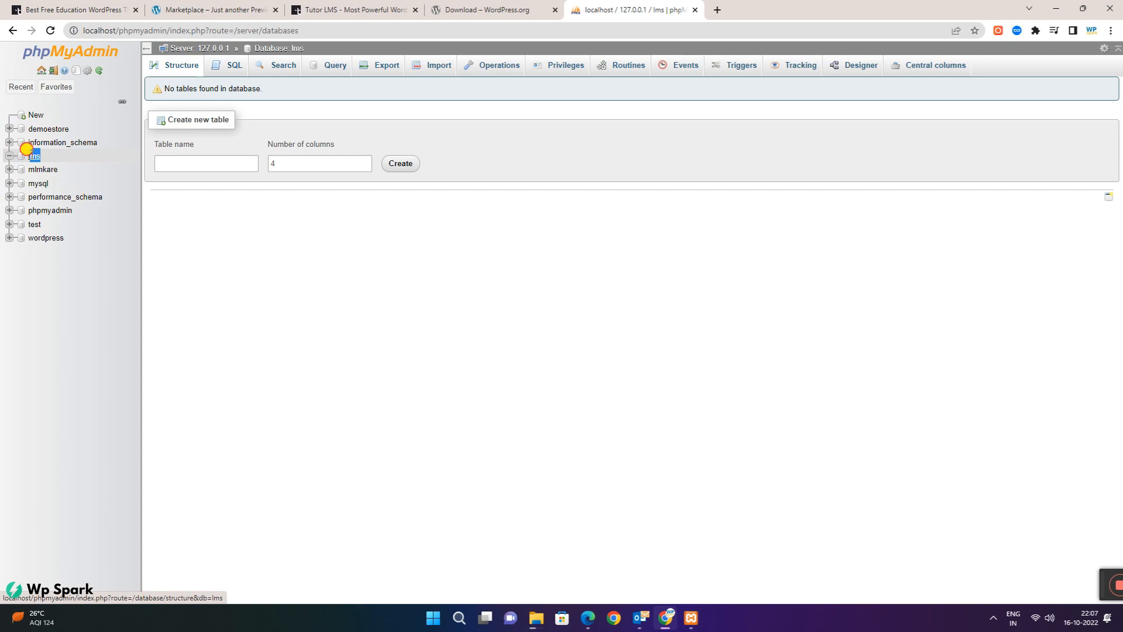
{"action": "left_click", "coordinate": [534, 619]}
{"action": "mouse_move", "coordinate": [583, 563]}
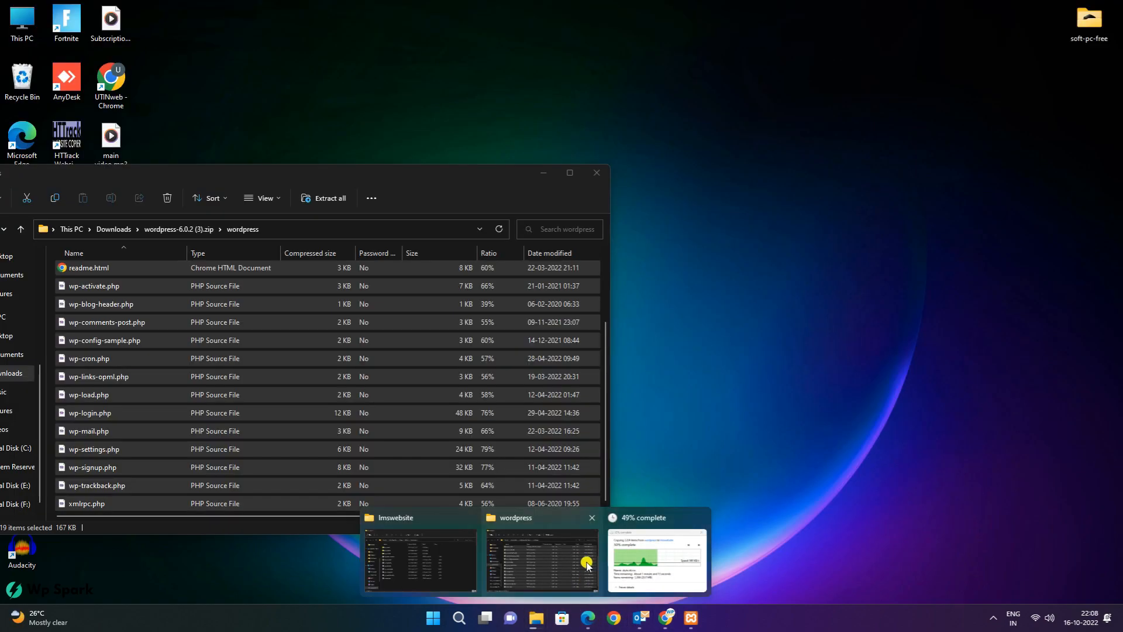
{"action": "left_click", "coordinate": [644, 559]}
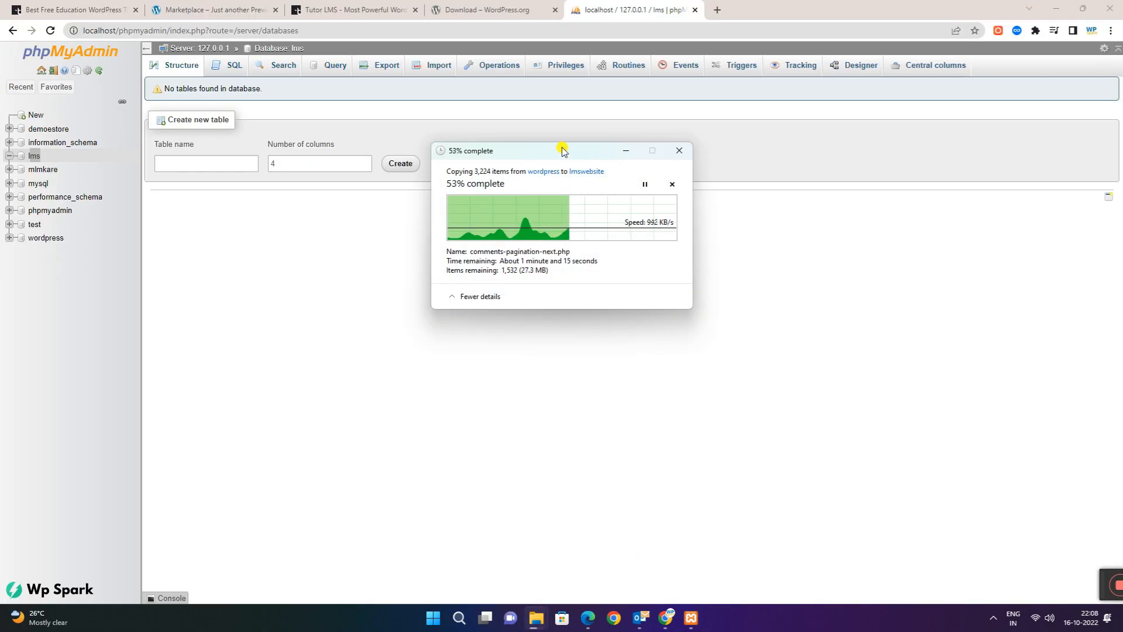
- Close the zip's wordpress folder window and copy the \lmswebsite part of the lmswebsite folder's path
{"action": "mouse_move", "coordinate": [540, 622]}
{"action": "left_click", "coordinate": [575, 571]}
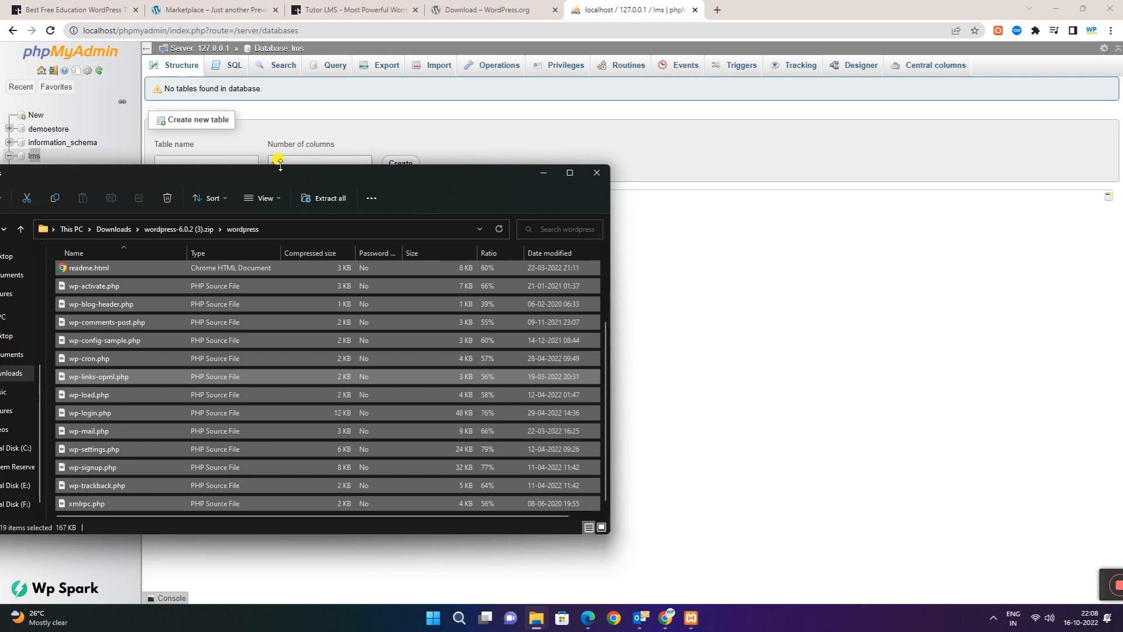
{"action": "left_click_drag", "start_coordinate": [285, 177], "coordinate": [637, 176]}
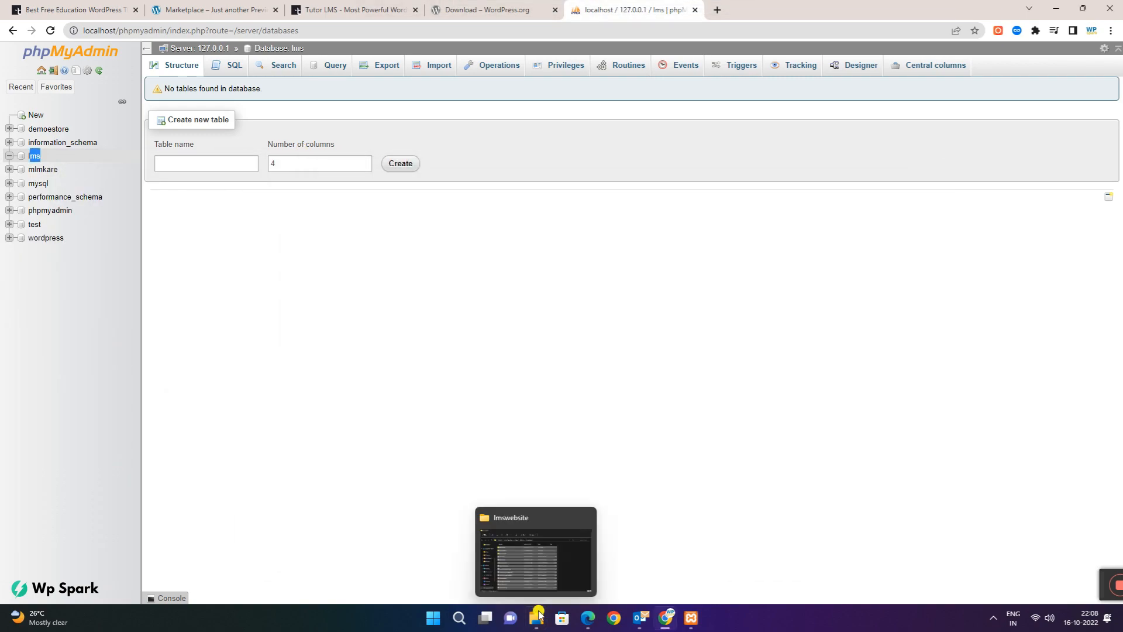
{"action": "left_click", "coordinate": [536, 618]}
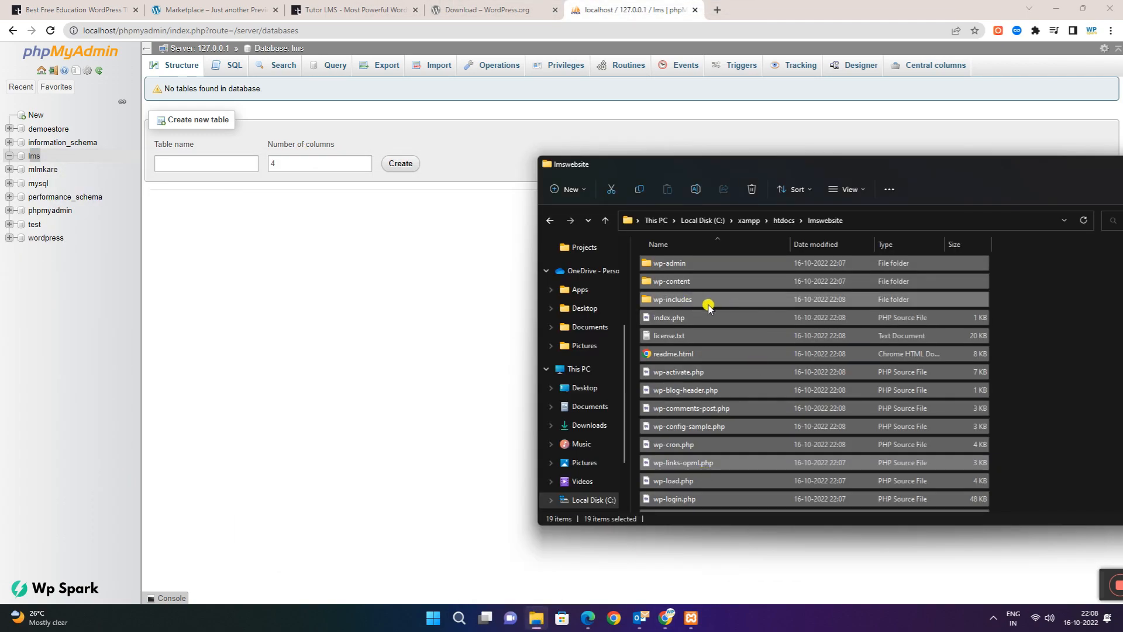
{"action": "left_click", "coordinate": [863, 220]}
{"action": "left_click", "coordinate": [860, 220]}
{"action": "double_click", "coordinate": [740, 220]}
{"action": "right_click", "coordinate": [708, 221]}
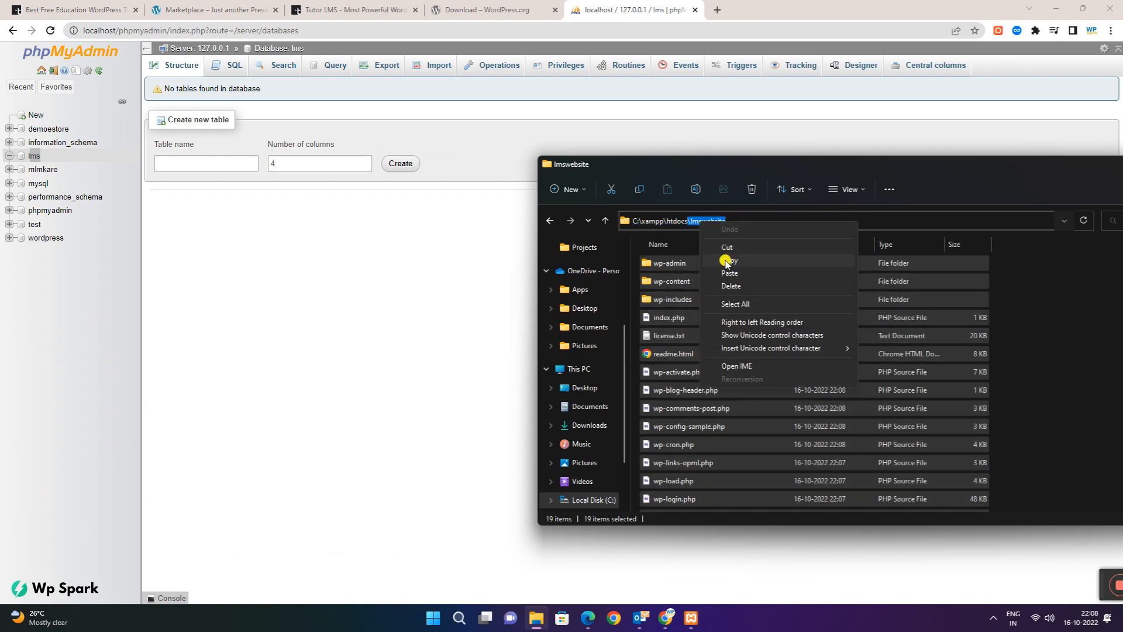
{"action": "left_click", "coordinate": [729, 260]}
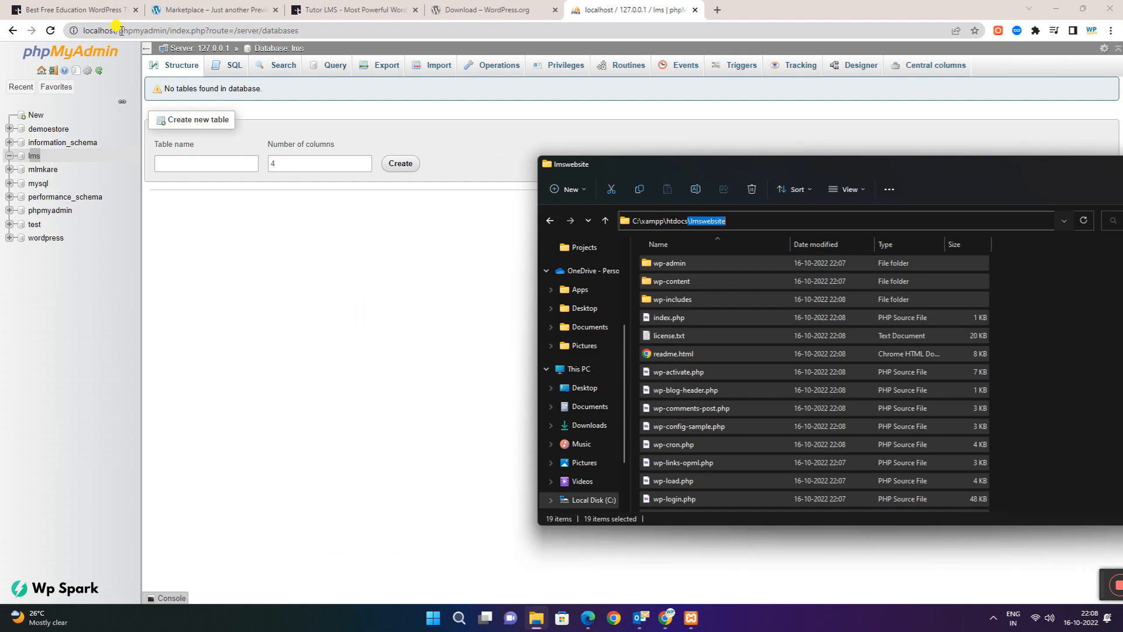
- Open localhost/lmswebsite in a new Chrome tab
{"action": "left_click", "coordinate": [112, 30]}
{"action": "left_click", "coordinate": [717, 10]}
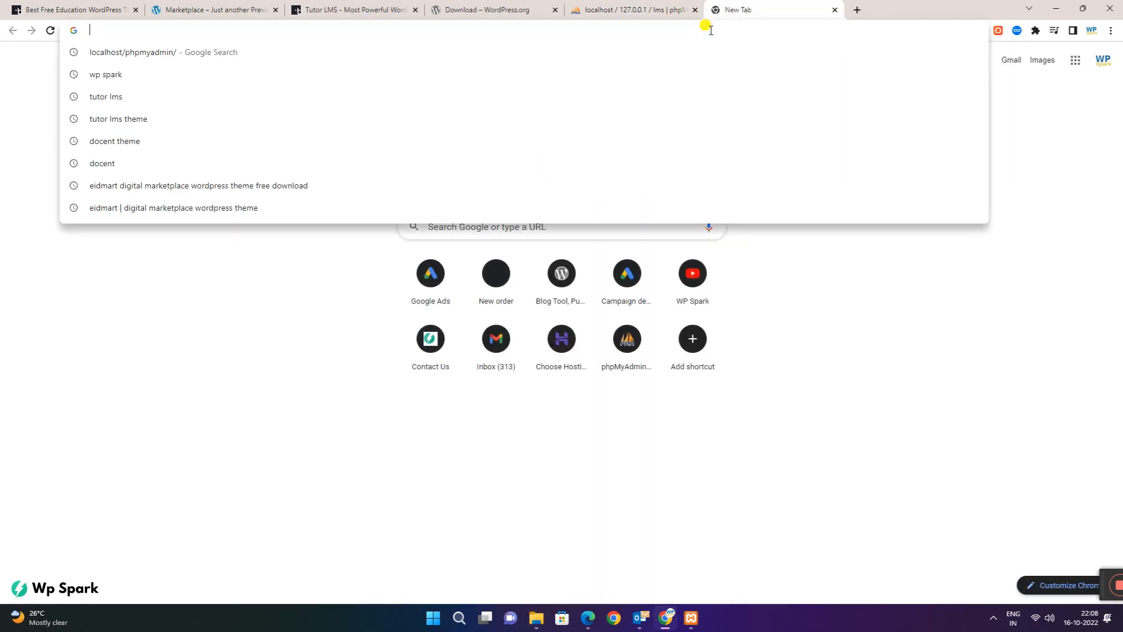
{"action": "type", "text": "lo"}
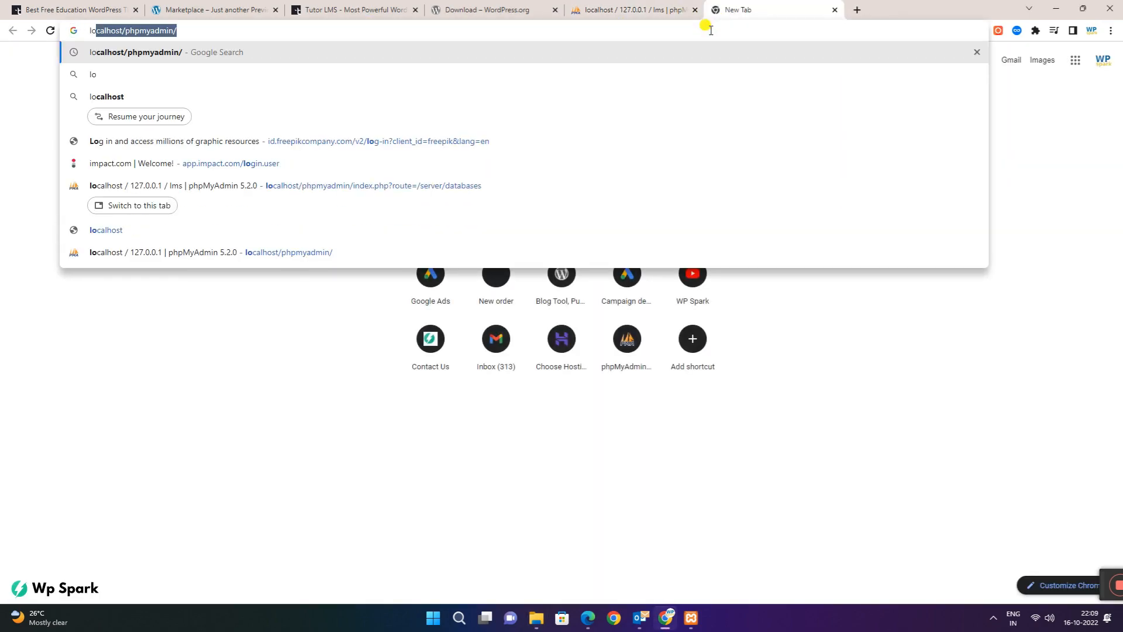
{"action": "key", "text": "Right"}
{"action": "key", "text": "BackSpace"}
{"action": "key", "text": "BackSpace"}
{"action": "key", "text": "BackSpace"}
{"action": "key", "text": "BackSpace"}
{"action": "key", "text": "BackSpace"}
{"action": "key", "text": "BackSpace"}
{"action": "key", "text": "BackSpace"}
{"action": "key", "text": "BackSpace"}
{"action": "key", "text": "BackSpace"}
{"action": "key", "text": "BackSpace"}
{"action": "key", "text": "BackSpace"}
{"action": "type", "text": "\\lmswebsite"}
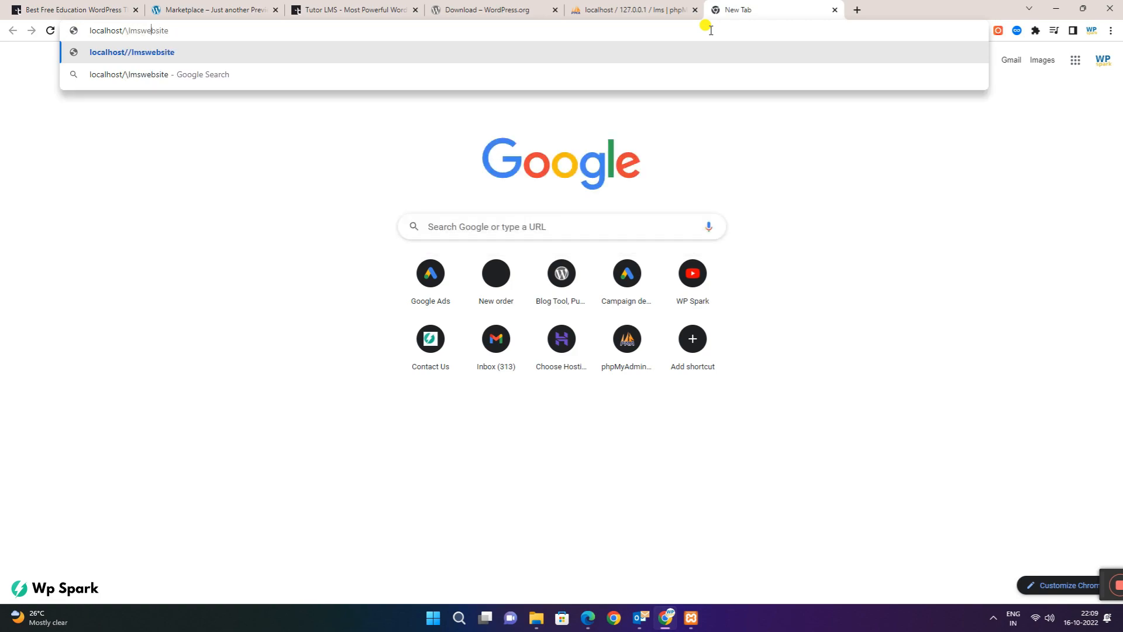
{"action": "key", "text": "BackSpace"}
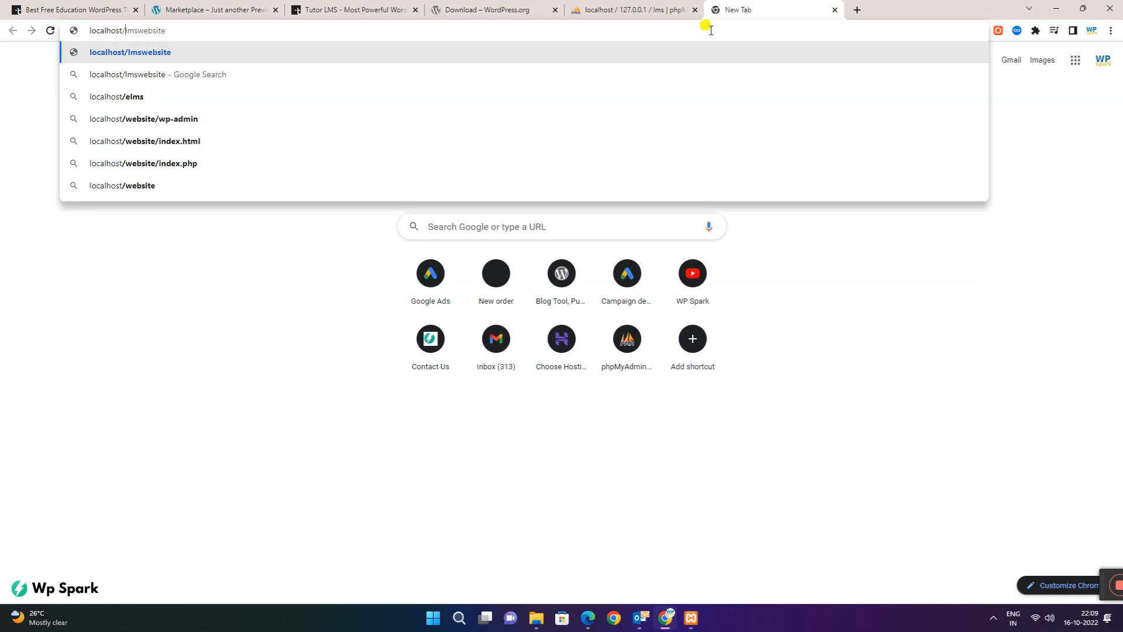
{"action": "key", "text": "Return"}
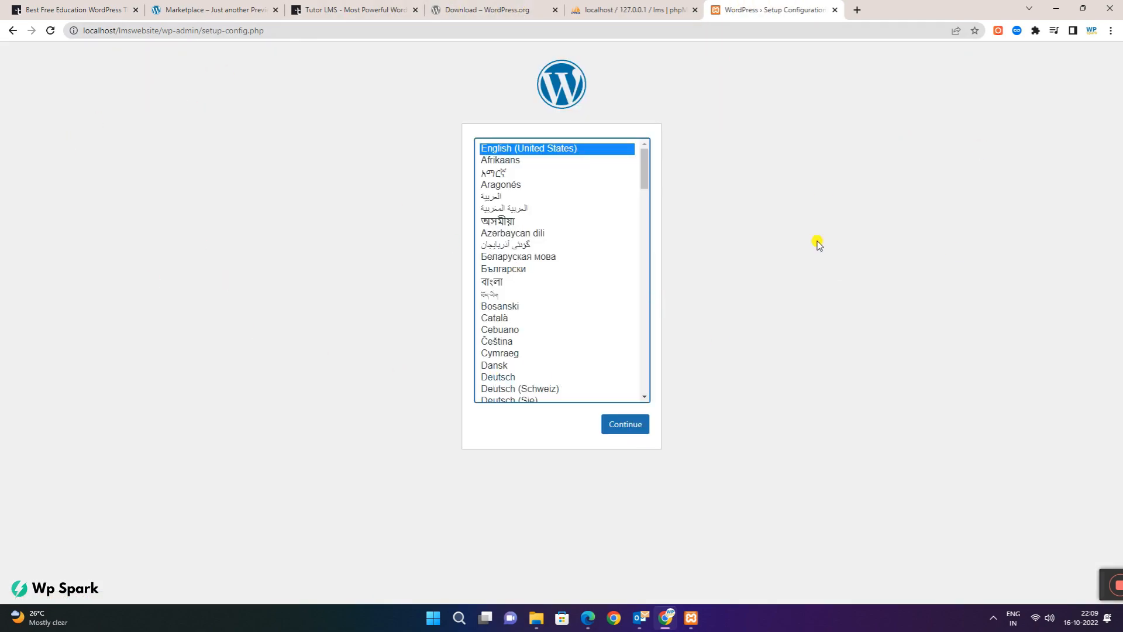
- Choose English (United States) as the WordPress installation language and continue to the database connection form
{"action": "left_click", "coordinate": [530, 161]}
{"action": "left_click", "coordinate": [535, 150]}
{"action": "left_click", "coordinate": [632, 424]}
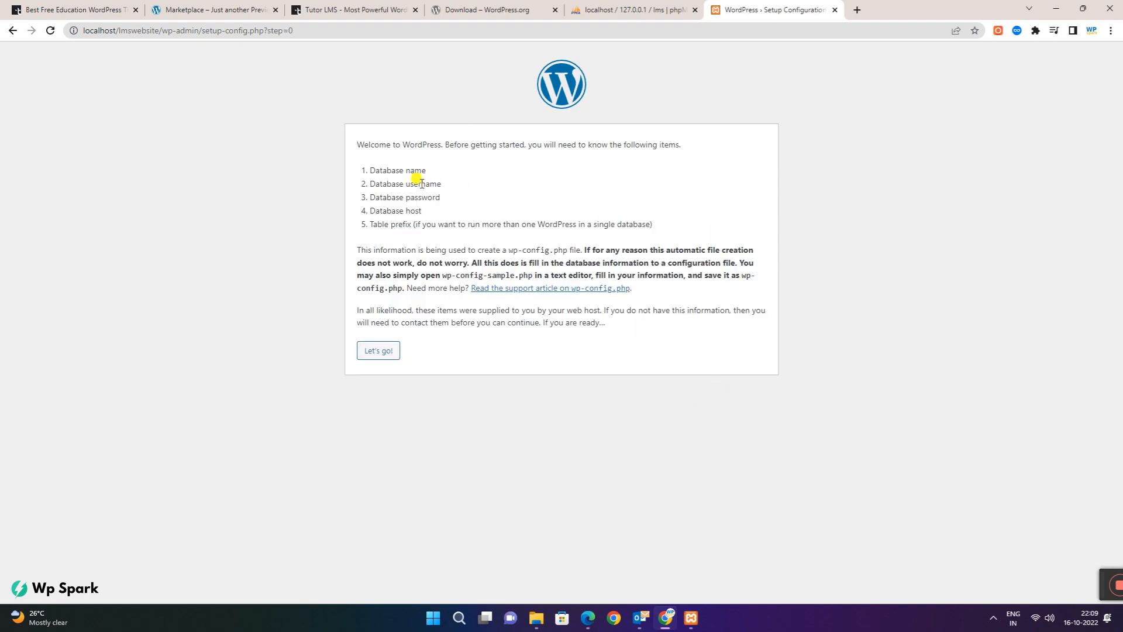
{"action": "left_click_drag", "start_coordinate": [364, 166], "coordinate": [446, 238]}
{"action": "left_click", "coordinate": [379, 350]}
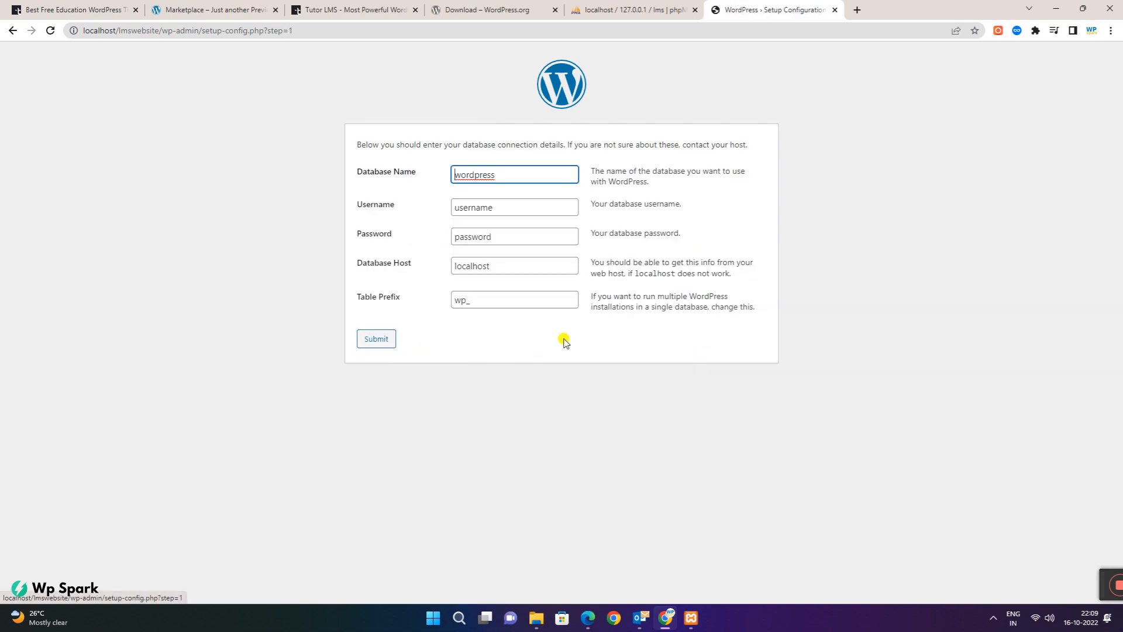
- Submit the database connection details with database name lms, username root, an empty password and host localhost
{"action": "left_click", "coordinate": [507, 175]}
{"action": "double_click", "coordinate": [506, 174]}
{"action": "left_click", "coordinate": [621, 10]}
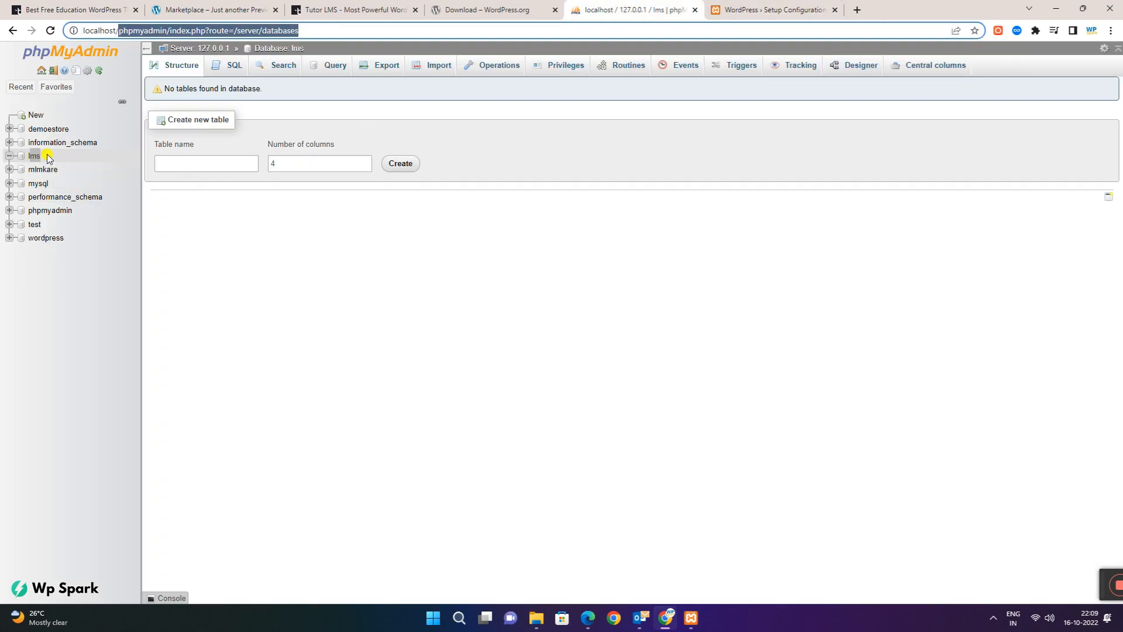
{"action": "left_click", "coordinate": [761, 10]}
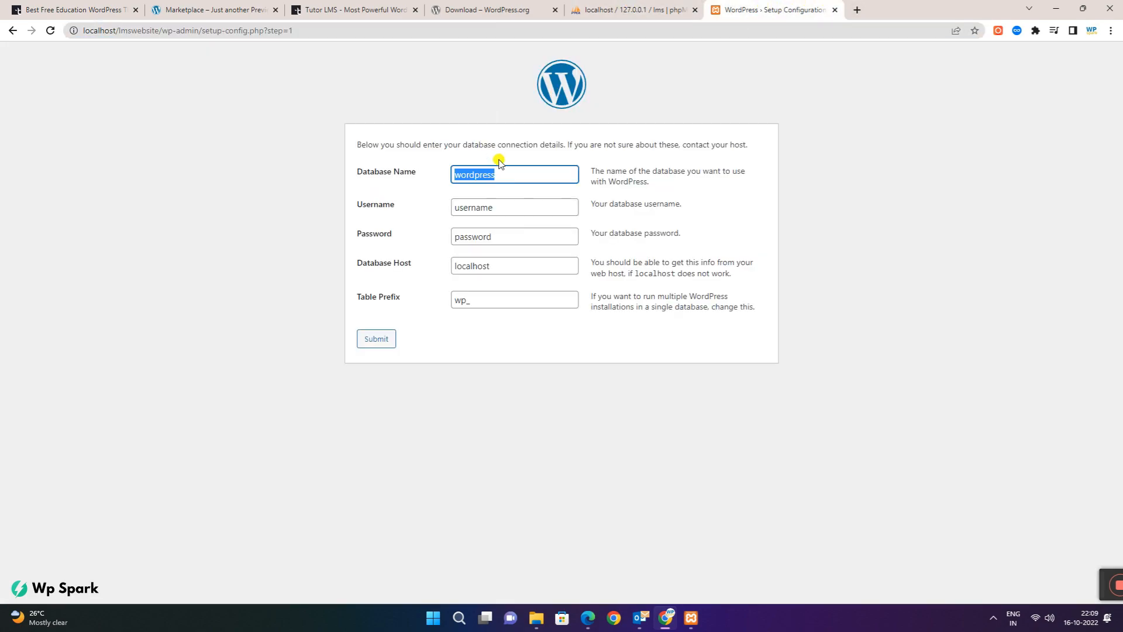
{"action": "key", "text": "BackSpace"}
{"action": "double_click", "coordinate": [503, 207]}
{"action": "type", "text": "root"}
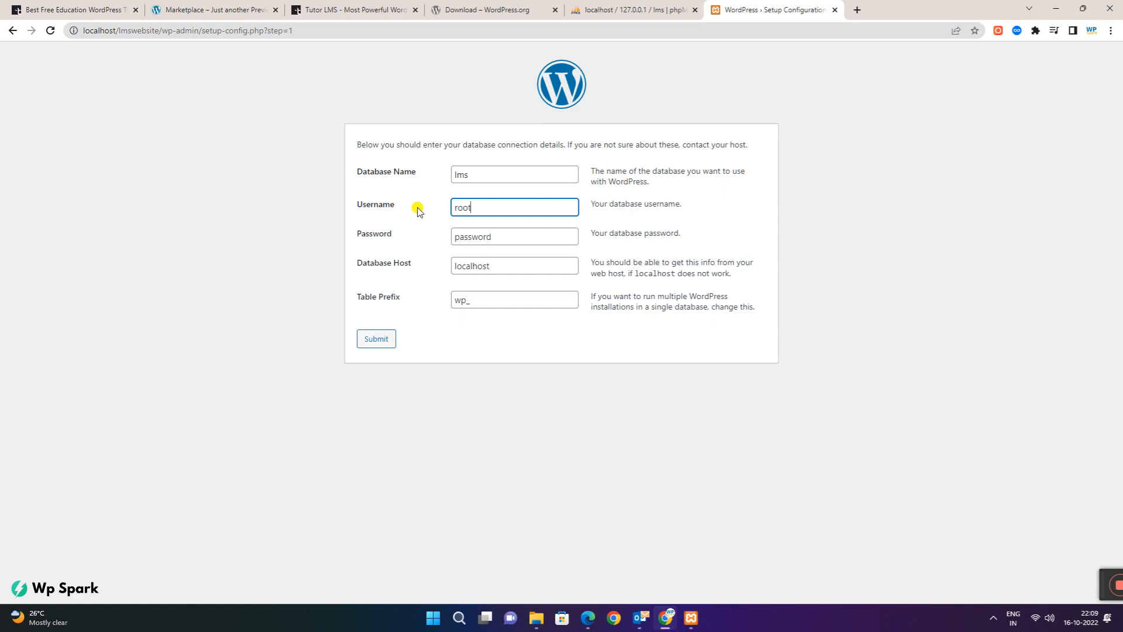
{"action": "key", "text": "Tab"}
{"action": "key", "text": "BackSpace"}
{"action": "left_click_drag", "start_coordinate": [495, 268], "coordinate": [457, 262]}
{"action": "left_click", "coordinate": [377, 339]}
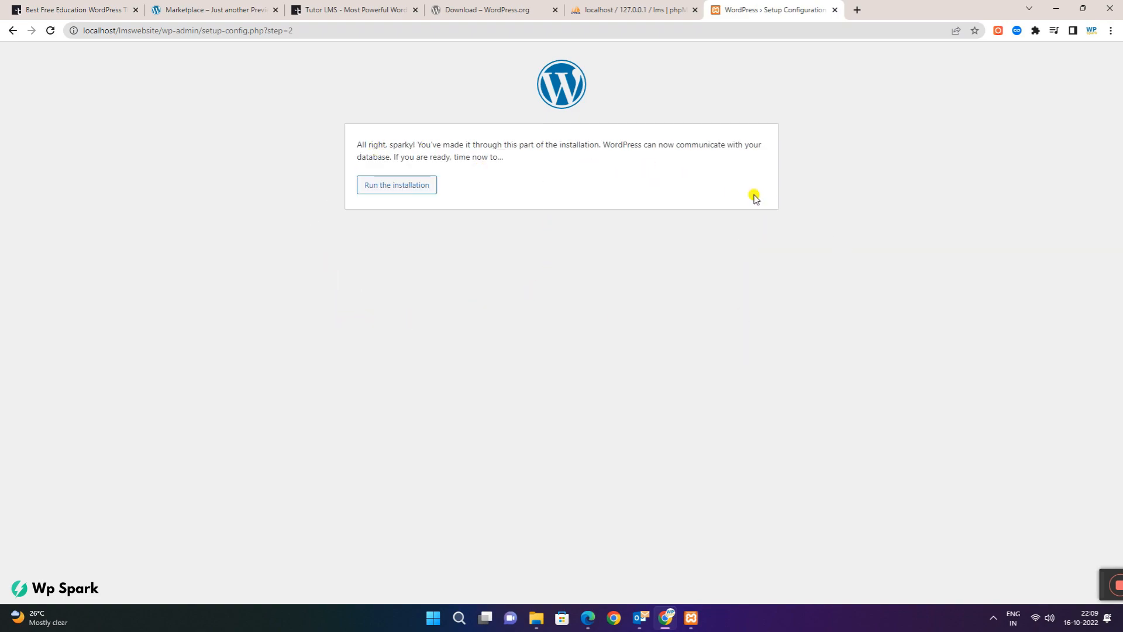
- Run the WordPress installation and enter WP Spark as the site title and admin as the username
{"action": "left_click_drag", "start_coordinate": [334, 133], "coordinate": [553, 162]}
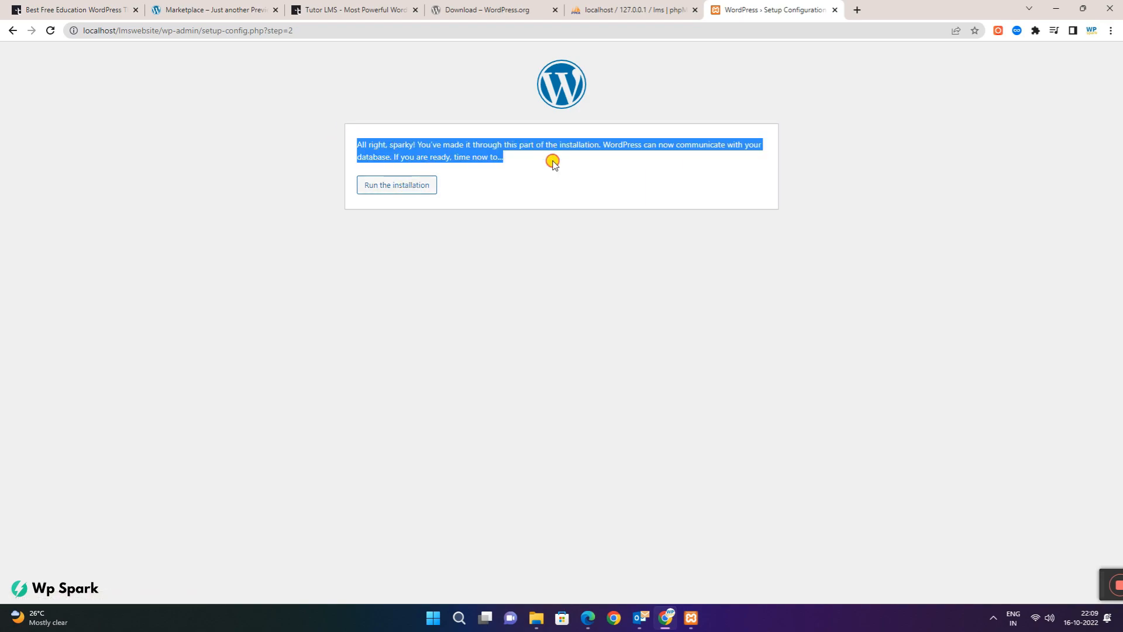
{"action": "left_click", "coordinate": [389, 189]}
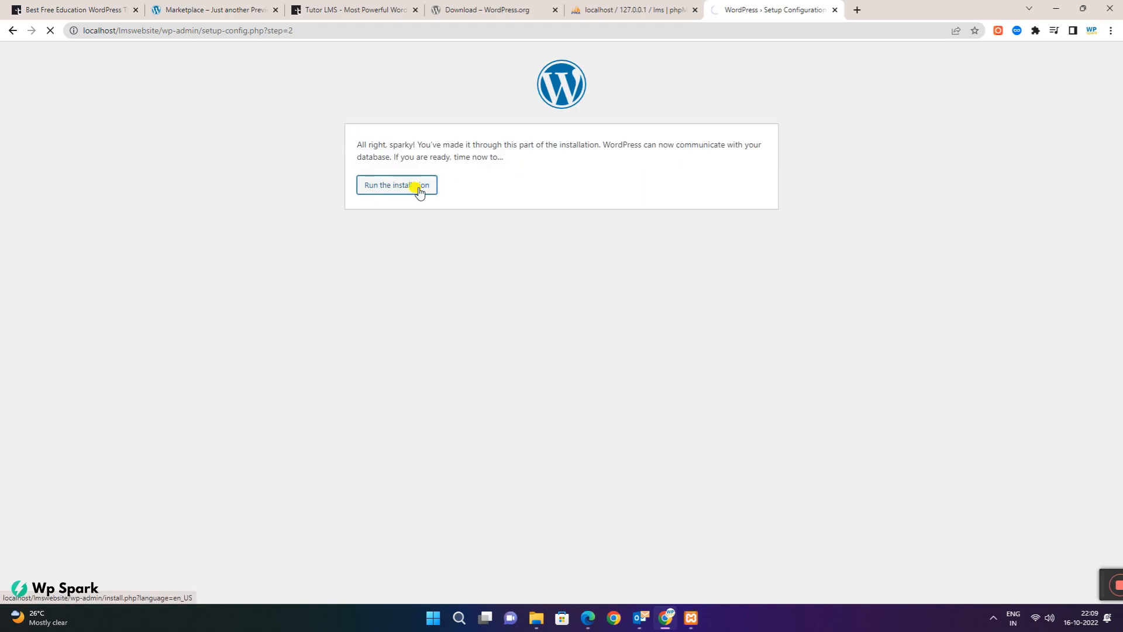
{"action": "left_click", "coordinate": [512, 276]}
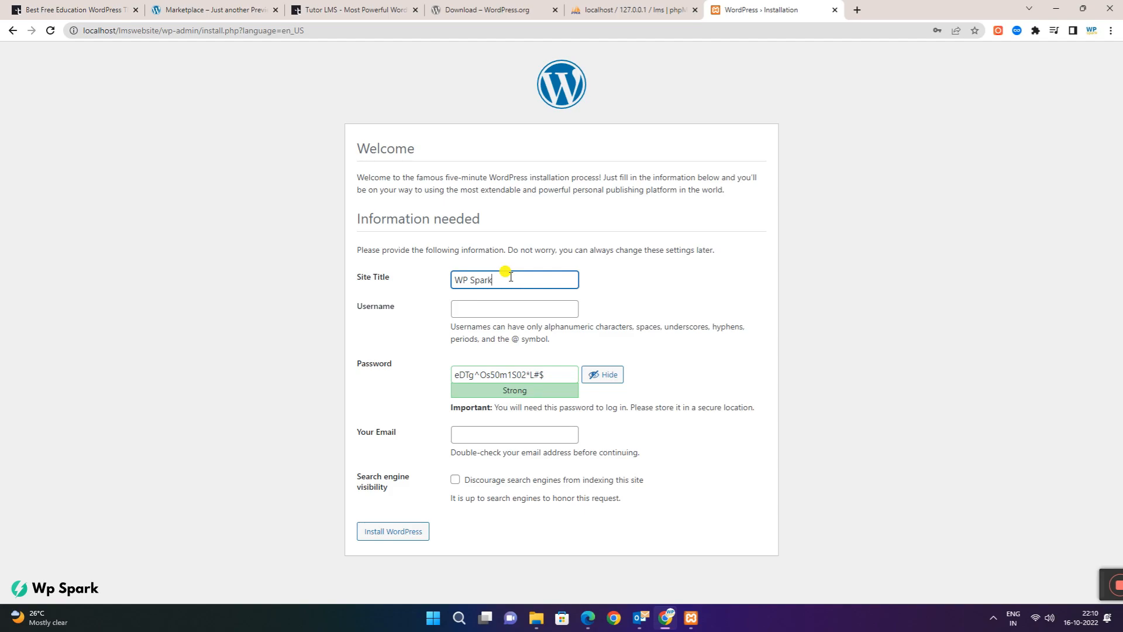
{"action": "left_click", "coordinate": [511, 311]}
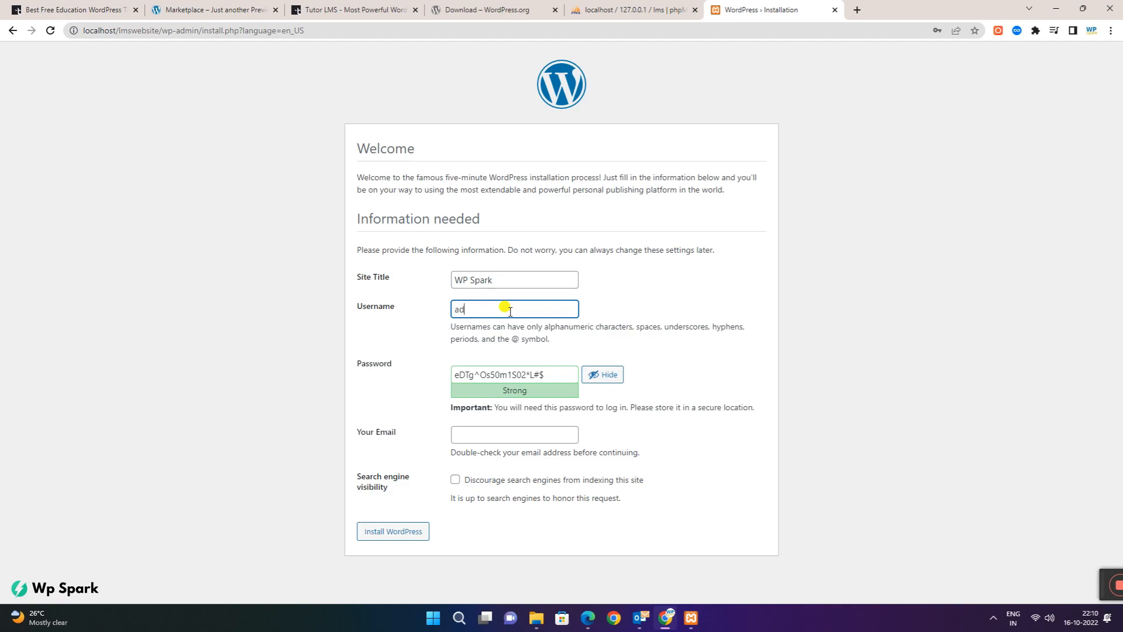
{"action": "key", "text": "Tab"}
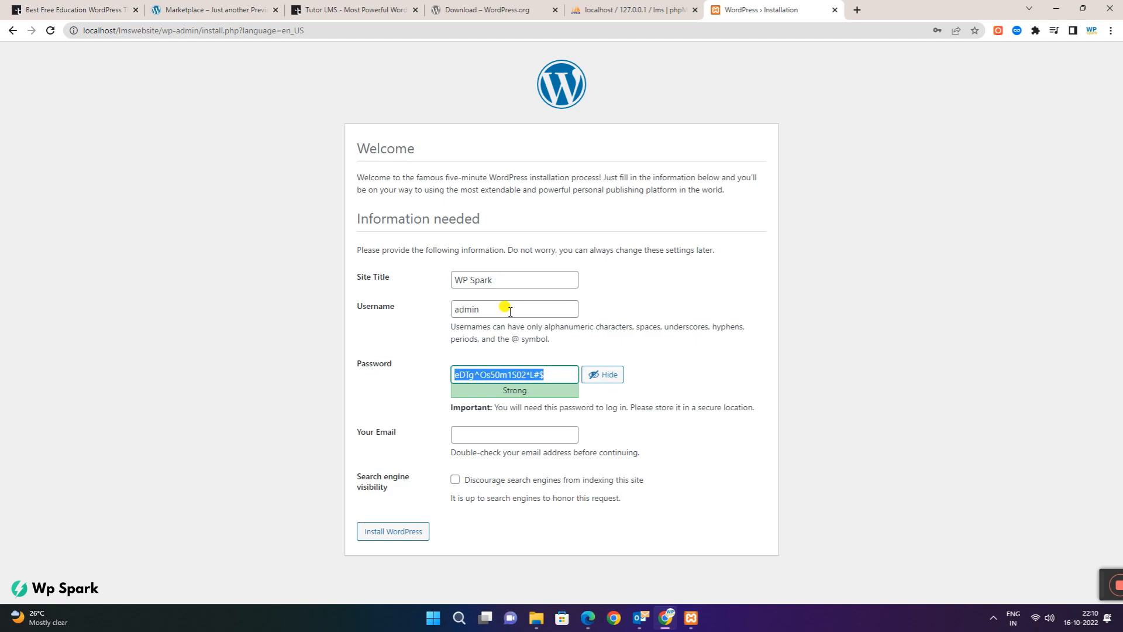
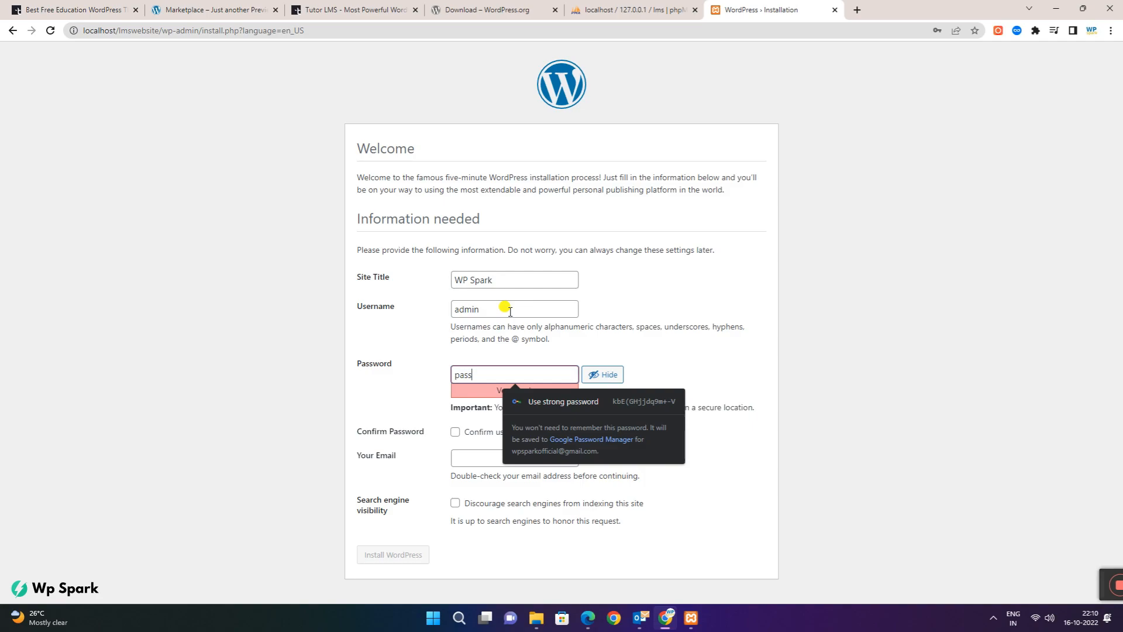
- Enter the admin account password and confirm the use of a weak password
{"action": "left_click", "coordinate": [376, 410]}
{"action": "left_click", "coordinate": [455, 432]}
{"action": "left_click", "coordinate": [485, 457]}
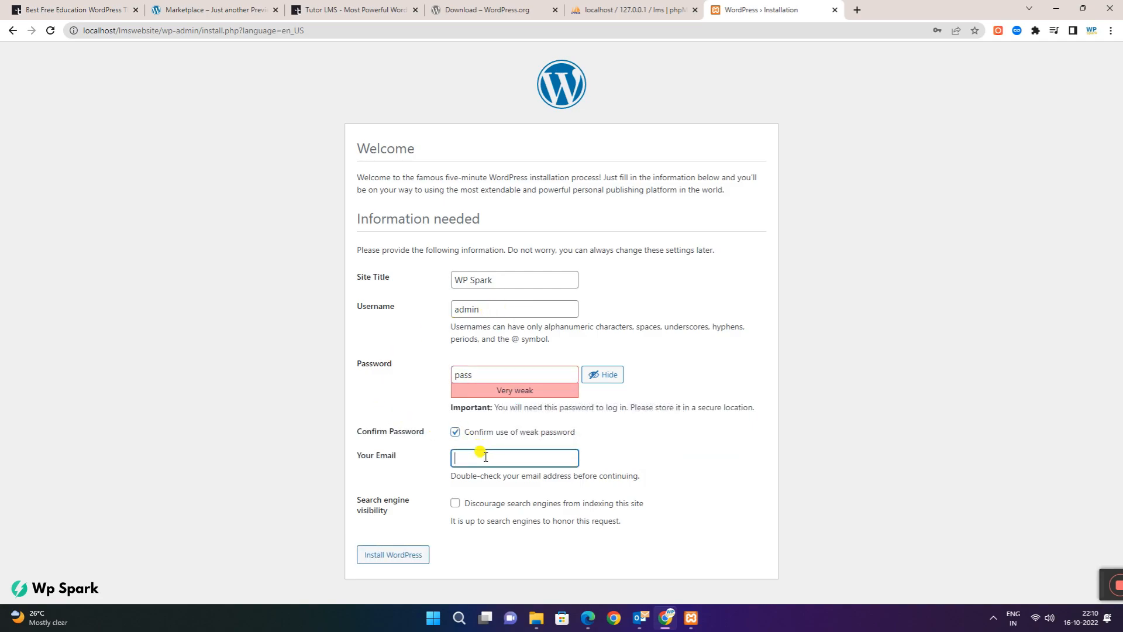
- Install WordPress with the admin's e-mail filled in, decline saving the password, and continue to the login page
{"action": "key", "text": "Return"}
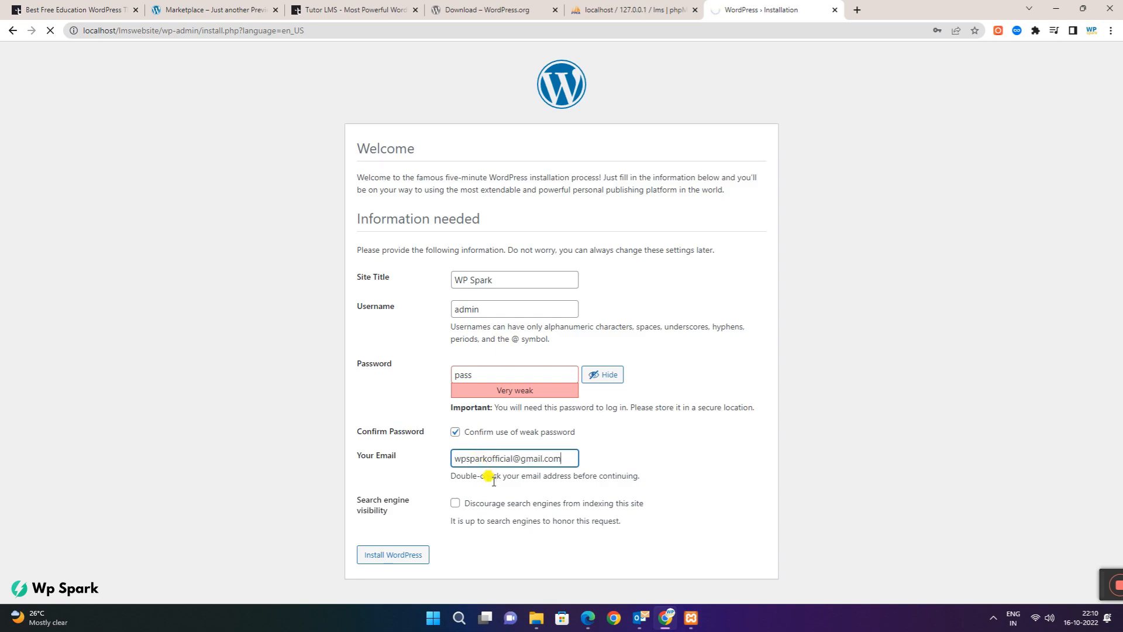
{"action": "left_click", "coordinate": [377, 556]}
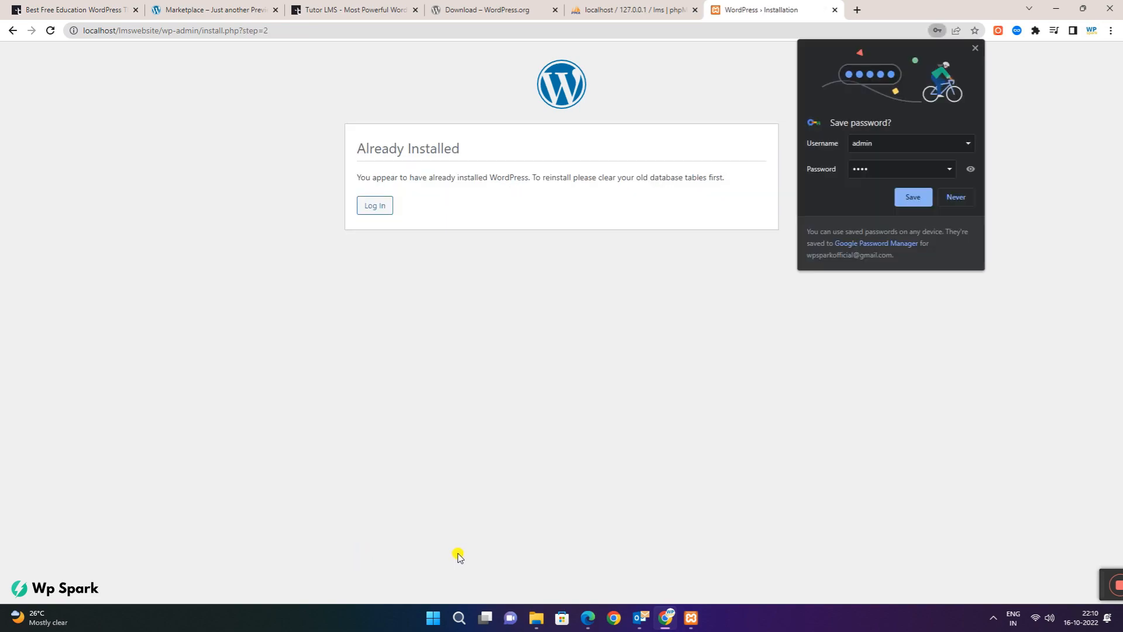
{"action": "left_click", "coordinate": [950, 199]}
{"action": "left_click", "coordinate": [393, 206]}
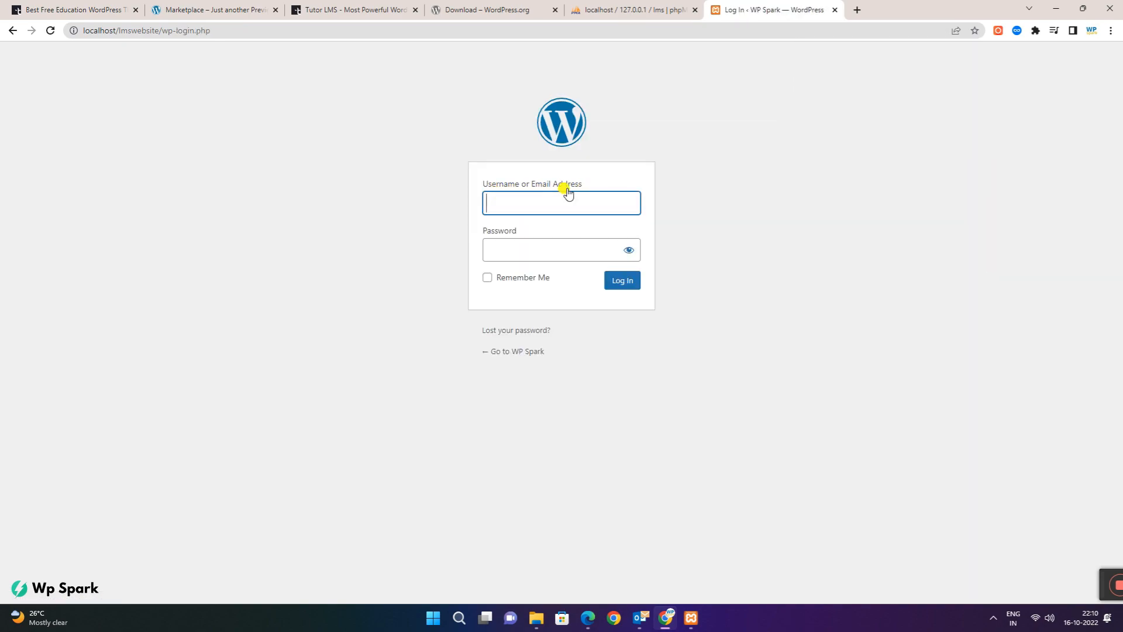
{"action": "left_click", "coordinate": [82, 31]}
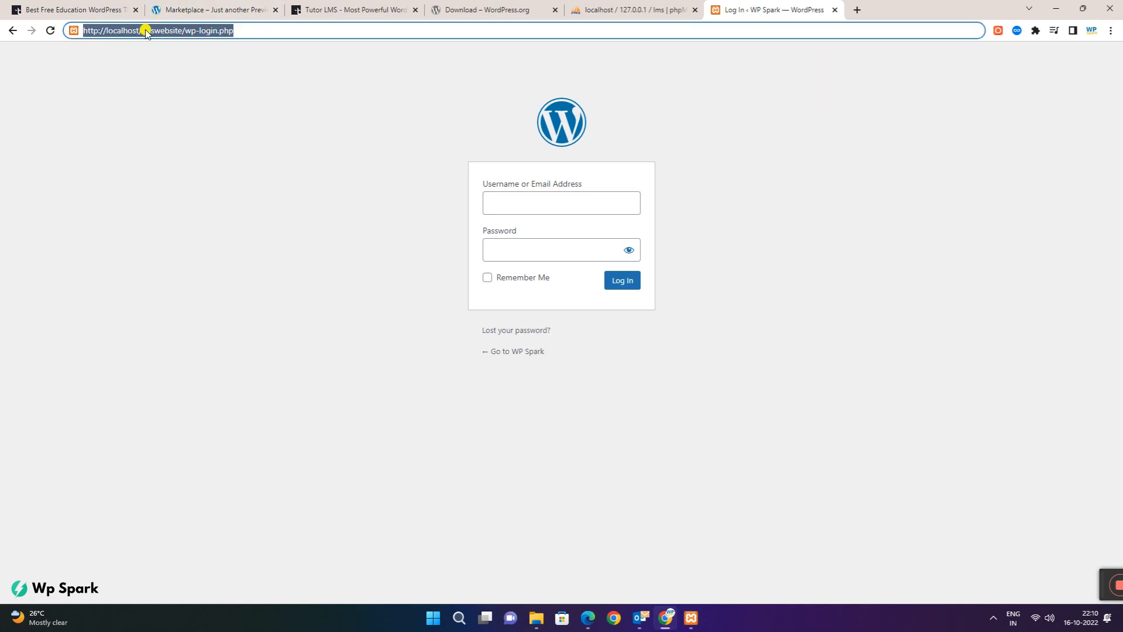
{"action": "left_click", "coordinate": [144, 32]}
{"action": "left_click_drag", "start_coordinate": [141, 30], "coordinate": [184, 39]}
{"action": "left_click", "coordinate": [265, 33]}
{"action": "key", "text": "BackSpace"}
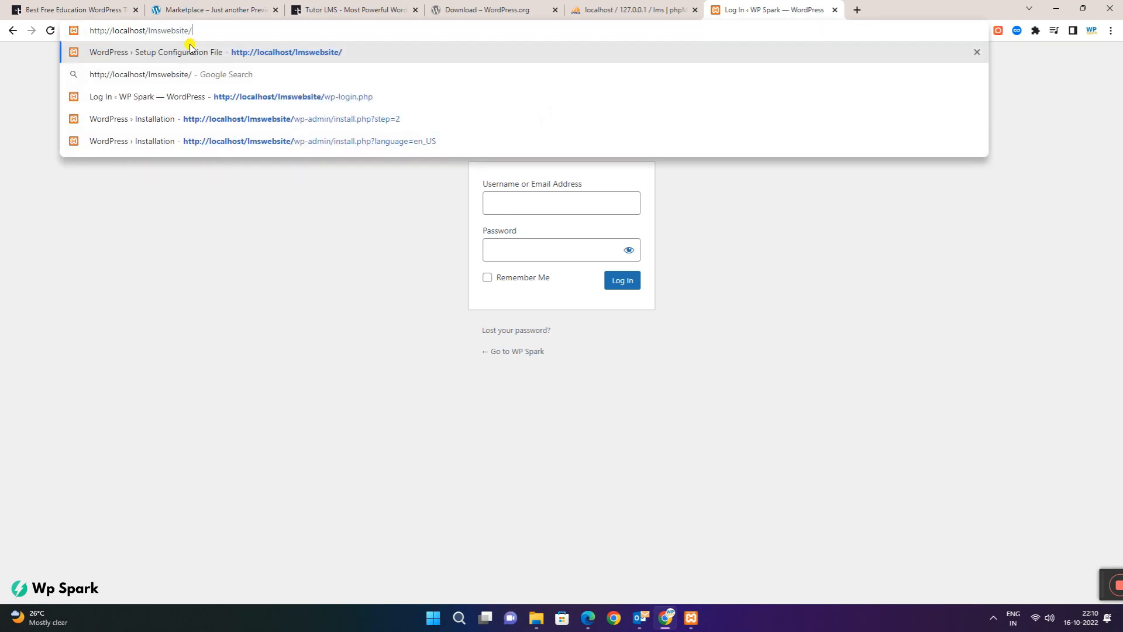
{"action": "type", "text": "wp-"}
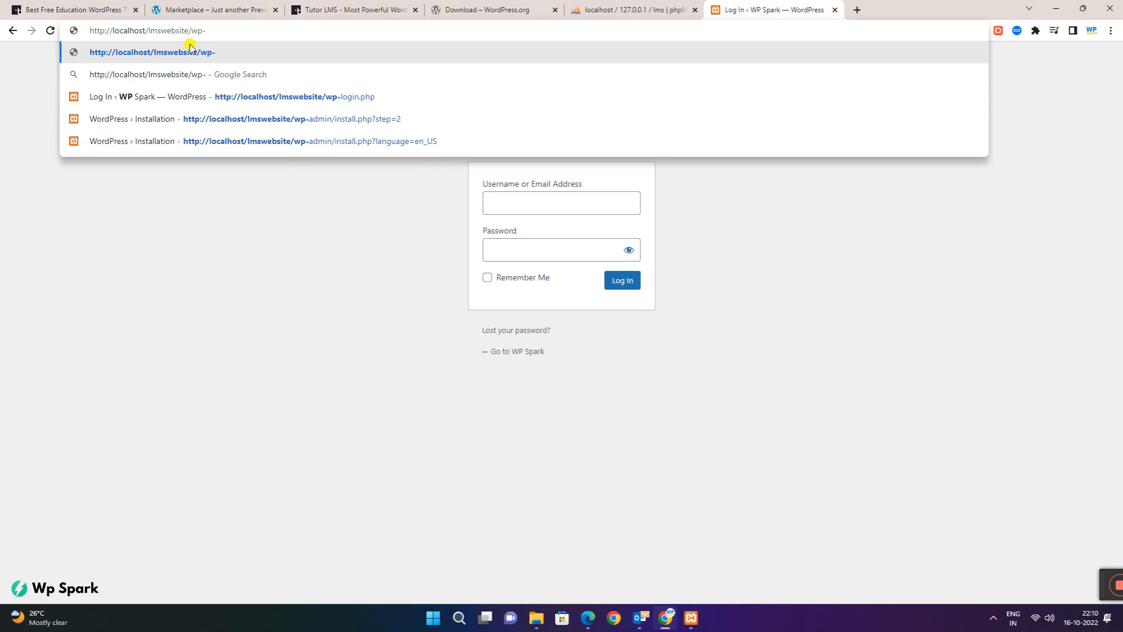
{"action": "type", "text": "admiu"}
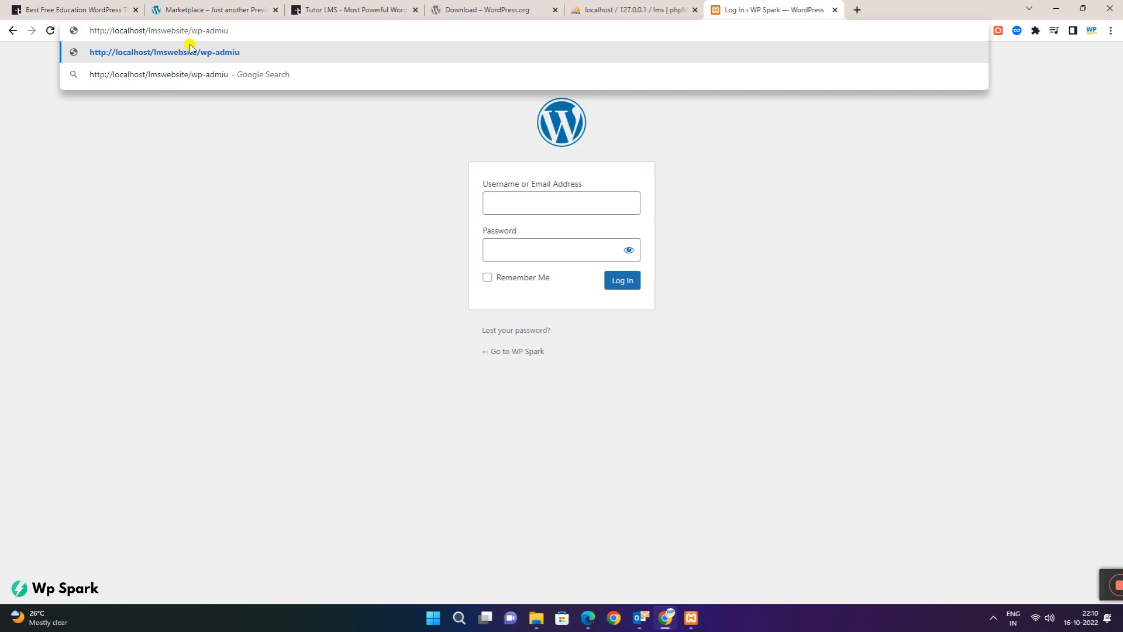
{"action": "key", "text": "BackSpace"}
{"action": "type", "text": "n"}
{"action": "key", "text": "Return"}
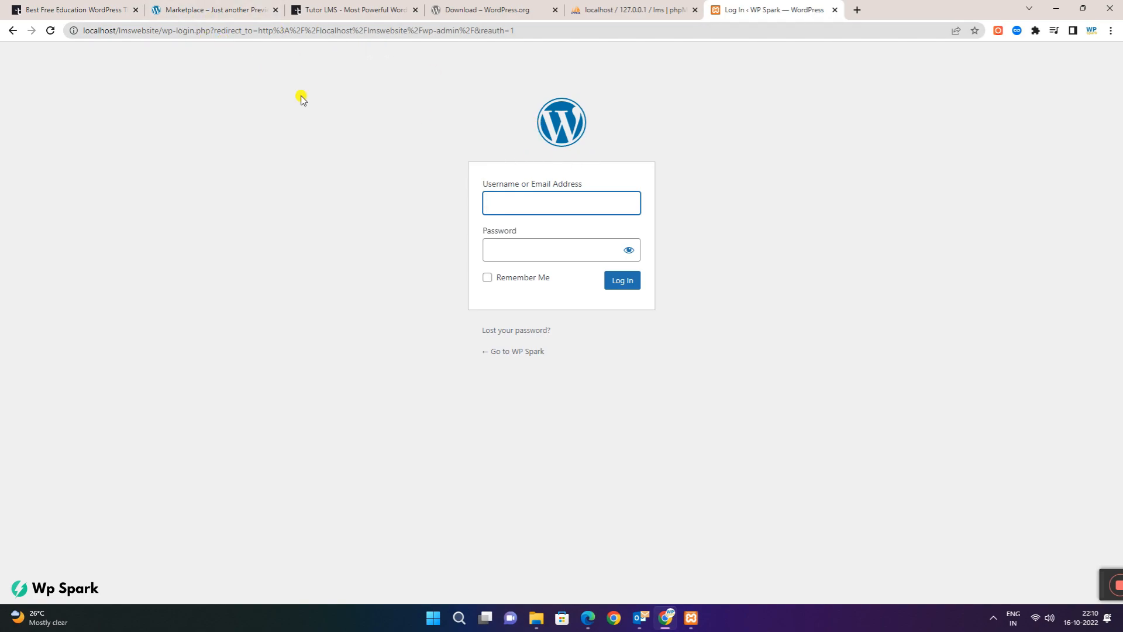
{"action": "left_click", "coordinate": [458, 188]}
{"action": "left_click_drag", "start_coordinate": [458, 188], "coordinate": [594, 184]}
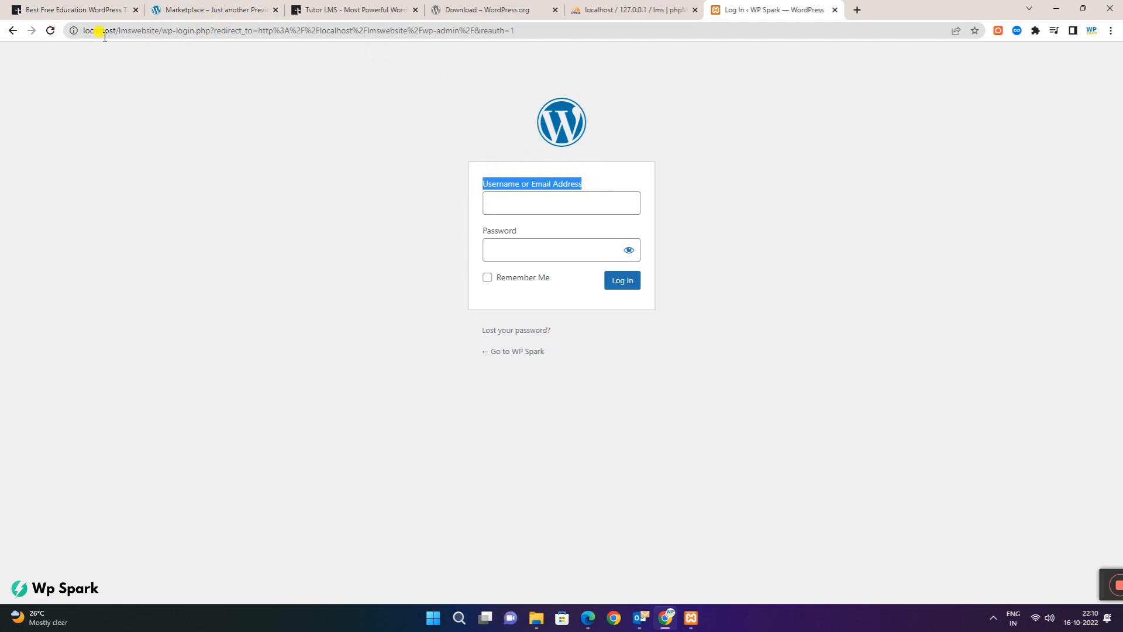
- Log in to the WordPress admin with the username admin and the account password
{"action": "left_click_drag", "start_coordinate": [117, 30], "coordinate": [167, 30]}
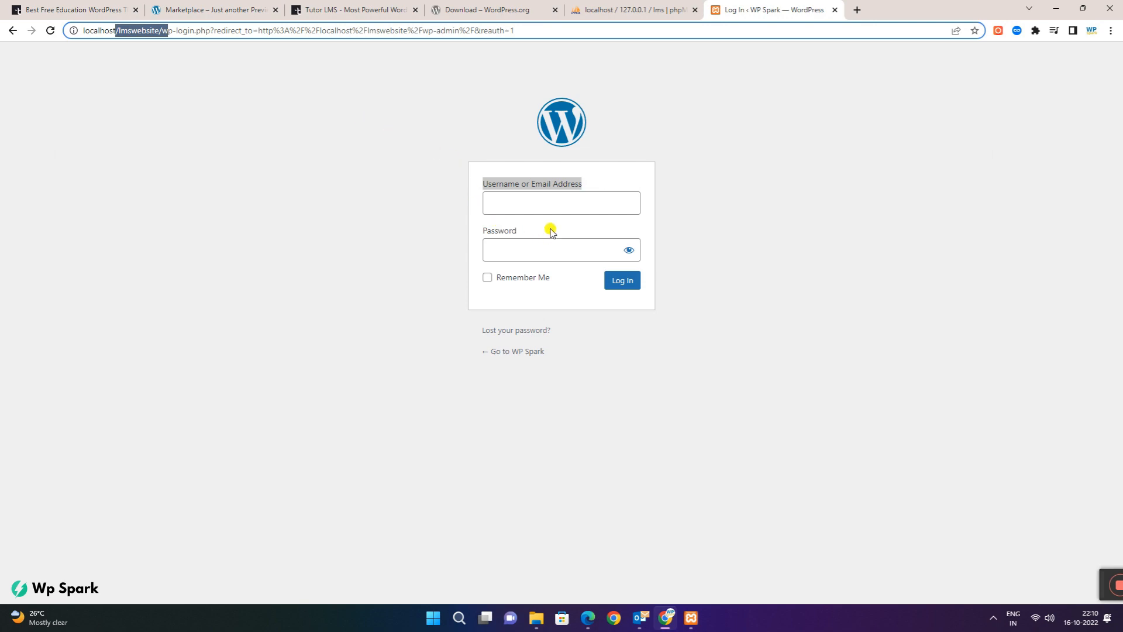
{"action": "left_click", "coordinate": [545, 201]}
{"action": "left_click", "coordinate": [459, 193]}
{"action": "left_click", "coordinate": [552, 203]}
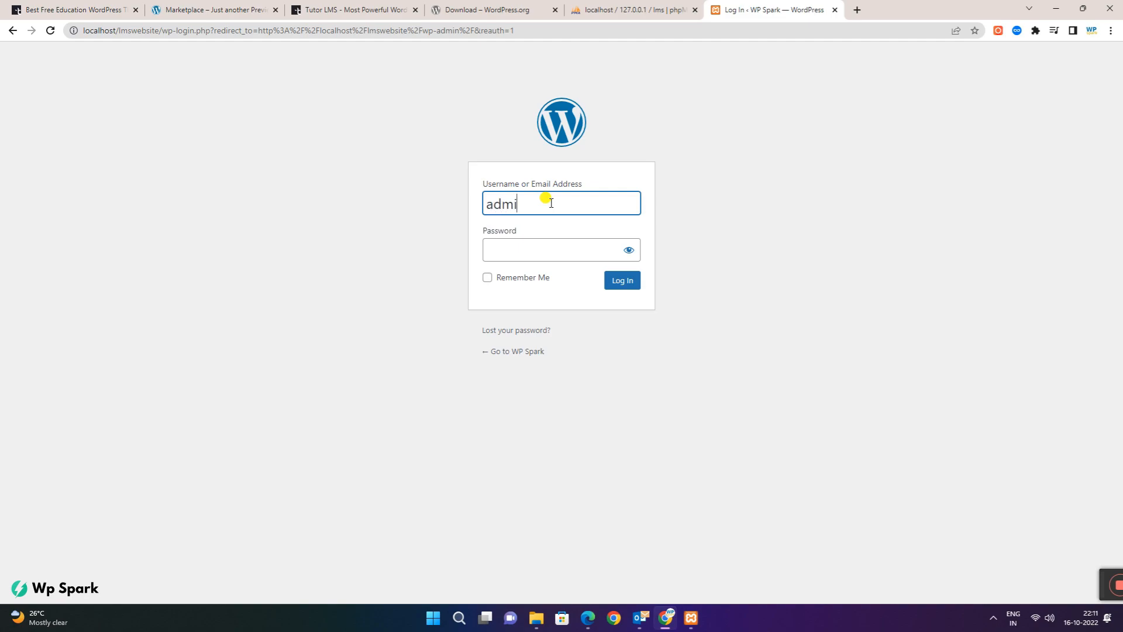
{"action": "key", "text": "Tab"}
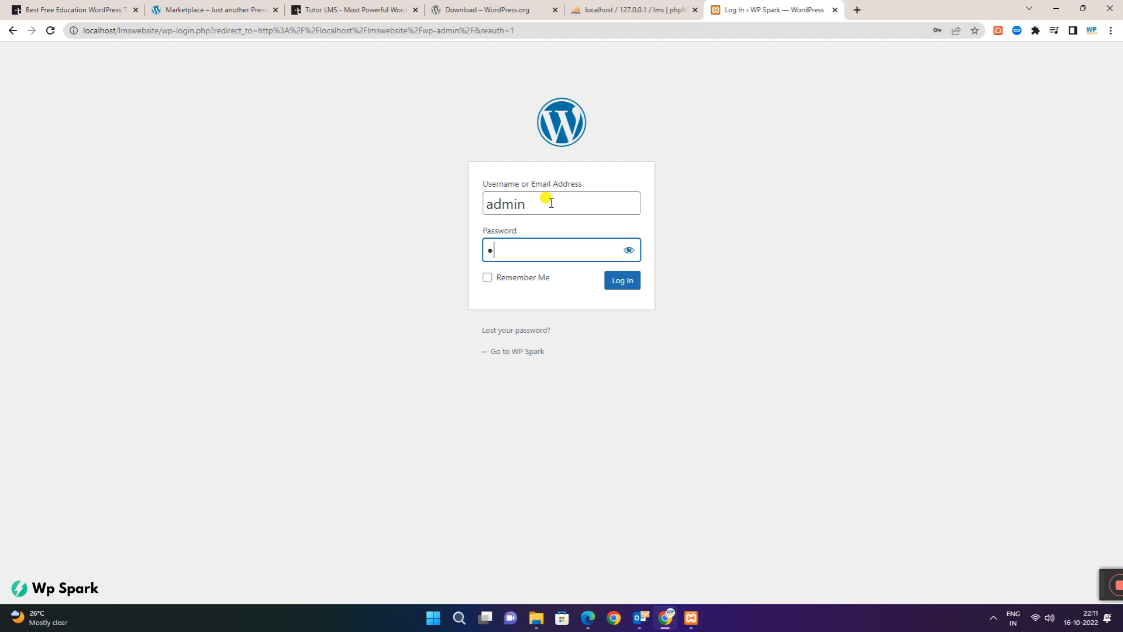
{"action": "key", "text": "Return"}
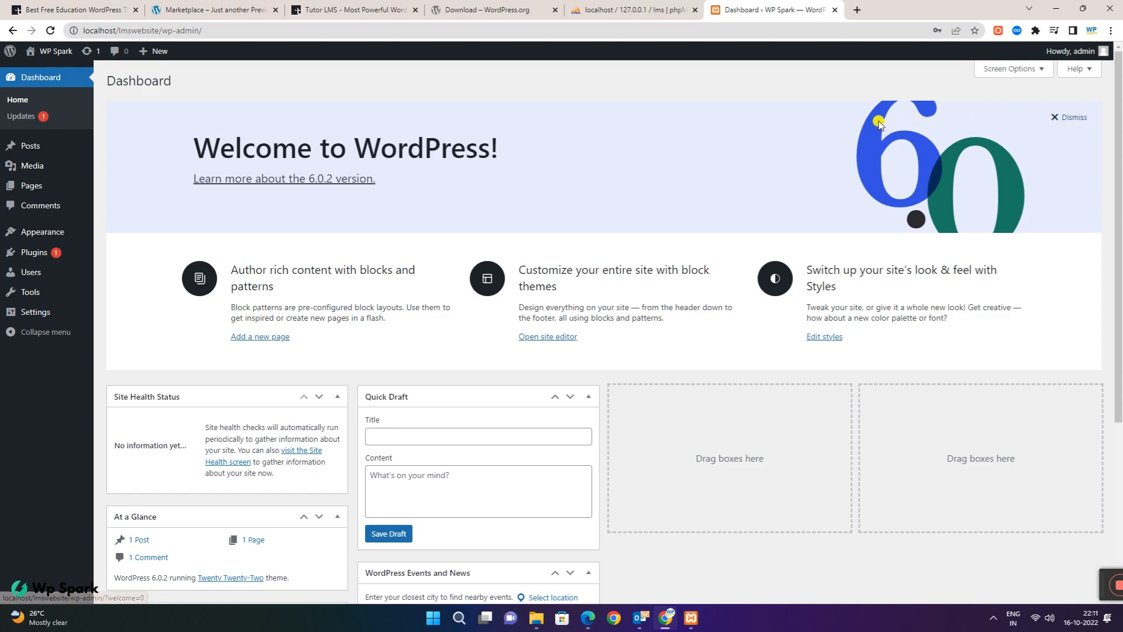
{"action": "left_click", "coordinate": [1019, 71]}
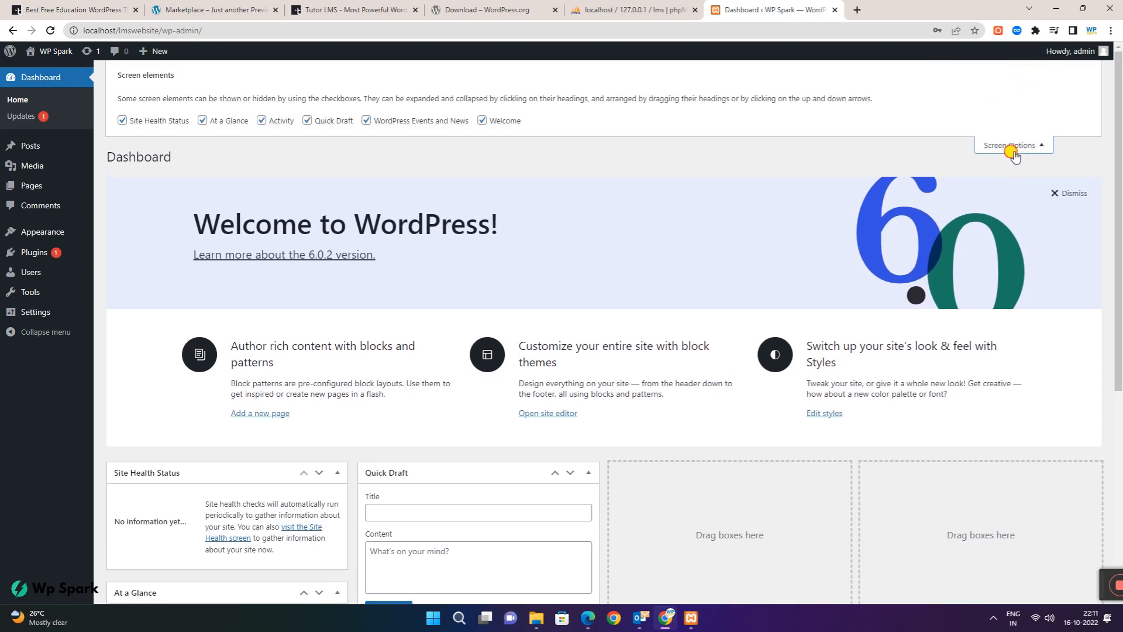
{"action": "left_click", "coordinate": [1011, 151]}
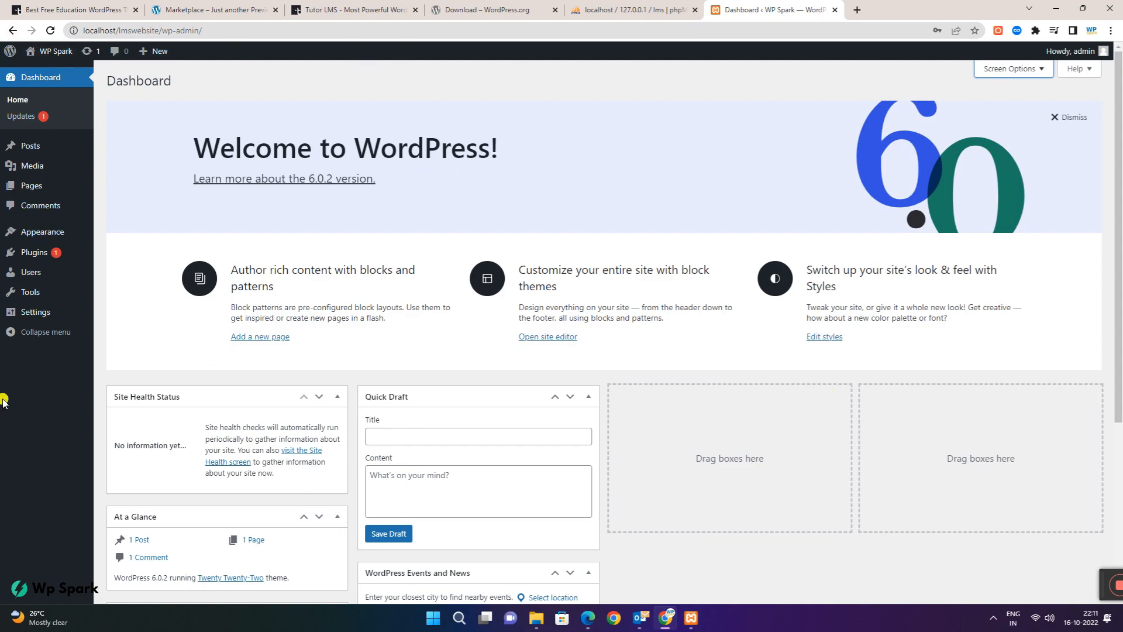
{"action": "left_click_drag", "start_coordinate": [162, 167], "coordinate": [605, 156]}
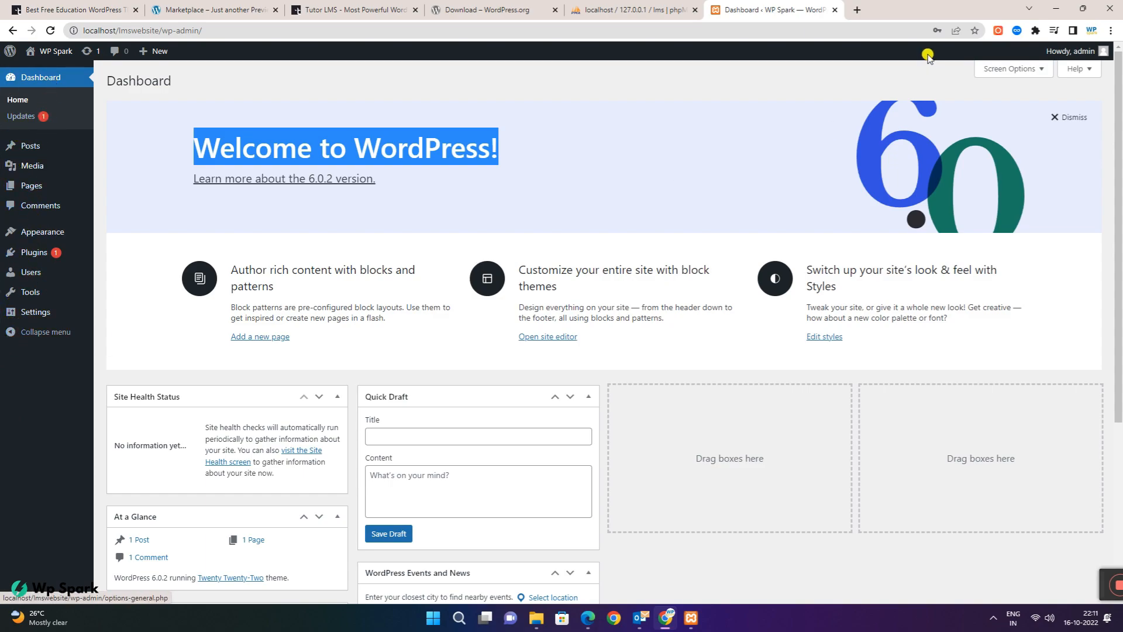
- Open the admin account's profile for editing and fill in the user's first name and last name
{"action": "mouse_move", "coordinate": [1089, 52]}
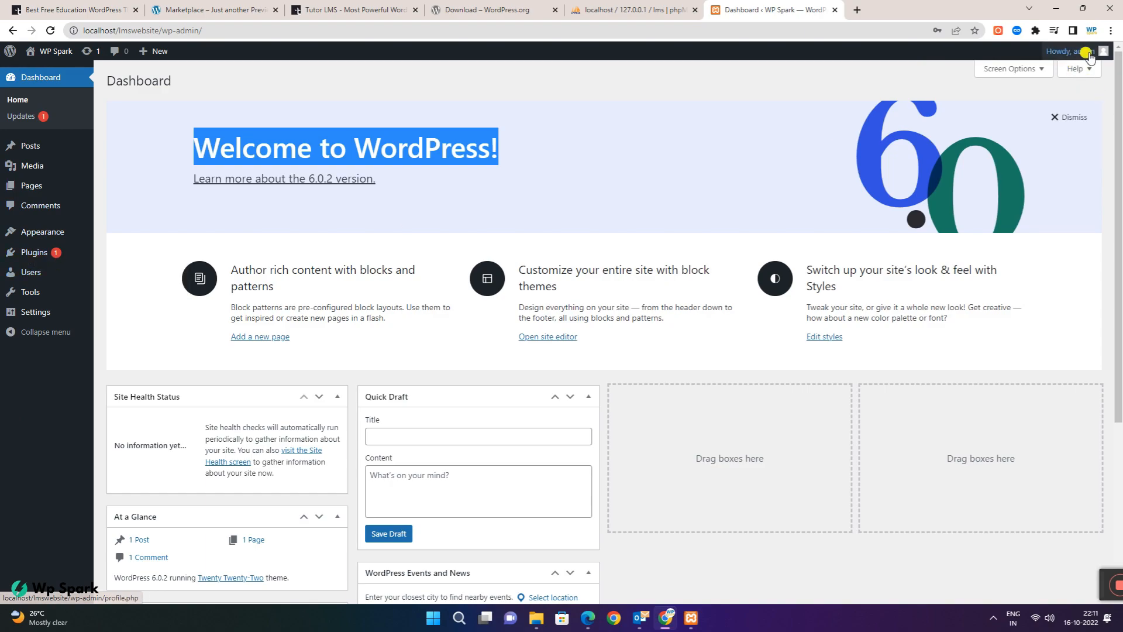
{"action": "left_click", "coordinate": [1070, 97]}
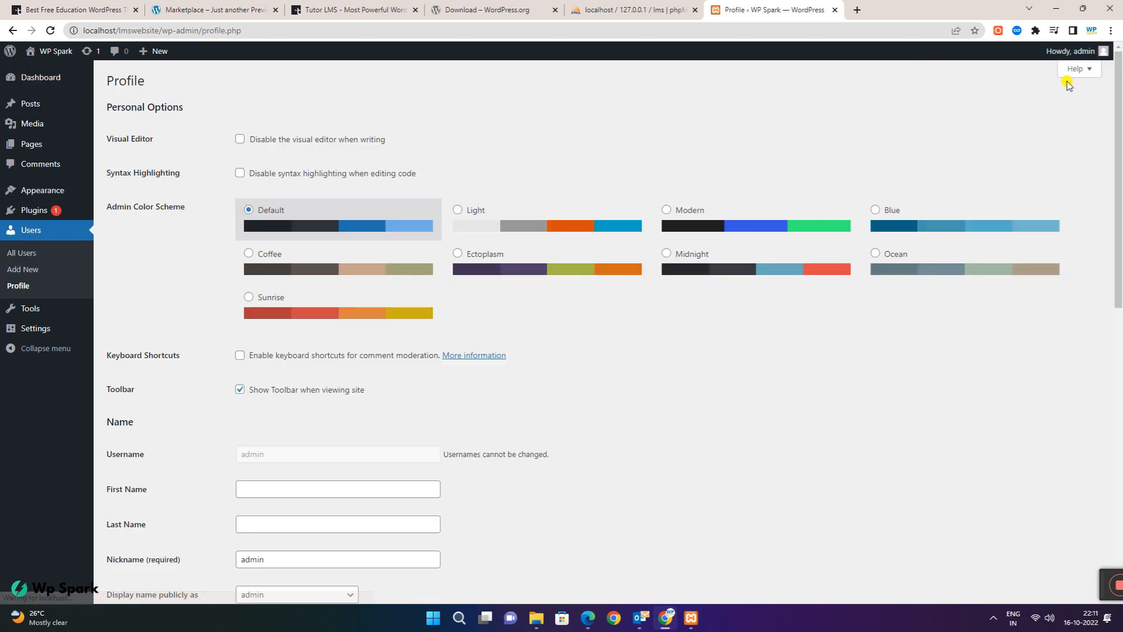
{"action": "scroll", "coordinate": [354, 328], "scroll_direction": "down", "scroll_amount": 5}
{"action": "left_click", "coordinate": [298, 199]}
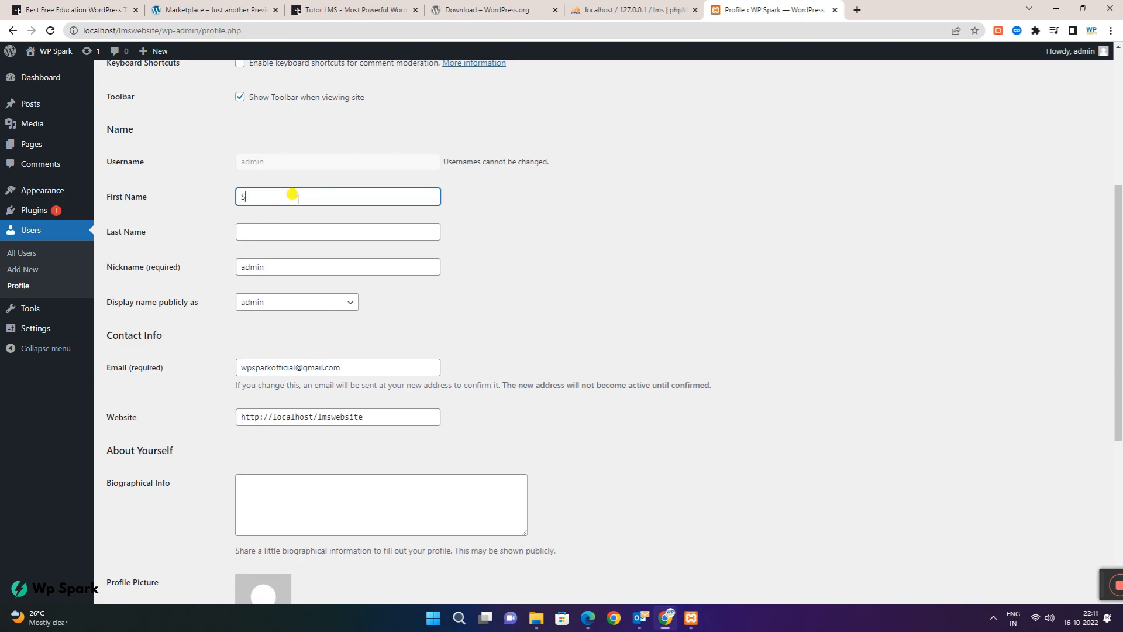
{"action": "key", "text": "Tab"}
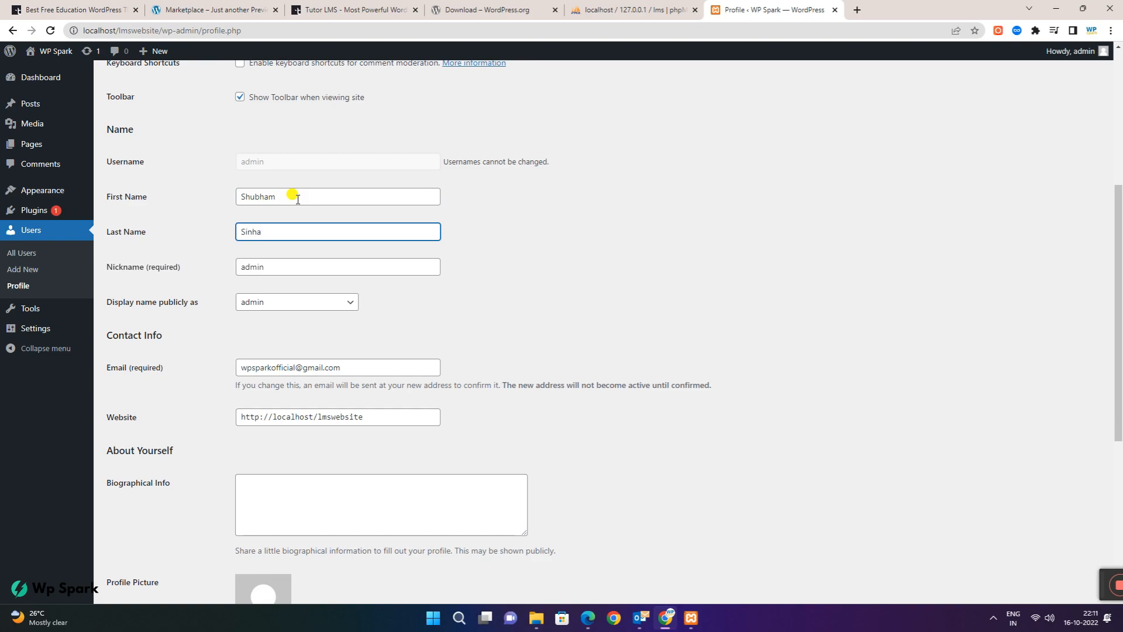
- Set the publicly displayed name to the user's first name followed by last name, and update the profile
{"action": "left_click", "coordinate": [292, 303]}
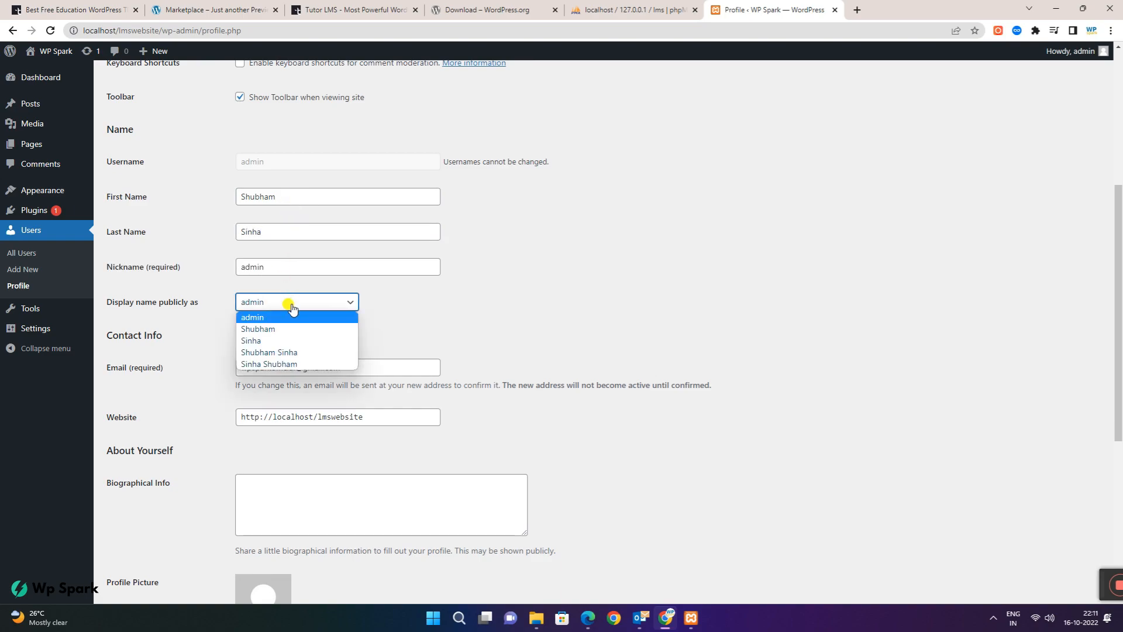
{"action": "left_click", "coordinate": [289, 352]}
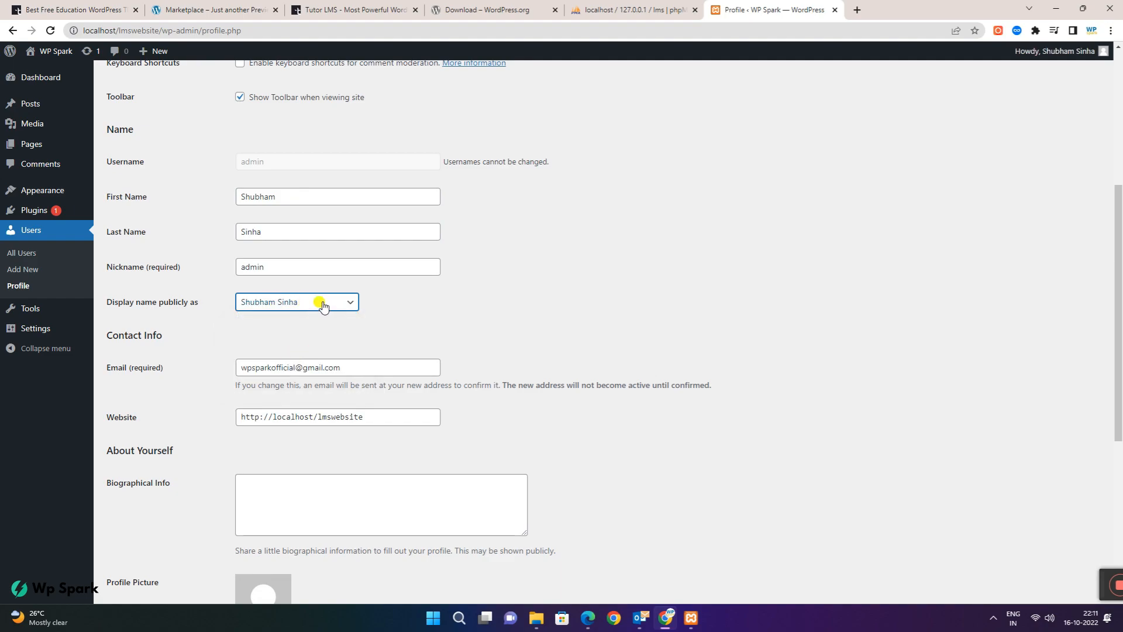
{"action": "left_click", "coordinate": [348, 303]}
{"action": "left_click", "coordinate": [349, 305]}
{"action": "left_click", "coordinate": [349, 305]}
{"action": "scroll", "coordinate": [454, 374], "scroll_direction": "down", "scroll_amount": 5}
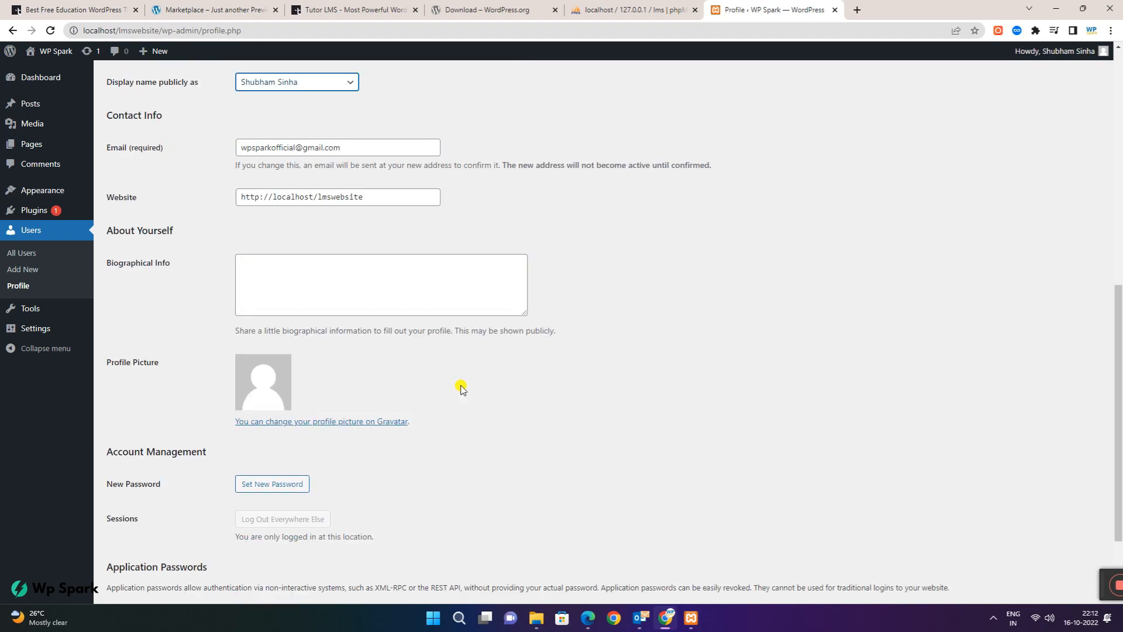
{"action": "left_click", "coordinate": [138, 541]}
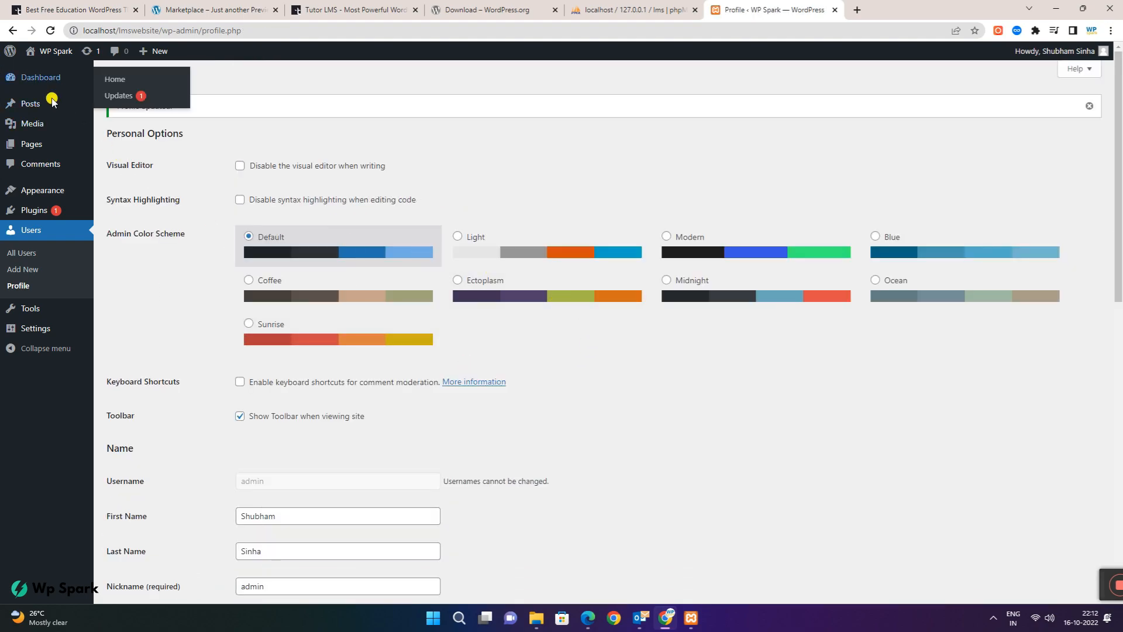
- Return to the Themeum Tutor Starter page and download the free theme package
{"action": "left_click", "coordinate": [102, 14]}
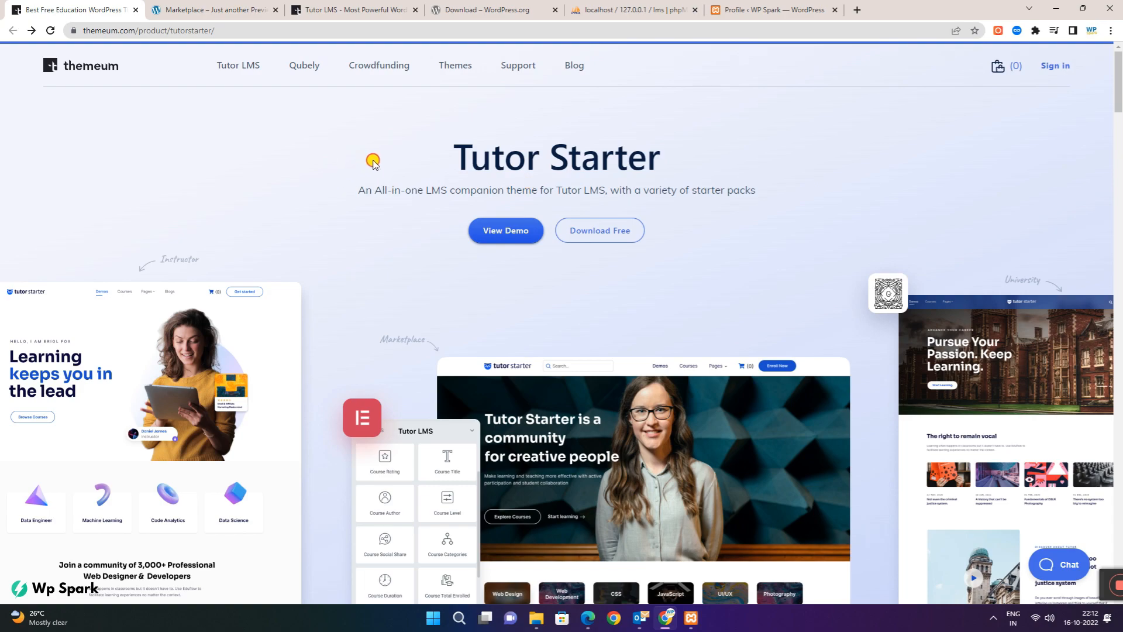
{"action": "left_click_drag", "start_coordinate": [373, 162], "coordinate": [681, 162]}
{"action": "left_click_drag", "start_coordinate": [358, 188], "coordinate": [770, 191]}
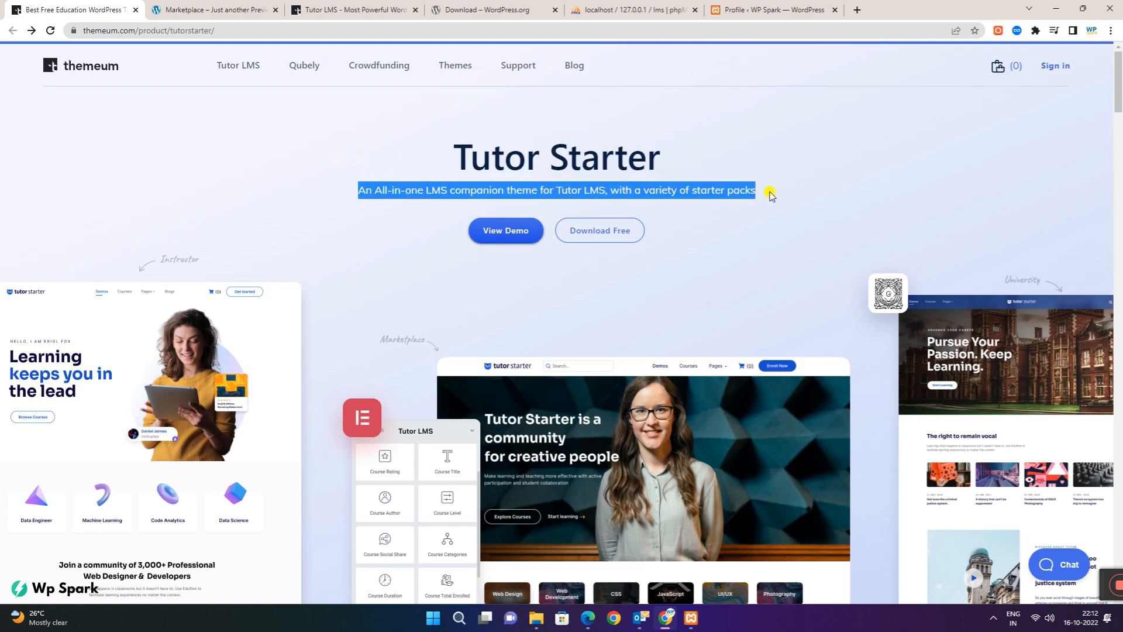
{"action": "left_click_drag", "start_coordinate": [432, 190], "coordinate": [611, 240]}
{"action": "left_click", "coordinate": [610, 240]}
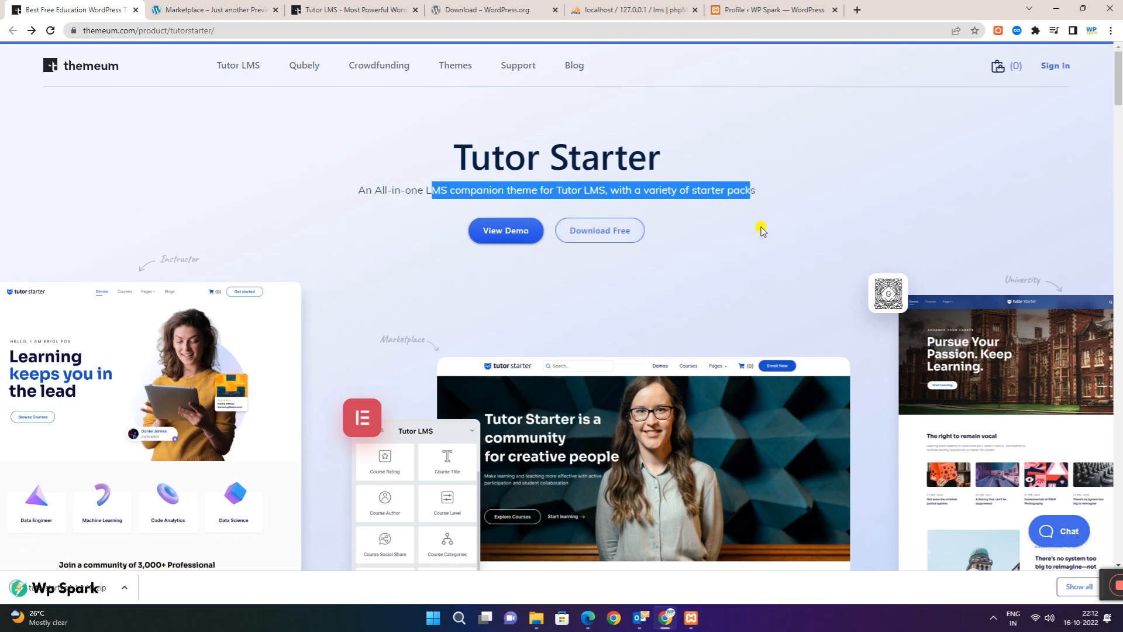
{"action": "left_click", "coordinate": [222, 32]}
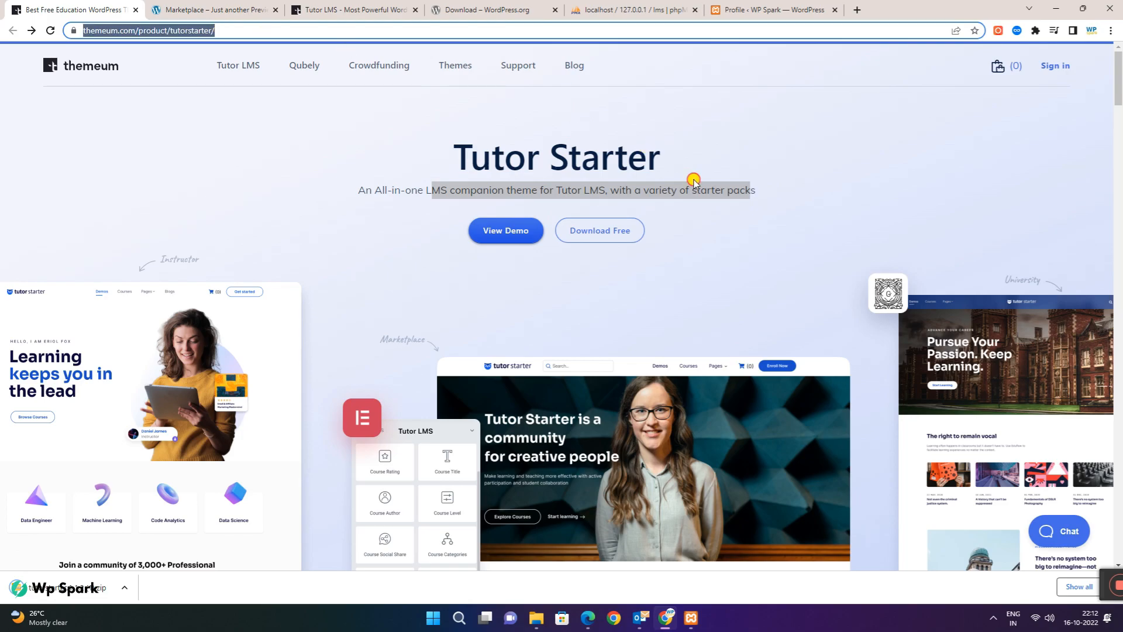
{"action": "left_click", "coordinate": [752, 13]}
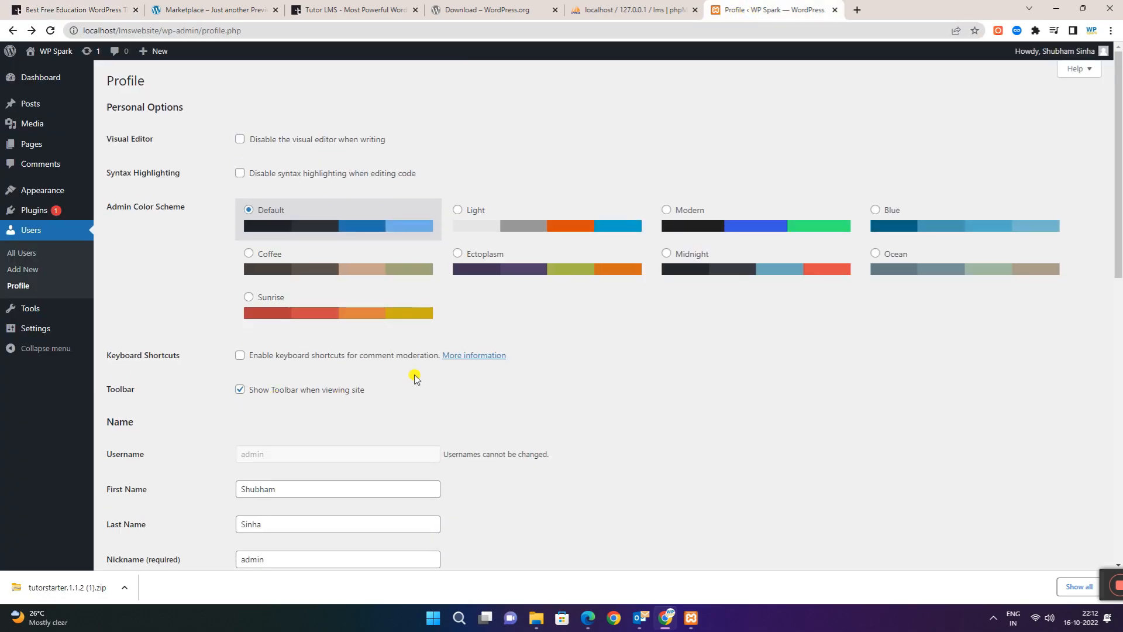
{"action": "left_click", "coordinate": [100, 10]}
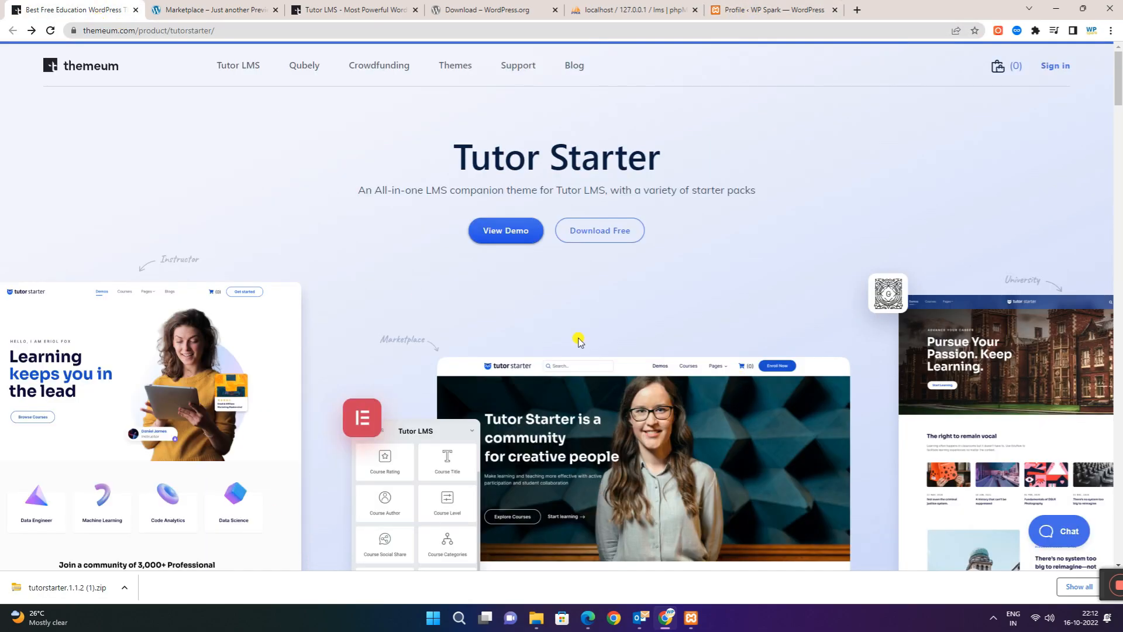
- Switch to the Tutor LMS product page on Themeum and open its pricing plans
{"action": "left_click", "coordinate": [201, 4]}
{"action": "left_click", "coordinate": [351, 10]}
{"action": "scroll", "coordinate": [556, 258], "scroll_direction": "up", "scroll_amount": 10}
{"action": "scroll", "coordinate": [555, 259], "scroll_direction": "up", "scroll_amount": 4}
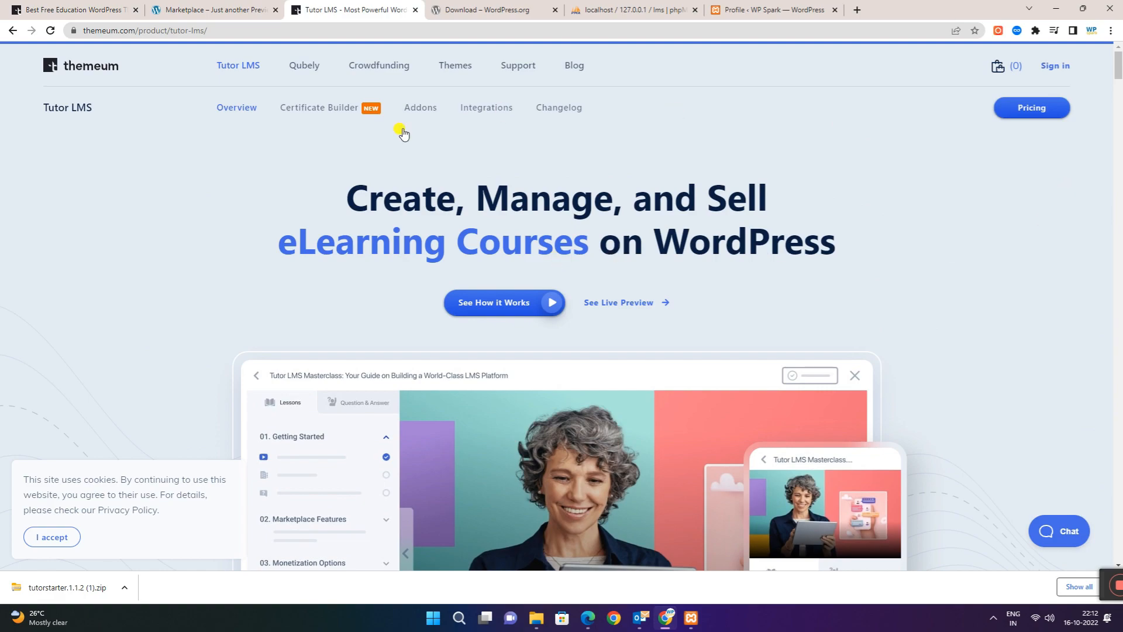
{"action": "left_click_drag", "start_coordinate": [347, 196], "coordinate": [860, 248]}
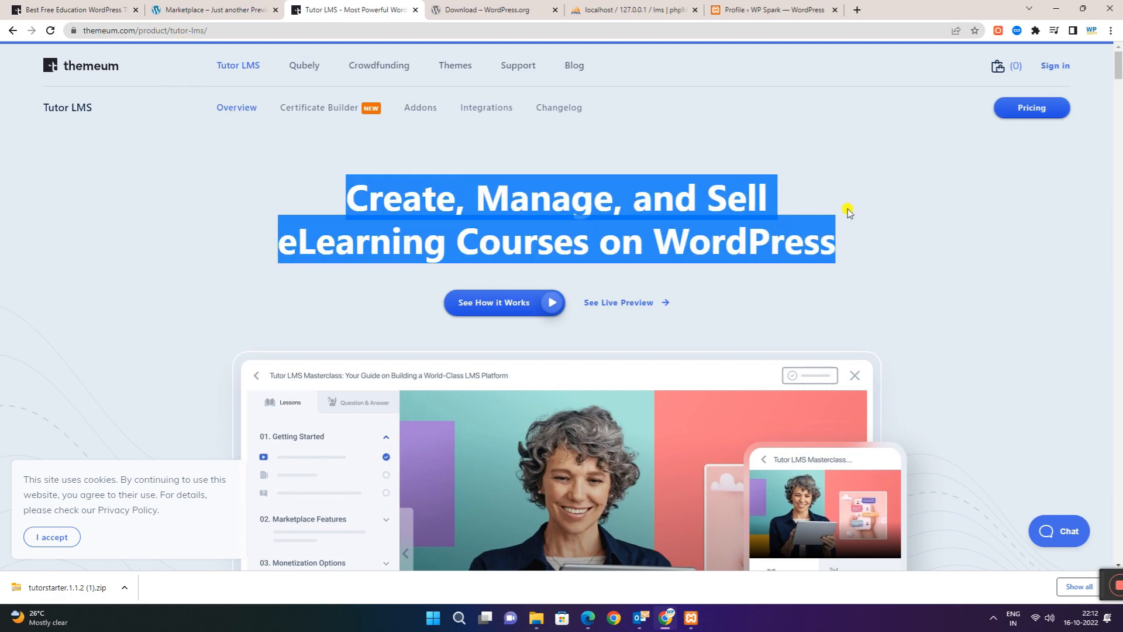
{"action": "left_click", "coordinate": [558, 242]}
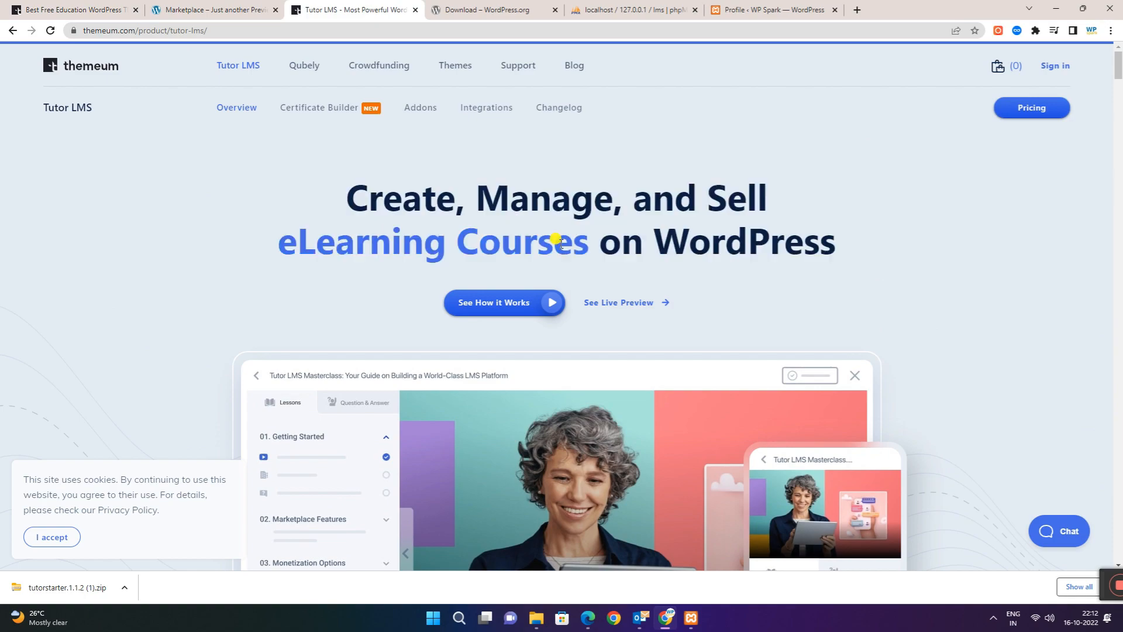
{"action": "left_click", "coordinate": [1026, 113]}
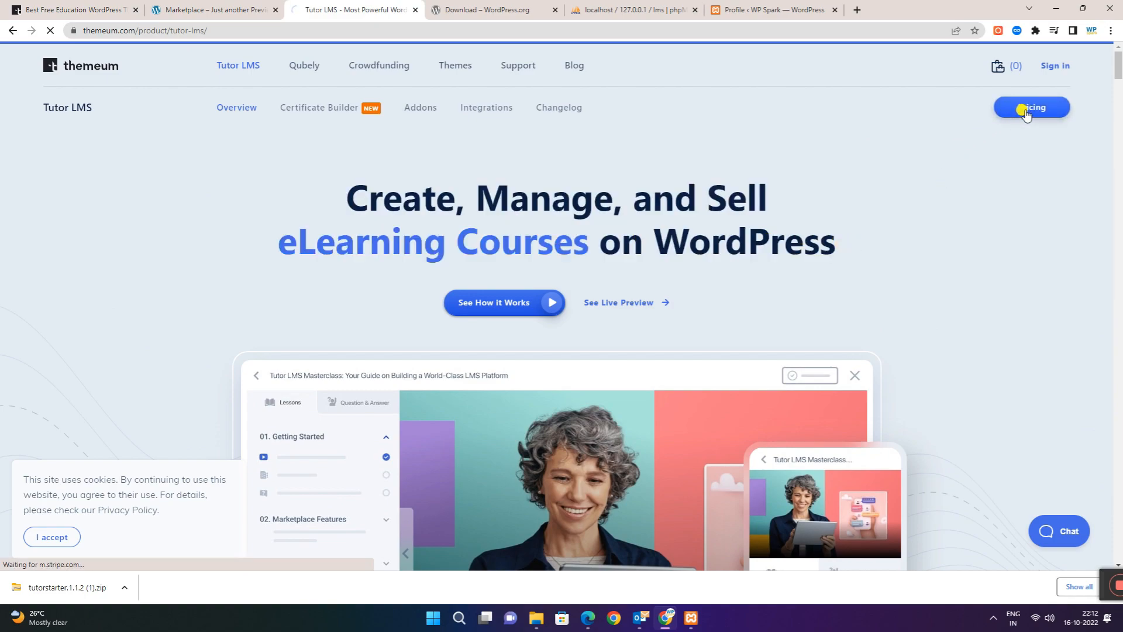
- Look over the annual plans and download the Tutor LMS plugin from the free Basic plan
{"action": "scroll", "coordinate": [921, 306], "scroll_direction": "down", "scroll_amount": 2}
{"action": "scroll", "coordinate": [509, 293], "scroll_direction": "up", "scroll_amount": 2}
{"action": "scroll", "coordinate": [542, 301], "scroll_direction": "down", "scroll_amount": 4}
{"action": "left_click_drag", "start_coordinate": [217, 188], "coordinate": [614, 186]}
{"action": "left_click", "coordinate": [297, 174]}
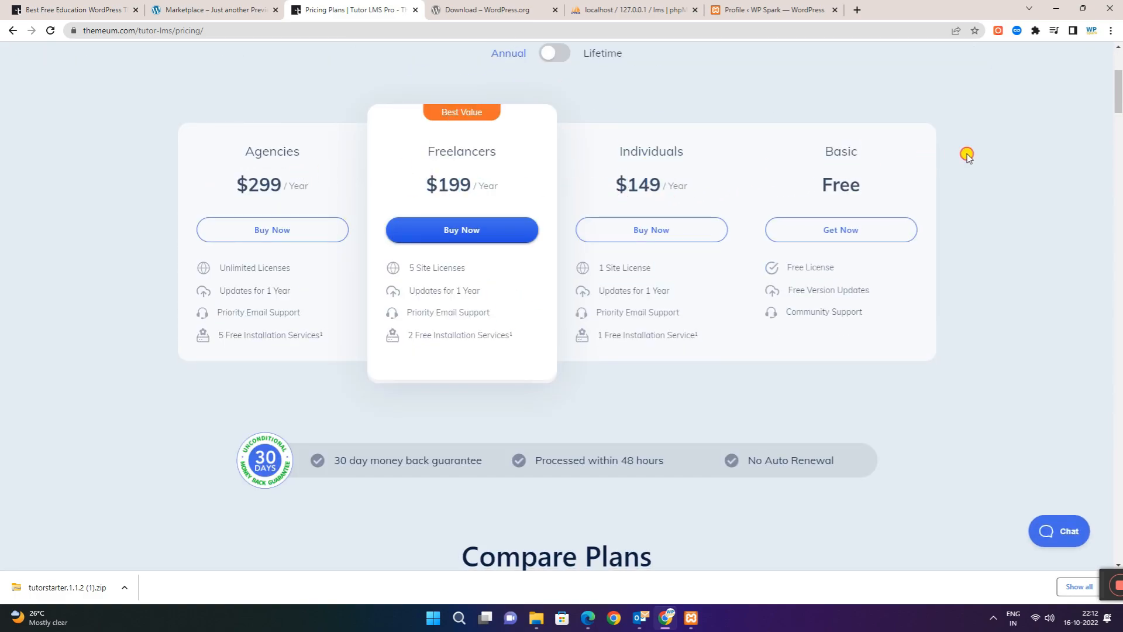
{"action": "left_click_drag", "start_coordinate": [815, 177], "coordinate": [860, 185]}
{"action": "left_click", "coordinate": [884, 193]}
{"action": "left_click", "coordinate": [868, 229]}
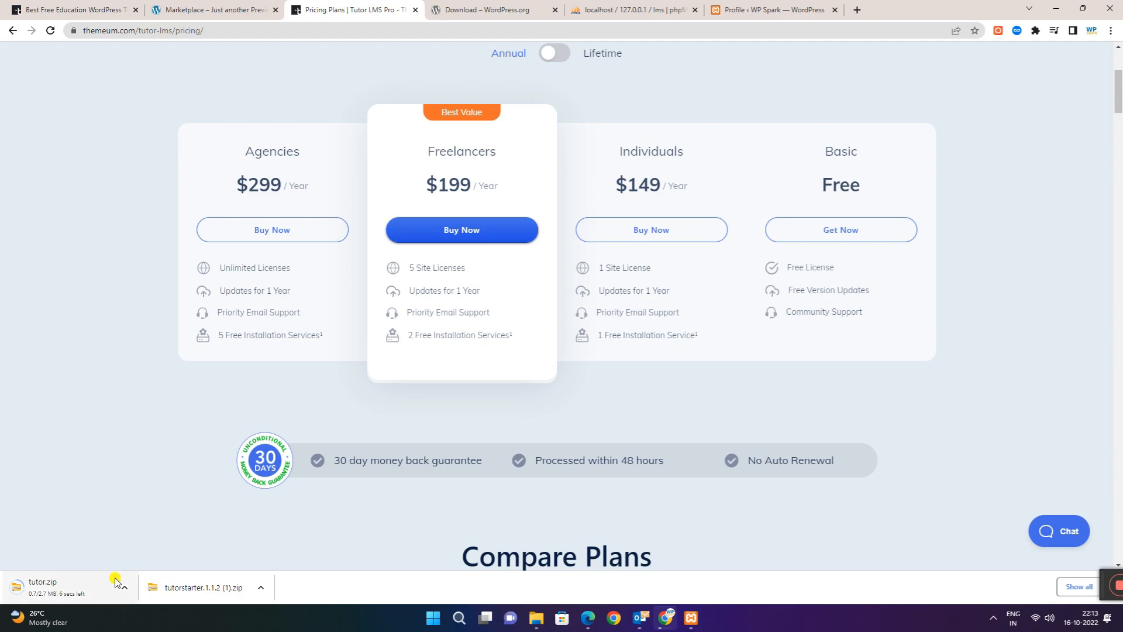
- Examine the Compare Plans table for the features, add-ons and integrations included in the Basic and paid Tutor LMS plans
{"action": "scroll", "coordinate": [724, 289], "scroll_direction": "down", "scroll_amount": 3}
{"action": "scroll", "coordinate": [504, 256], "scroll_direction": "down", "scroll_amount": 4}
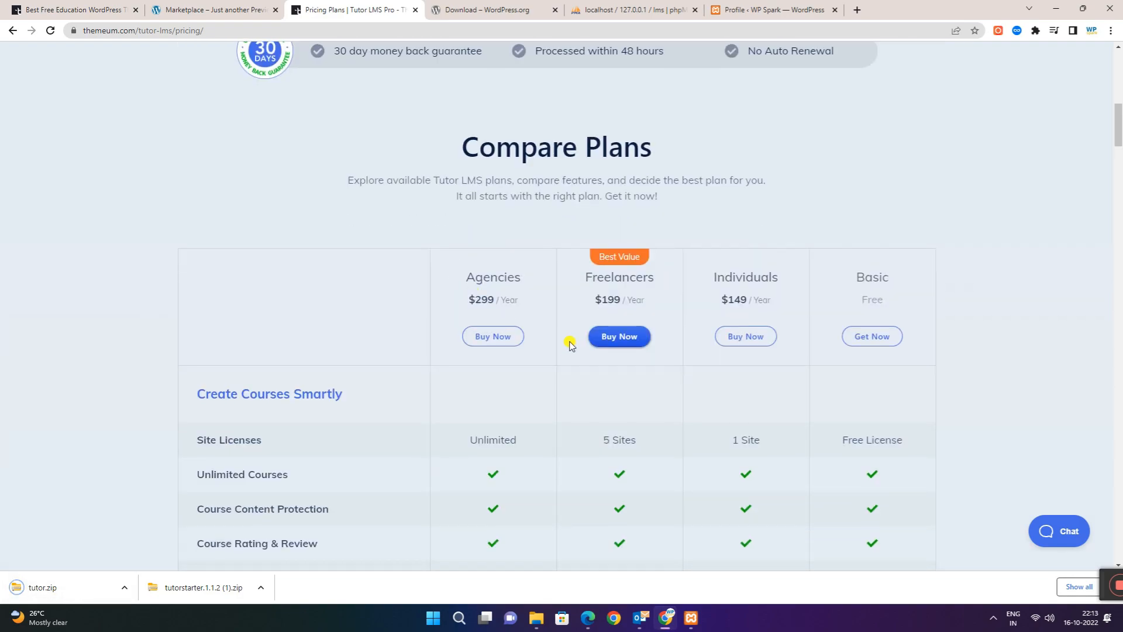
{"action": "scroll", "coordinate": [718, 291], "scroll_direction": "down", "scroll_amount": 4}
{"action": "scroll", "coordinate": [318, 324], "scroll_direction": "up", "scroll_amount": 4}
{"action": "scroll", "coordinate": [576, 336], "scroll_direction": "down", "scroll_amount": 3}
{"action": "scroll", "coordinate": [868, 279], "scroll_direction": "down", "scroll_amount": 15}
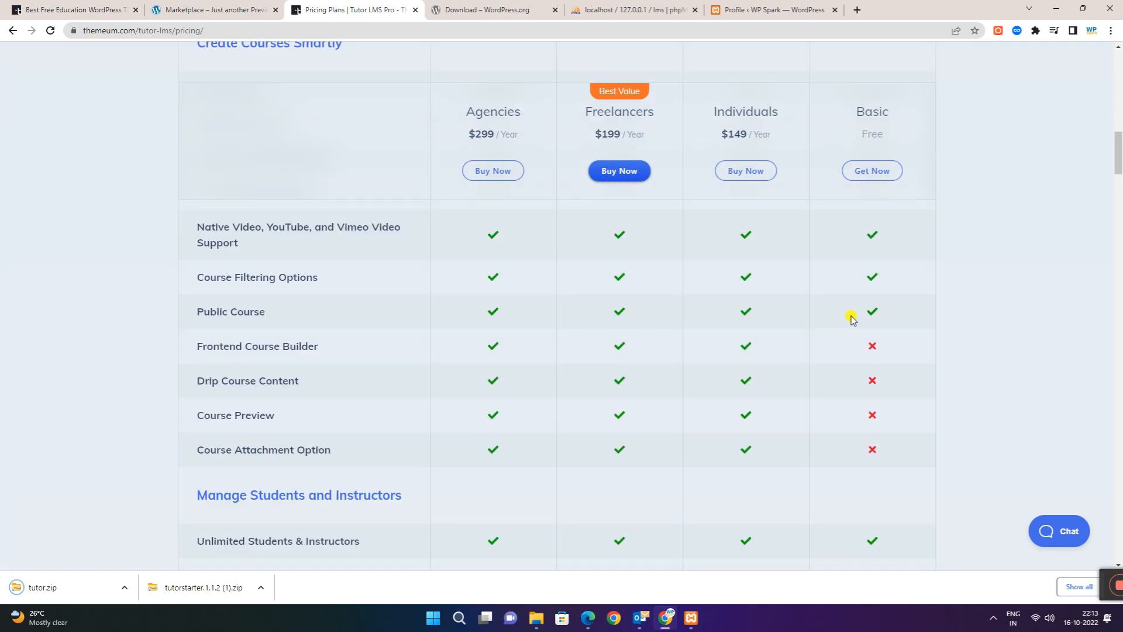
{"action": "scroll", "coordinate": [627, 347], "scroll_direction": "down", "scroll_amount": 6}
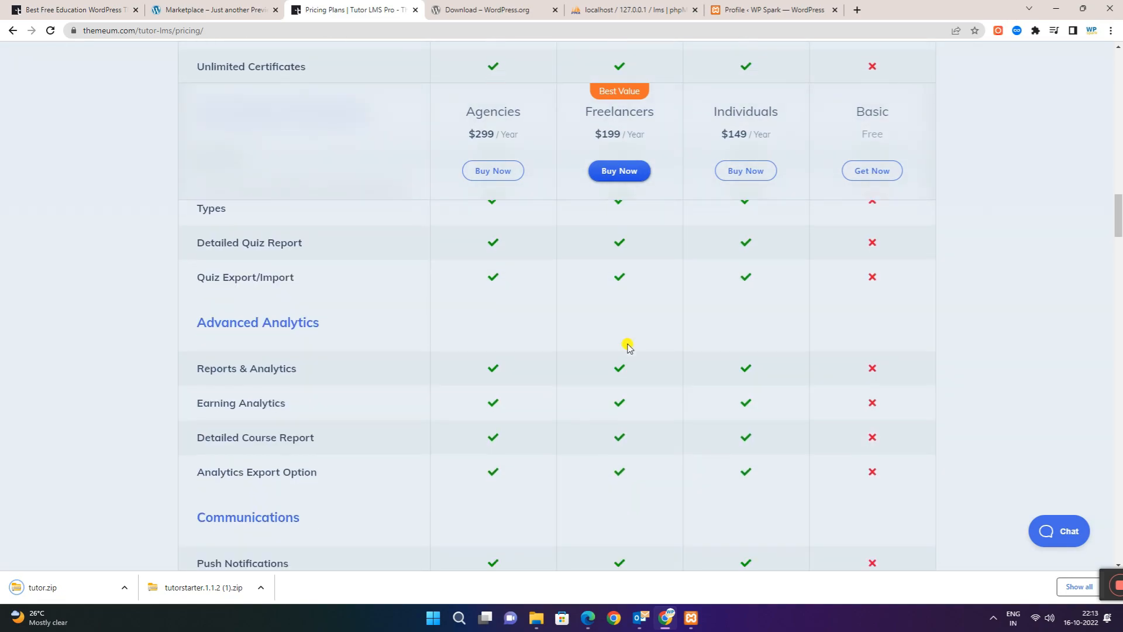
{"action": "scroll", "coordinate": [629, 351], "scroll_direction": "up", "scroll_amount": 6}
{"action": "scroll", "coordinate": [880, 394], "scroll_direction": "up", "scroll_amount": 3}
{"action": "scroll", "coordinate": [536, 388], "scroll_direction": "down", "scroll_amount": 12}
{"action": "scroll", "coordinate": [539, 391], "scroll_direction": "down", "scroll_amount": 9}
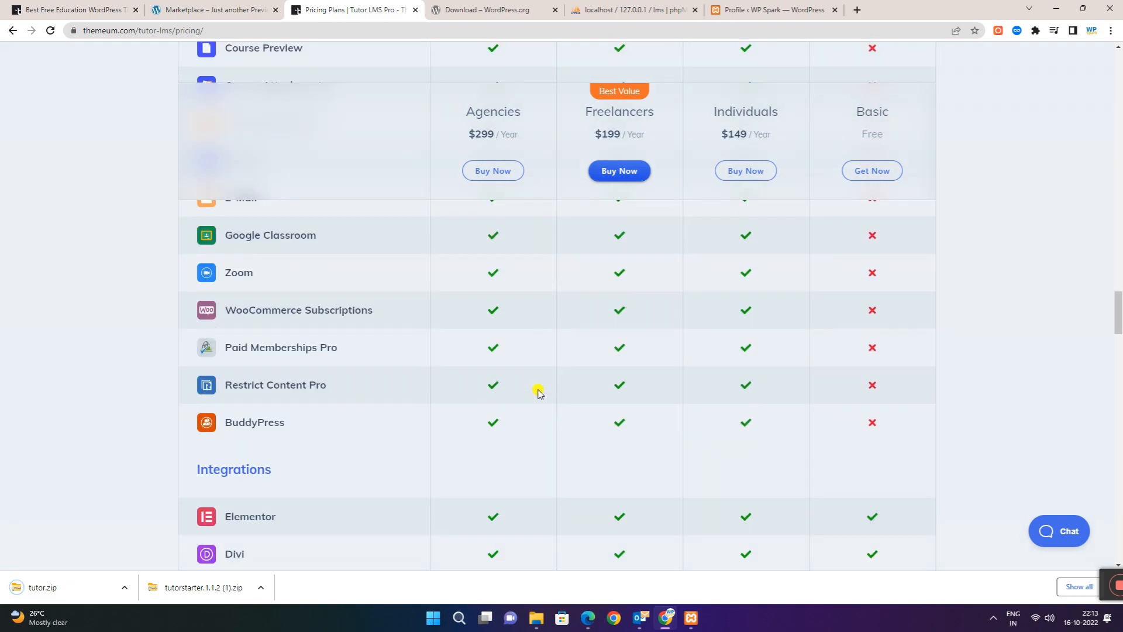
{"action": "scroll", "coordinate": [459, 391], "scroll_direction": "up", "scroll_amount": 2}
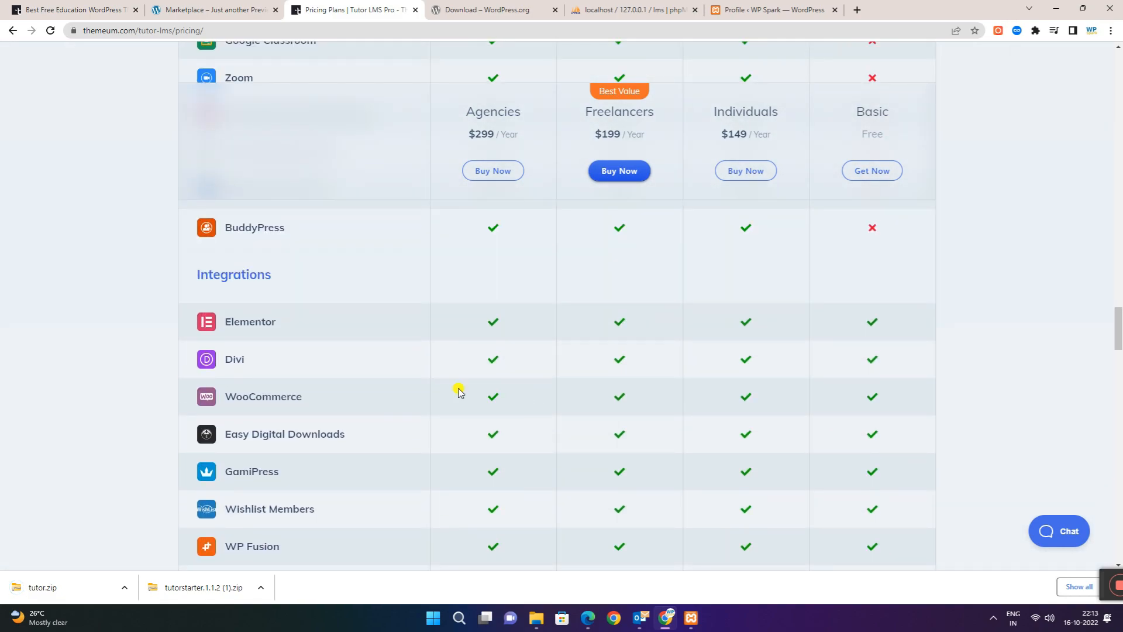
{"action": "scroll", "coordinate": [590, 396], "scroll_direction": "up", "scroll_amount": 5}
{"action": "scroll", "coordinate": [590, 397], "scroll_direction": "down", "scroll_amount": 4}
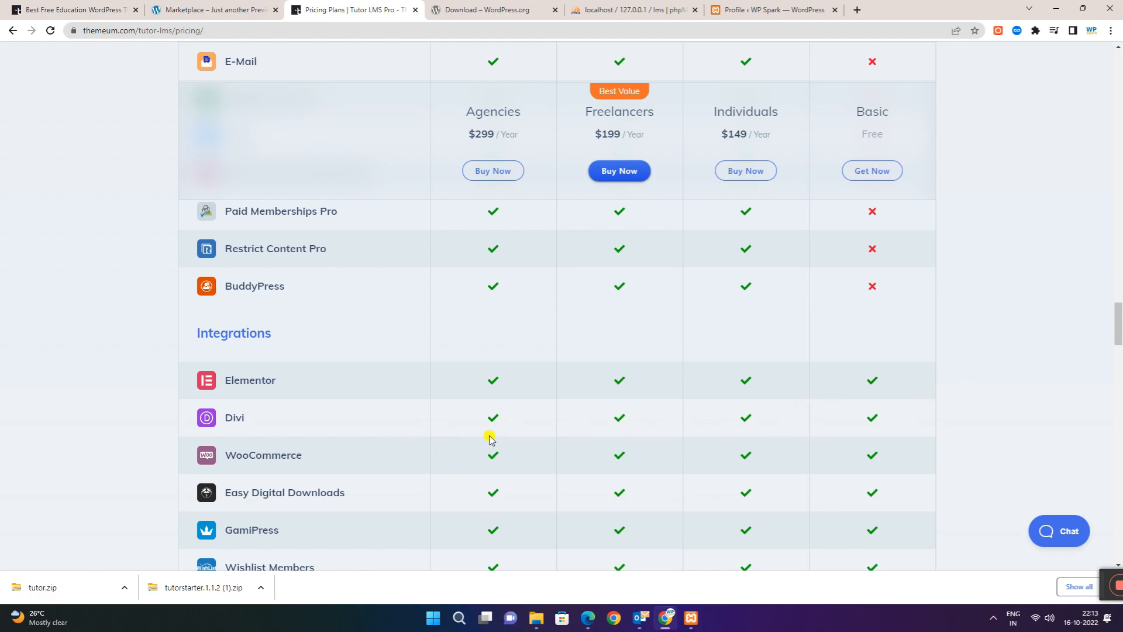
{"action": "scroll", "coordinate": [417, 484], "scroll_direction": "down", "scroll_amount": 15}
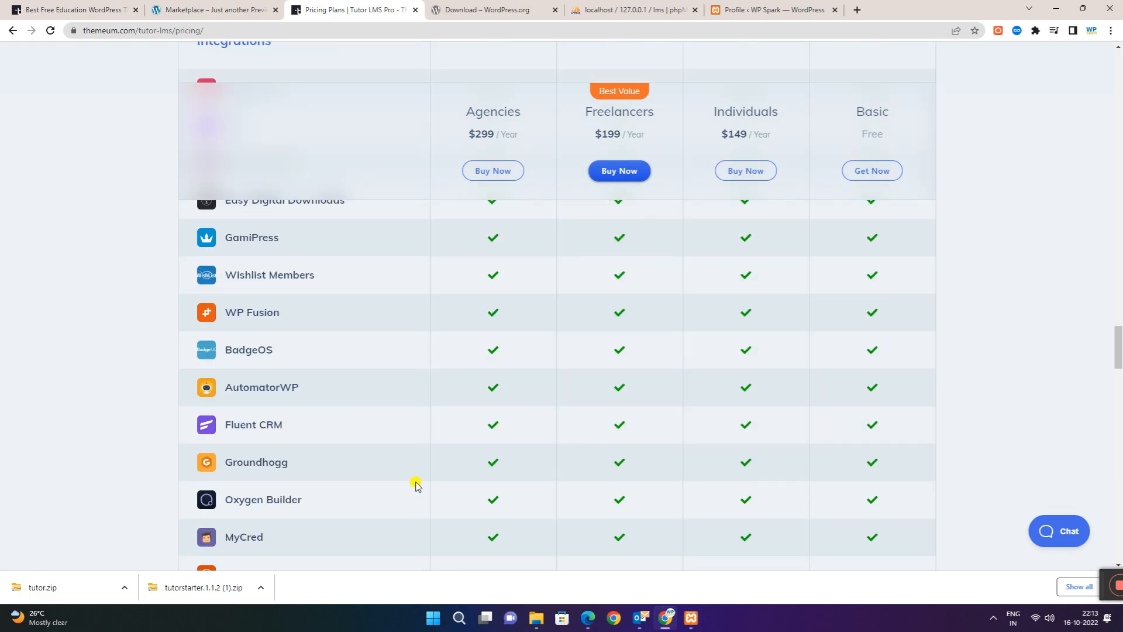
{"action": "scroll", "coordinate": [417, 484], "scroll_direction": "up", "scroll_amount": 20}
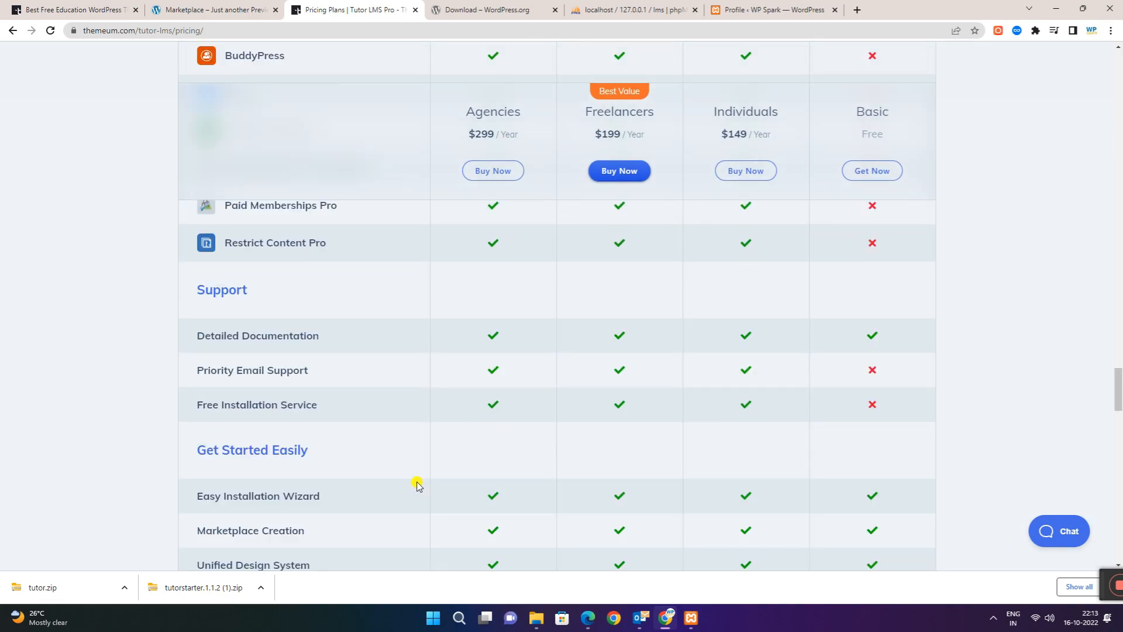
- Switch to the WordPress admin, install the theme from tutorstarter.1.1.2 (1).zip and activate it
{"action": "scroll", "coordinate": [417, 484], "scroll_direction": "up", "scroll_amount": 15}
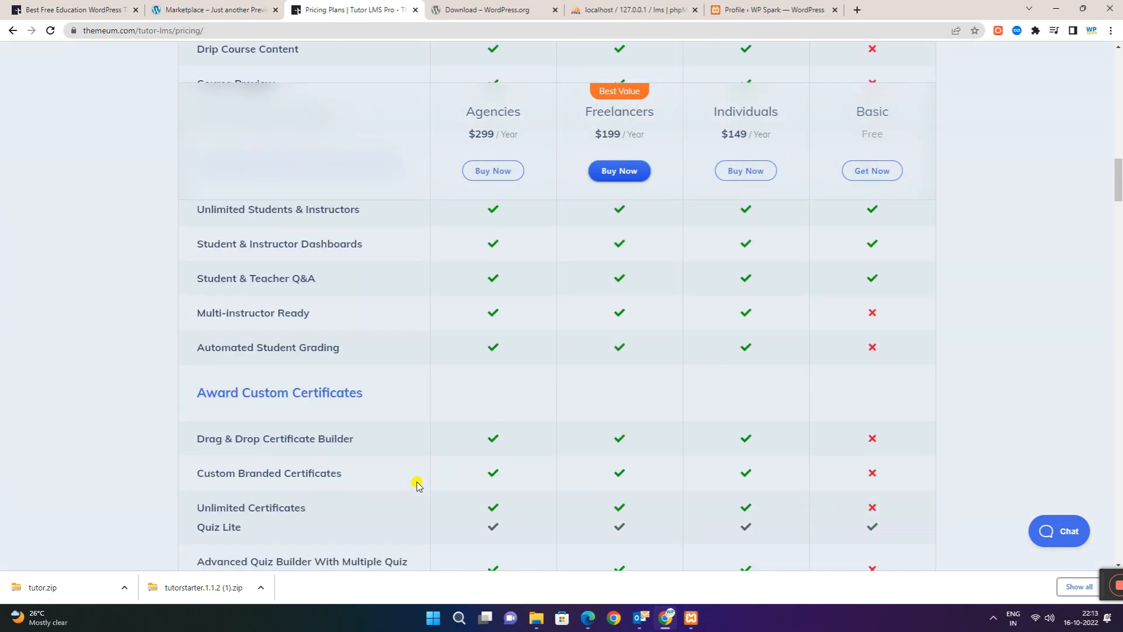
{"action": "left_click", "coordinate": [720, 16]}
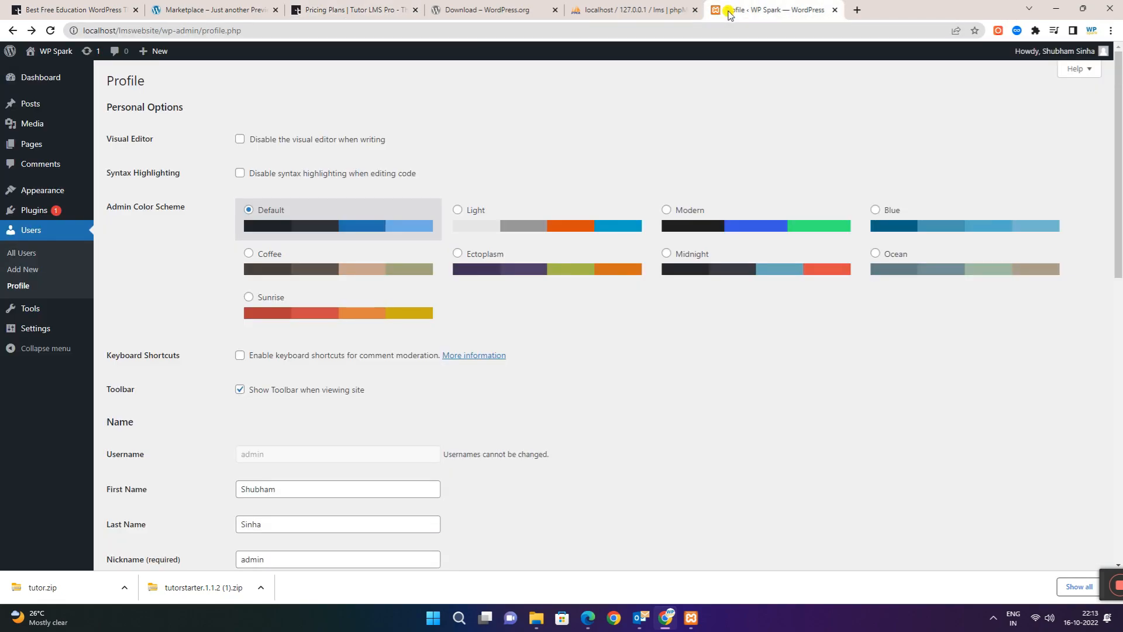
{"action": "mouse_move", "coordinate": [45, 191]}
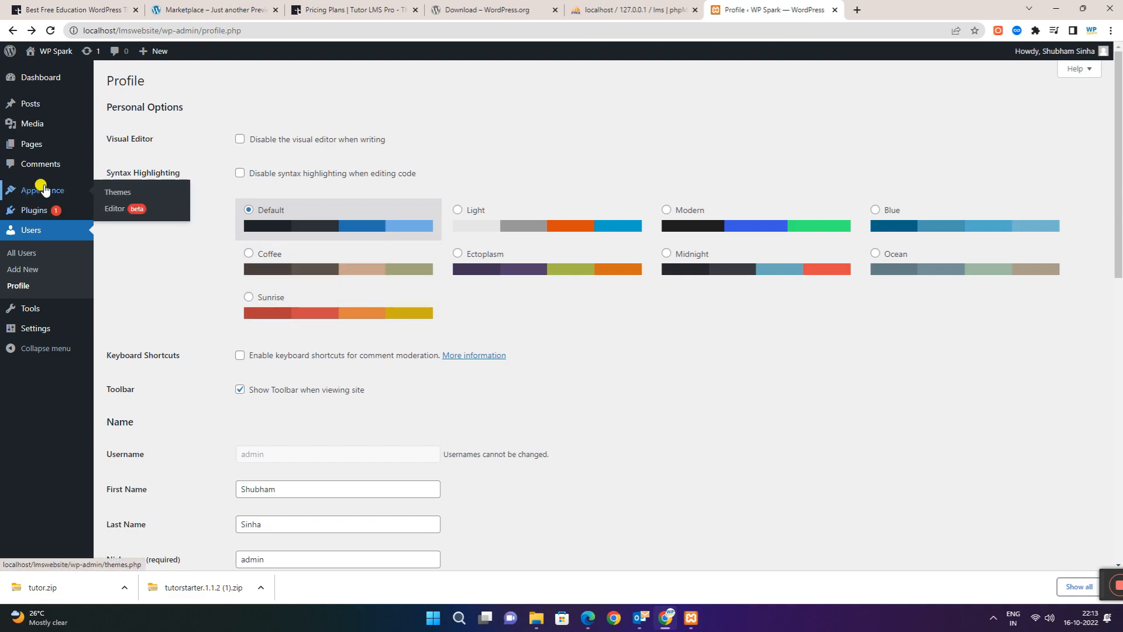
{"action": "left_click", "coordinate": [98, 192]}
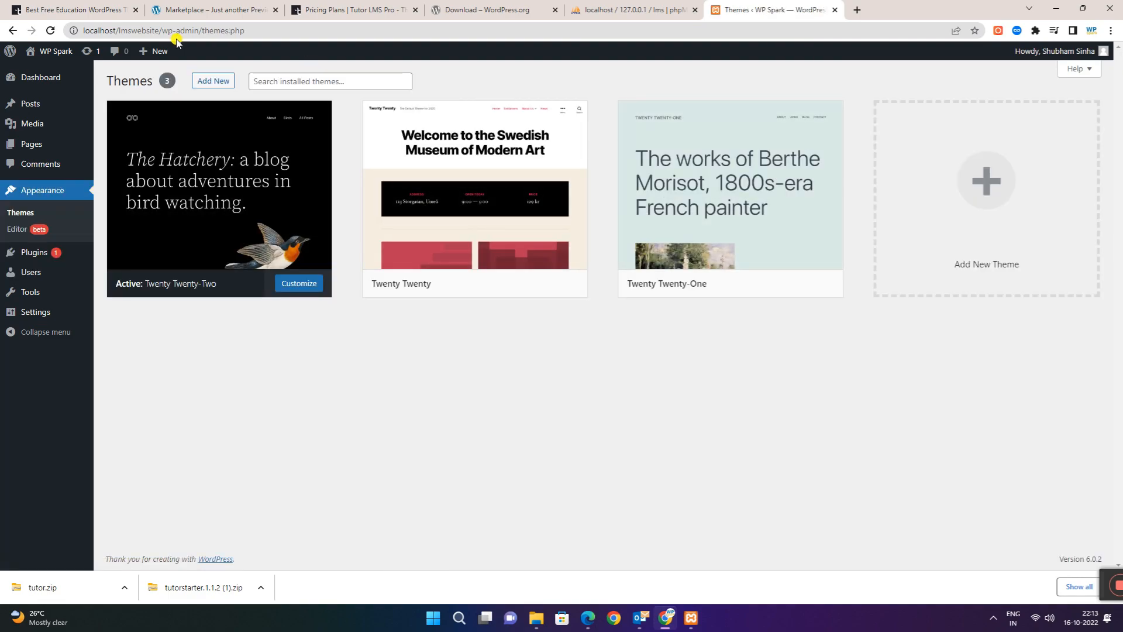
{"action": "left_click", "coordinate": [217, 84]}
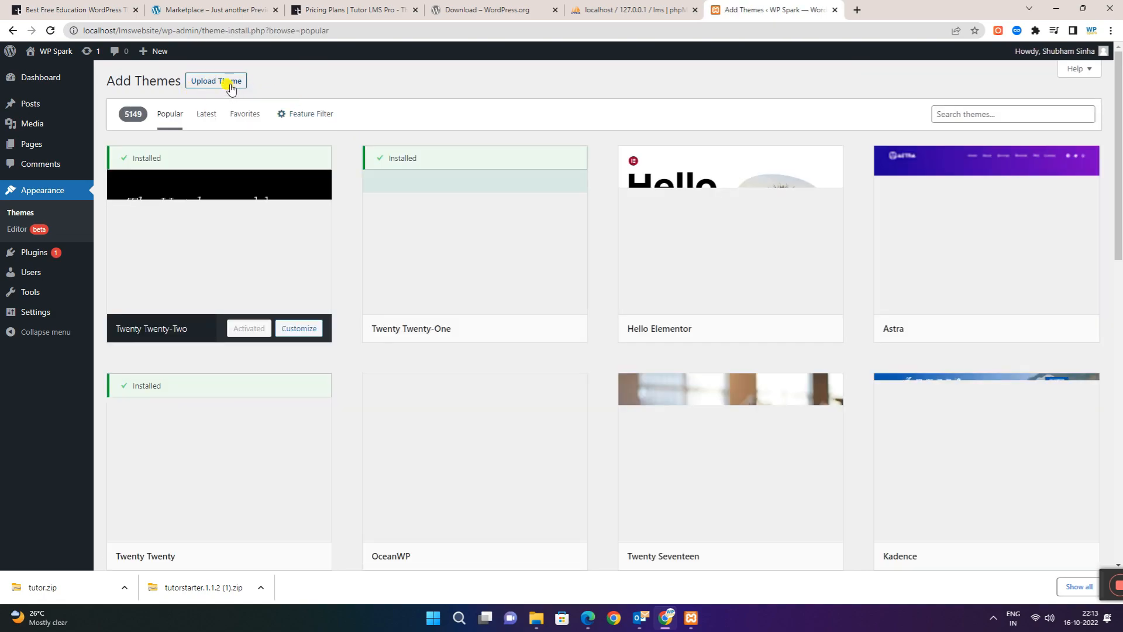
{"action": "left_click", "coordinate": [226, 84]}
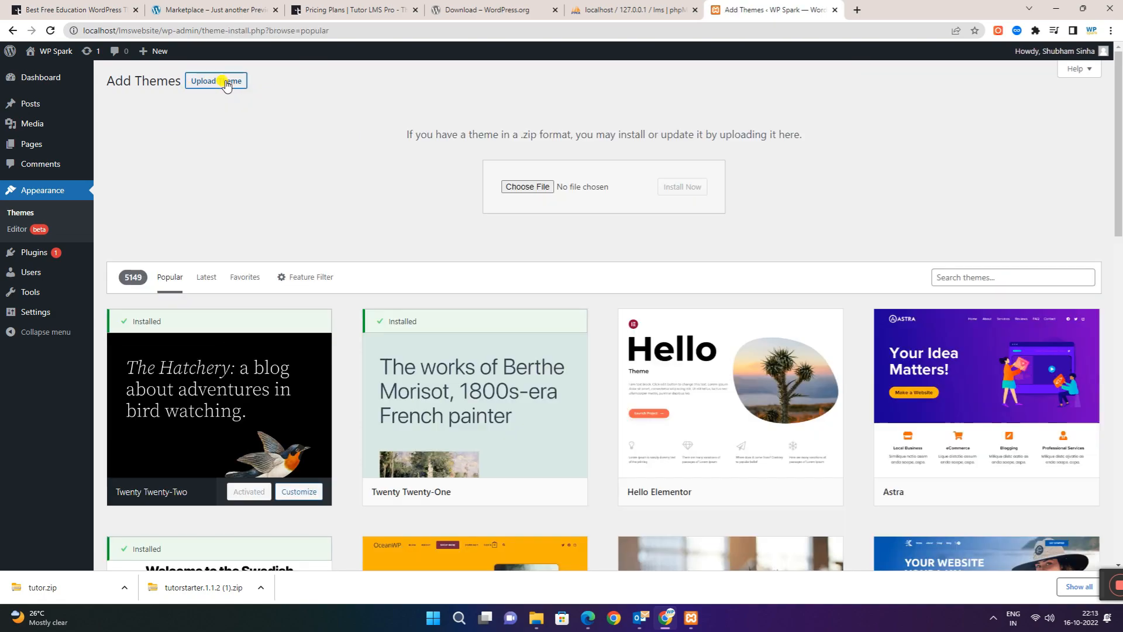
{"action": "left_click_drag", "start_coordinate": [195, 592], "coordinate": [540, 186]}
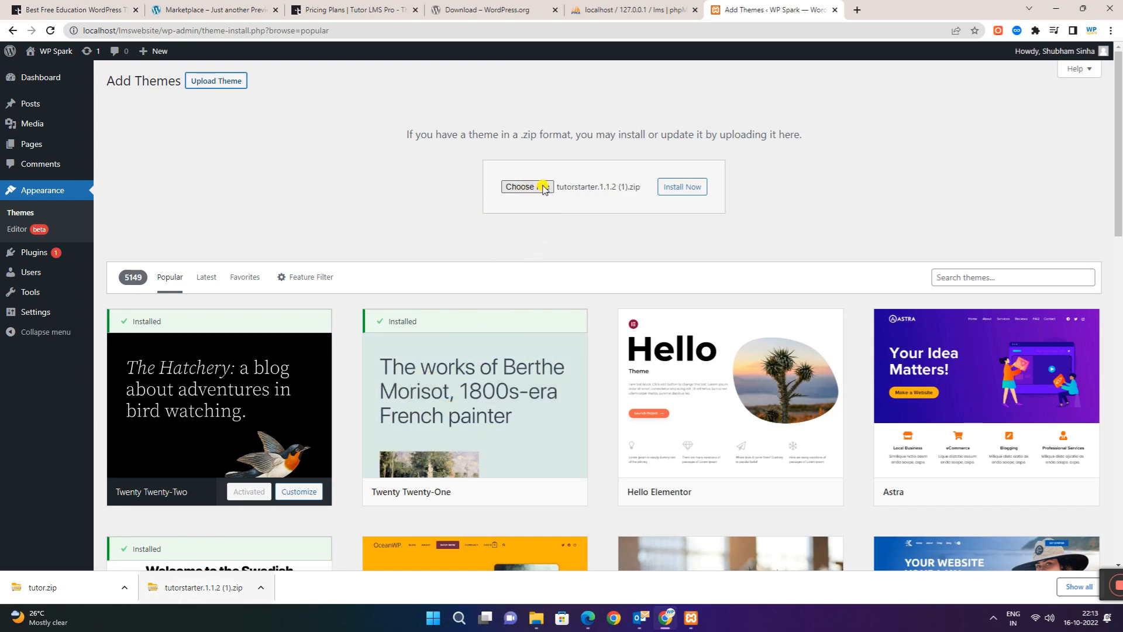
{"action": "left_click", "coordinate": [677, 190]}
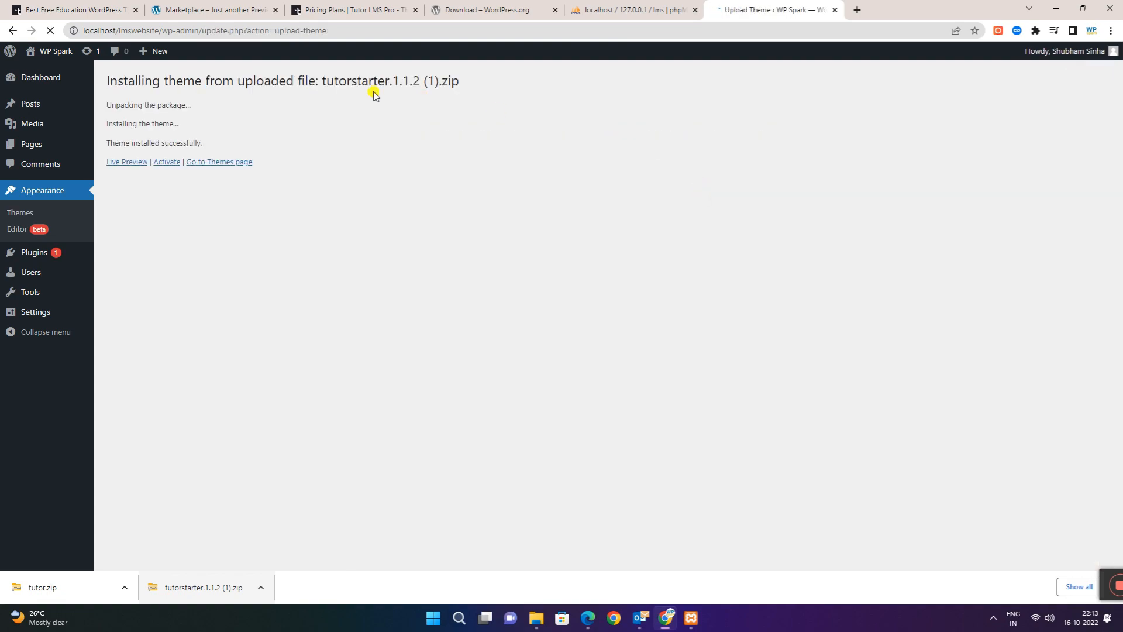
{"action": "left_click", "coordinate": [167, 162]}
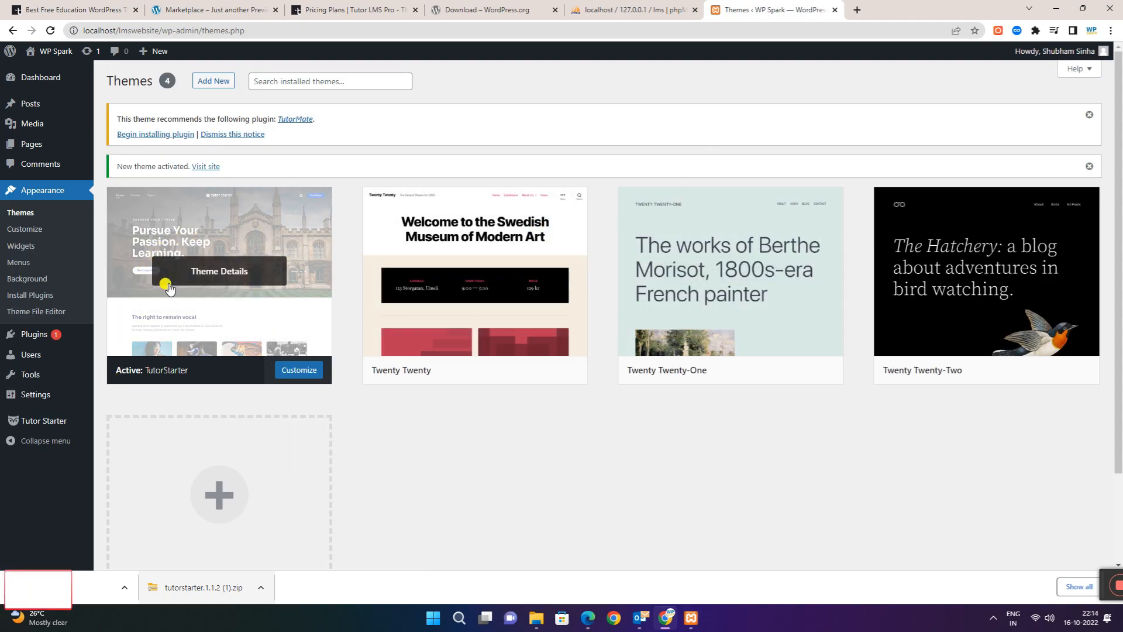
- Install the theme's recommended TutorMate plugin, activate it and return to the Dashboard
{"action": "mouse_move", "coordinate": [35, 334]}
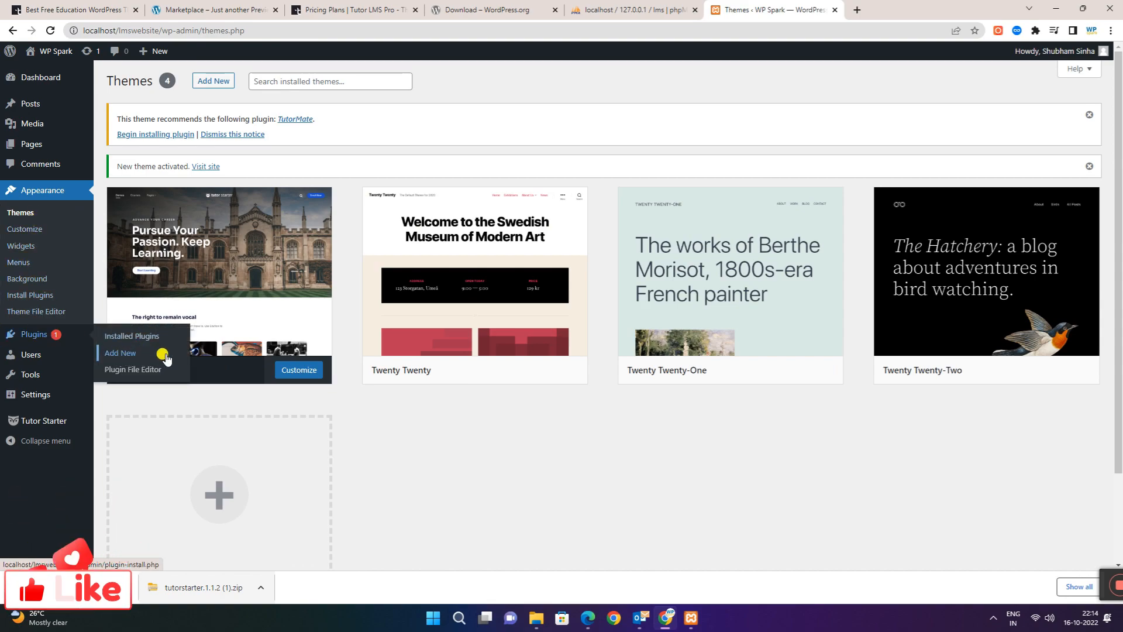
{"action": "mouse_move", "coordinate": [116, 118]}
{"action": "left_mouse_down"}
{"action": "mouse_move", "coordinate": [346, 118]}
{"action": "mouse_move", "coordinate": [345, 146]}
{"action": "mouse_move", "coordinate": [388, 136]}
{"action": "left_mouse_up"}
{"action": "left_click", "coordinate": [388, 136]}
{"action": "left_click", "coordinate": [164, 138]}
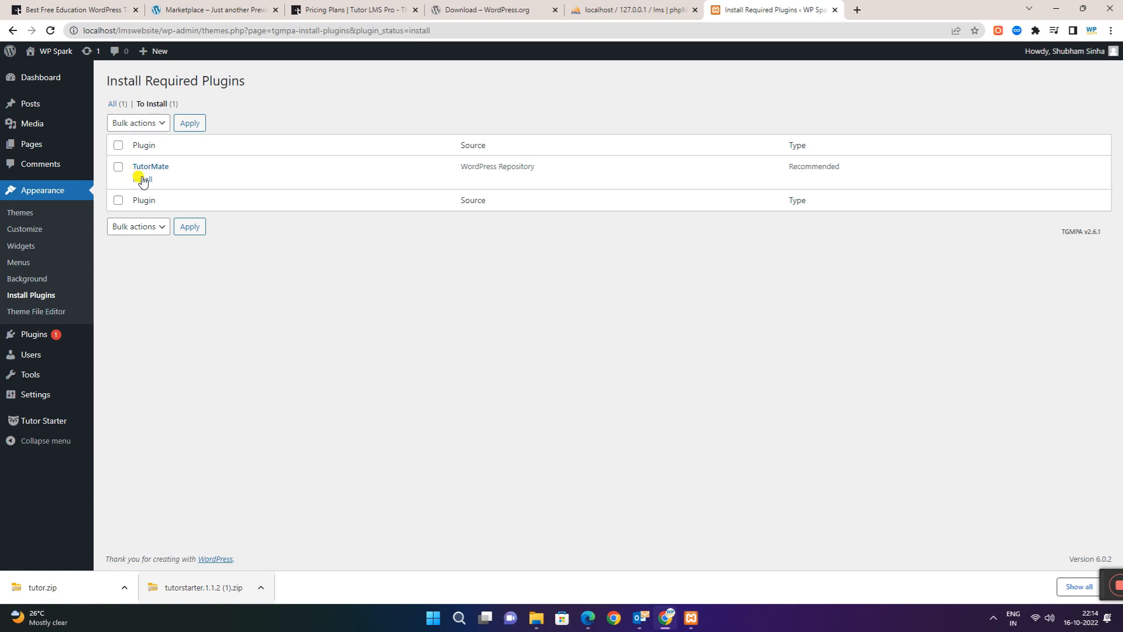
{"action": "left_click", "coordinate": [144, 179]}
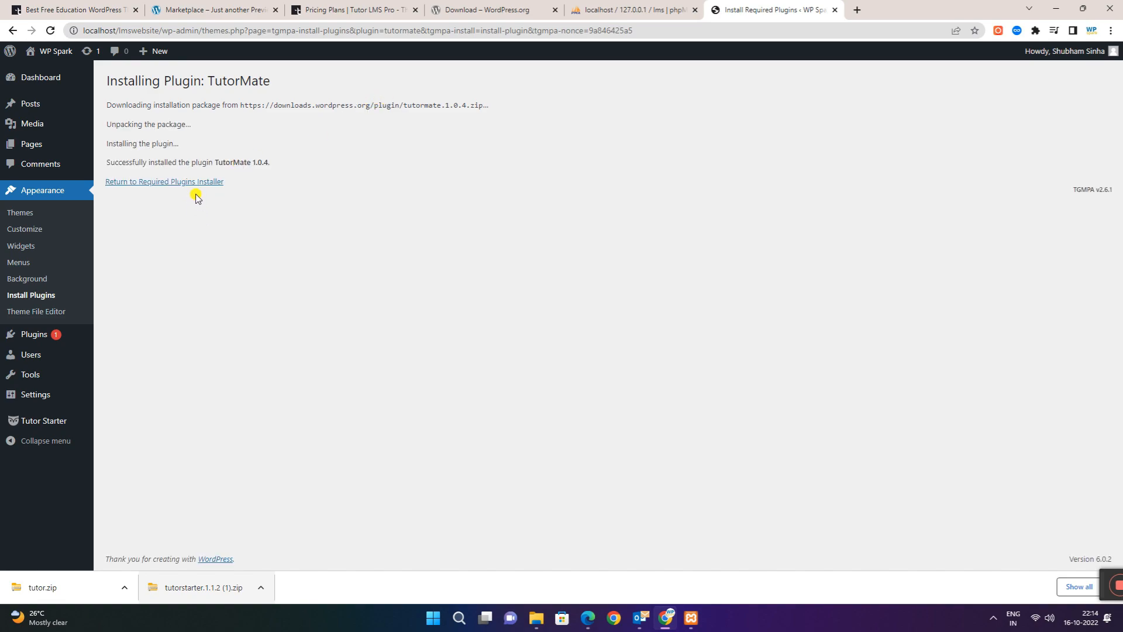
{"action": "left_click", "coordinate": [148, 186]}
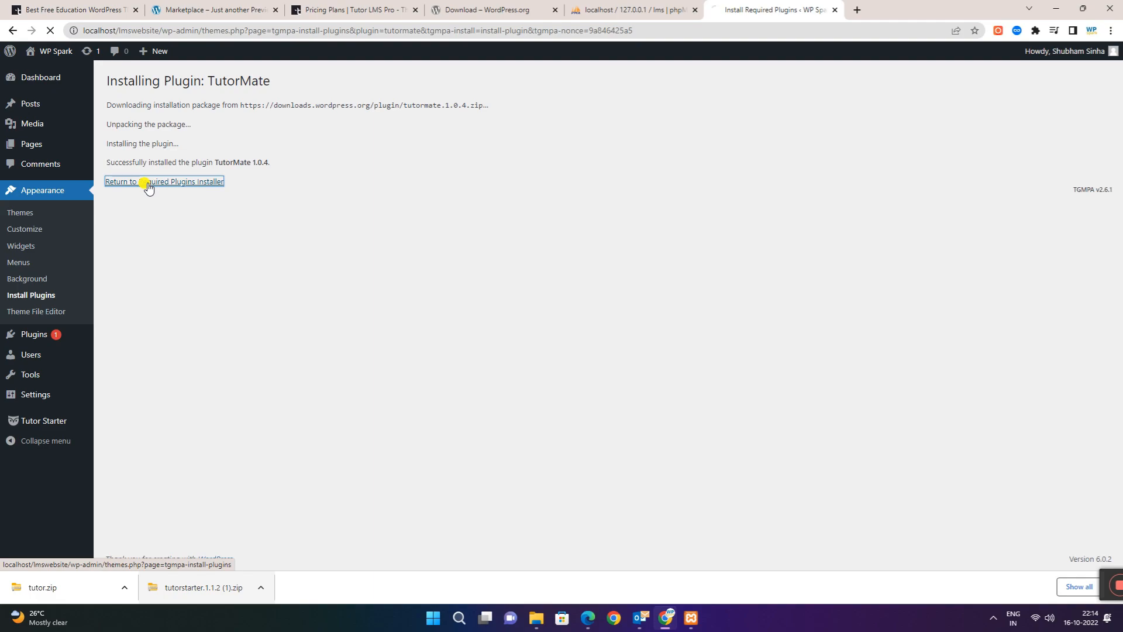
{"action": "left_click", "coordinate": [142, 186]}
{"action": "left_click", "coordinate": [288, 182]}
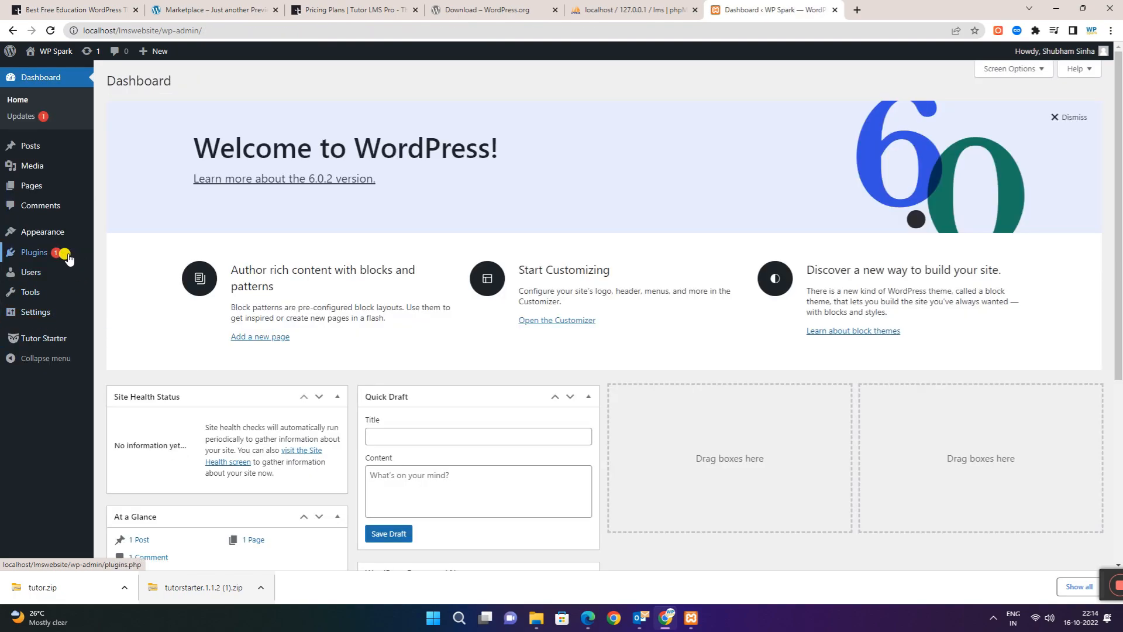
- Delete the Akismet Anti-Spam and Hello Dolly plugins from the installed plugins
{"action": "mouse_move", "coordinate": [67, 252]}
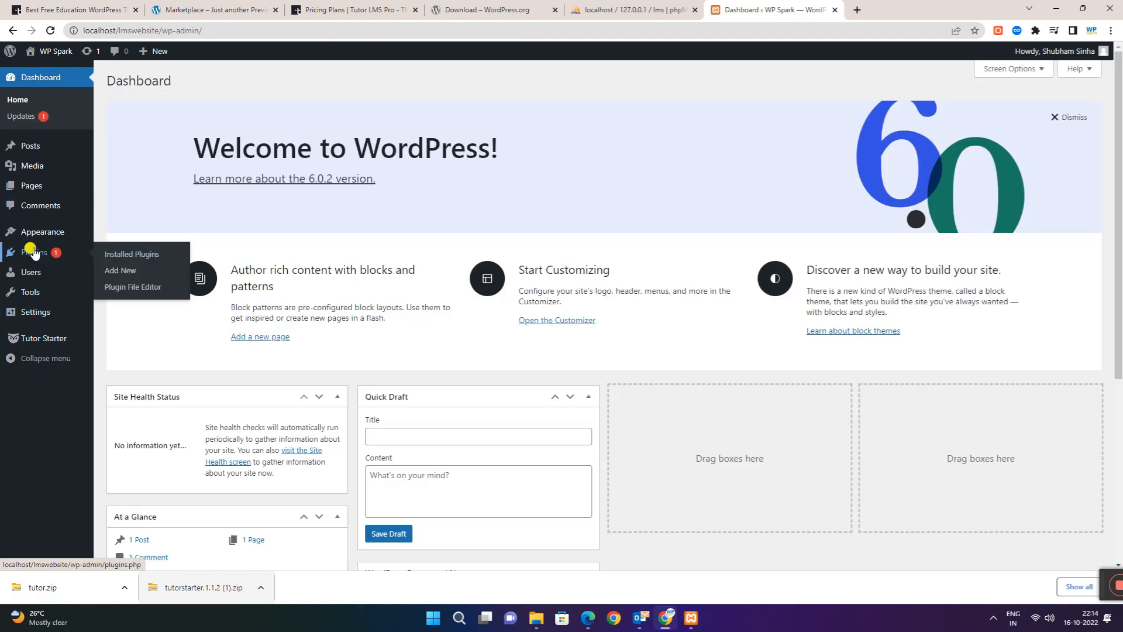
{"action": "left_click", "coordinate": [57, 254]}
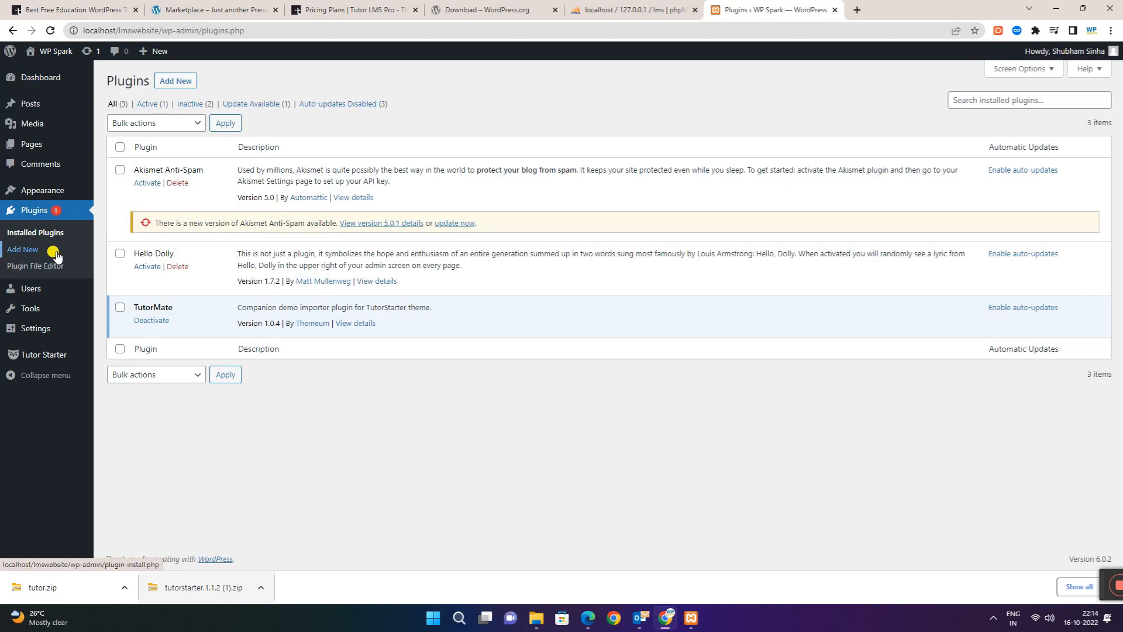
{"action": "left_click", "coordinate": [177, 183]}
{"action": "left_click", "coordinate": [615, 94]}
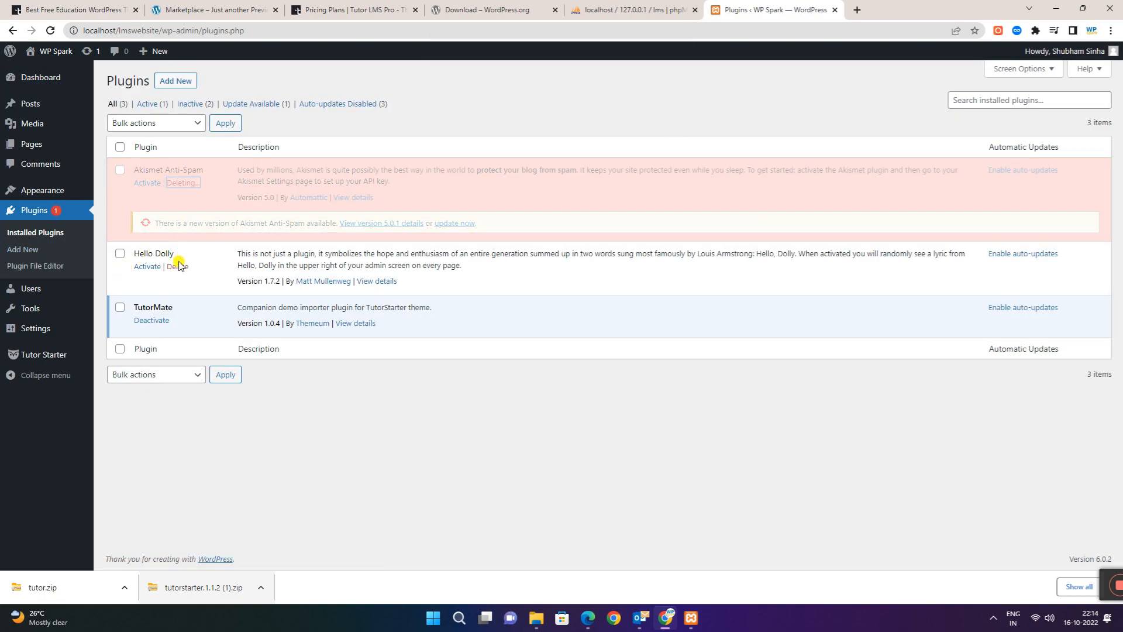
{"action": "left_click", "coordinate": [177, 205]}
{"action": "left_click", "coordinate": [616, 98]}
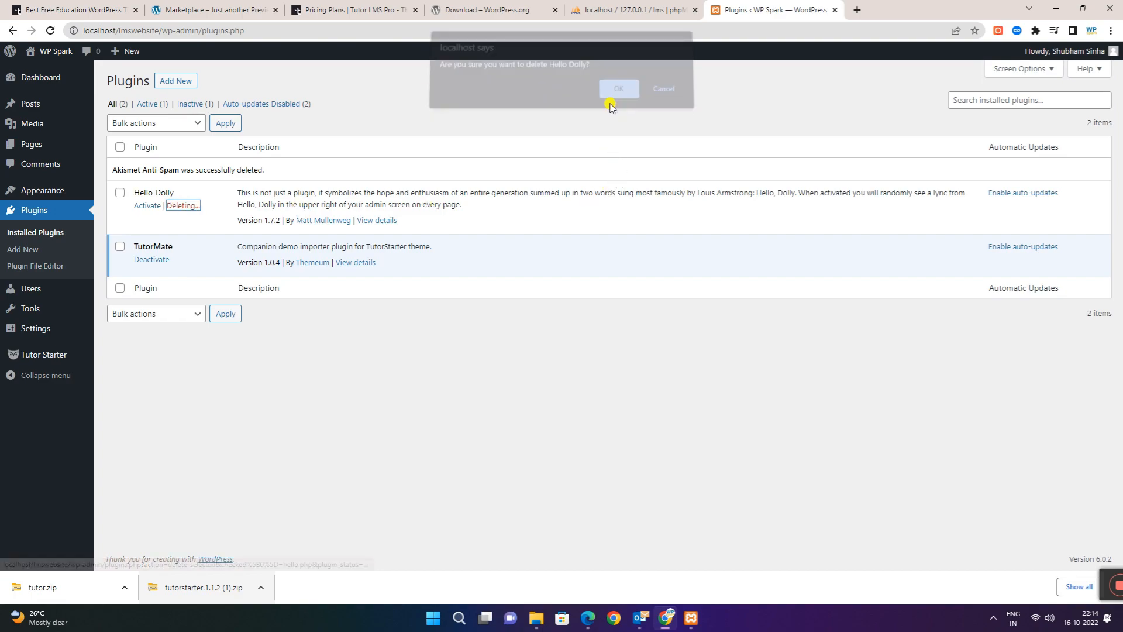
- Upload tutor.zip from Downloads as a new plugin, install it and activate it
{"action": "left_click", "coordinate": [185, 82]}
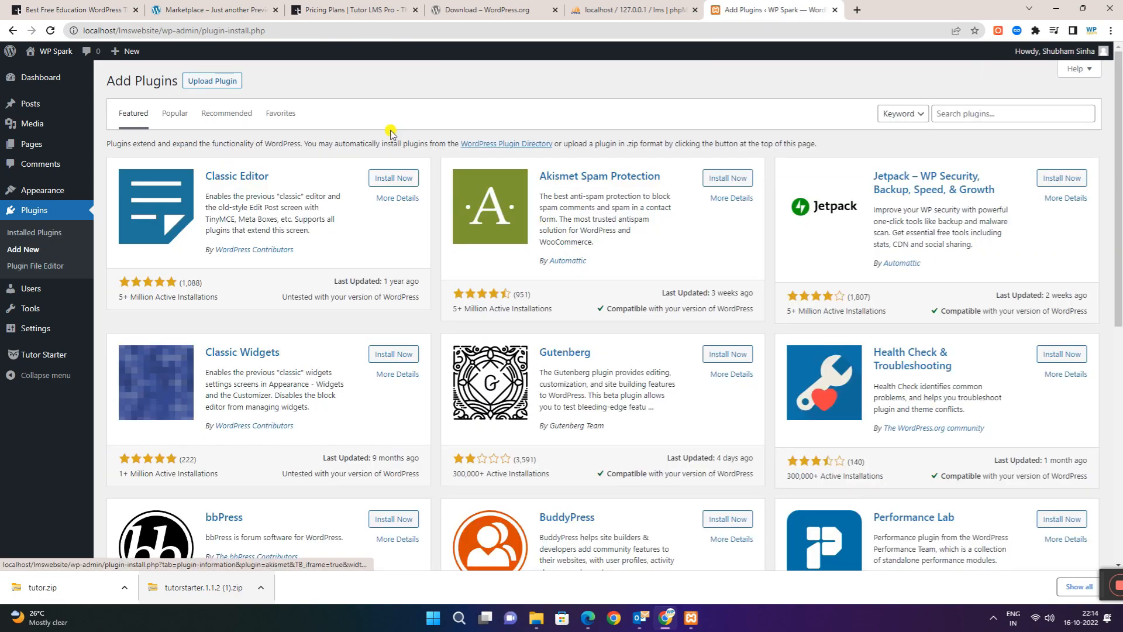
{"action": "left_click", "coordinate": [212, 82]}
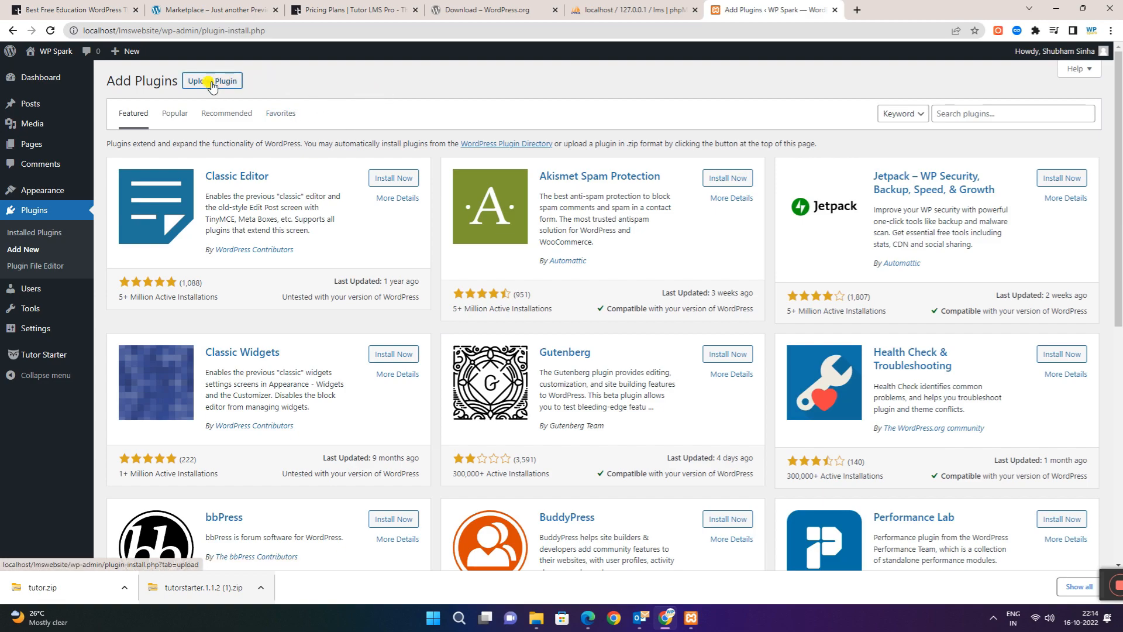
{"action": "left_click_drag", "start_coordinate": [41, 588], "coordinate": [70, 588]}
{"action": "left_click", "coordinate": [515, 188]}
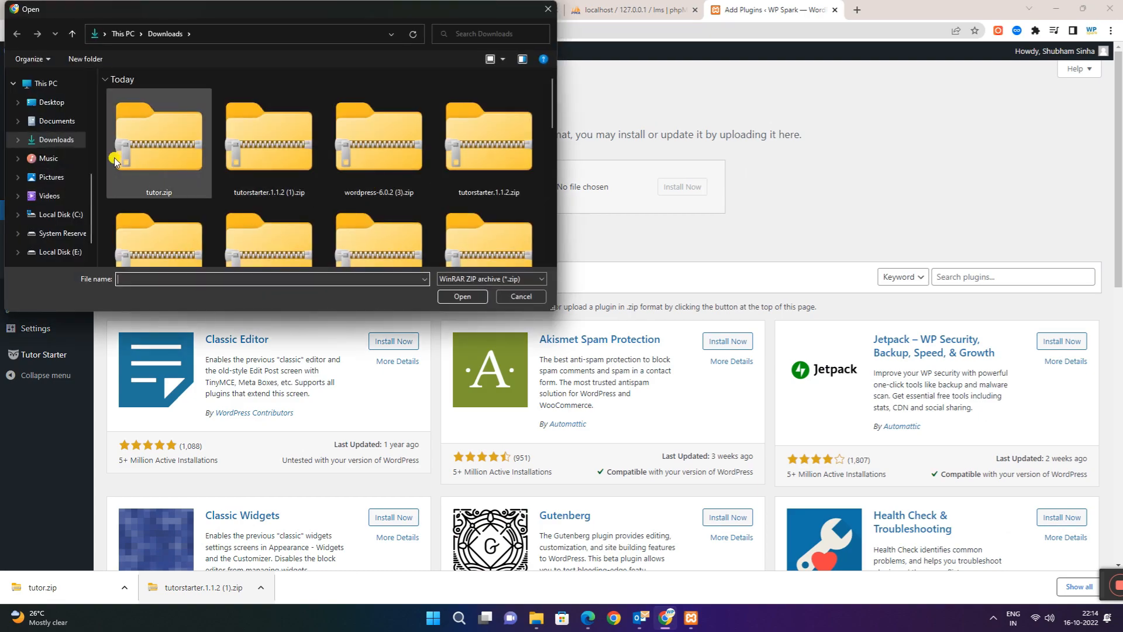
{"action": "double_click", "coordinate": [162, 136]}
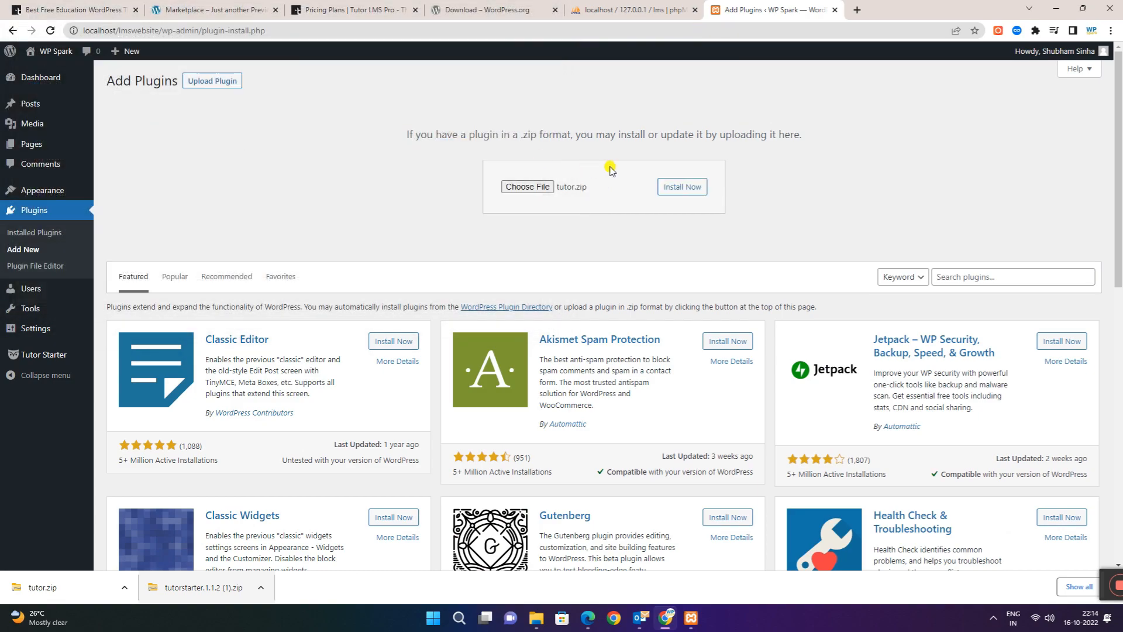
{"action": "left_click", "coordinate": [672, 187]}
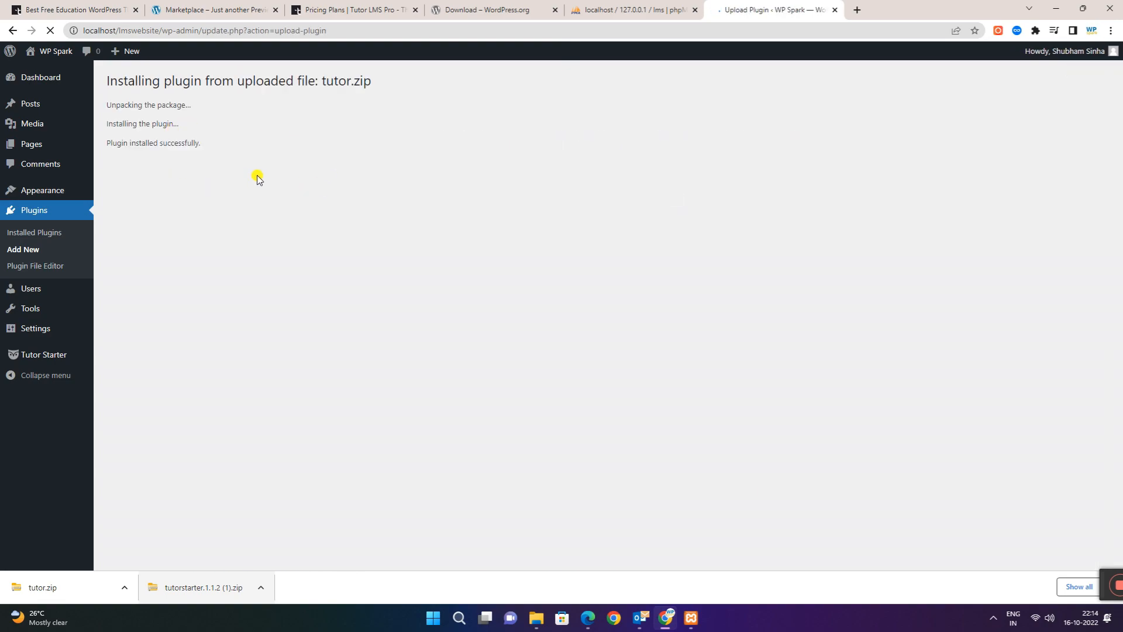
{"action": "left_click", "coordinate": [131, 167]}
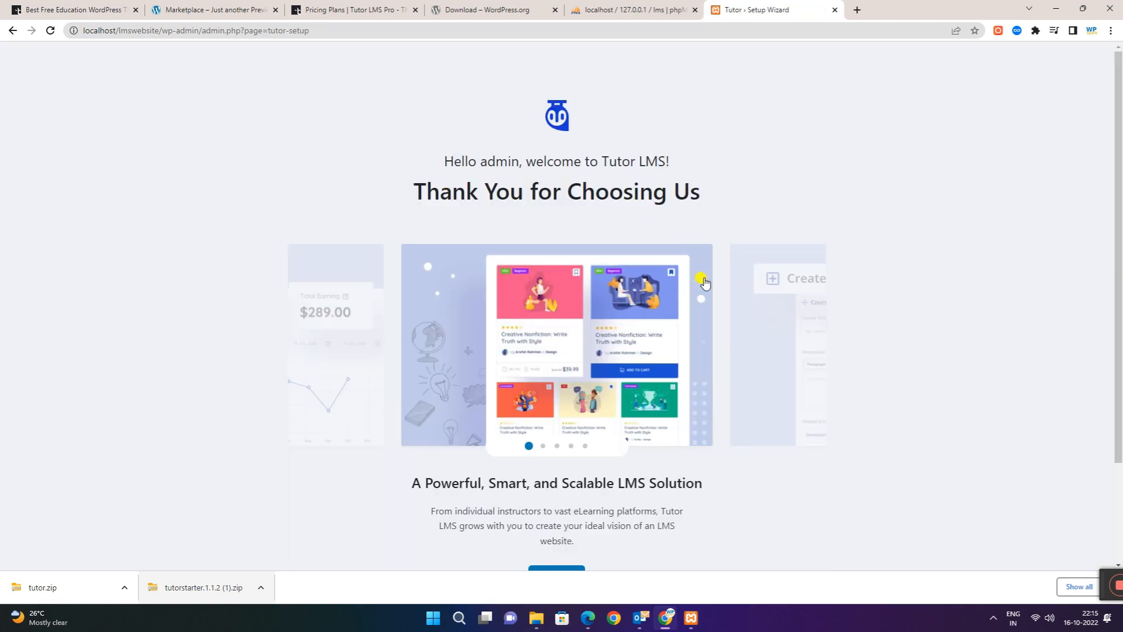
- Look over the Tutor LMS welcome page and start the setup wizard
{"action": "scroll", "coordinate": [619, 305], "scroll_direction": "down", "scroll_amount": 2}
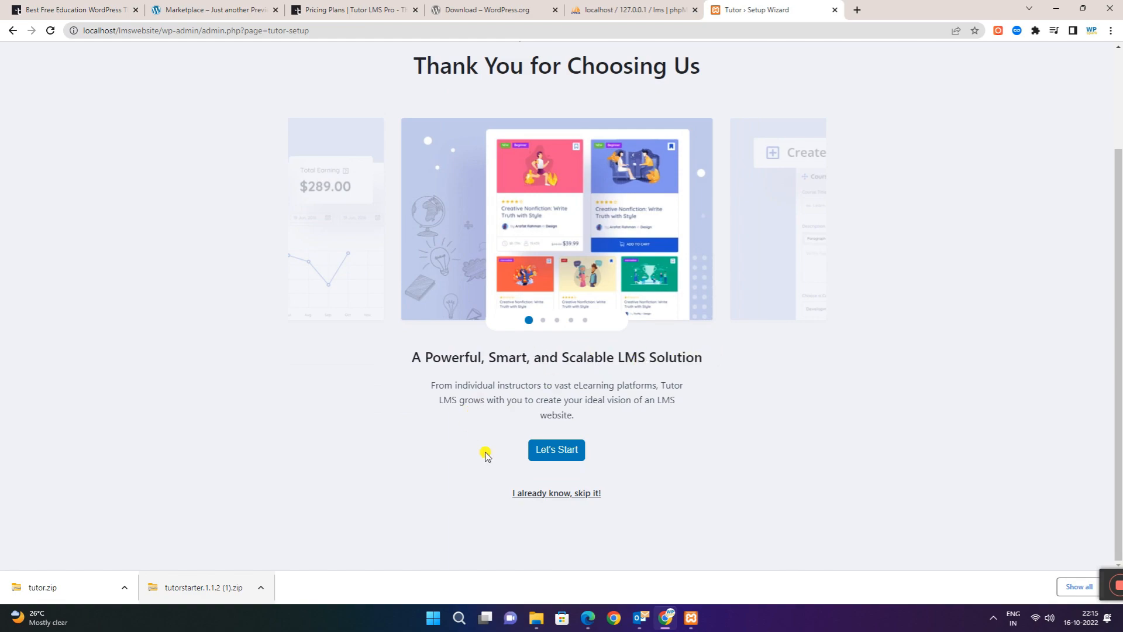
{"action": "scroll", "coordinate": [787, 463], "scroll_direction": "up", "scroll_amount": 2}
{"action": "scroll", "coordinate": [753, 185], "scroll_direction": "down", "scroll_amount": 2}
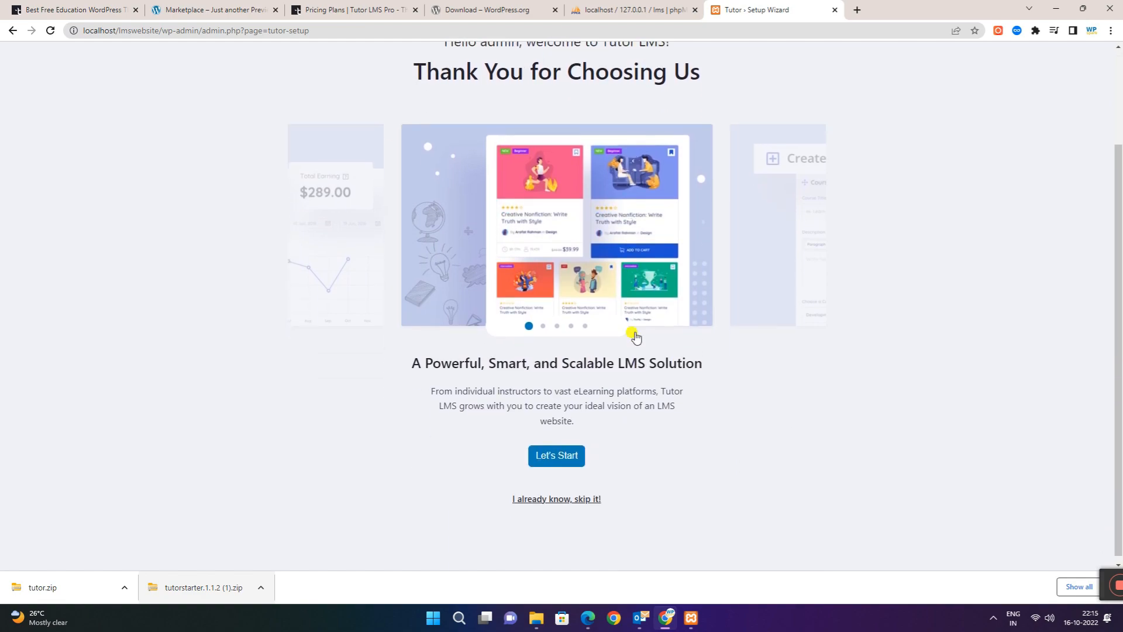
{"action": "left_click", "coordinate": [556, 449]}
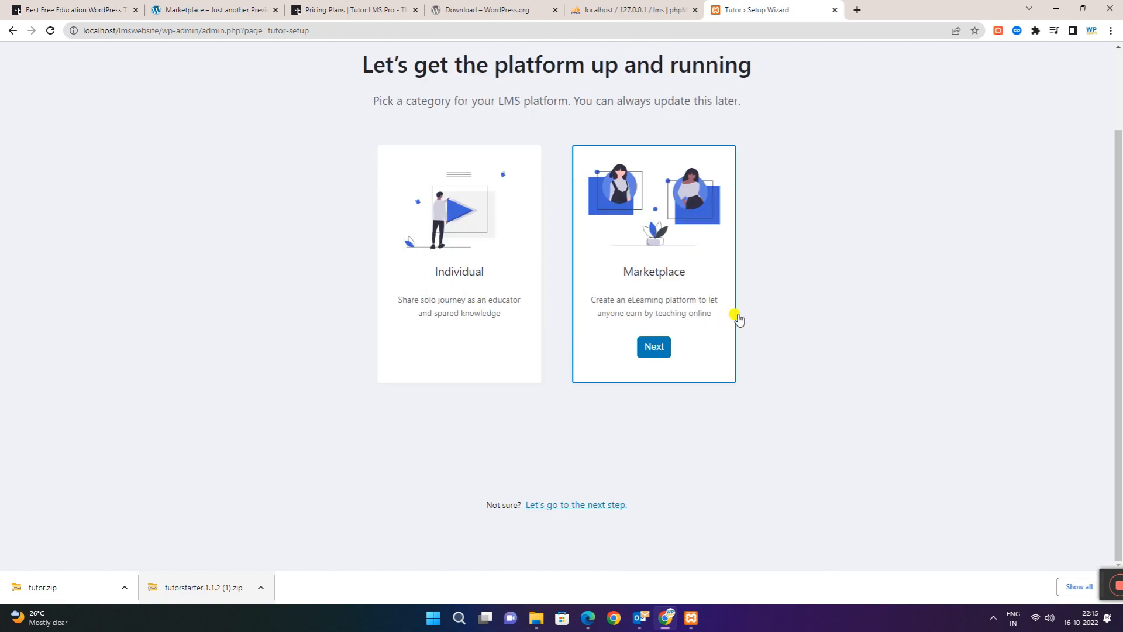
- Review the LMS platform categories and continue with Marketplace to the General Settings
{"action": "scroll", "coordinate": [517, 208], "scroll_direction": "up", "scroll_amount": 2}
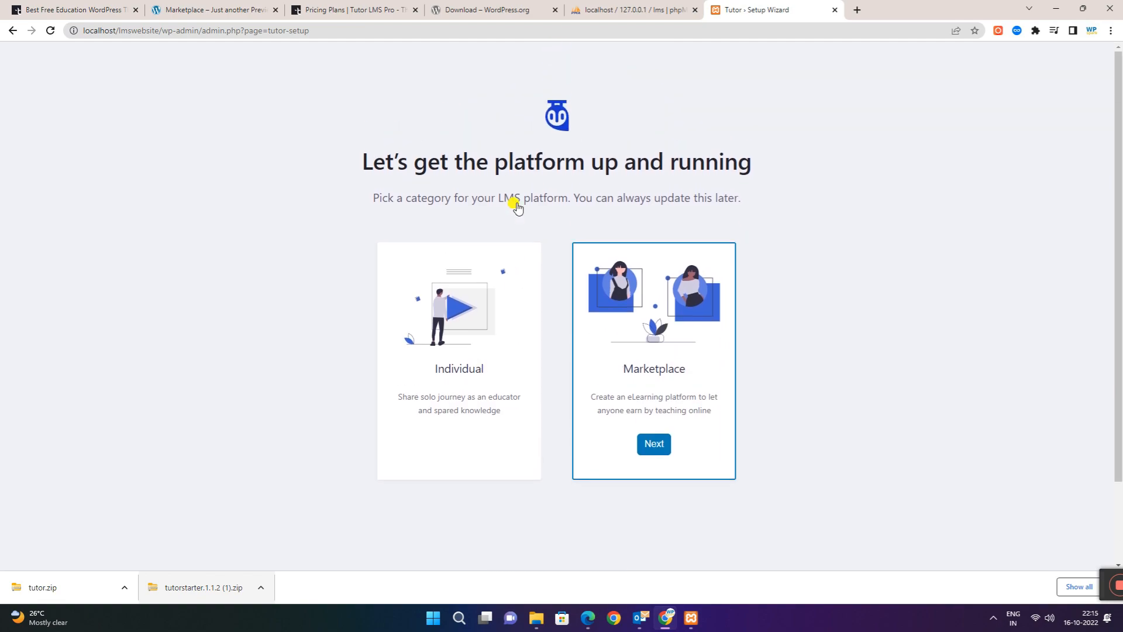
{"action": "left_click_drag", "start_coordinate": [335, 162], "coordinate": [796, 205]}
{"action": "left_click", "coordinate": [800, 205]}
{"action": "left_click_drag", "start_coordinate": [757, 164], "coordinate": [346, 175]}
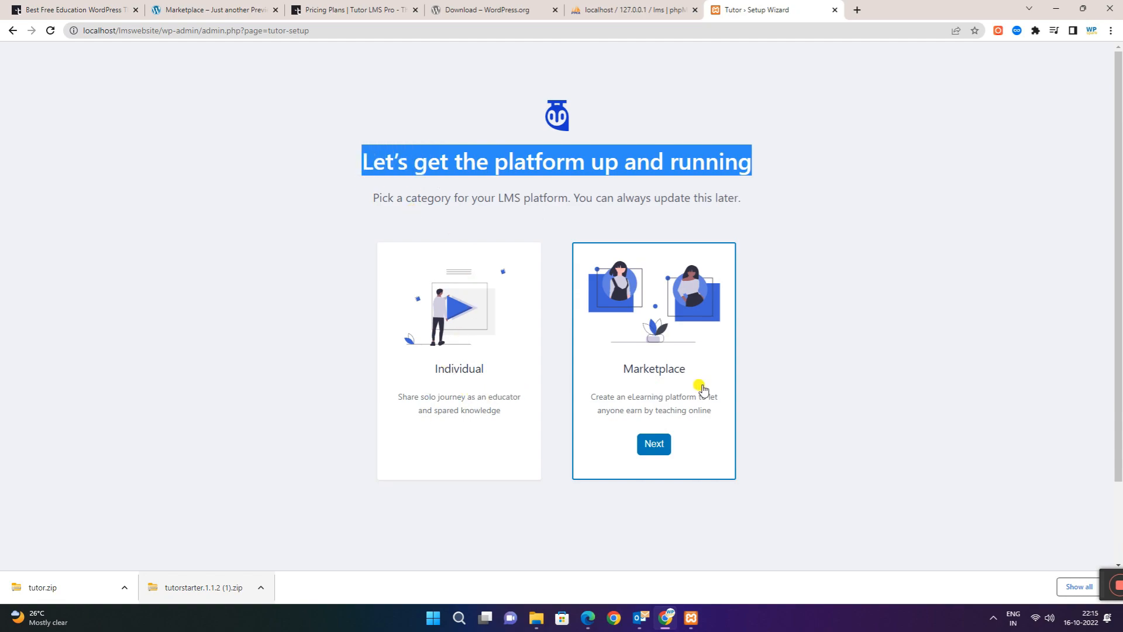
{"action": "scroll", "coordinate": [722, 404], "scroll_direction": "down", "scroll_amount": 2}
{"action": "scroll", "coordinate": [724, 404], "scroll_direction": "up", "scroll_amount": 2}
{"action": "scroll", "coordinate": [665, 388], "scroll_direction": "down", "scroll_amount": 2}
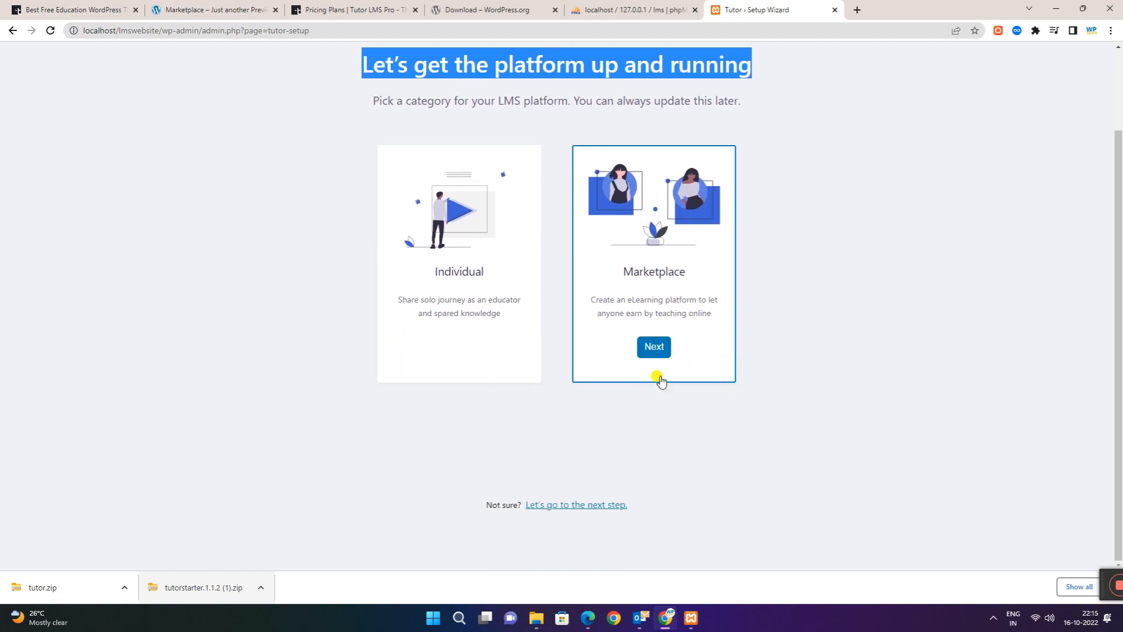
{"action": "left_click", "coordinate": [656, 348]}
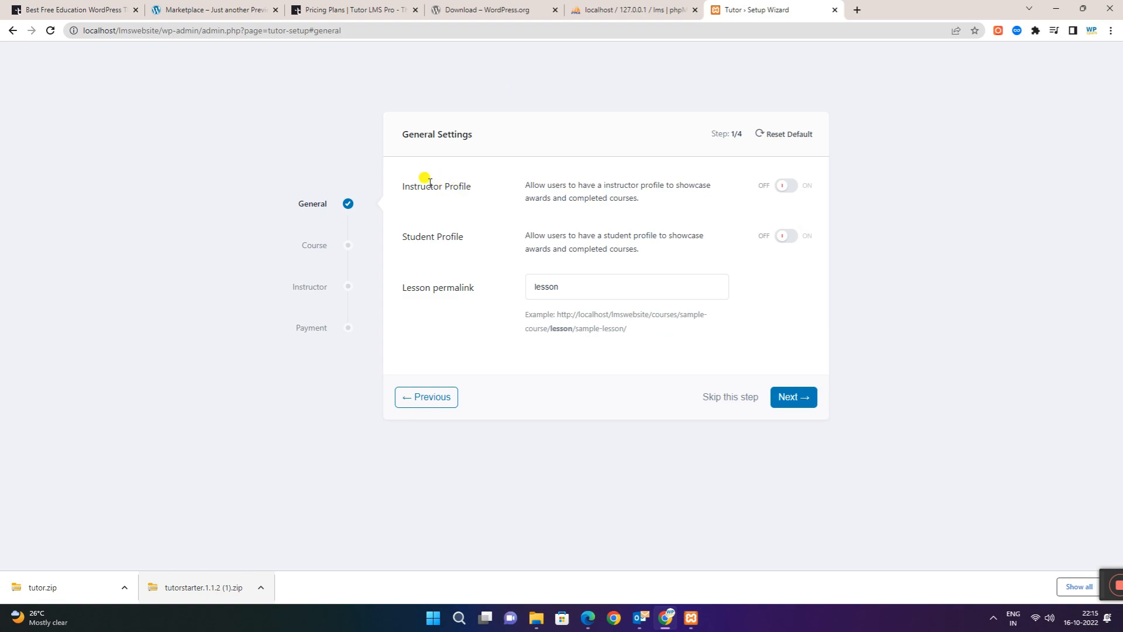
- Turn on Instructor Profile and Student Profile in the wizard's General Settings
{"action": "left_click_drag", "start_coordinate": [396, 191], "coordinate": [471, 190]}
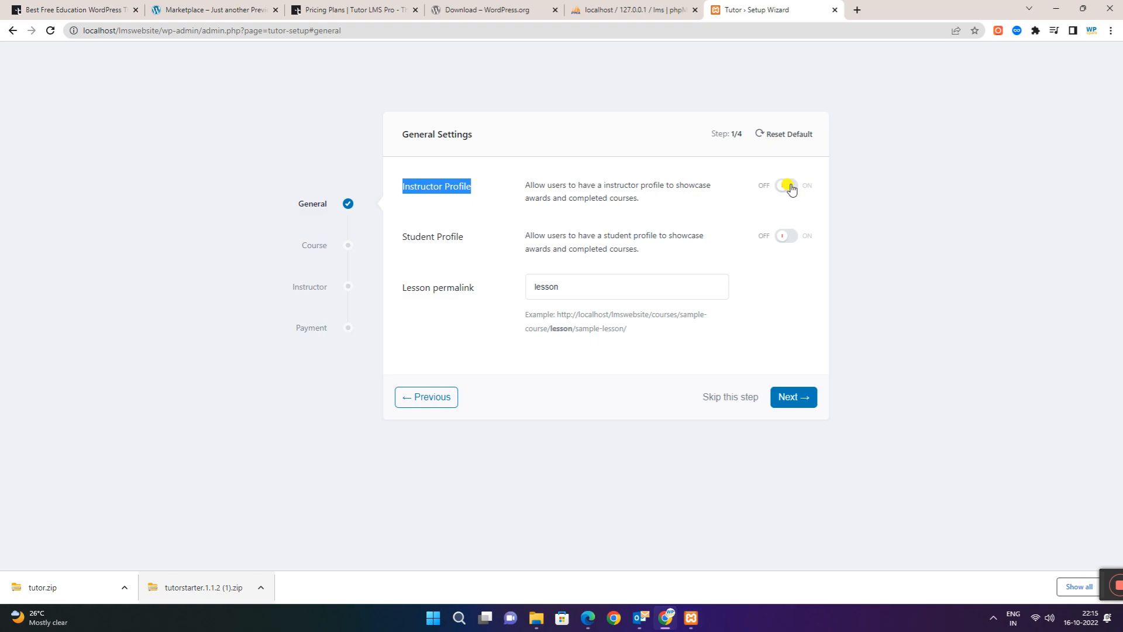
{"action": "left_click_drag", "start_coordinate": [391, 240], "coordinate": [557, 232]}
{"action": "left_click", "coordinate": [480, 237]}
{"action": "left_click", "coordinate": [753, 230]}
{"action": "left_click", "coordinate": [782, 235]}
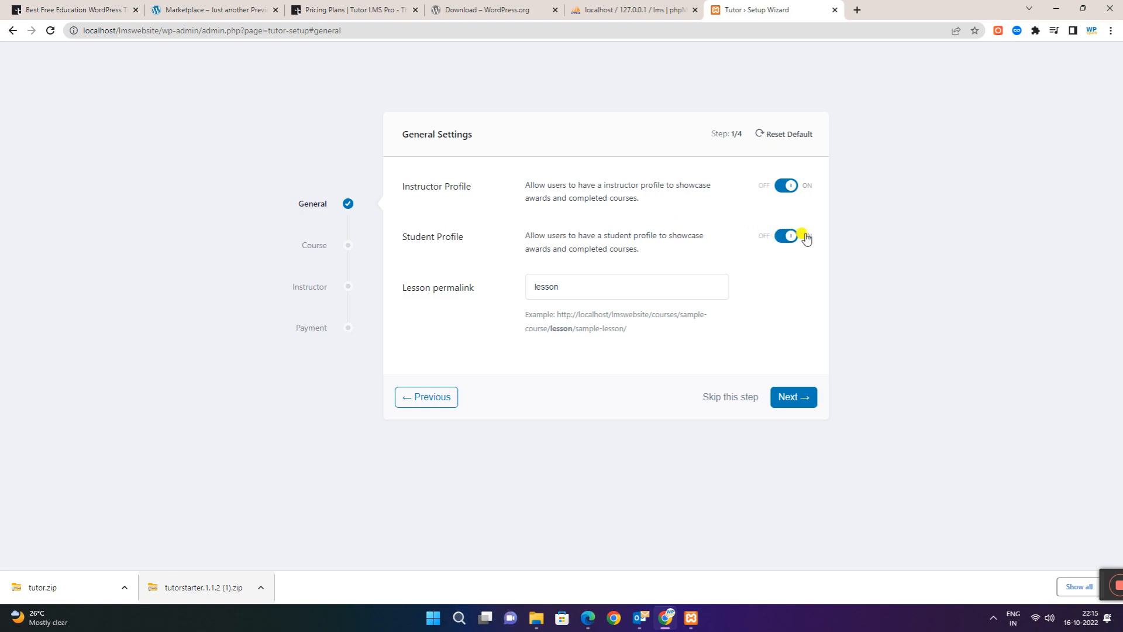
- Review the Student Profile description and the lesson permalink with its example URL
{"action": "left_click_drag", "start_coordinate": [507, 228], "coordinate": [730, 251]}
{"action": "left_click_drag", "start_coordinate": [402, 292], "coordinate": [519, 286]}
{"action": "left_click_drag", "start_coordinate": [637, 282], "coordinate": [528, 289]}
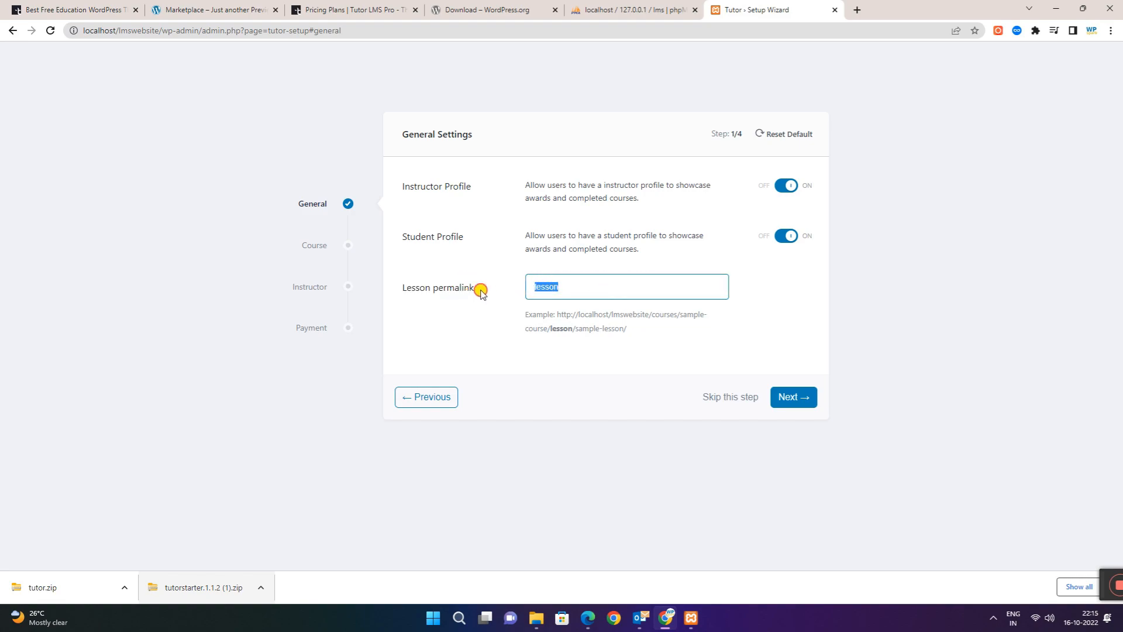
{"action": "mouse_move", "coordinate": [515, 335]}
{"action": "left_mouse_down"}
{"action": "mouse_move", "coordinate": [655, 336]}
{"action": "mouse_move", "coordinate": [568, 310]}
{"action": "mouse_move", "coordinate": [507, 335]}
{"action": "left_mouse_up"}
{"action": "left_click_drag", "start_coordinate": [630, 335], "coordinate": [574, 339]}
{"action": "left_click", "coordinate": [654, 339]}
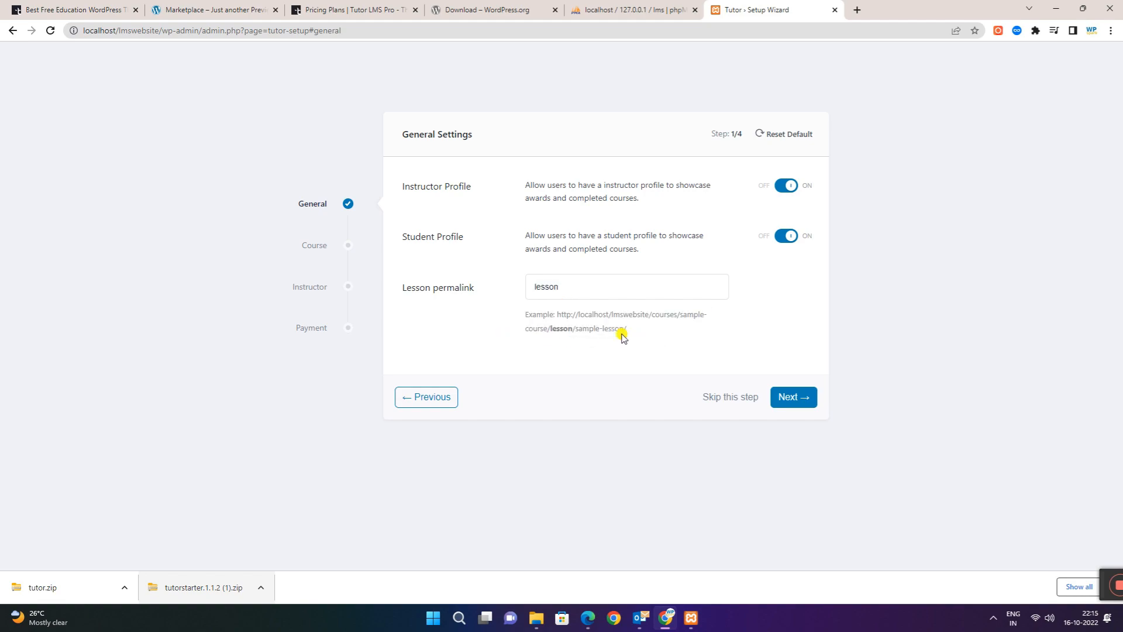
- Set the course listing to four courses per row, adjust the courses per page, and continue to the Instructor Settings
{"action": "left_click", "coordinate": [799, 397]}
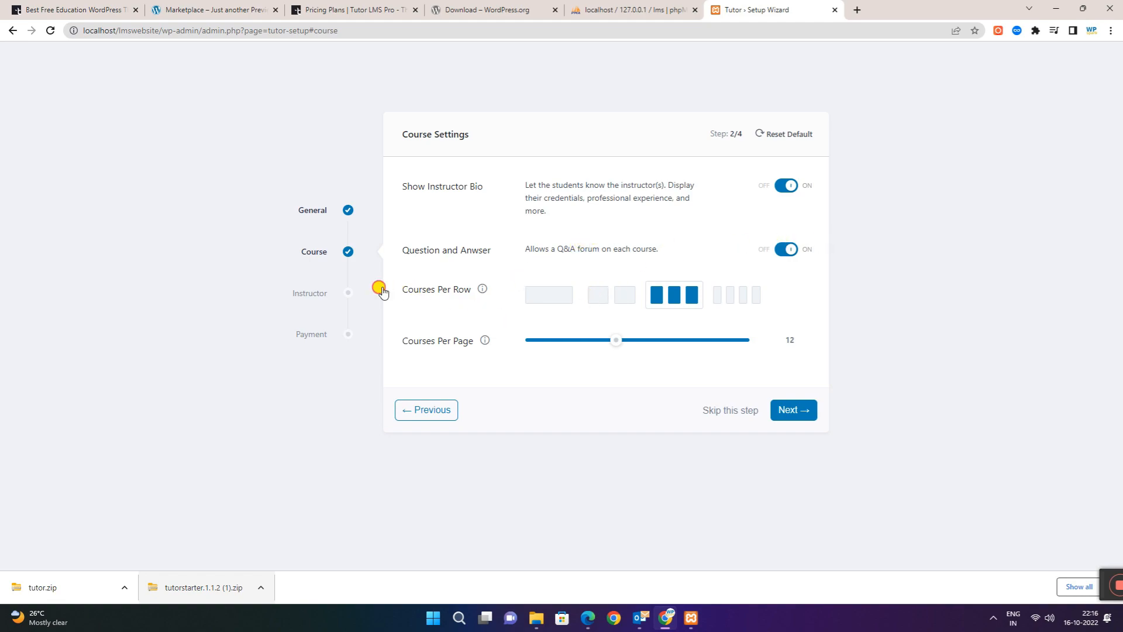
{"action": "left_click_drag", "start_coordinate": [381, 288], "coordinate": [437, 286]}
{"action": "left_click", "coordinate": [1024, 287]}
{"action": "left_click", "coordinate": [738, 294]}
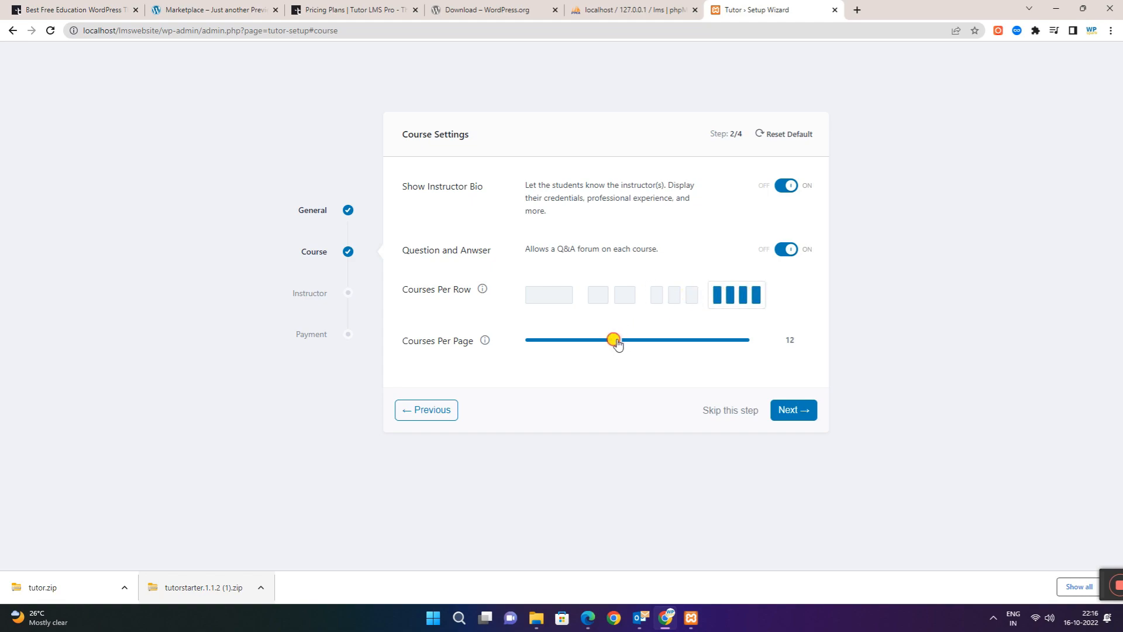
{"action": "left_click_drag", "start_coordinate": [619, 345], "coordinate": [661, 345]}
{"action": "left_click_drag", "start_coordinate": [677, 347], "coordinate": [588, 349]}
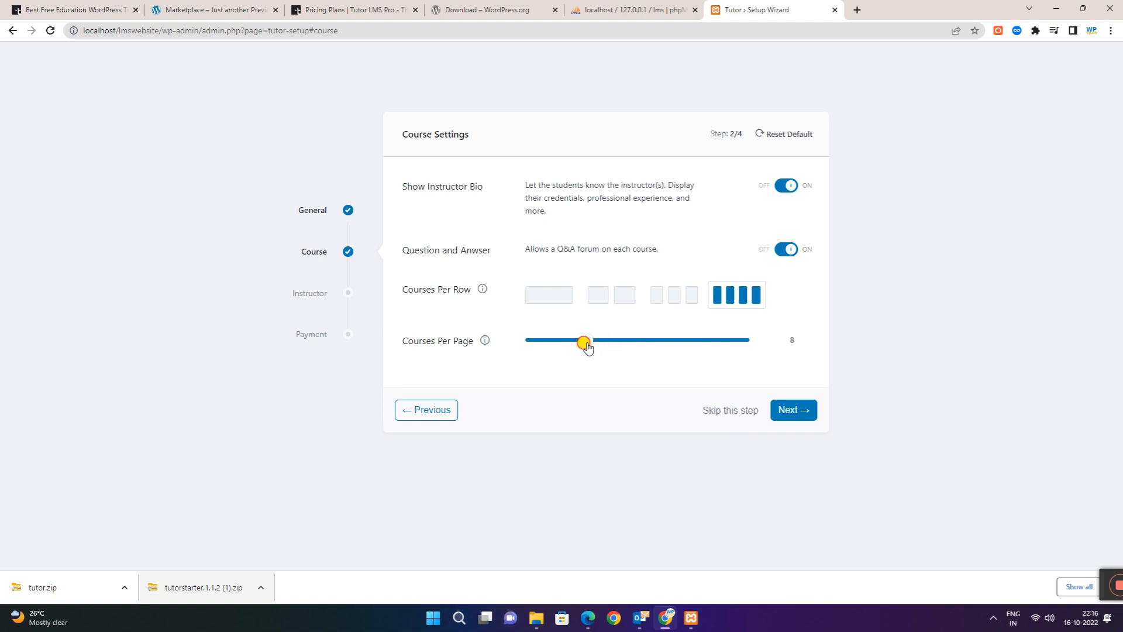
{"action": "left_click", "coordinate": [810, 410]}
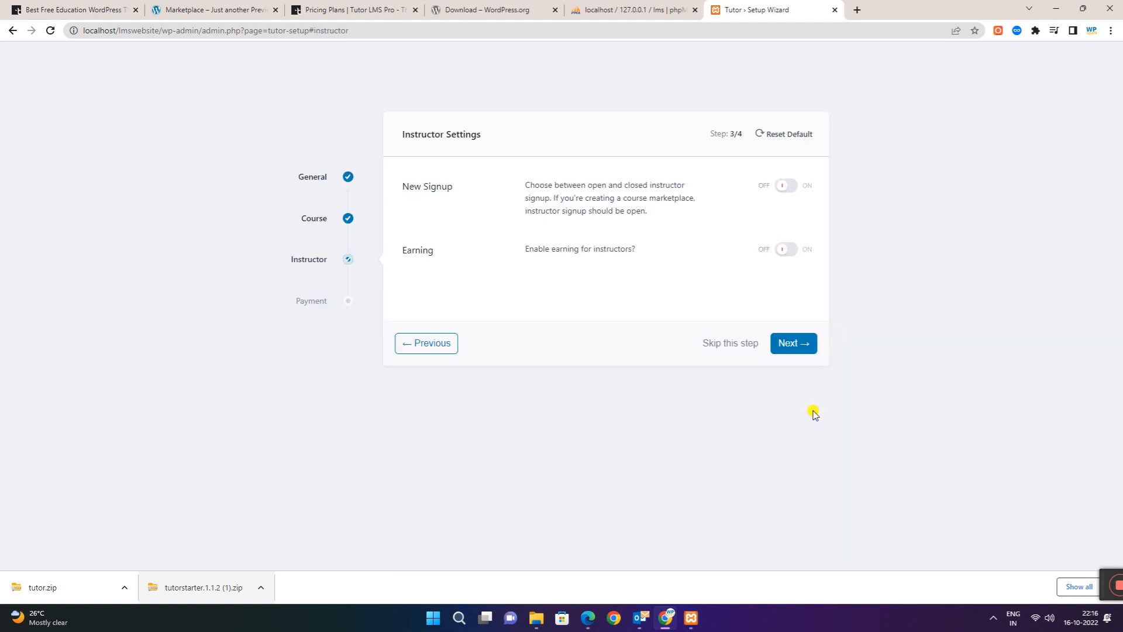
- Review the New Signup description and turn on open instructor signup
{"action": "left_click_drag", "start_coordinate": [396, 190], "coordinate": [635, 186]}
{"action": "left_click", "coordinate": [529, 184]}
{"action": "left_click", "coordinate": [461, 184]}
{"action": "left_click_drag", "start_coordinate": [462, 183], "coordinate": [395, 120]}
{"action": "left_click", "coordinate": [651, 192]}
{"action": "left_click_drag", "start_coordinate": [504, 188], "coordinate": [684, 183]}
{"action": "left_click", "coordinate": [520, 191]}
{"action": "left_click", "coordinate": [786, 186]}
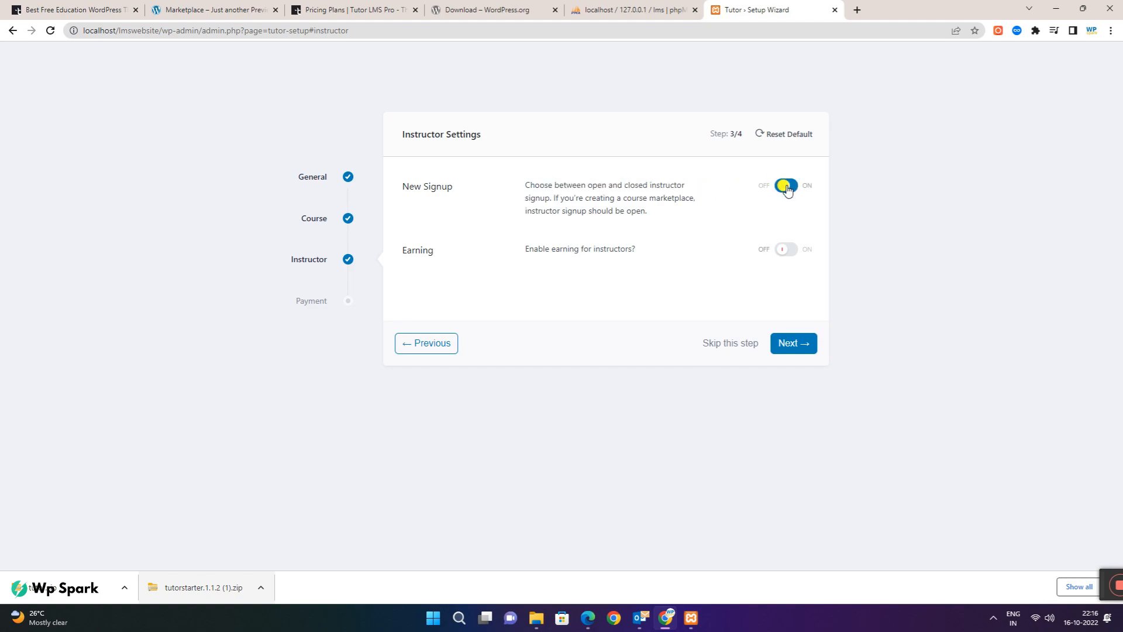
- Turn on Earning for instructors and continue to the Payment Settings
{"action": "left_click_drag", "start_coordinate": [399, 183], "coordinate": [823, 183]}
{"action": "left_click", "coordinate": [886, 193]}
{"action": "left_click_drag", "start_coordinate": [397, 251], "coordinate": [780, 251]}
{"action": "left_click", "coordinate": [786, 250]}
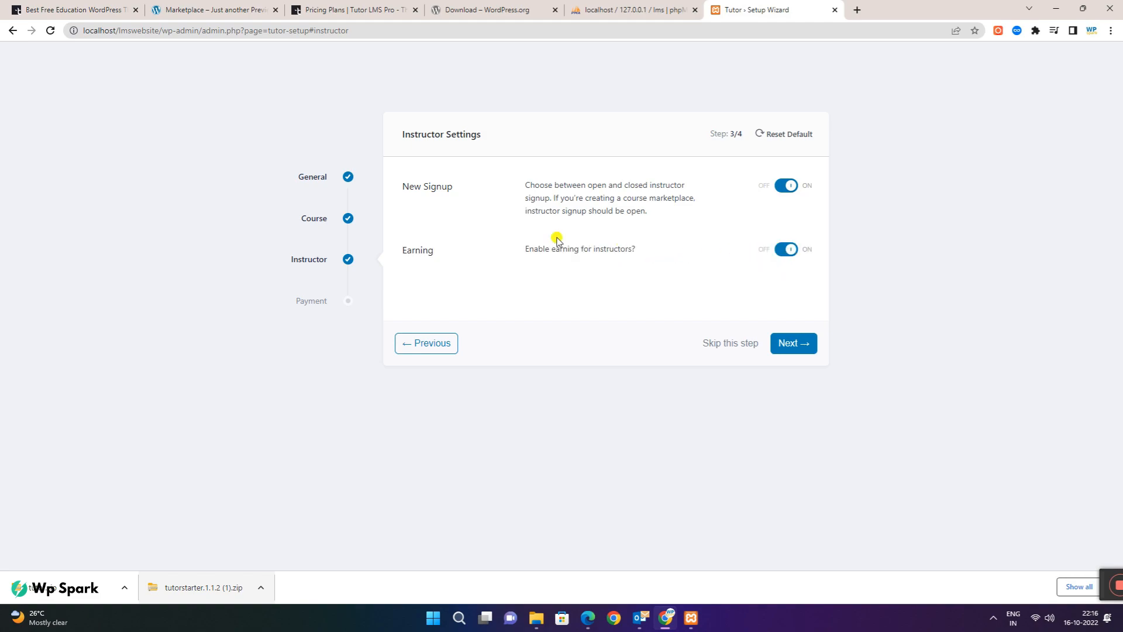
{"action": "left_click_drag", "start_coordinate": [497, 244], "coordinate": [526, 244]}
{"action": "left_click", "coordinate": [654, 250]}
{"action": "left_click_drag", "start_coordinate": [654, 250], "coordinate": [518, 258]}
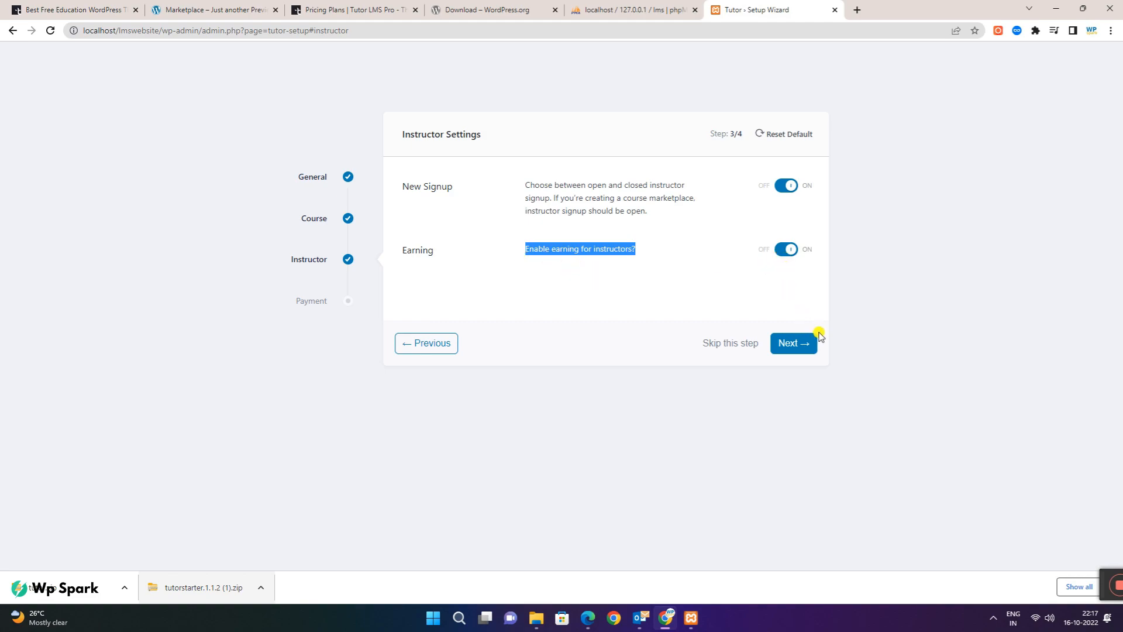
{"action": "left_click", "coordinate": [798, 345]}
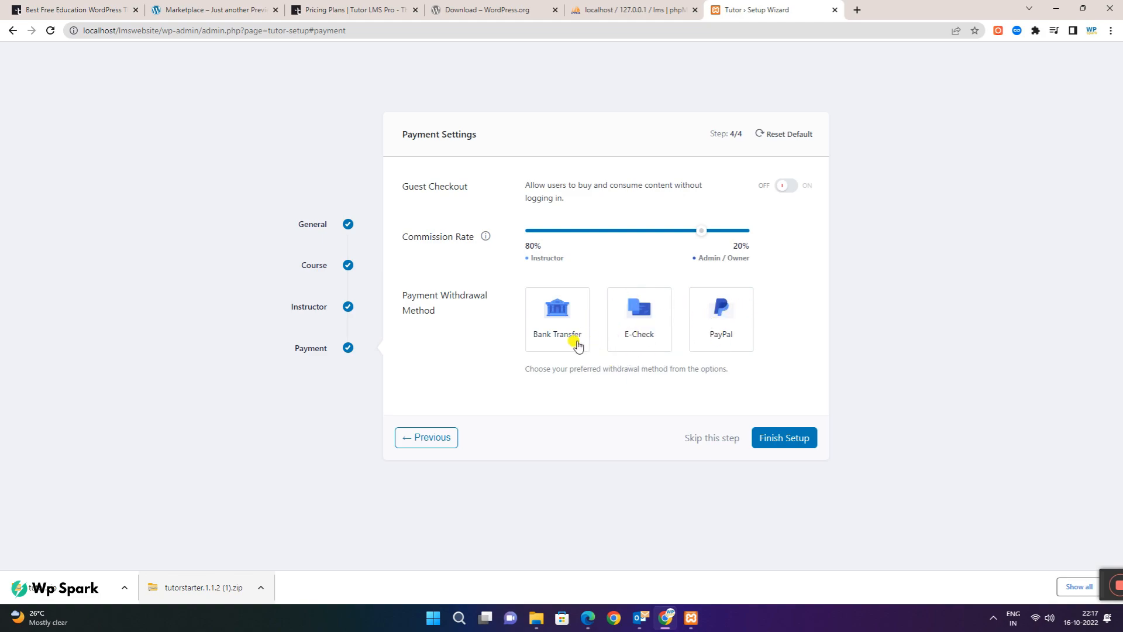
- Choose Bank Transfer and PayPal as payment withdrawal methods and finish the Tutor setup
{"action": "left_click", "coordinate": [561, 319]}
{"action": "left_click", "coordinate": [722, 315]}
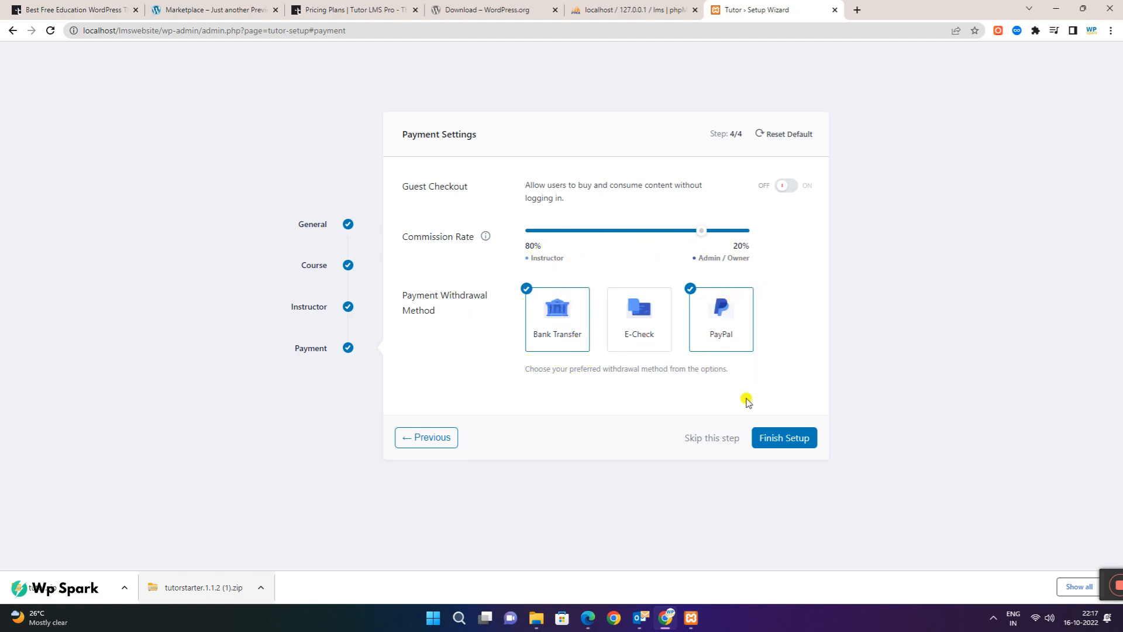
{"action": "left_click_drag", "start_coordinate": [484, 176], "coordinate": [780, 181]}
{"action": "left_click", "coordinate": [830, 231]}
{"action": "left_click", "coordinate": [783, 437]}
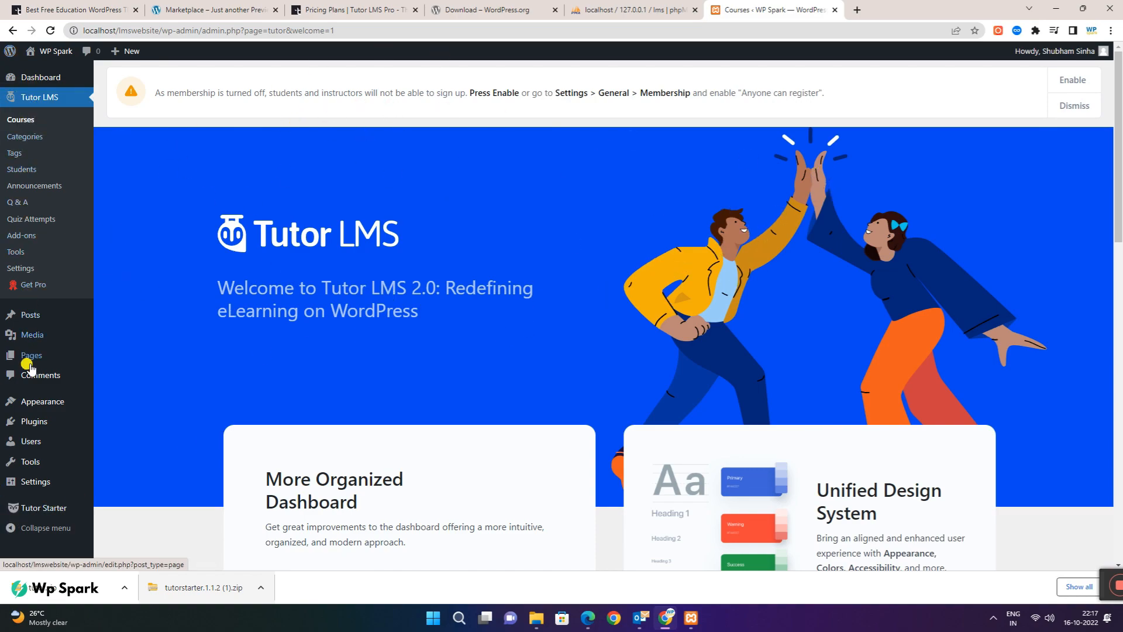
- Enable the "Anyone can register" membership option in the WordPress General Settings and save the changes
{"action": "left_click", "coordinate": [37, 484]}
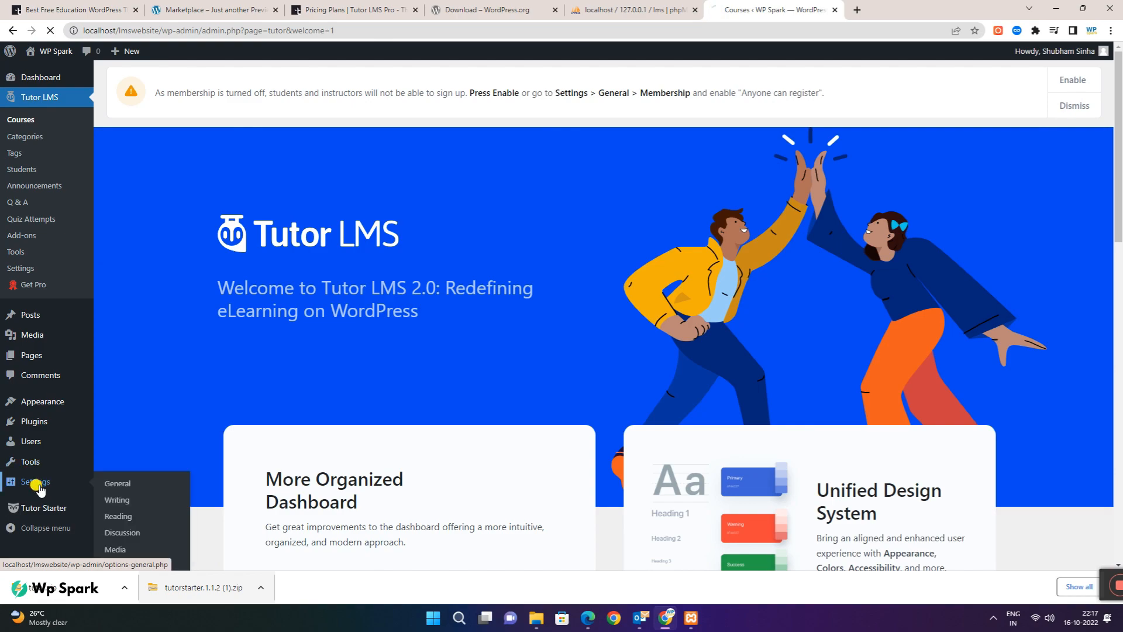
{"action": "scroll", "coordinate": [129, 139], "scroll_direction": "down", "scroll_amount": 2}
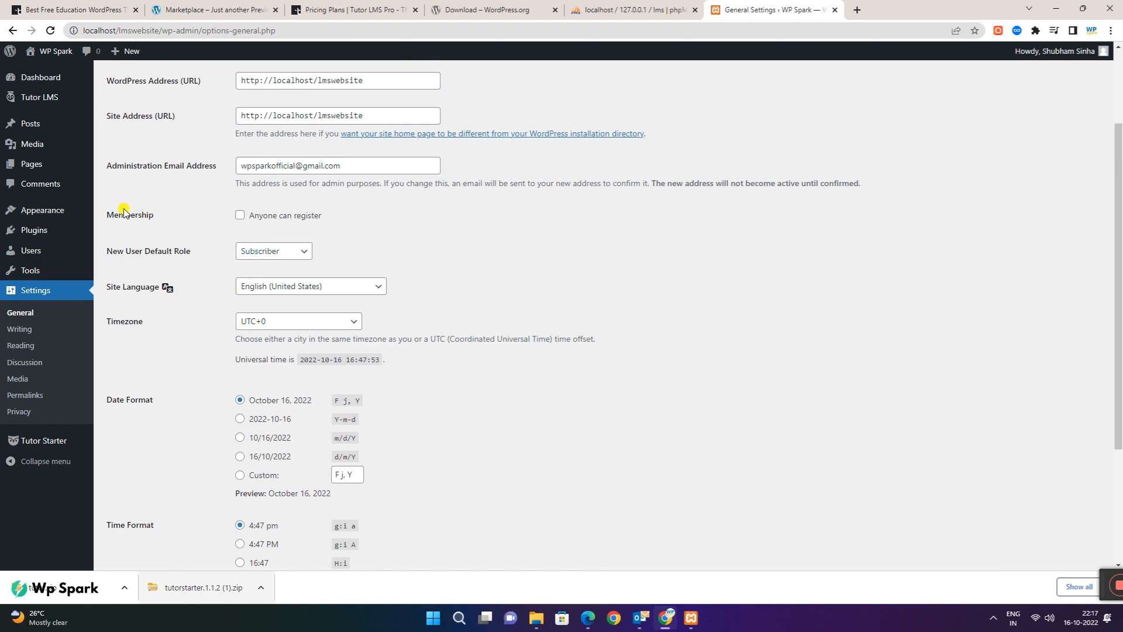
{"action": "left_click_drag", "start_coordinate": [105, 216], "coordinate": [184, 214]}
{"action": "left_click", "coordinate": [432, 214]}
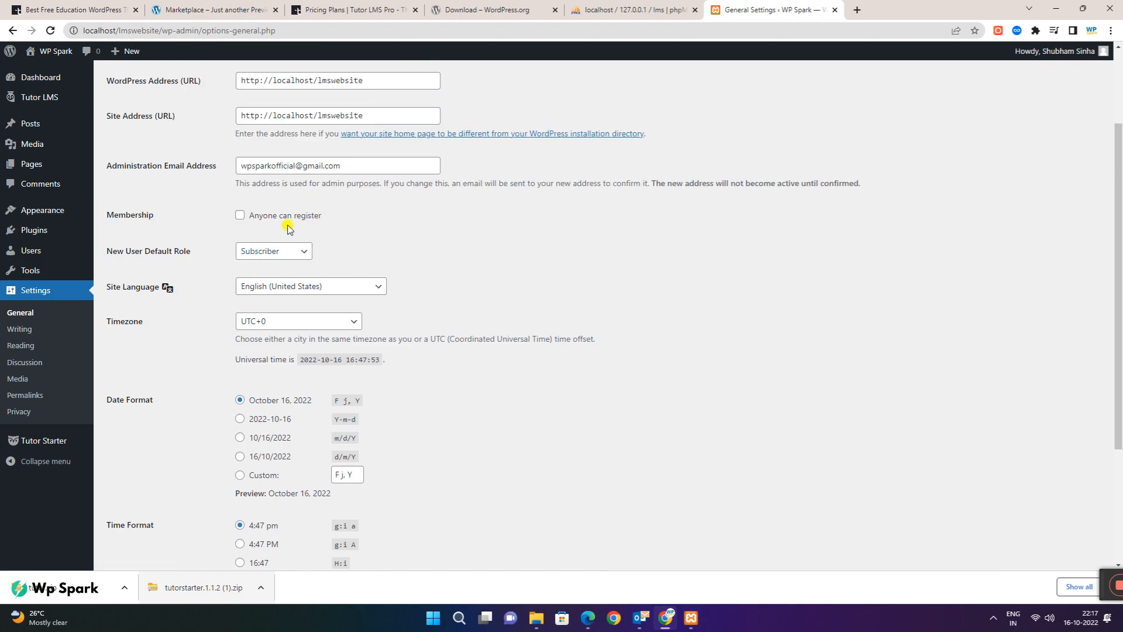
{"action": "left_click", "coordinate": [238, 217]}
{"action": "scroll", "coordinate": [266, 229], "scroll_direction": "down", "scroll_amount": 3}
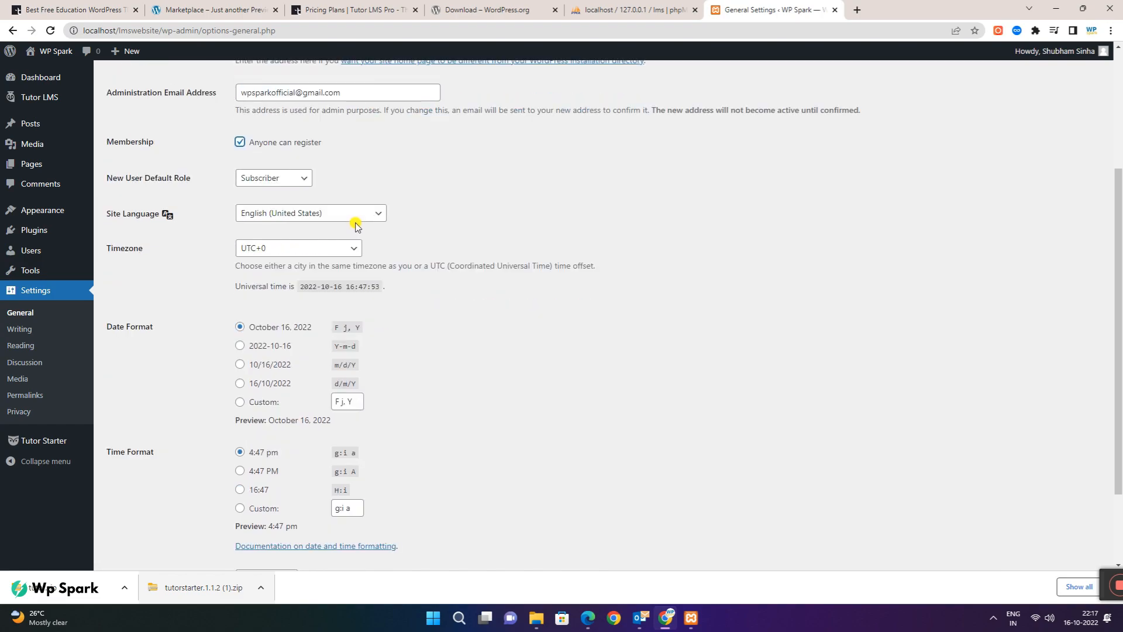
{"action": "left_click", "coordinate": [123, 512]}
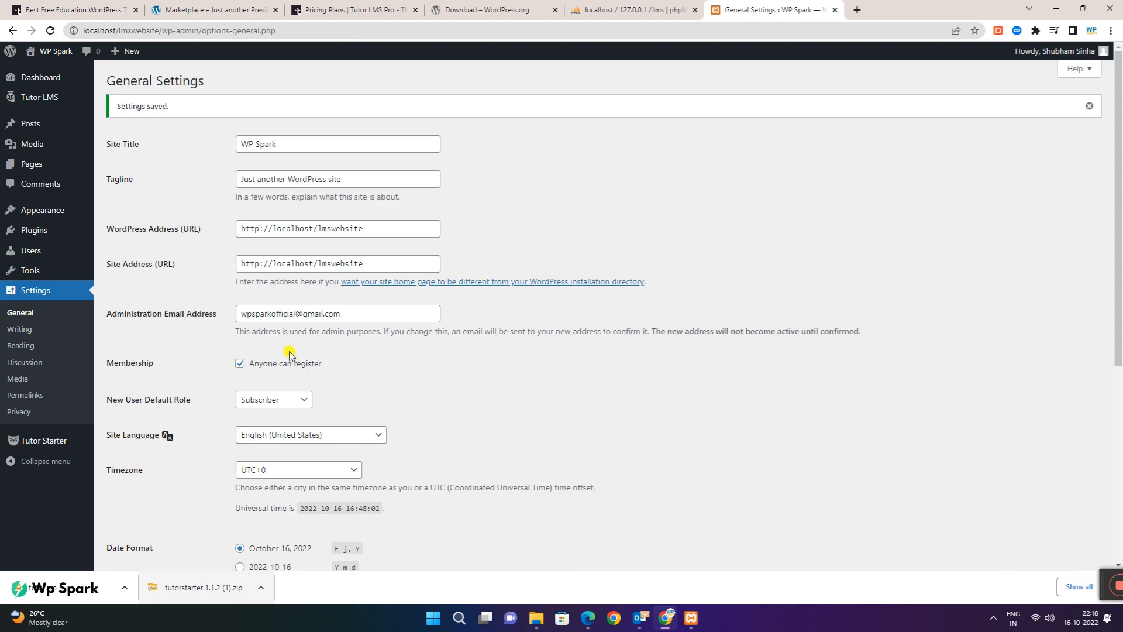
- Find the WooCommerce plugin by searching "woocommerce", then install and activate it
{"action": "mouse_move", "coordinate": [34, 230]}
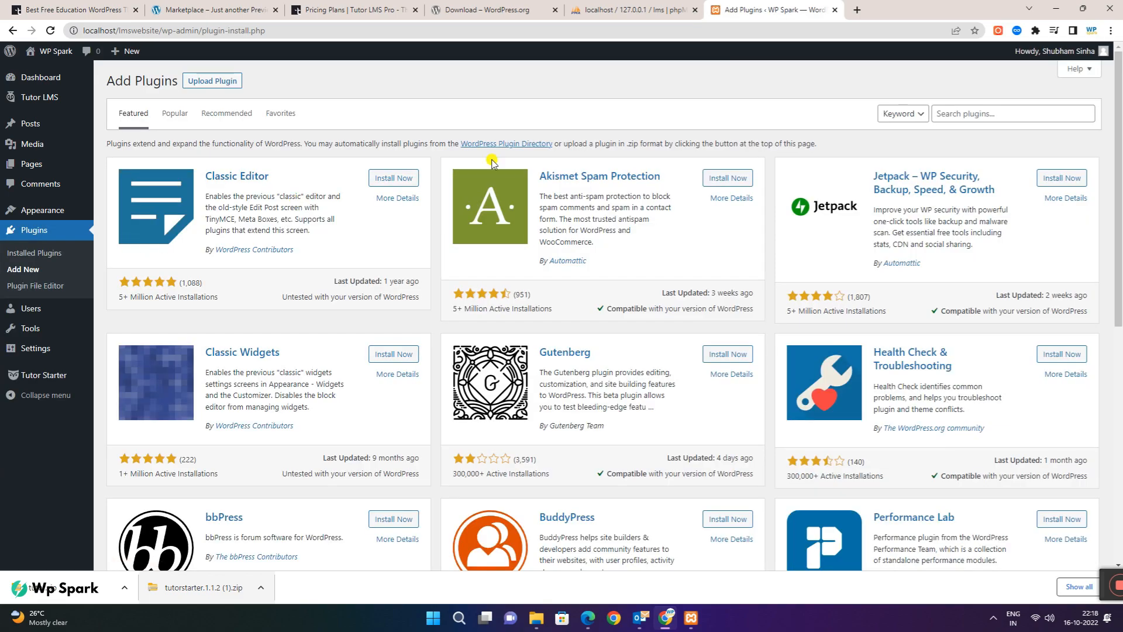
{"action": "left_click", "coordinate": [992, 113]}
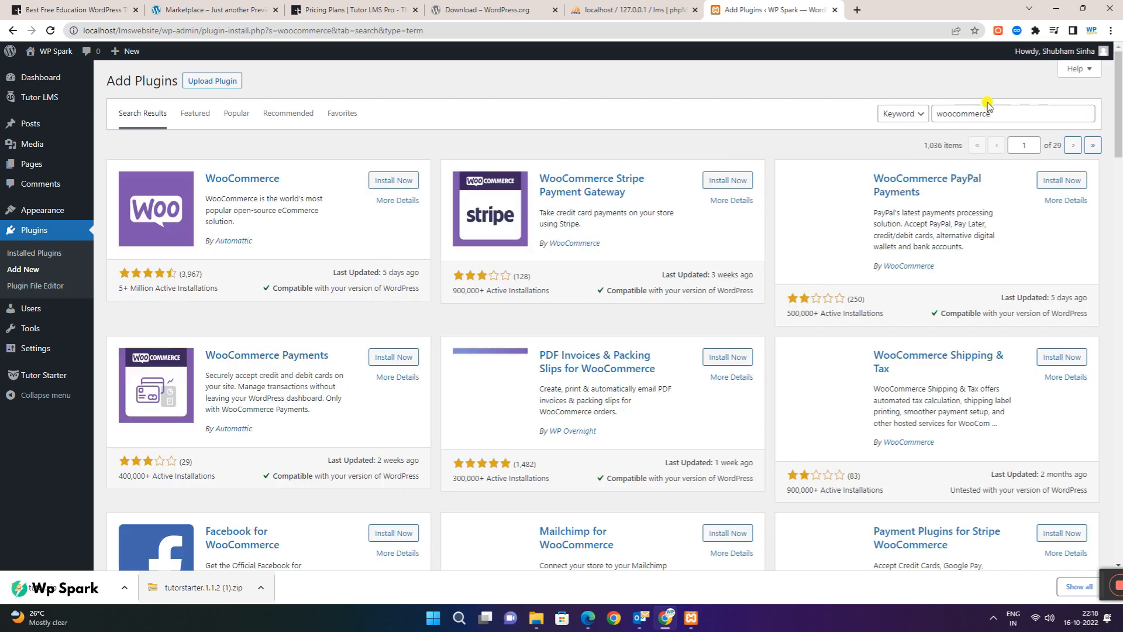
{"action": "left_click", "coordinate": [401, 183]}
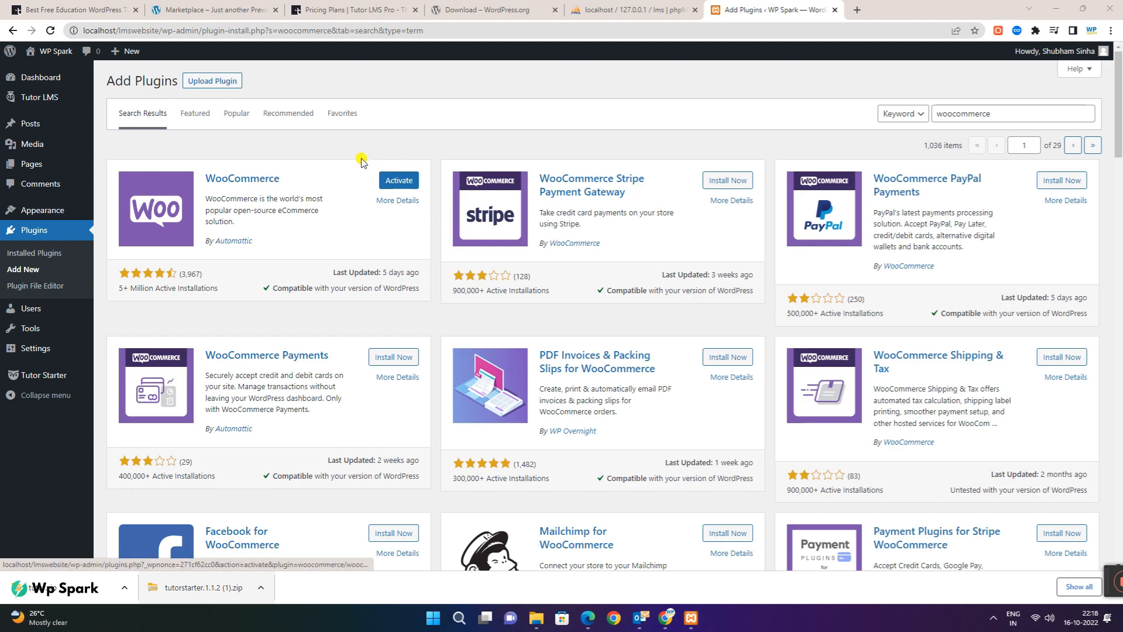
{"action": "left_click", "coordinate": [398, 181]}
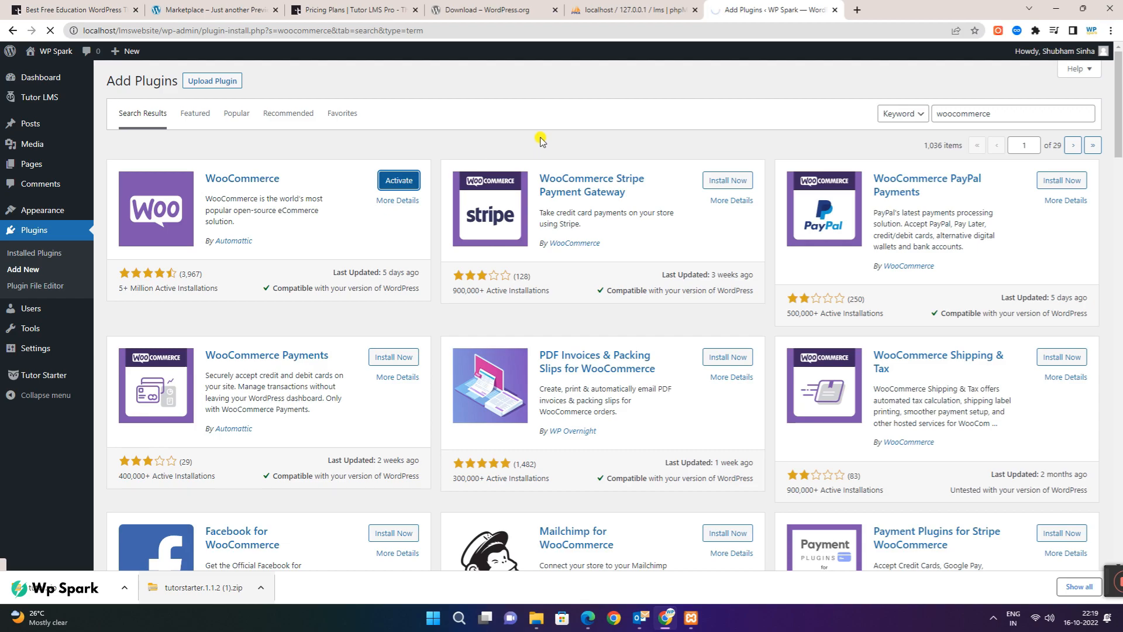
{"action": "scroll", "coordinate": [543, 140], "scroll_direction": "down", "scroll_amount": 7}
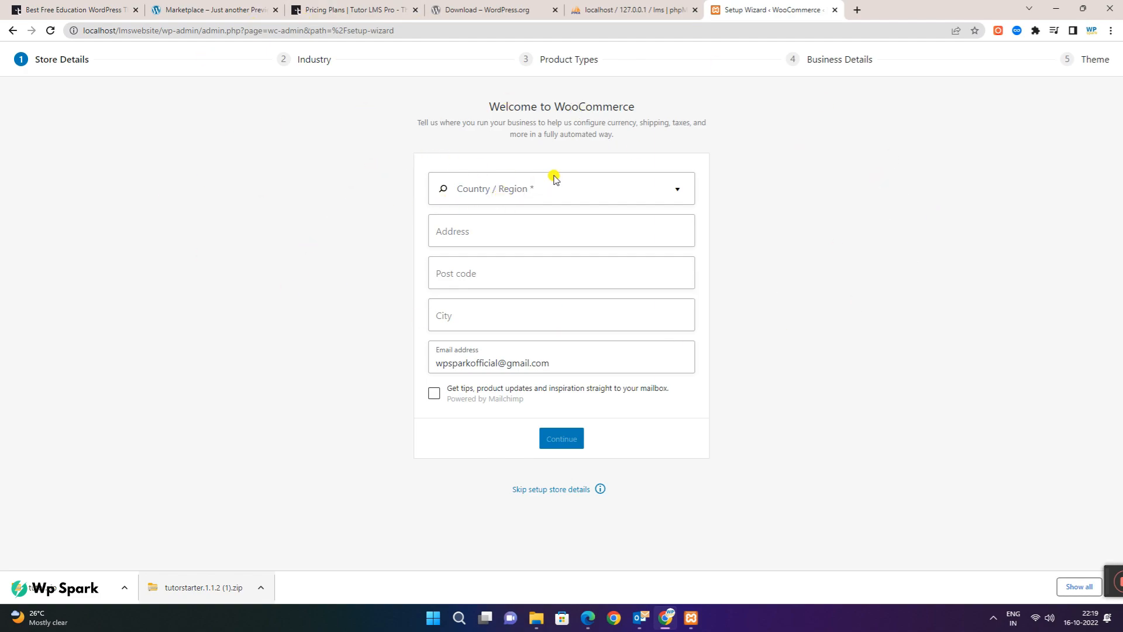
- Set the store's country/region to India — Jharkhand and fill in its street address, postal code and city
{"action": "left_click", "coordinate": [517, 184]}
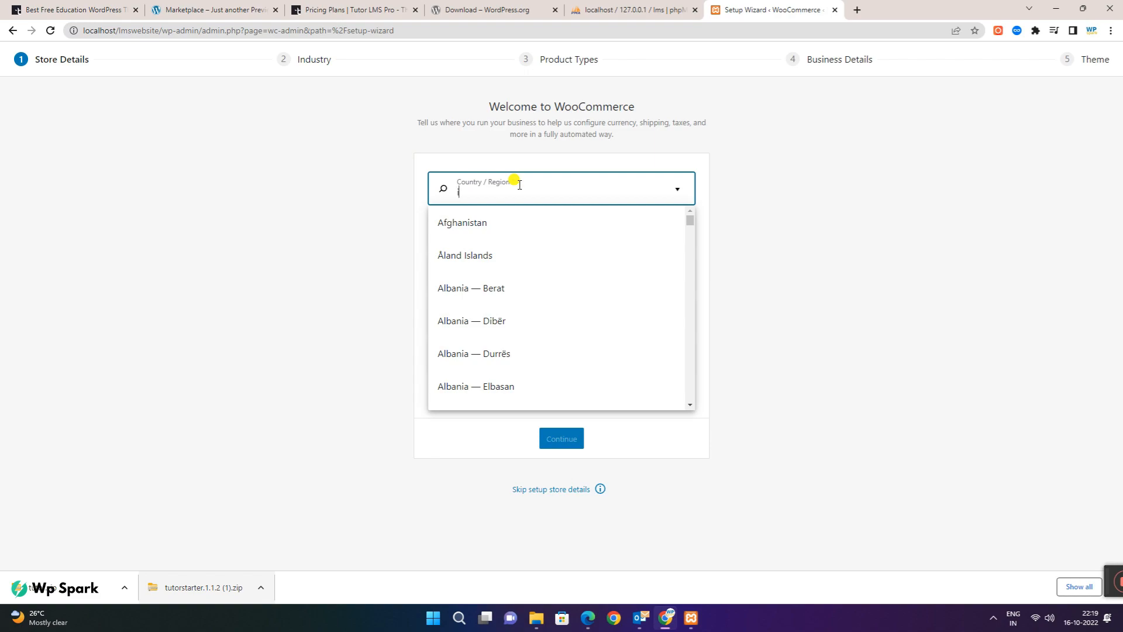
{"action": "type", "text": "jhart"}
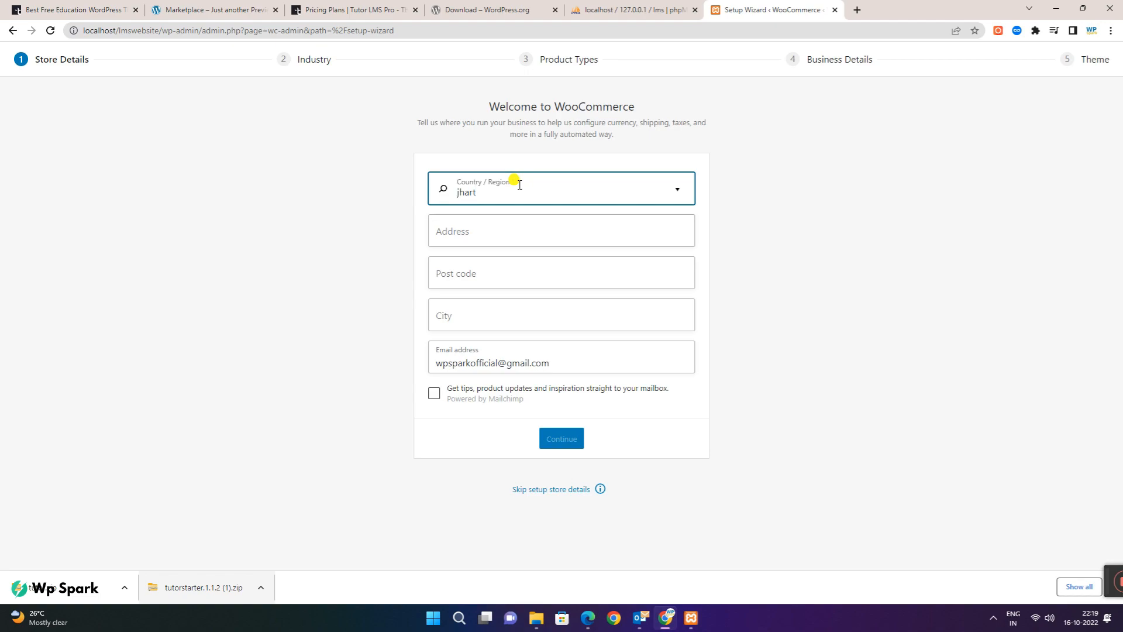
{"action": "left_click", "coordinate": [519, 217]}
{"action": "left_click", "coordinate": [489, 229]}
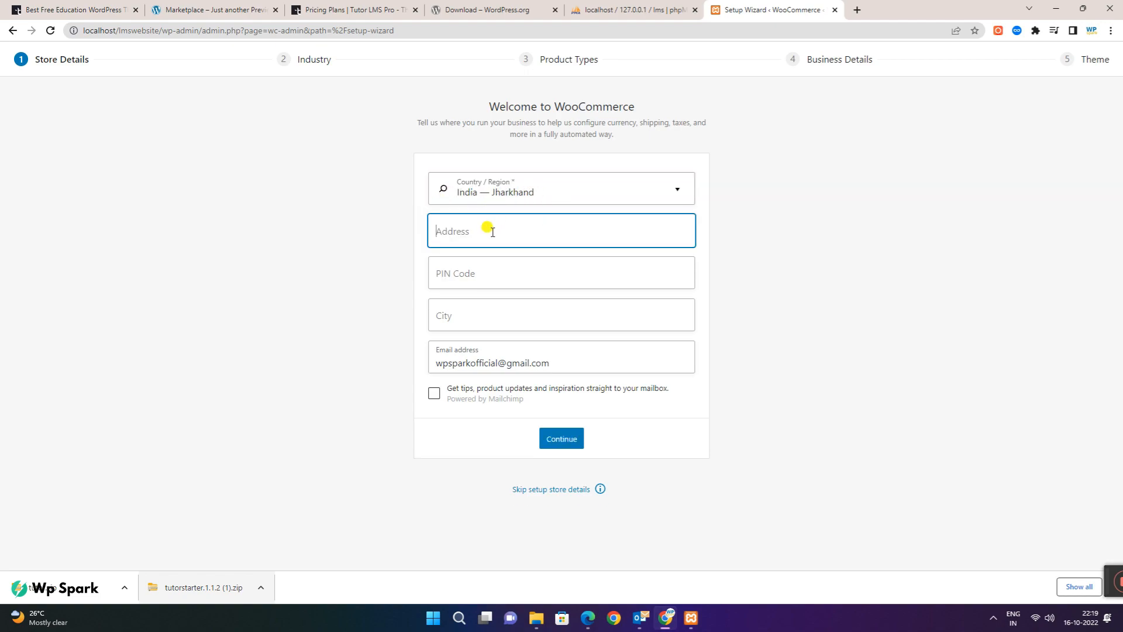
{"action": "key", "text": "Tab"}
{"action": "type", "text": "834001"}
{"action": "key", "text": "Tab"}
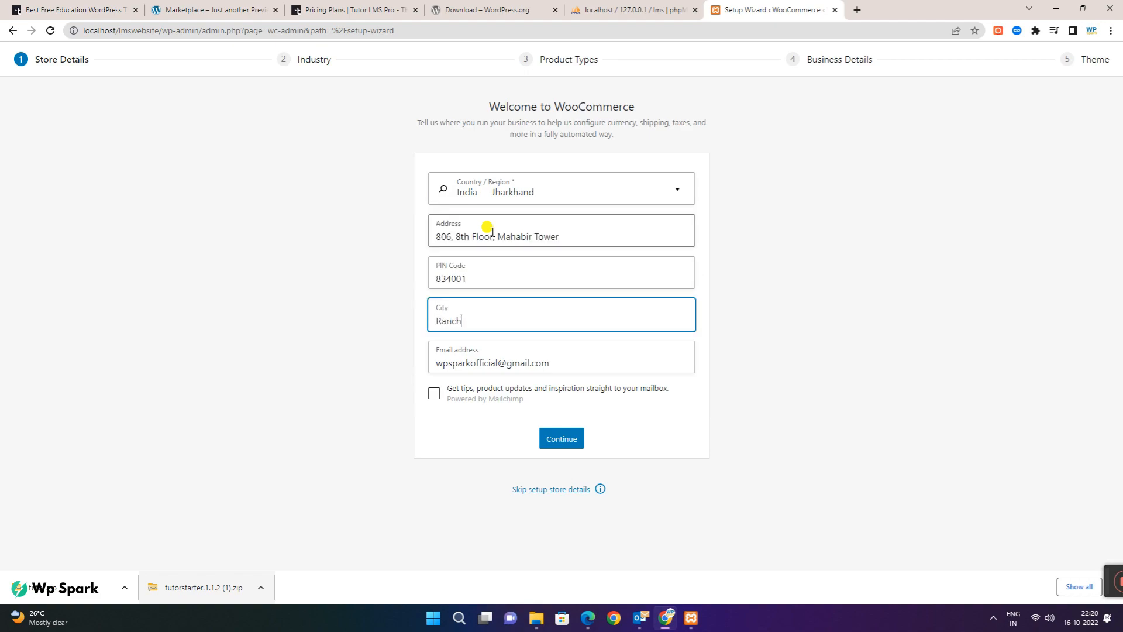
- Submit the store details with usage tracking allowed and set the store's industry to Education and learning
{"action": "left_click", "coordinate": [570, 438]}
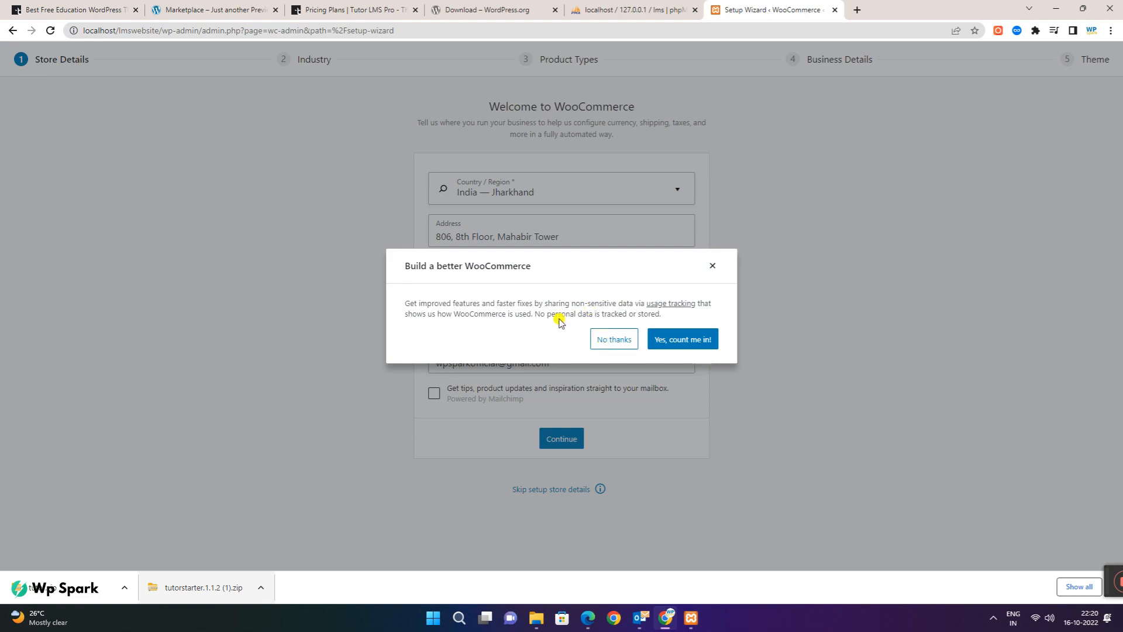
{"action": "left_click", "coordinate": [652, 340]}
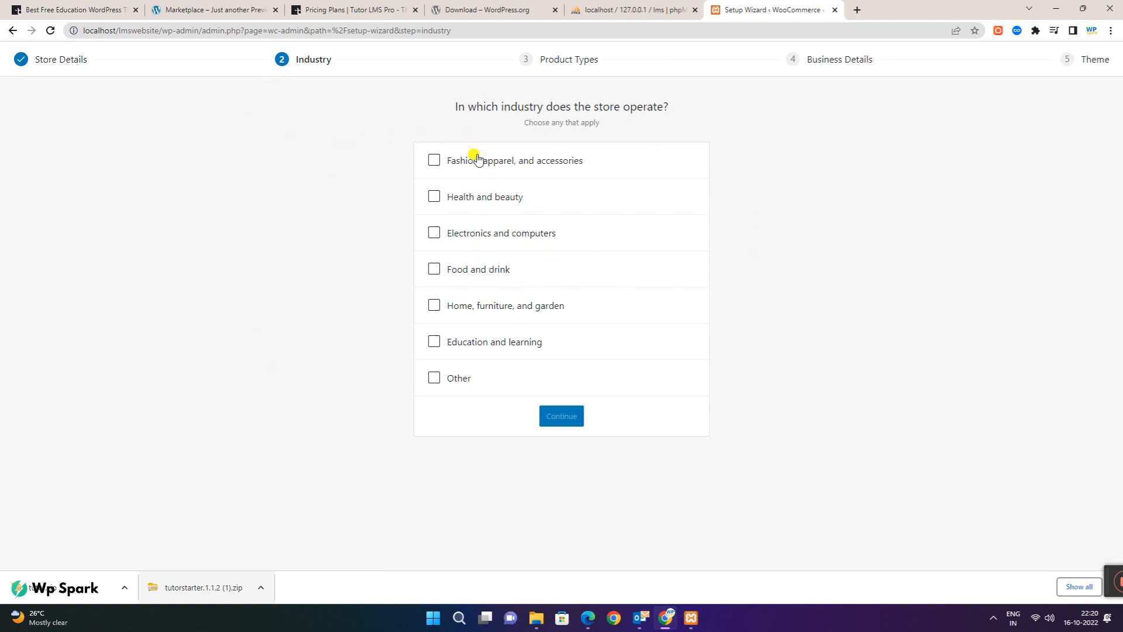
{"action": "left_click", "coordinate": [487, 346]}
{"action": "left_click", "coordinate": [570, 416]}
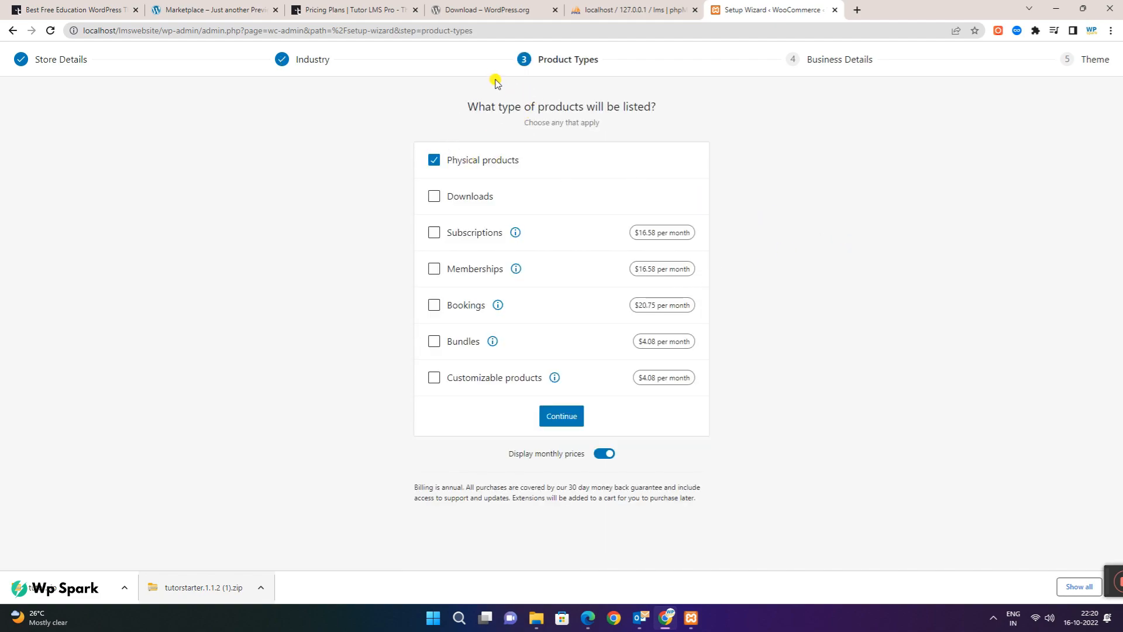
{"action": "left_click_drag", "start_coordinate": [508, 62], "coordinate": [593, 59]}
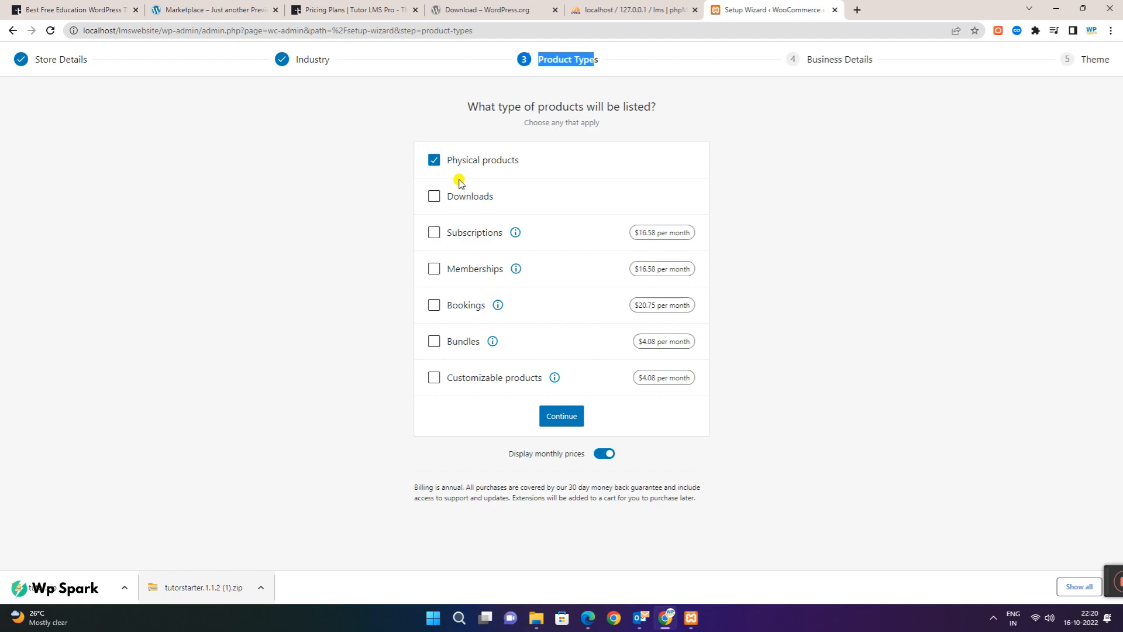
{"action": "left_click", "coordinate": [558, 423]}
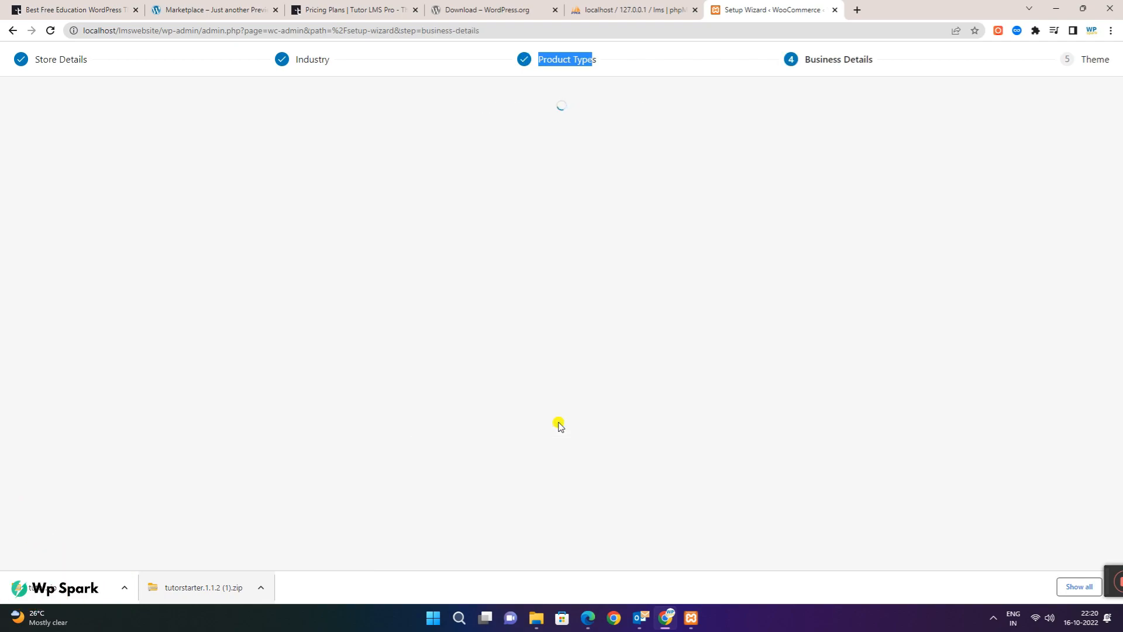
{"action": "left_click", "coordinate": [532, 58]}
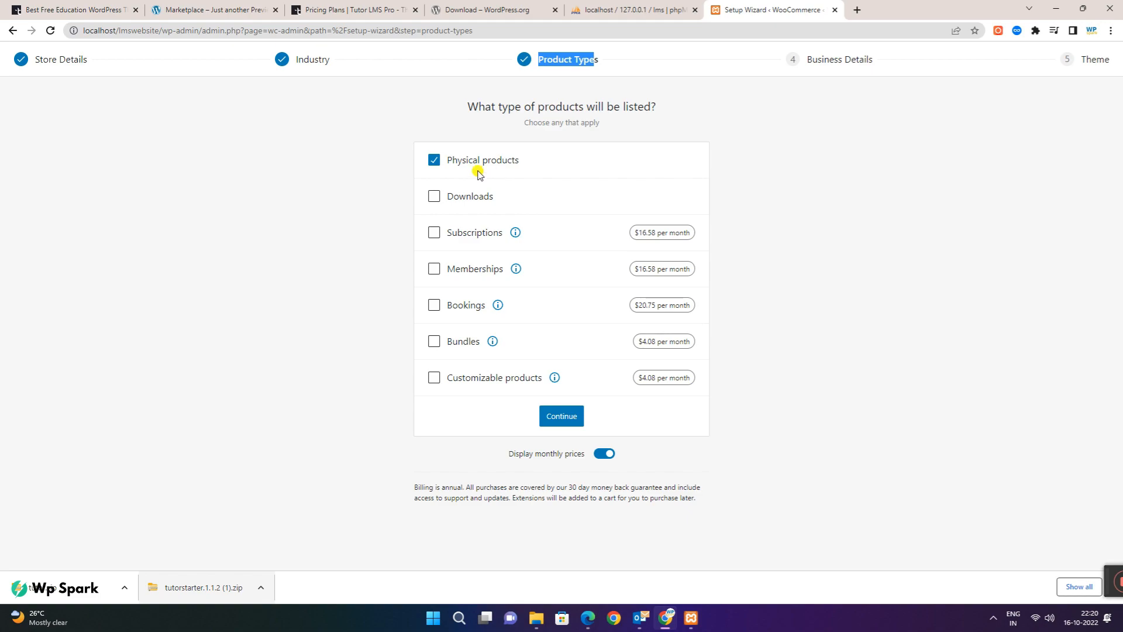
{"action": "left_click", "coordinate": [433, 160]}
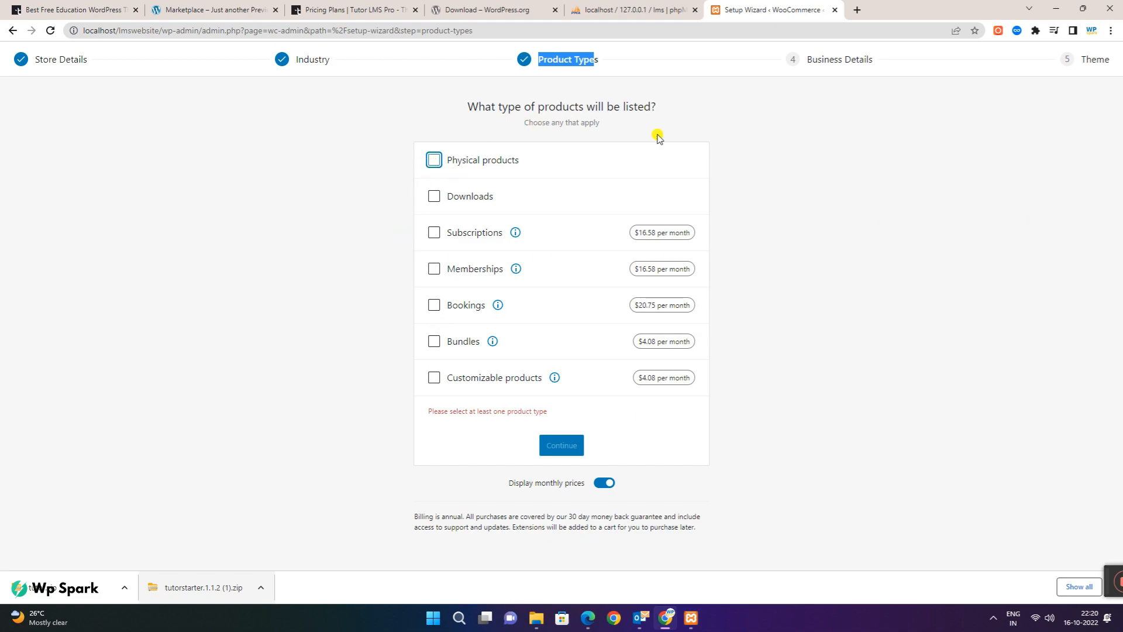
{"action": "left_click", "coordinate": [434, 162]}
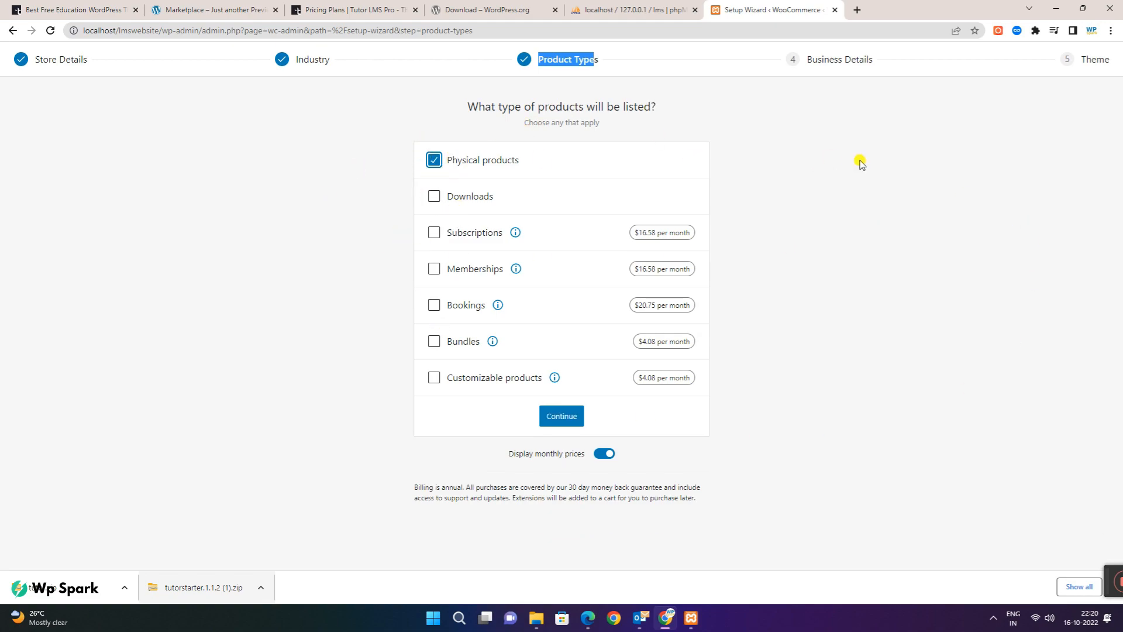
- Replace Physical products with Downloads as the listed product type and continue to the Business Details
{"action": "left_click", "coordinate": [434, 160]}
{"action": "left_click", "coordinate": [434, 196]}
{"action": "left_click", "coordinate": [563, 416]}
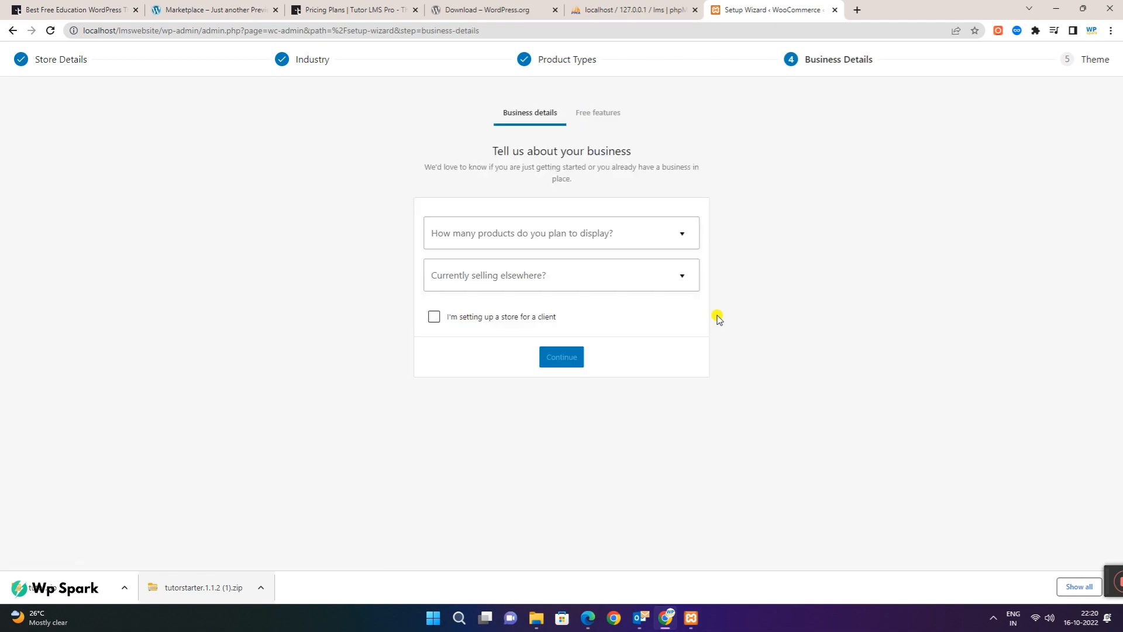
- Set the planned number of products to 11 - 100, answer No to selling elsewhere, and continue to the free features
{"action": "left_click", "coordinate": [546, 234]}
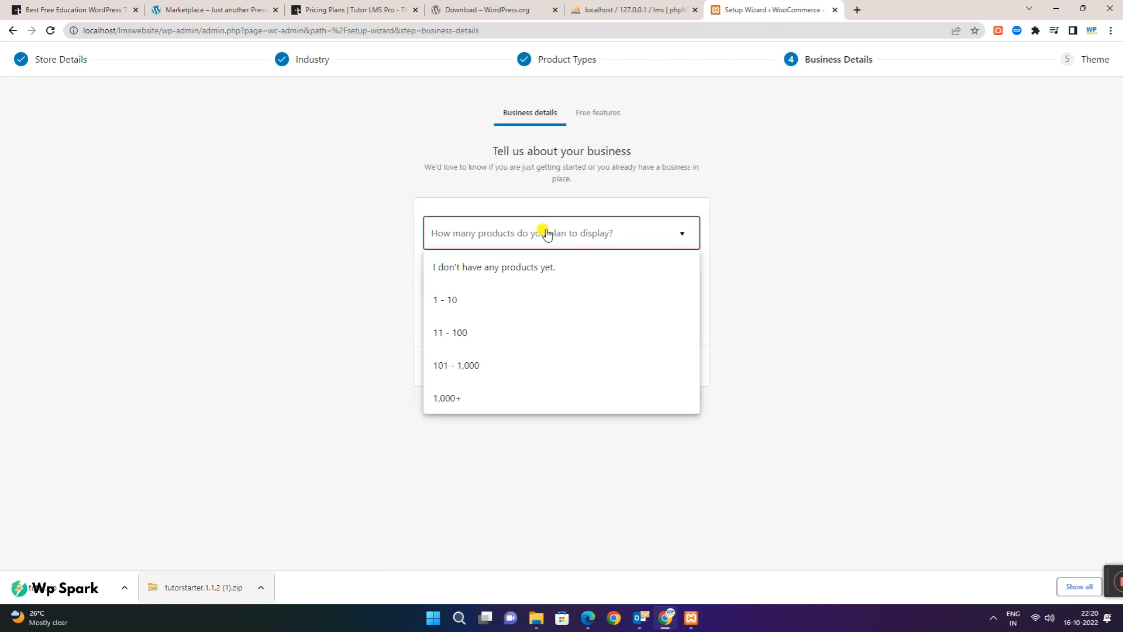
{"action": "left_click", "coordinate": [477, 340]}
{"action": "left_click", "coordinate": [555, 276]}
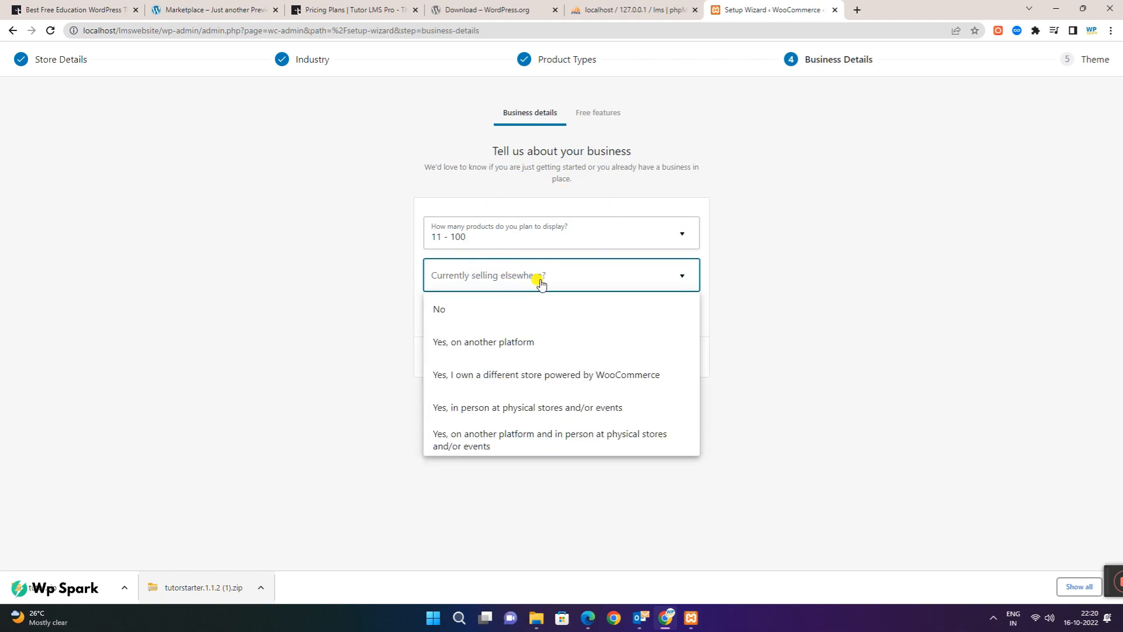
{"action": "left_click", "coordinate": [383, 307]}
{"action": "left_click", "coordinate": [539, 281]}
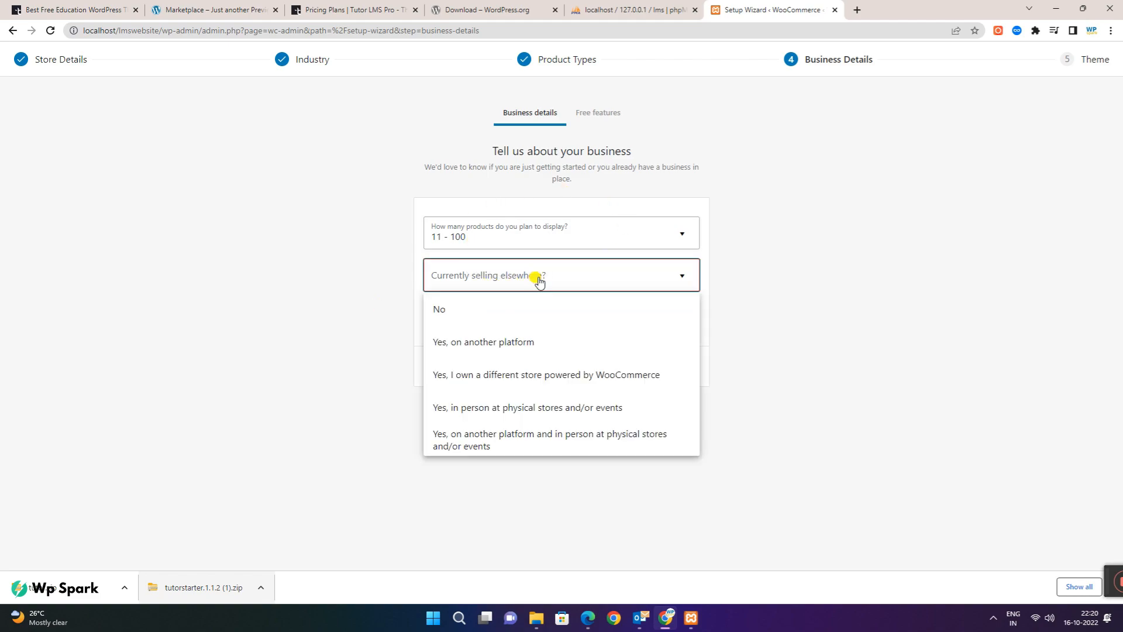
{"action": "left_click", "coordinate": [443, 307]}
{"action": "left_click", "coordinate": [500, 317]}
{"action": "left_click", "coordinate": [499, 311]}
{"action": "left_click", "coordinate": [542, 362]}
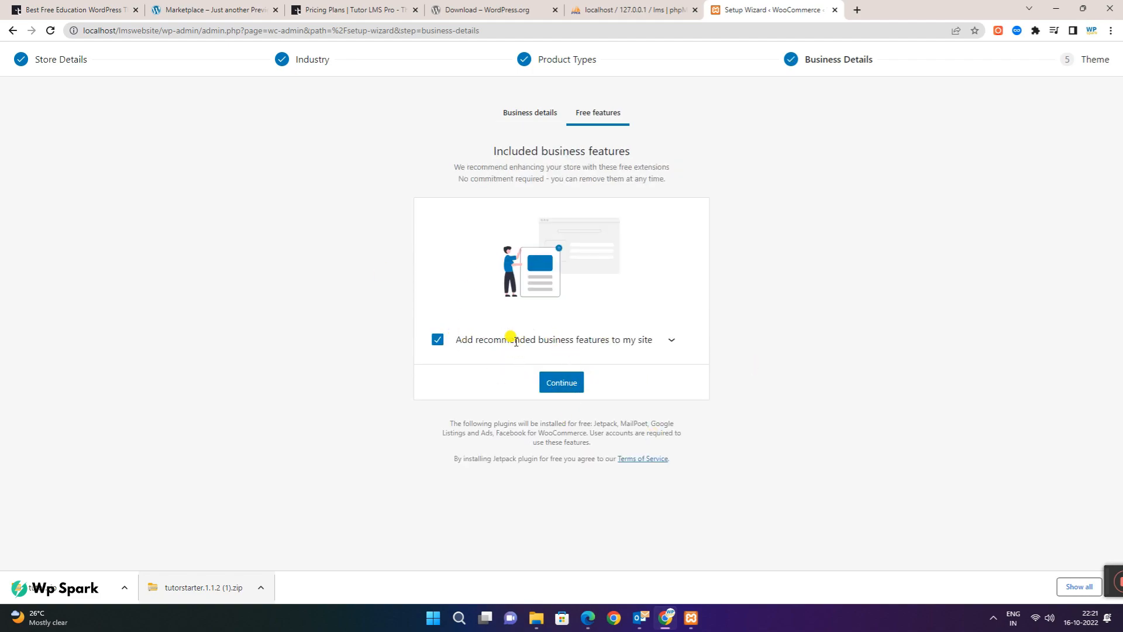
- Exclude the recommended business features from the store setup and continue to the theme choice
{"action": "left_click", "coordinate": [671, 341]}
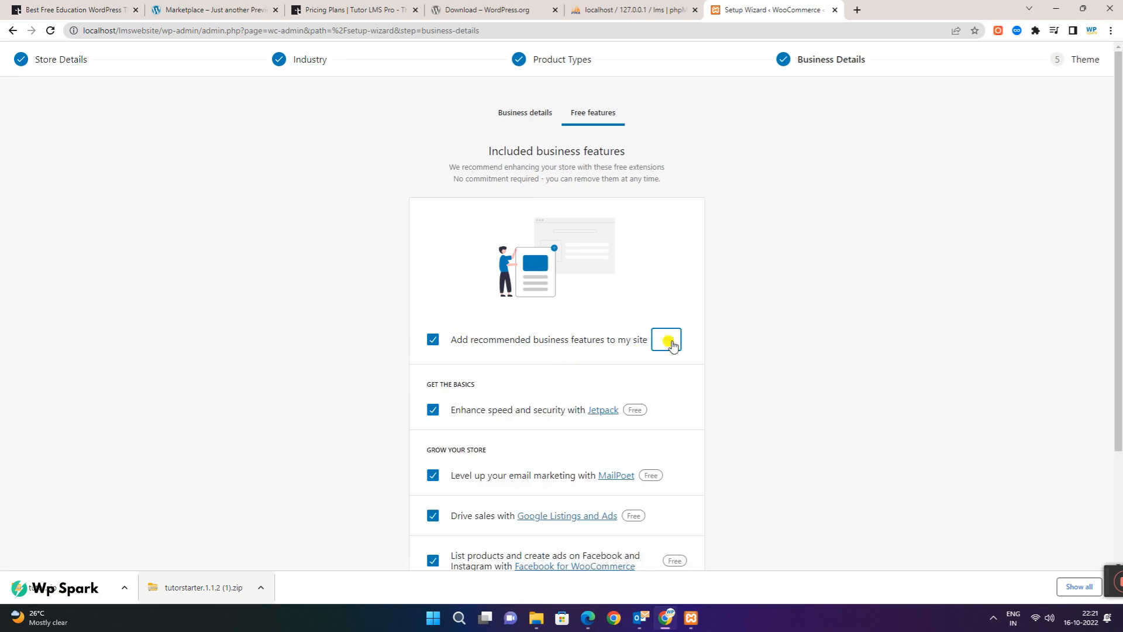
{"action": "left_click", "coordinate": [672, 342]}
{"action": "left_click", "coordinate": [435, 342]}
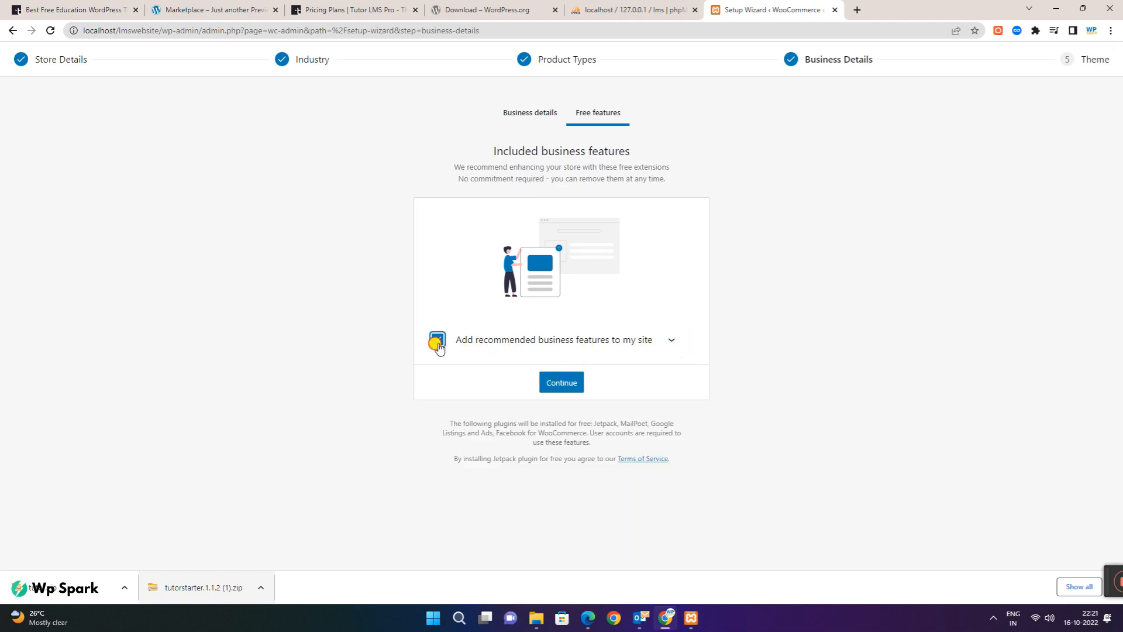
{"action": "left_click", "coordinate": [437, 342]}
{"action": "left_click", "coordinate": [437, 343]}
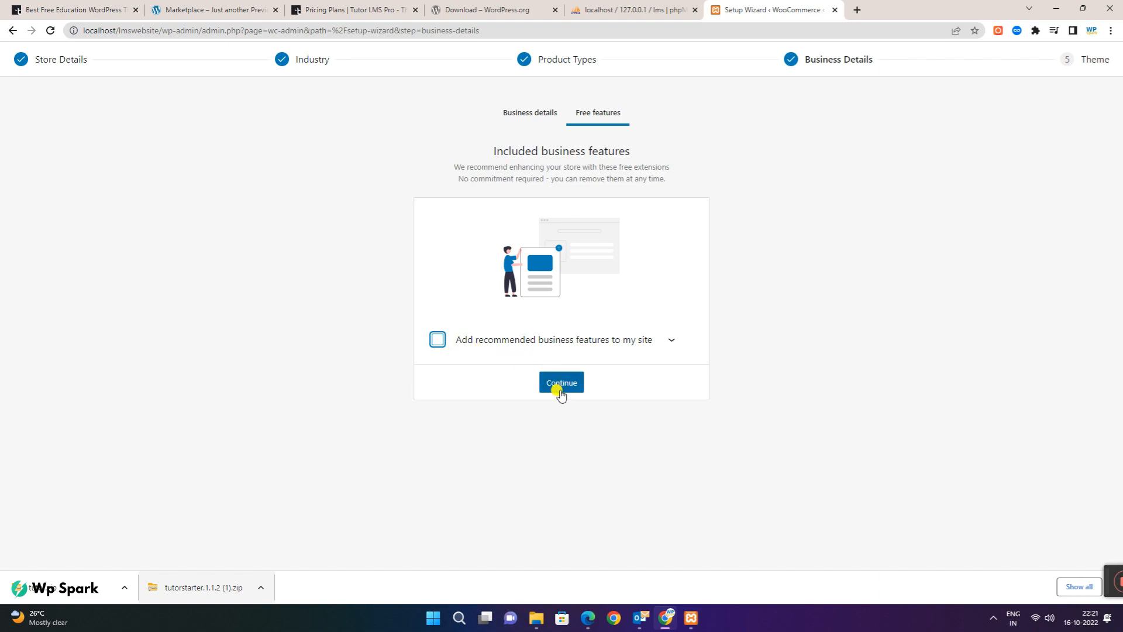
{"action": "left_click", "coordinate": [557, 380]}
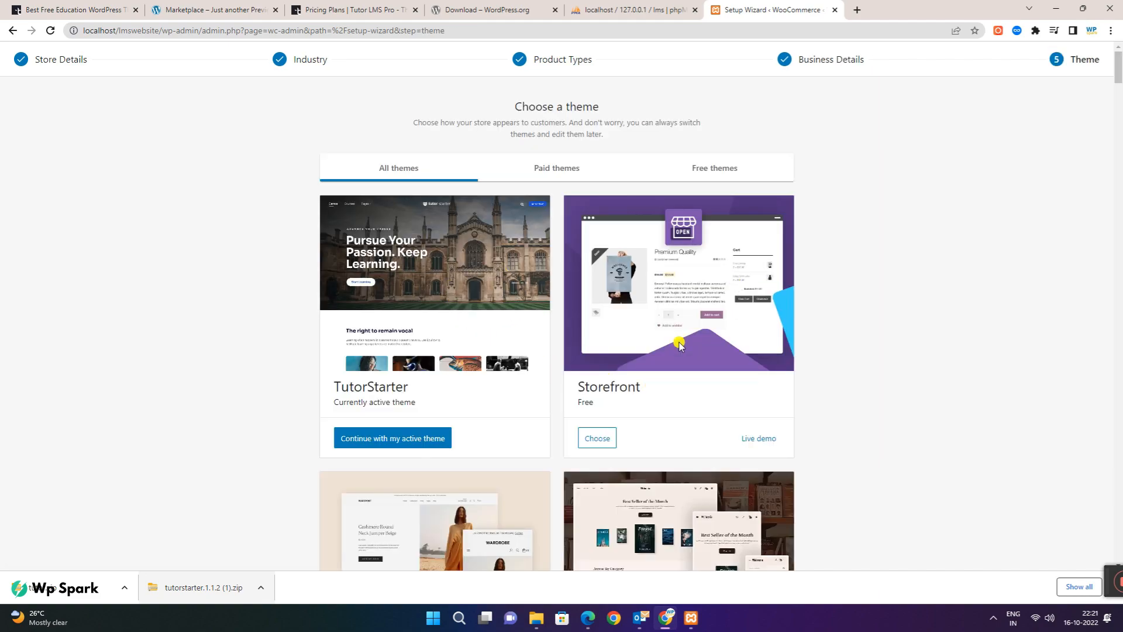
- Keep TutorStarter as the store's active theme and finish the setup wizard
{"action": "scroll", "coordinate": [827, 403], "scroll_direction": "down", "scroll_amount": 3}
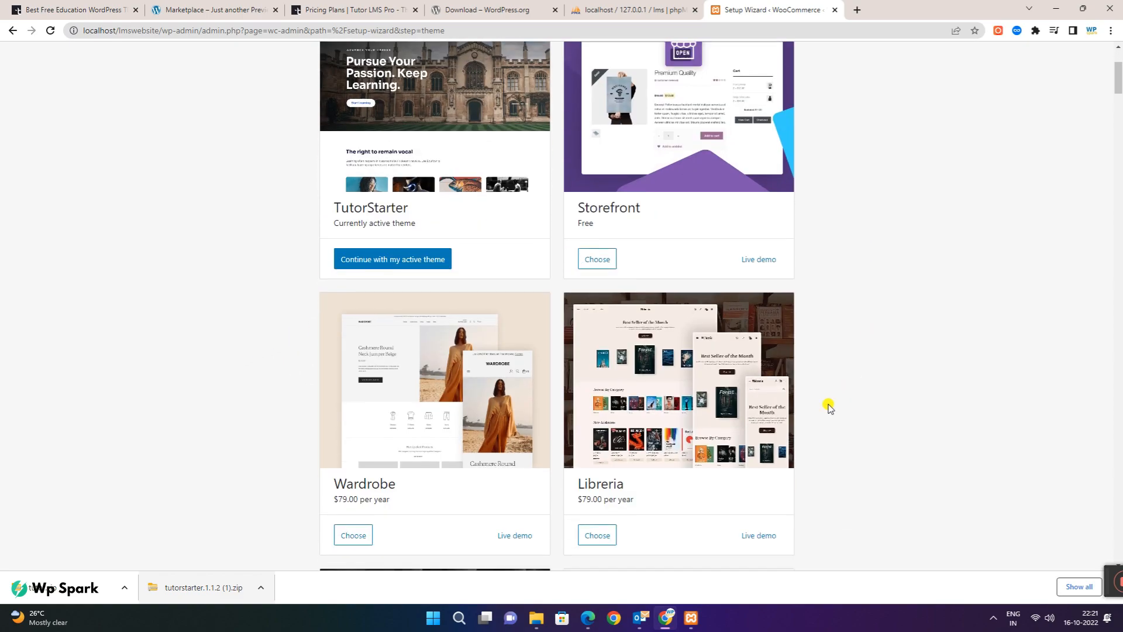
{"action": "scroll", "coordinate": [819, 421], "scroll_direction": "up", "scroll_amount": 3}
{"action": "left_click_drag", "start_coordinate": [331, 396], "coordinate": [445, 400]}
{"action": "left_click", "coordinate": [288, 401]}
{"action": "left_click_drag", "start_coordinate": [331, 387], "coordinate": [412, 388]}
{"action": "left_click_drag", "start_coordinate": [328, 388], "coordinate": [408, 387]}
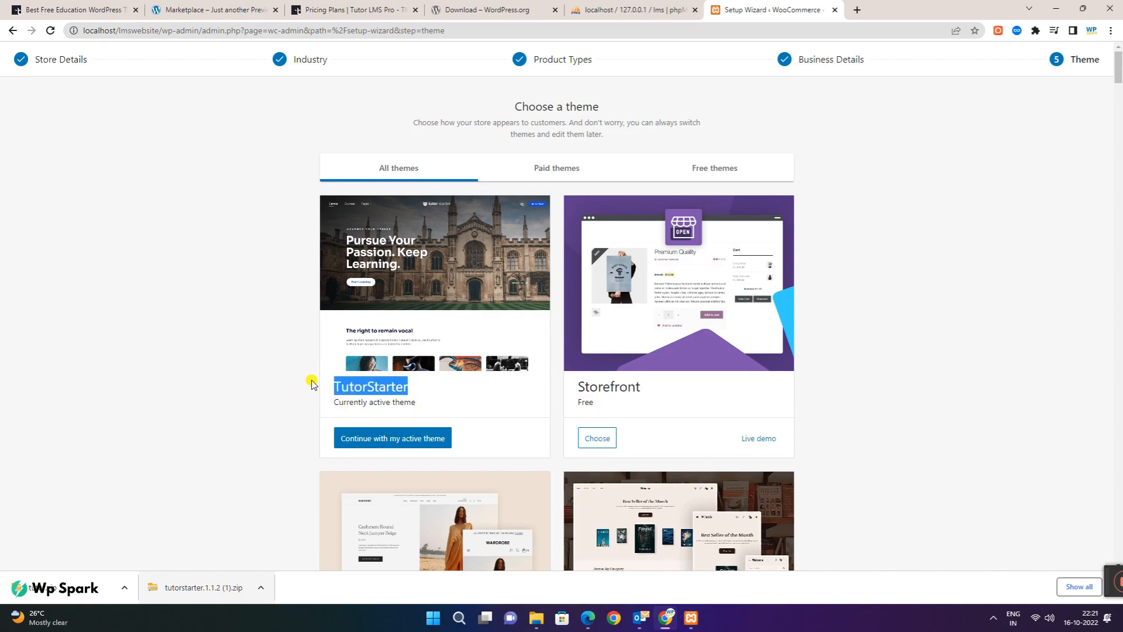
{"action": "left_click", "coordinate": [412, 441]}
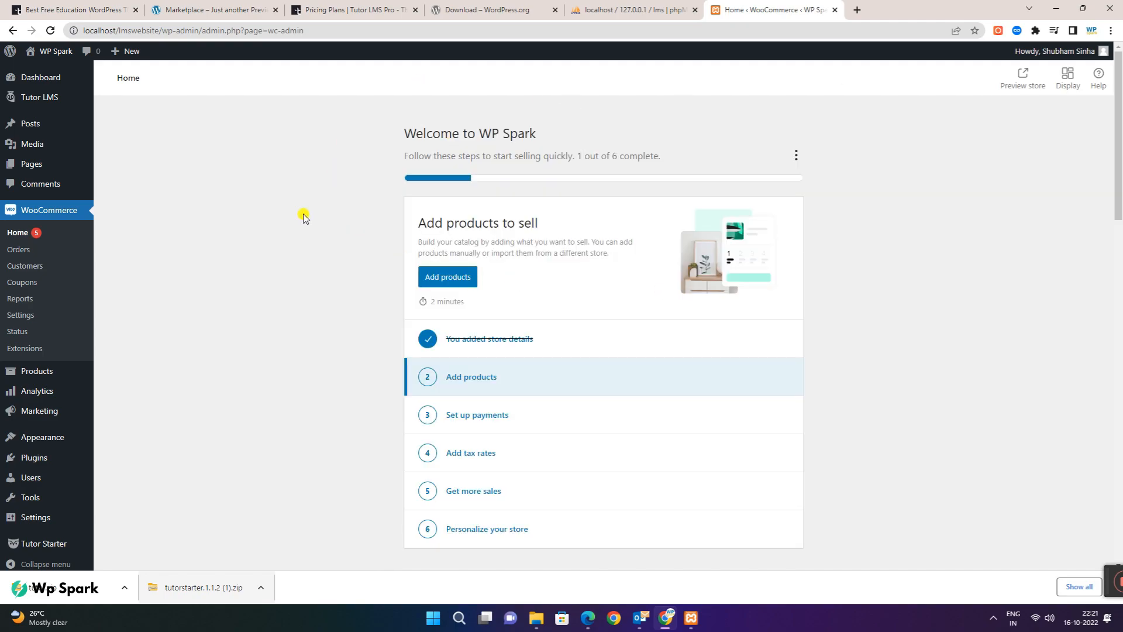
- Return to the WordPress dashboard and open the Tutor LMS settings
{"action": "left_click", "coordinate": [58, 85]}
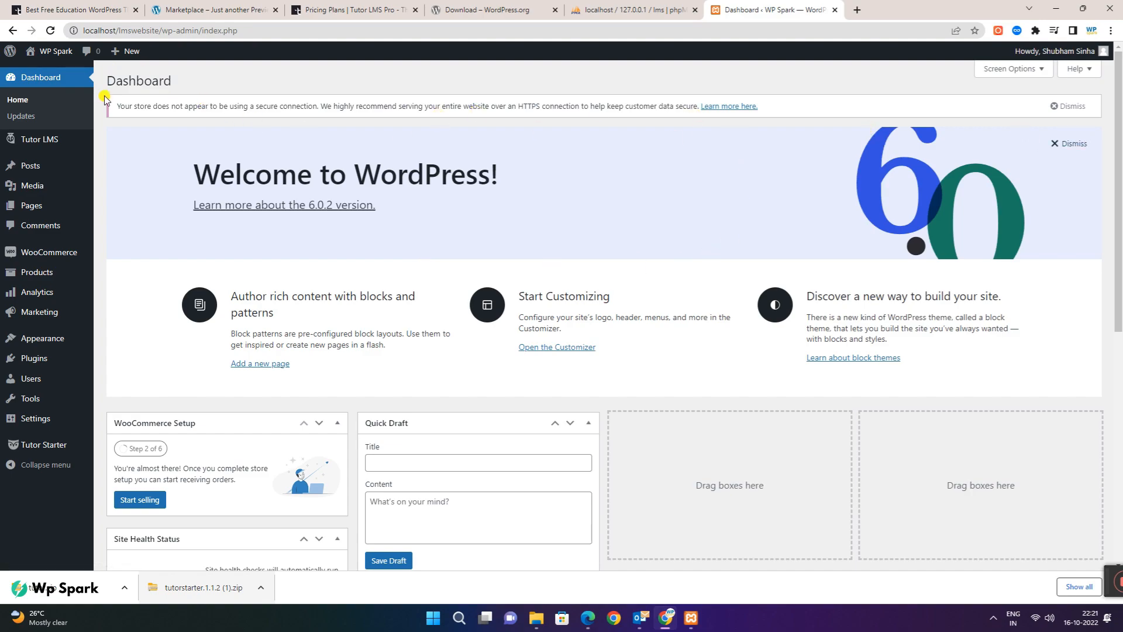
{"action": "mouse_move", "coordinate": [67, 149]}
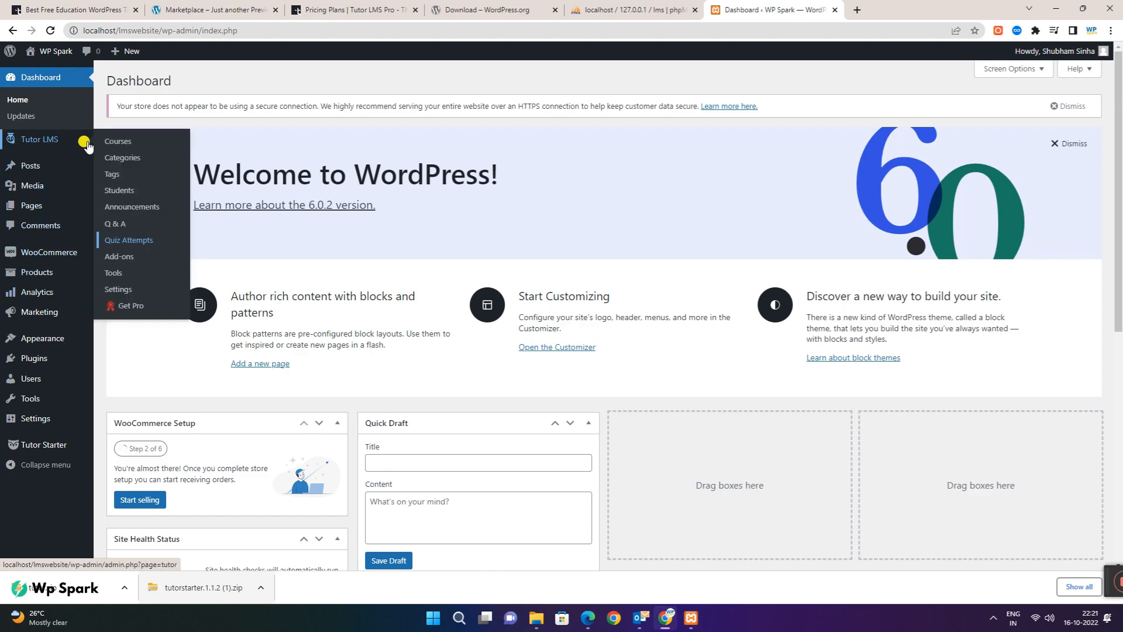
{"action": "left_click", "coordinate": [108, 291]}
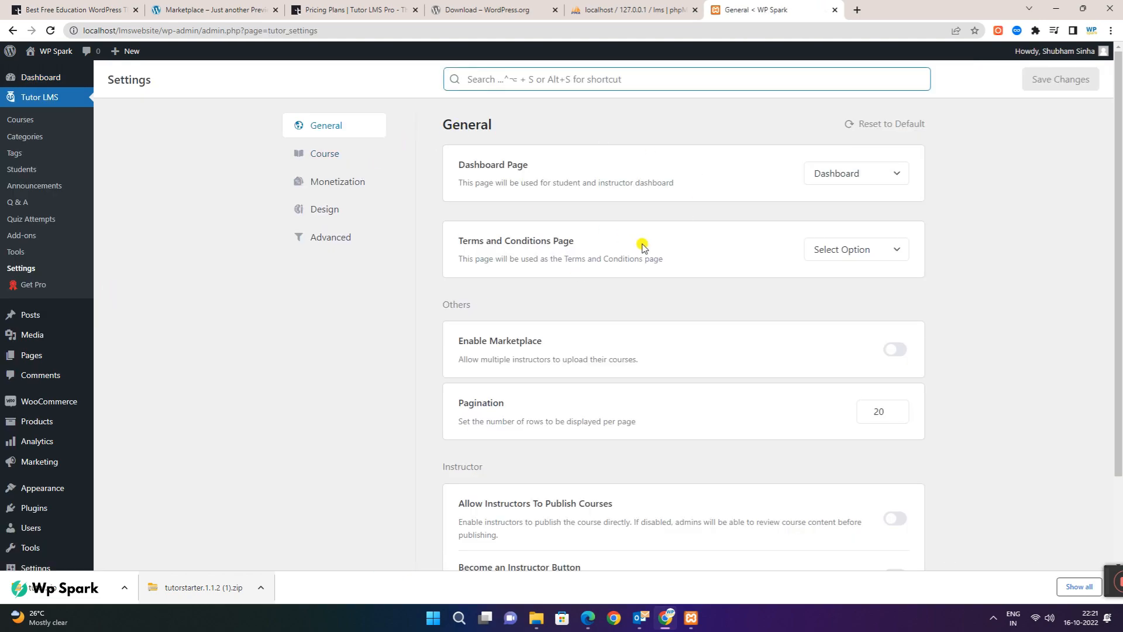
- Examine the page choices offered for the Dashboard Page and the Terms and Conditions Page in the General settings
{"action": "left_click_drag", "start_coordinate": [449, 169], "coordinate": [855, 181]}
{"action": "left_click", "coordinate": [973, 179]}
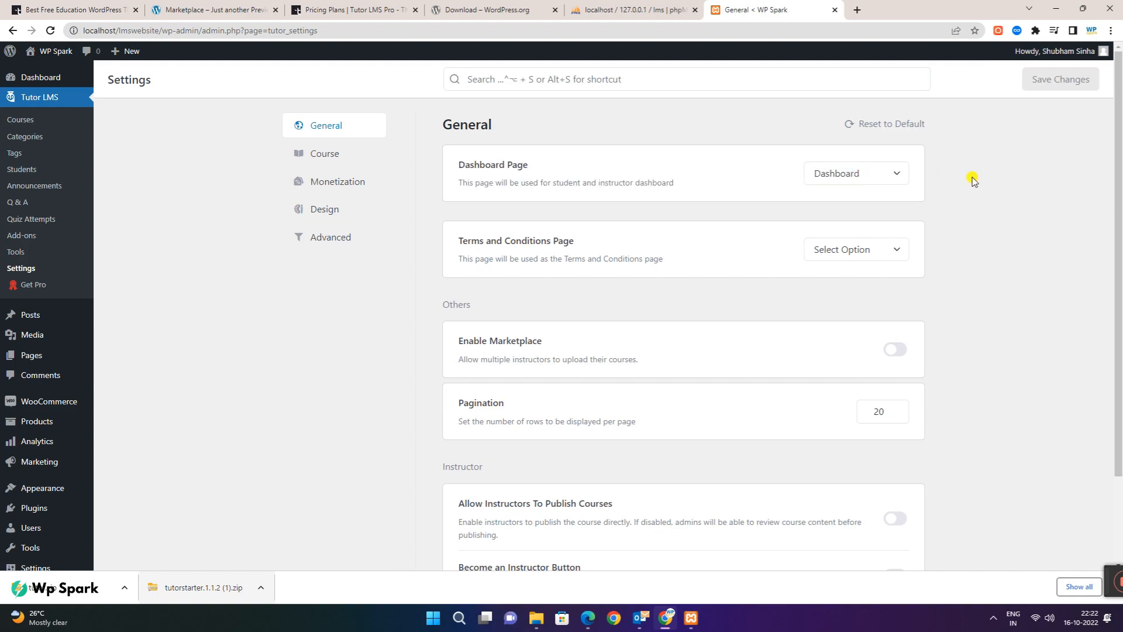
{"action": "left_click", "coordinate": [842, 175]}
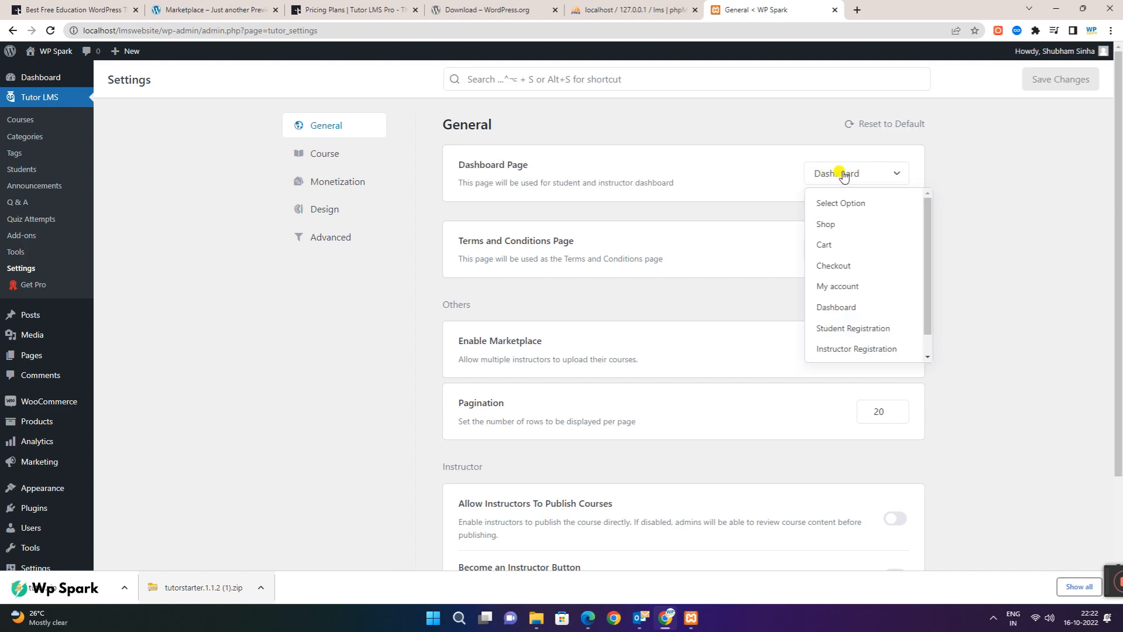
{"action": "left_click", "coordinate": [965, 161]}
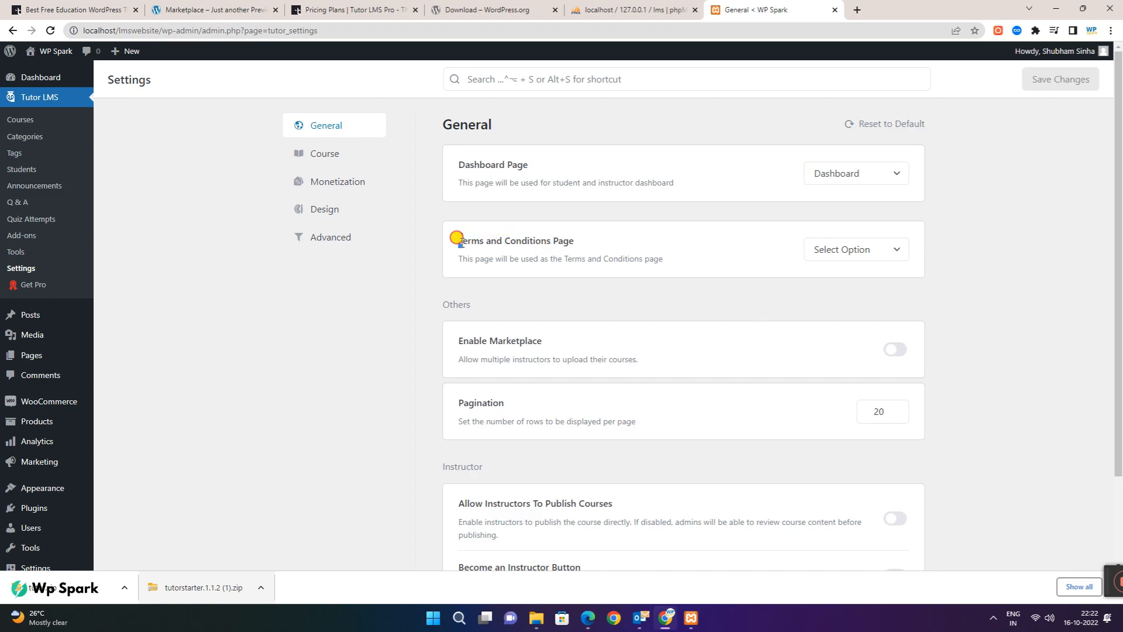
{"action": "left_click_drag", "start_coordinate": [461, 242], "coordinate": [693, 242]}
{"action": "left_click", "coordinate": [442, 169]}
{"action": "mouse_move", "coordinate": [442, 169]}
{"action": "left_mouse_down"}
{"action": "mouse_move", "coordinate": [575, 166]}
{"action": "mouse_move", "coordinate": [697, 188]}
{"action": "mouse_move", "coordinate": [459, 164]}
{"action": "mouse_move", "coordinate": [647, 166]}
{"action": "mouse_move", "coordinate": [677, 181]}
{"action": "mouse_move", "coordinate": [462, 173]}
{"action": "left_mouse_up"}
{"action": "left_click_drag", "start_coordinate": [443, 241], "coordinate": [683, 246]}
{"action": "left_click", "coordinate": [862, 248]}
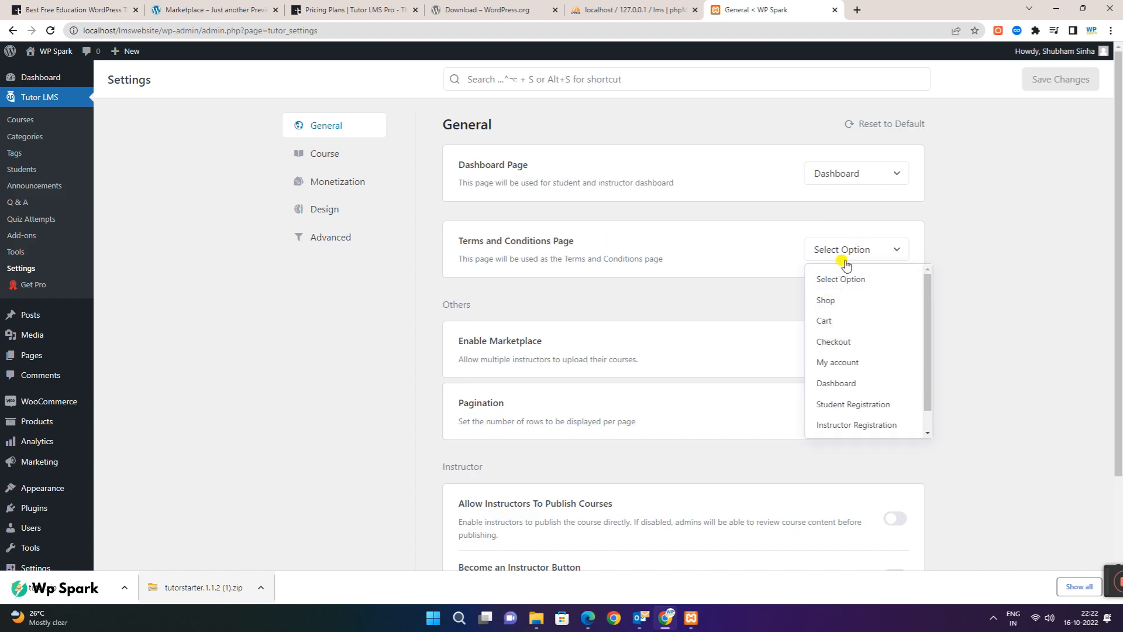
{"action": "scroll", "coordinate": [848, 347], "scroll_direction": "down", "scroll_amount": 1}
{"action": "left_click", "coordinate": [1021, 311]}
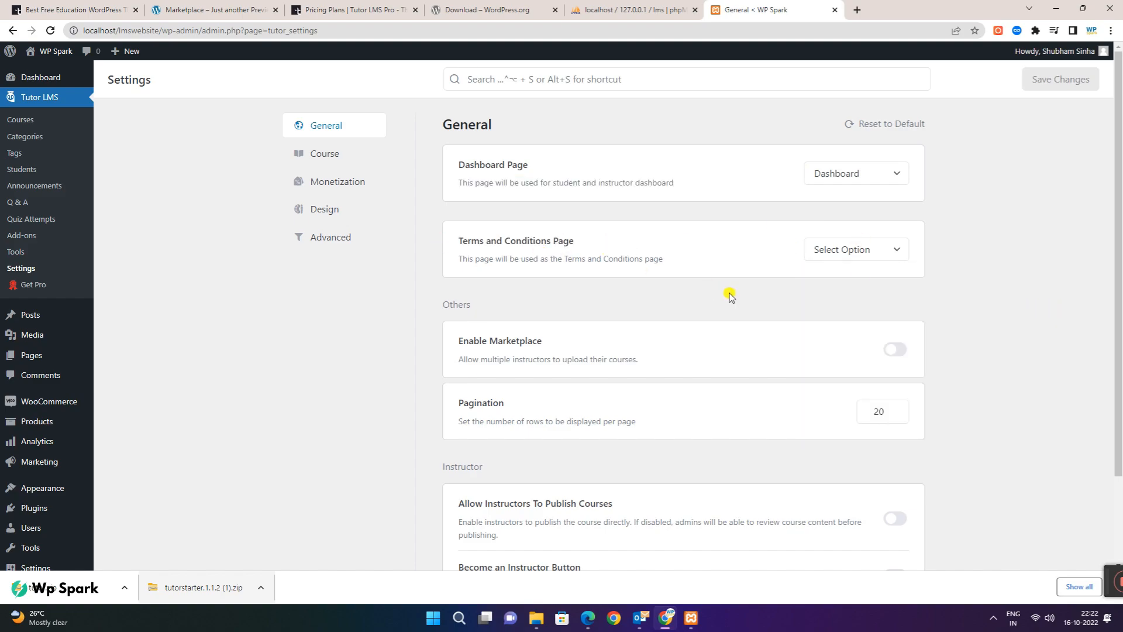
- Enable the marketplace and allow instructors to publish courses directly
{"action": "left_click_drag", "start_coordinate": [460, 345], "coordinate": [542, 346]}
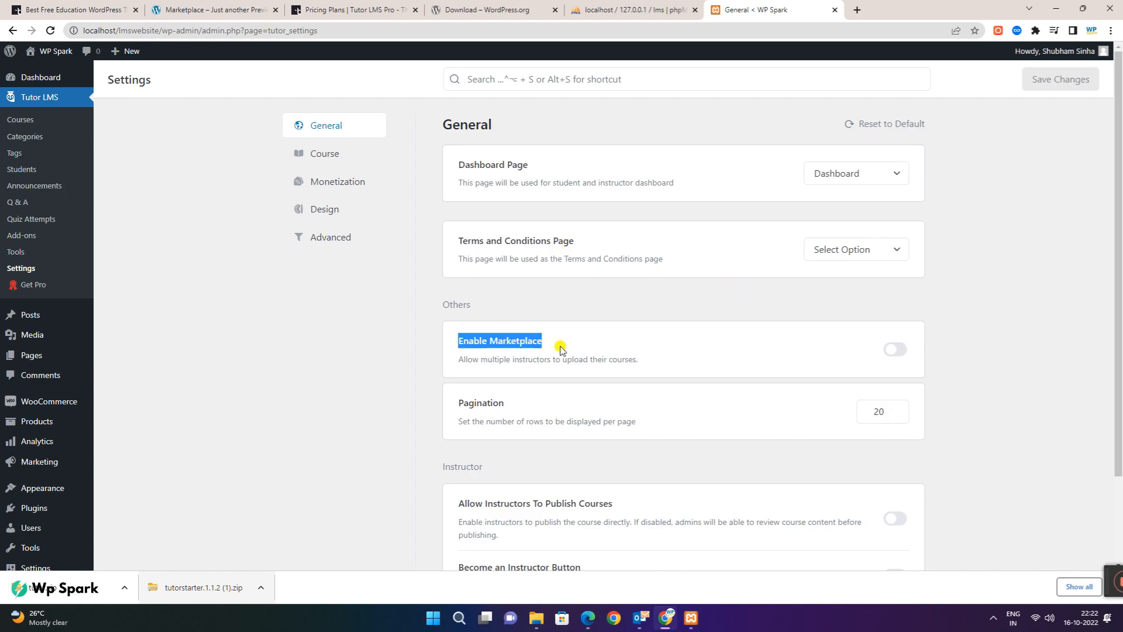
{"action": "left_click", "coordinate": [895, 349]}
{"action": "scroll", "coordinate": [985, 296], "scroll_direction": "down", "scroll_amount": 2}
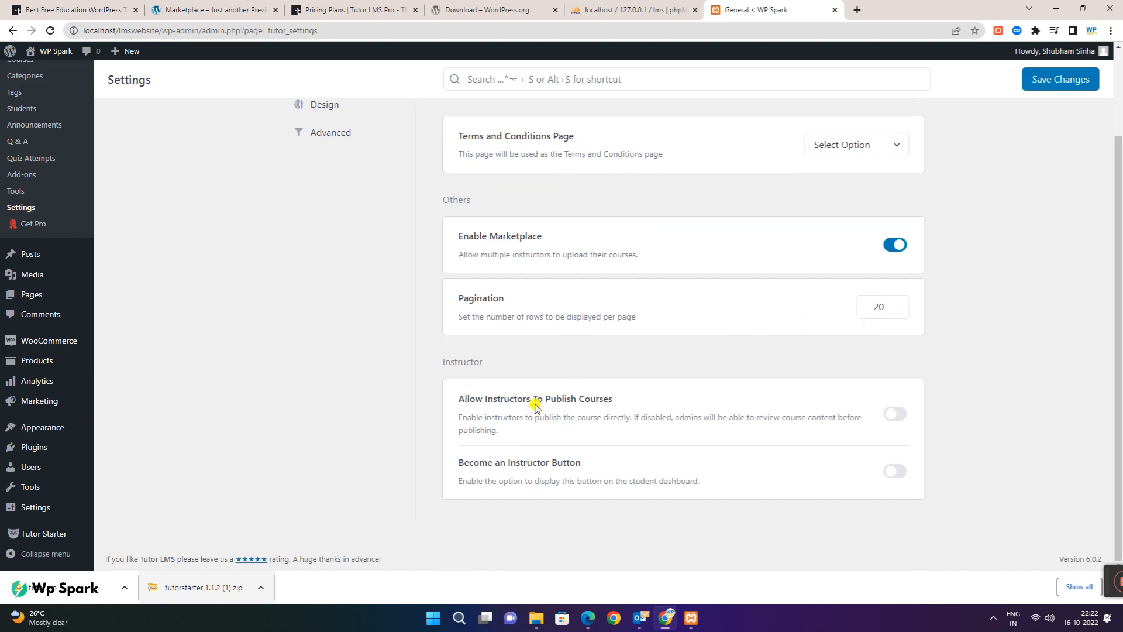
{"action": "left_click_drag", "start_coordinate": [421, 395], "coordinate": [521, 389]}
{"action": "left_click", "coordinate": [636, 383]}
{"action": "left_click", "coordinate": [895, 414]}
- Enable the Become an Instructor Button option and save the General settings
{"action": "mouse_move", "coordinate": [433, 468]}
{"action": "left_mouse_down"}
{"action": "mouse_move", "coordinate": [574, 464]}
{"action": "mouse_move", "coordinate": [441, 464]}
{"action": "left_mouse_up"}
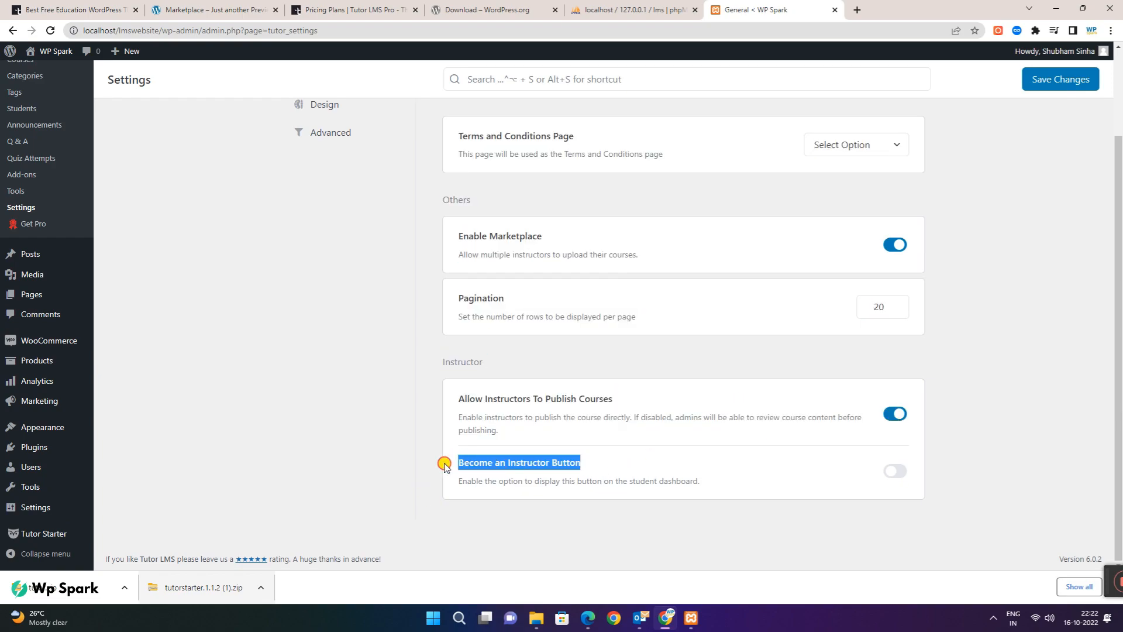
{"action": "left_click", "coordinate": [890, 471]}
{"action": "scroll", "coordinate": [739, 397], "scroll_direction": "up", "scroll_amount": 2}
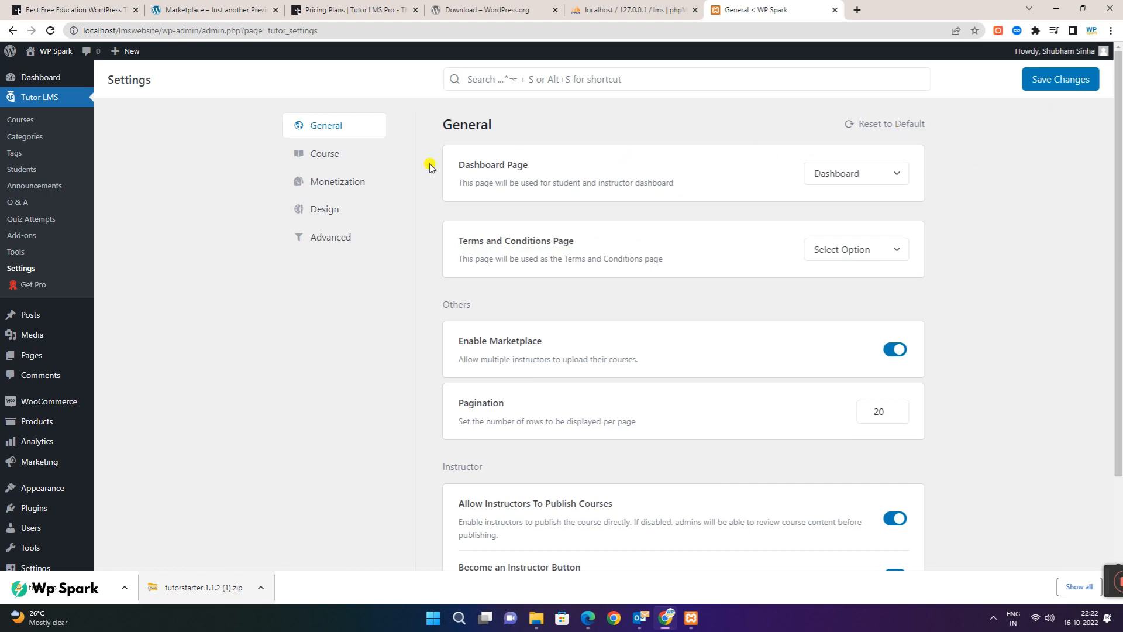
{"action": "left_click", "coordinate": [1070, 87]}
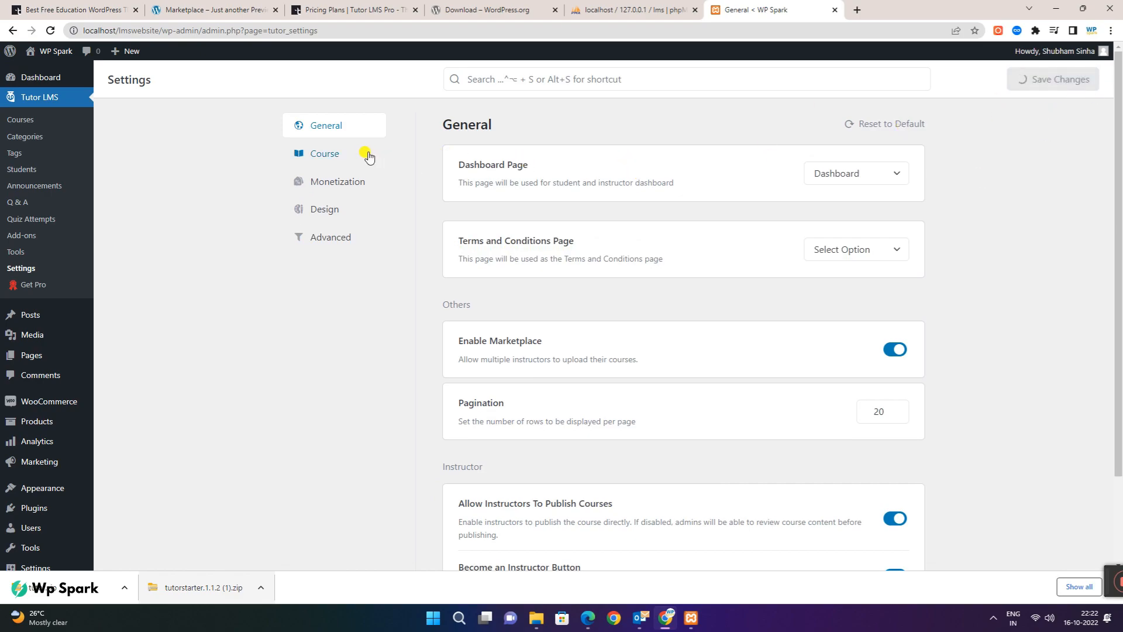
- Open the Course settings and read the Course Visibility and Course Content Access options
{"action": "left_click", "coordinate": [337, 159]}
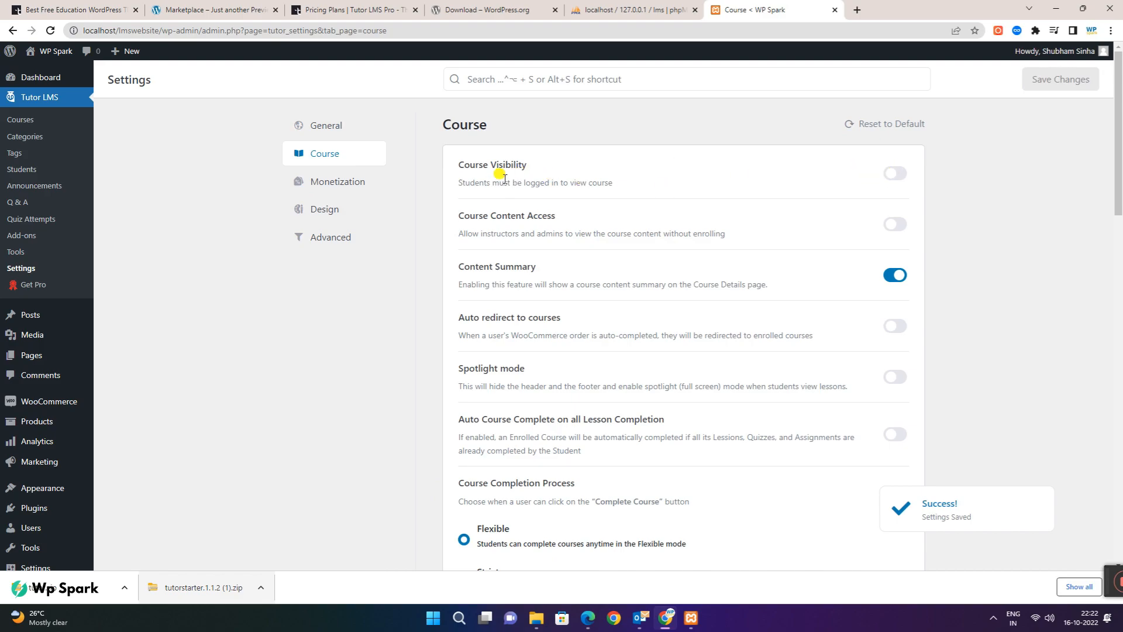
{"action": "left_click_drag", "start_coordinate": [455, 183], "coordinate": [625, 189]}
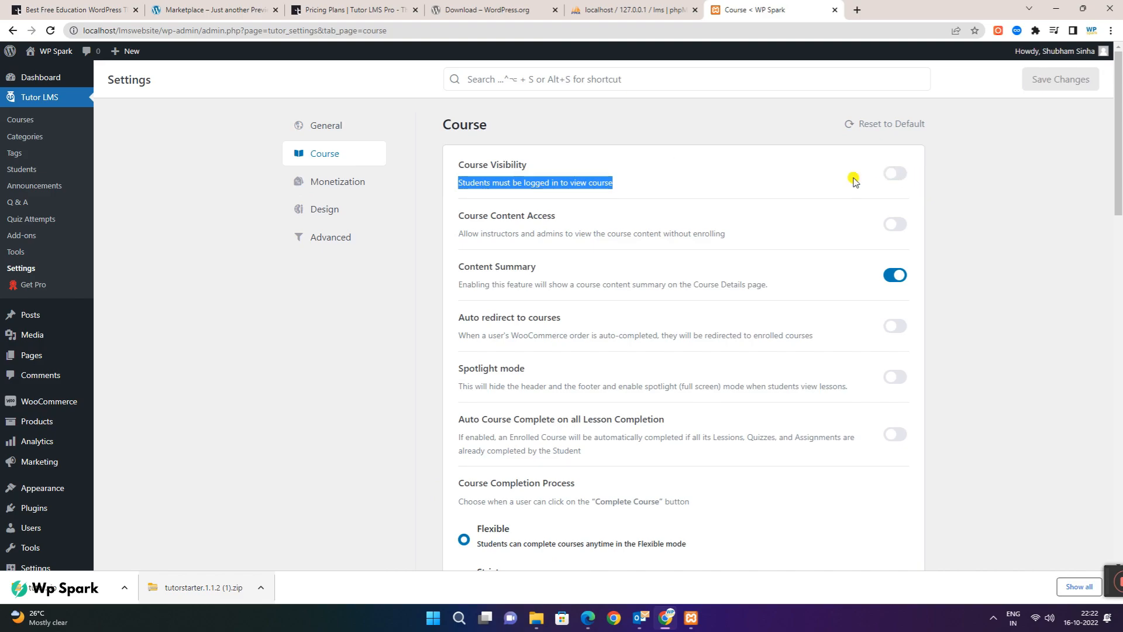
{"action": "left_click_drag", "start_coordinate": [456, 219], "coordinate": [862, 234]}
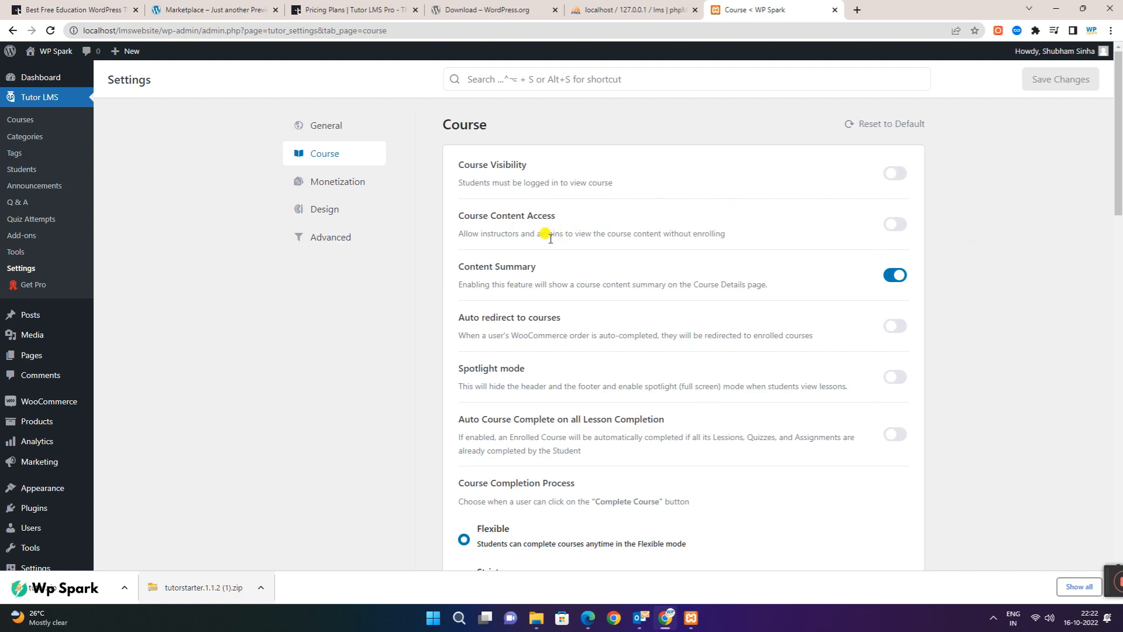
{"action": "left_click_drag", "start_coordinate": [456, 234], "coordinate": [745, 228]}
{"action": "left_click", "coordinate": [941, 234]}
- Enable Auto redirect to courses and Spotlight mode in the Course settings
{"action": "left_click_drag", "start_coordinate": [460, 336], "coordinate": [811, 336]}
{"action": "left_click_drag", "start_coordinate": [441, 318], "coordinate": [596, 319]}
{"action": "left_click", "coordinate": [650, 333]}
{"action": "left_click", "coordinate": [895, 326]}
{"action": "left_click_drag", "start_coordinate": [525, 329], "coordinate": [928, 336]}
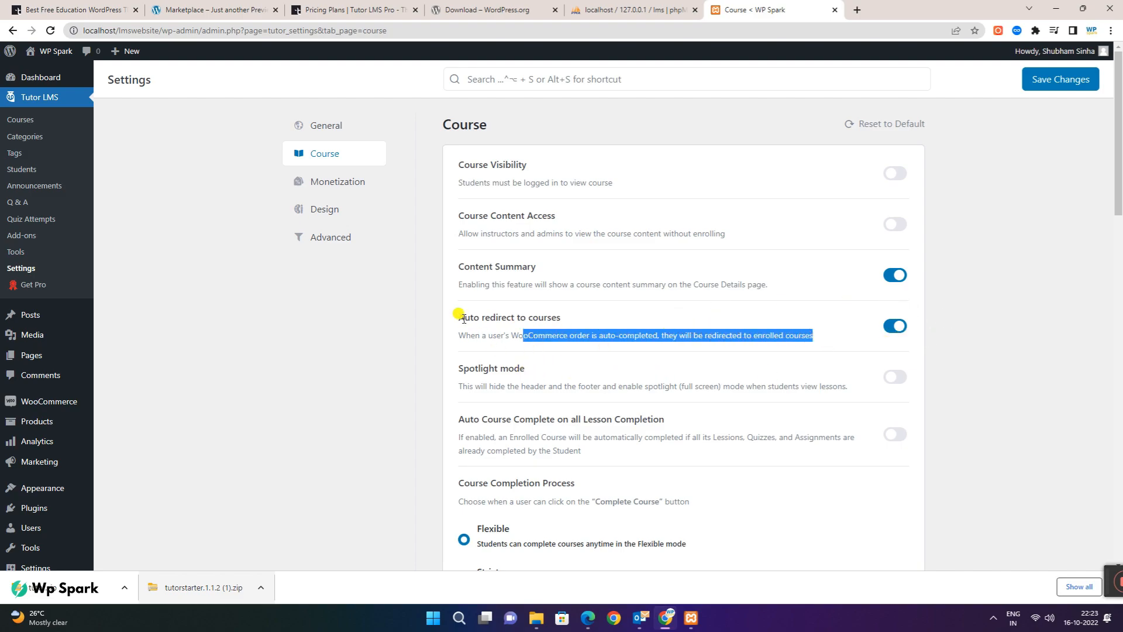
{"action": "mouse_move", "coordinate": [457, 368]}
{"action": "left_mouse_down"}
{"action": "mouse_move", "coordinate": [852, 387]}
{"action": "mouse_move", "coordinate": [453, 360]}
{"action": "left_mouse_up"}
{"action": "left_click", "coordinate": [896, 376]}
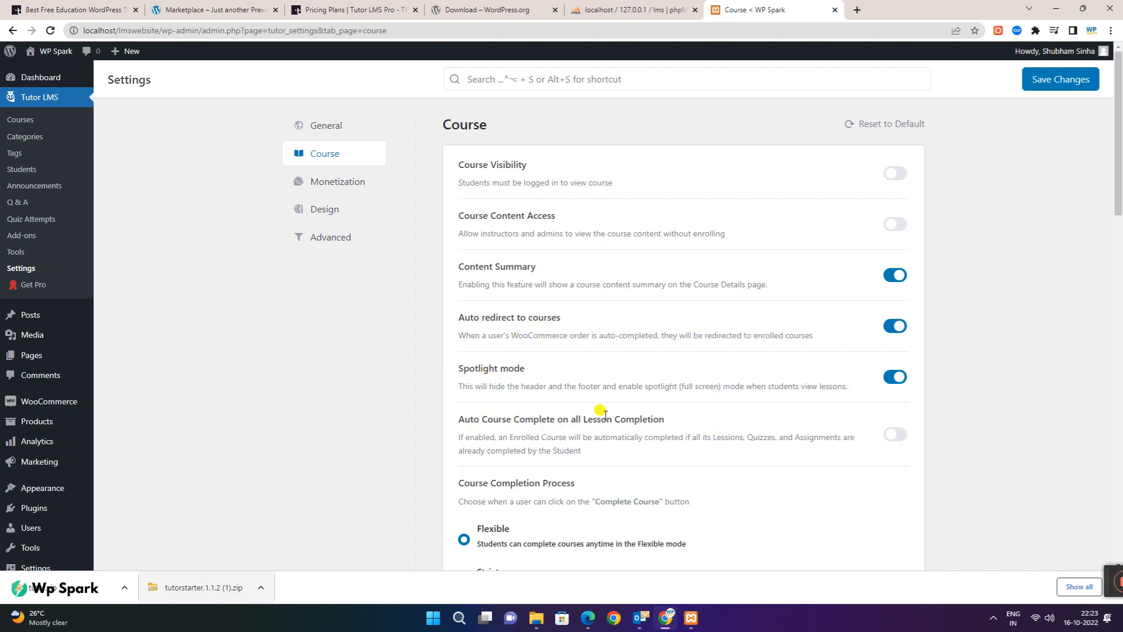
- Review the automatic course completion and completion process options, and enable Course Retake
{"action": "left_click_drag", "start_coordinate": [447, 430], "coordinate": [948, 419]}
{"action": "left_click", "coordinate": [879, 434]}
{"action": "scroll", "coordinate": [597, 506], "scroll_direction": "down", "scroll_amount": 2}
{"action": "scroll", "coordinate": [492, 431], "scroll_direction": "down", "scroll_amount": 1}
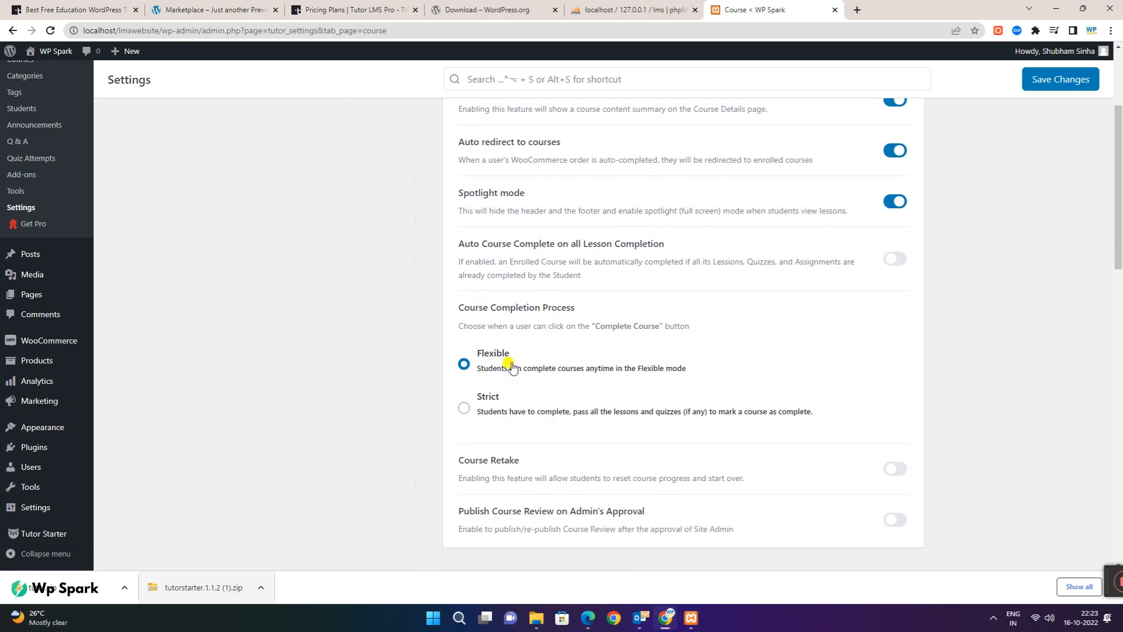
{"action": "scroll", "coordinate": [656, 392], "scroll_direction": "down", "scroll_amount": 3}
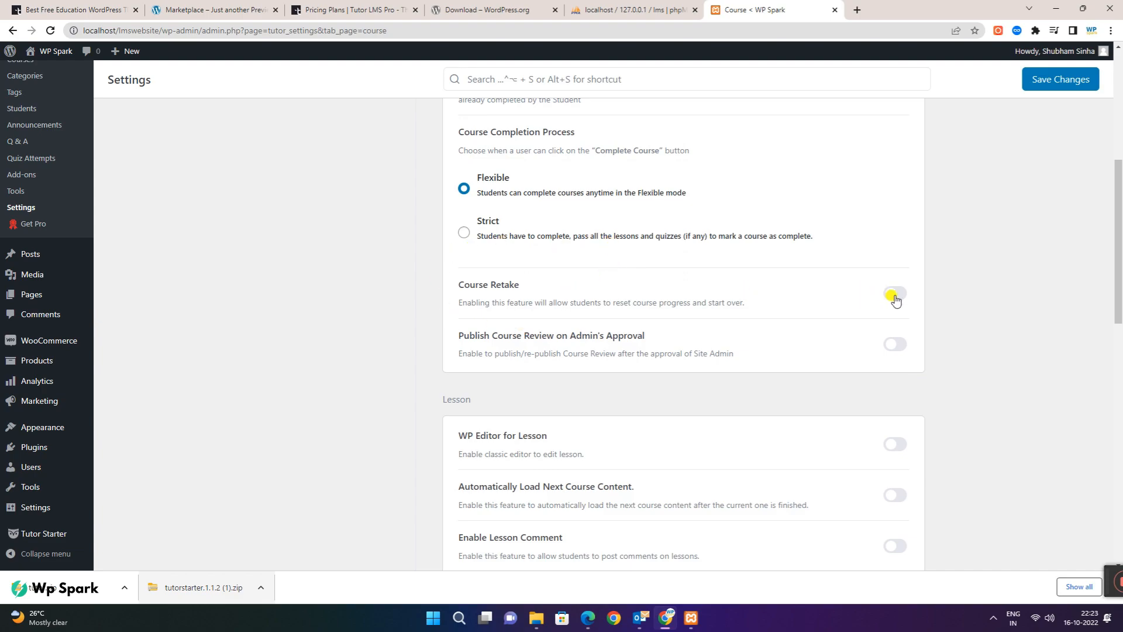
{"action": "left_click", "coordinate": [900, 289]}
- Read the description of the Publish Course Review on Admin's Approval option
{"action": "left_click_drag", "start_coordinate": [444, 338], "coordinate": [646, 335]}
{"action": "left_click", "coordinate": [705, 344]}
{"action": "left_click_drag", "start_coordinate": [449, 340], "coordinate": [884, 358]}
{"action": "left_click", "coordinate": [940, 355]}
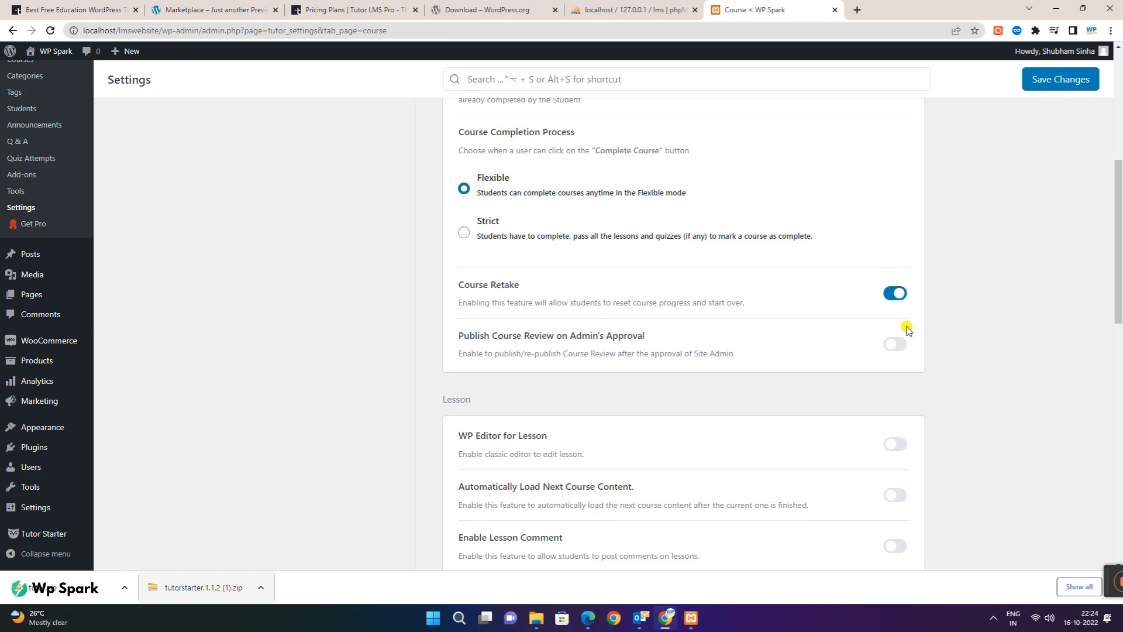
- Enable WP Editor for Lesson and Enable Lesson Comment in the Lesson settings
{"action": "scroll", "coordinate": [835, 376], "scroll_direction": "down", "scroll_amount": 4}
{"action": "left_click_drag", "start_coordinate": [456, 199], "coordinate": [552, 218]}
{"action": "triple_click", "coordinate": [548, 218]}
{"action": "left_click_drag", "start_coordinate": [444, 209], "coordinate": [565, 212]}
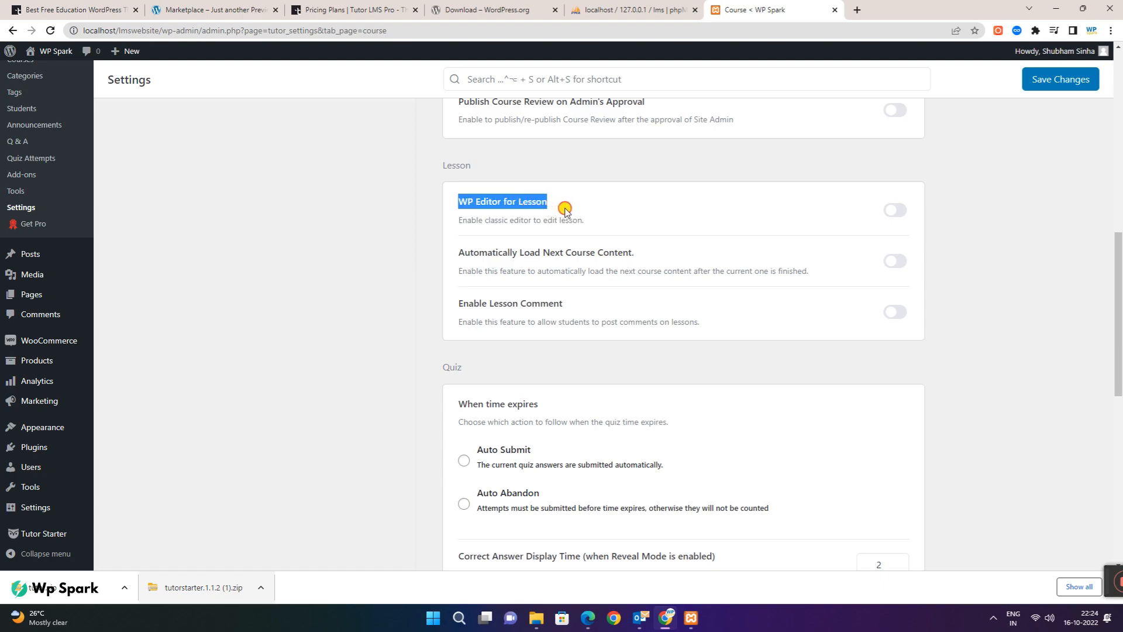
{"action": "left_click_drag", "start_coordinate": [457, 208], "coordinate": [610, 228]}
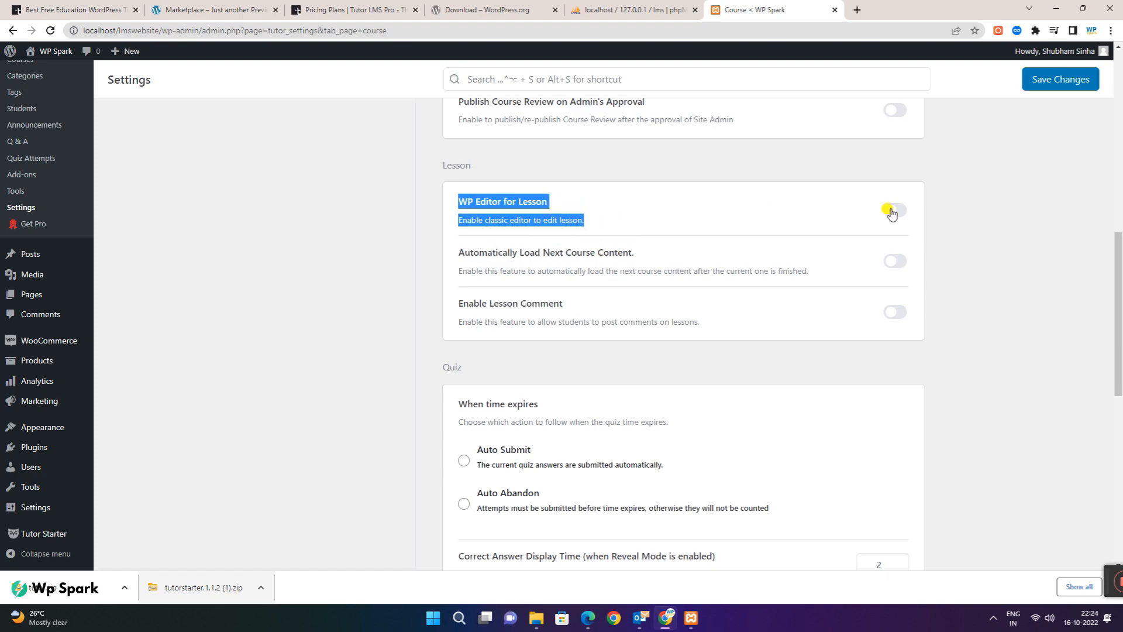
{"action": "left_click", "coordinate": [891, 210]}
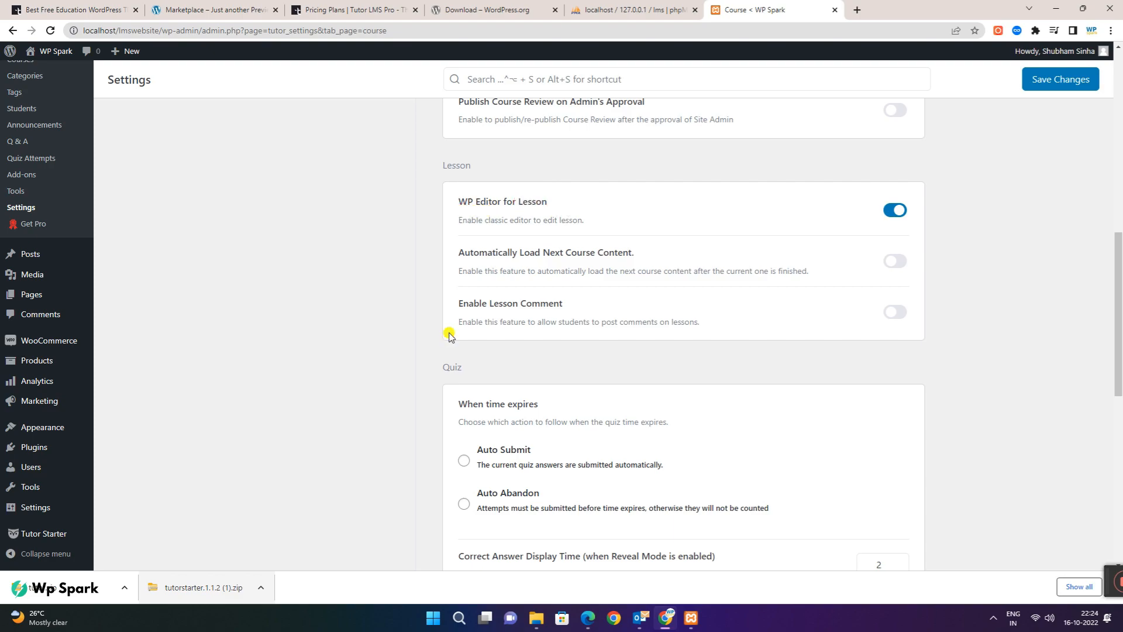
{"action": "left_click", "coordinate": [901, 311]}
- Set the quiz's time-expiry action to Auto Abandon in the Quiz settings
{"action": "scroll", "coordinate": [408, 509], "scroll_direction": "down", "scroll_amount": 4}
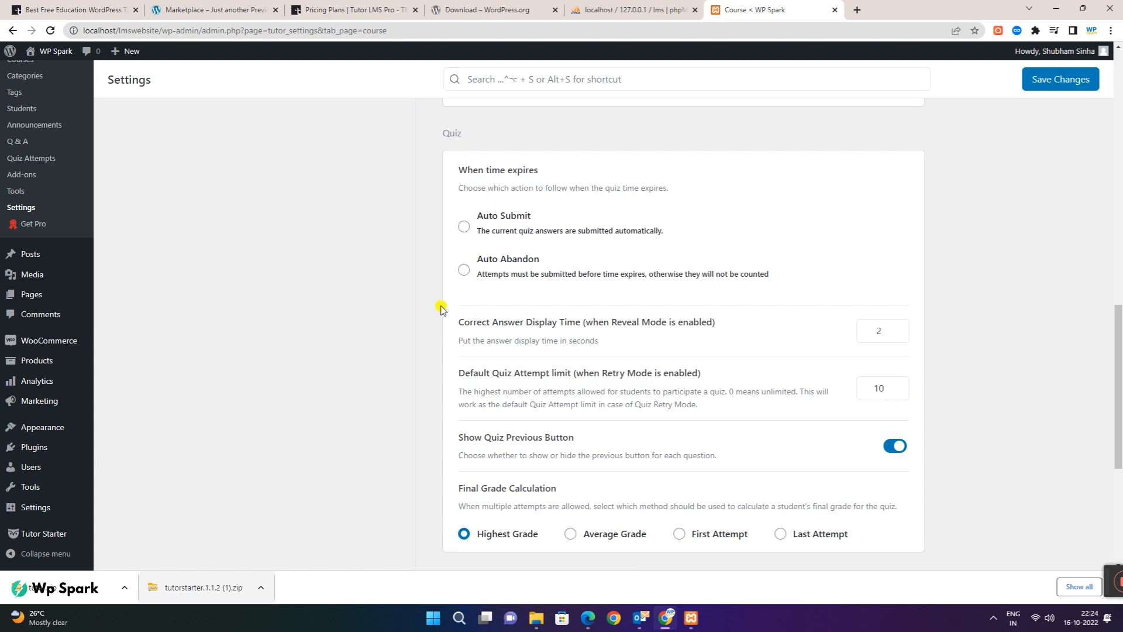
{"action": "left_click_drag", "start_coordinate": [440, 182], "coordinate": [574, 179]}
{"action": "left_click", "coordinate": [778, 191]}
{"action": "left_click", "coordinate": [461, 227]}
{"action": "left_click", "coordinate": [463, 271]}
{"action": "left_click_drag", "start_coordinate": [512, 274], "coordinate": [820, 284]}
{"action": "left_click", "coordinate": [1034, 311]}
- Select Youtube as the only preferred video source in the Video settings
{"action": "scroll", "coordinate": [1035, 312], "scroll_direction": "down", "scroll_amount": 5}
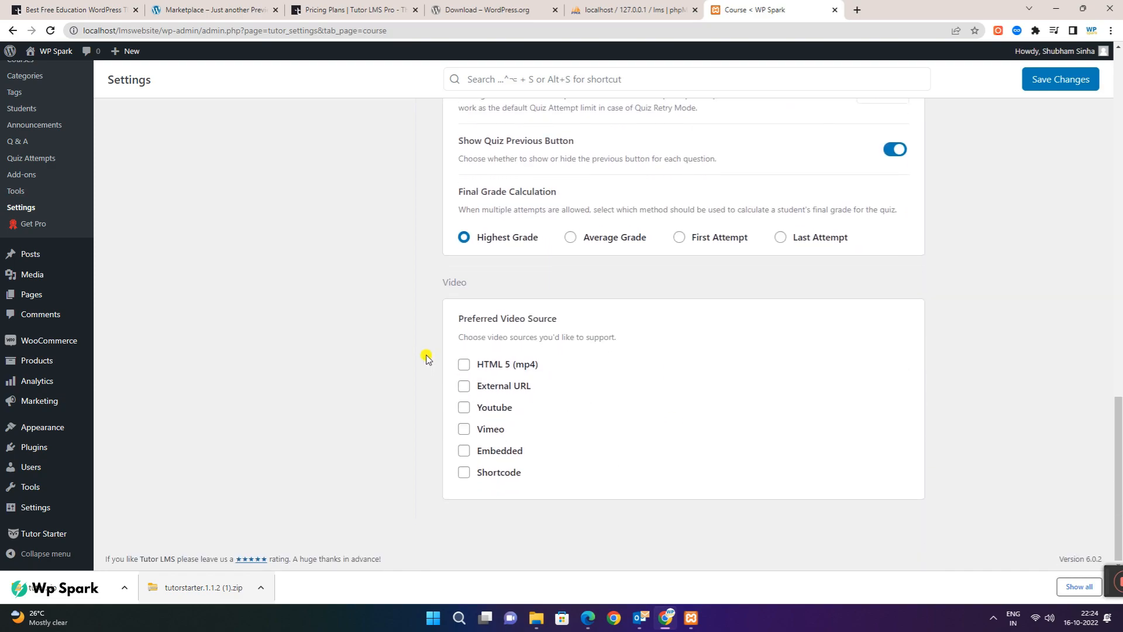
{"action": "left_click_drag", "start_coordinate": [458, 315], "coordinate": [603, 319]}
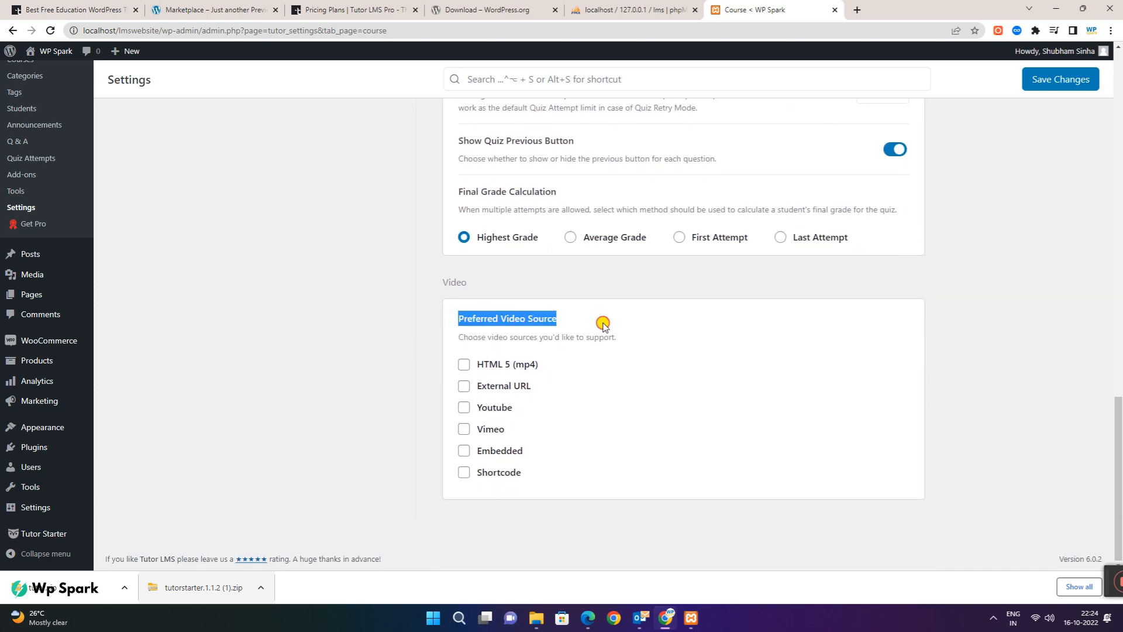
{"action": "left_click_drag", "start_coordinate": [416, 336], "coordinate": [456, 318]}
{"action": "left_click", "coordinate": [652, 343]}
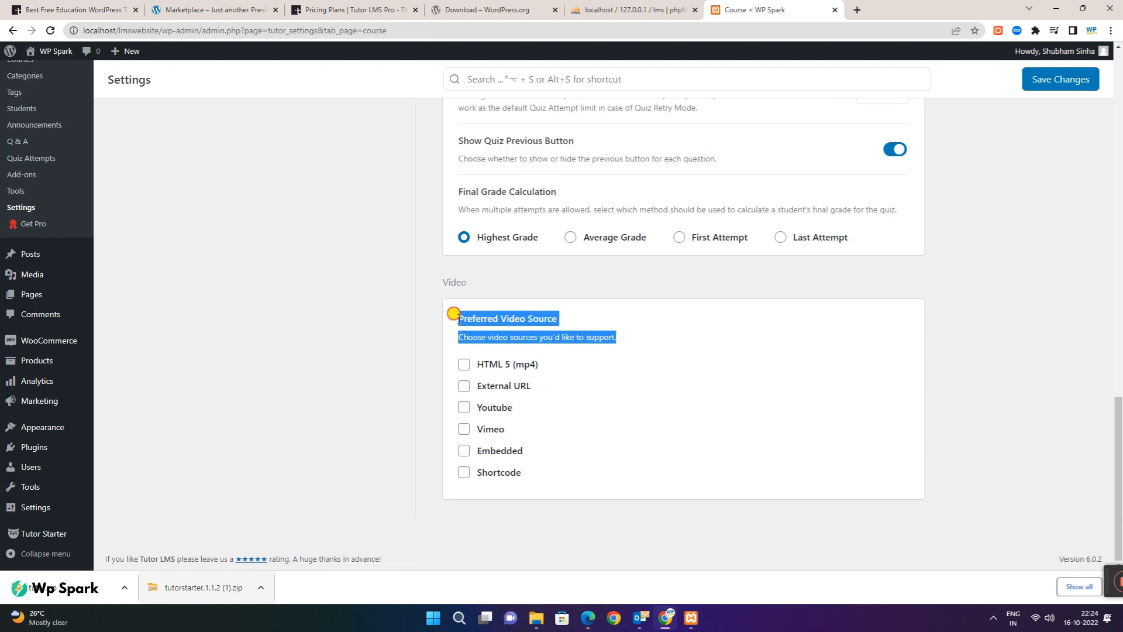
{"action": "left_click", "coordinate": [463, 366]}
{"action": "left_click", "coordinate": [461, 381]}
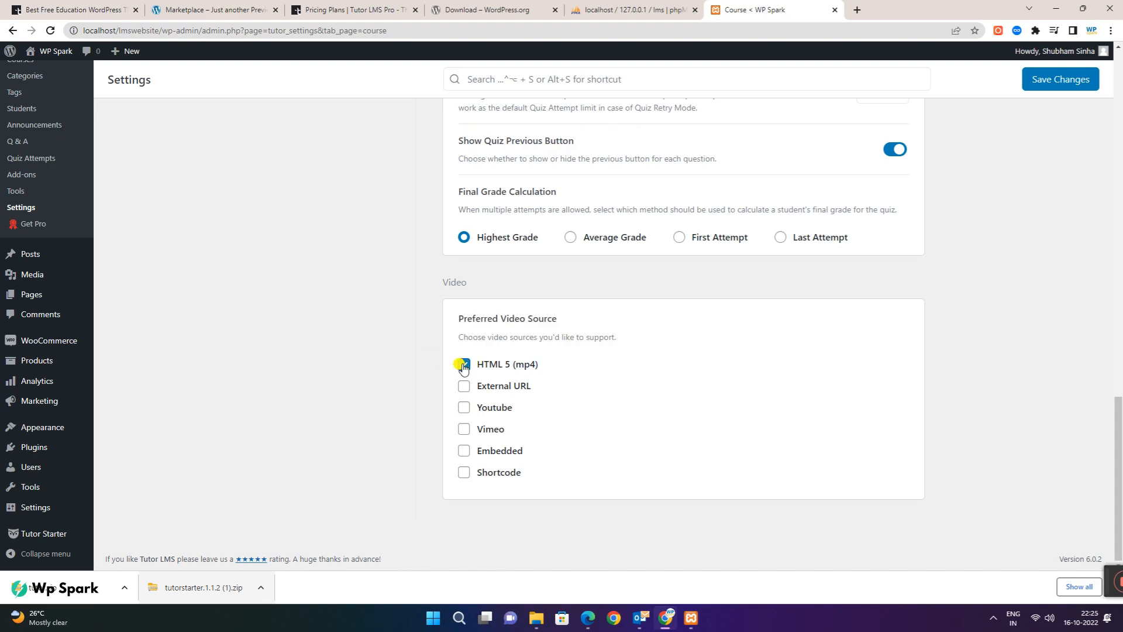
{"action": "left_click", "coordinate": [465, 387]}
{"action": "left_click", "coordinate": [464, 387]}
{"action": "left_click", "coordinate": [463, 408]}
{"action": "left_click", "coordinate": [463, 409]}
{"action": "left_click", "coordinate": [463, 408]}
- Save the changes to the Course settings
{"action": "scroll", "coordinate": [581, 401], "scroll_direction": "up", "scroll_amount": 7}
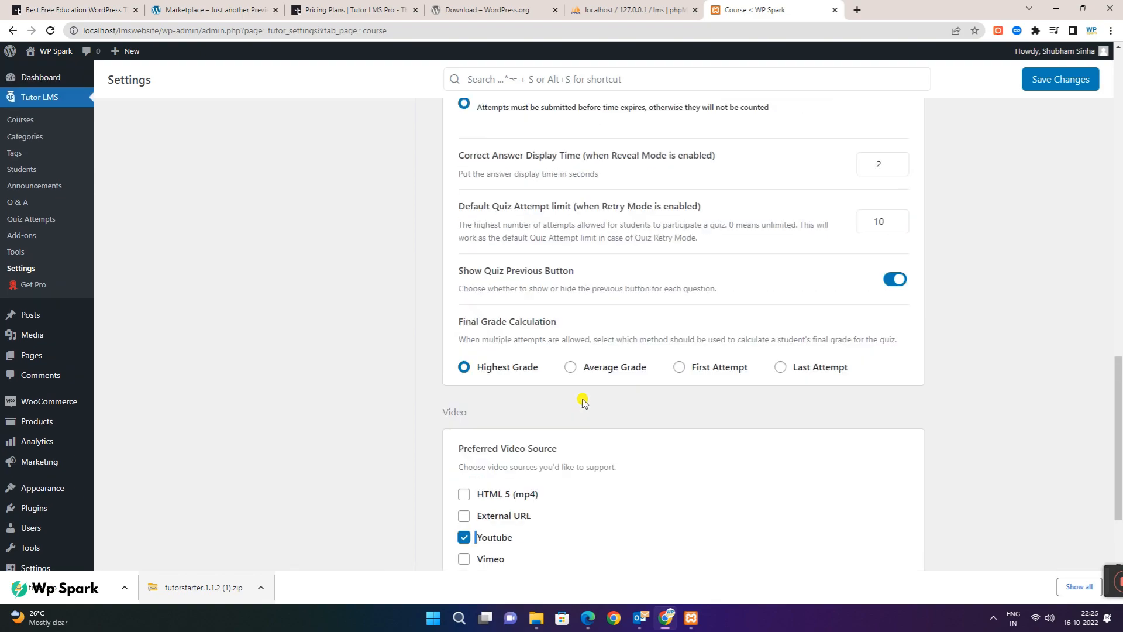
{"action": "scroll", "coordinate": [677, 389], "scroll_direction": "up", "scroll_amount": 5}
{"action": "left_click", "coordinate": [1059, 79]}
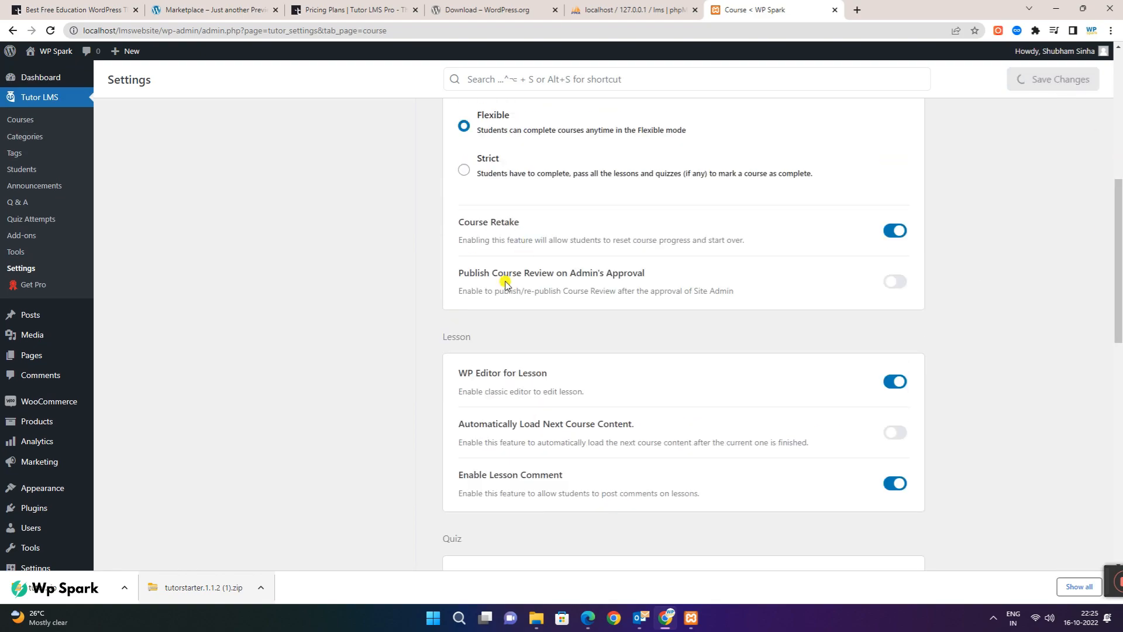
{"action": "scroll", "coordinate": [506, 285], "scroll_direction": "up", "scroll_amount": 7}
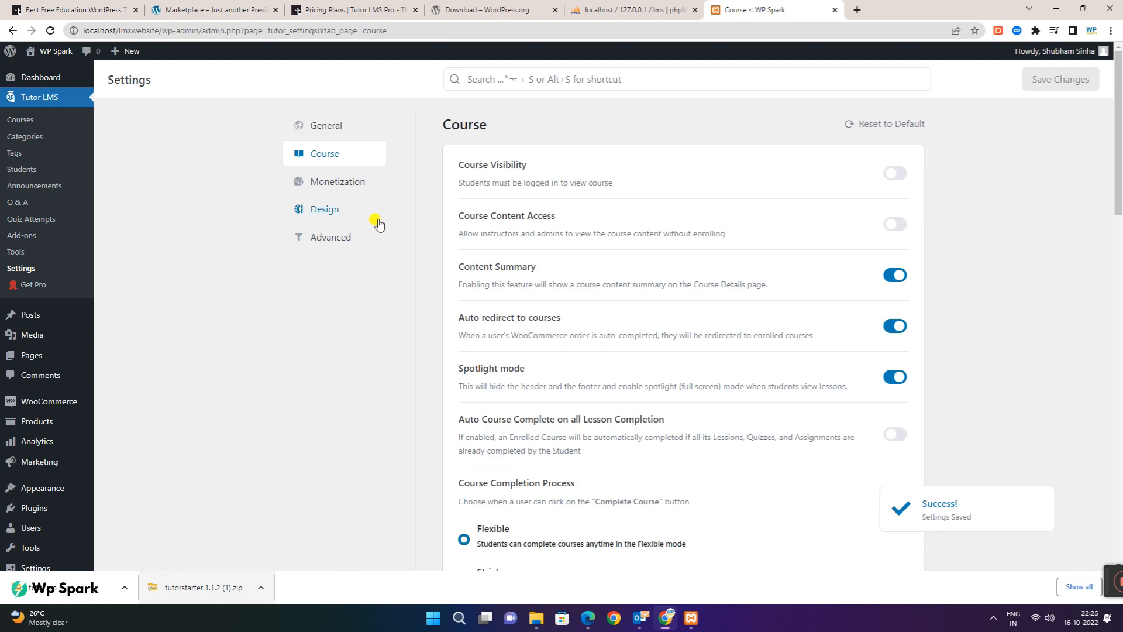
- Open the Monetization settings and select WooCommerce as the eCommerce engine
{"action": "left_click", "coordinate": [344, 183]}
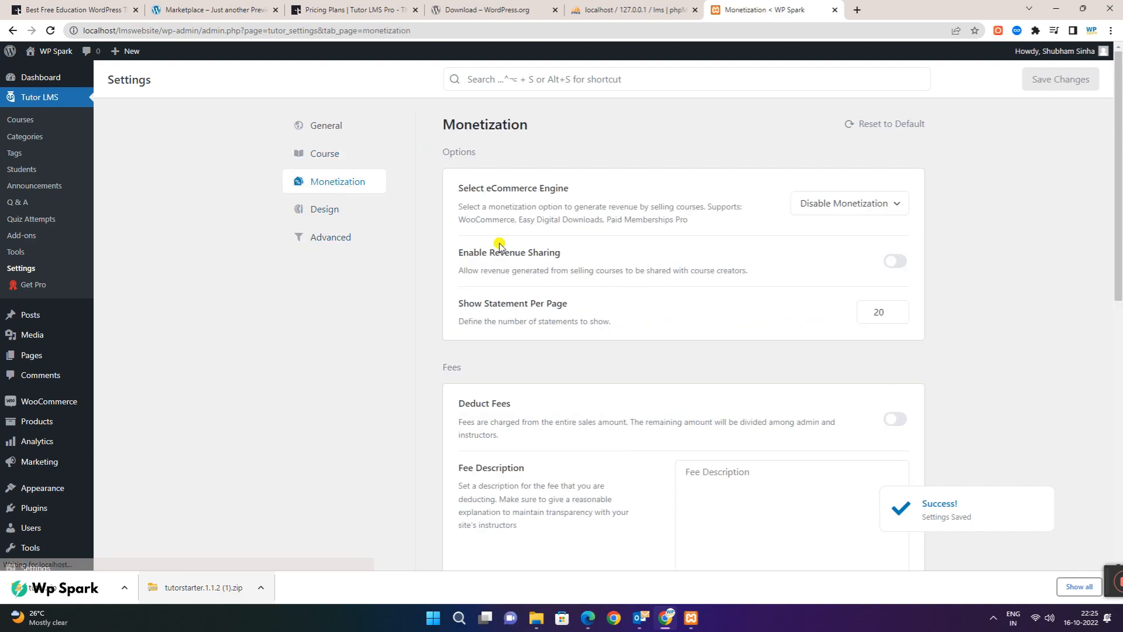
{"action": "left_click", "coordinate": [839, 206]}
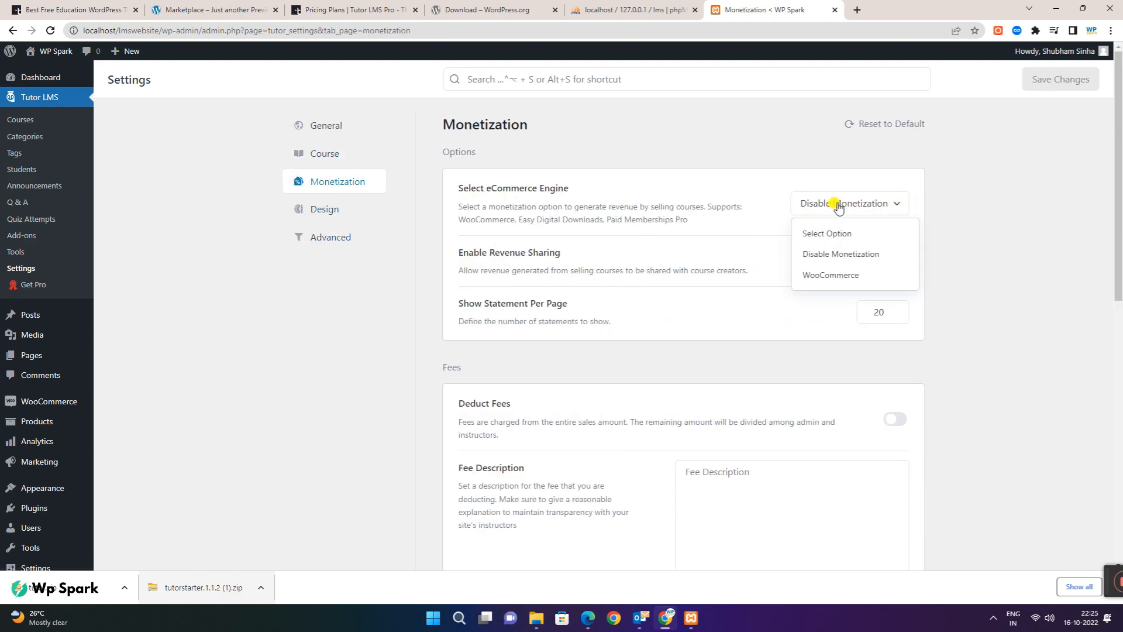
{"action": "left_click", "coordinate": [822, 275]}
{"action": "left_click", "coordinate": [881, 207]}
{"action": "left_click", "coordinate": [834, 253]}
{"action": "left_click", "coordinate": [850, 208]}
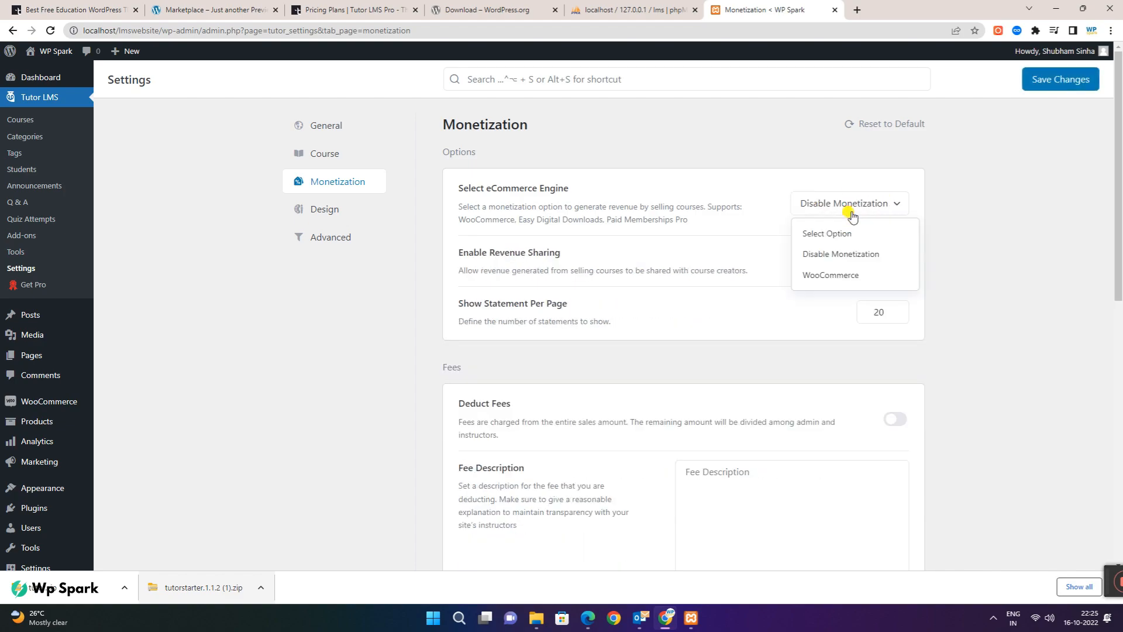
{"action": "left_click", "coordinate": [839, 275]}
{"action": "left_click", "coordinate": [863, 217]}
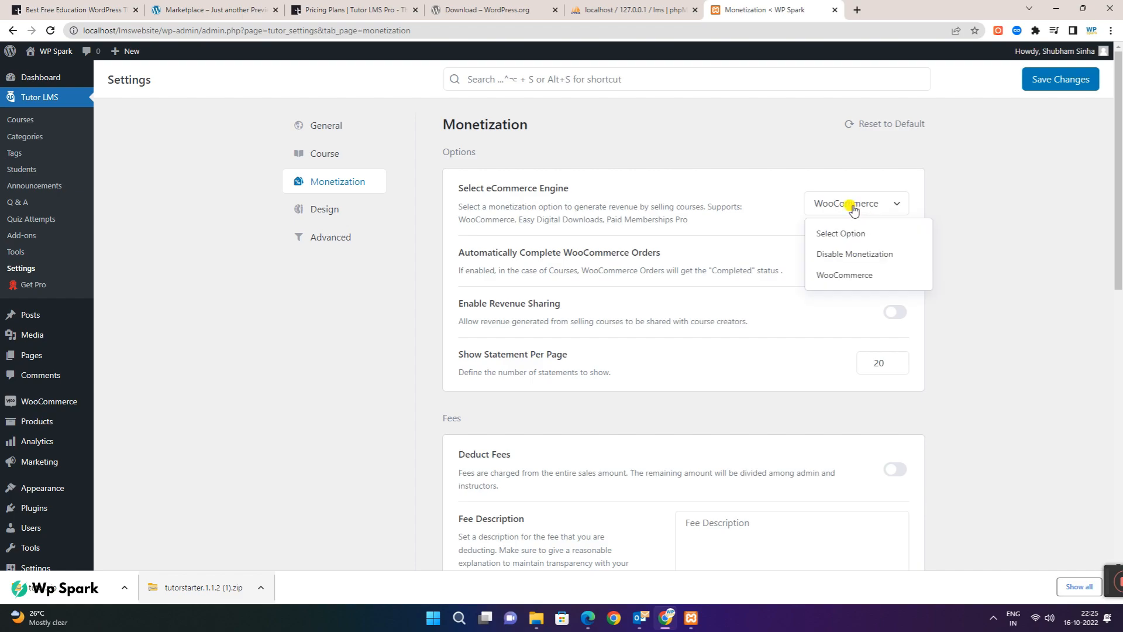
{"action": "left_click", "coordinate": [974, 188]}
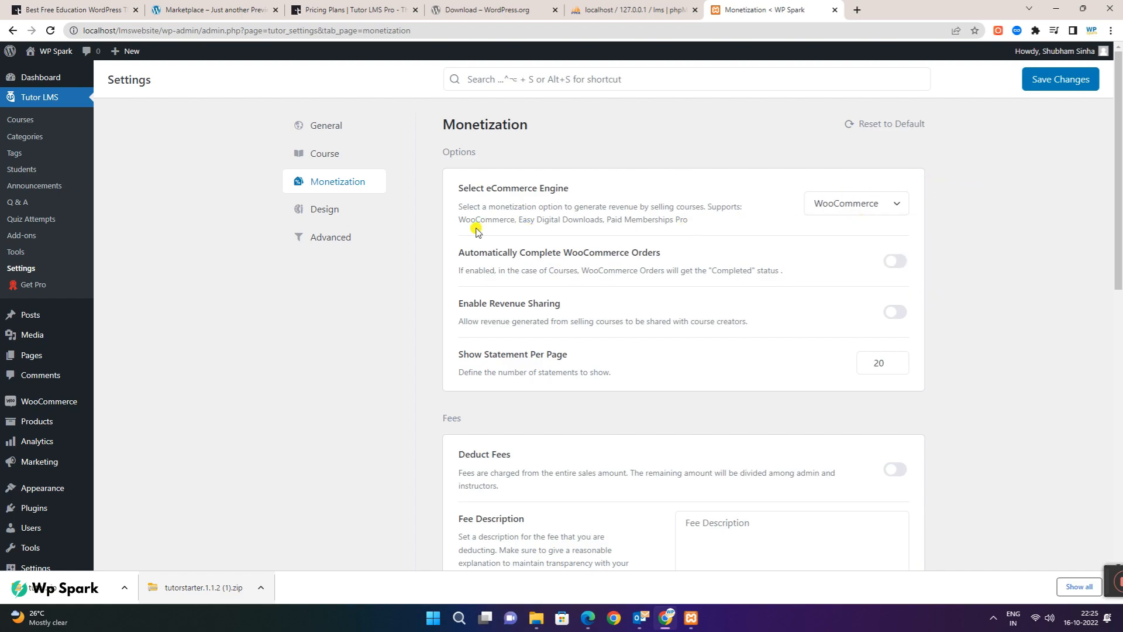
- Enable Automatically Complete WooCommerce Orders and Enable Revenue Sharing in the Monetization options
{"action": "left_click_drag", "start_coordinate": [456, 257], "coordinate": [680, 253]}
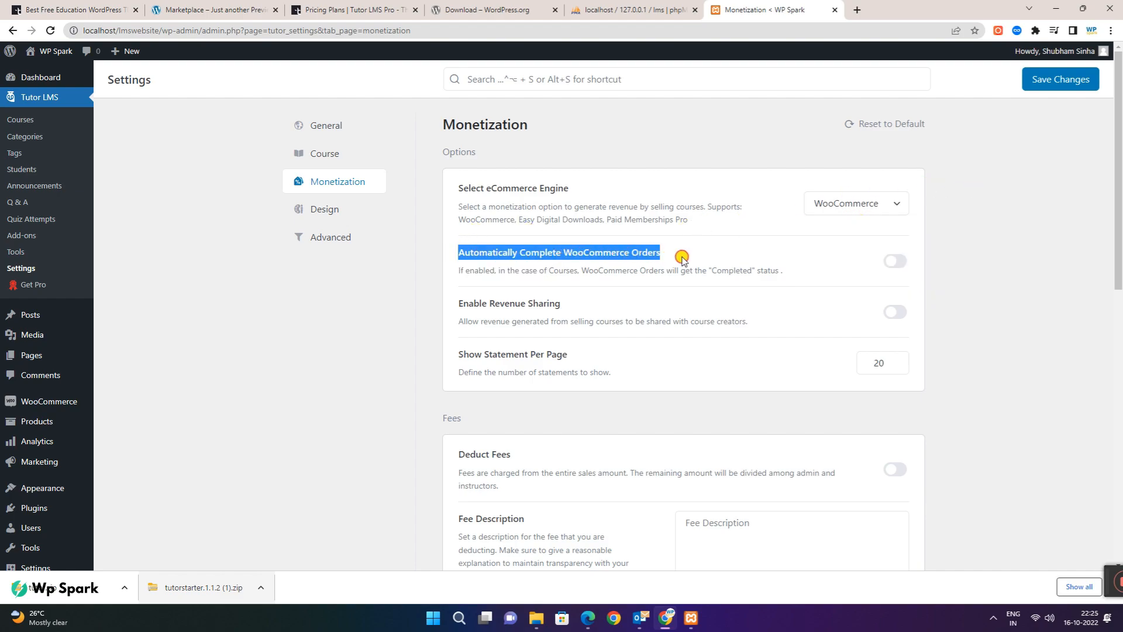
{"action": "left_click", "coordinate": [899, 260]}
{"action": "left_click_drag", "start_coordinate": [458, 304], "coordinate": [755, 322]}
{"action": "left_click", "coordinate": [760, 328]}
{"action": "left_click", "coordinate": [895, 311]}
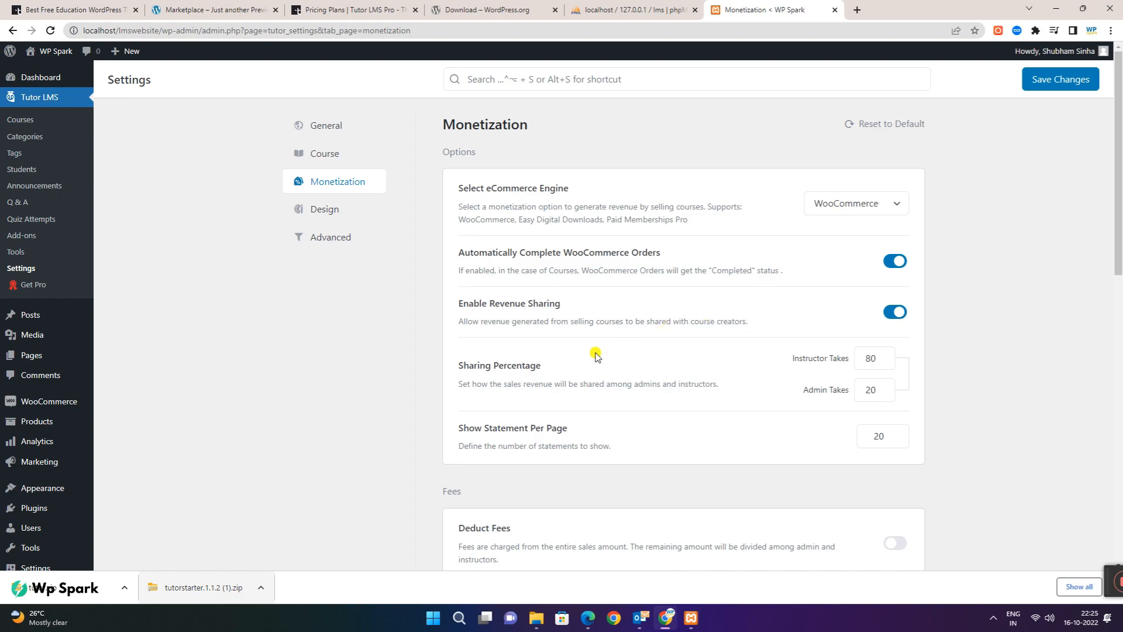
- Examine the revenue sharing description, the instructor and admin sharing percentages, and the Show Statement Per Page option
{"action": "left_click", "coordinate": [864, 359]}
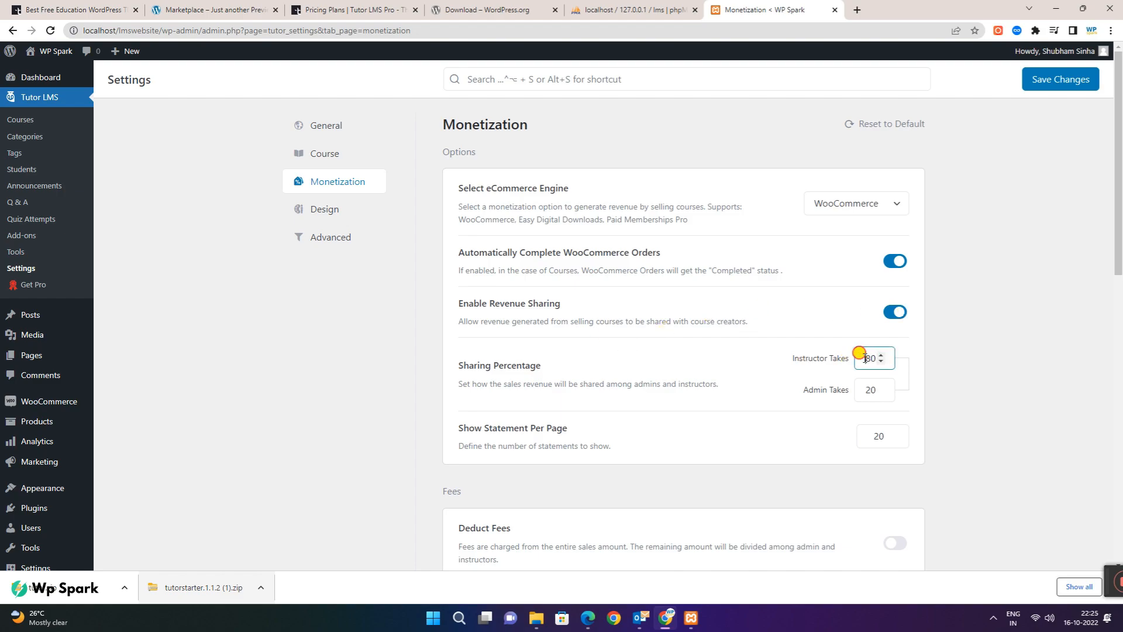
{"action": "left_click_drag", "start_coordinate": [865, 358], "coordinate": [903, 387]}
{"action": "left_click", "coordinate": [960, 363]}
{"action": "left_click_drag", "start_coordinate": [461, 296], "coordinate": [757, 327]}
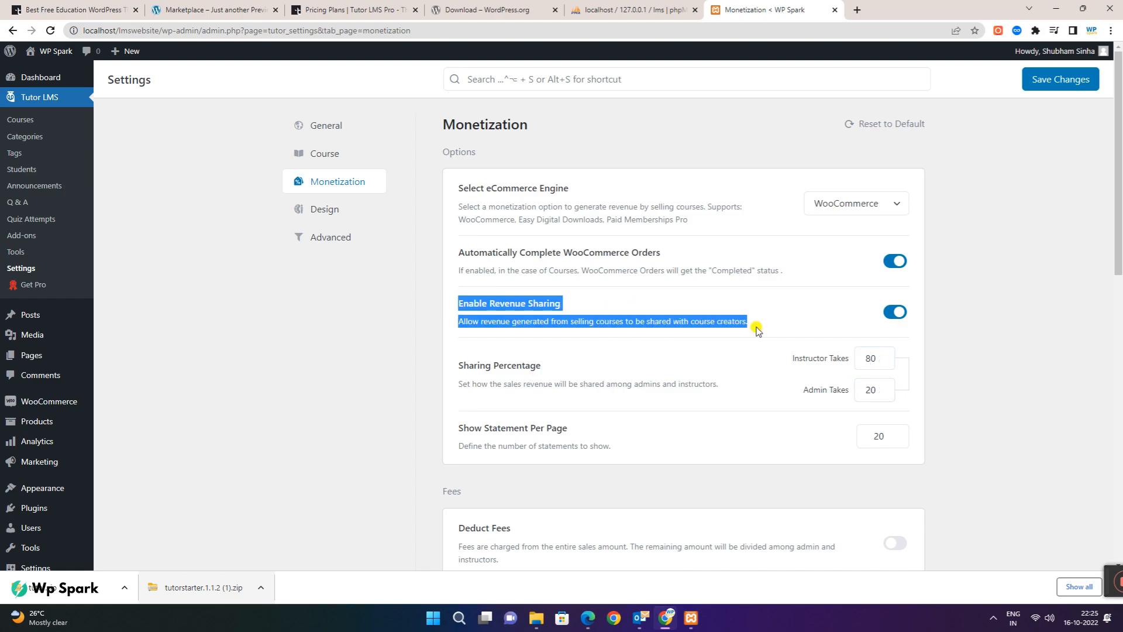
{"action": "left_click", "coordinate": [942, 309]}
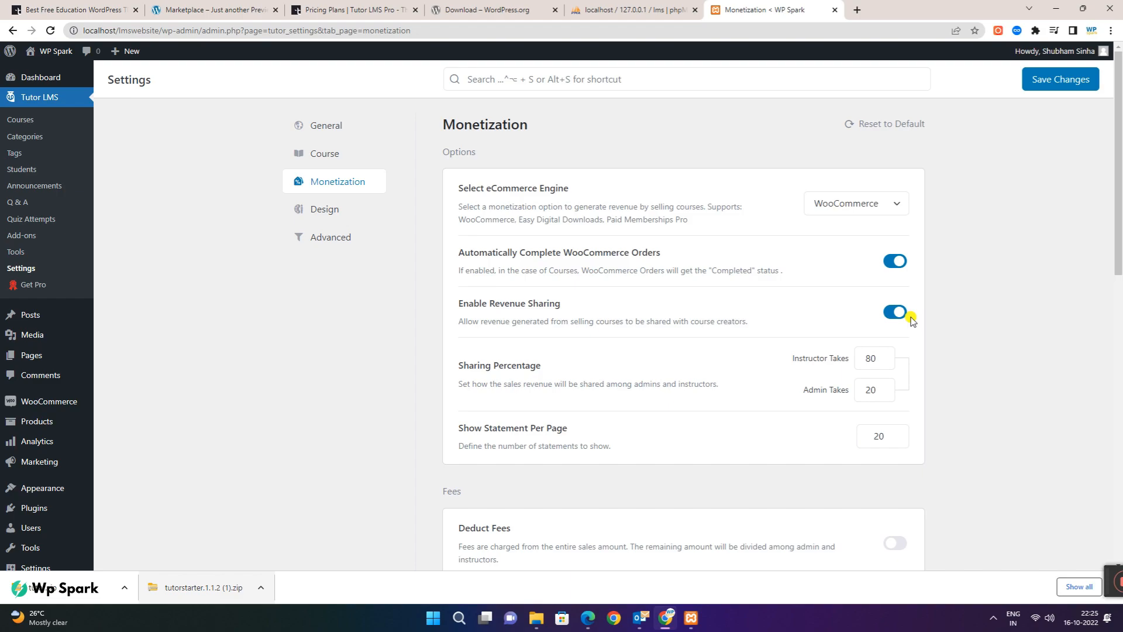
{"action": "left_click_drag", "start_coordinate": [798, 391], "coordinate": [911, 391]}
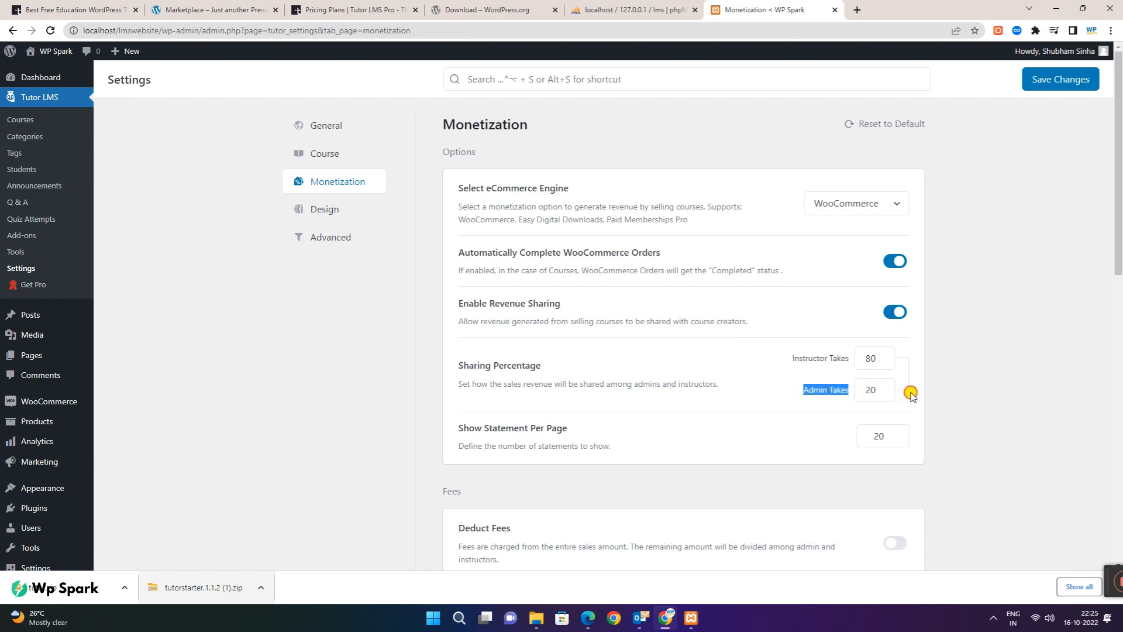
{"action": "left_click", "coordinate": [1010, 356]}
{"action": "left_click_drag", "start_coordinate": [455, 427], "coordinate": [575, 432]}
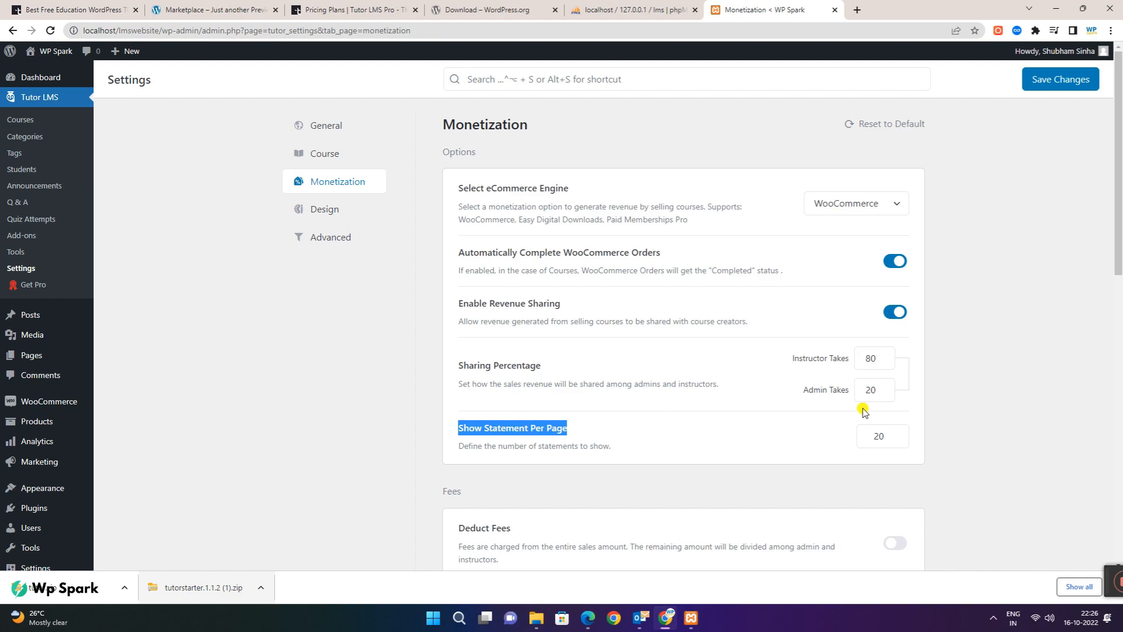
- Enable Deduct Fees and read the explanations of the Deduct Fees and Fee Description options
{"action": "scroll", "coordinate": [862, 411], "scroll_direction": "down", "scroll_amount": 6}
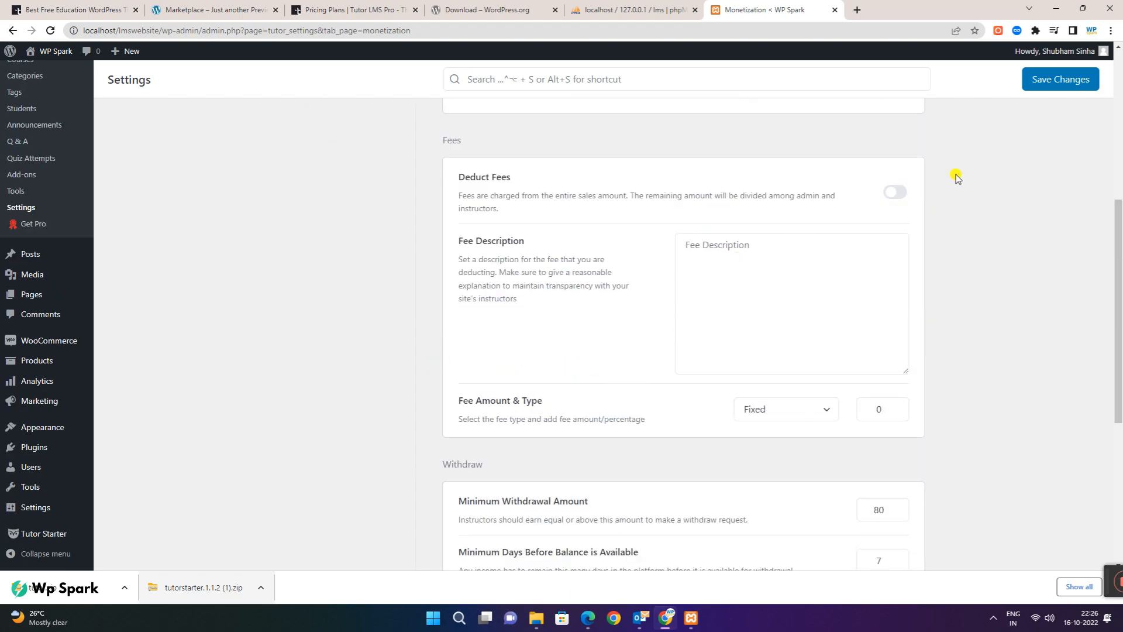
{"action": "left_click", "coordinate": [905, 193]}
{"action": "left_click_drag", "start_coordinate": [458, 196], "coordinate": [627, 216]}
{"action": "left_click_drag", "start_coordinate": [443, 262], "coordinate": [584, 302]}
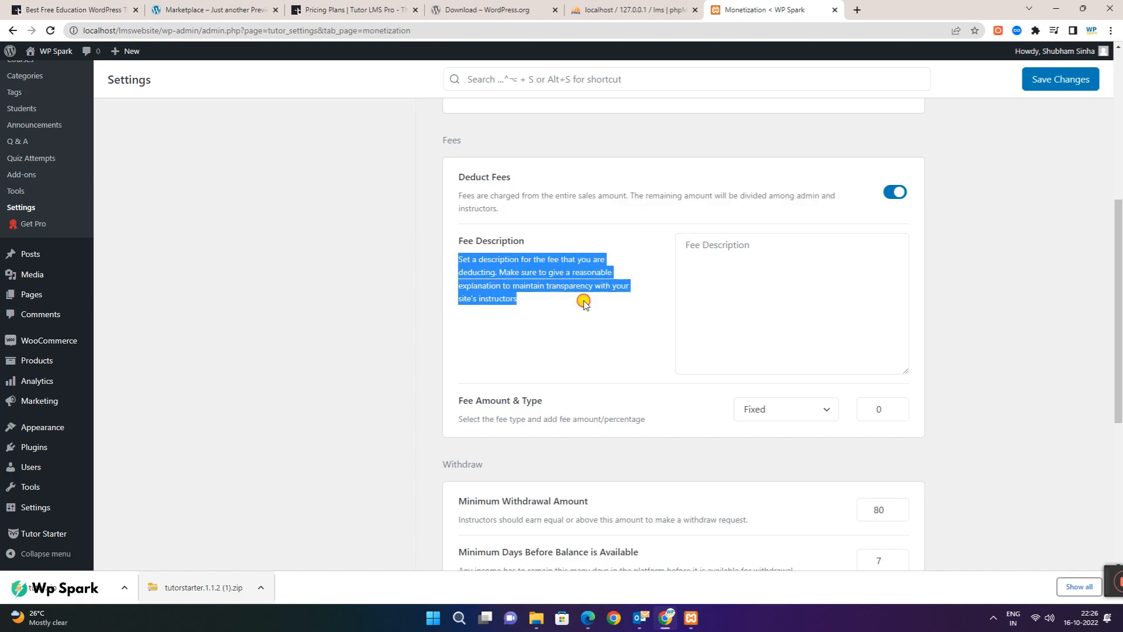
{"action": "left_click", "coordinate": [759, 276]}
{"action": "left_click_drag", "start_coordinate": [444, 191], "coordinate": [492, 218]}
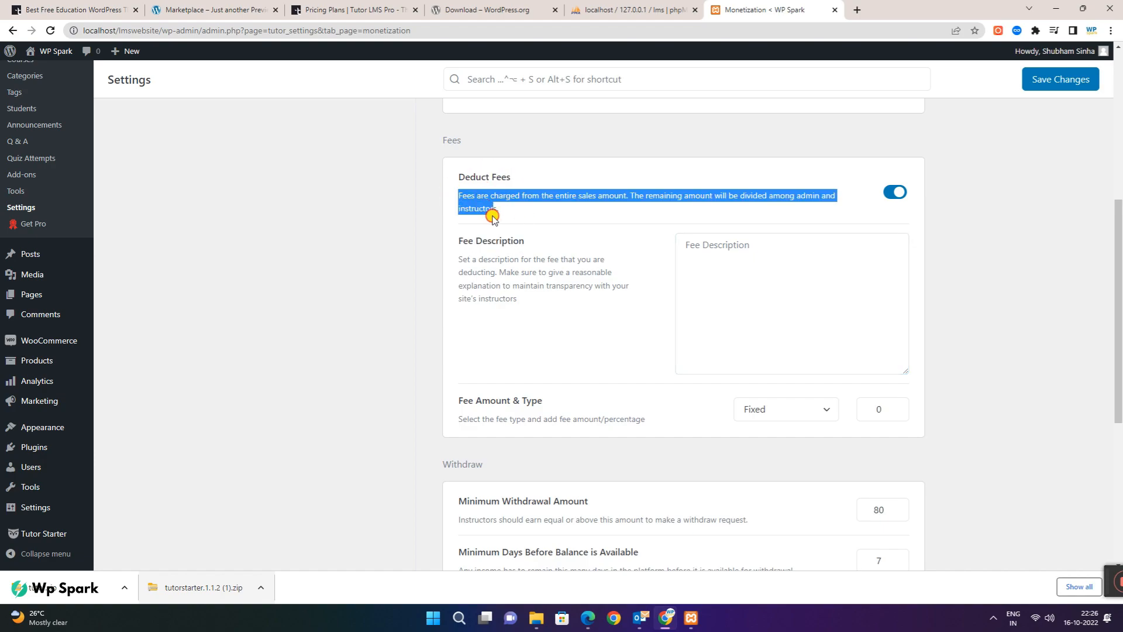
{"action": "right_click", "coordinate": [764, 259]}
{"action": "left_click", "coordinate": [676, 255]}
{"action": "right_click", "coordinate": [679, 260]}
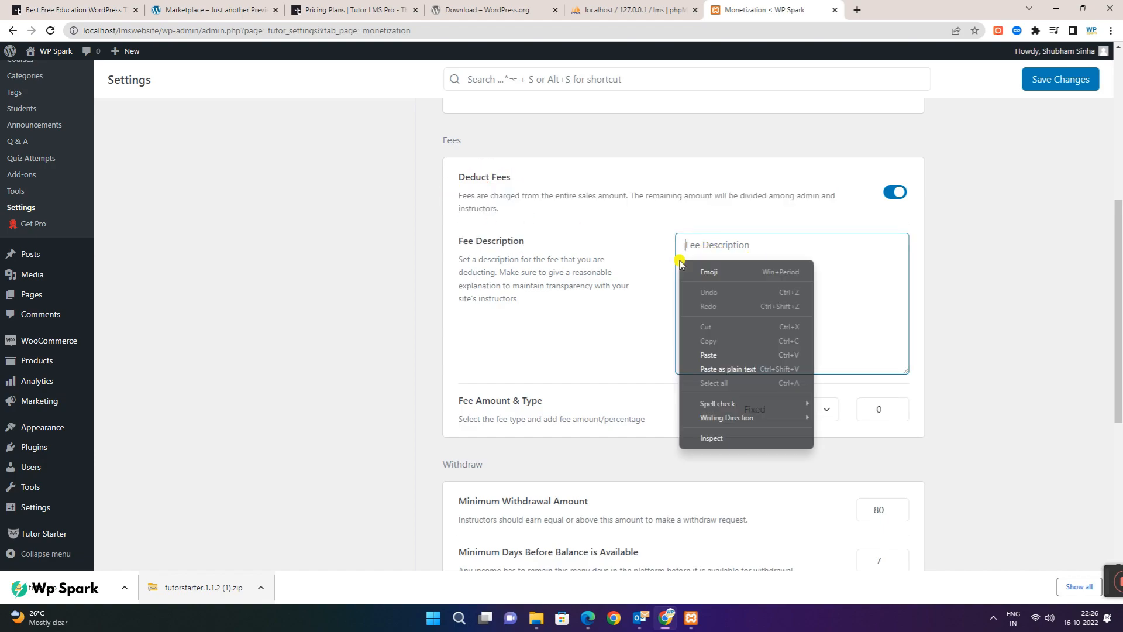
- Copy the two-line introduction under the Compare Plans heading on the Tutor LMS pricing page
{"action": "left_click", "coordinate": [369, 6]}
{"action": "scroll", "coordinate": [465, 103], "scroll_direction": "up", "scroll_amount": 4}
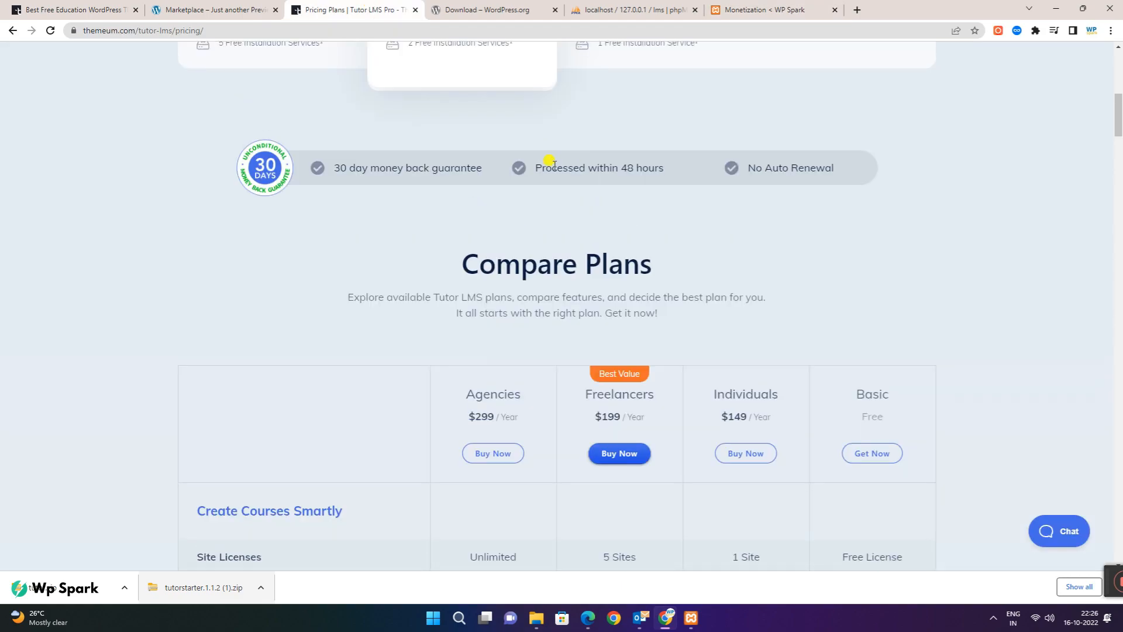
{"action": "mouse_move", "coordinate": [337, 289]}
{"action": "left_mouse_down"}
{"action": "mouse_move", "coordinate": [722, 332]}
{"action": "mouse_move", "coordinate": [350, 288]}
{"action": "left_mouse_up"}
{"action": "key", "text": "ctrl+c"}
{"action": "right_click", "coordinate": [350, 288]}
{"action": "left_click", "coordinate": [380, 296]}
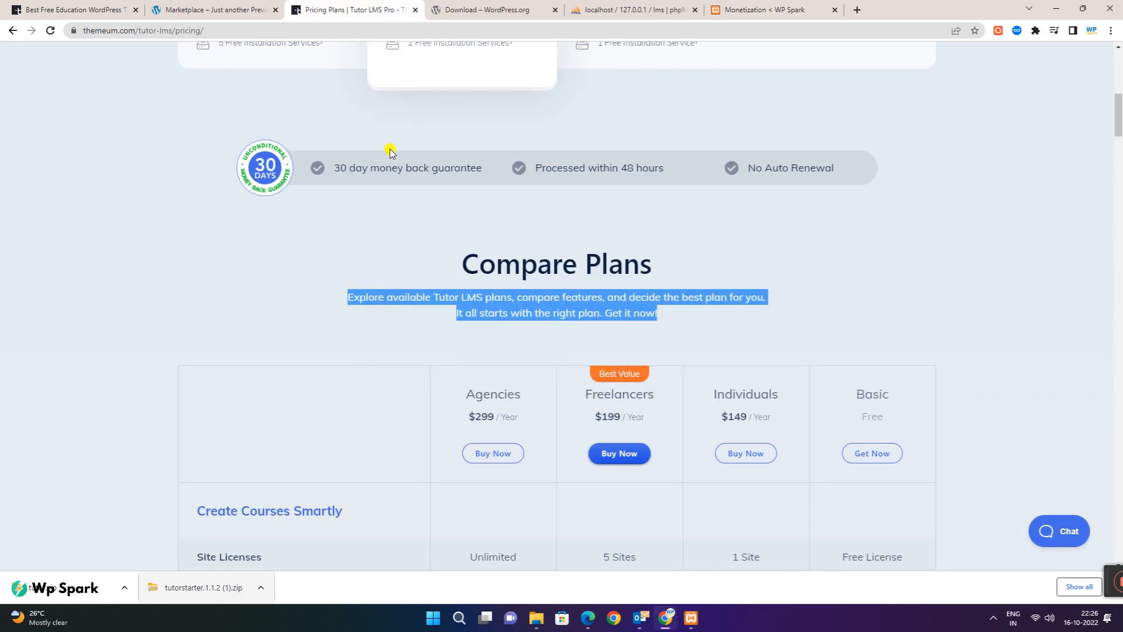
- Return to the Monetization settings and paste the copied pricing text as the Fee Description
{"action": "left_click", "coordinate": [473, 14]}
{"action": "left_click", "coordinate": [608, 10]}
{"action": "left_click_drag", "start_coordinate": [731, 10], "coordinate": [484, 12]}
{"action": "left_click", "coordinate": [735, 251]}
{"action": "right_click", "coordinate": [735, 251]}
{"action": "left_click", "coordinate": [777, 352]}
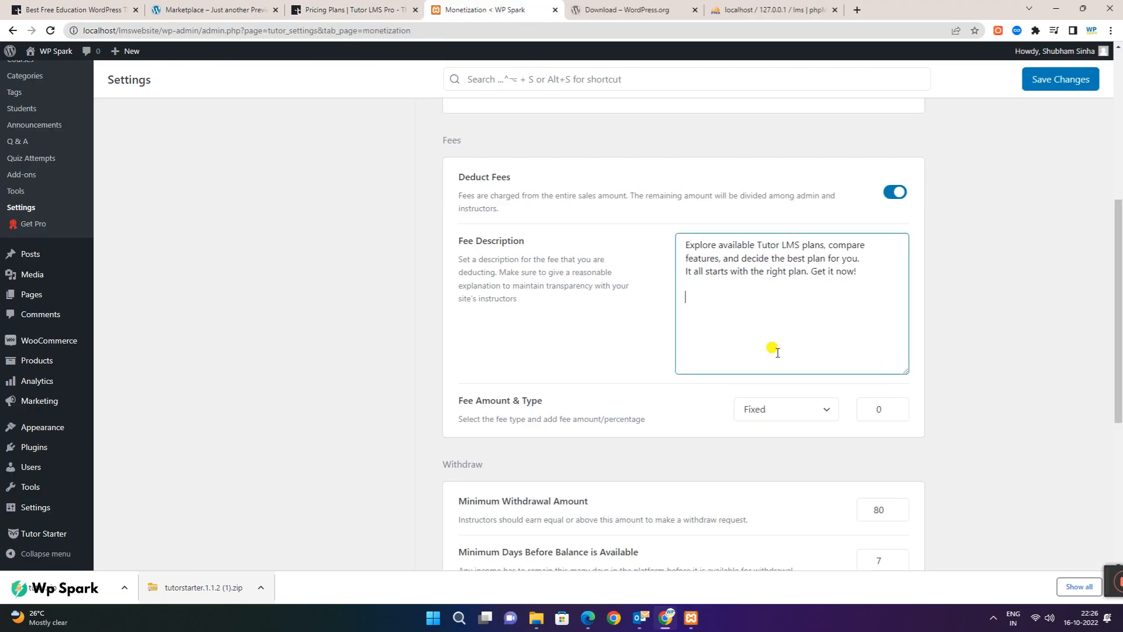
- Set the fee type to Percent and the fee amount to 10
{"action": "scroll", "coordinate": [778, 351], "scroll_direction": "down", "scroll_amount": 4}
{"action": "left_click", "coordinate": [776, 187]}
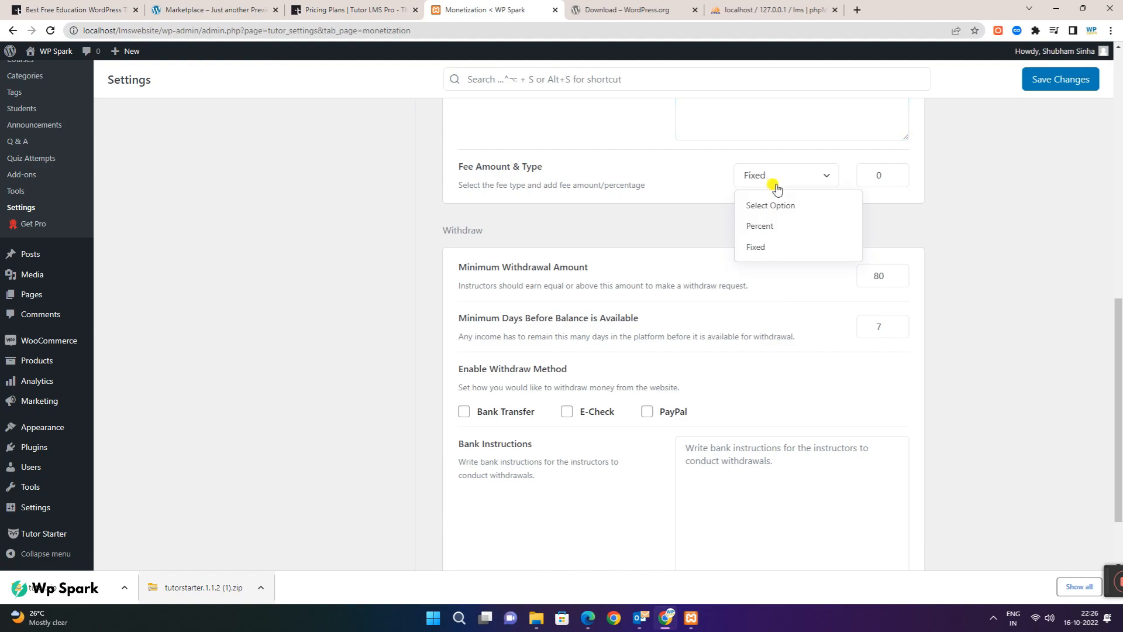
{"action": "left_click", "coordinate": [776, 229]}
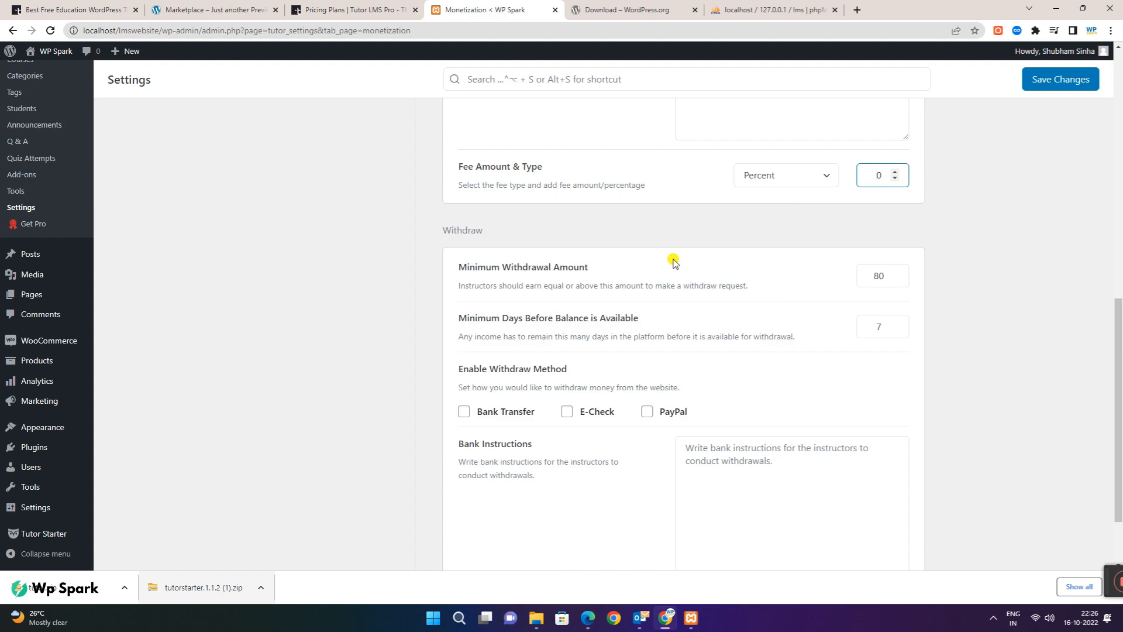
{"action": "scroll", "coordinate": [960, 223], "scroll_direction": "up", "scroll_amount": 4}
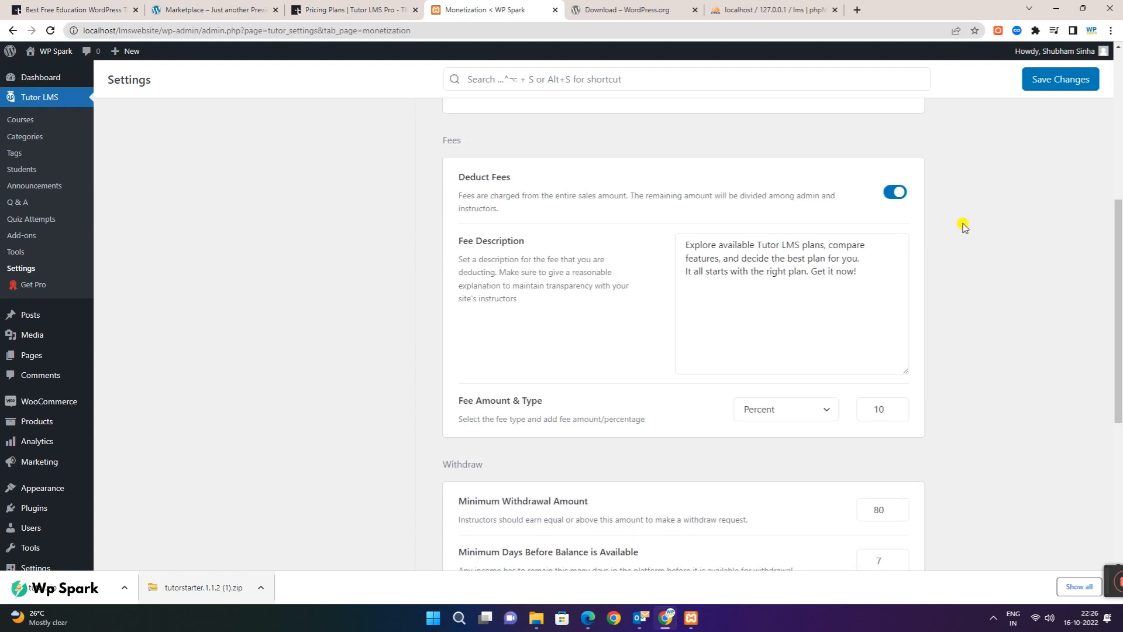
{"action": "scroll", "coordinate": [828, 427], "scroll_direction": "up", "scroll_amount": 1}
{"action": "scroll", "coordinate": [761, 410], "scroll_direction": "up", "scroll_amount": 3}
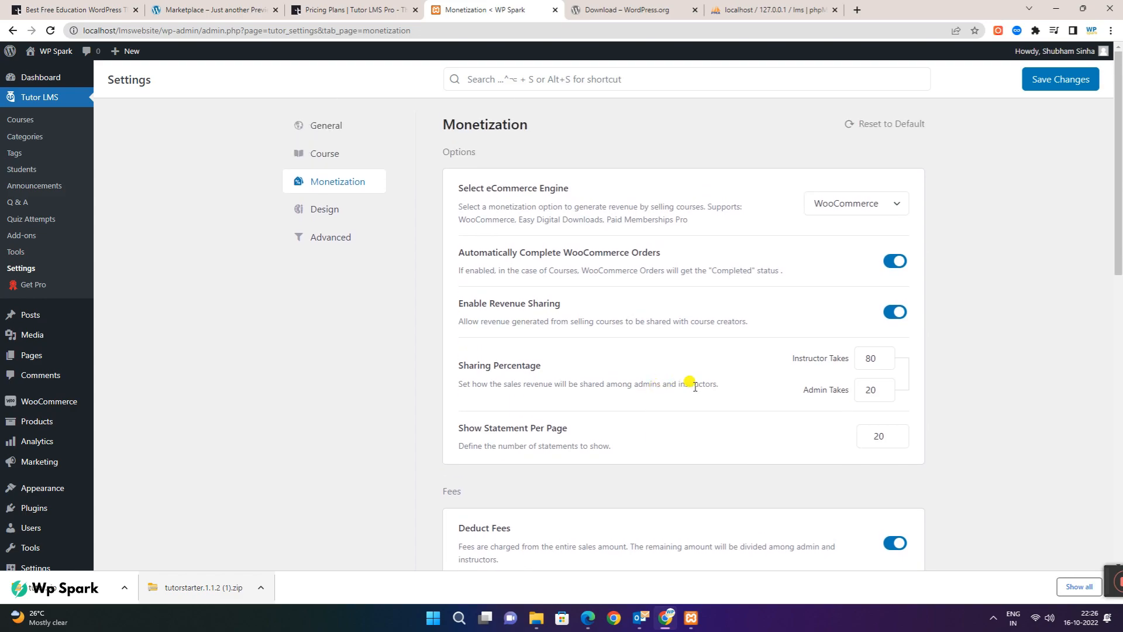
{"action": "scroll", "coordinate": [693, 386], "scroll_direction": "down", "scroll_amount": 10}
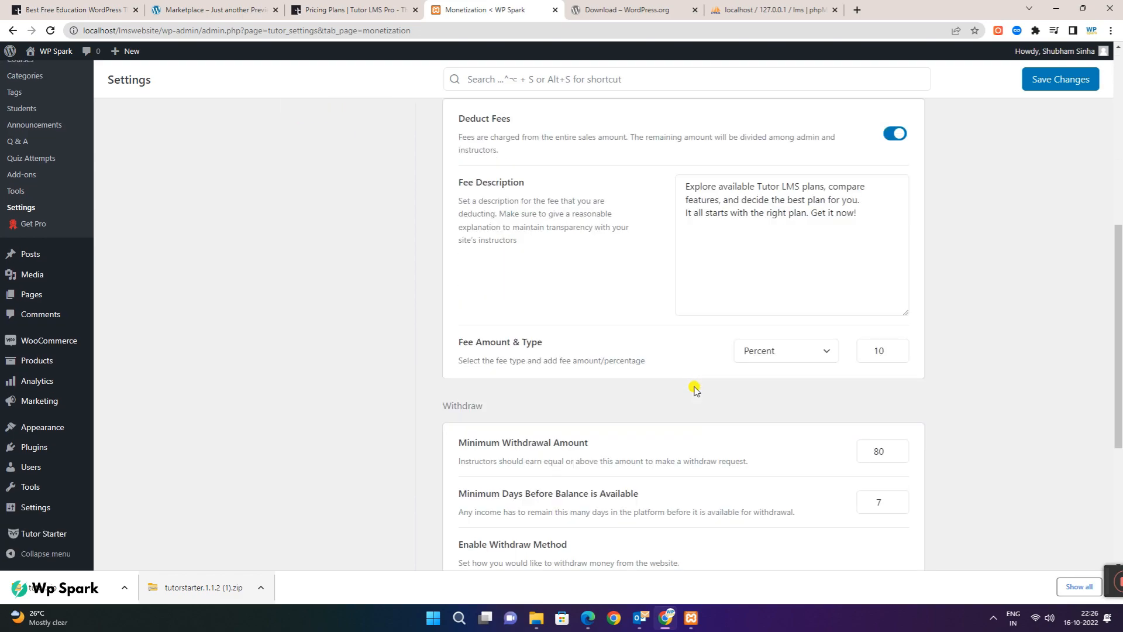
- Review the Monetization options, from the eCommerce engine to the instructor and admin sharing percentages
{"action": "scroll", "coordinate": [597, 246], "scroll_direction": "up", "scroll_amount": 5}
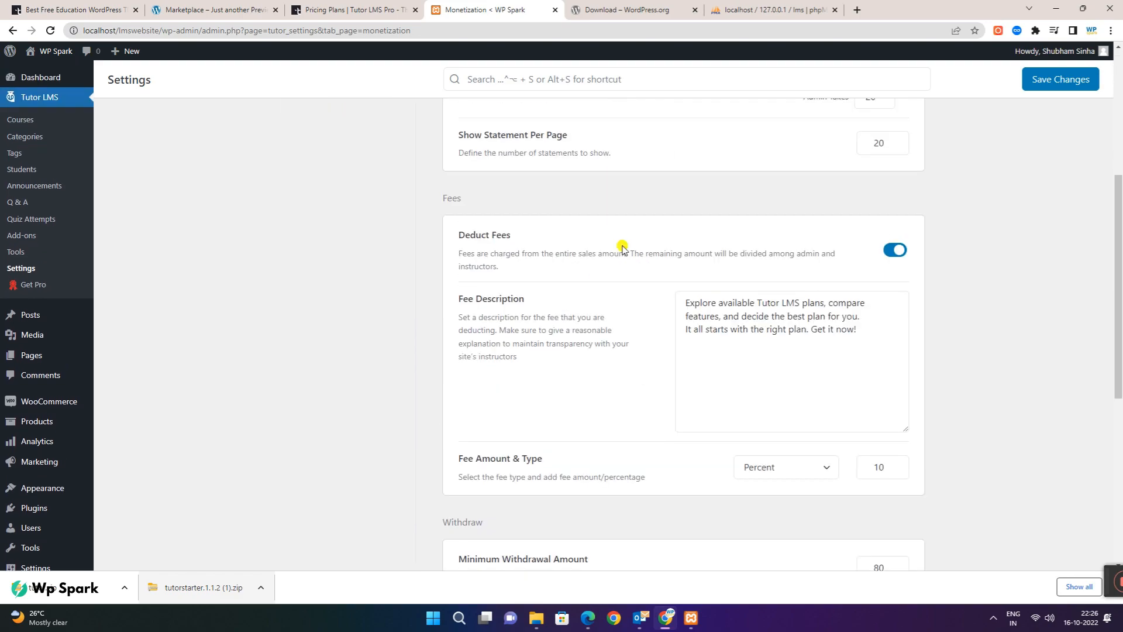
{"action": "scroll", "coordinate": [626, 343], "scroll_direction": "up", "scroll_amount": 5}
{"action": "scroll", "coordinate": [626, 342], "scroll_direction": "up", "scroll_amount": 1}
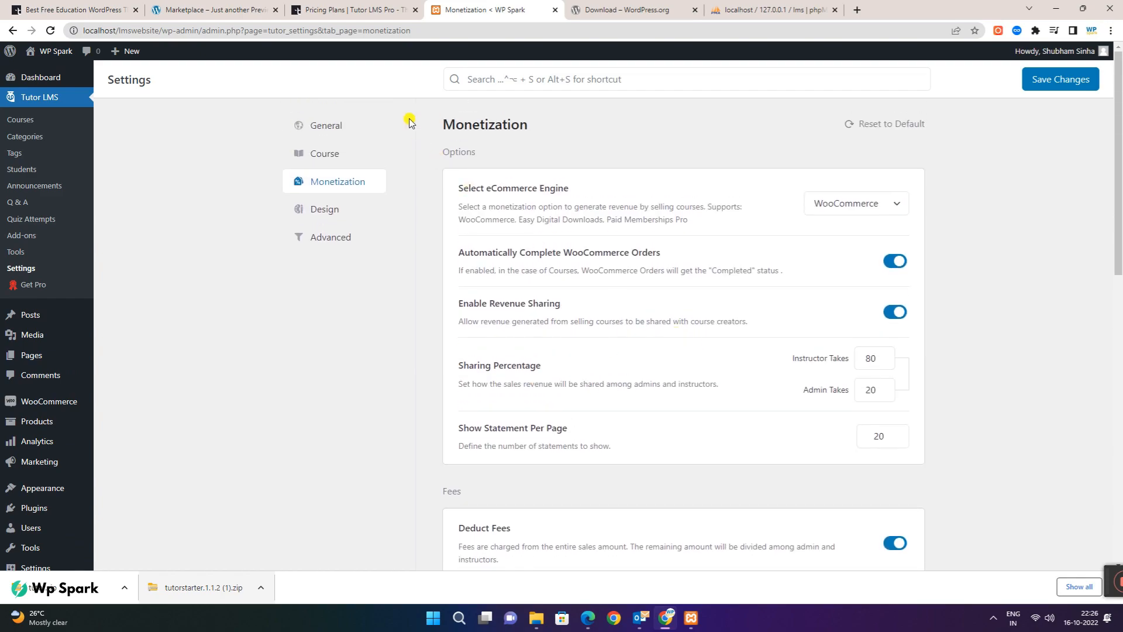
{"action": "left_click_drag", "start_coordinate": [432, 161], "coordinate": [692, 374]}
{"action": "scroll", "coordinate": [692, 375], "scroll_direction": "down", "scroll_amount": 1}
{"action": "left_click", "coordinate": [935, 341]}
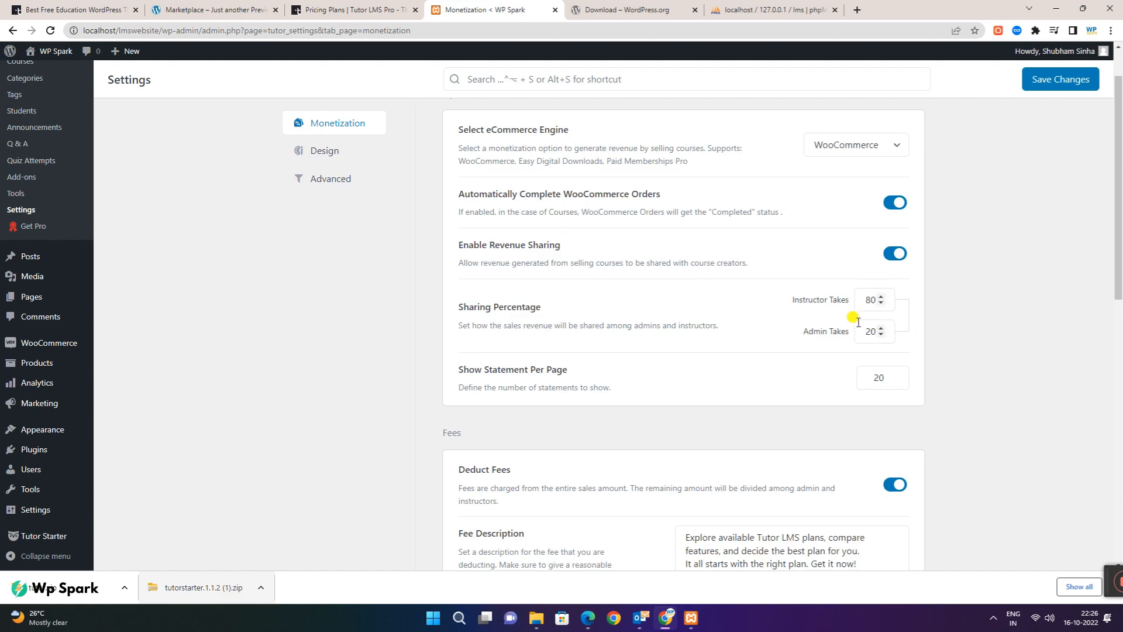
- Enable Bank Transfer and PayPal as withdraw methods, paste the copied pricing text as Bank Instructions, and save the settings
{"action": "scroll", "coordinate": [761, 339], "scroll_direction": "down", "scroll_amount": 10}
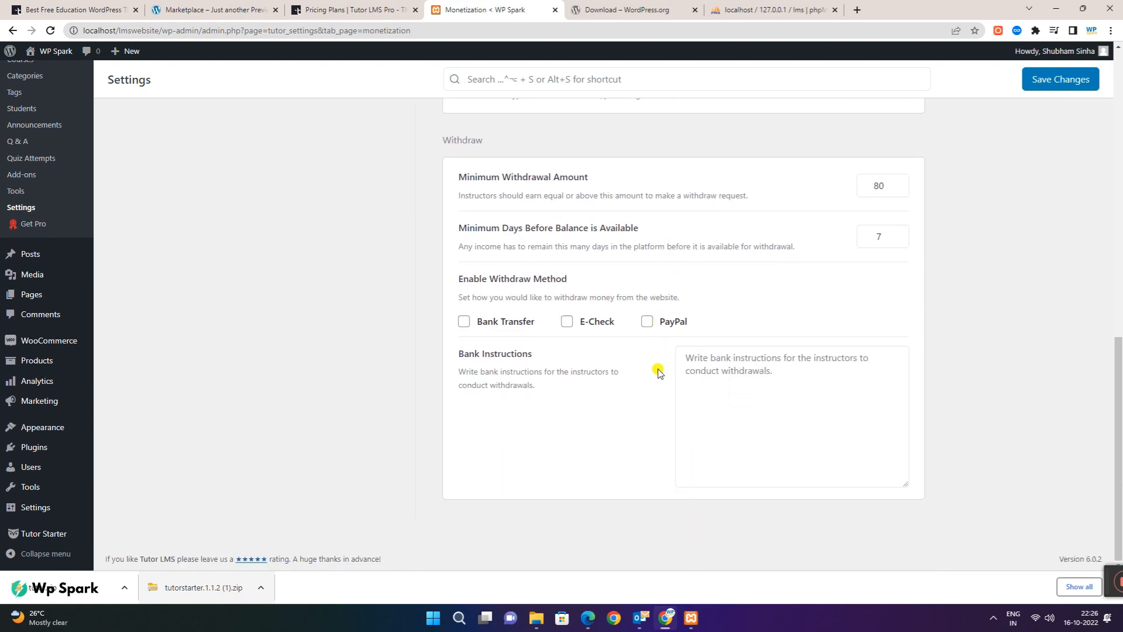
{"action": "left_click", "coordinate": [465, 322]}
{"action": "left_click", "coordinate": [654, 323]}
{"action": "right_click", "coordinate": [736, 364]}
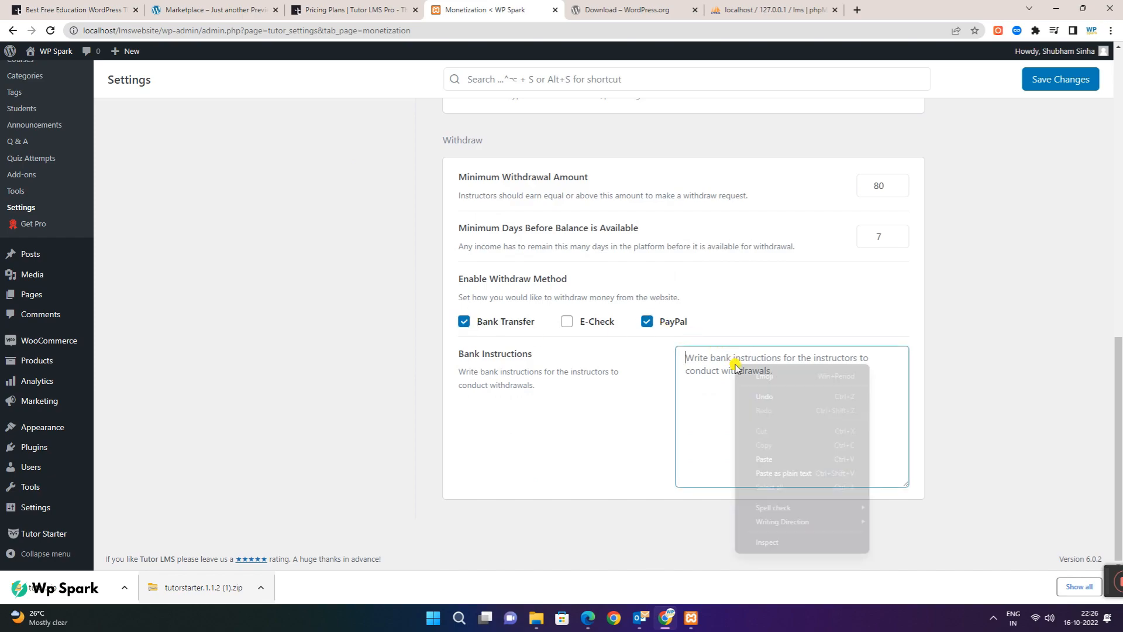
{"action": "left_click", "coordinate": [766, 460]}
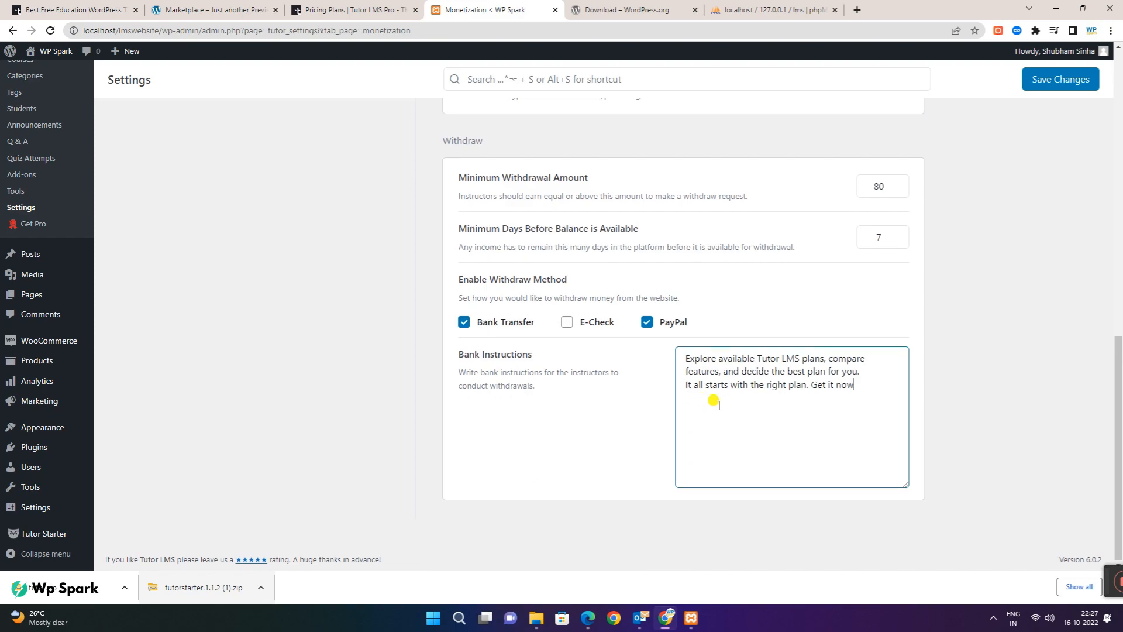
{"action": "scroll", "coordinate": [831, 398], "scroll_direction": "up", "scroll_amount": 9}
{"action": "left_click", "coordinate": [1089, 79]}
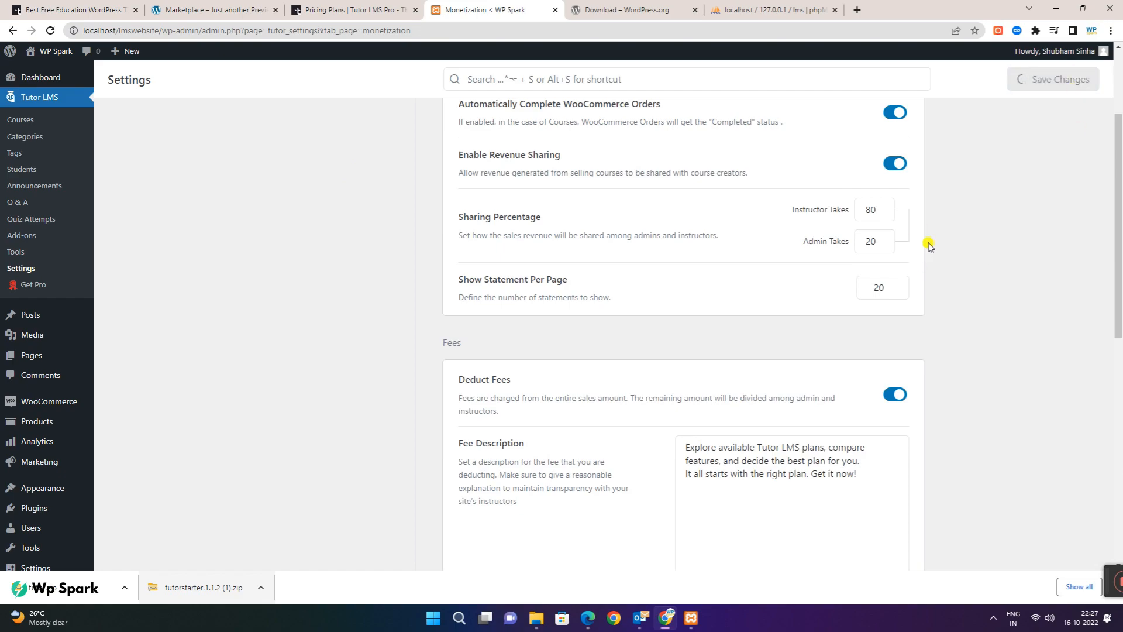
- Open the Design settings and set the course Column Per Row to Four
{"action": "scroll", "coordinate": [930, 243], "scroll_direction": "up", "scroll_amount": 3}
{"action": "left_click", "coordinate": [339, 212]}
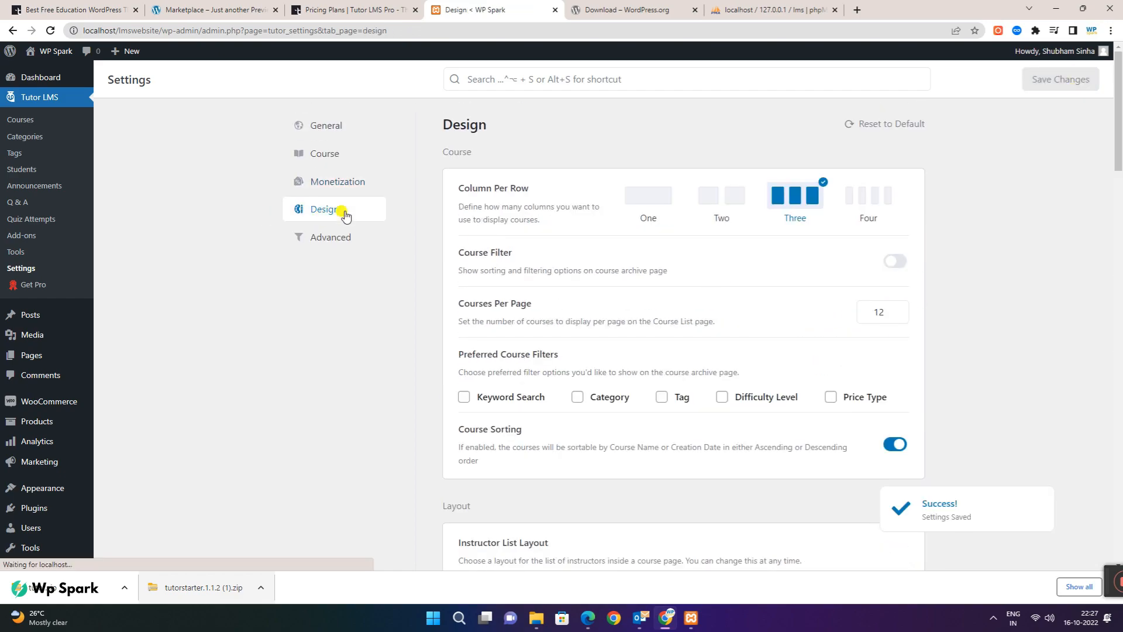
{"action": "left_click", "coordinate": [870, 205]}
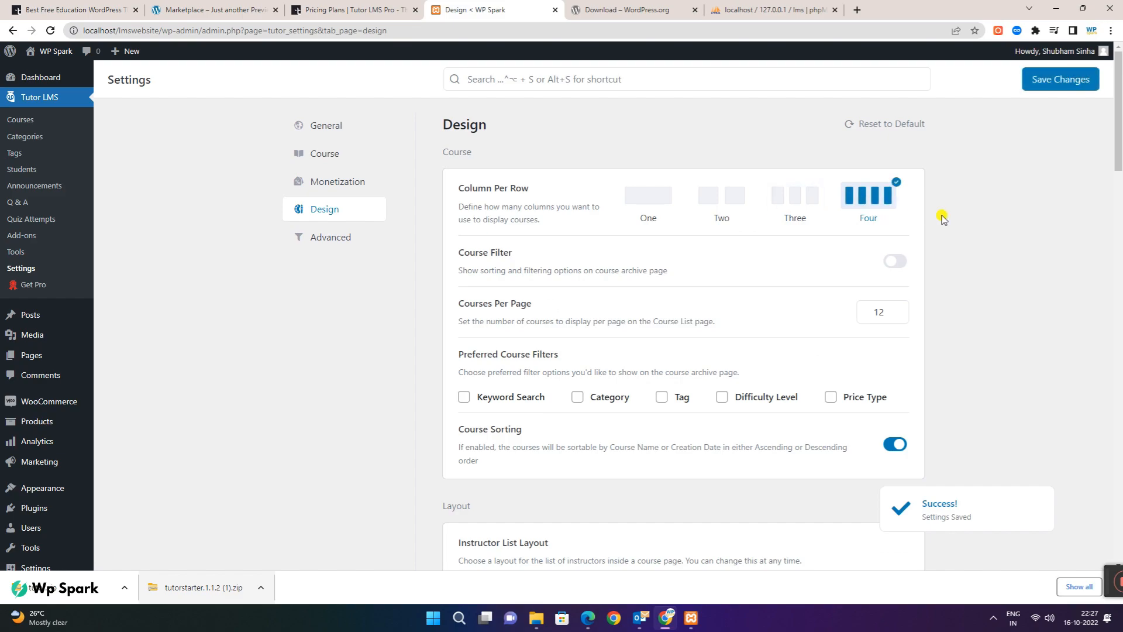
- Enable the Course Filter and set Courses Per Page to 20
{"action": "scroll", "coordinate": [878, 218], "scroll_direction": "down", "scroll_amount": 3}
{"action": "scroll", "coordinate": [861, 230], "scroll_direction": "up", "scroll_amount": 2}
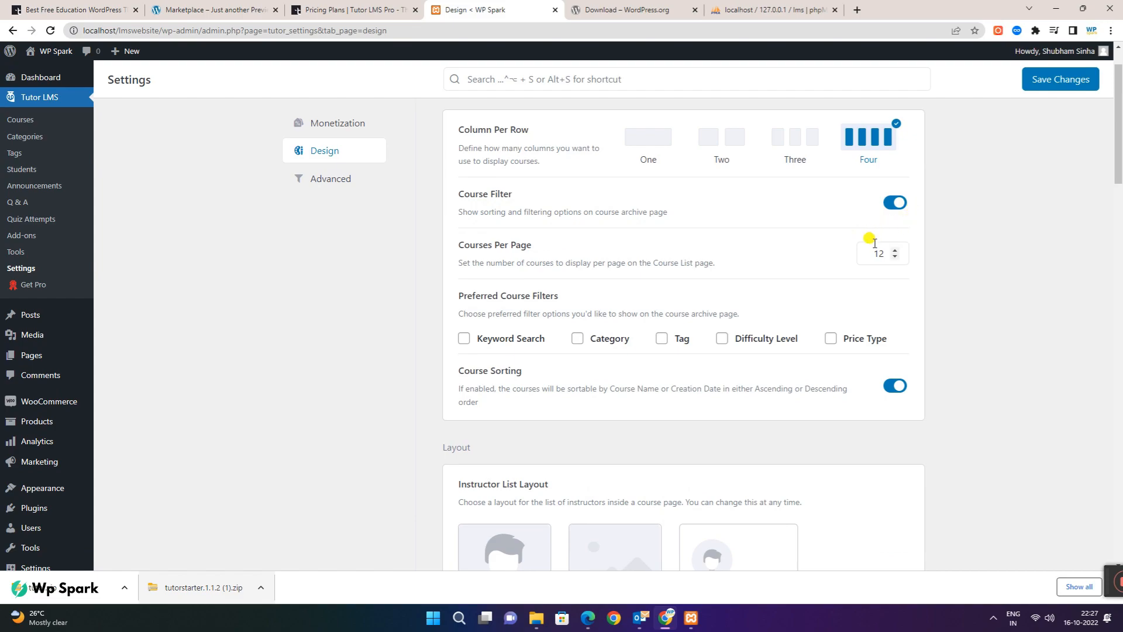
{"action": "left_click_drag", "start_coordinate": [884, 253], "coordinate": [847, 256]}
- Enable all Preferred Course Filters: Keyword Search, Category, Tag, Difficulty Level and Price Type
{"action": "left_click", "coordinate": [459, 307]}
{"action": "left_click", "coordinate": [509, 340]}
{"action": "left_click", "coordinate": [598, 345]}
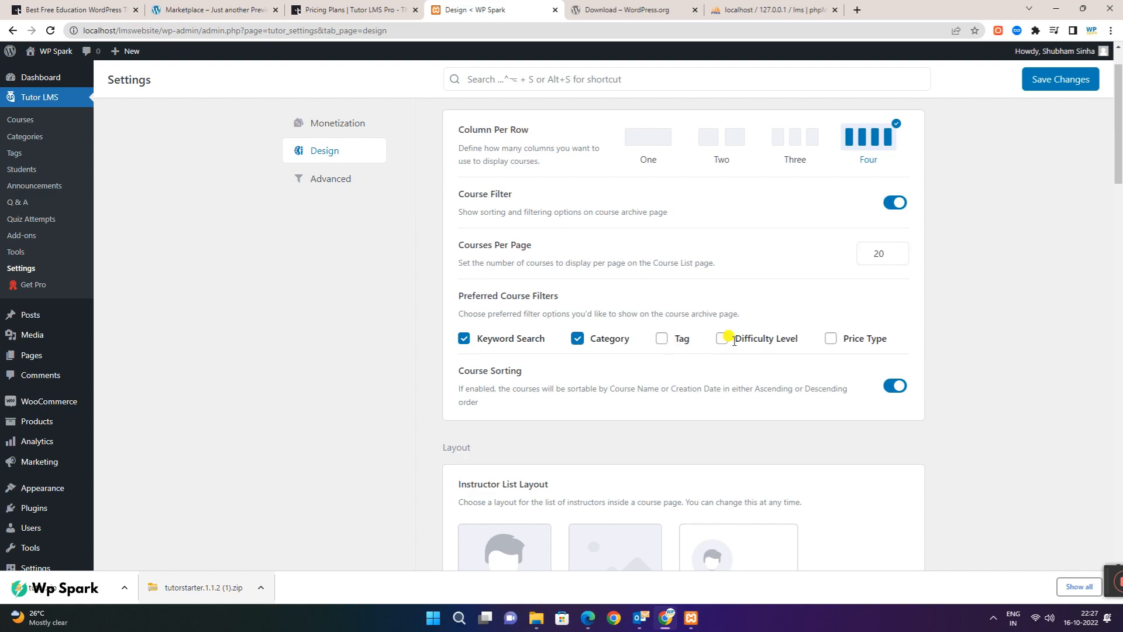
{"action": "left_click", "coordinate": [866, 346]}
{"action": "left_click_drag", "start_coordinate": [453, 316], "coordinate": [909, 343]}
{"action": "left_click", "coordinate": [664, 345]}
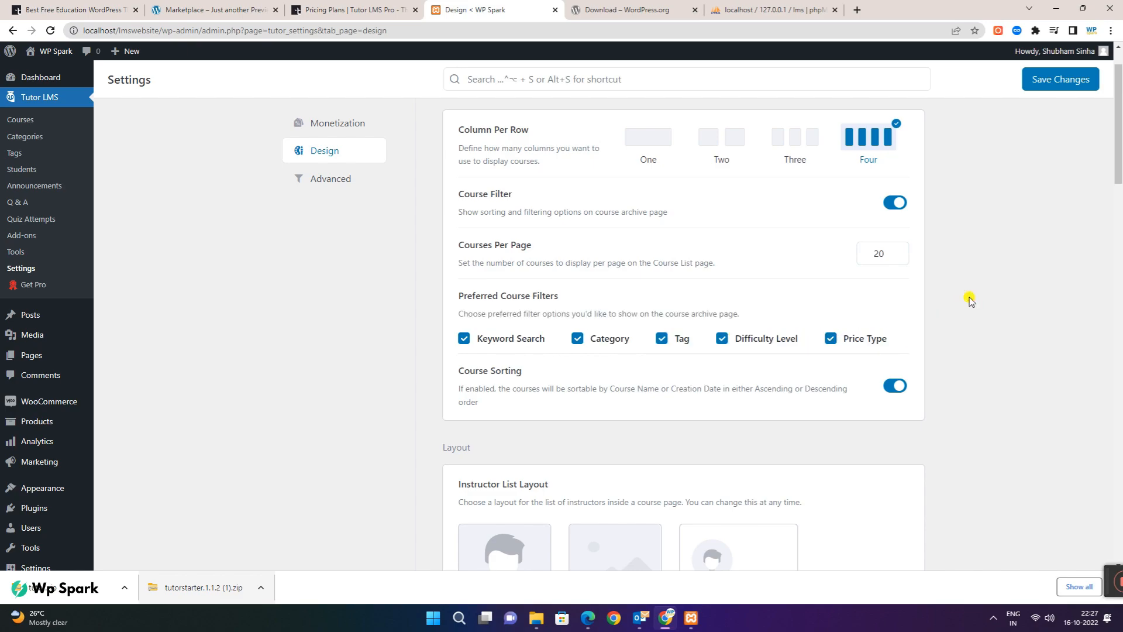
- Compare the Instructor List Layout designs, try Cover, and choose Portrait
{"action": "scroll", "coordinate": [902, 345], "scroll_direction": "down", "scroll_amount": 8}
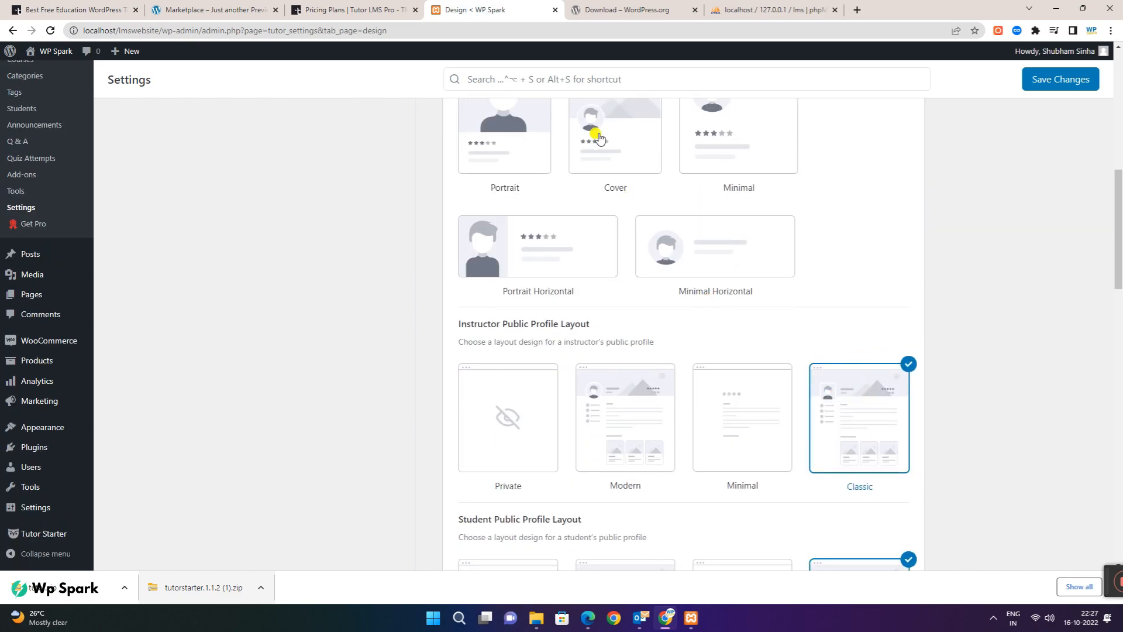
{"action": "scroll", "coordinate": [596, 138], "scroll_direction": "up", "scroll_amount": 3}
{"action": "left_click_drag", "start_coordinate": [455, 210], "coordinate": [870, 208]}
{"action": "left_click", "coordinate": [871, 209]}
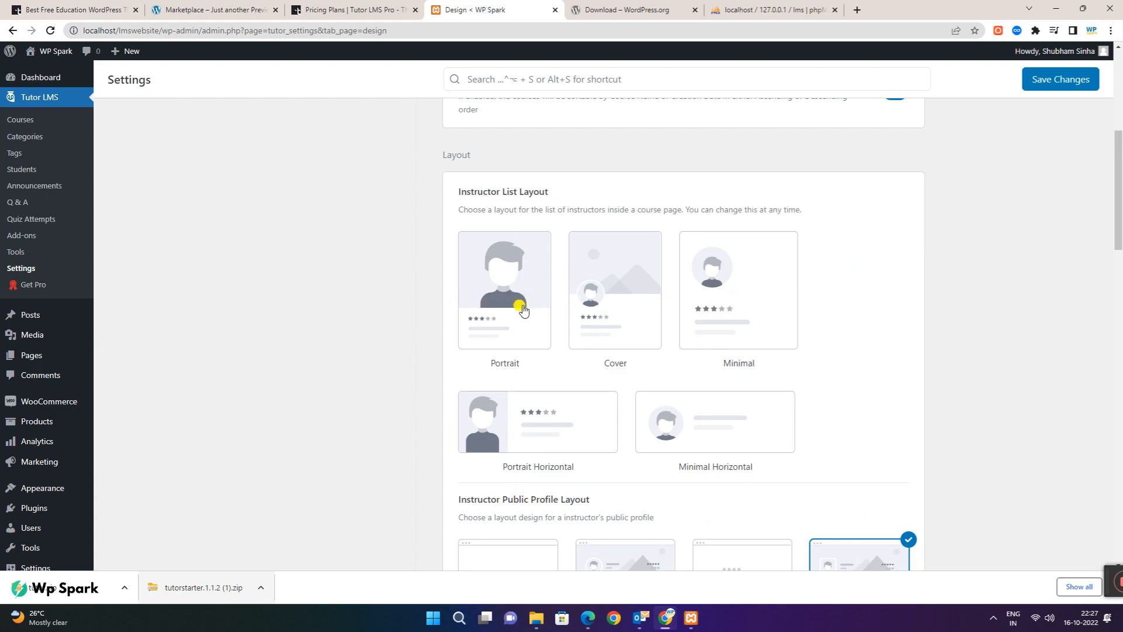
{"action": "scroll", "coordinate": [702, 444], "scroll_direction": "down", "scroll_amount": 1}
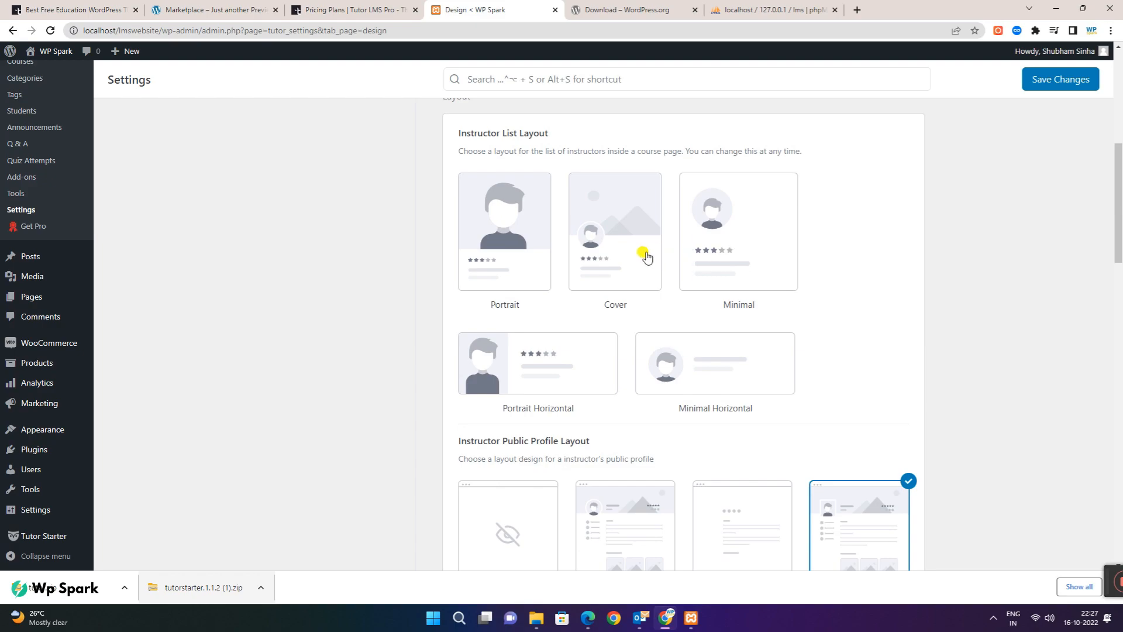
{"action": "scroll", "coordinate": [761, 328], "scroll_direction": "down", "scroll_amount": 2}
{"action": "scroll", "coordinate": [840, 384], "scroll_direction": "up", "scroll_amount": 3}
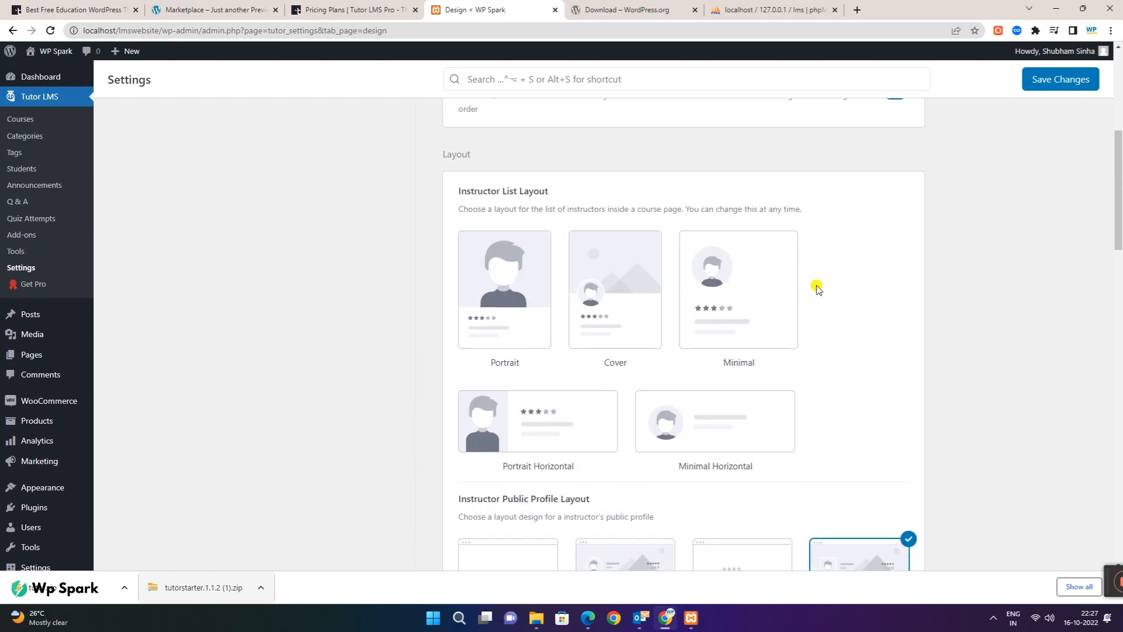
{"action": "scroll", "coordinate": [848, 292], "scroll_direction": "down", "scroll_amount": 3}
{"action": "scroll", "coordinate": [841, 282], "scroll_direction": "up", "scroll_amount": 1}
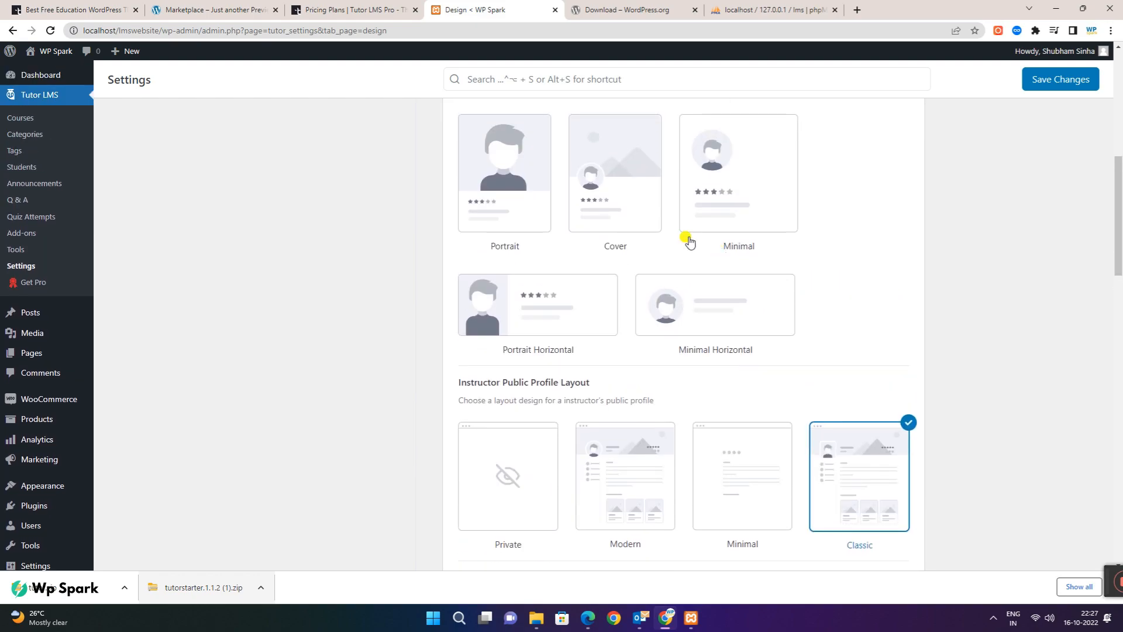
{"action": "left_click", "coordinate": [592, 203]}
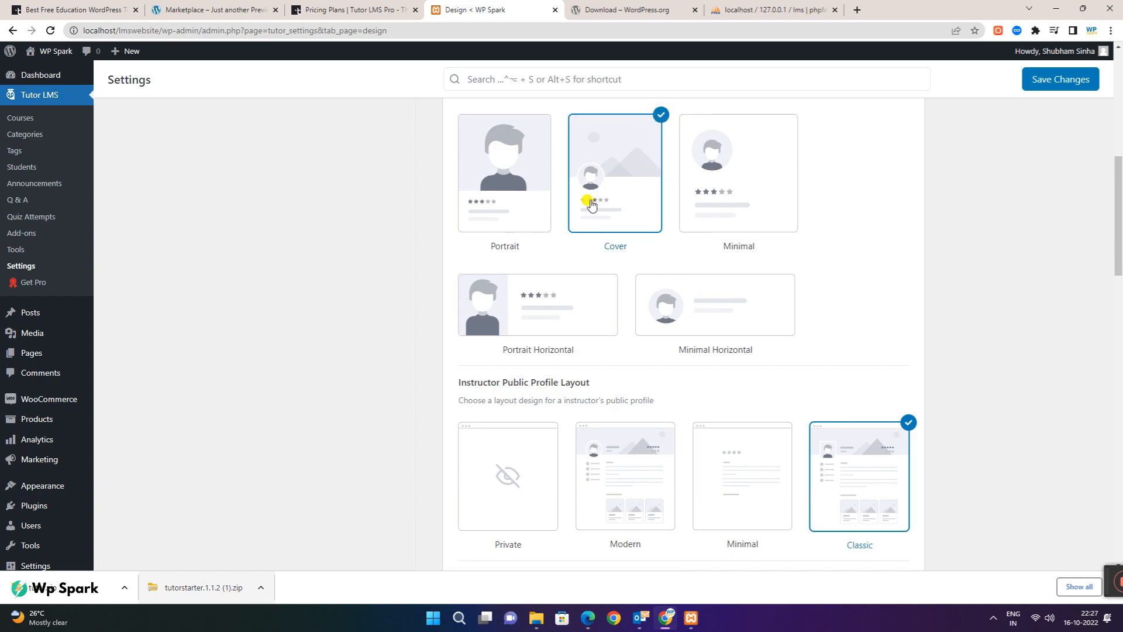
{"action": "left_click", "coordinate": [523, 204]}
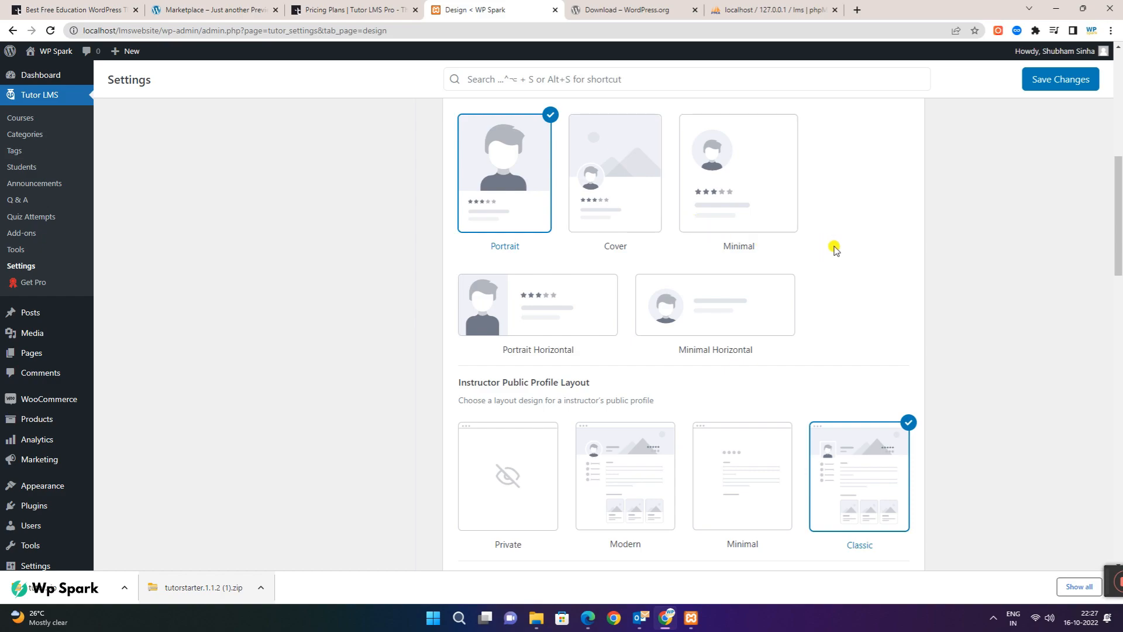
- Set the Student Public Profile Layout to Modern
{"action": "scroll", "coordinate": [834, 248], "scroll_direction": "down", "scroll_amount": 5}
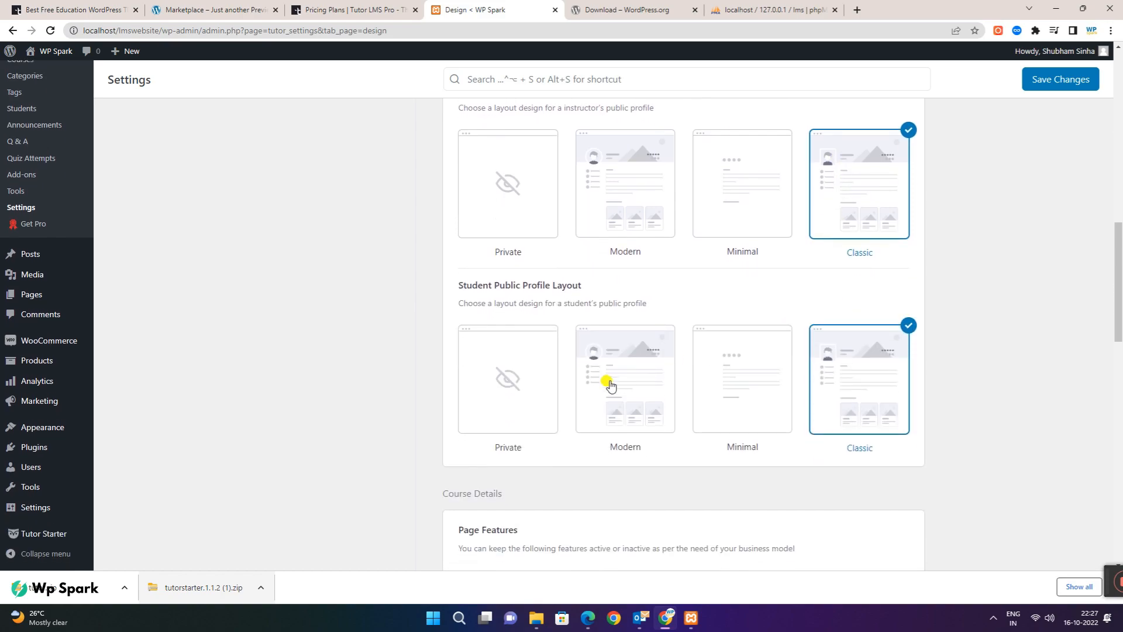
{"action": "left_click_drag", "start_coordinate": [454, 290], "coordinate": [689, 304]}
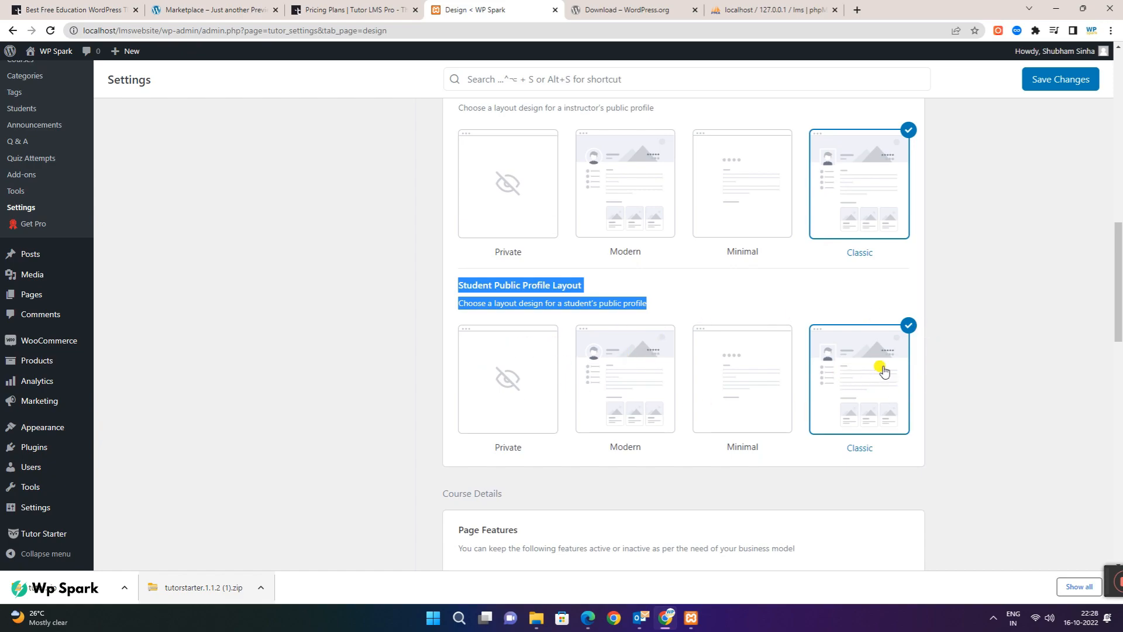
{"action": "left_click", "coordinate": [597, 391]}
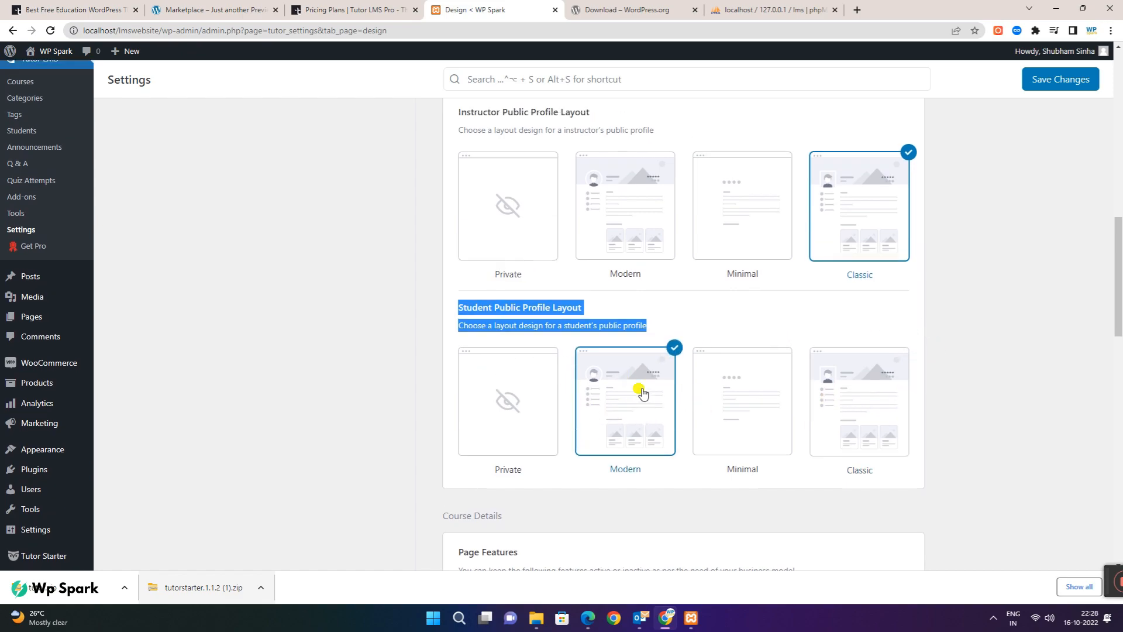
{"action": "scroll", "coordinate": [642, 391], "scroll_direction": "up", "scroll_amount": 2}
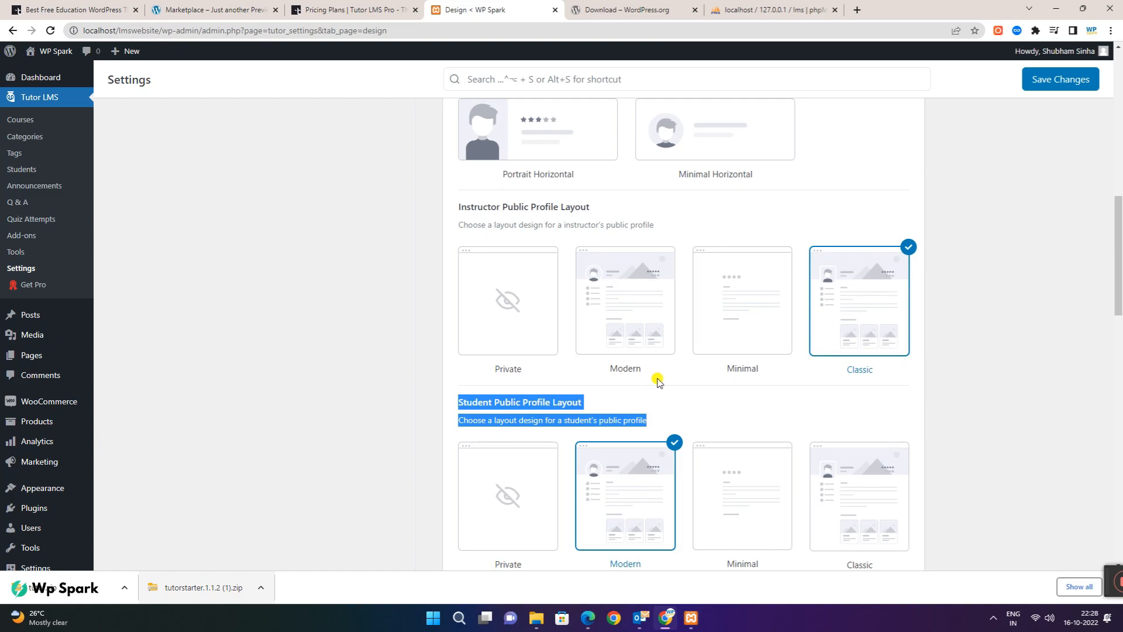
{"action": "scroll", "coordinate": [658, 381], "scroll_direction": "up", "scroll_amount": 4}
{"action": "scroll", "coordinate": [658, 382], "scroll_direction": "down", "scroll_amount": 4}
{"action": "scroll", "coordinate": [658, 381], "scroll_direction": "up", "scroll_amount": 2}
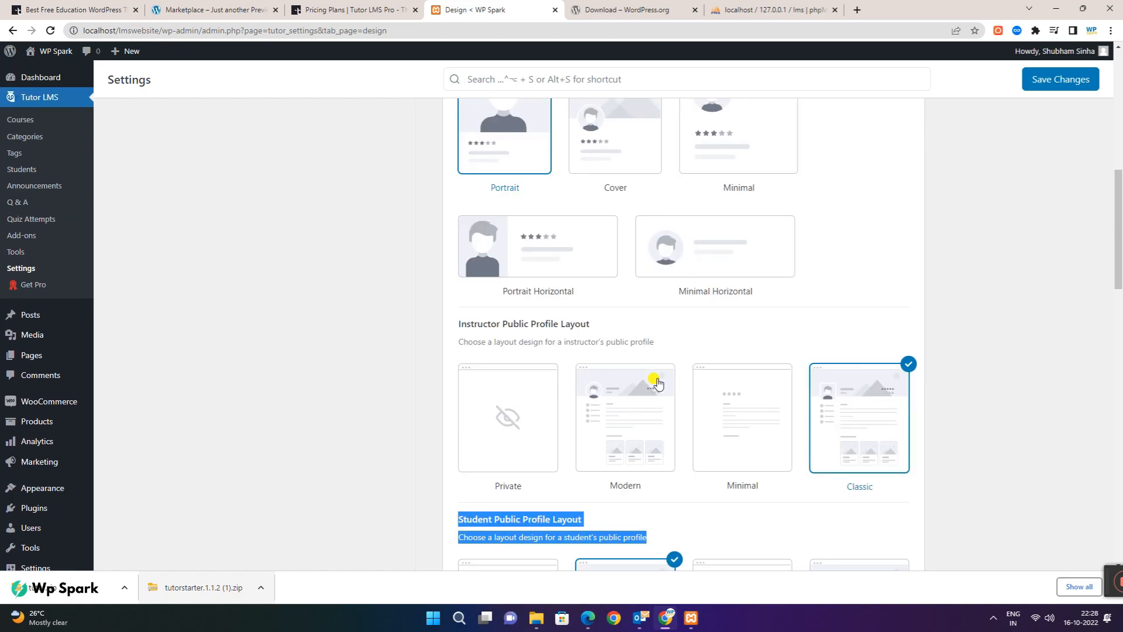
- Enable Instructor Info among the course details page features and try out the Q&A feature toggle
{"action": "scroll", "coordinate": [658, 381], "scroll_direction": "down", "scroll_amount": 9}
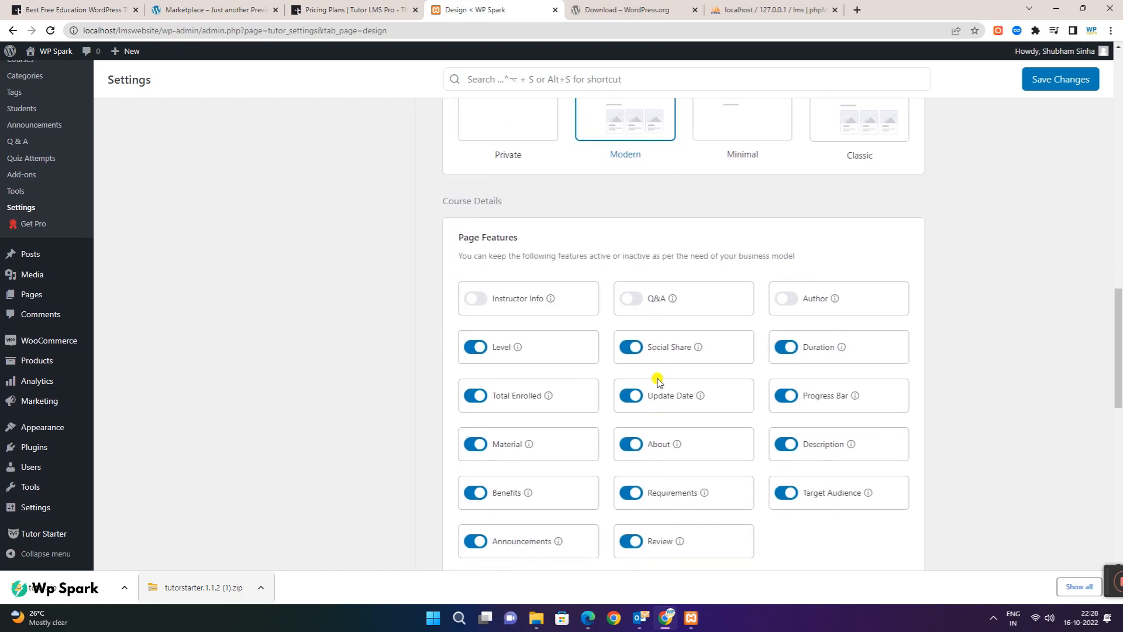
{"action": "left_click", "coordinate": [476, 299]}
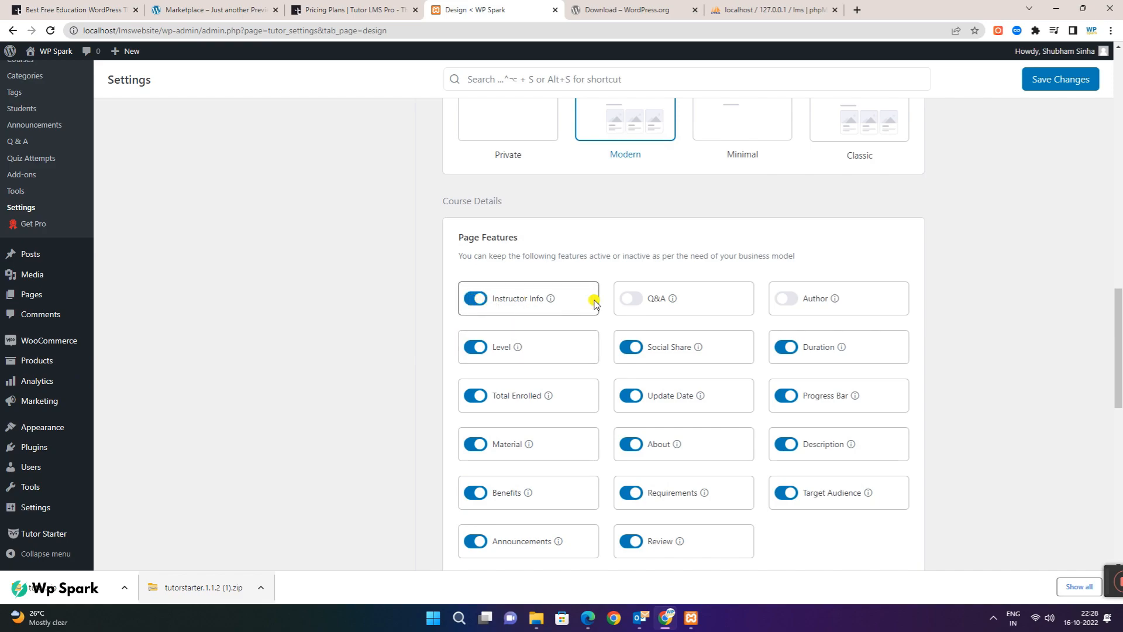
{"action": "left_click_drag", "start_coordinate": [461, 244], "coordinate": [759, 256]}
{"action": "left_click", "coordinate": [632, 300]}
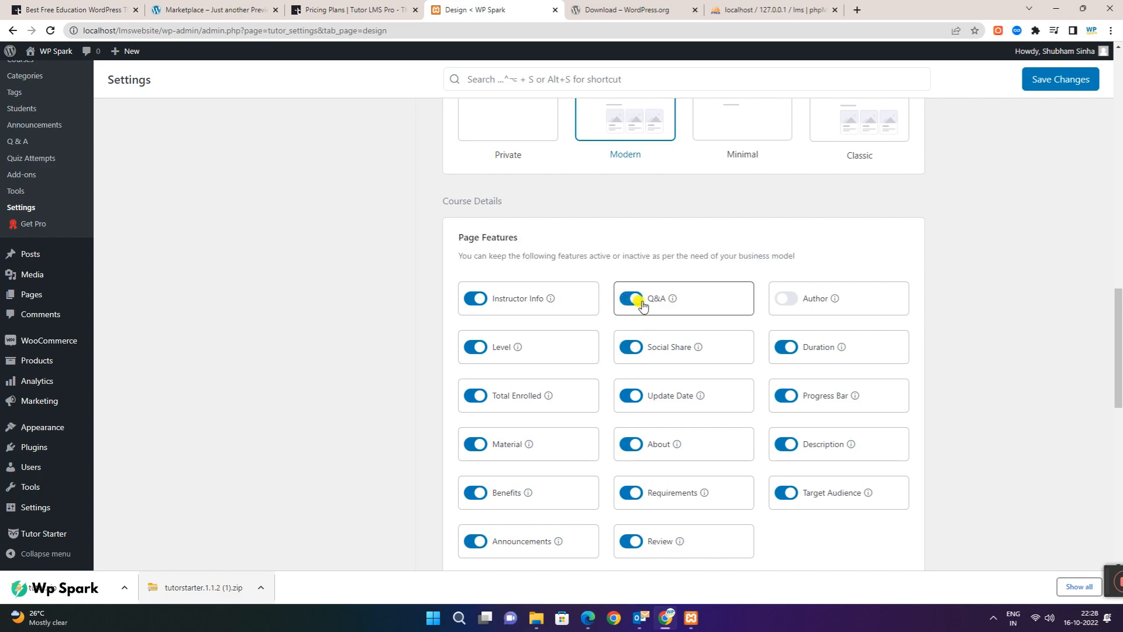
{"action": "left_click", "coordinate": [631, 299]}
- Choose the Landscape preset colors for the site and check the Primary Color picker without changing it
{"action": "scroll", "coordinate": [715, 308], "scroll_direction": "down", "scroll_amount": 8}
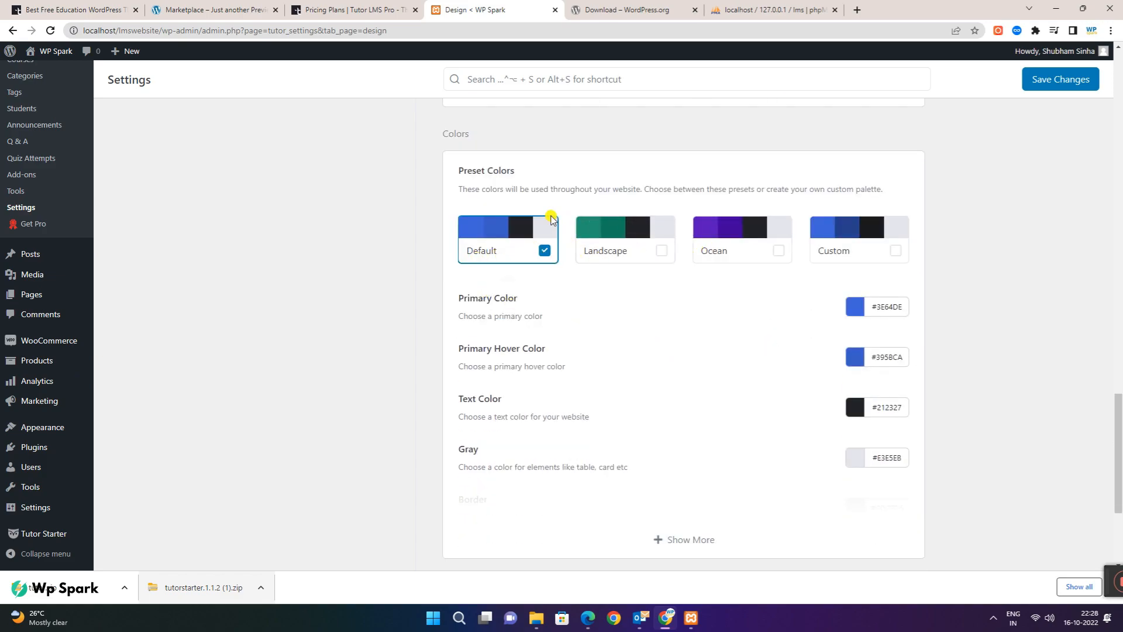
{"action": "left_click", "coordinate": [644, 256]}
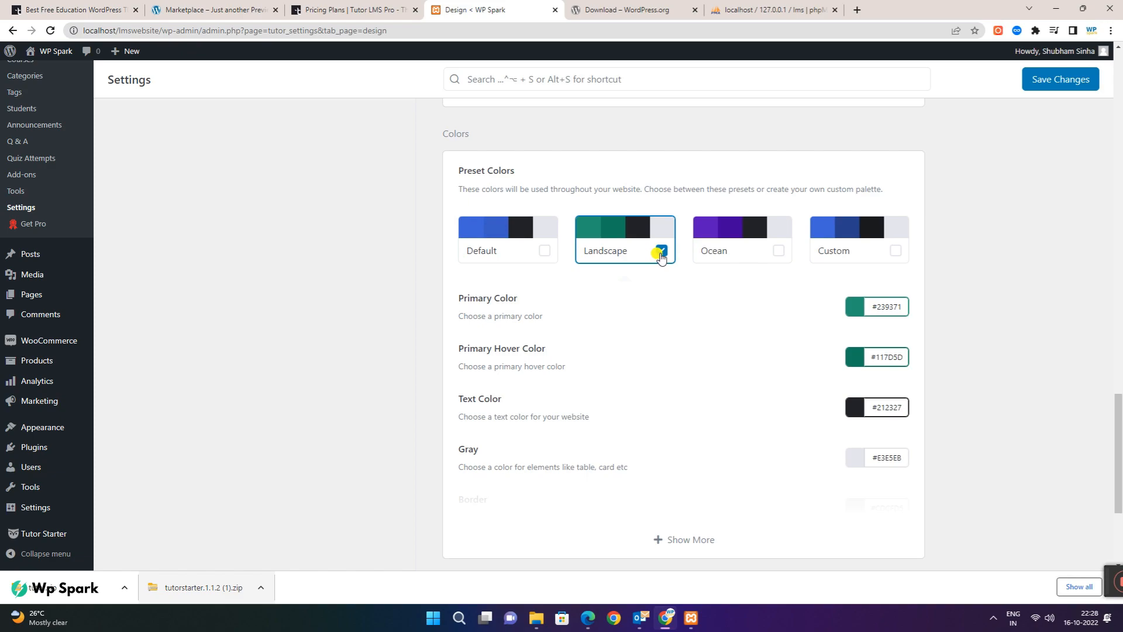
{"action": "scroll", "coordinate": [848, 316], "scroll_direction": "down", "scroll_amount": 3}
{"action": "scroll", "coordinate": [865, 234], "scroll_direction": "up", "scroll_amount": 4}
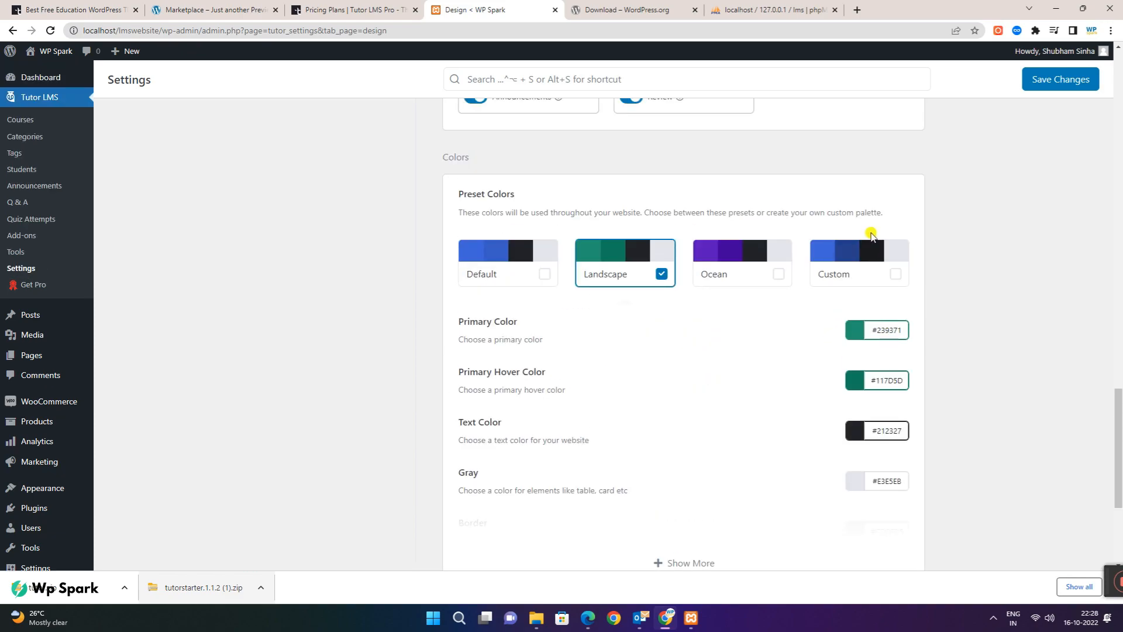
{"action": "left_click", "coordinate": [877, 330]}
{"action": "left_click", "coordinate": [747, 409]}
- Enable Use Tutor Player for YouTube in the Video Player settings
{"action": "scroll", "coordinate": [747, 408], "scroll_direction": "down", "scroll_amount": 4}
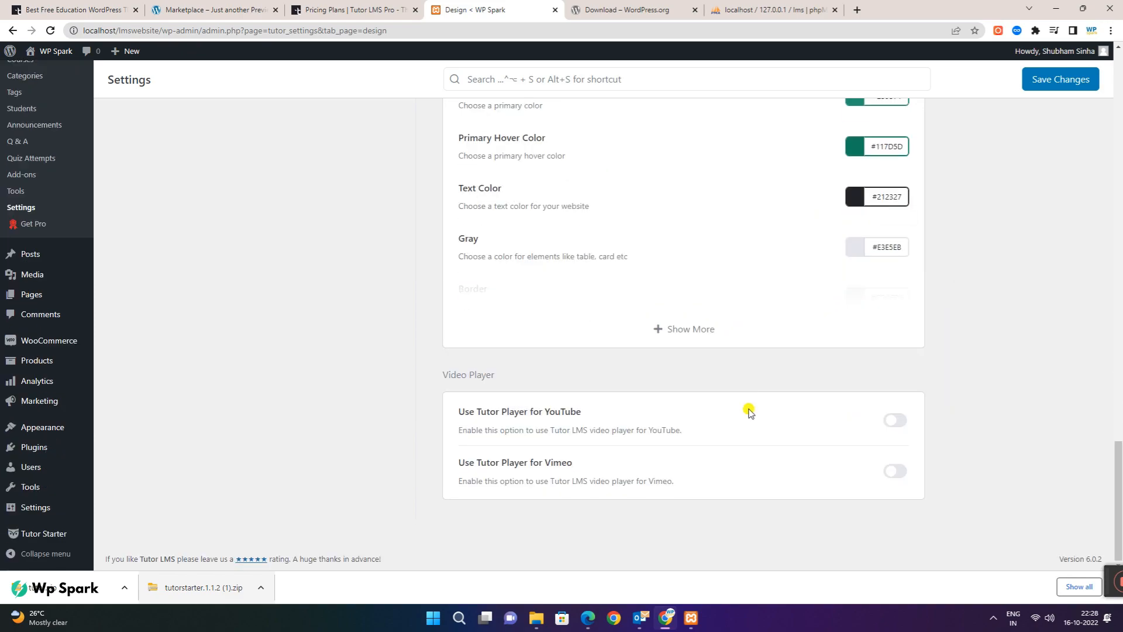
{"action": "left_click_drag", "start_coordinate": [692, 433], "coordinate": [591, 415]}
{"action": "left_click", "coordinate": [456, 413]}
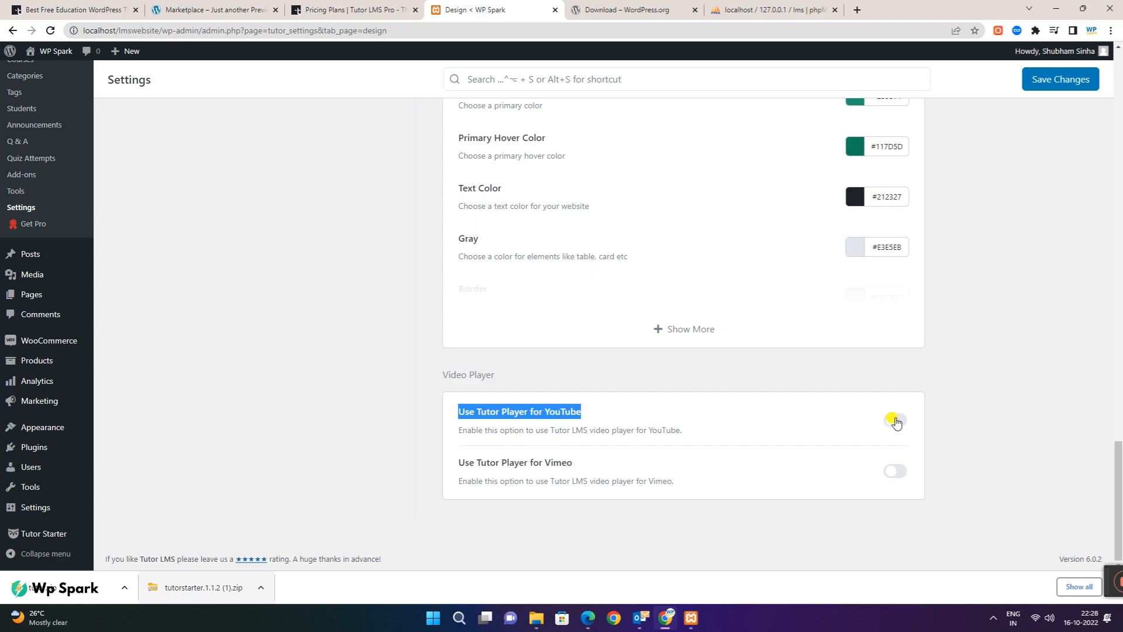
{"action": "left_click", "coordinate": [896, 421]}
{"action": "left_click_drag", "start_coordinate": [514, 432], "coordinate": [677, 423]}
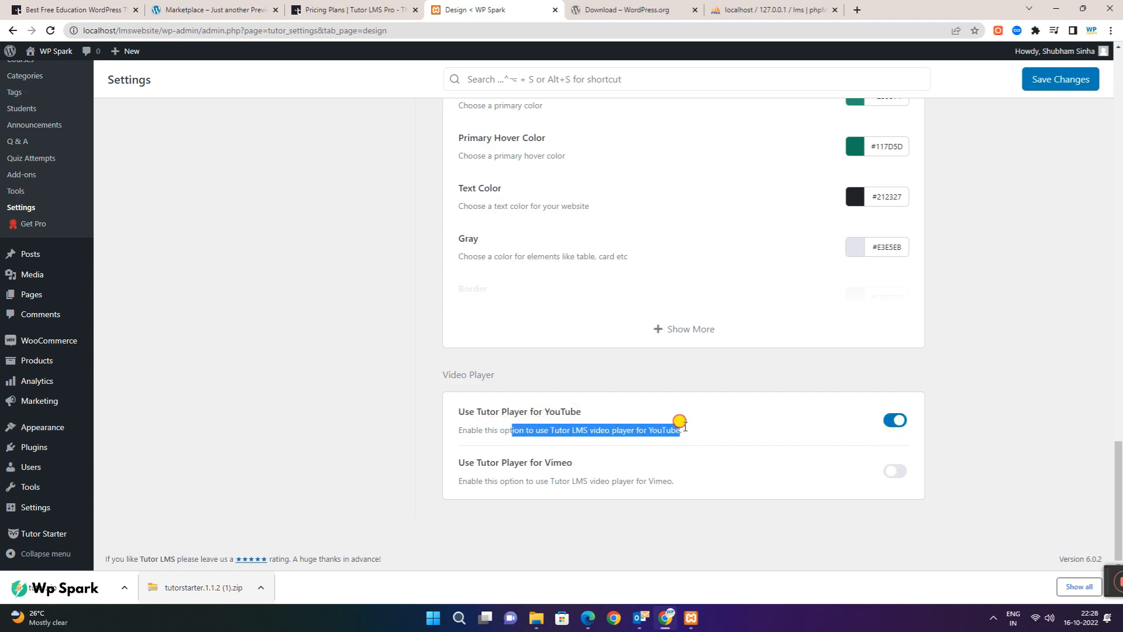
{"action": "left_click_drag", "start_coordinate": [765, 431], "coordinate": [486, 425]}
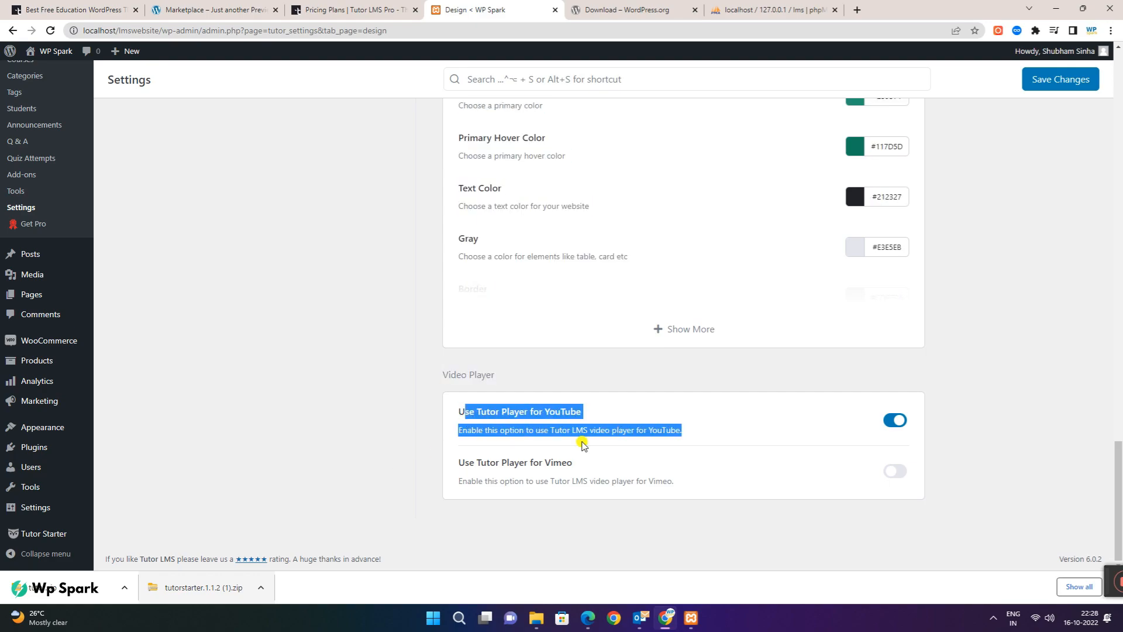
{"action": "left_click", "coordinate": [877, 481]}
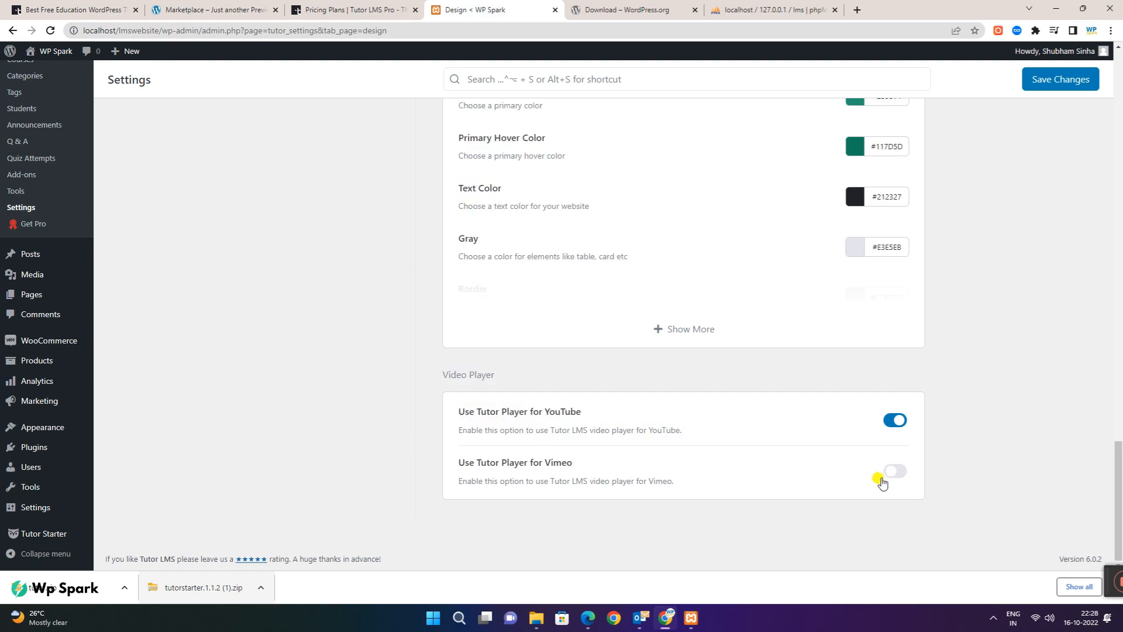
- Enable Use Tutor Player for Vimeo and switch the site's preset colors to the purple scheme
{"action": "left_click", "coordinate": [893, 471]}
{"action": "scroll", "coordinate": [837, 464], "scroll_direction": "up", "scroll_amount": 4}
{"action": "scroll", "coordinate": [895, 519], "scroll_direction": "down", "scroll_amount": 4}
{"action": "scroll", "coordinate": [786, 454], "scroll_direction": "up", "scroll_amount": 6}
{"action": "left_click", "coordinate": [730, 388]}
{"action": "scroll", "coordinate": [845, 421], "scroll_direction": "down", "scroll_amount": 6}
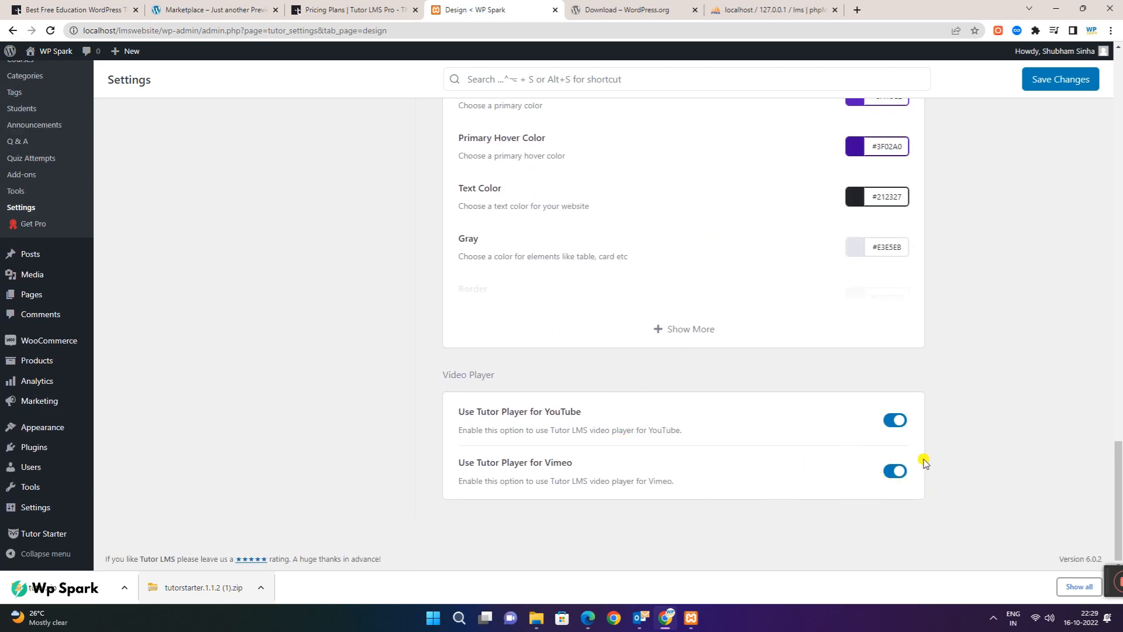
- Save the Tutor LMS Design settings
{"action": "scroll", "coordinate": [781, 472], "scroll_direction": "up", "scroll_amount": 15}
{"action": "left_click", "coordinate": [1057, 79]}
{"action": "scroll", "coordinate": [451, 371], "scroll_direction": "up", "scroll_amount": 2}
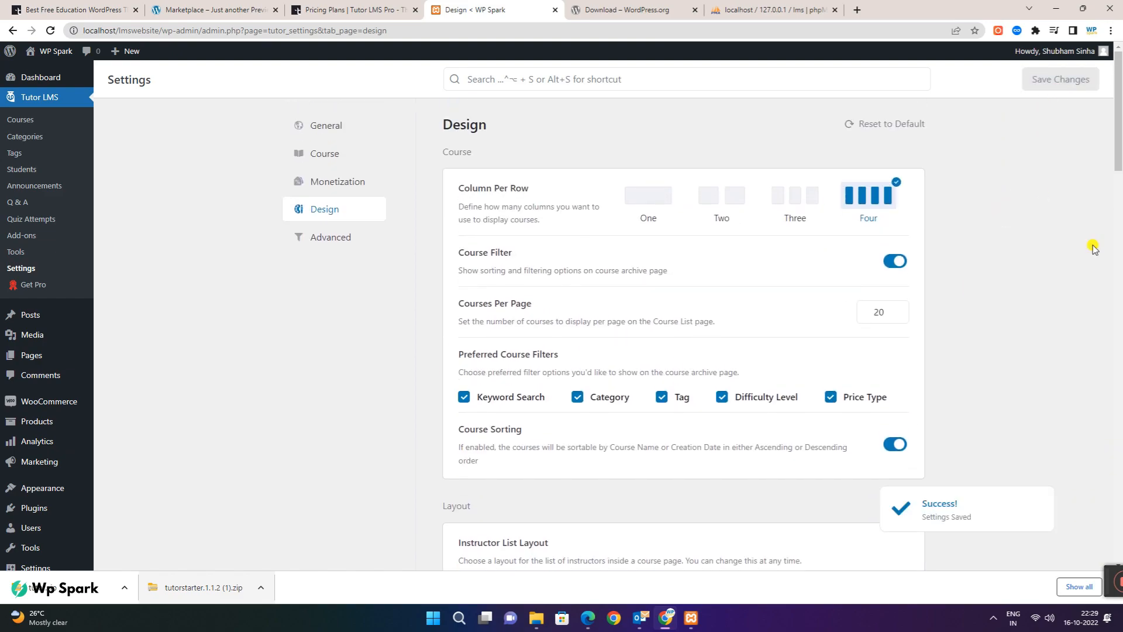
- Enable Hide Course Products on Shop Page in the Tutor LMS Advanced settings
{"action": "left_click", "coordinate": [344, 240]}
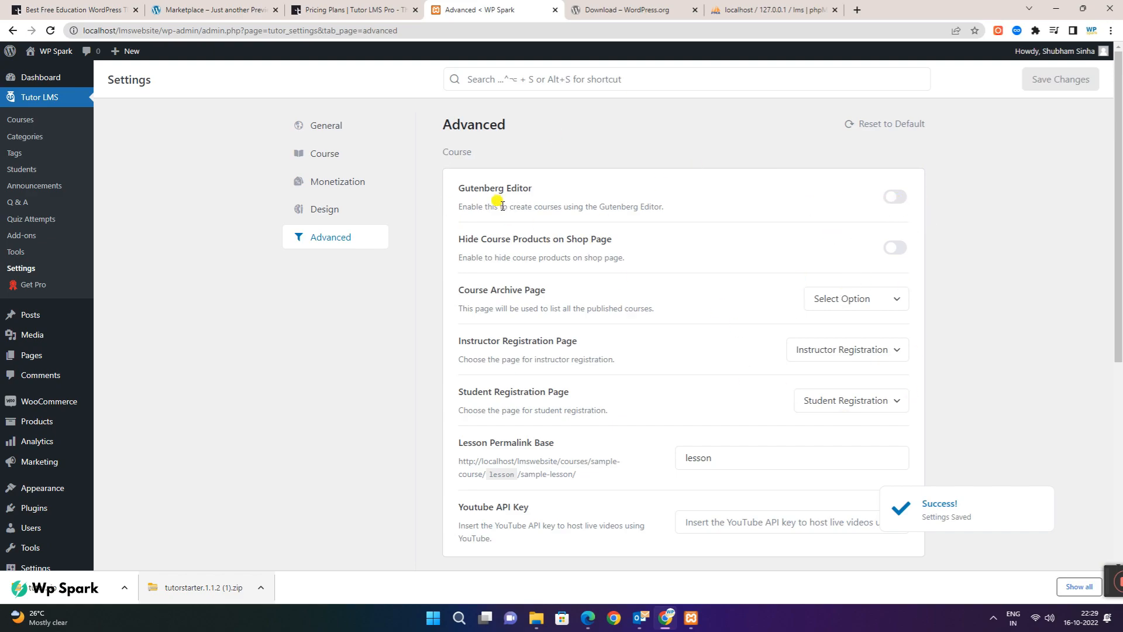
{"action": "left_click_drag", "start_coordinate": [456, 241], "coordinate": [680, 234]}
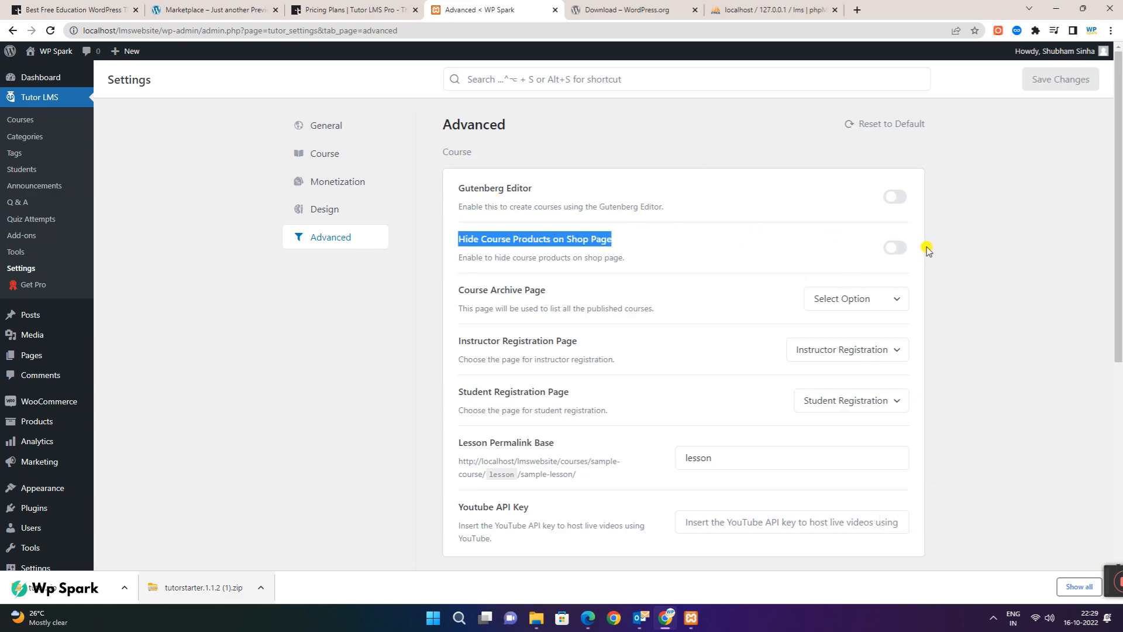
{"action": "left_click", "coordinate": [897, 250]}
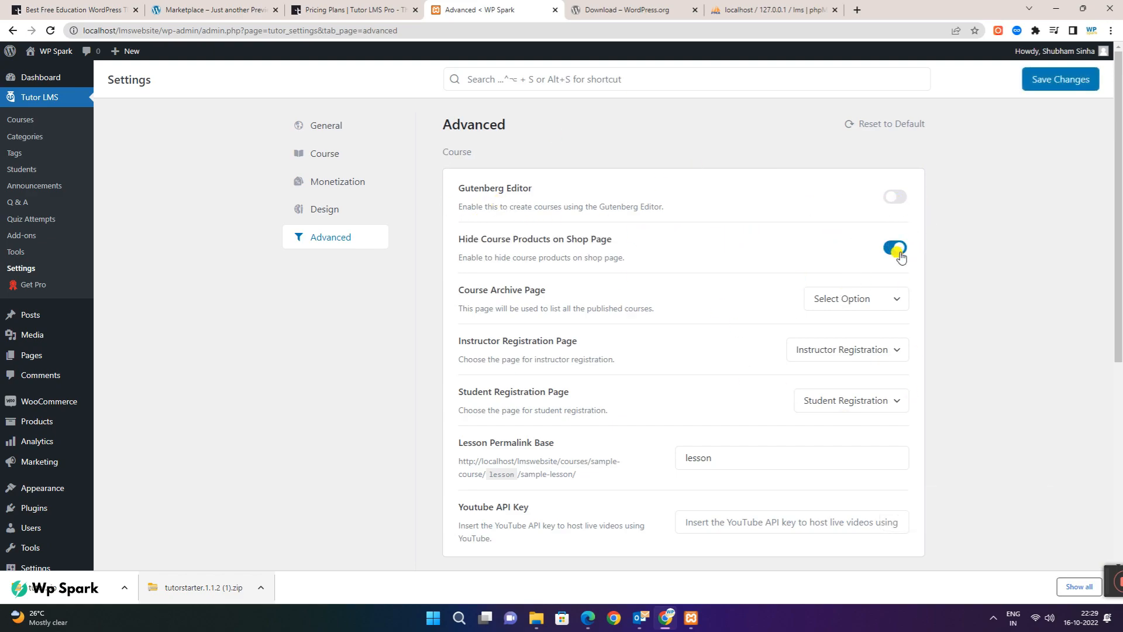
- Look through the pages available for the Course Archive Page without choosing one
{"action": "left_click", "coordinate": [903, 296]}
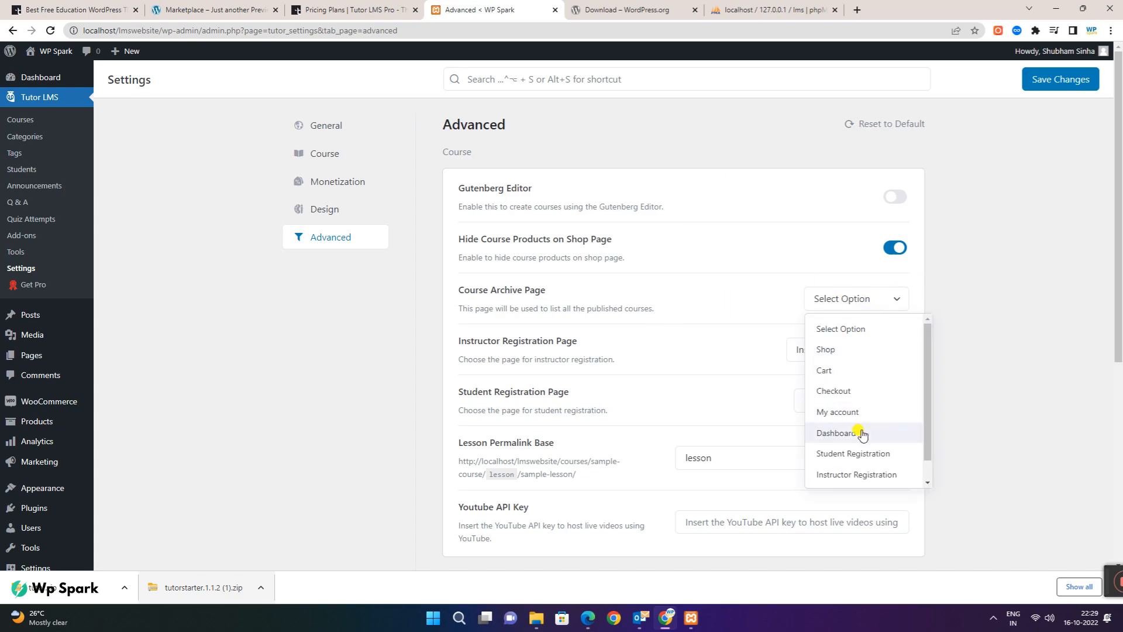
{"action": "scroll", "coordinate": [883, 450], "scroll_direction": "down", "scroll_amount": 2}
{"action": "scroll", "coordinate": [853, 316], "scroll_direction": "up", "scroll_amount": 1}
{"action": "scroll", "coordinate": [857, 404], "scroll_direction": "down", "scroll_amount": 1}
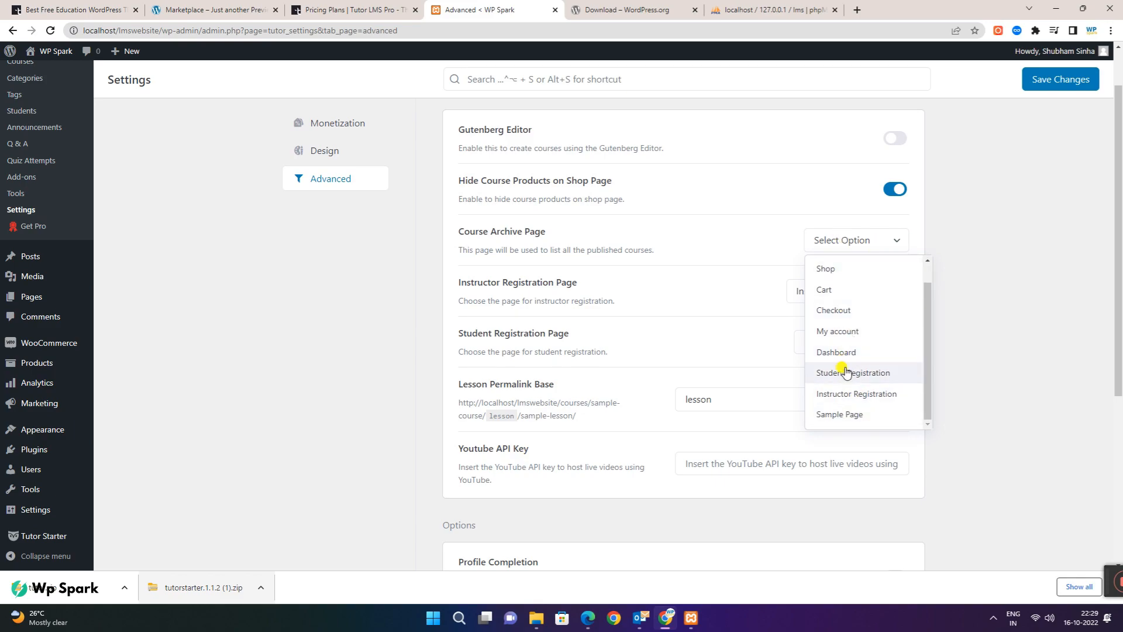
{"action": "scroll", "coordinate": [847, 371], "scroll_direction": "up", "scroll_amount": 1}
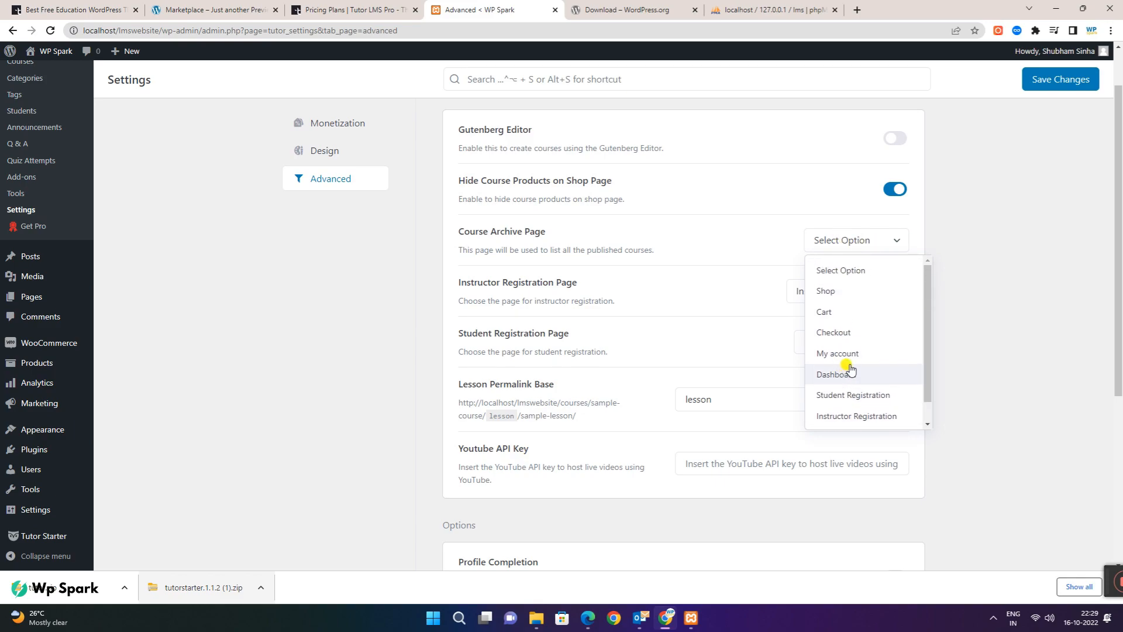
{"action": "left_click", "coordinate": [956, 206]}
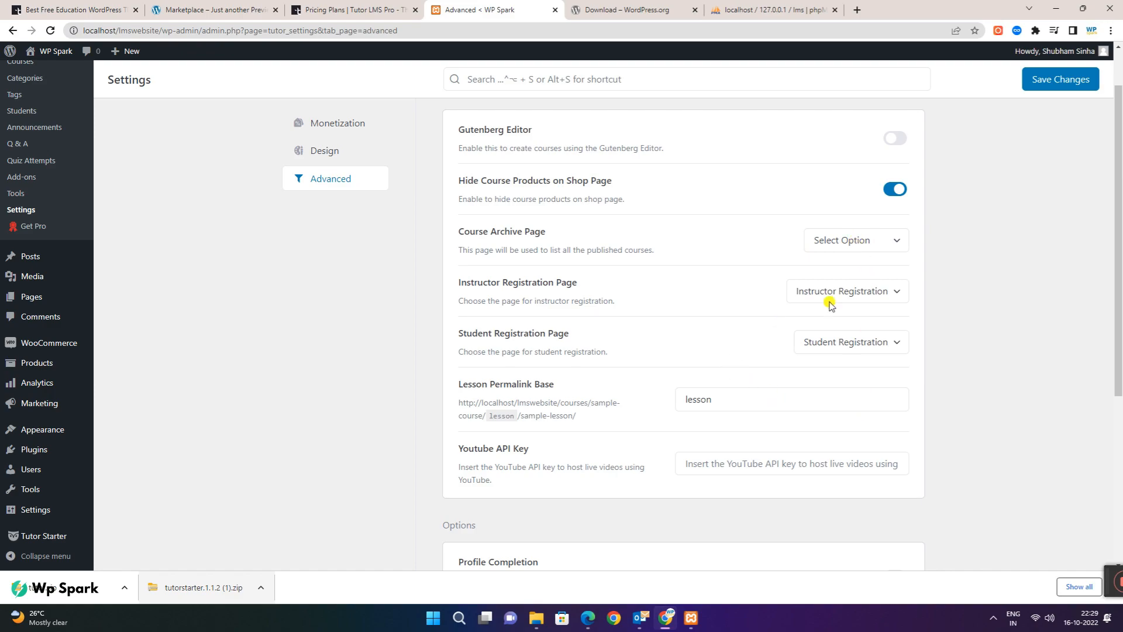
- Leave the YouTube API Key empty and enable Profile Completion in the Advanced options
{"action": "scroll", "coordinate": [705, 471], "scroll_direction": "down", "scroll_amount": 2}
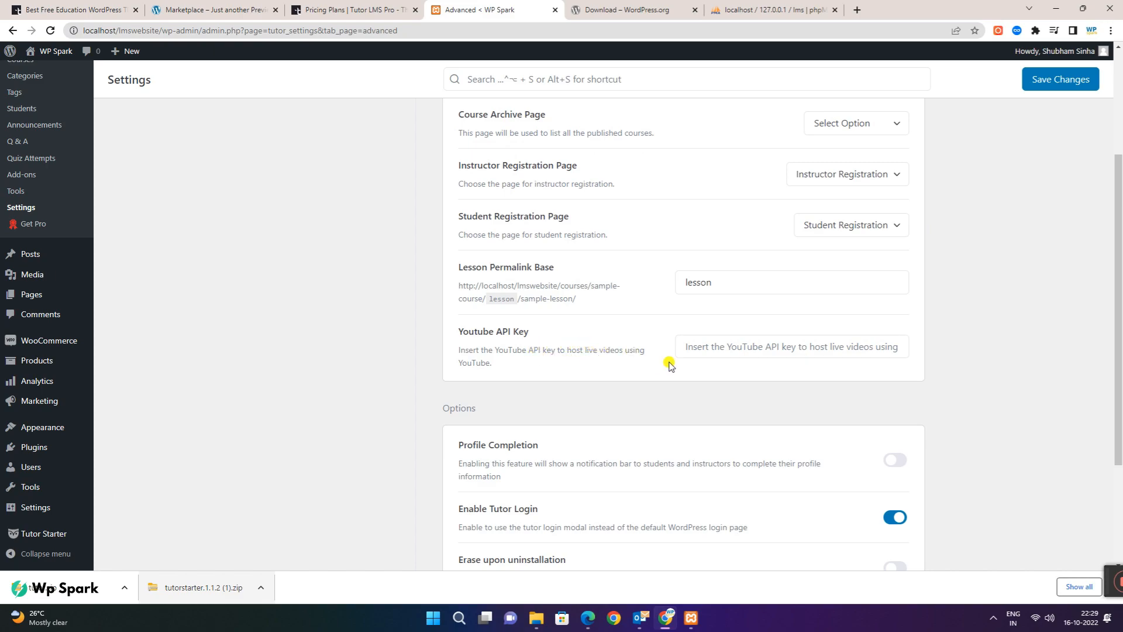
{"action": "left_click_drag", "start_coordinate": [441, 325], "coordinate": [782, 333]}
{"action": "left_click", "coordinate": [756, 346]}
{"action": "left_click_drag", "start_coordinate": [576, 350], "coordinate": [770, 346]}
{"action": "left_click", "coordinate": [622, 363]}
{"action": "scroll", "coordinate": [572, 364], "scroll_direction": "down", "scroll_amount": 1}
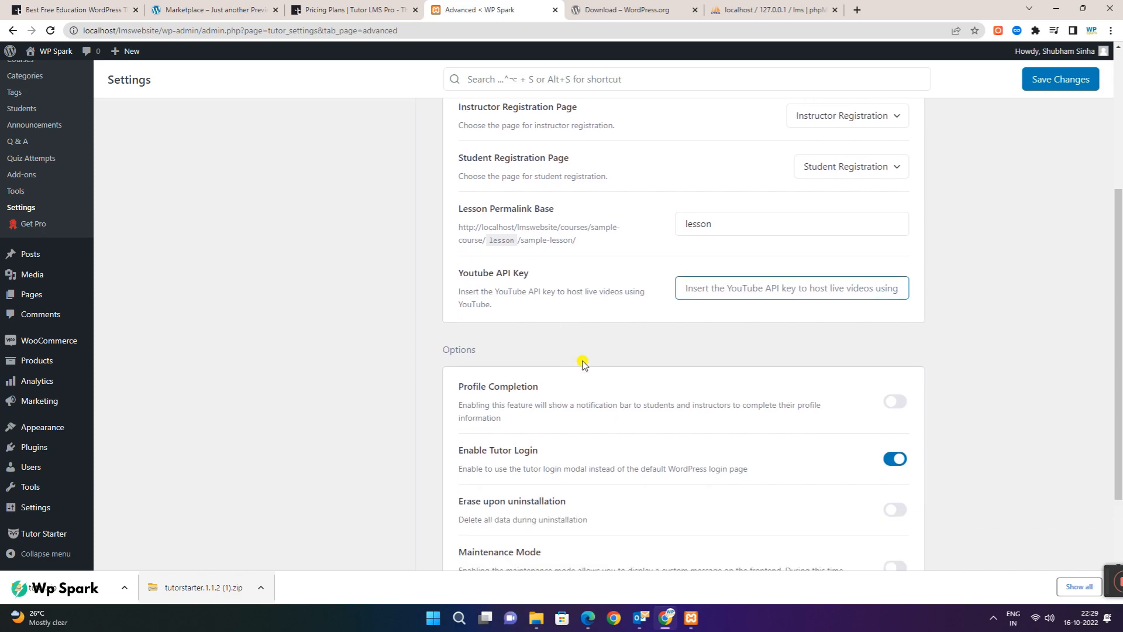
{"action": "scroll", "coordinate": [598, 302], "scroll_direction": "down", "scroll_amount": 2}
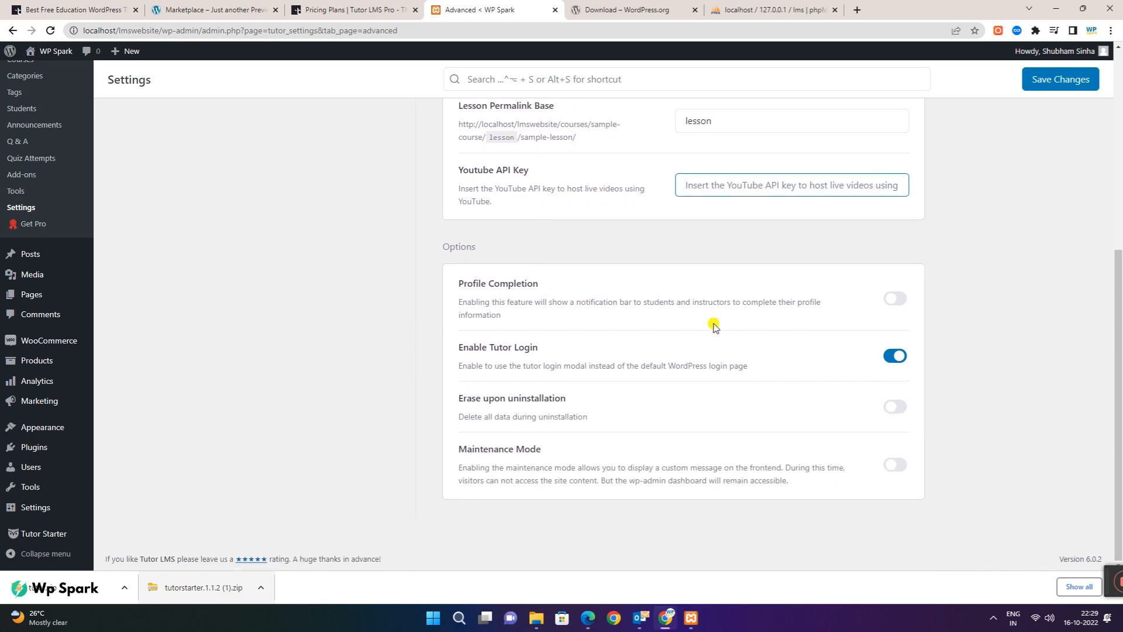
{"action": "left_click", "coordinate": [894, 298]}
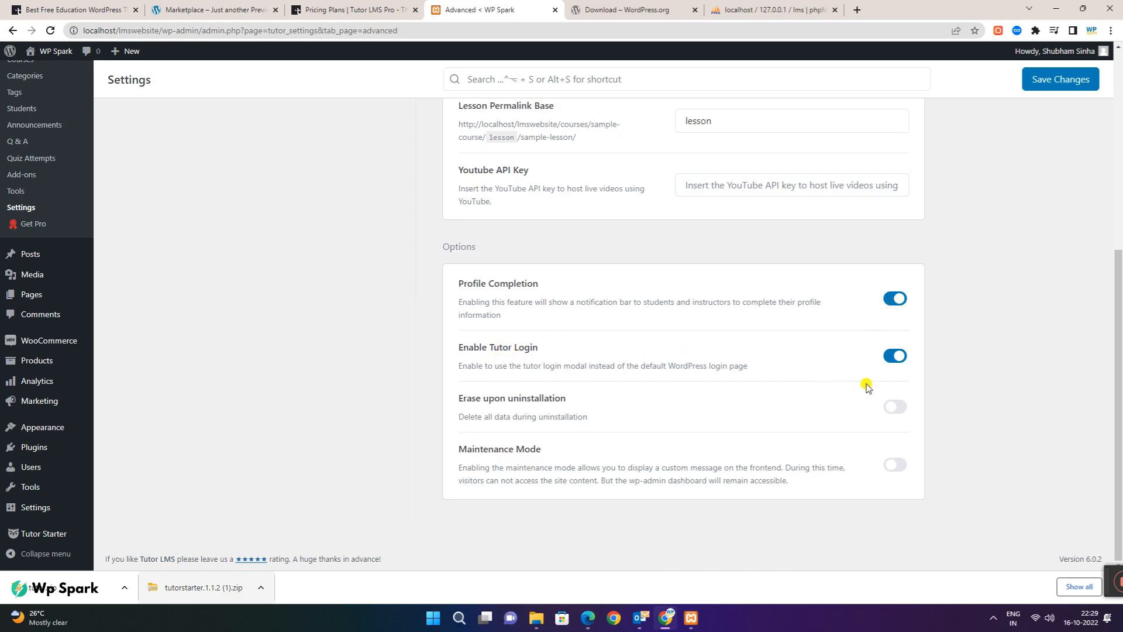
- Leave Erase upon uninstallation disabled and save the Advanced settings
{"action": "mouse_move", "coordinate": [454, 404]}
{"action": "left_mouse_down"}
{"action": "mouse_move", "coordinate": [569, 396]}
{"action": "mouse_move", "coordinate": [572, 409]}
{"action": "mouse_move", "coordinate": [464, 414]}
{"action": "mouse_move", "coordinate": [654, 428]}
{"action": "left_mouse_up"}
{"action": "left_click", "coordinate": [655, 428]}
{"action": "left_click", "coordinate": [1025, 83]}
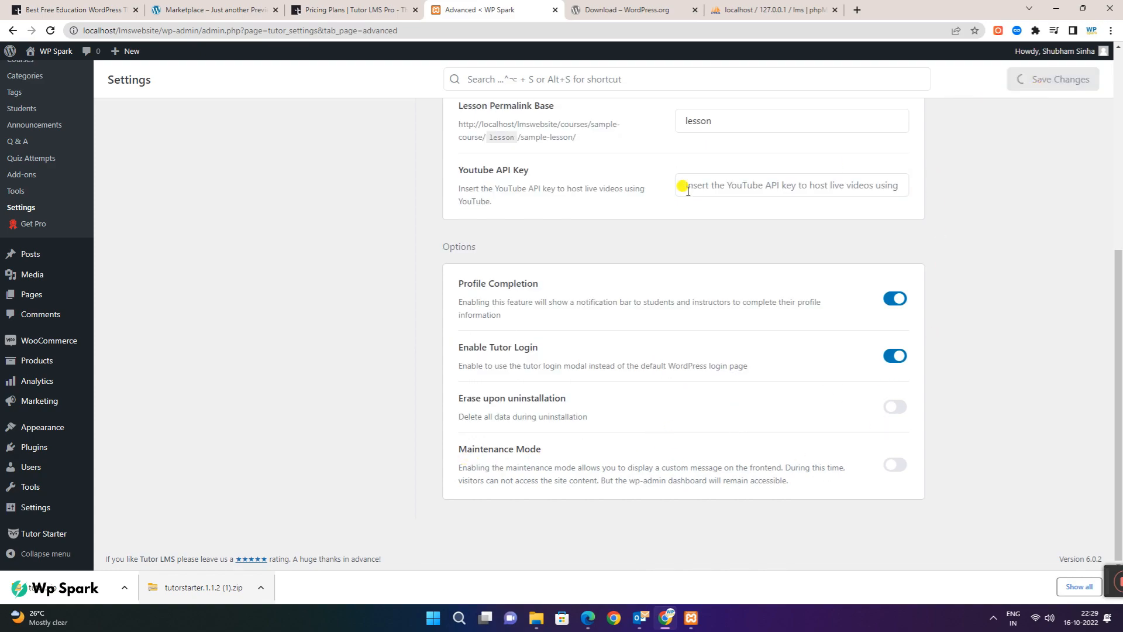
{"action": "scroll", "coordinate": [562, 364], "scroll_direction": "up", "scroll_amount": 6}
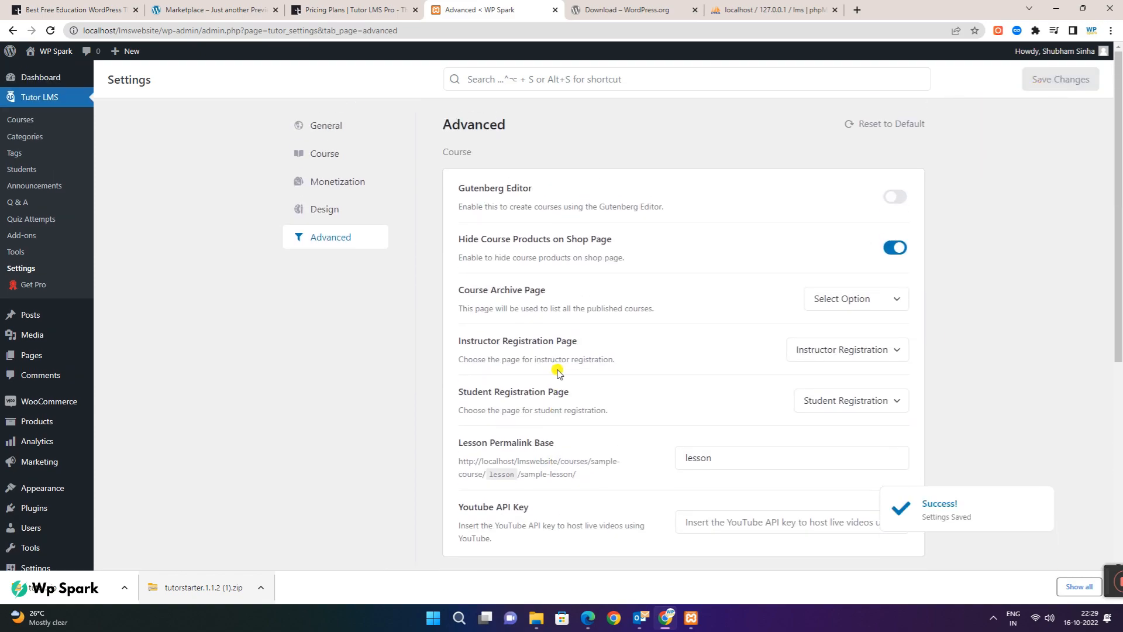
- Review the page assignments in the Advanced settings, particularly the Course Archive Page option
{"action": "scroll", "coordinate": [553, 368], "scroll_direction": "down", "scroll_amount": 5}
{"action": "scroll", "coordinate": [550, 363], "scroll_direction": "up", "scroll_amount": 3}
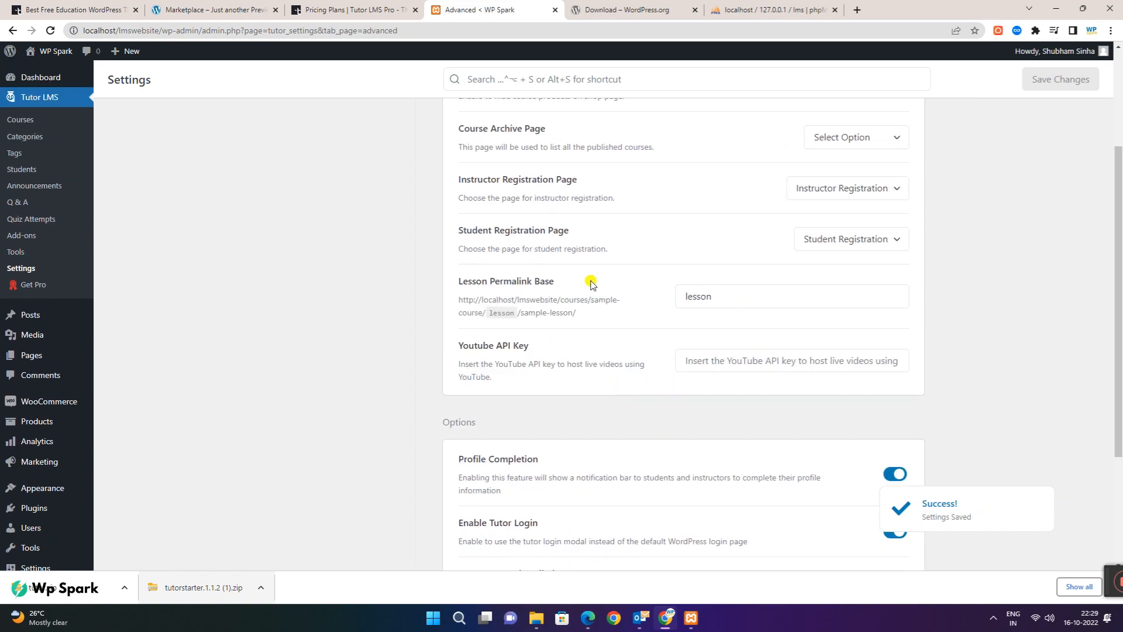
{"action": "scroll", "coordinate": [591, 284], "scroll_direction": "up", "scroll_amount": 3}
{"action": "mouse_move", "coordinate": [34, 356]}
{"action": "right_click", "coordinate": [122, 363]}
{"action": "left_click", "coordinate": [260, 352]}
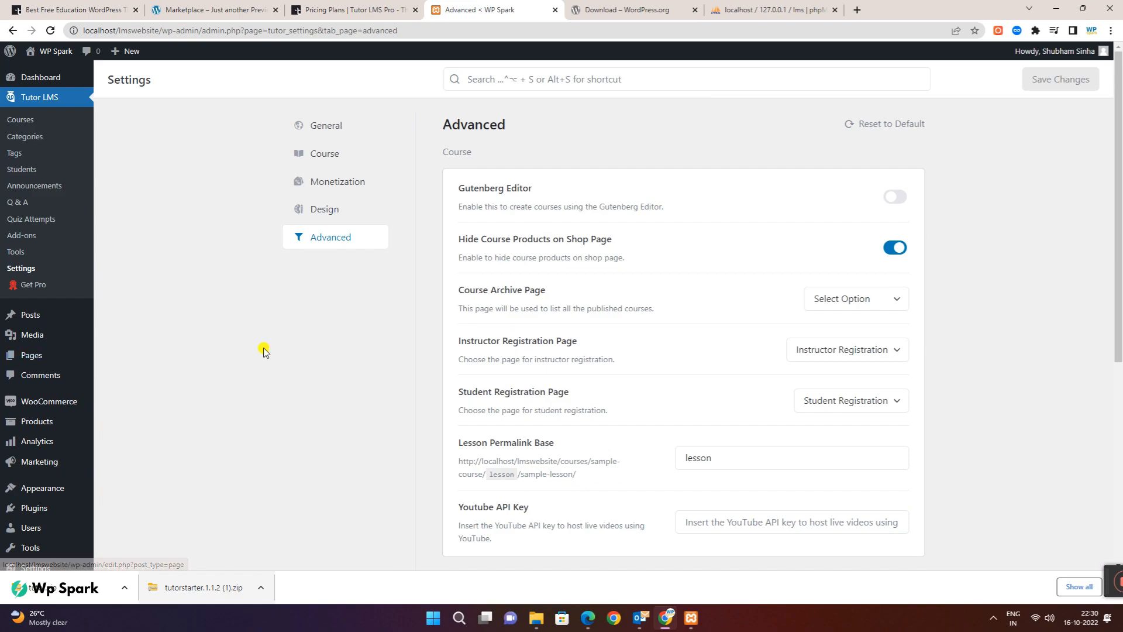
{"action": "left_click_drag", "start_coordinate": [443, 345], "coordinate": [507, 341]}
{"action": "left_click_drag", "start_coordinate": [459, 291], "coordinate": [682, 291]}
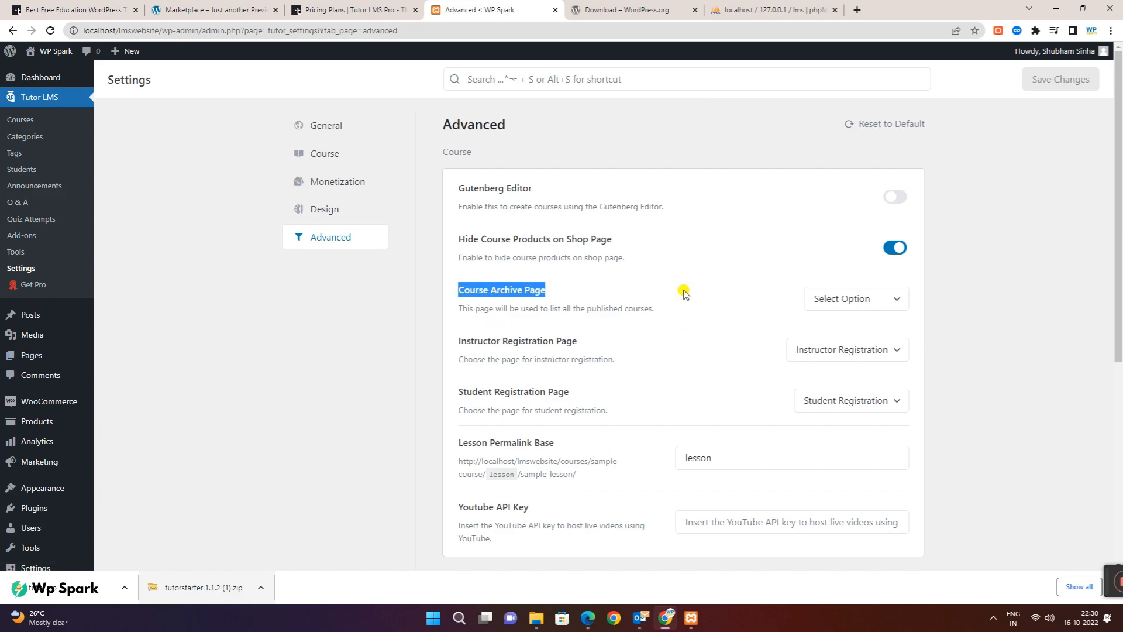
- Open the site's Pages list in a new browser tab and dismiss its trash notice
{"action": "mouse_move", "coordinate": [35, 354]}
{"action": "right_click", "coordinate": [121, 355]}
{"action": "left_click", "coordinate": [147, 364]}
{"action": "left_click", "coordinate": [575, 13]}
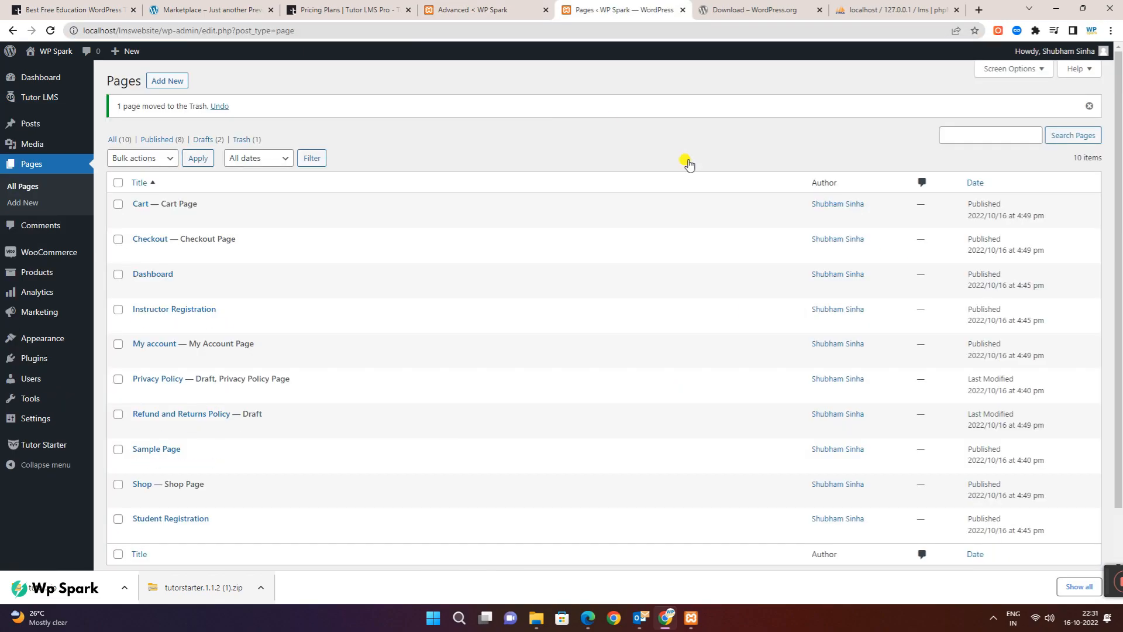
{"action": "left_click", "coordinate": [1090, 108]}
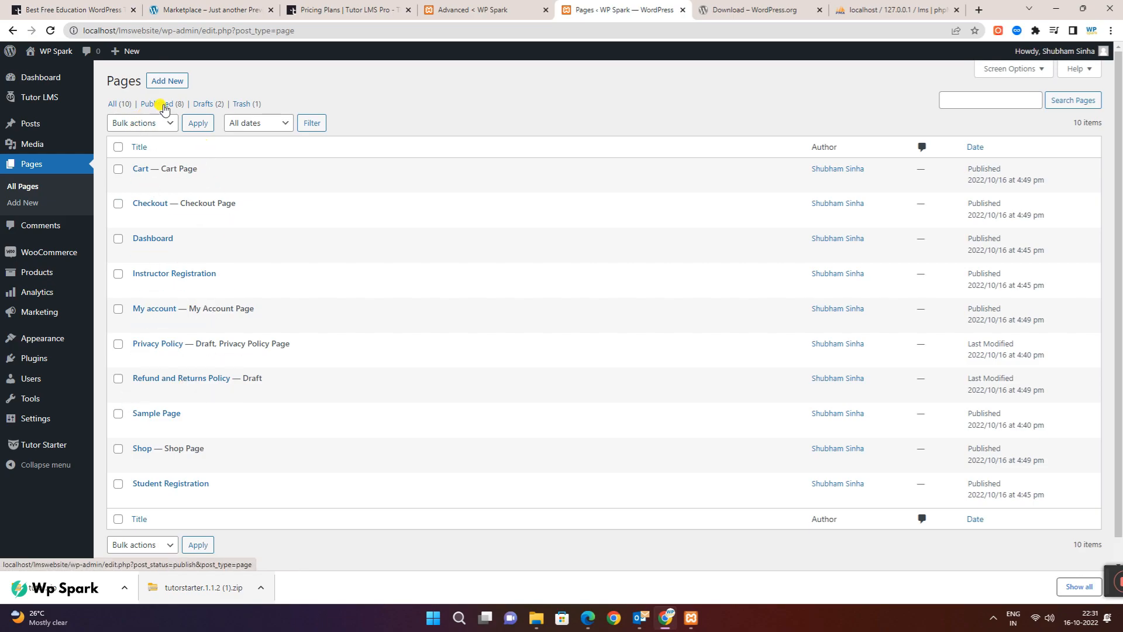
- Create a new page titled Course with the schema type Course and publish it
{"action": "left_click", "coordinate": [169, 83]}
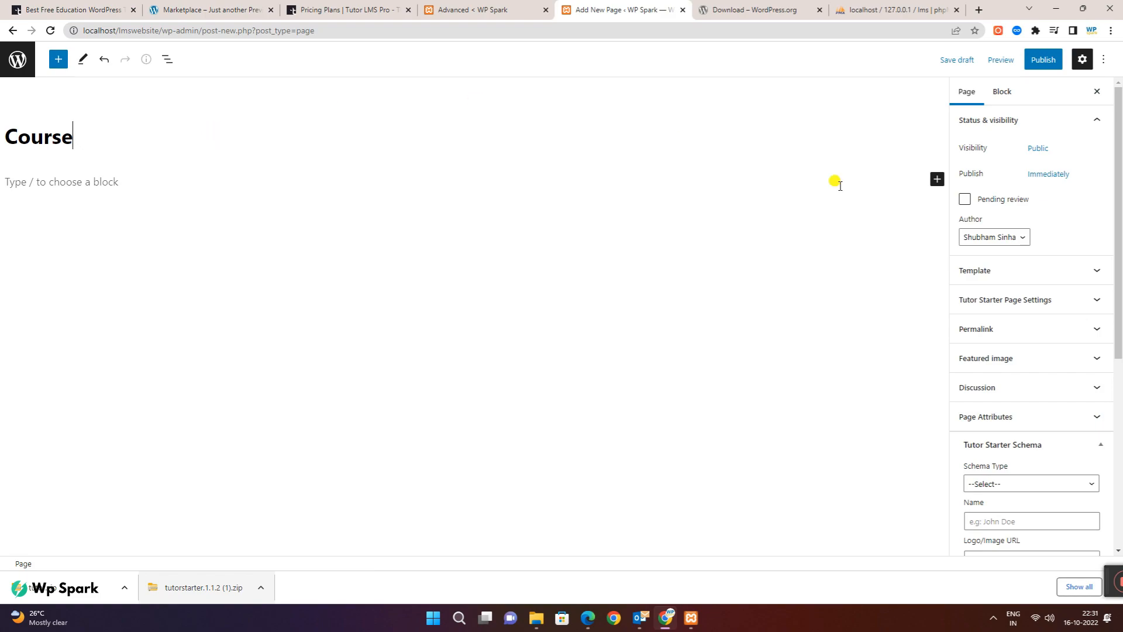
{"action": "left_click", "coordinate": [1017, 480]}
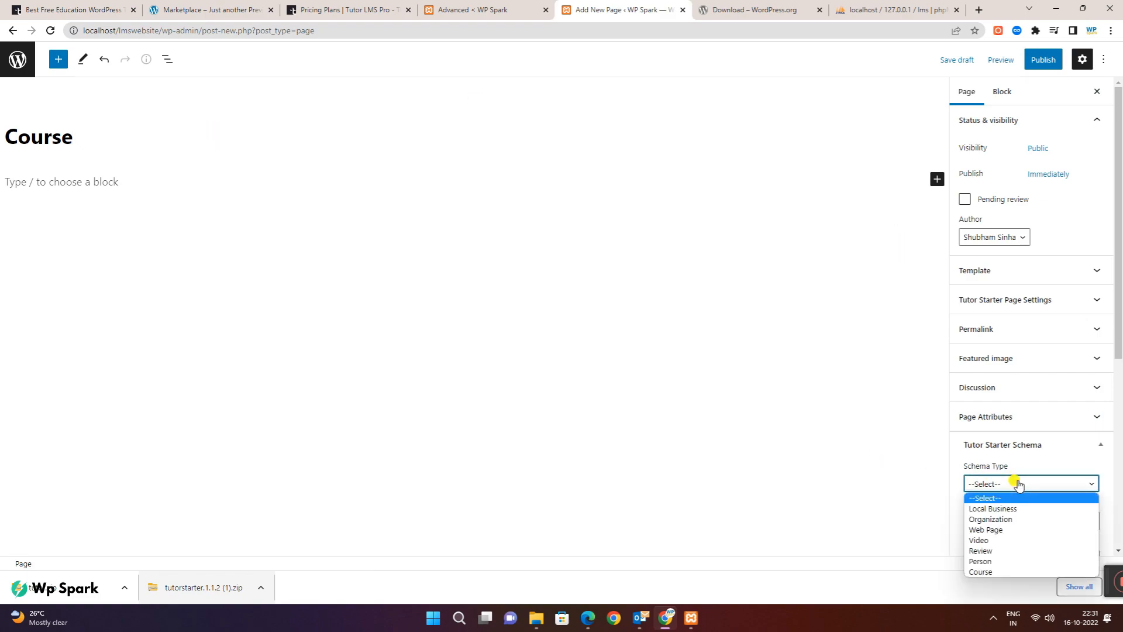
{"action": "left_click", "coordinate": [1001, 571]}
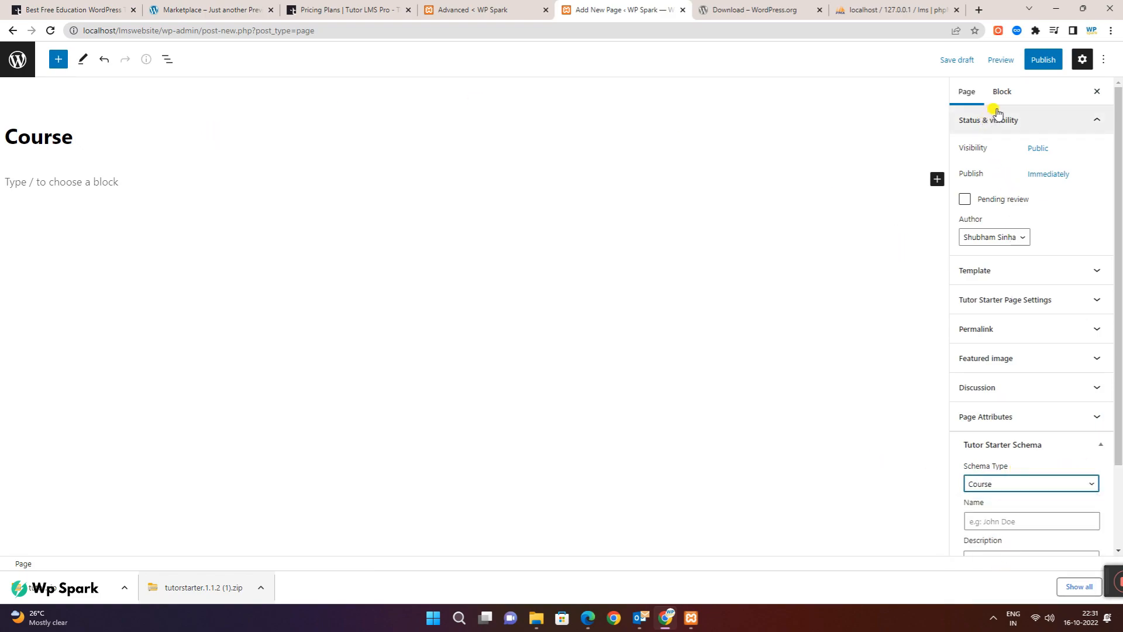
{"action": "left_click", "coordinate": [1036, 59]}
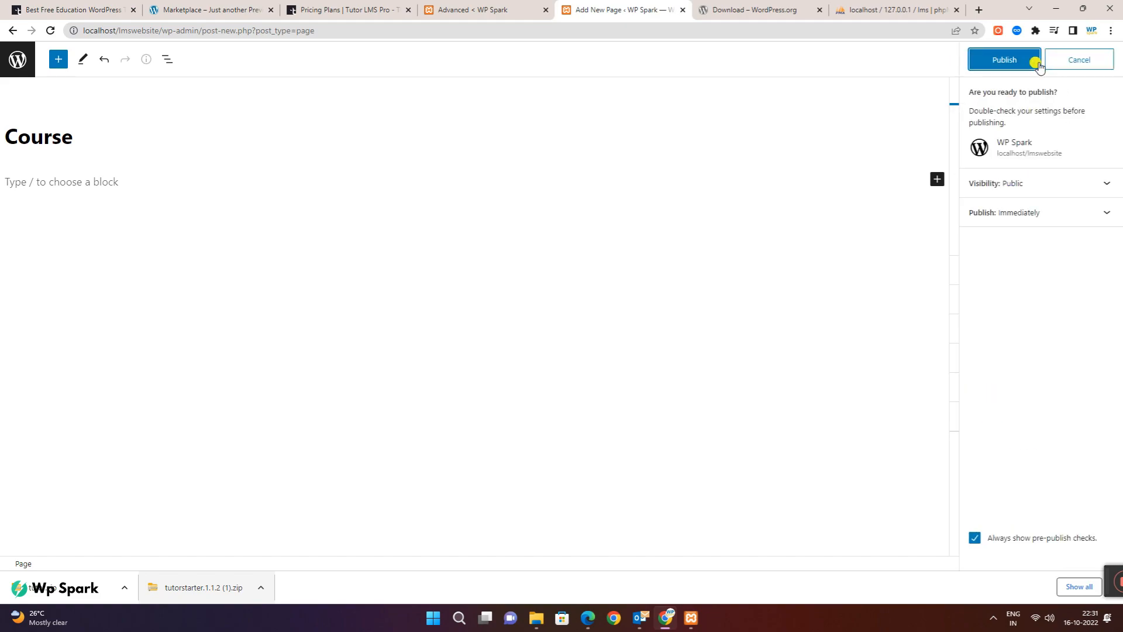
{"action": "left_click", "coordinate": [1000, 60]}
- Reload the Tutor LMS Advanced settings, set the Course Archive Page to Course, and save the changes
{"action": "left_click", "coordinate": [490, 10]}
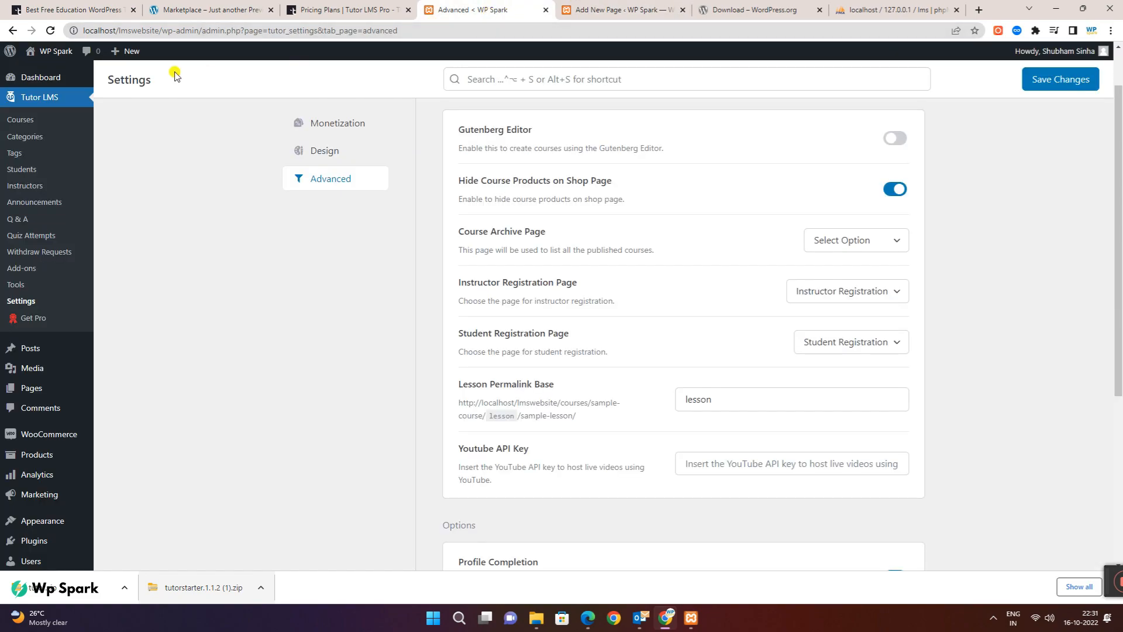
{"action": "left_click", "coordinate": [50, 30]}
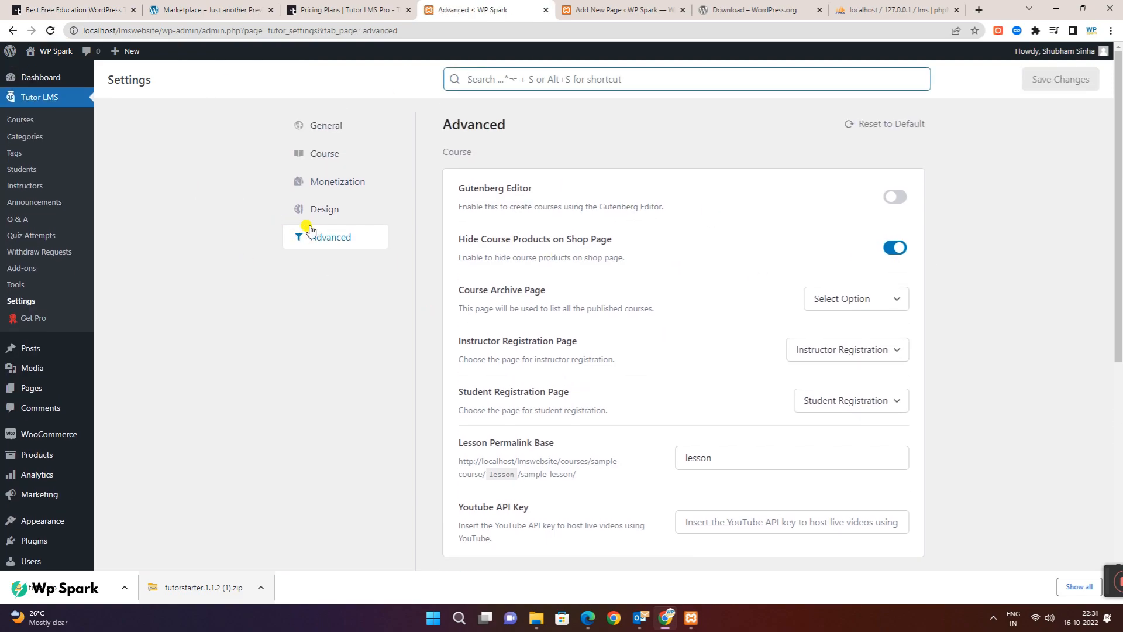
{"action": "scroll", "coordinate": [842, 255], "scroll_direction": "down", "scroll_amount": 1}
{"action": "left_click", "coordinate": [874, 246]}
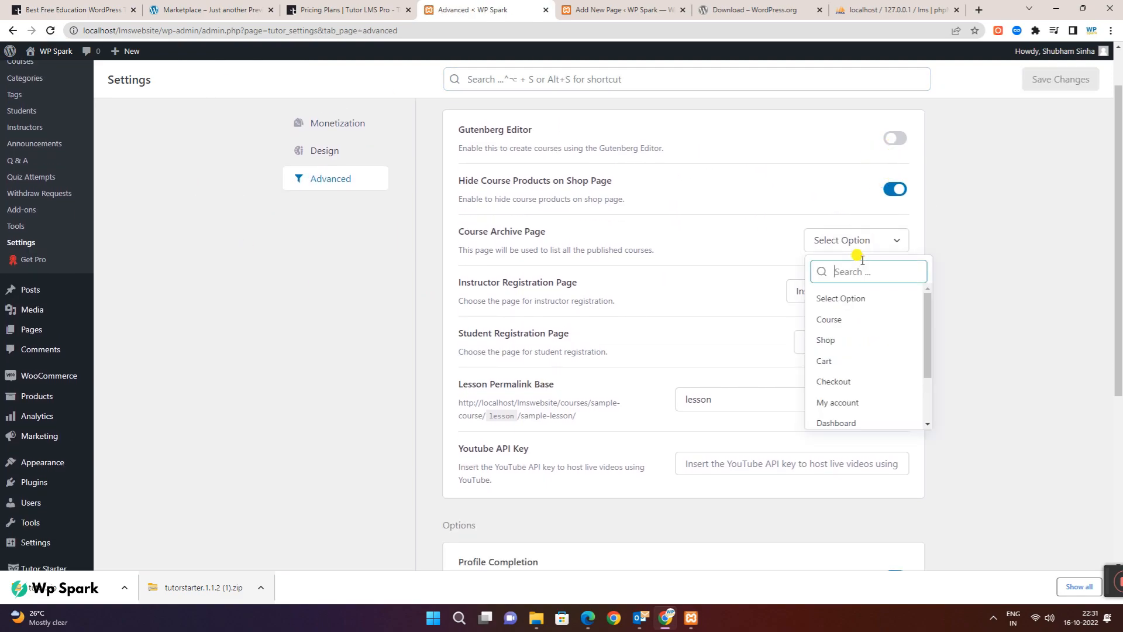
{"action": "left_click", "coordinate": [848, 319]}
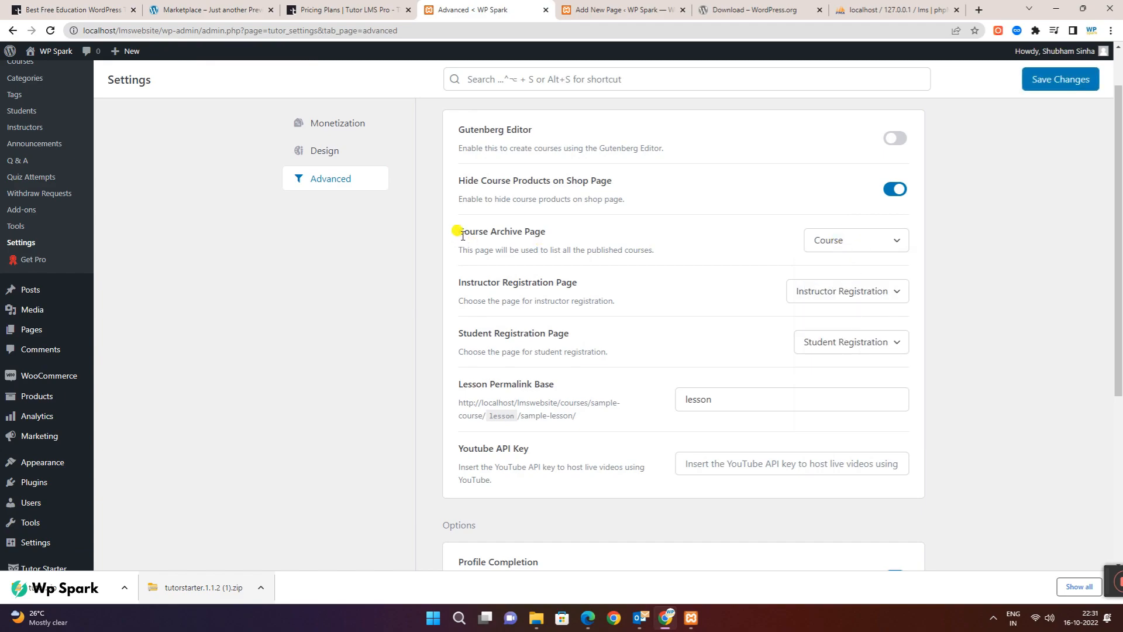
{"action": "left_click_drag", "start_coordinate": [462, 234], "coordinate": [614, 237]}
{"action": "left_click", "coordinate": [1021, 79]}
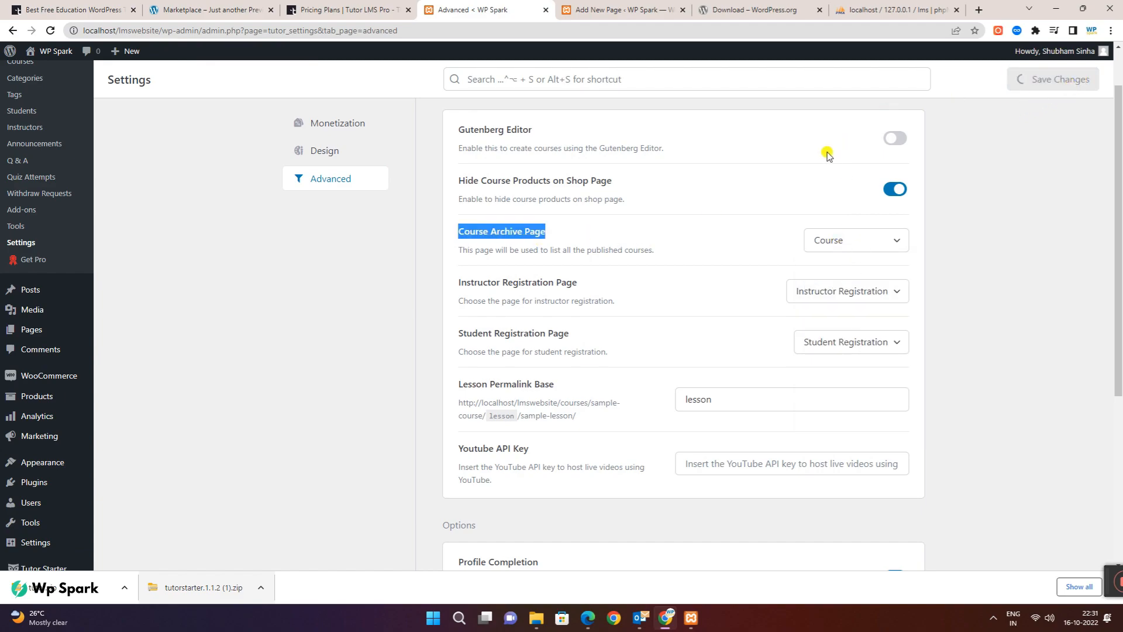
- Look over the saved Advanced settings and check the publishing status of the Course page
{"action": "scroll", "coordinate": [284, 244], "scroll_direction": "up", "scroll_amount": 1}
{"action": "scroll", "coordinate": [625, 304], "scroll_direction": "down", "scroll_amount": 5}
{"action": "mouse_move", "coordinate": [42, 532]}
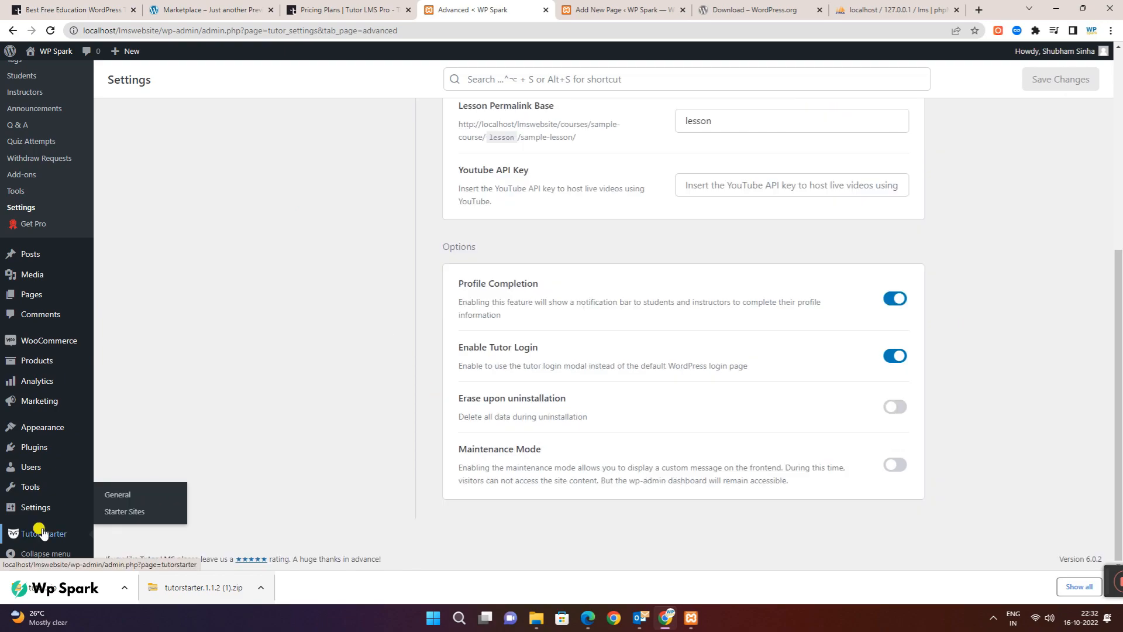
{"action": "scroll", "coordinate": [582, 364], "scroll_direction": "up", "scroll_amount": 6}
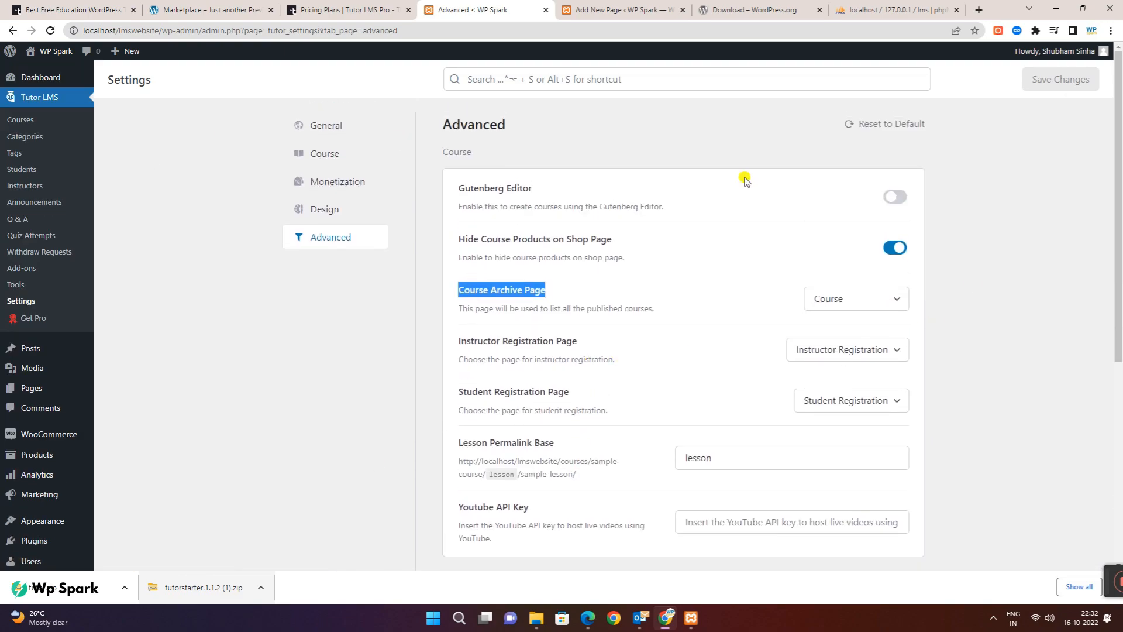
{"action": "left_click", "coordinate": [612, 9]}
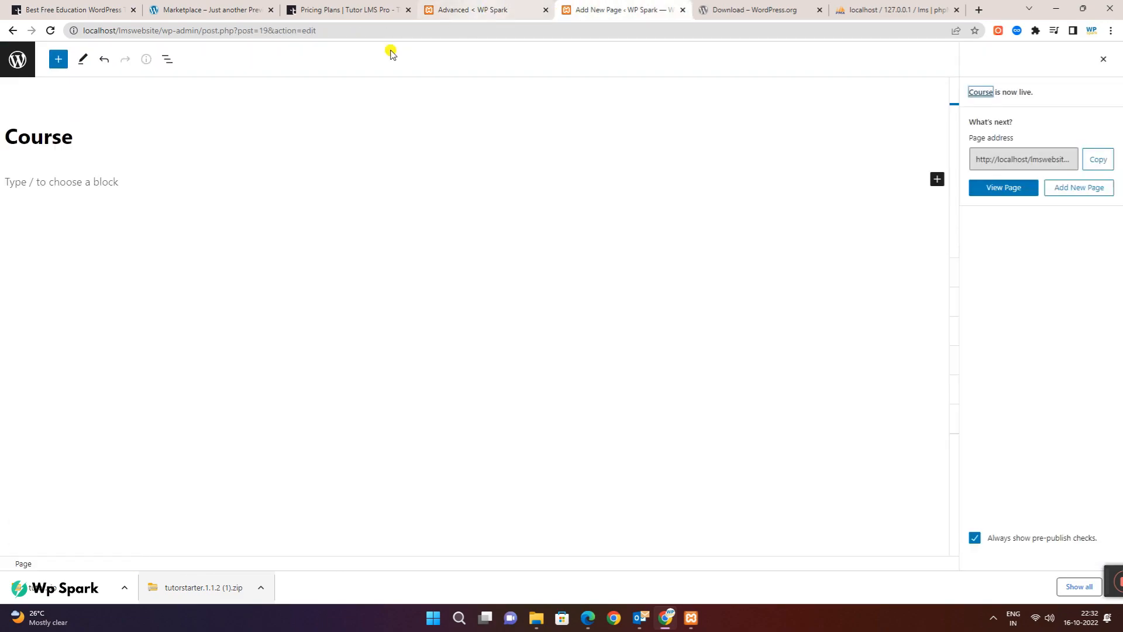
{"action": "left_click", "coordinate": [456, 5]}
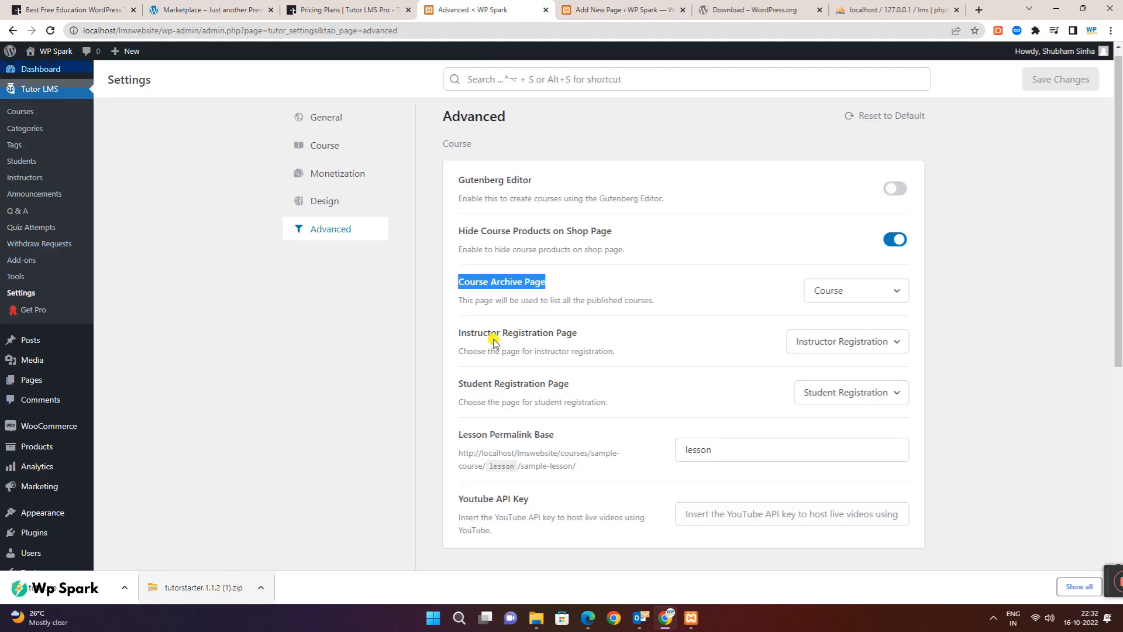
{"action": "scroll", "coordinate": [493, 343], "scroll_direction": "down", "scroll_amount": 6}
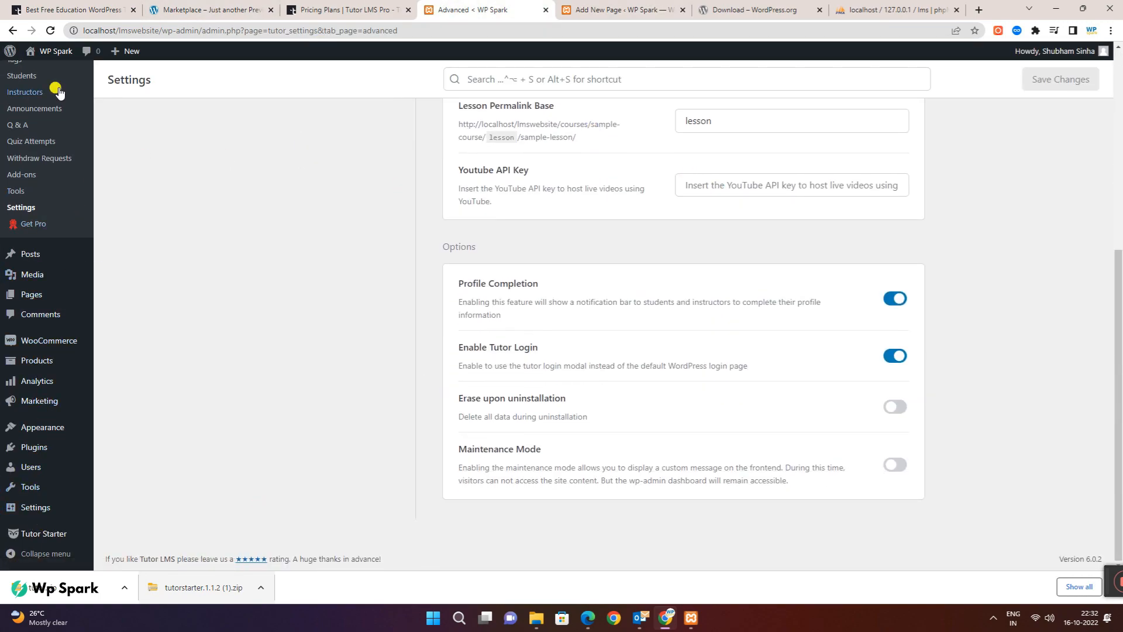
{"action": "scroll", "coordinate": [16, 340], "scroll_direction": "up", "scroll_amount": 5}
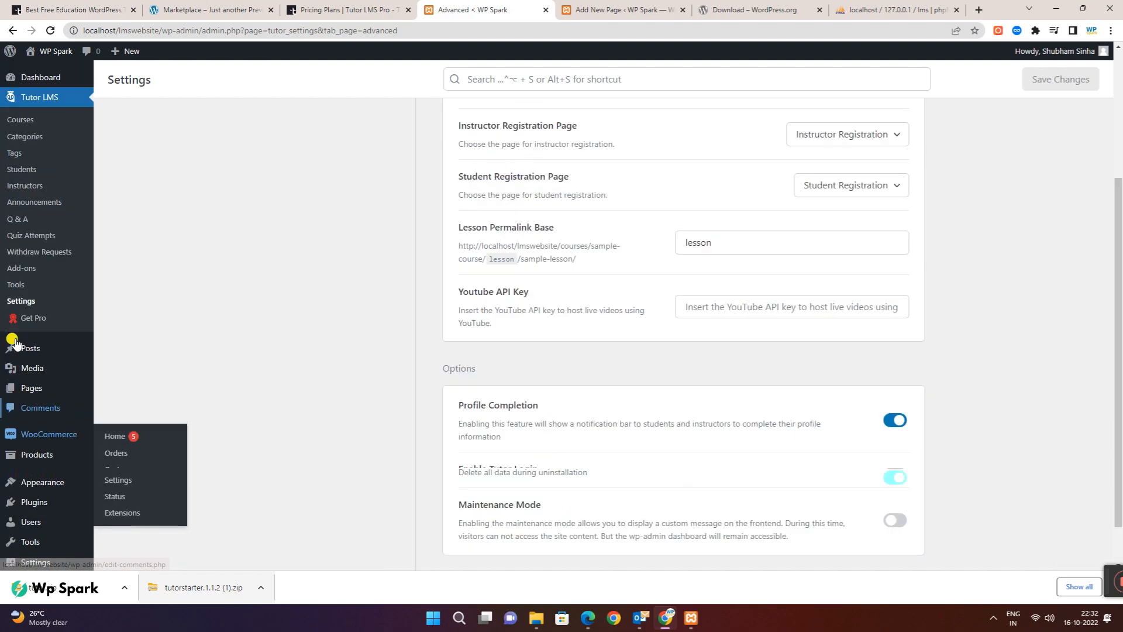
- Open the Tutor Starter general options, look into the Colors customizer, and return to the customizer quick links
{"action": "scroll", "coordinate": [35, 302], "scroll_direction": "down", "scroll_amount": 4}
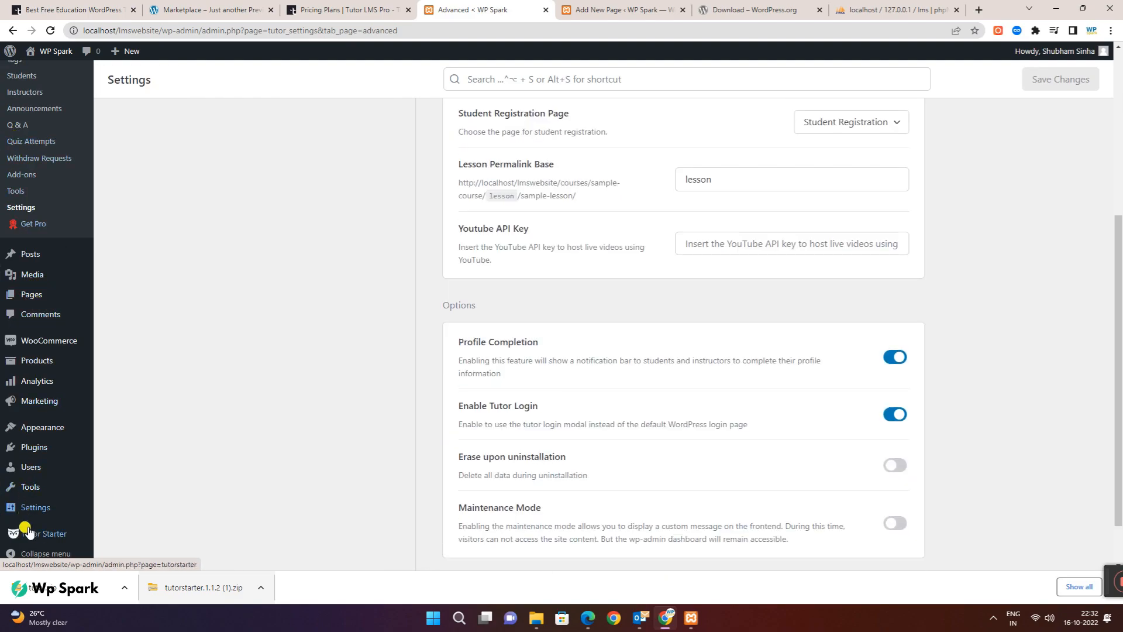
{"action": "mouse_move", "coordinate": [51, 541]}
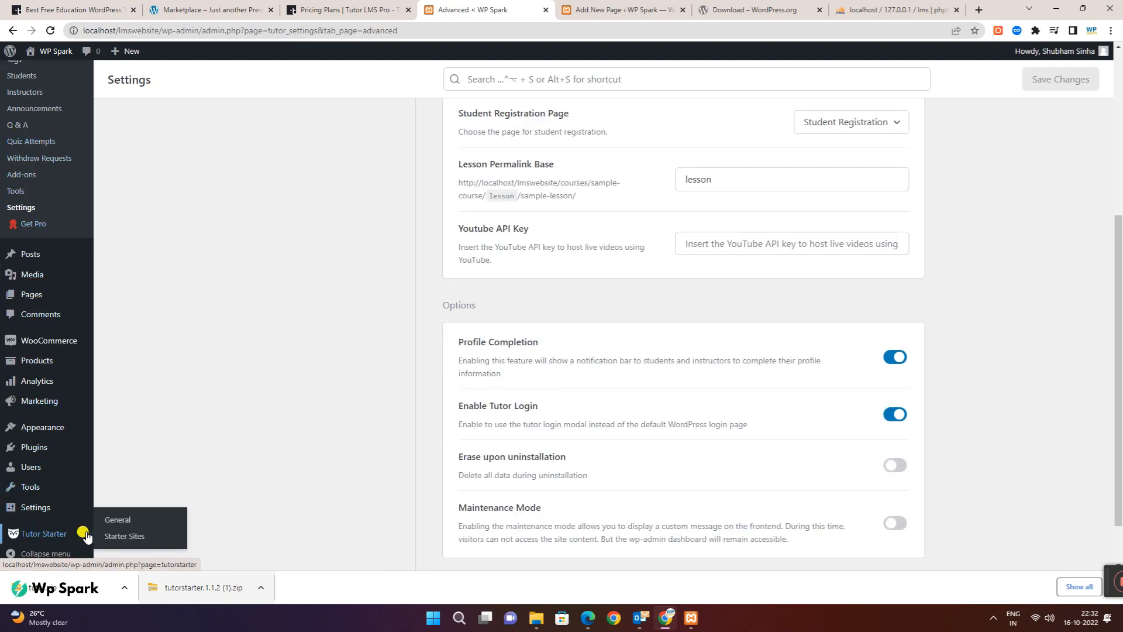
{"action": "left_click", "coordinate": [117, 522]}
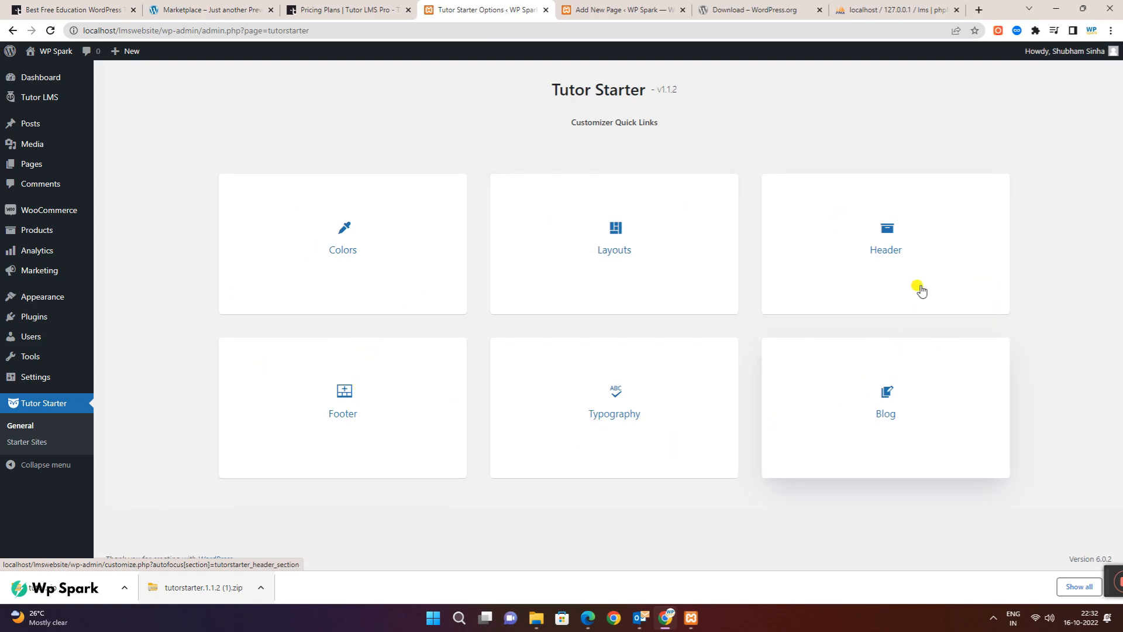
{"action": "left_click", "coordinate": [311, 251]}
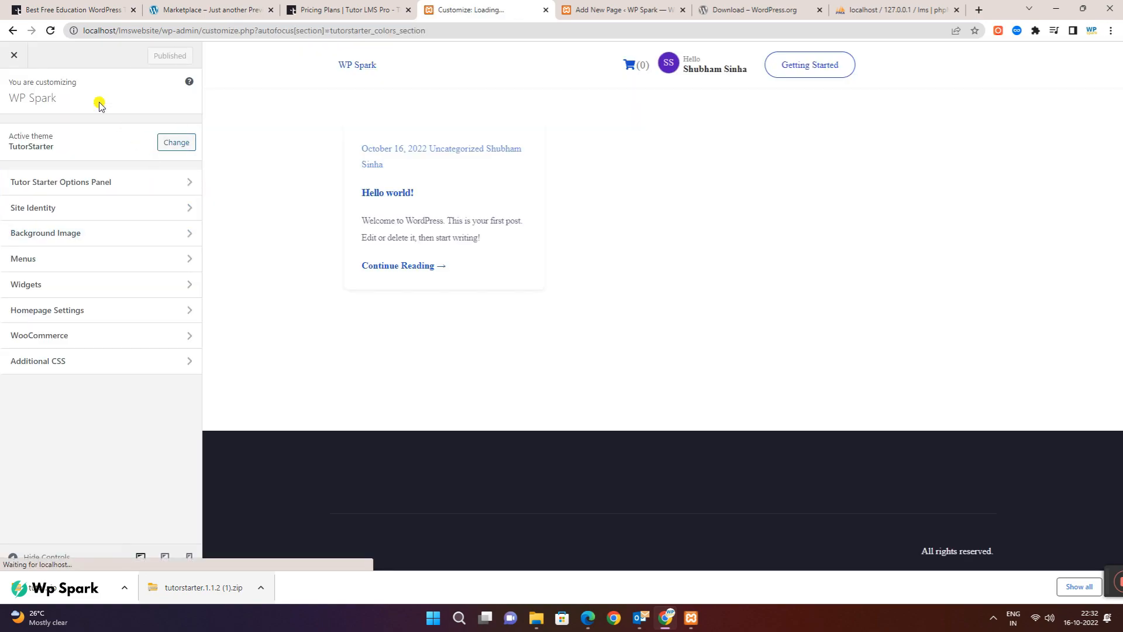
{"action": "left_click", "coordinate": [13, 31]}
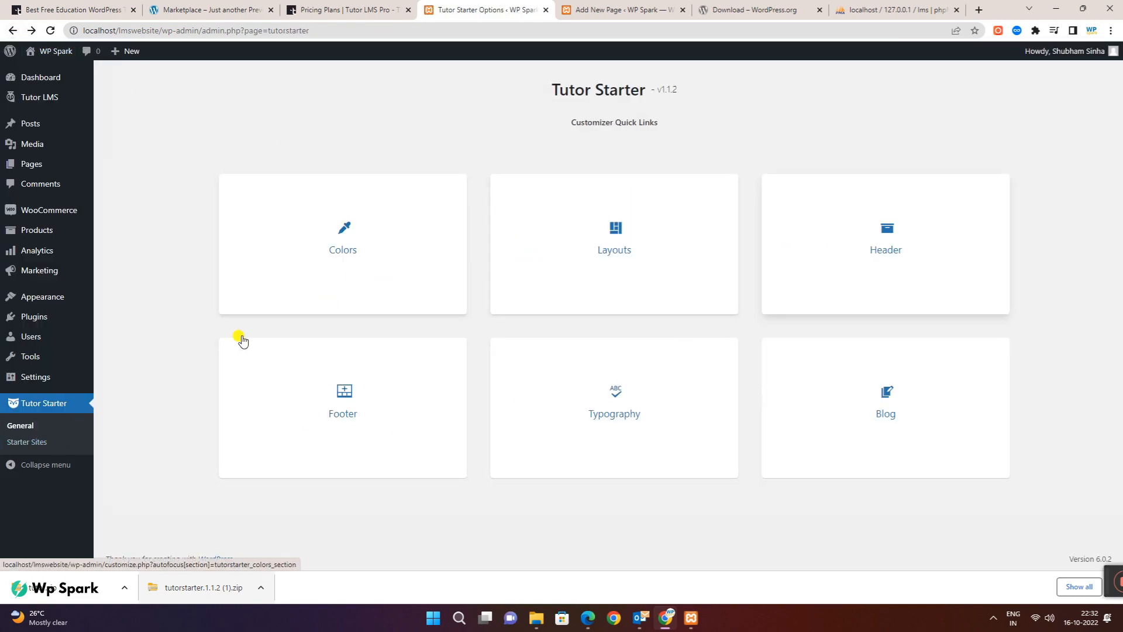
- Open the Starter Sites, check which plugins the Marketplace demo requires with the Elementor builder, and cancel the import
{"action": "left_click", "coordinate": [26, 442]}
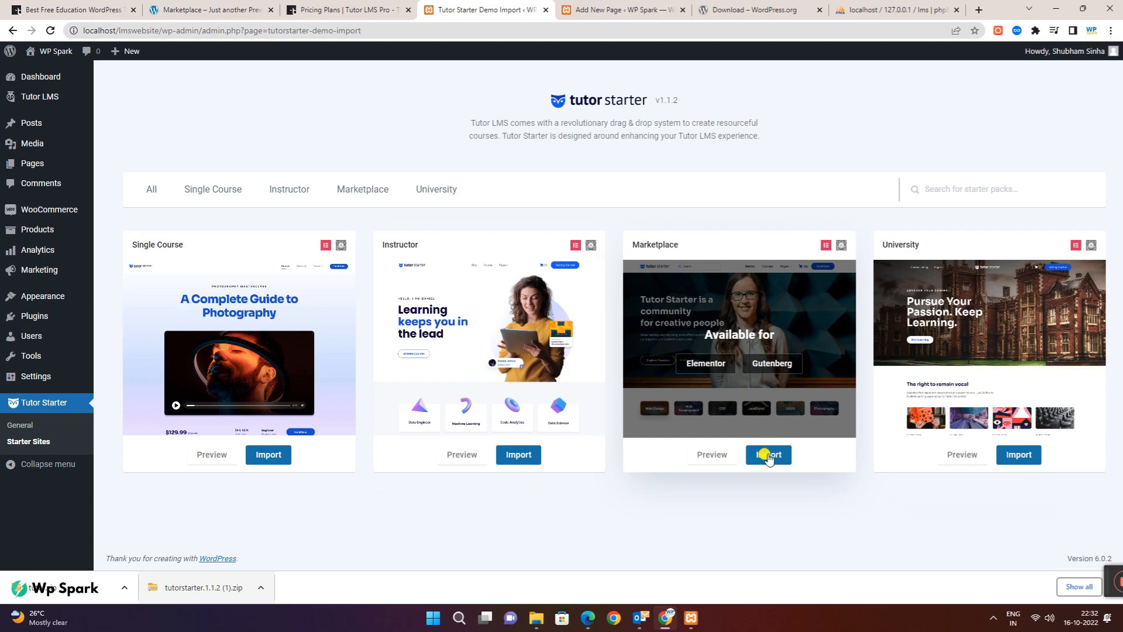
{"action": "left_click", "coordinate": [780, 462]}
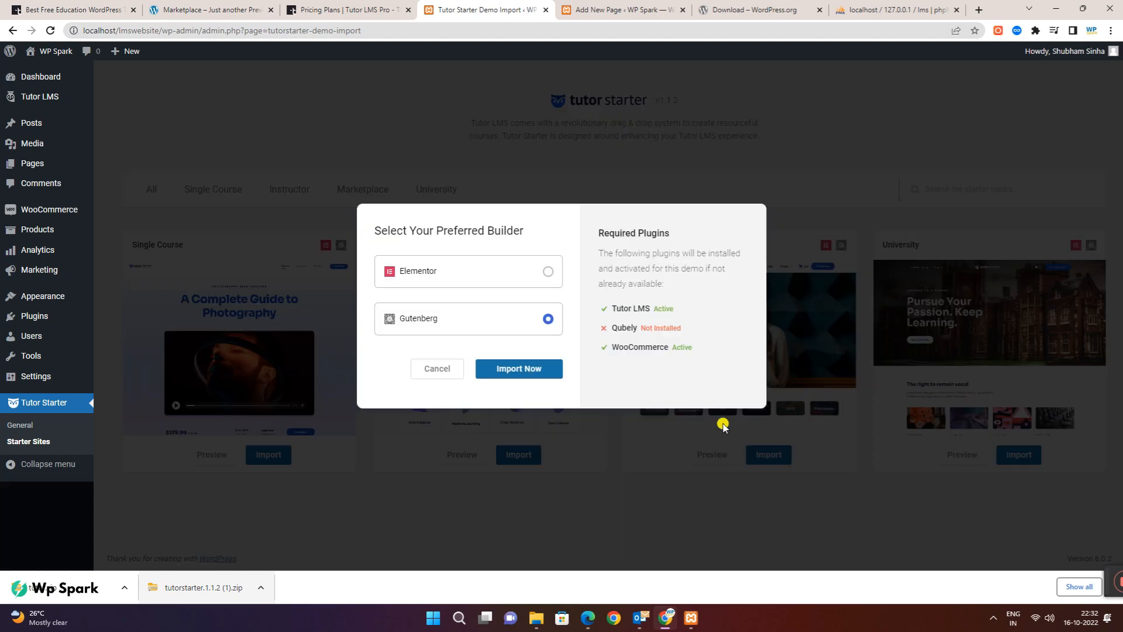
{"action": "left_click", "coordinate": [546, 273]}
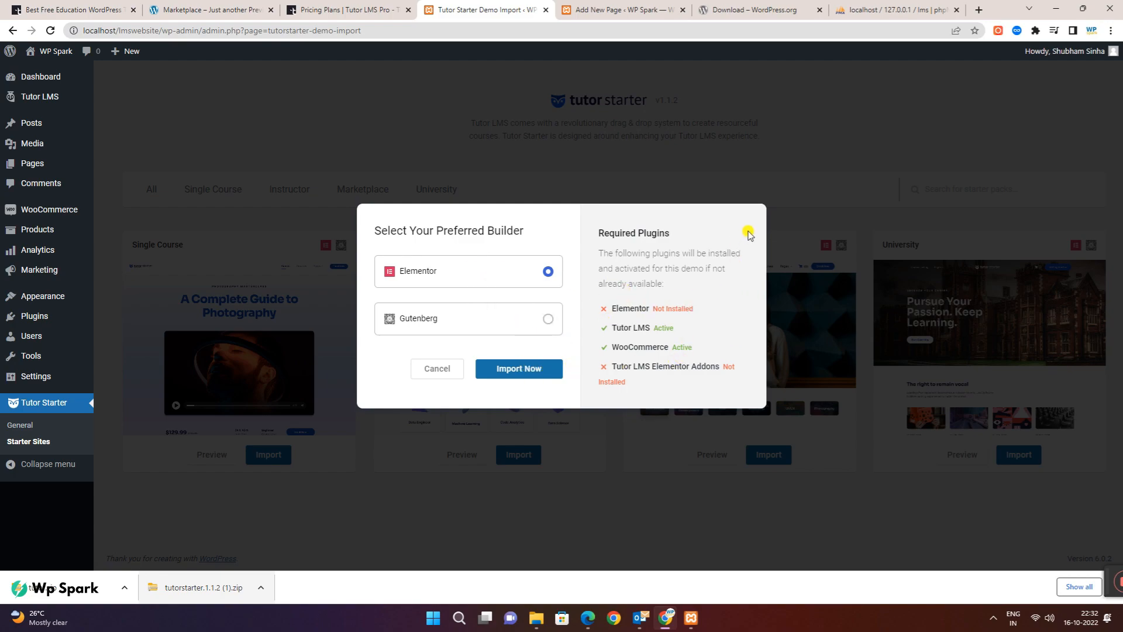
{"action": "left_click", "coordinate": [438, 369]}
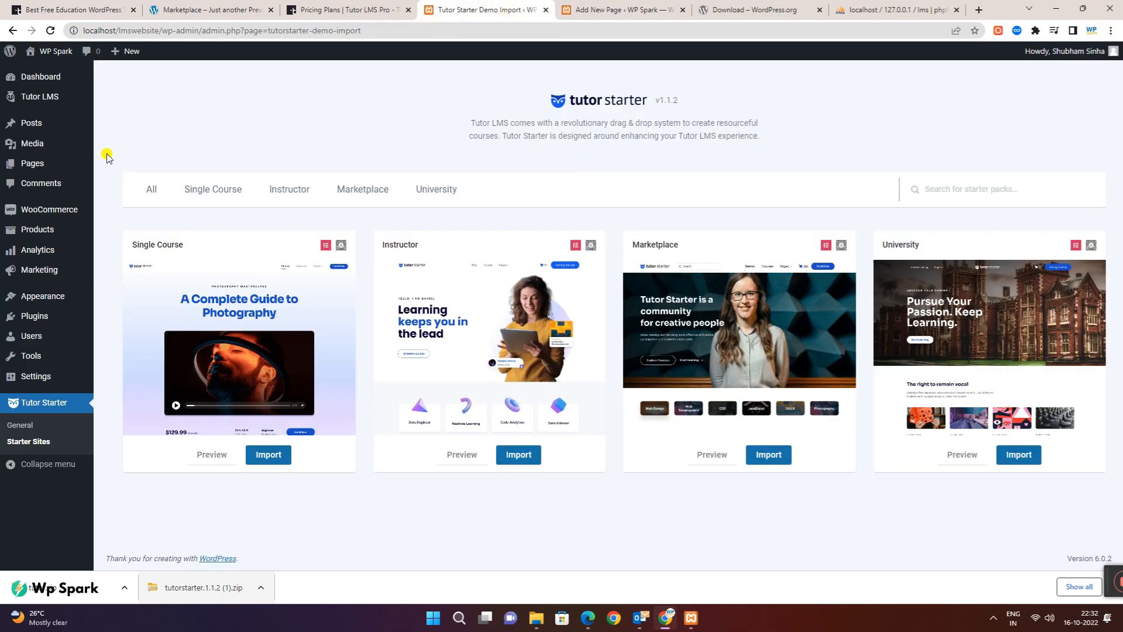
- Open the Add Plugins page in a new browser tab and close the Course page editor tab
{"action": "mouse_move", "coordinate": [43, 314]}
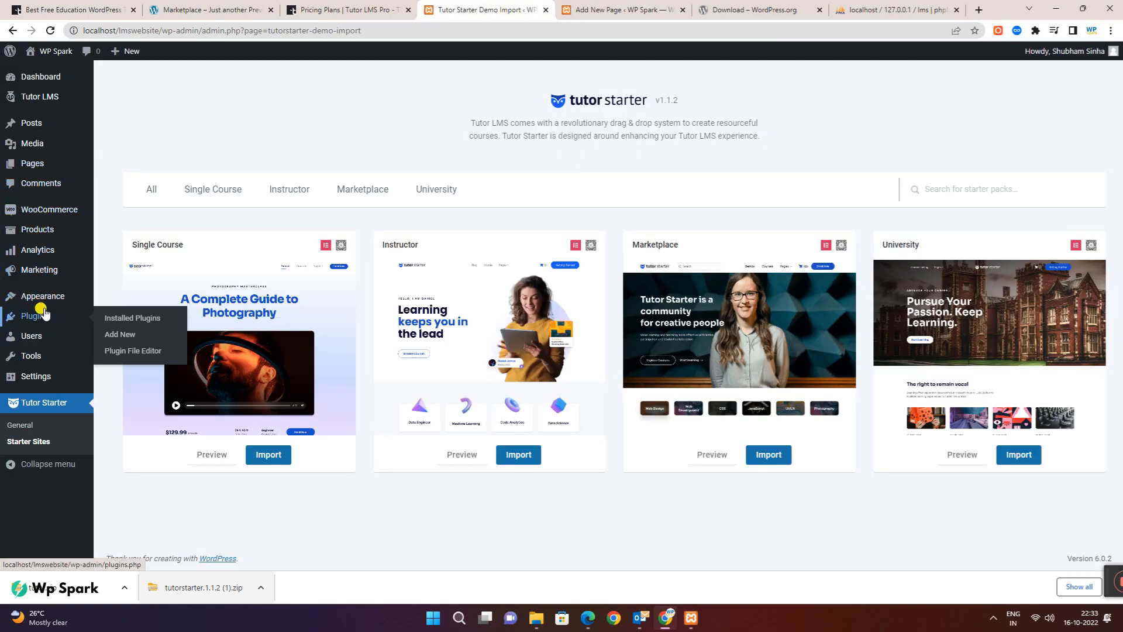
{"action": "left_click", "coordinate": [120, 334], "text": "ctrl"}
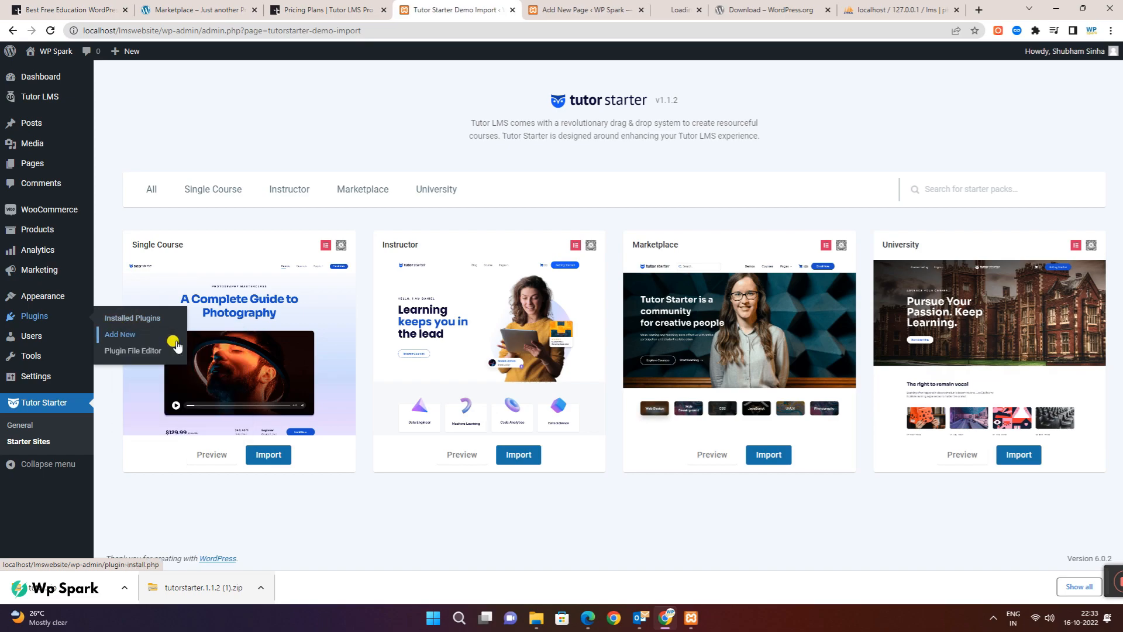
{"action": "left_click", "coordinate": [539, 10]}
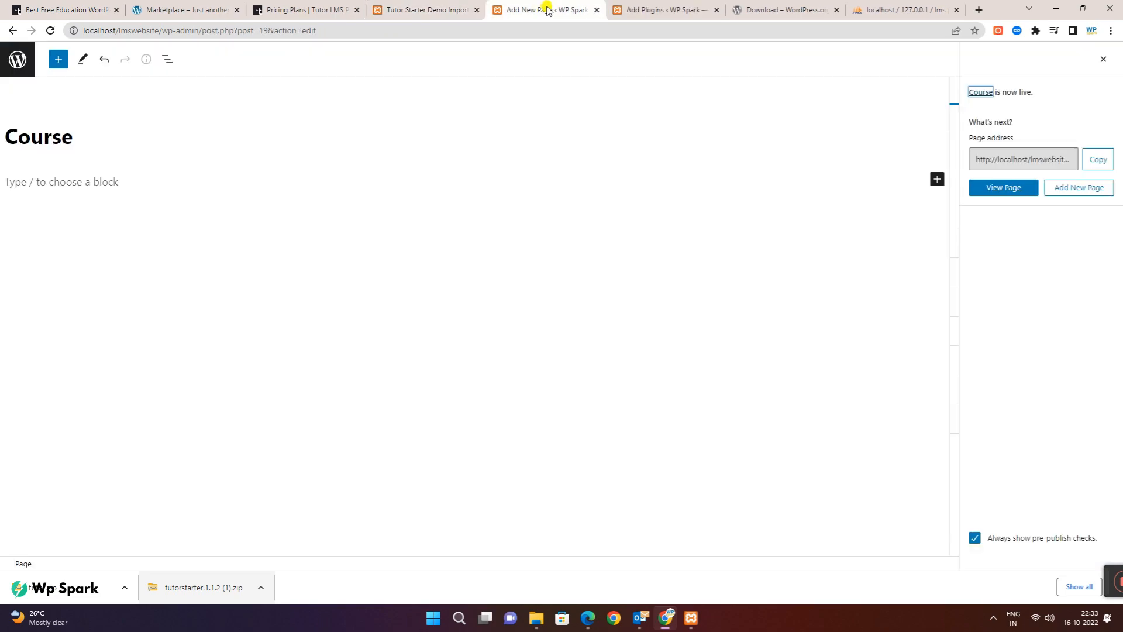
{"action": "left_click", "coordinate": [597, 10]}
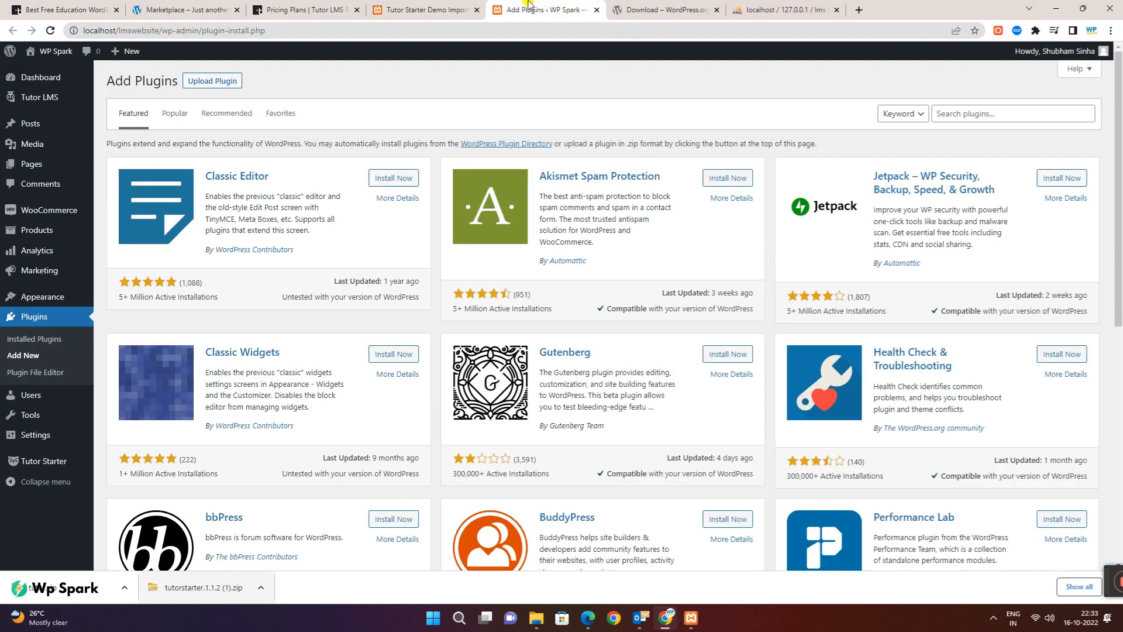
- Search the plugins for elementor, install and activate Elementor Website Builder, closing the WordPress download and phpMyAdmin tabs while it installs
{"action": "left_click", "coordinate": [999, 114]}
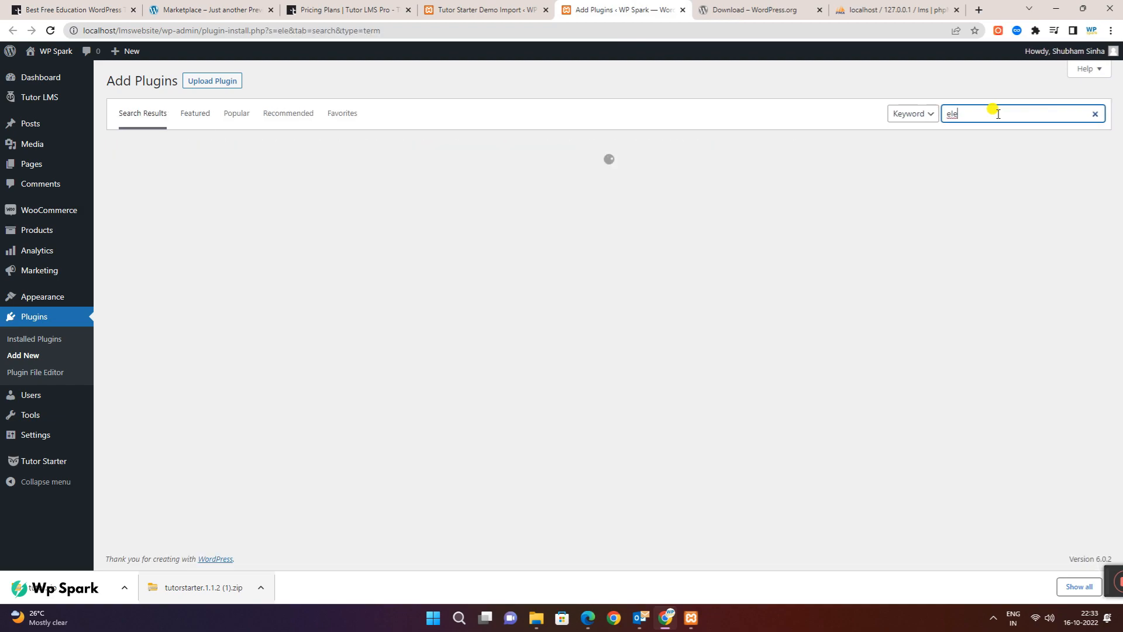
{"action": "type", "text": "elementor"}
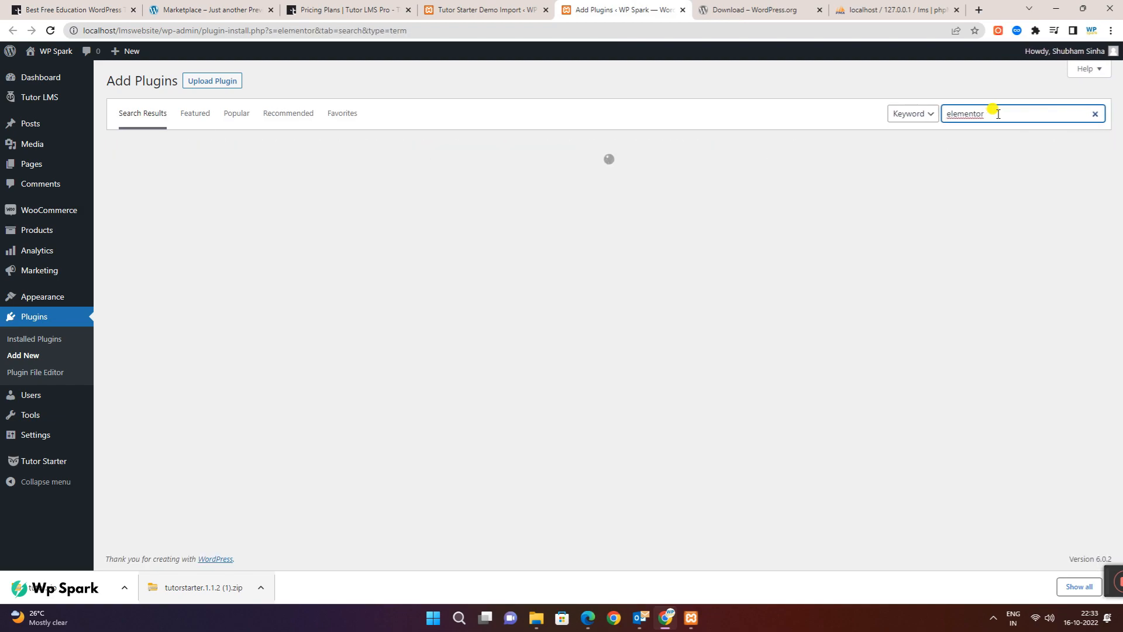
{"action": "left_click", "coordinate": [955, 88]}
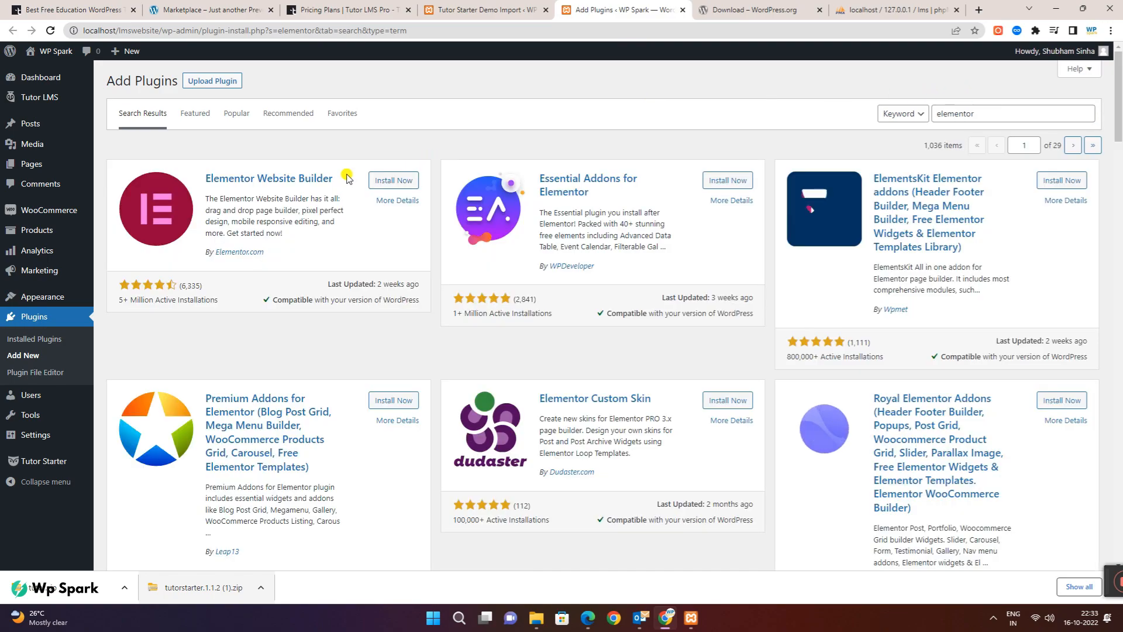
{"action": "left_click", "coordinate": [383, 180]}
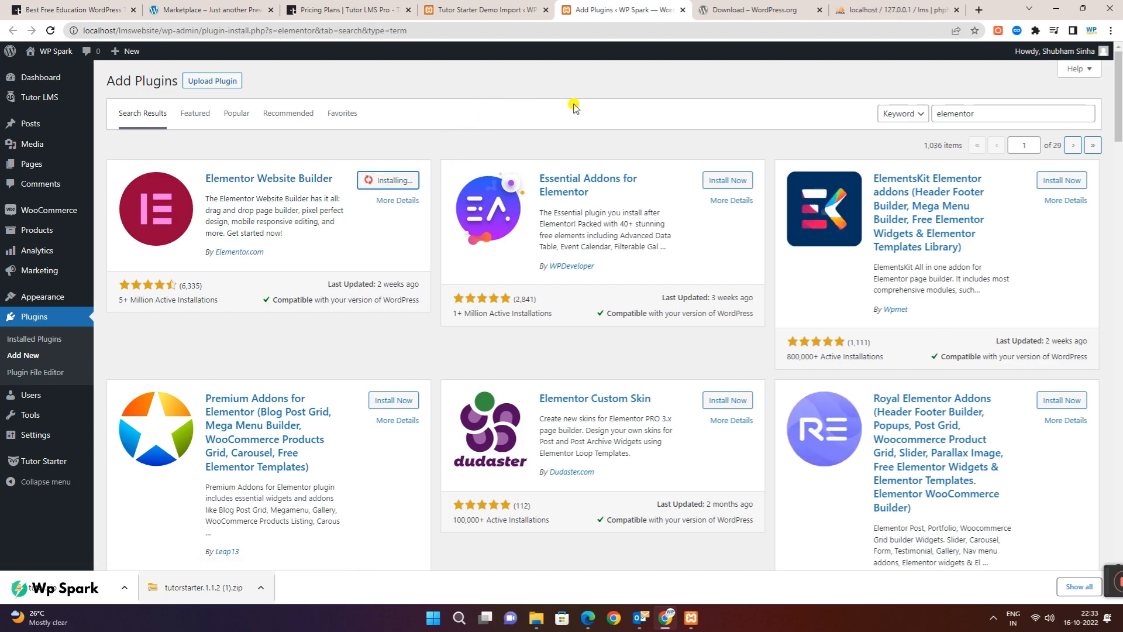
{"action": "left_click", "coordinate": [821, 16]}
{"action": "left_click", "coordinate": [821, 17]}
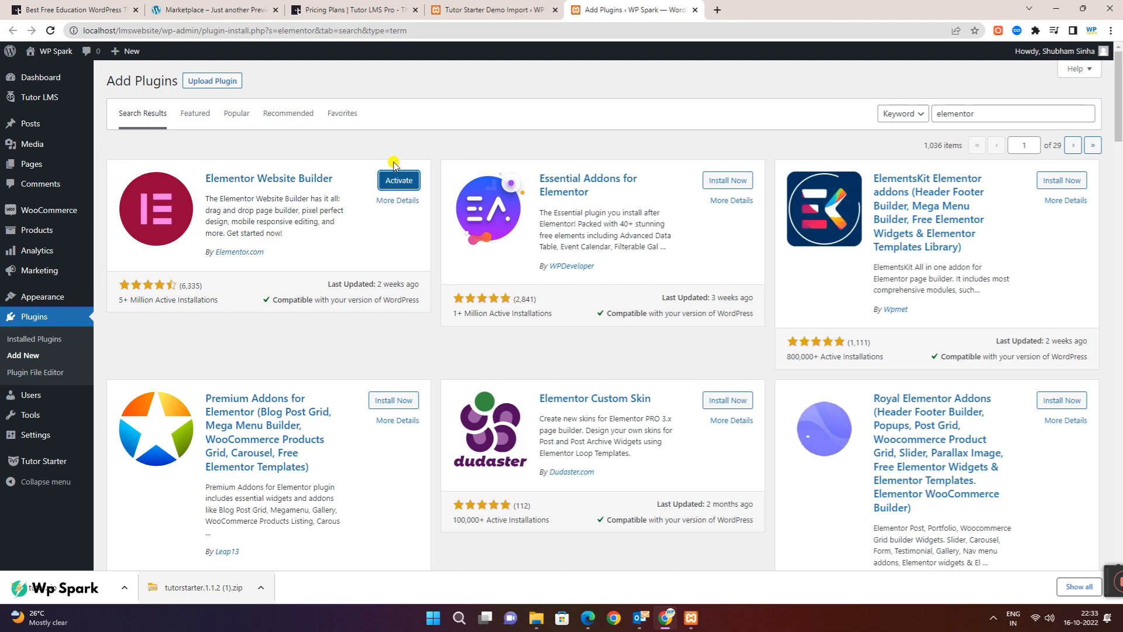
{"action": "left_click", "coordinate": [390, 179]}
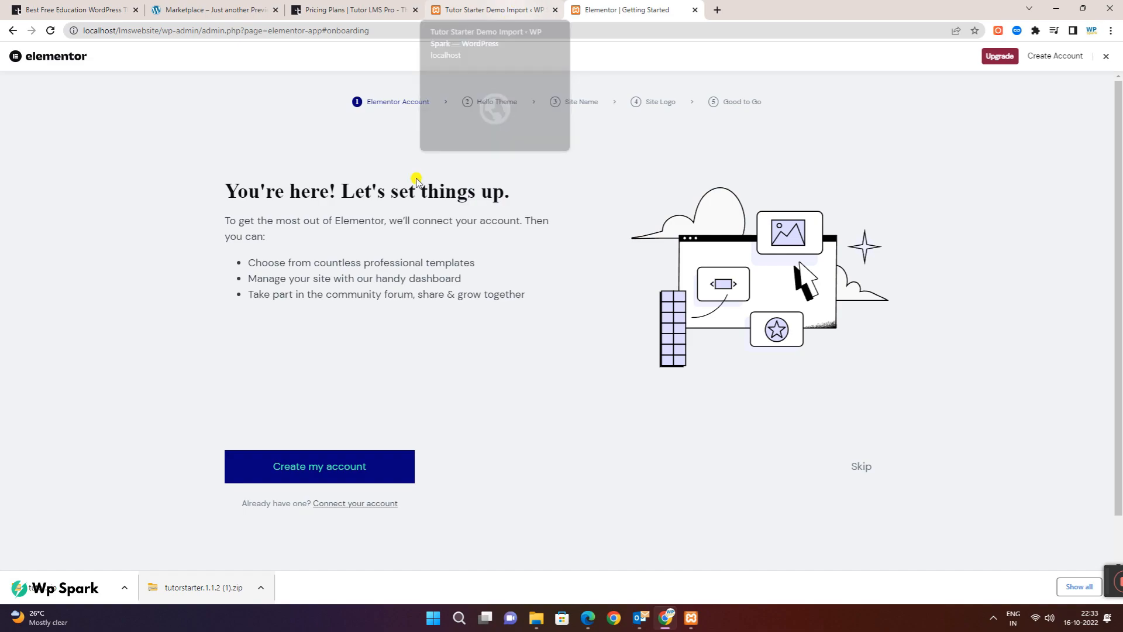
- Go through Elementor's setup, skipping the account, Hello theme and logo and keeping the site name, and close its tab from the blank canvas
{"action": "left_click", "coordinate": [861, 467]}
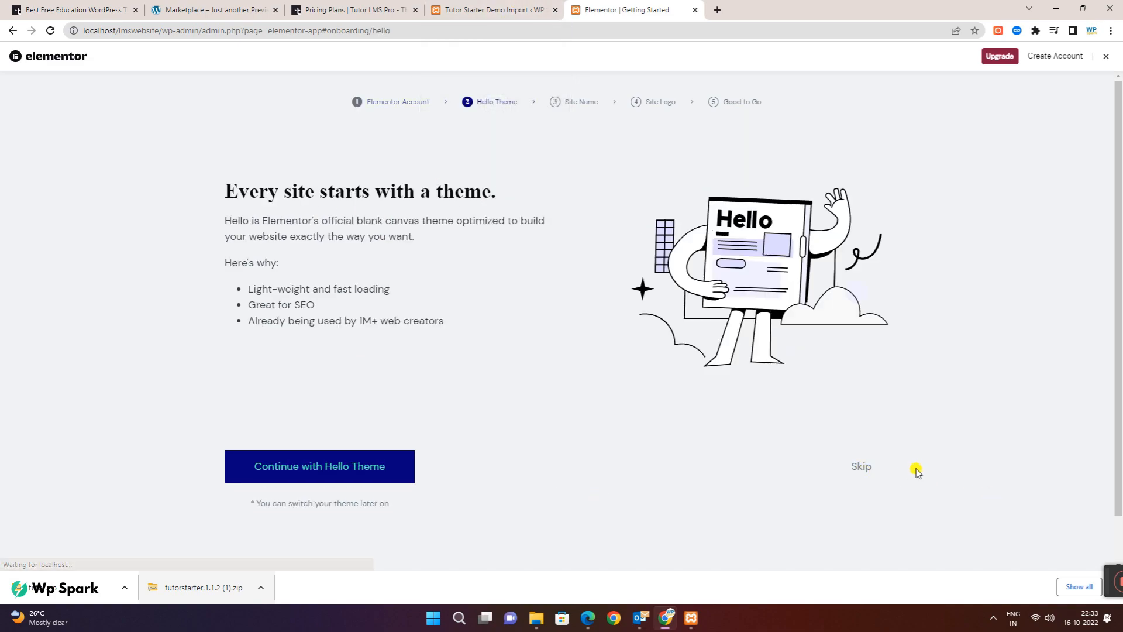
{"action": "left_click", "coordinate": [858, 468]}
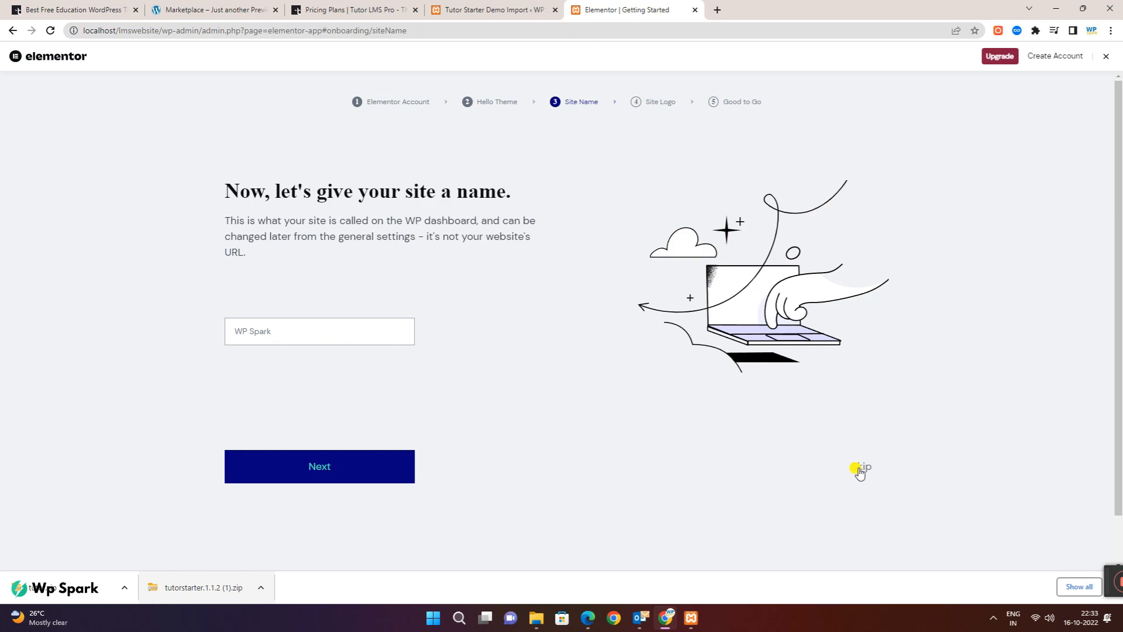
{"action": "left_click", "coordinate": [366, 474]}
{"action": "left_click", "coordinate": [860, 494]}
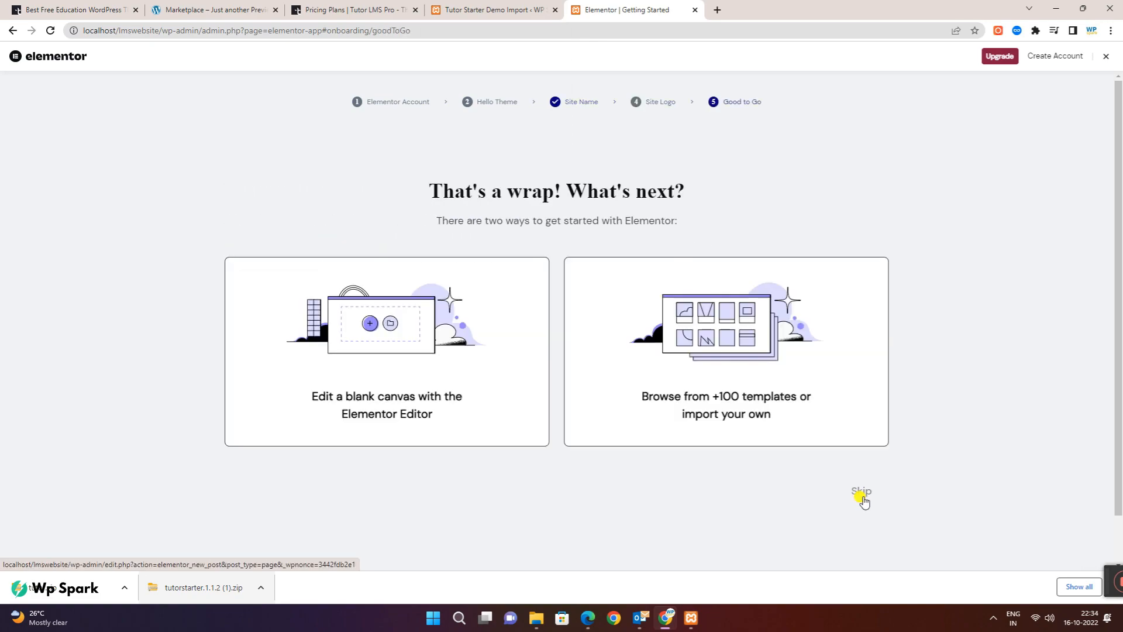
{"action": "left_click", "coordinate": [433, 411]}
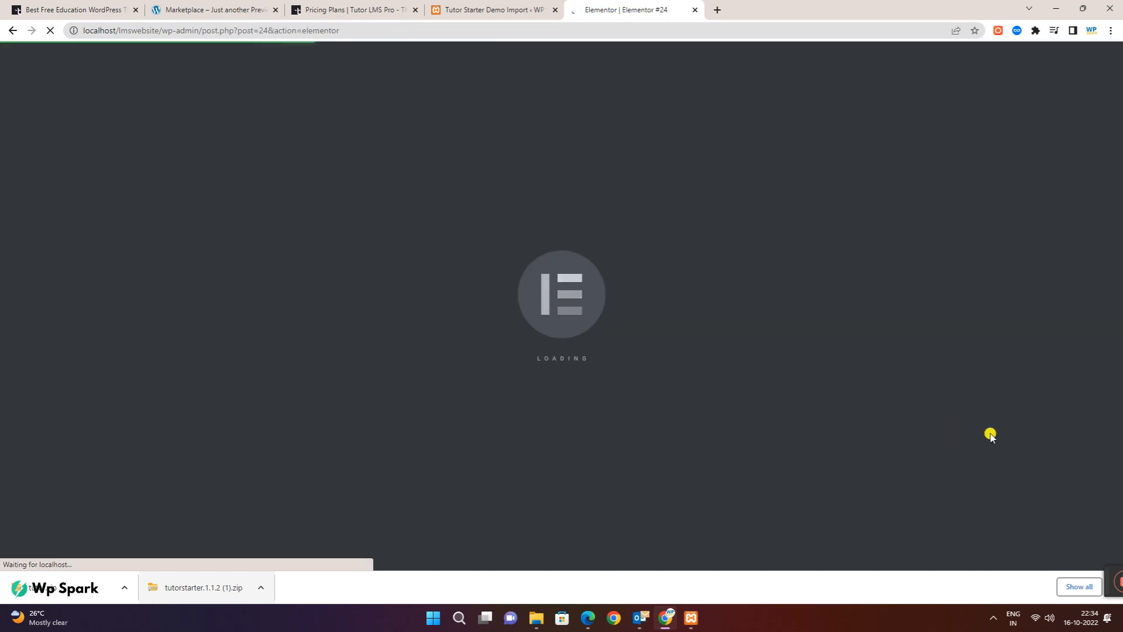
{"action": "left_click", "coordinate": [695, 10]}
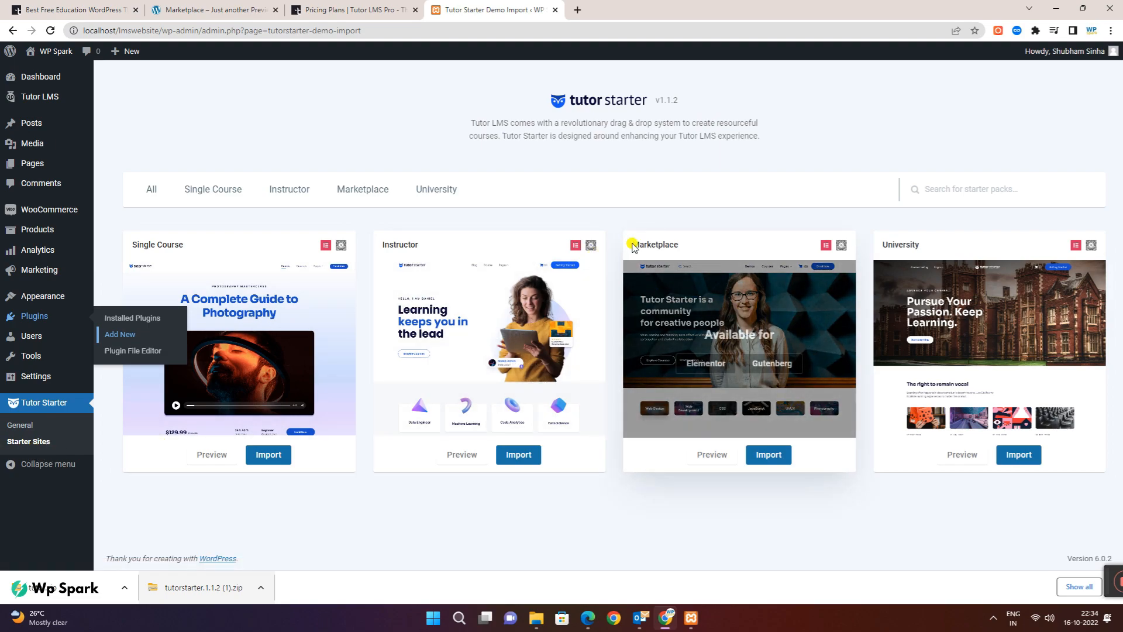
- Reload the Starter Sites and recheck the required plugins for importing the Marketplace demo with Elementor
{"action": "double_click", "coordinate": [654, 245]}
{"action": "left_click", "coordinate": [776, 461]}
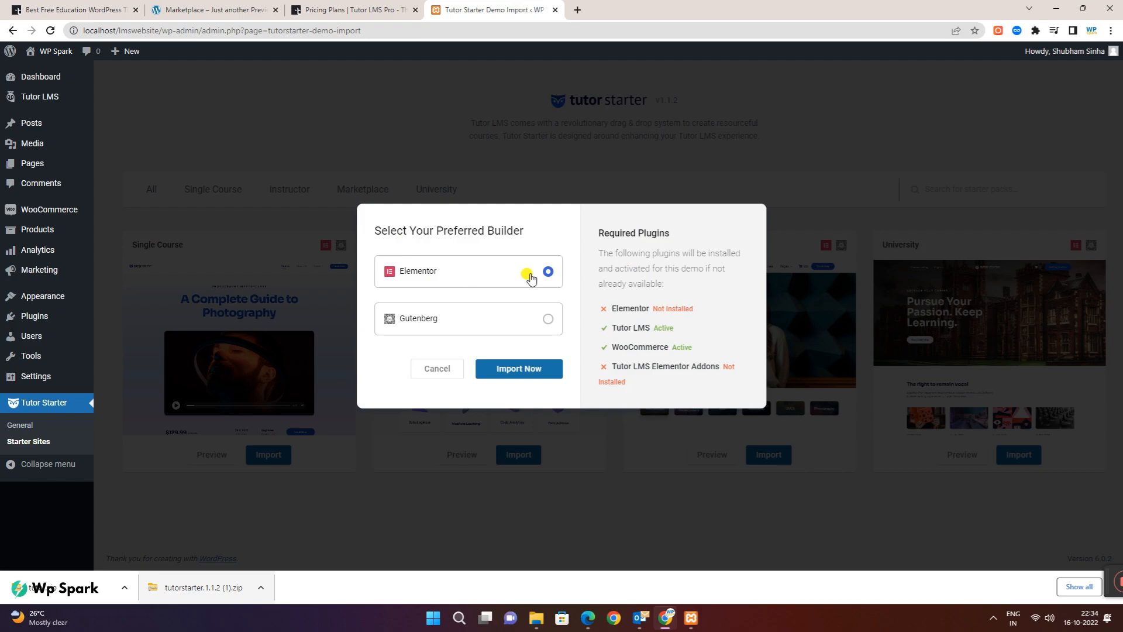
{"action": "left_click", "coordinate": [462, 369]}
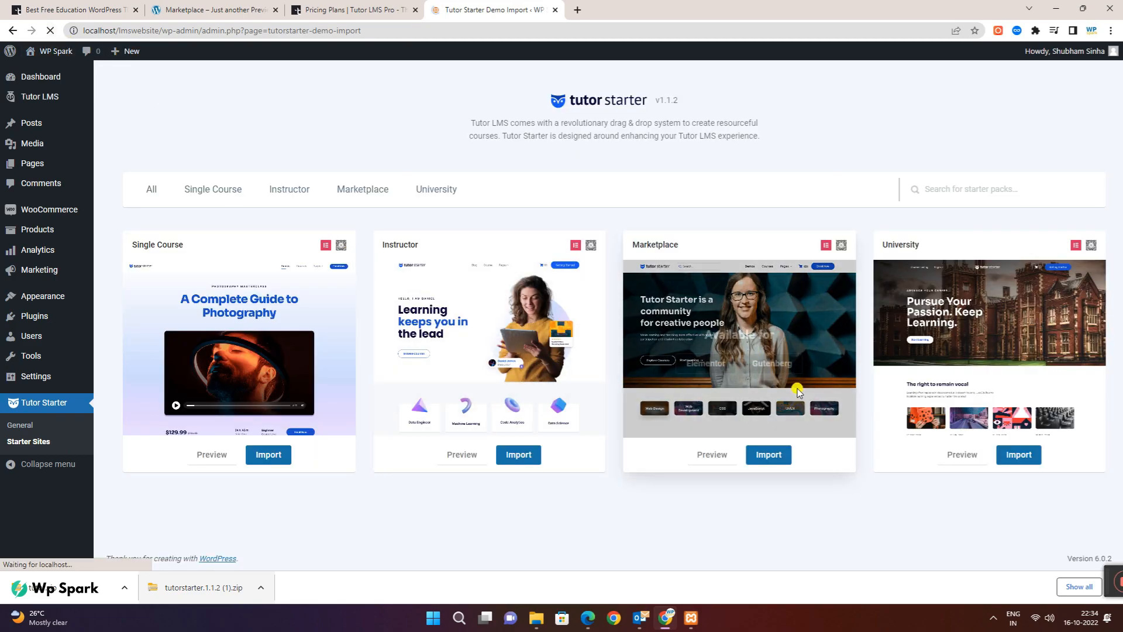
{"action": "left_click", "coordinate": [777, 460]}
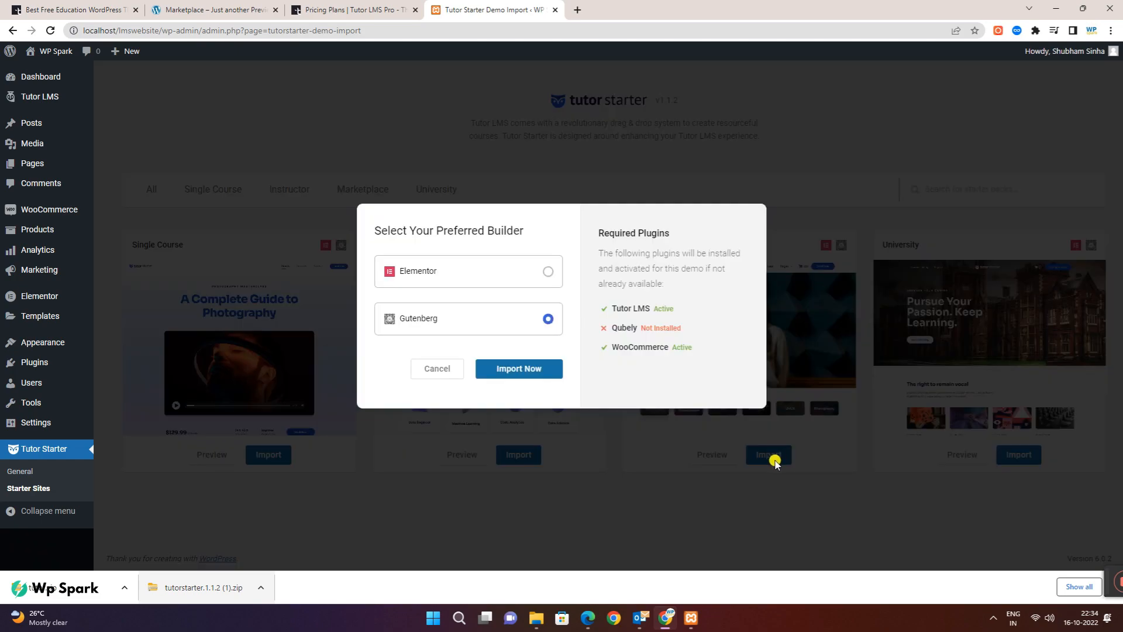
{"action": "left_click", "coordinate": [547, 272]}
{"action": "left_click_drag", "start_coordinate": [586, 301], "coordinate": [695, 313]}
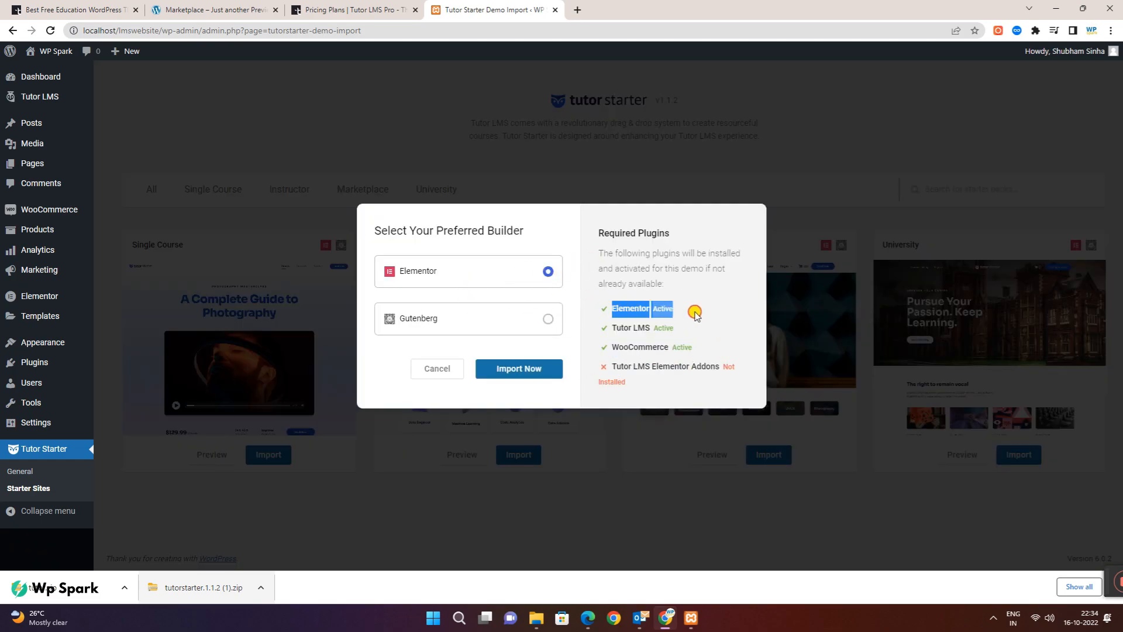
- Search Google for Tutor LMS Elementor Addons, open its WordPress.org plugin page, and copy the plugin name
{"action": "left_click_drag", "start_coordinate": [608, 368], "coordinate": [711, 359]}
{"action": "right_click", "coordinate": [715, 362]}
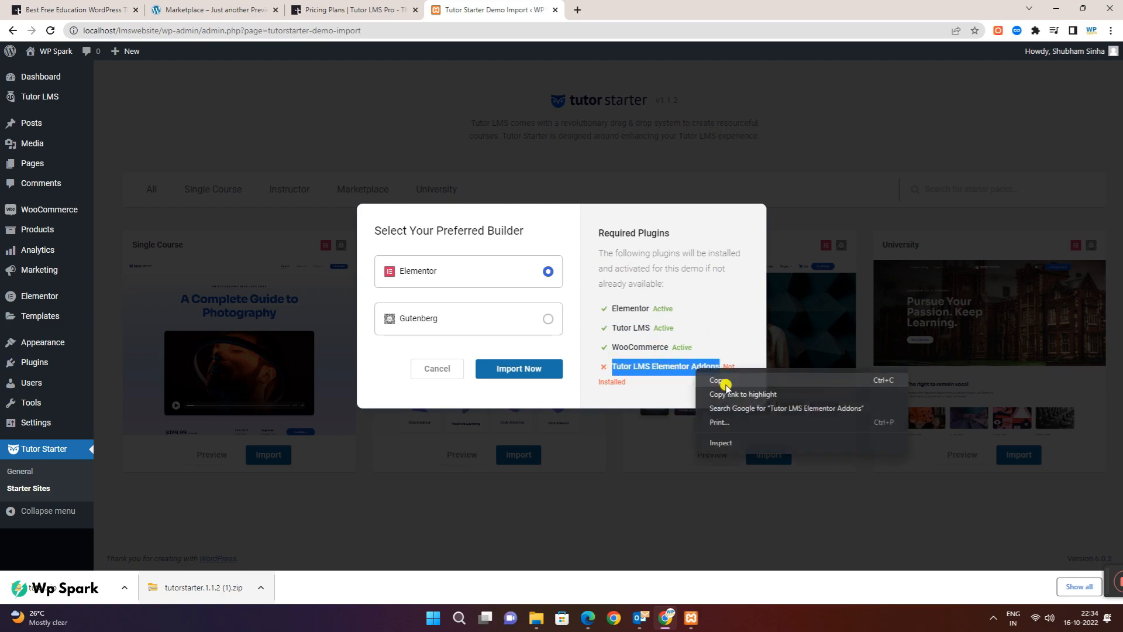
{"action": "left_click", "coordinate": [749, 406]}
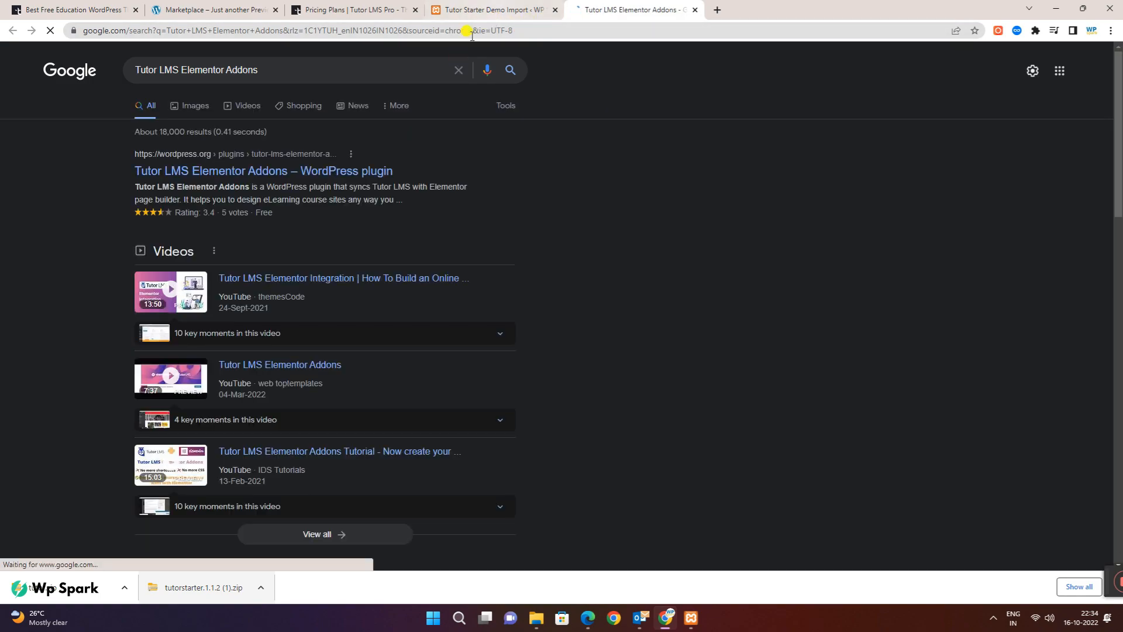
{"action": "left_click", "coordinate": [285, 172]}
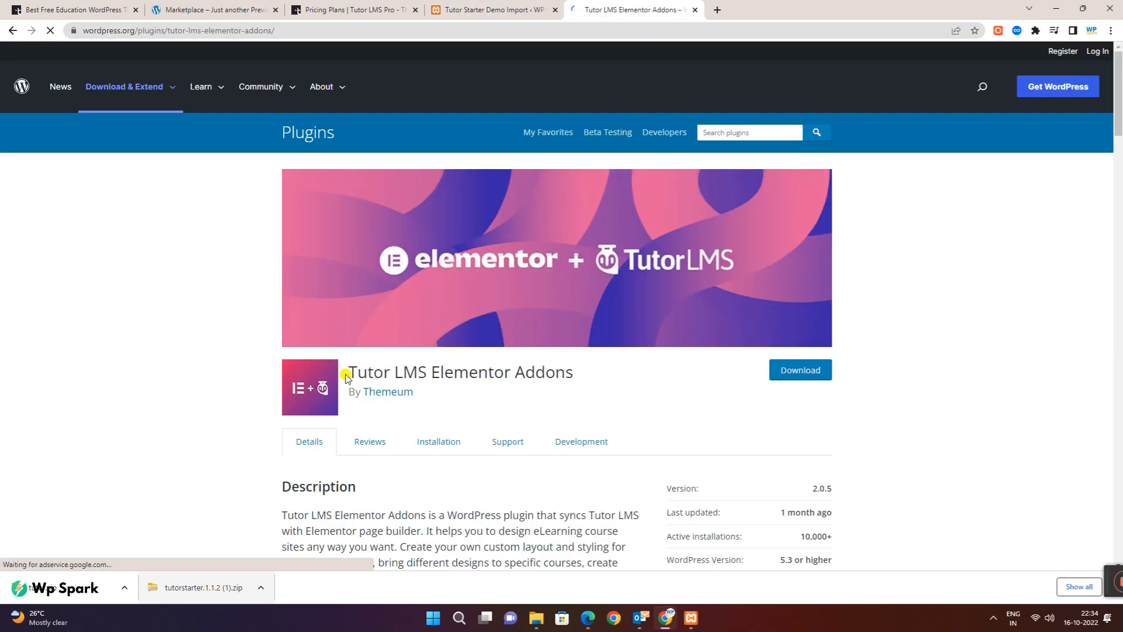
{"action": "left_click_drag", "start_coordinate": [346, 373], "coordinate": [602, 371]}
{"action": "key", "text": "ctrl+c"}
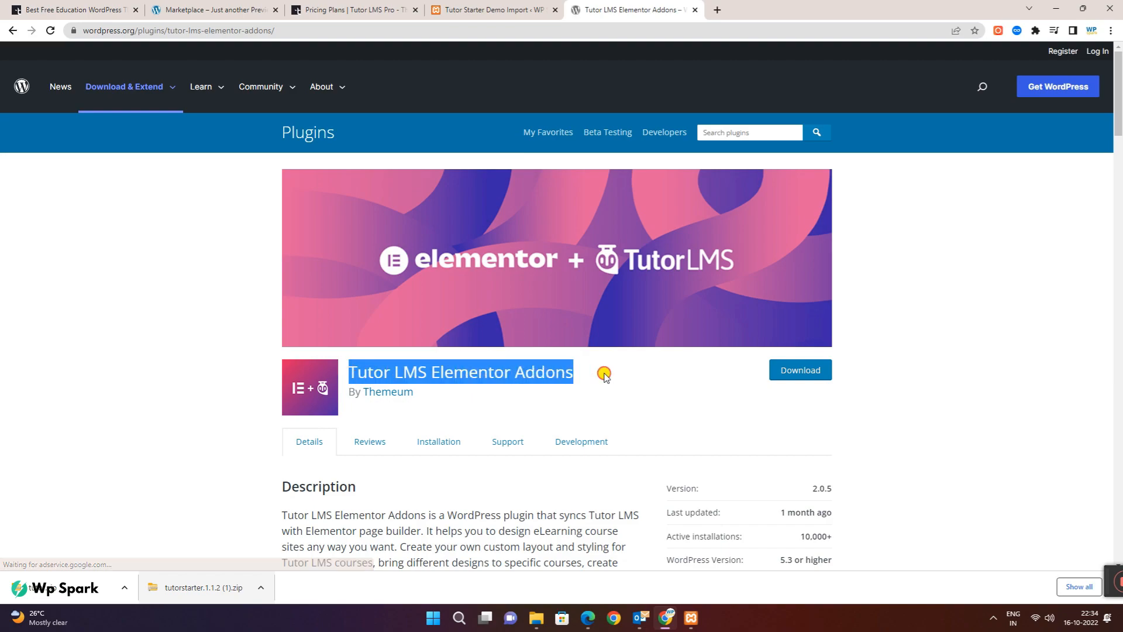
- Cancel the Marketplace import dialog and open the Add Plugins page in a new tab placed beside the Tutor Starter tab
{"action": "left_click", "coordinate": [490, 7]}
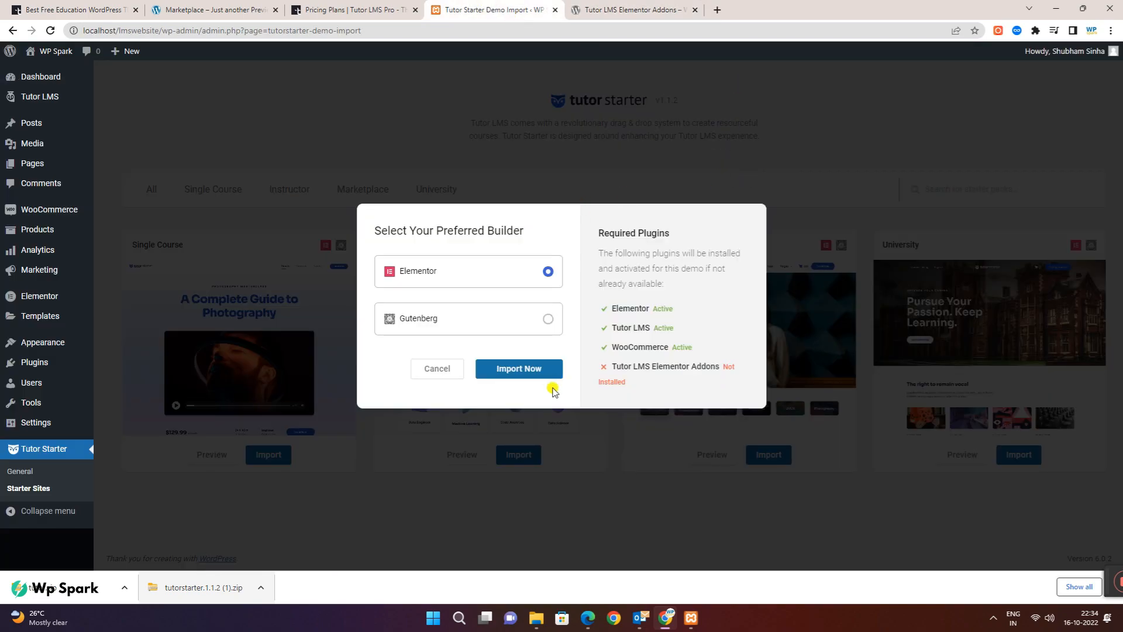
{"action": "left_click", "coordinate": [424, 371]}
{"action": "mouse_move", "coordinate": [42, 362]}
{"action": "right_click", "coordinate": [109, 379]}
{"action": "left_click", "coordinate": [153, 399]}
{"action": "left_click", "coordinate": [713, 11]}
{"action": "left_click_drag", "start_coordinate": [713, 10], "coordinate": [640, 12]}
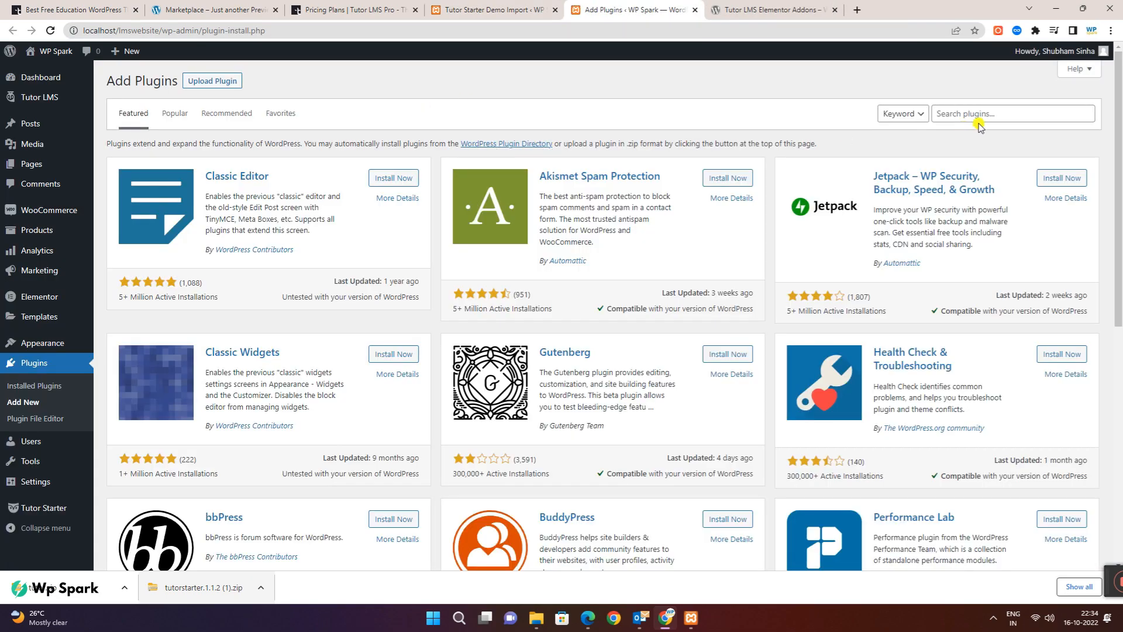
- Search the plugins for Tutor LMS Elementor Addons, then install and activate the Themeum plugin
{"action": "right_click", "coordinate": [982, 113]}
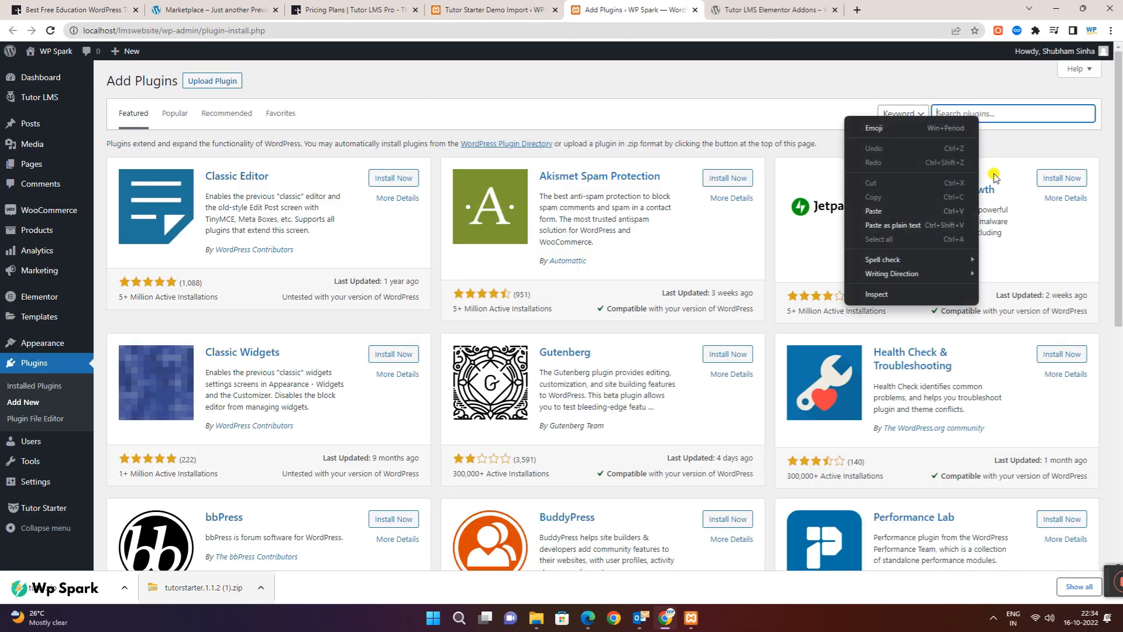
{"action": "left_click", "coordinate": [894, 206]}
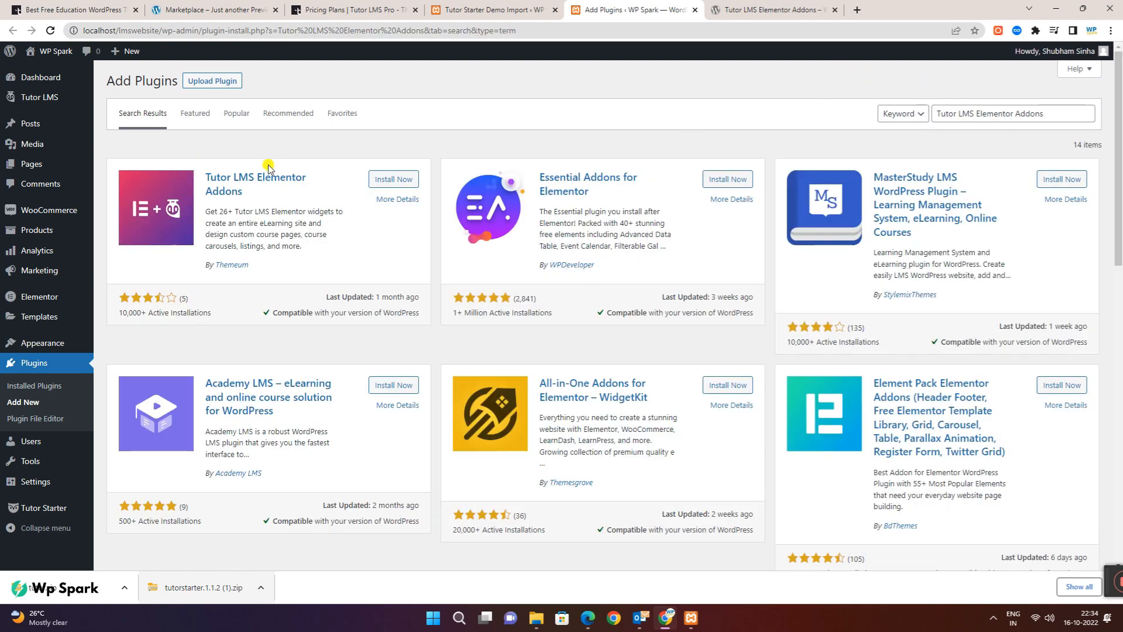
{"action": "left_click", "coordinate": [392, 180]}
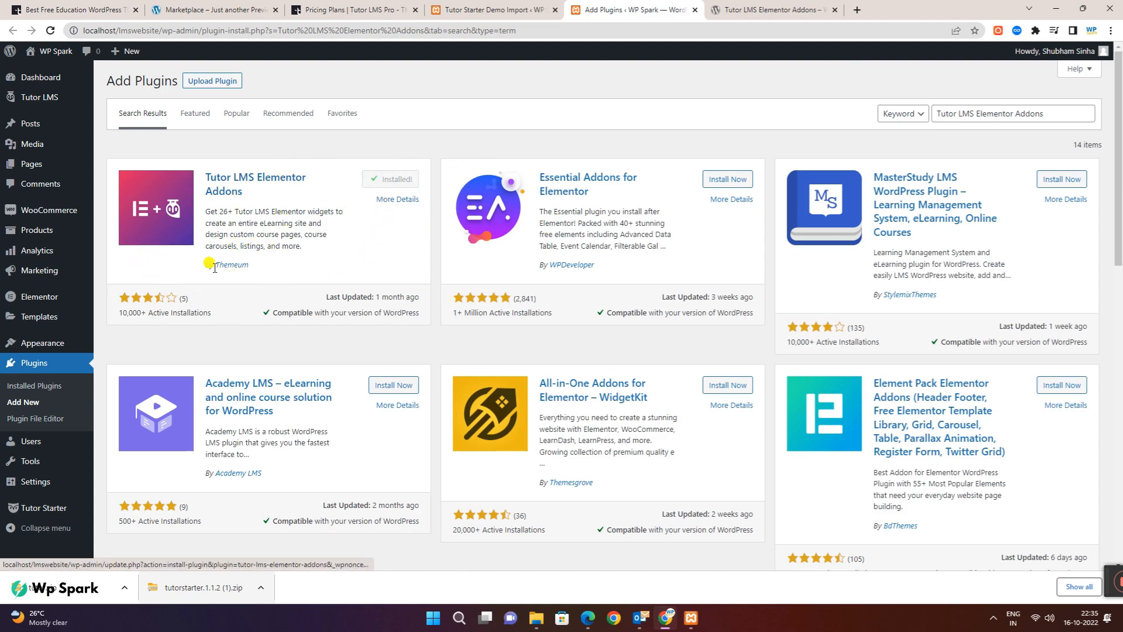
{"action": "left_click", "coordinate": [399, 183]}
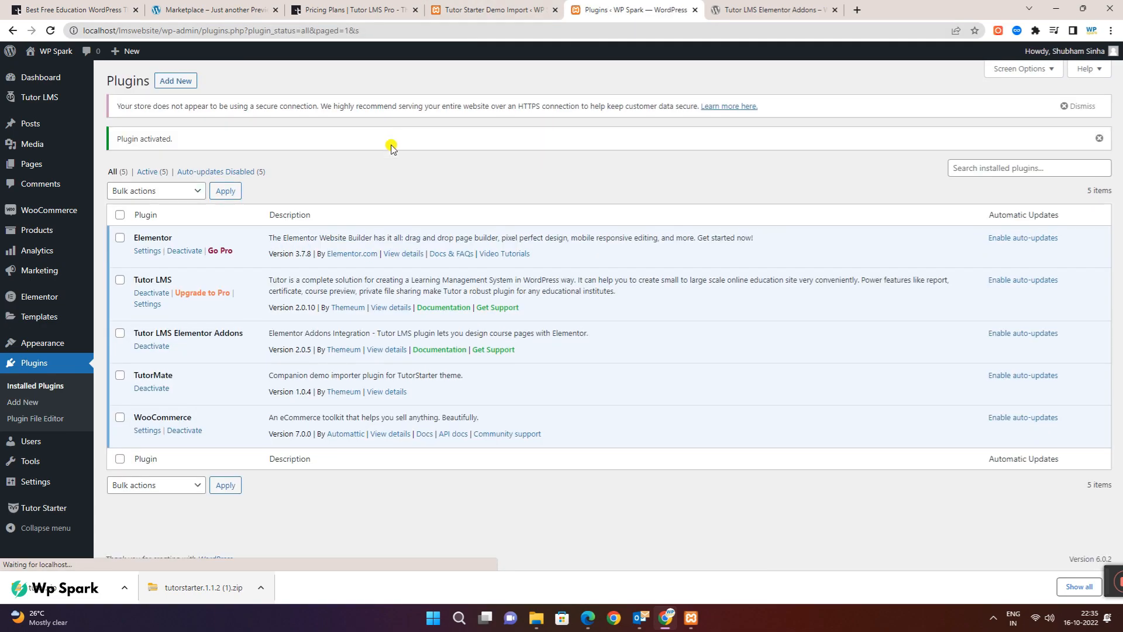
- Reload the Starter Sites and import the Marketplace demo with Elementor as the builder
{"action": "left_click", "coordinate": [465, 9]}
{"action": "left_click", "coordinate": [51, 30]}
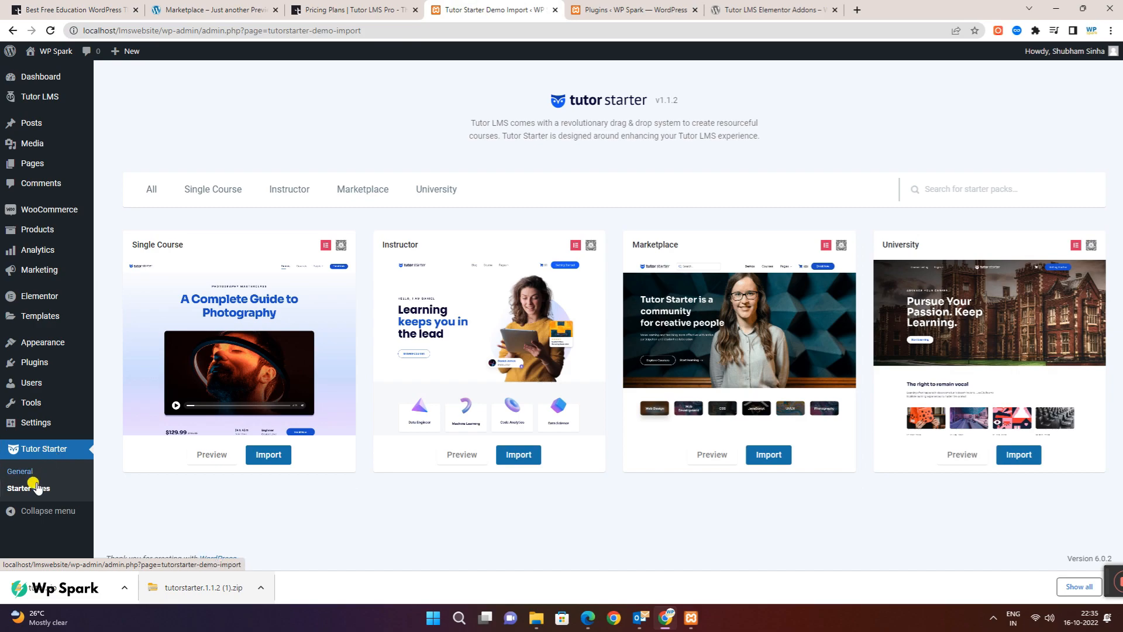
{"action": "left_click", "coordinate": [767, 458]}
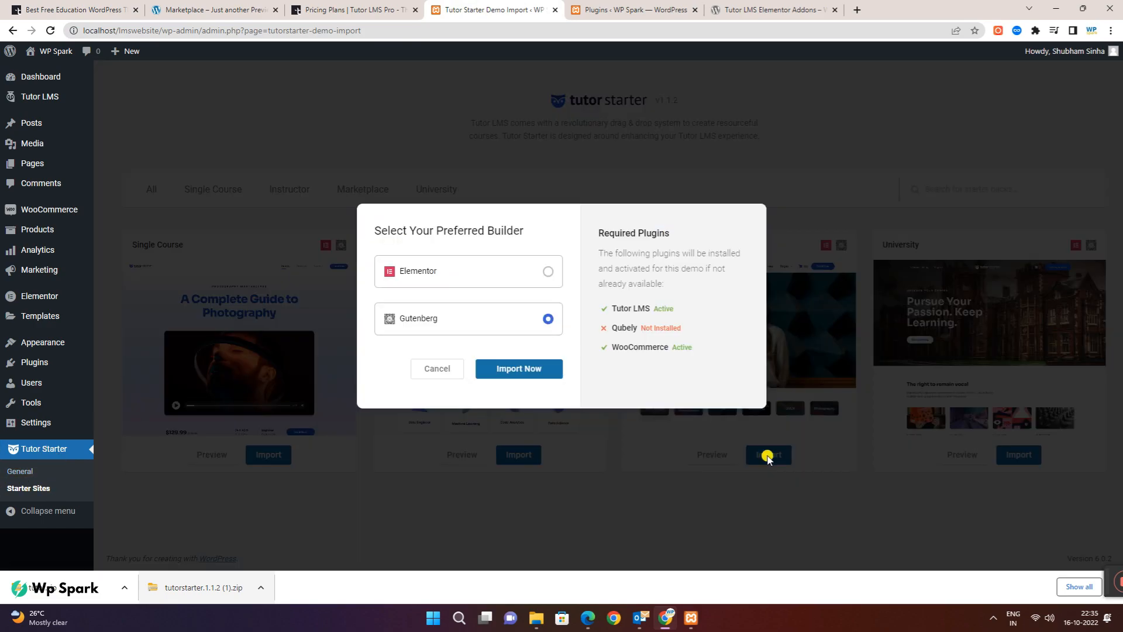
{"action": "left_click", "coordinate": [445, 270]}
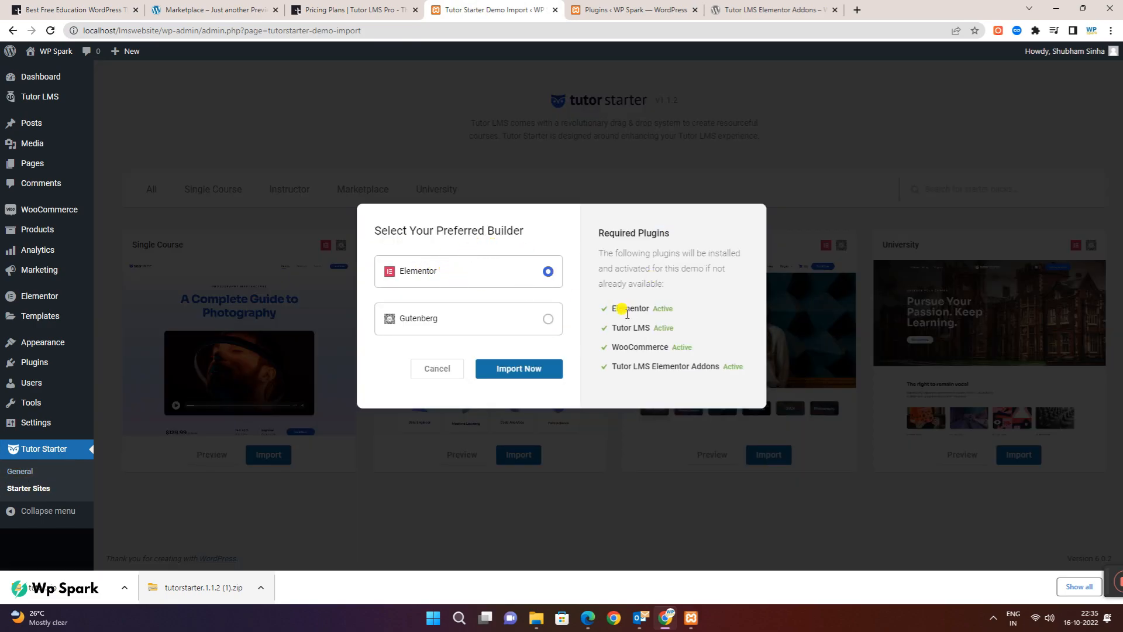
{"action": "left_click_drag", "start_coordinate": [589, 307], "coordinate": [755, 368]}
{"action": "left_click", "coordinate": [519, 370]}
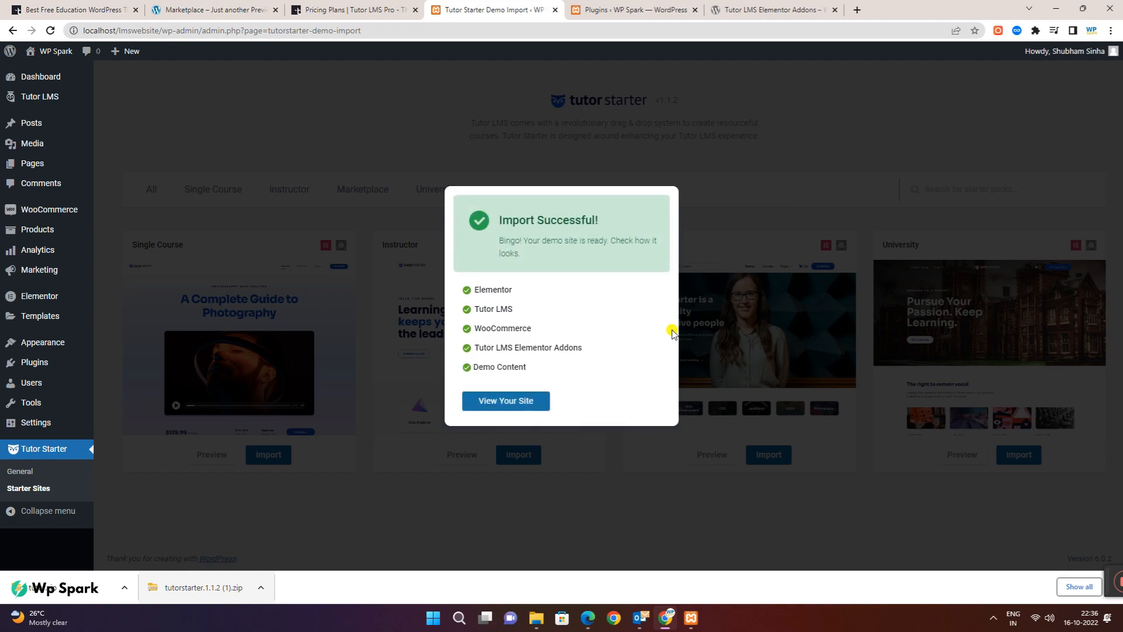
- Dismiss the import dialog, open the site in a new tab beside the Tutor Starter tab, and look over its homepage
{"action": "left_click", "coordinate": [426, 281]}
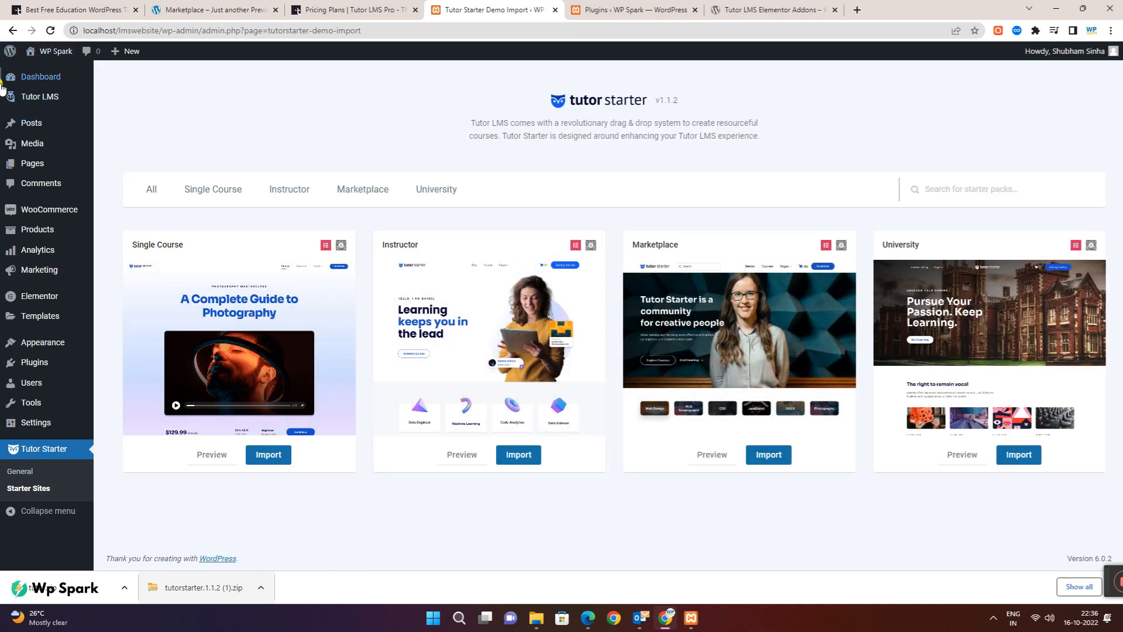
{"action": "right_click", "coordinate": [50, 59]}
{"action": "left_click", "coordinate": [76, 70]}
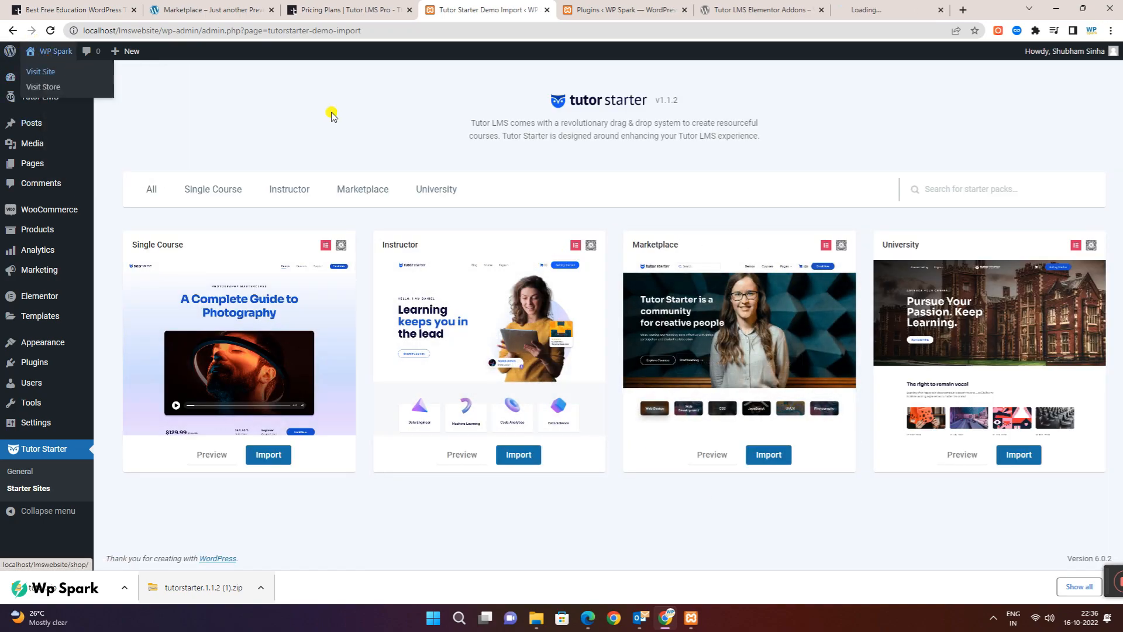
{"action": "left_click_drag", "start_coordinate": [888, 11], "coordinate": [615, 10]}
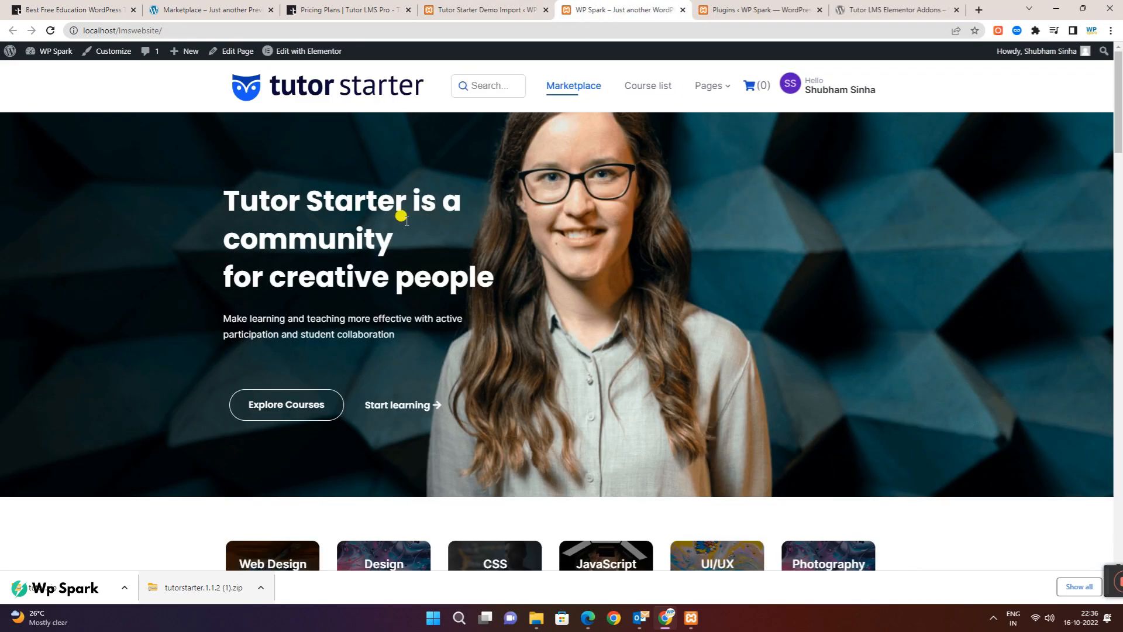
{"action": "scroll", "coordinate": [542, 253], "scroll_direction": "down", "scroll_amount": 9}
{"action": "scroll", "coordinate": [228, 326], "scroll_direction": "down", "scroll_amount": 7}
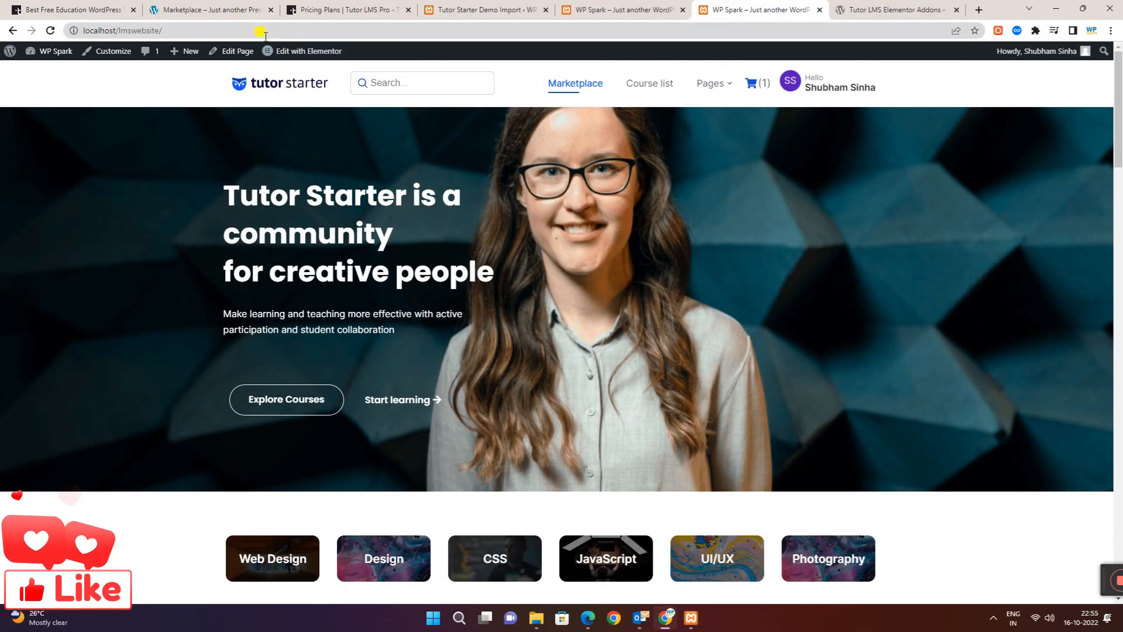
- Open the site address localhost/lmswebsite/ in a new incognito window
{"action": "left_click", "coordinate": [110, 30]}
{"action": "right_click", "coordinate": [109, 30]}
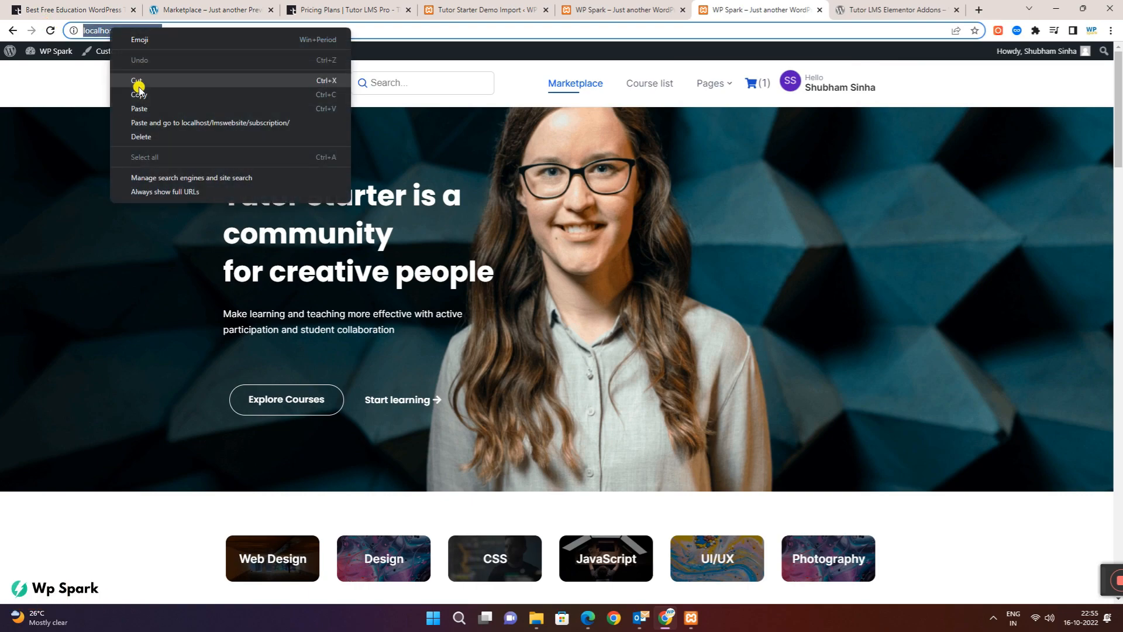
{"action": "left_click", "coordinate": [133, 82]}
{"action": "left_click", "coordinate": [1109, 31]}
{"action": "left_click", "coordinate": [1059, 68]}
{"action": "right_click", "coordinate": [683, 35]}
{"action": "left_click", "coordinate": [739, 130]}
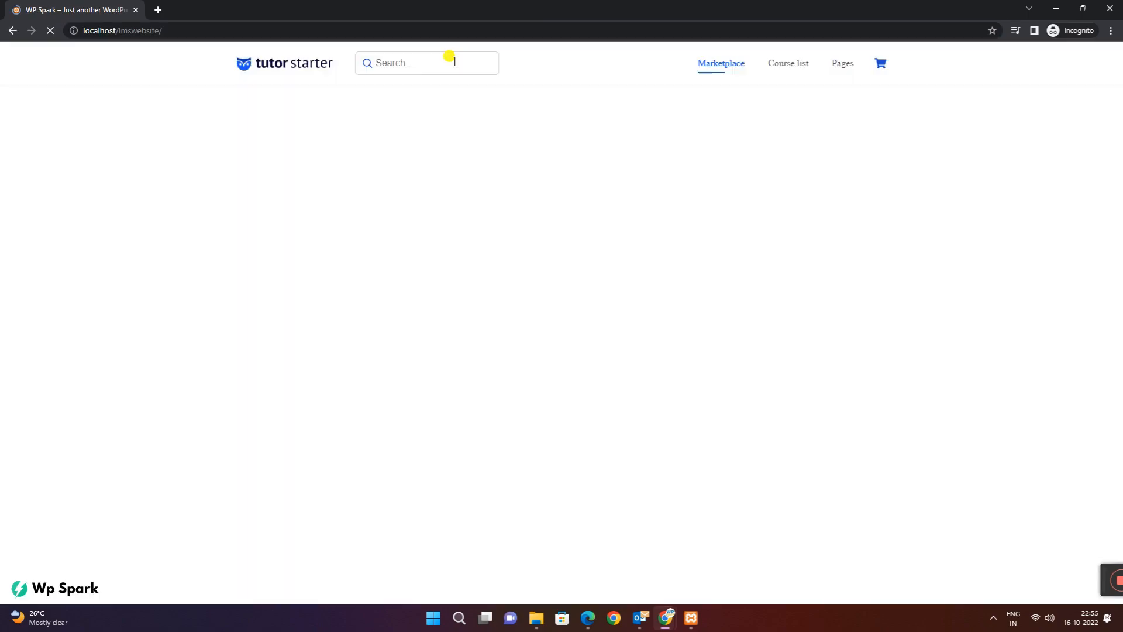
- Look over the logged-out homepage, from the hero banner and category tiles to the Featured Courses
{"action": "scroll", "coordinate": [459, 184], "scroll_direction": "down", "scroll_amount": 4}
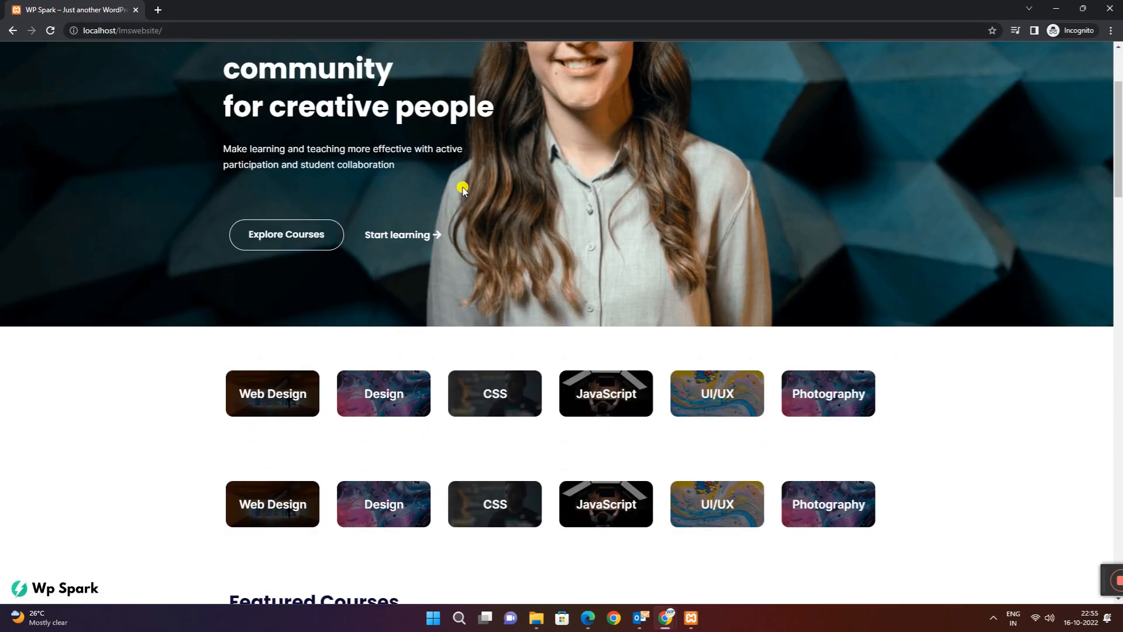
{"action": "scroll", "coordinate": [479, 148], "scroll_direction": "up", "scroll_amount": 4}
{"action": "scroll", "coordinate": [546, 166], "scroll_direction": "down", "scroll_amount": 10}
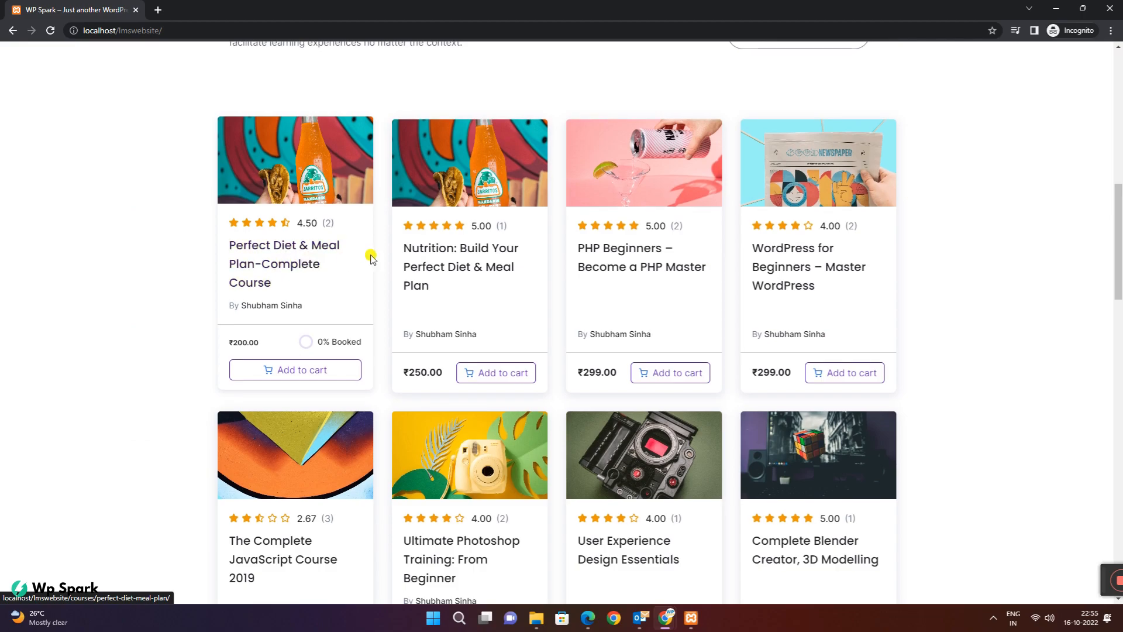
{"action": "scroll", "coordinate": [371, 257], "scroll_direction": "up", "scroll_amount": 8}
{"action": "scroll", "coordinate": [371, 256], "scroll_direction": "up", "scroll_amount": 2}
{"action": "scroll", "coordinate": [371, 253], "scroll_direction": "down", "scroll_amount": 5}
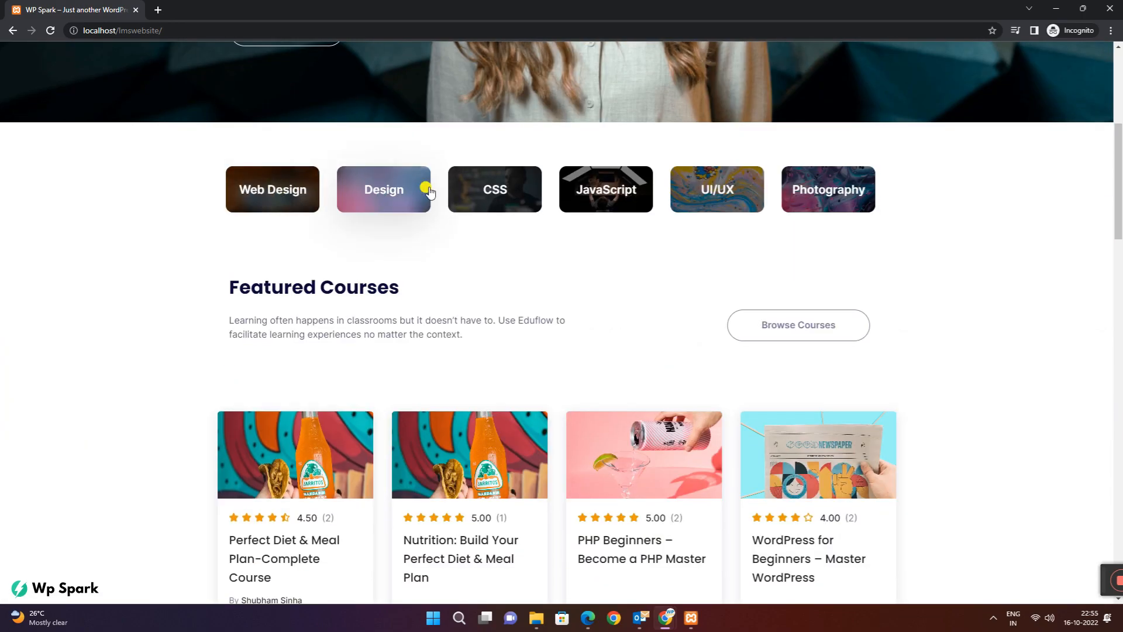
{"action": "scroll", "coordinate": [893, 191], "scroll_direction": "up", "scroll_amount": 6}
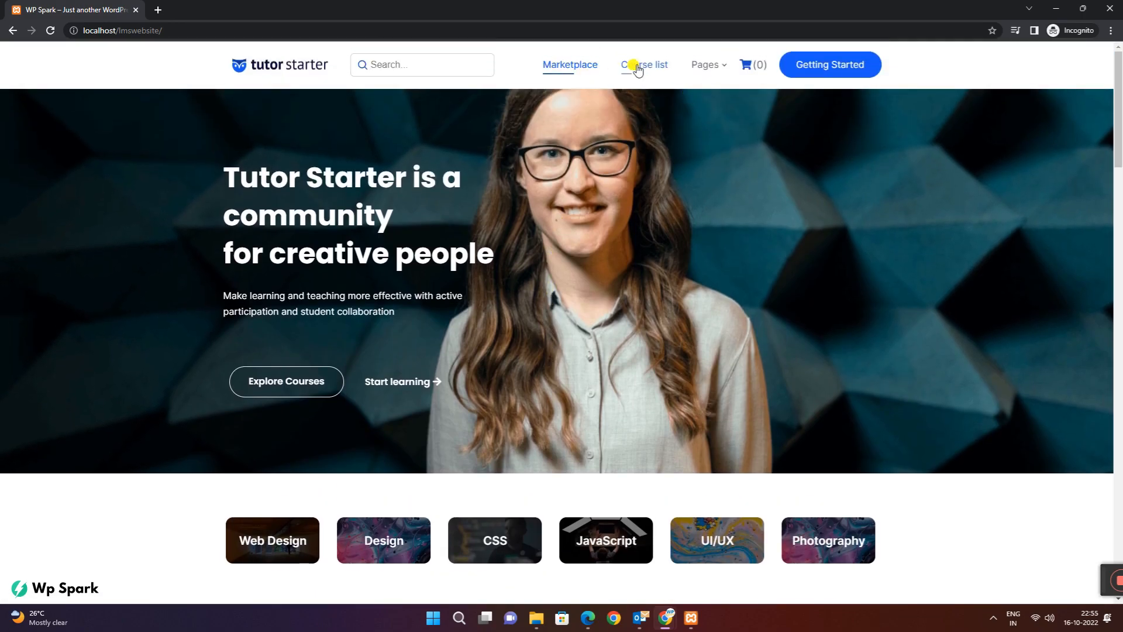
- Open the Course list page and examine its course cards and the category and tag filters
{"action": "left_click", "coordinate": [636, 69]}
{"action": "scroll", "coordinate": [426, 276], "scroll_direction": "down", "scroll_amount": 10}
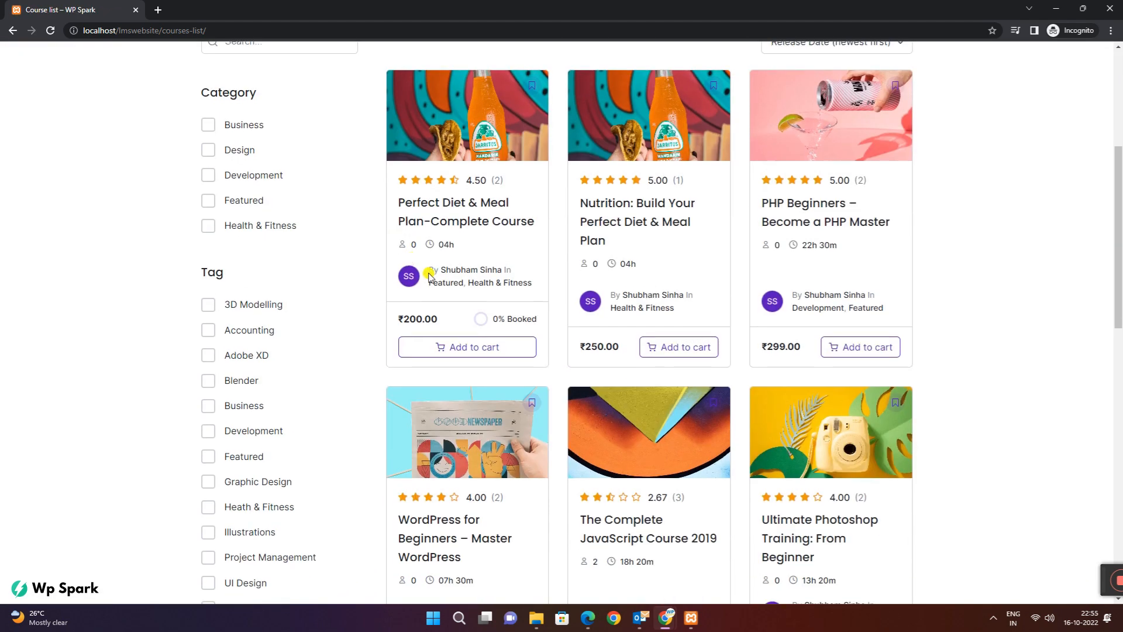
{"action": "scroll", "coordinate": [468, 368], "scroll_direction": "down", "scroll_amount": 7}
{"action": "scroll", "coordinate": [489, 211], "scroll_direction": "up", "scroll_amount": 14}
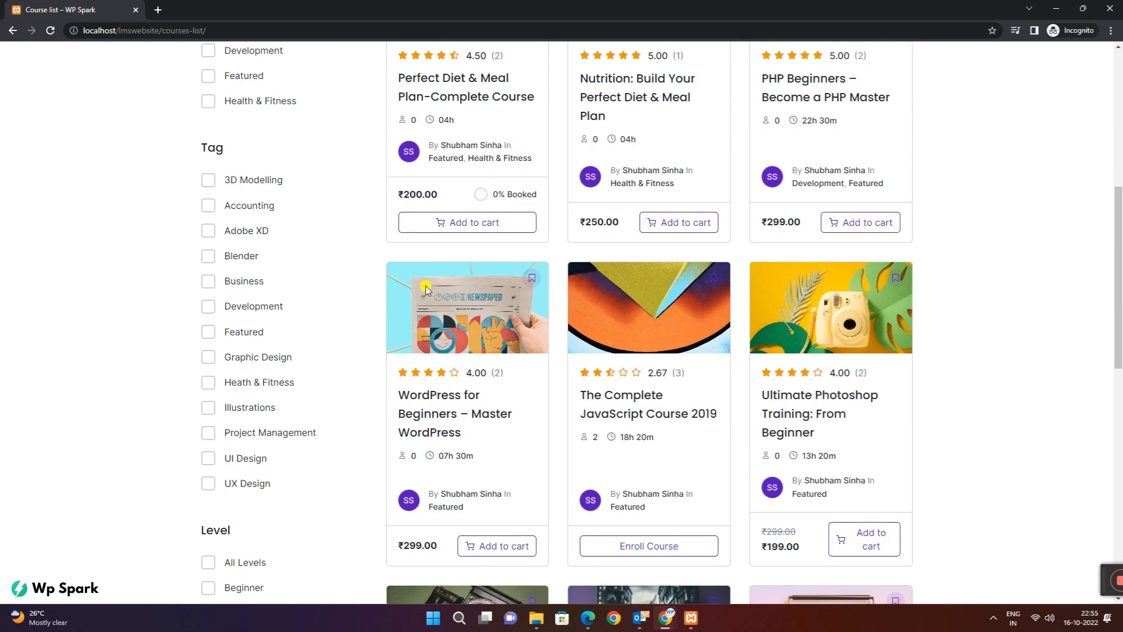
{"action": "scroll", "coordinate": [394, 248], "scroll_direction": "up", "scroll_amount": 3}
{"action": "scroll", "coordinate": [323, 316], "scroll_direction": "down", "scroll_amount": 5}
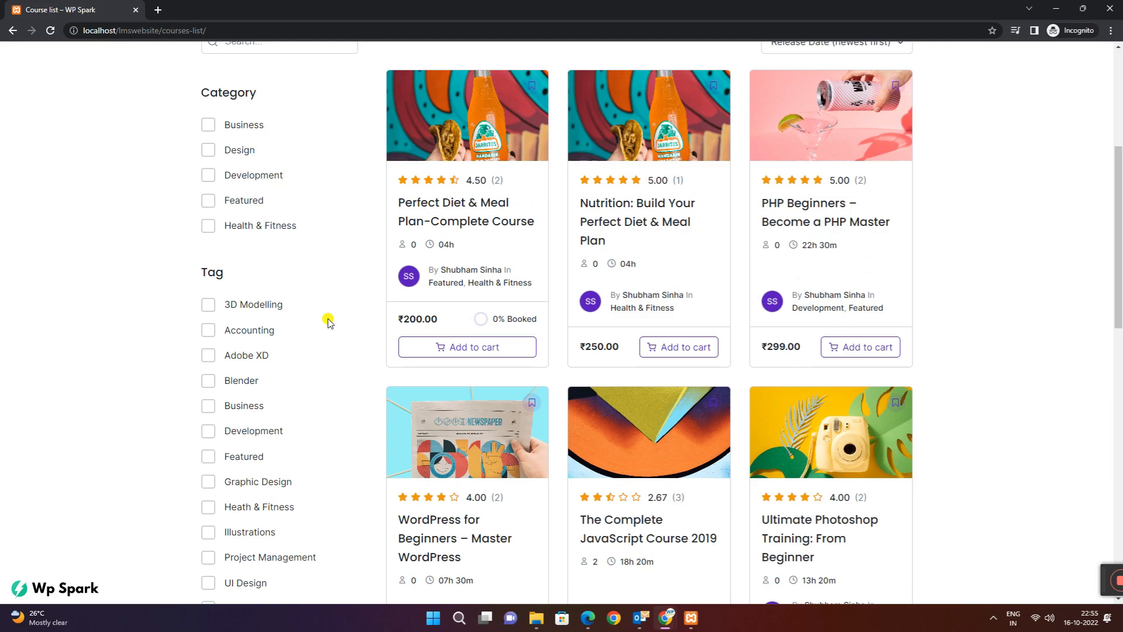
{"action": "scroll", "coordinate": [326, 321], "scroll_direction": "up", "scroll_amount": 3}
- Filter the courses by the Business category, then by Design, clearing each filter after viewing
{"action": "left_click", "coordinate": [208, 300]}
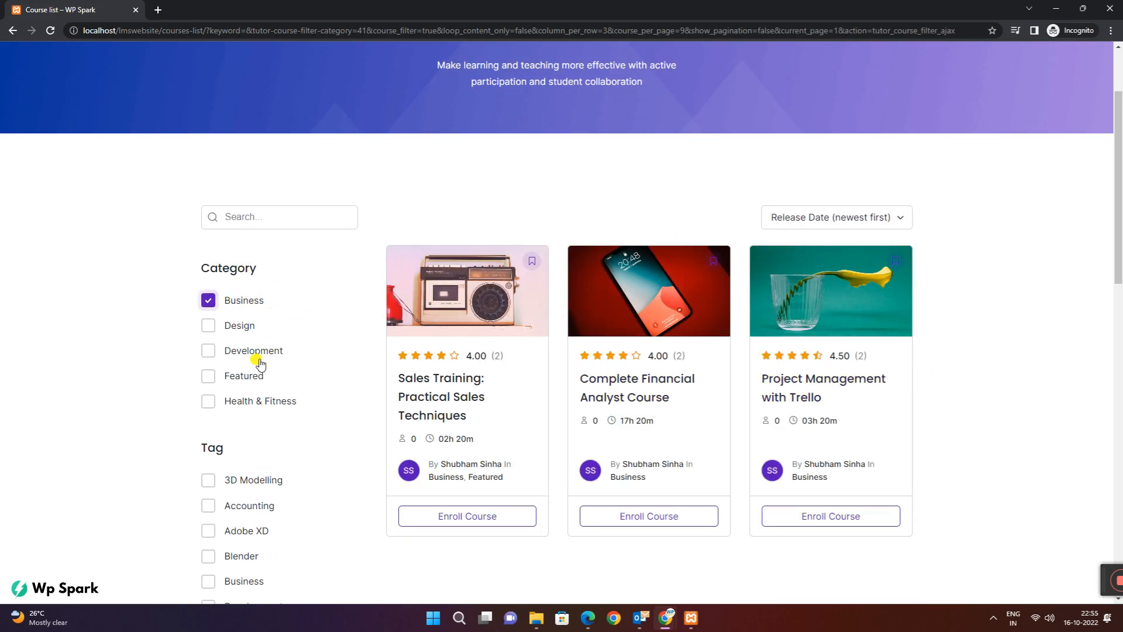
{"action": "left_click", "coordinate": [208, 302]}
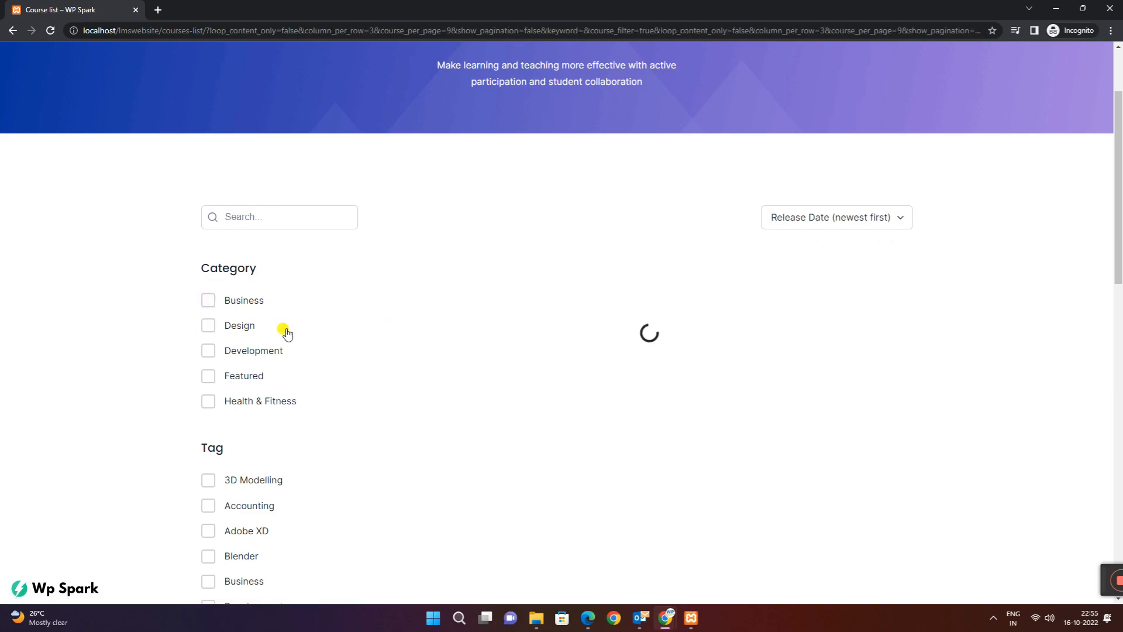
{"action": "left_click", "coordinate": [209, 326]}
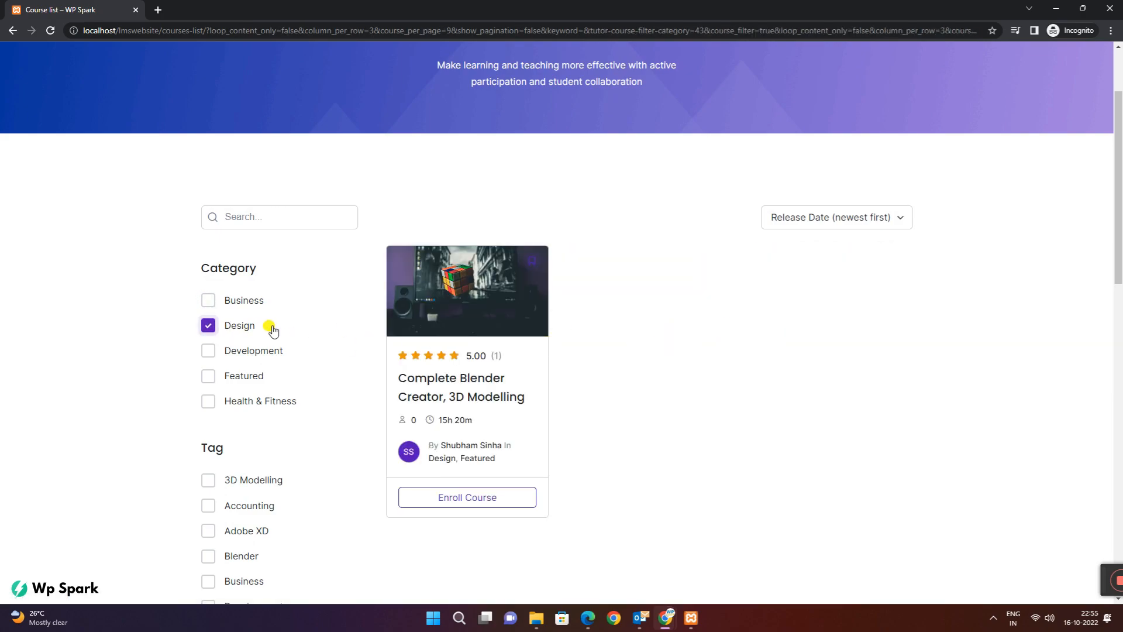
{"action": "left_click", "coordinate": [203, 331]}
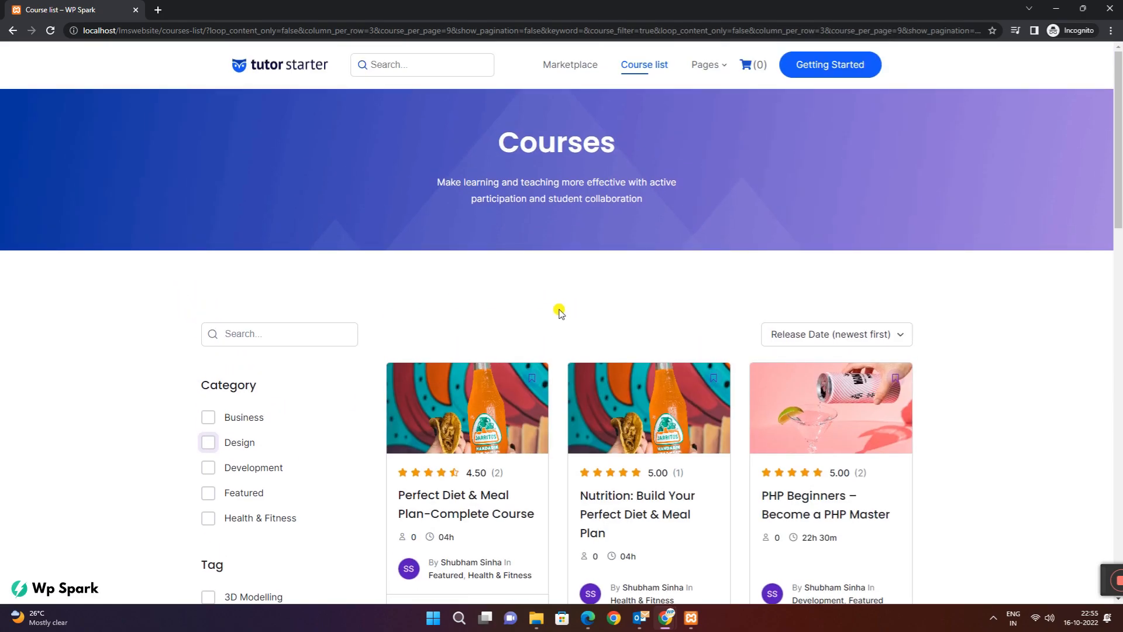
- Open the Perfect Diet & Meal Plan-Complete Course, look over its details and price, and try to add it to the cart
{"action": "scroll", "coordinate": [555, 314], "scroll_direction": "down", "scroll_amount": 3}
{"action": "left_click", "coordinate": [441, 334]}
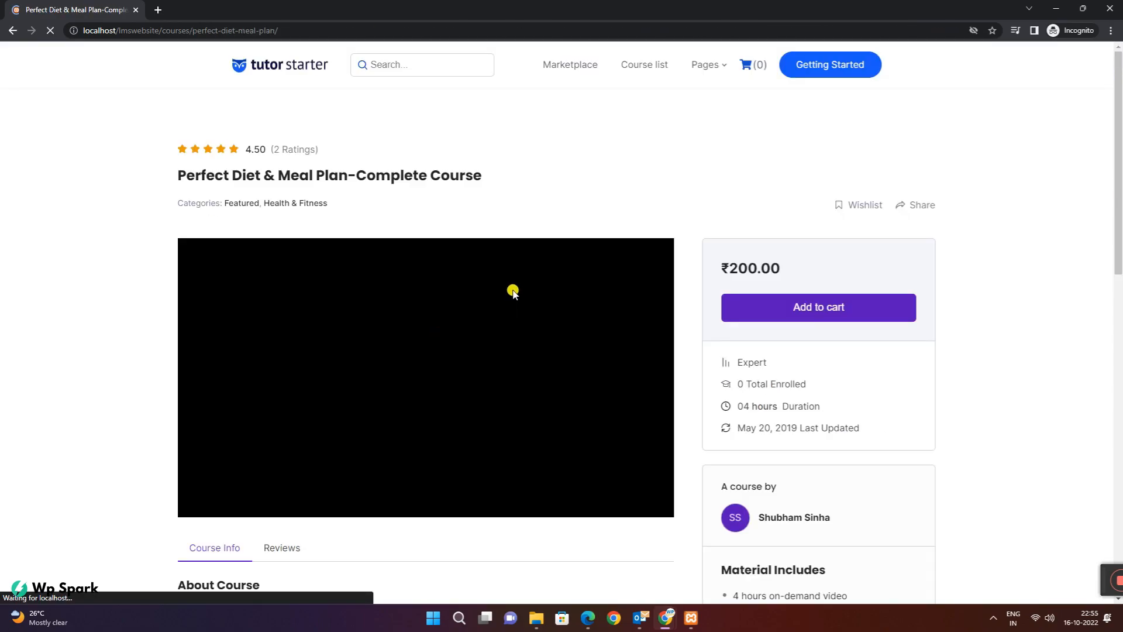
{"action": "scroll", "coordinate": [472, 355], "scroll_direction": "down", "scroll_amount": 7}
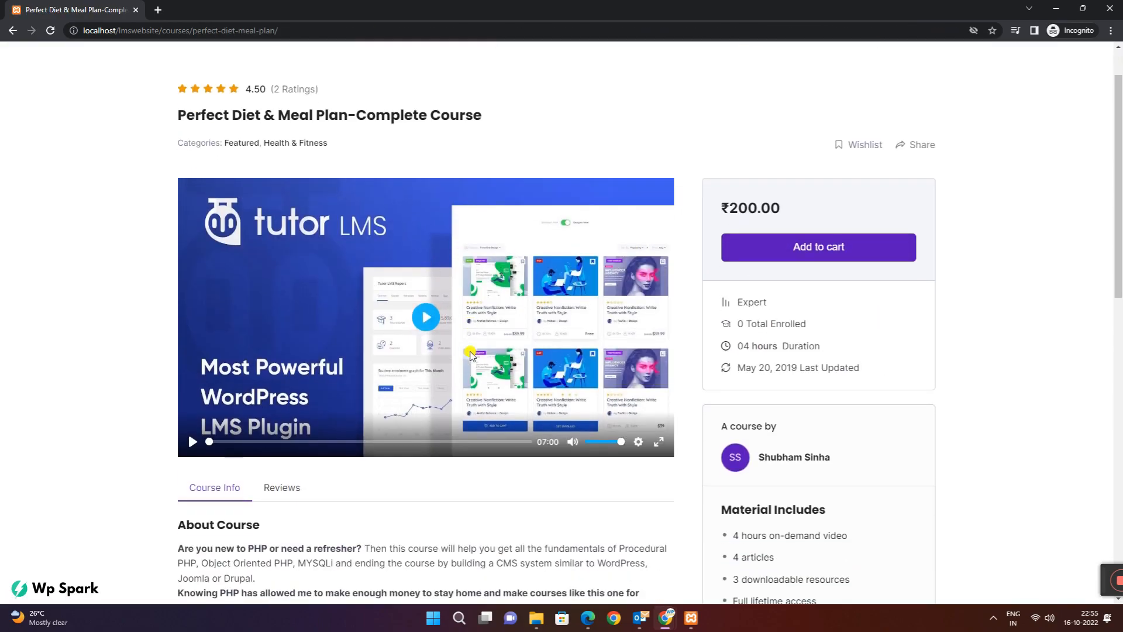
{"action": "scroll", "coordinate": [472, 355], "scroll_direction": "up", "scroll_amount": 7}
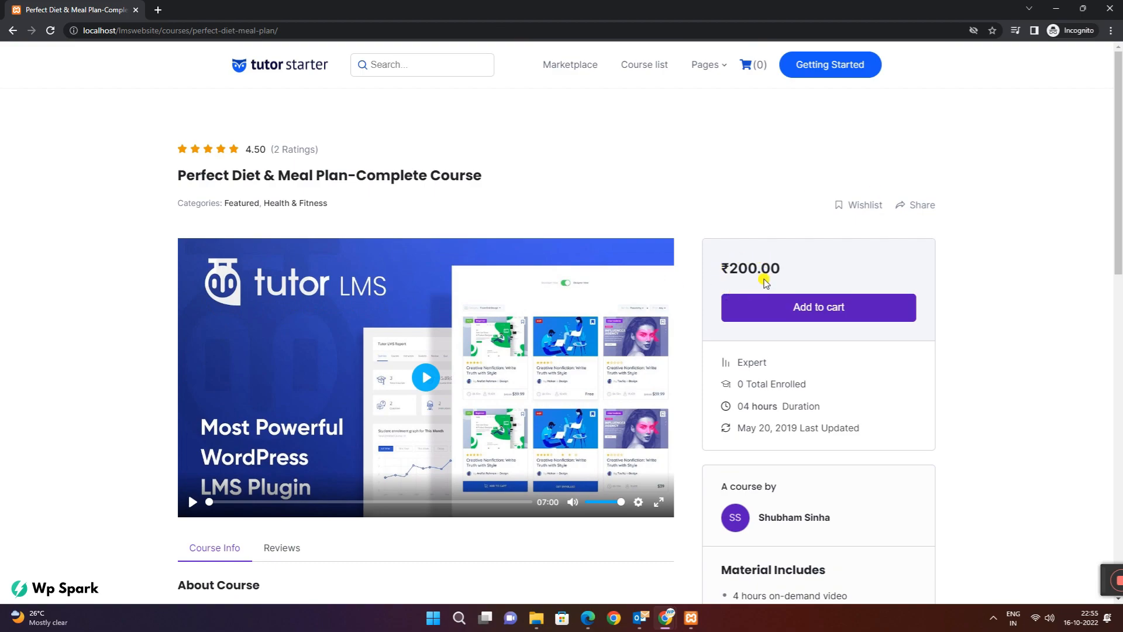
{"action": "left_click_drag", "start_coordinate": [721, 273], "coordinate": [810, 272]}
{"action": "left_click", "coordinate": [811, 308]}
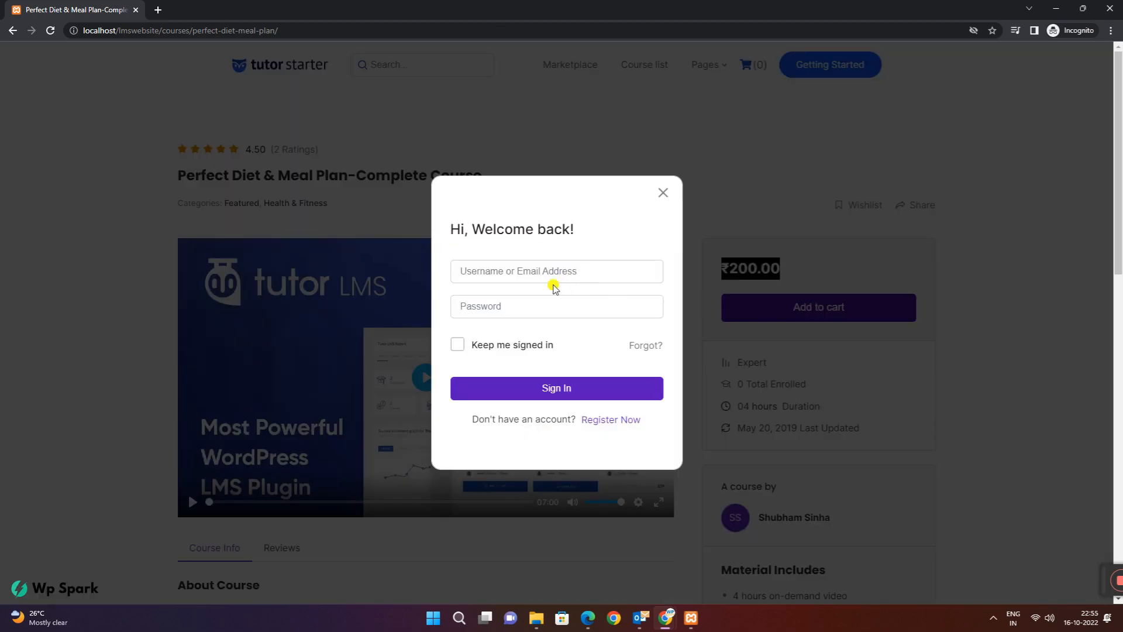
- Look over the sign-in form and go to the registration page for a new student account
{"action": "left_click", "coordinate": [524, 277]}
{"action": "left_click_drag", "start_coordinate": [458, 232], "coordinate": [598, 258]}
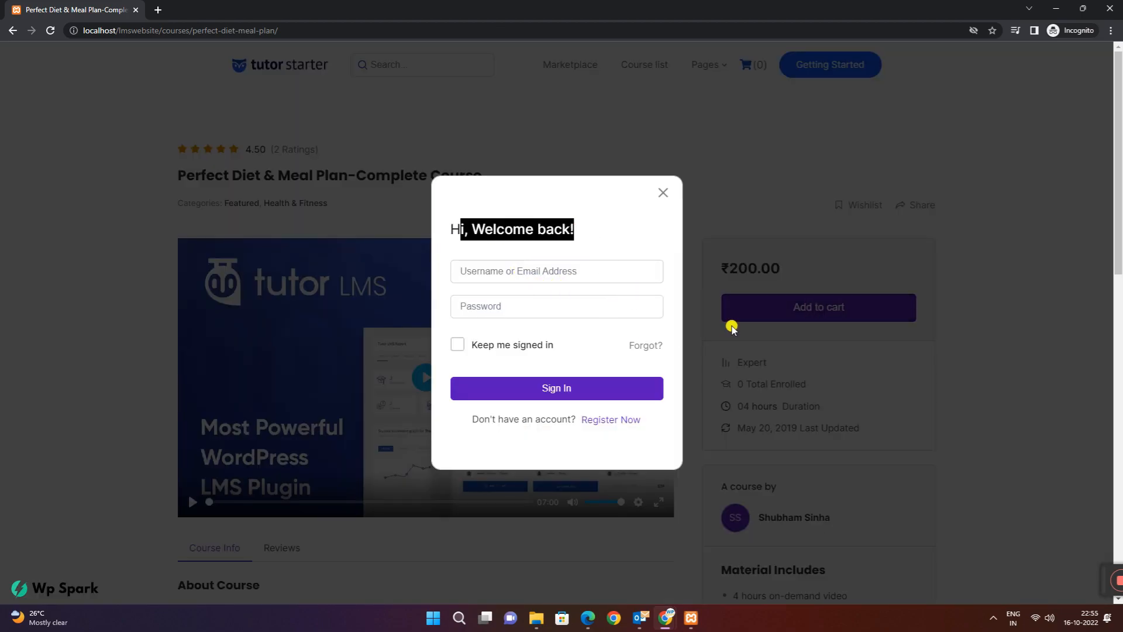
{"action": "left_click", "coordinate": [592, 332]}
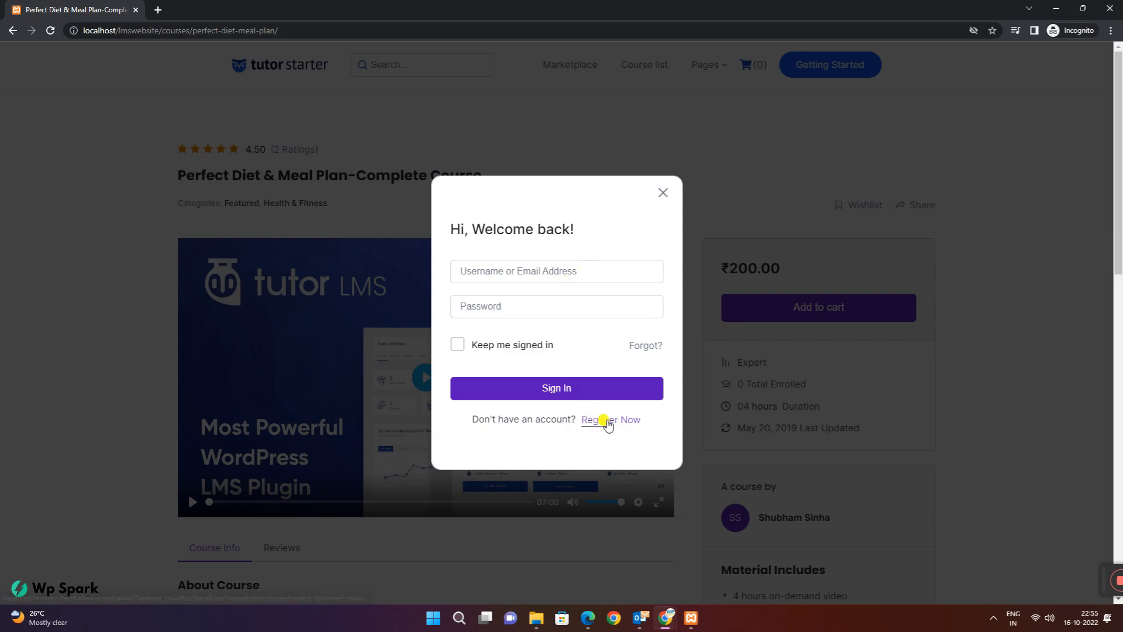
{"action": "left_click", "coordinate": [610, 421]}
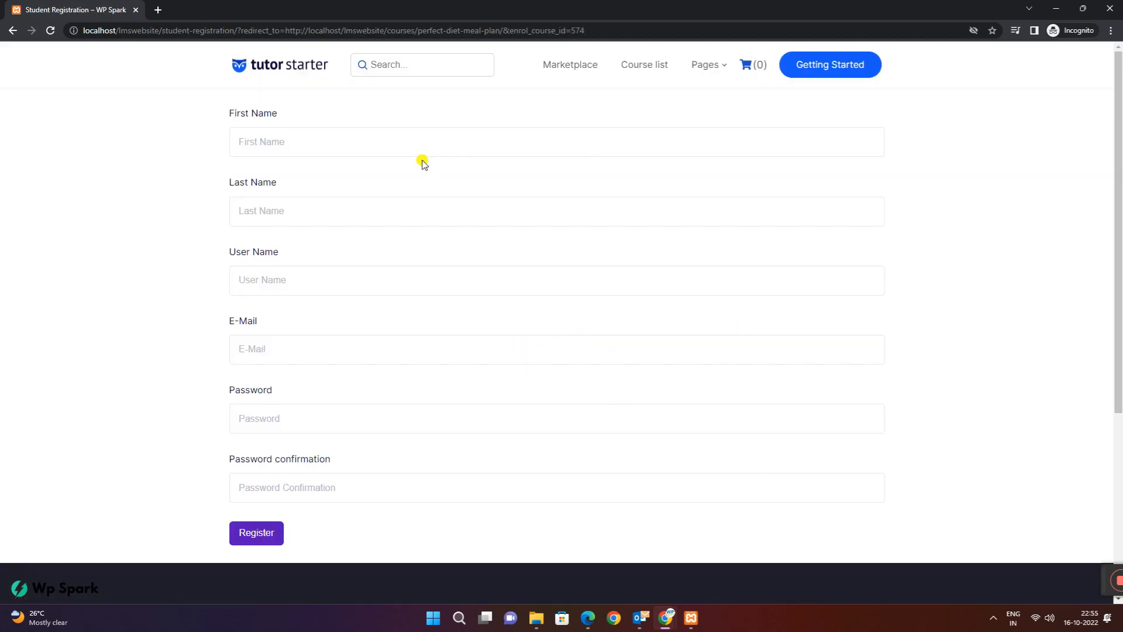
- Fill in the student's first name, last name, username, e-mail and password with its confirmation, and register the account
{"action": "scroll", "coordinate": [410, 182], "scroll_direction": "down", "scroll_amount": 3}
{"action": "scroll", "coordinate": [397, 194], "scroll_direction": "up", "scroll_amount": 3}
{"action": "left_click", "coordinate": [324, 142]}
{"action": "left_click", "coordinate": [316, 173]}
{"action": "left_click", "coordinate": [296, 212]}
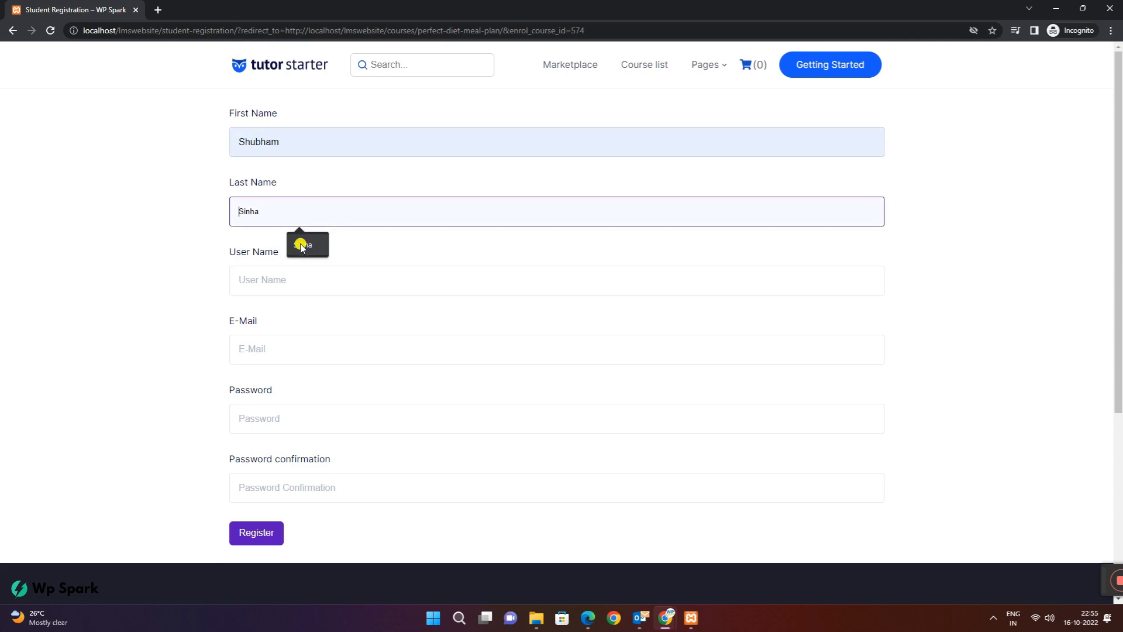
{"action": "left_click", "coordinate": [300, 244]}
{"action": "left_click", "coordinate": [298, 281]}
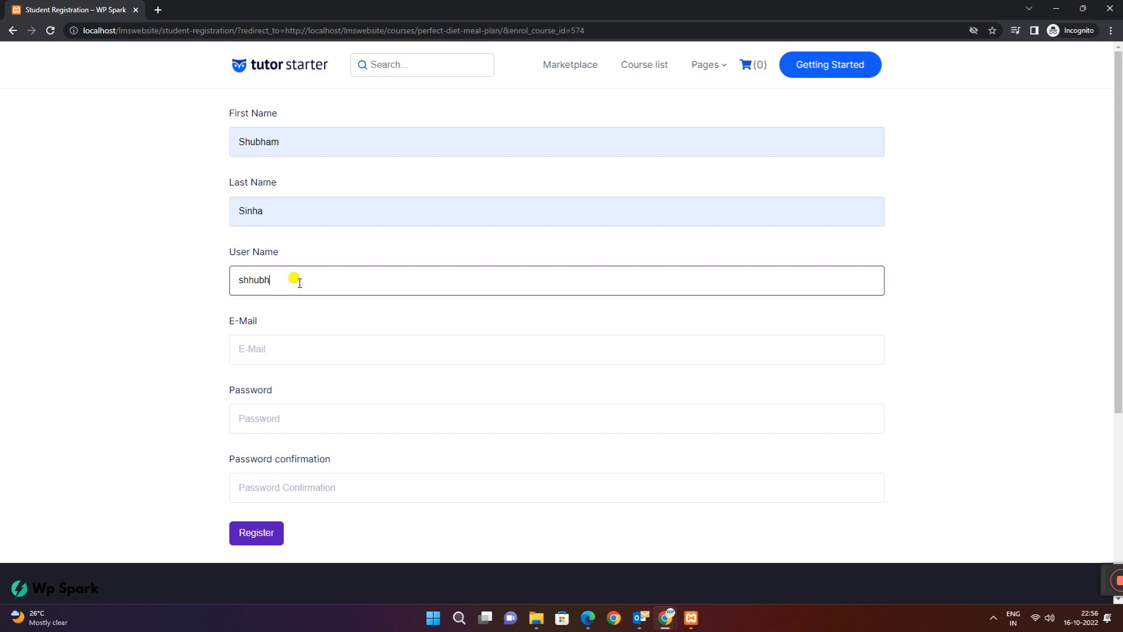
{"action": "key", "text": "Tab"}
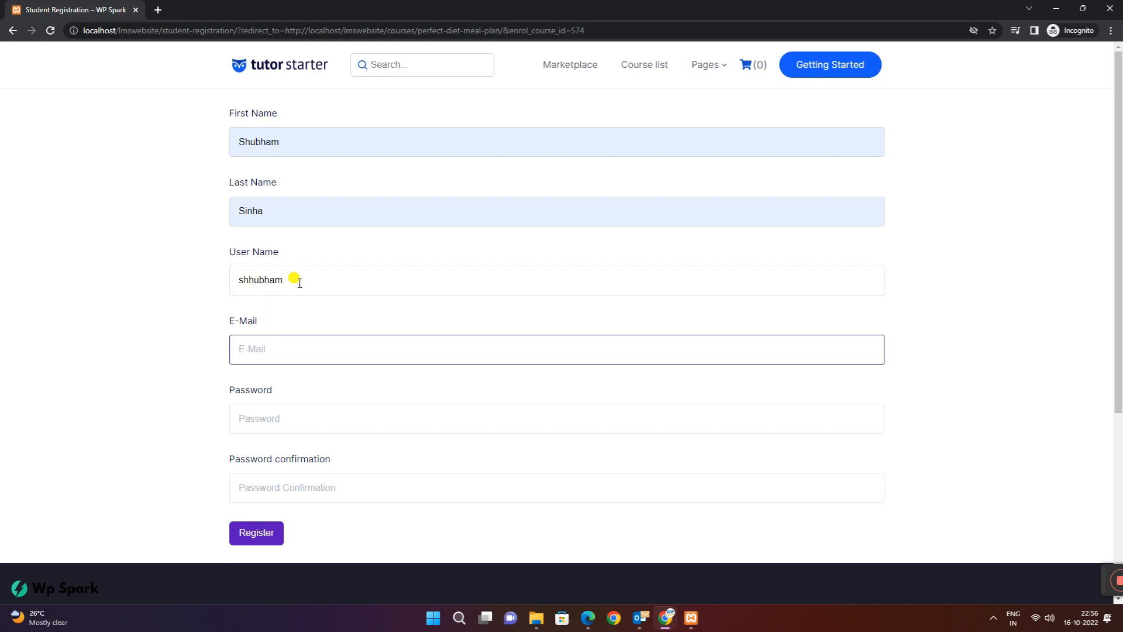
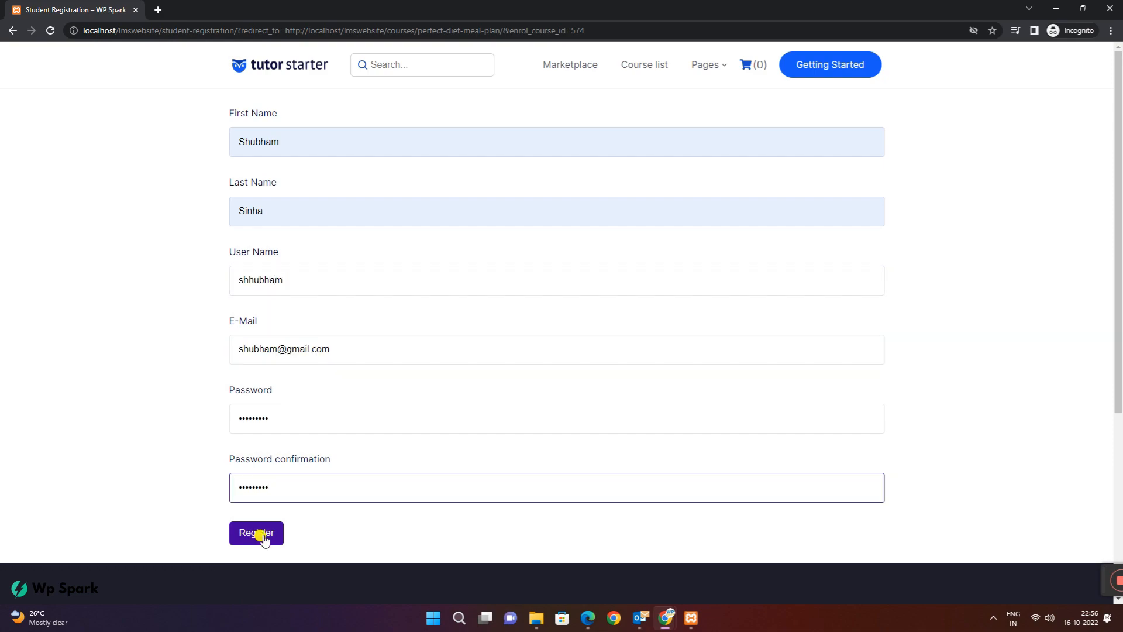
{"action": "left_click", "coordinate": [260, 534]}
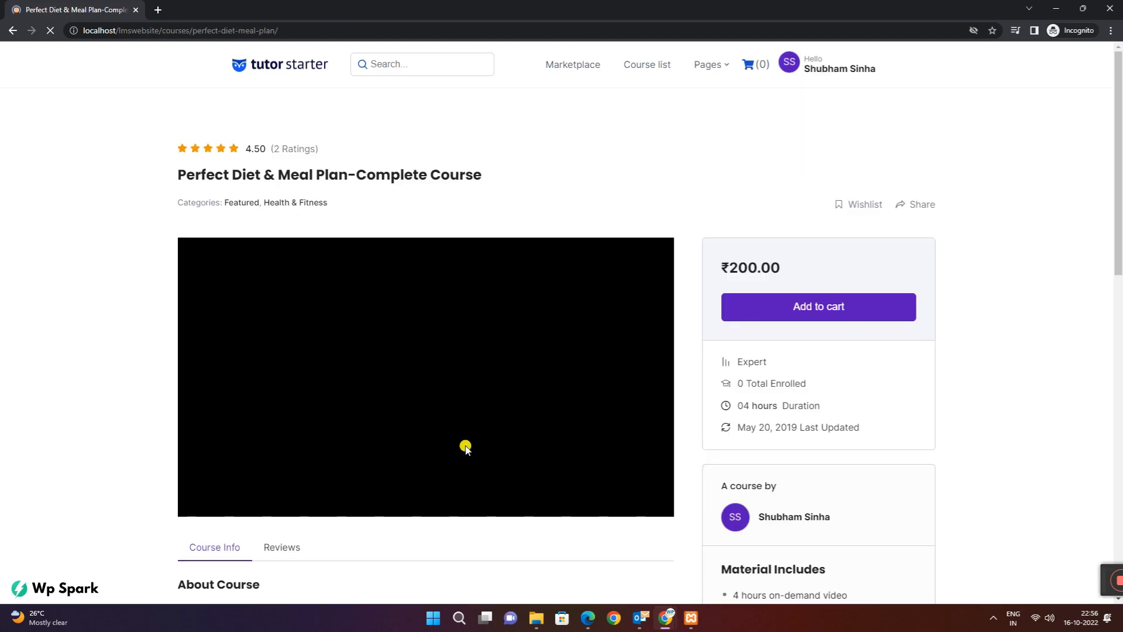
- Open the student dashboard in a new tab, look through My Profile and Enrolled Courses, and return to the dashboard overview
{"action": "mouse_move", "coordinate": [836, 69]}
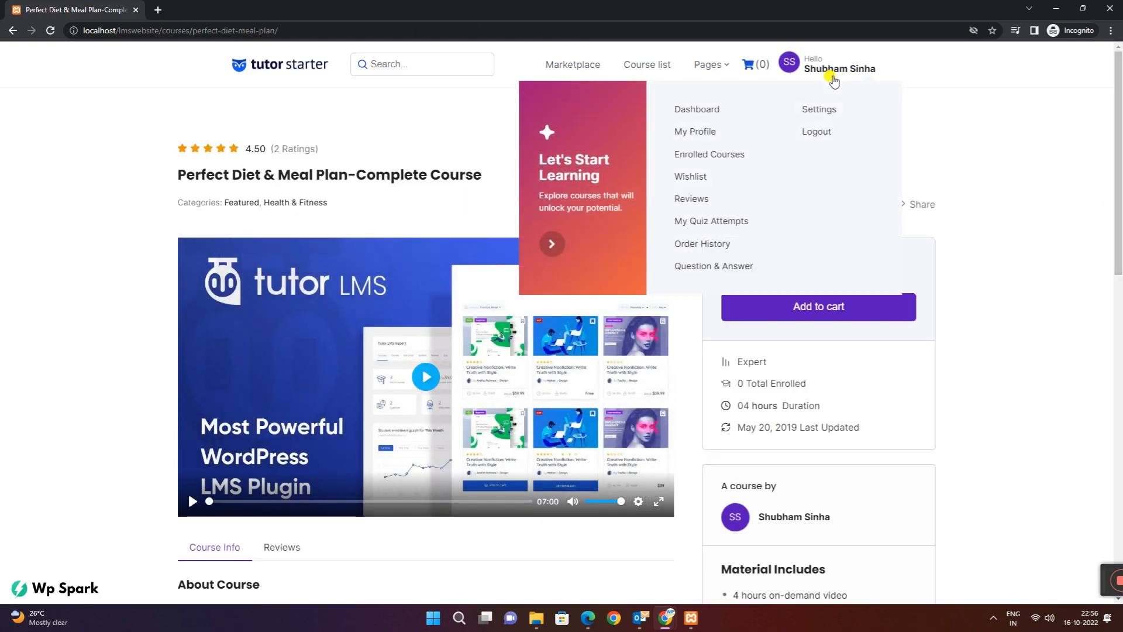
{"action": "right_click", "coordinate": [699, 108]}
{"action": "left_click", "coordinate": [711, 115]}
{"action": "left_click", "coordinate": [215, 7]}
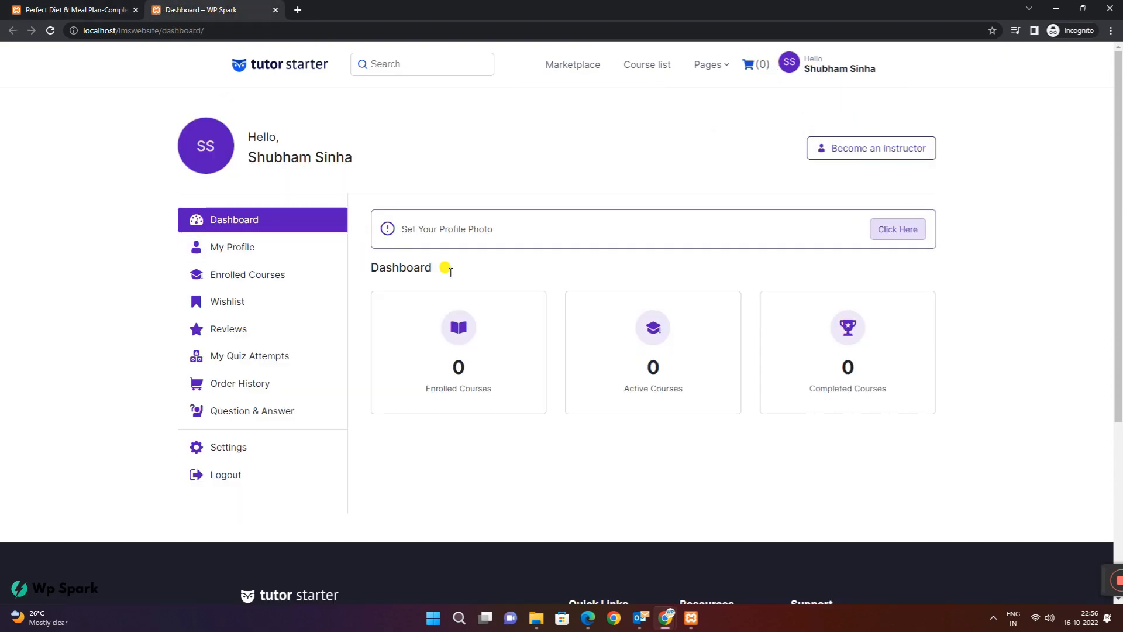
{"action": "left_click_drag", "start_coordinate": [259, 131], "coordinate": [377, 161]}
{"action": "left_click", "coordinate": [220, 249]}
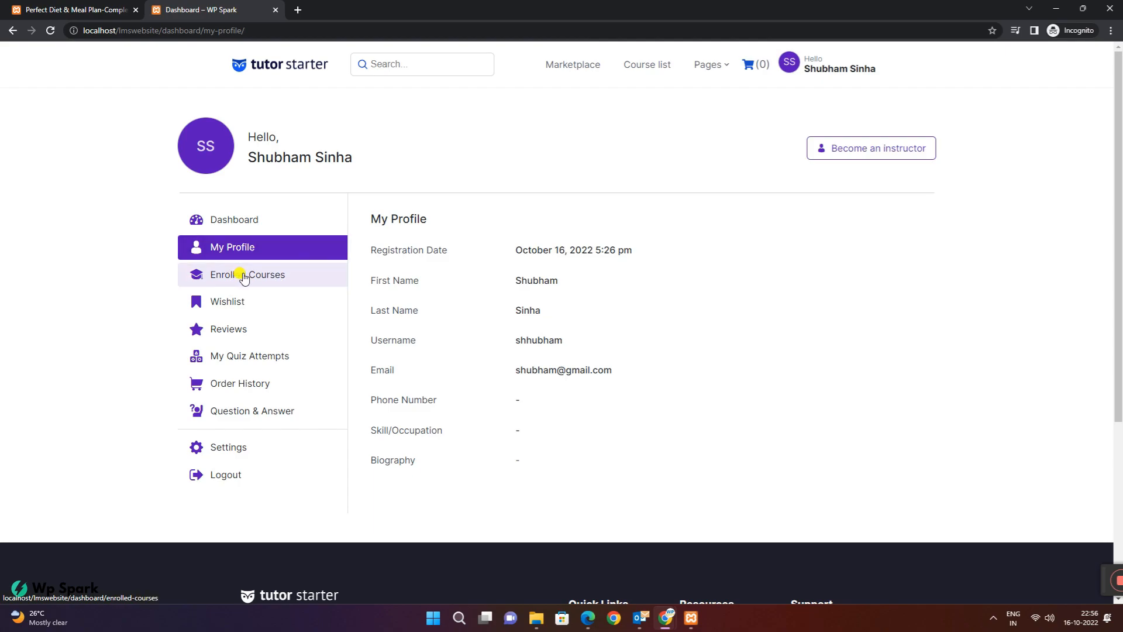
{"action": "left_click", "coordinate": [260, 279]}
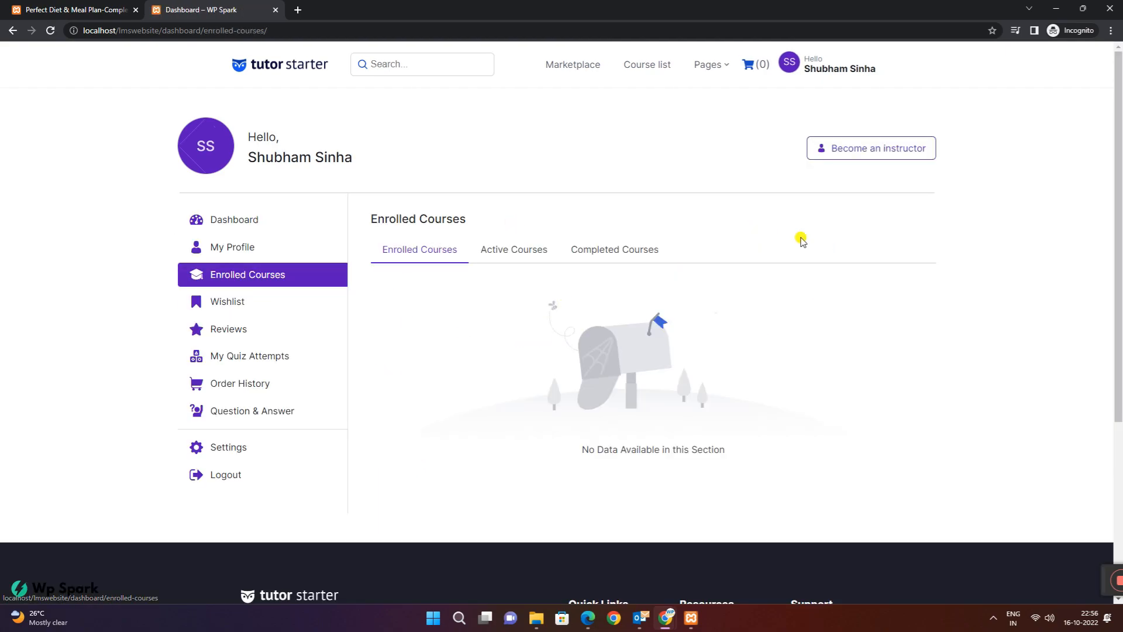
{"action": "left_click", "coordinate": [234, 219]}
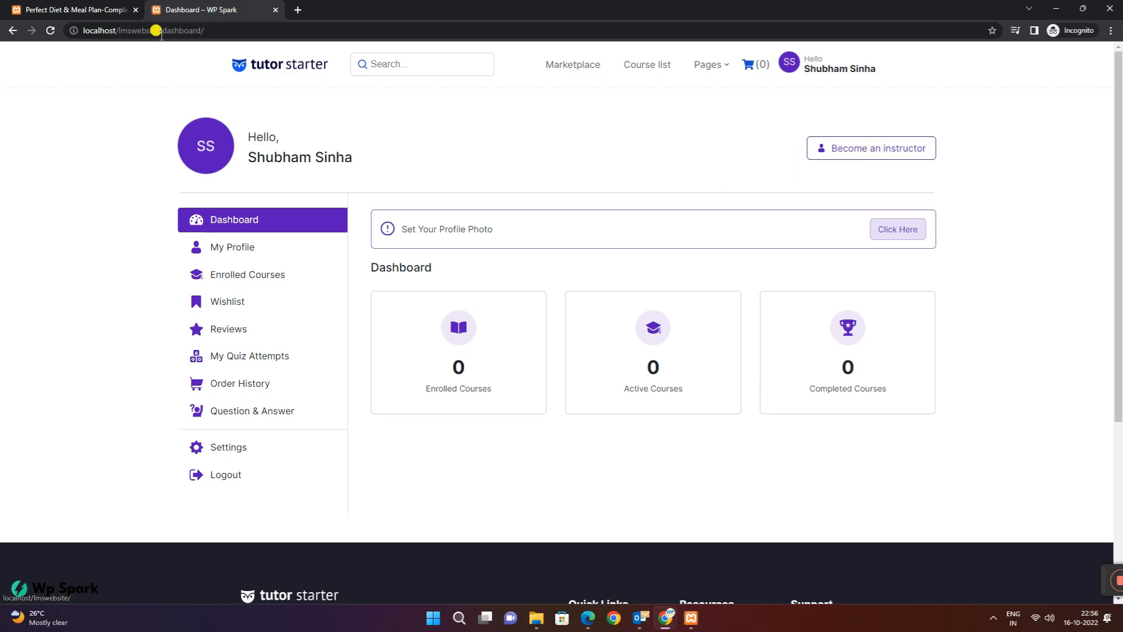
- Add the Perfect Diet & Meal Plan-Complete Course to the cart as the signed-in student and view the cart
{"action": "left_click", "coordinate": [76, 10]}
{"action": "left_click", "coordinate": [807, 307]}
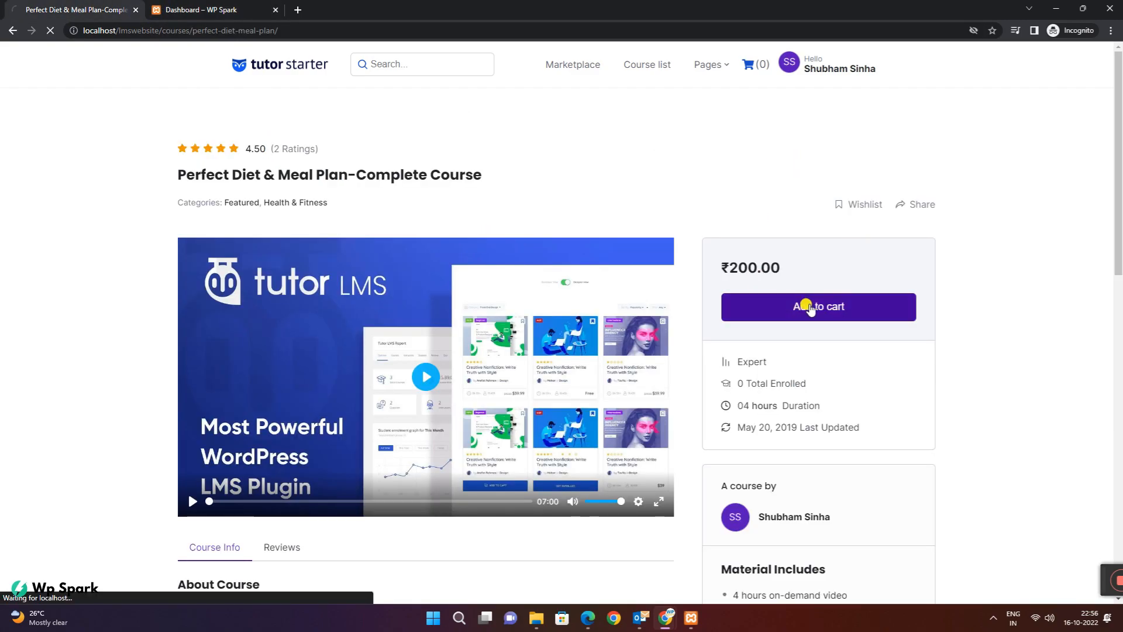
{"action": "left_click", "coordinate": [799, 284]}
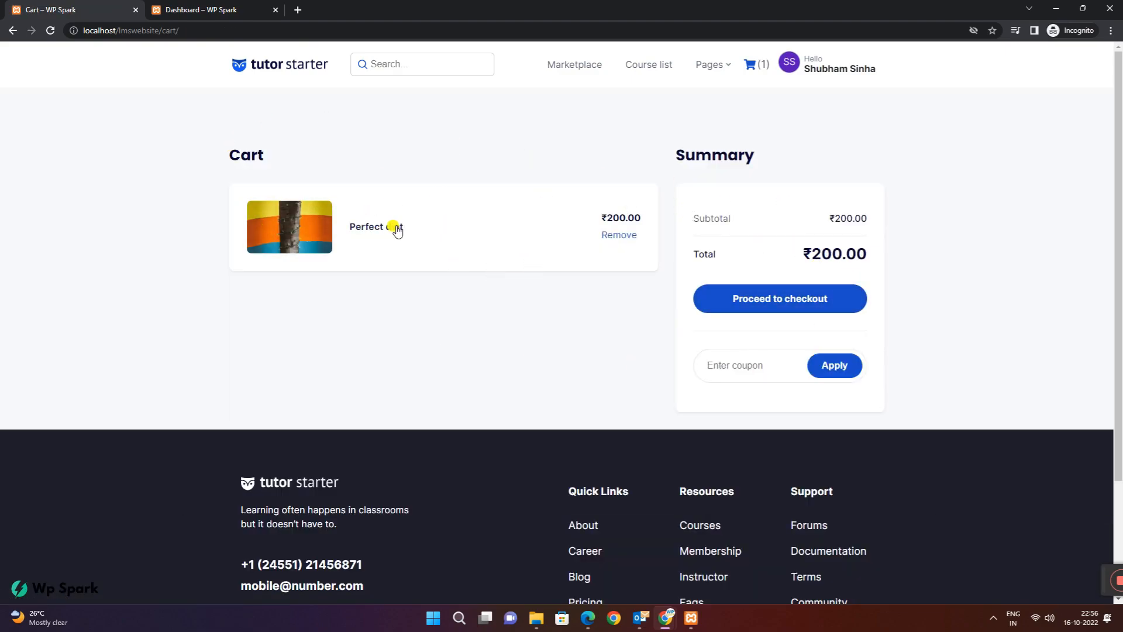
{"action": "left_click_drag", "start_coordinate": [336, 233], "coordinate": [426, 235]}
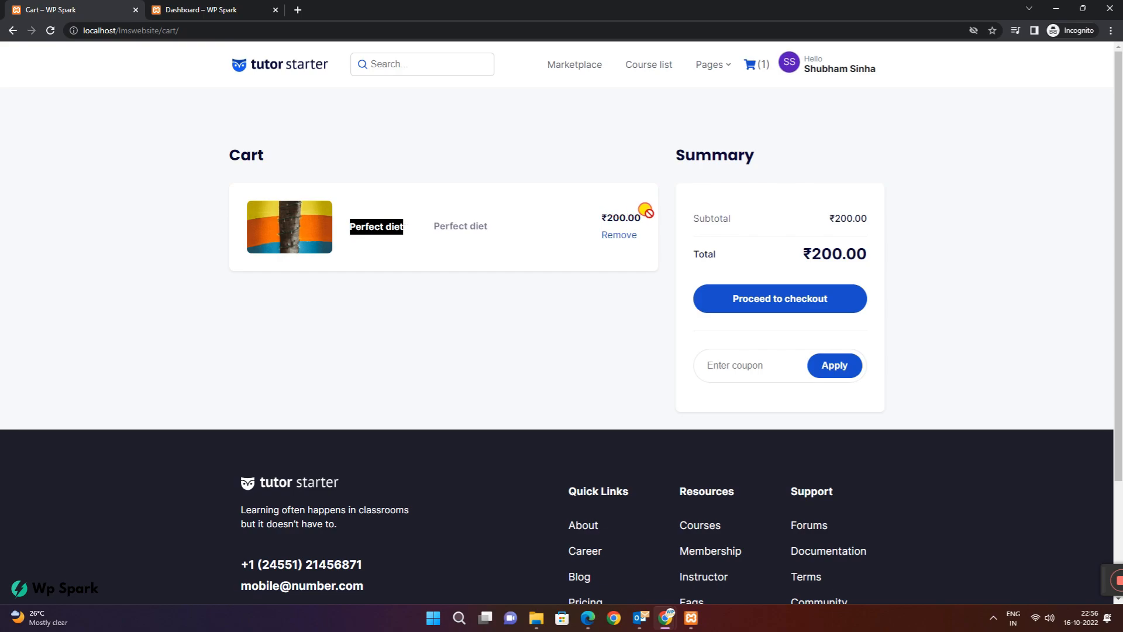
- Proceed to checkout and examine the billing details form and the payment method section
{"action": "left_click", "coordinate": [783, 299]}
{"action": "left_click", "coordinate": [295, 302]}
{"action": "scroll", "coordinate": [454, 328], "scroll_direction": "down", "scroll_amount": 10}
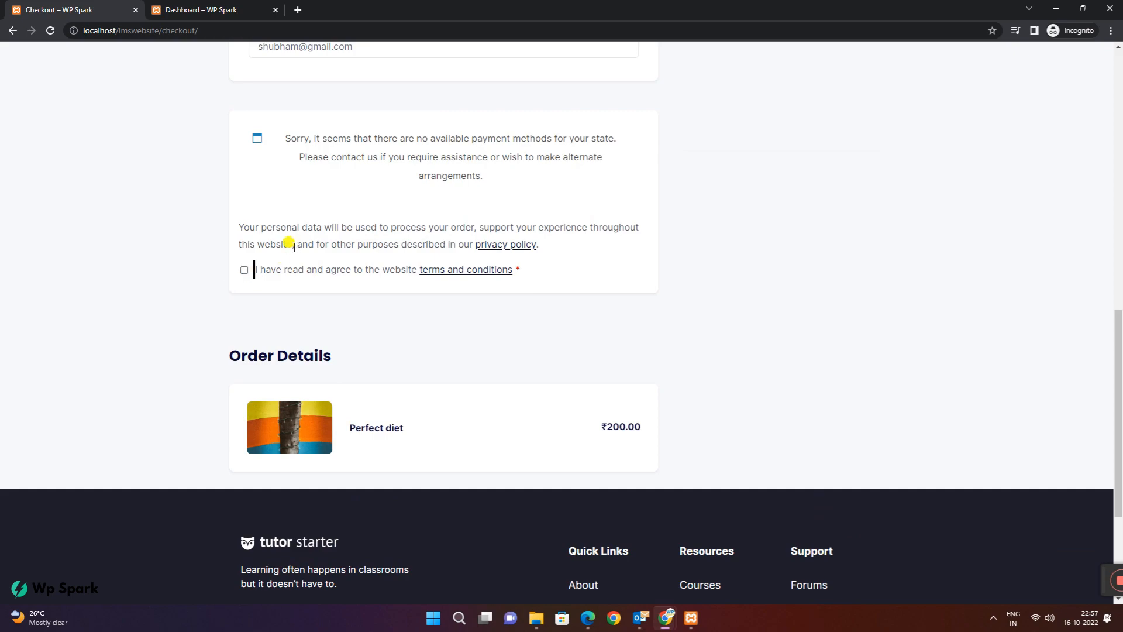
{"action": "left_click_drag", "start_coordinate": [287, 139], "coordinate": [608, 161]}
{"action": "scroll", "coordinate": [609, 161], "scroll_direction": "up", "scroll_amount": 15}
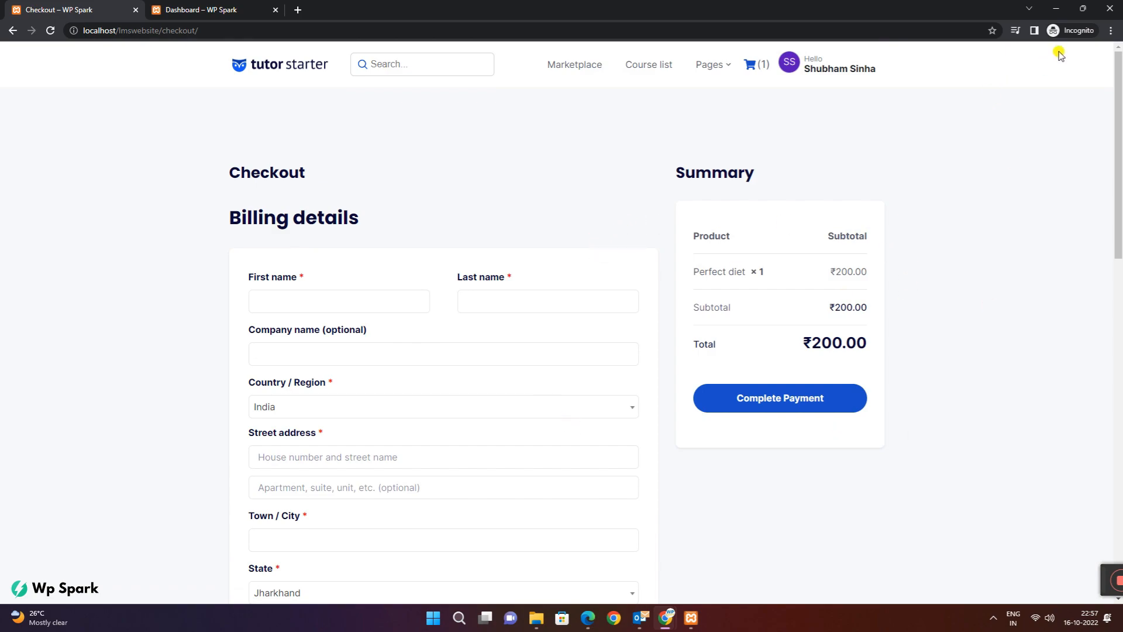
- Return to the administrator's browser window and open the Tutor LMS course categories in the WordPress admin
{"action": "left_click", "coordinate": [1056, 8]}
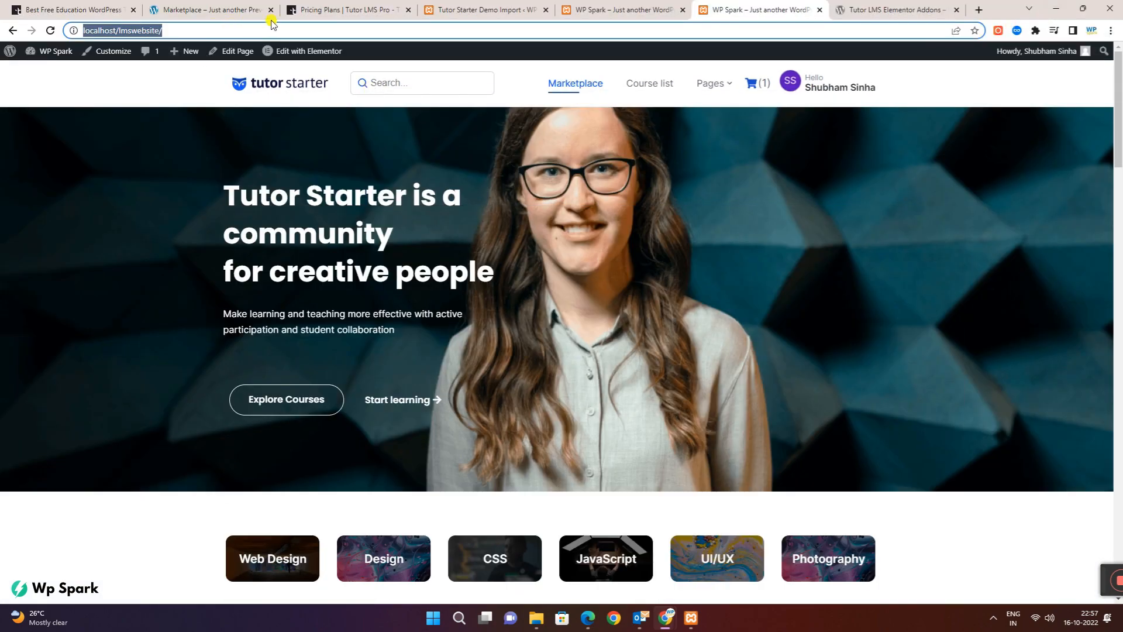
{"action": "left_click", "coordinate": [602, 10]}
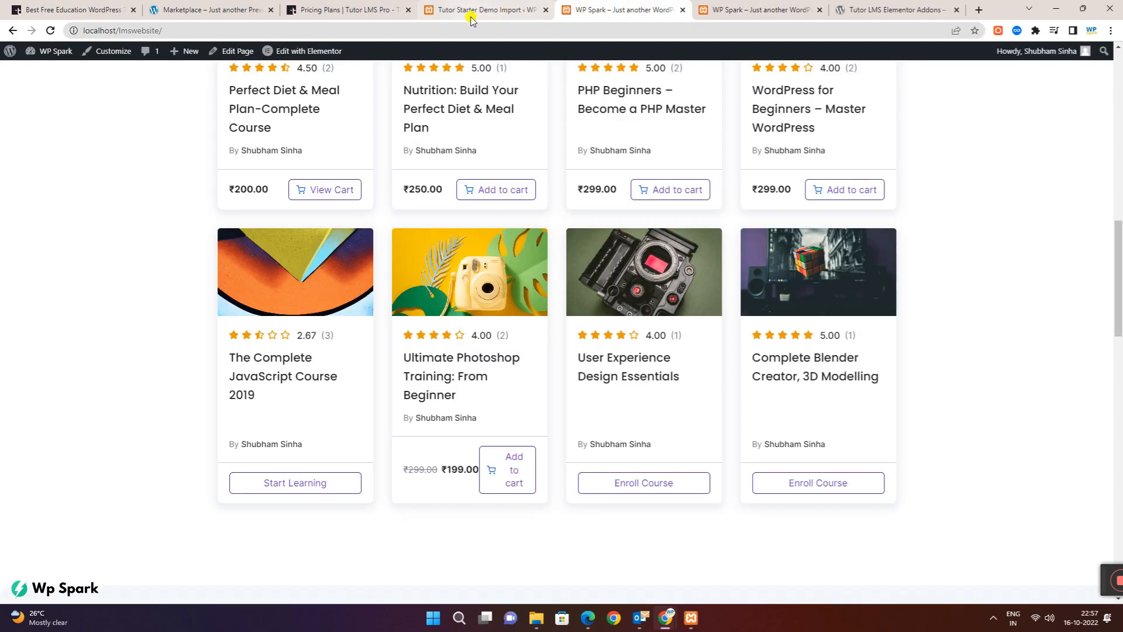
{"action": "left_click", "coordinate": [495, 7]}
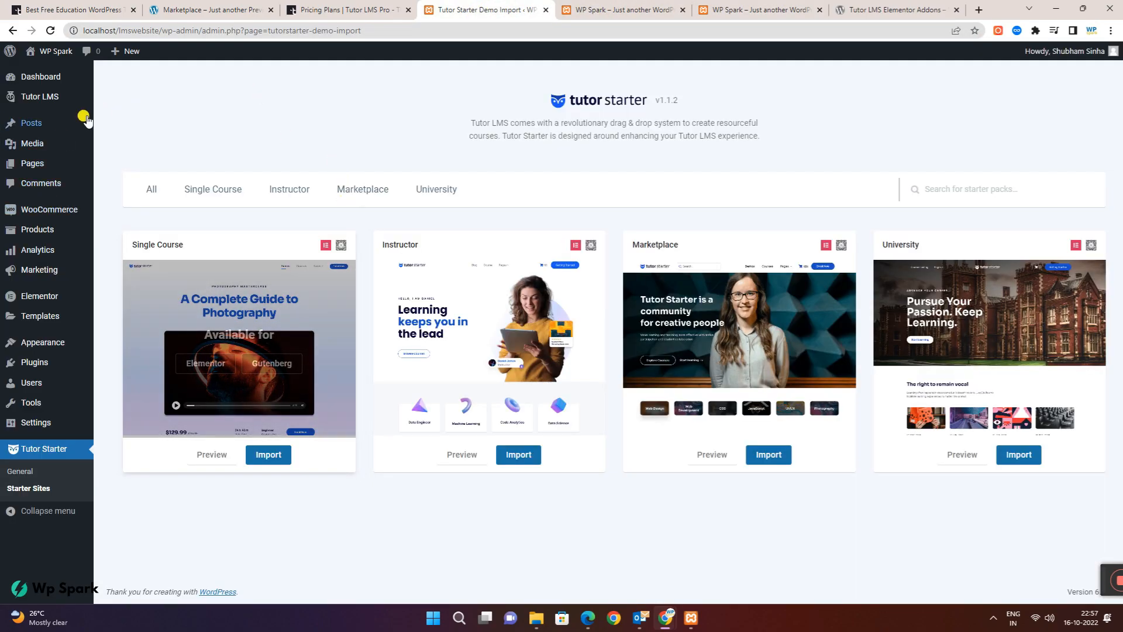
{"action": "mouse_move", "coordinate": [9, 91]}
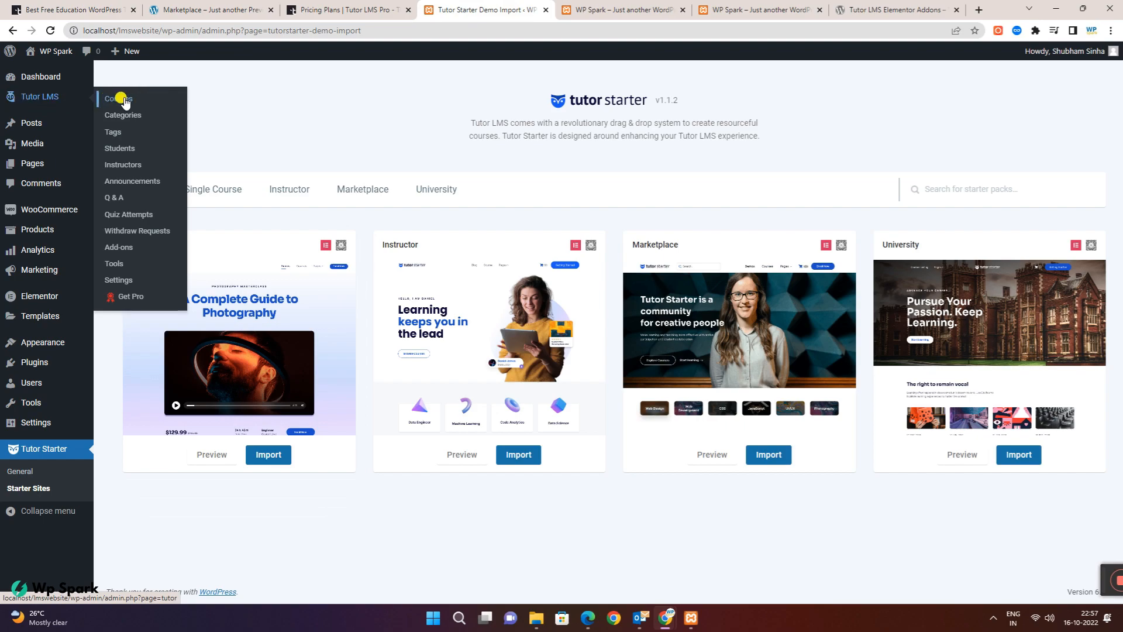
{"action": "left_click", "coordinate": [119, 121]}
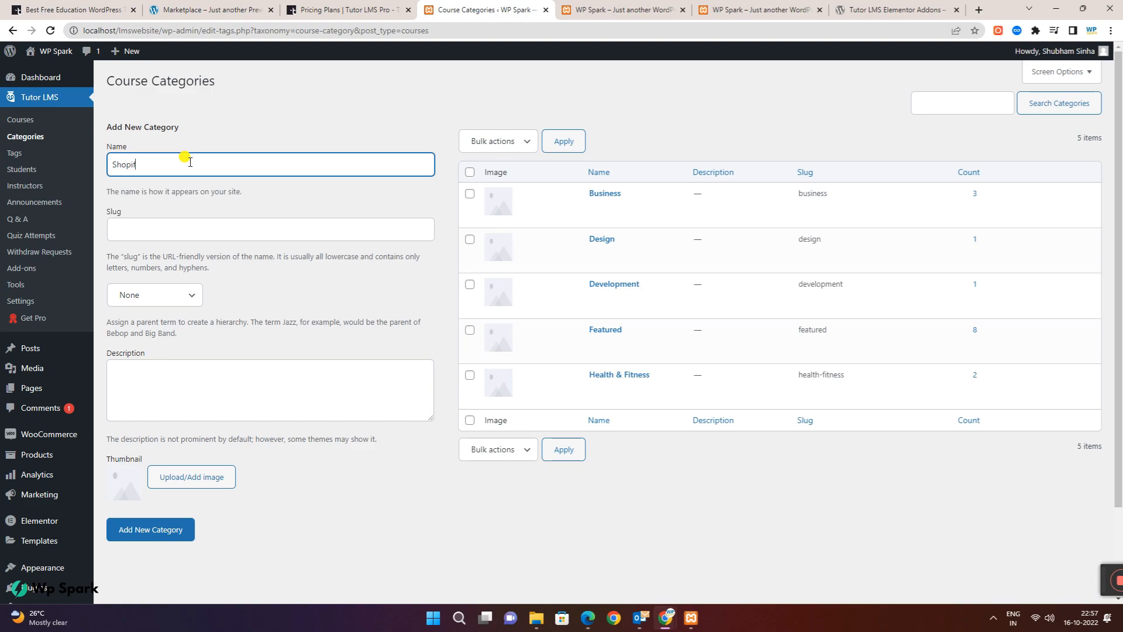
- Add a new course category named WordPress with no parent category
{"action": "key", "text": "ctrl+a"}
{"action": "type", "text": "W"}
{"action": "left_click", "coordinate": [165, 293]}
{"action": "left_click", "coordinate": [158, 294]}
{"action": "left_click", "coordinate": [157, 528]}
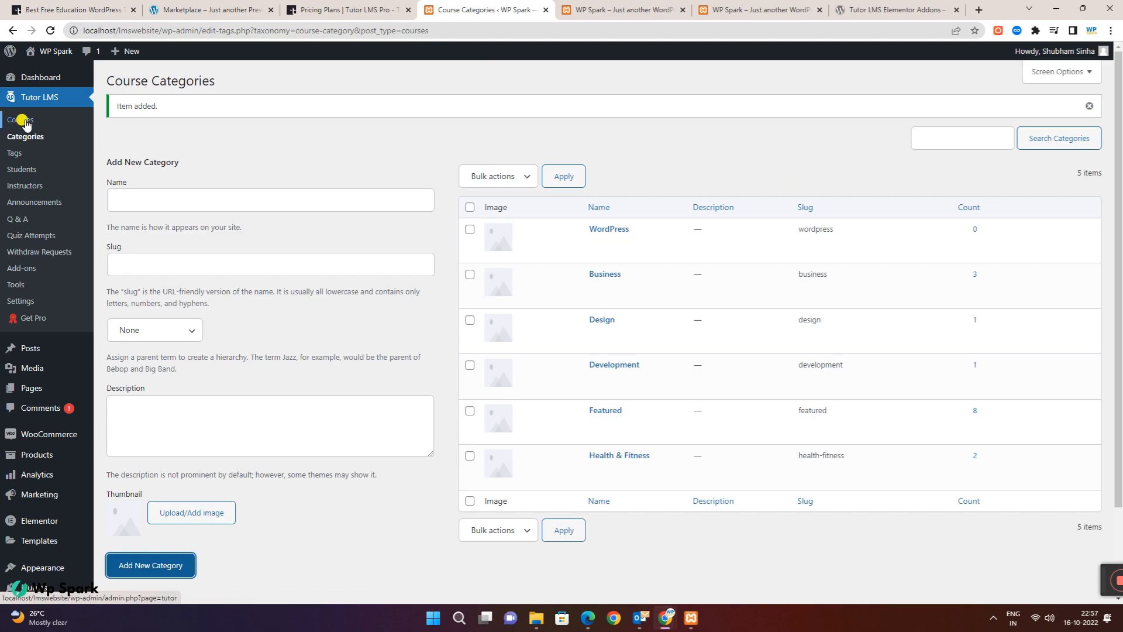
- Create a new Tutor LMS course titled "How to make a website"
{"action": "left_click", "coordinate": [24, 121]}
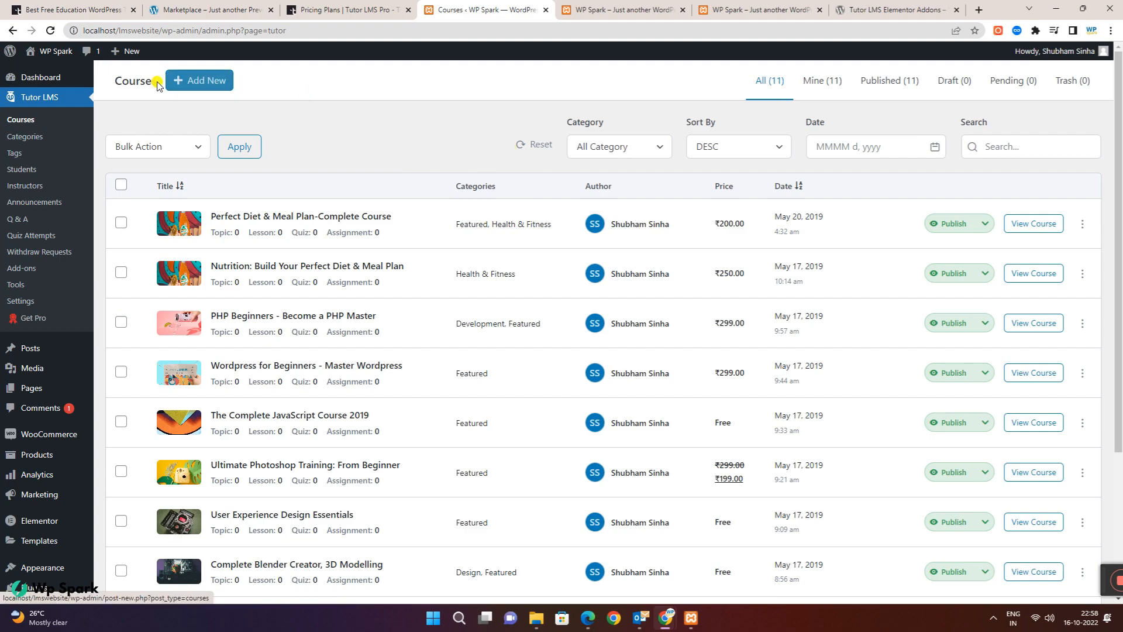
{"action": "left_click", "coordinate": [221, 88]}
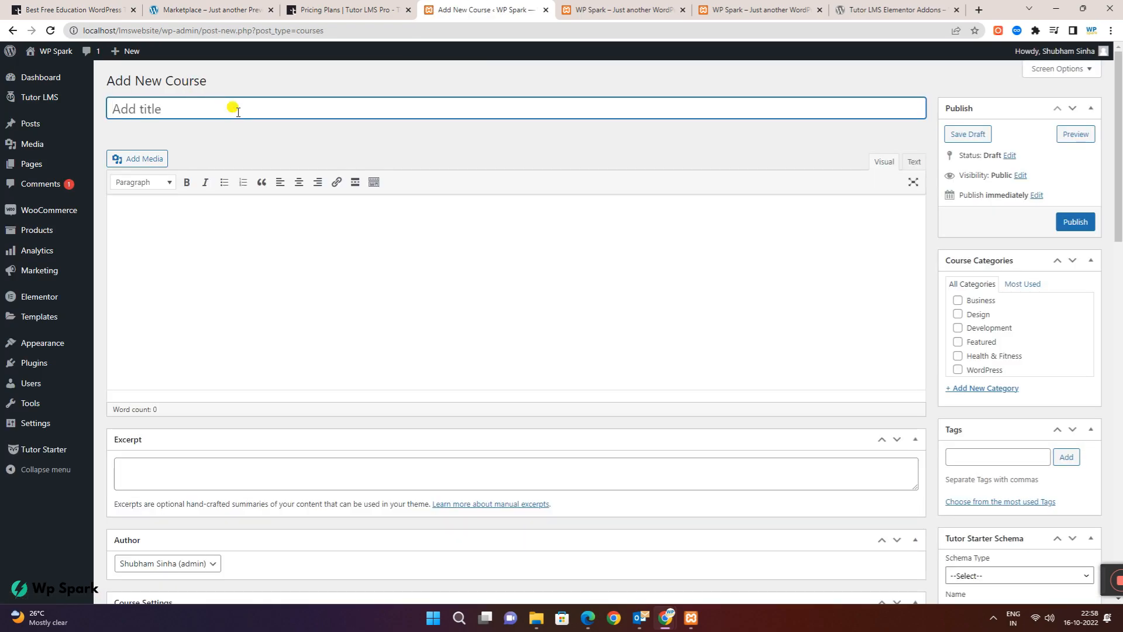
{"action": "type", "text": "D"}
{"action": "key", "text": "BackSpace"}
{"action": "type", "text": "How to make a website"}
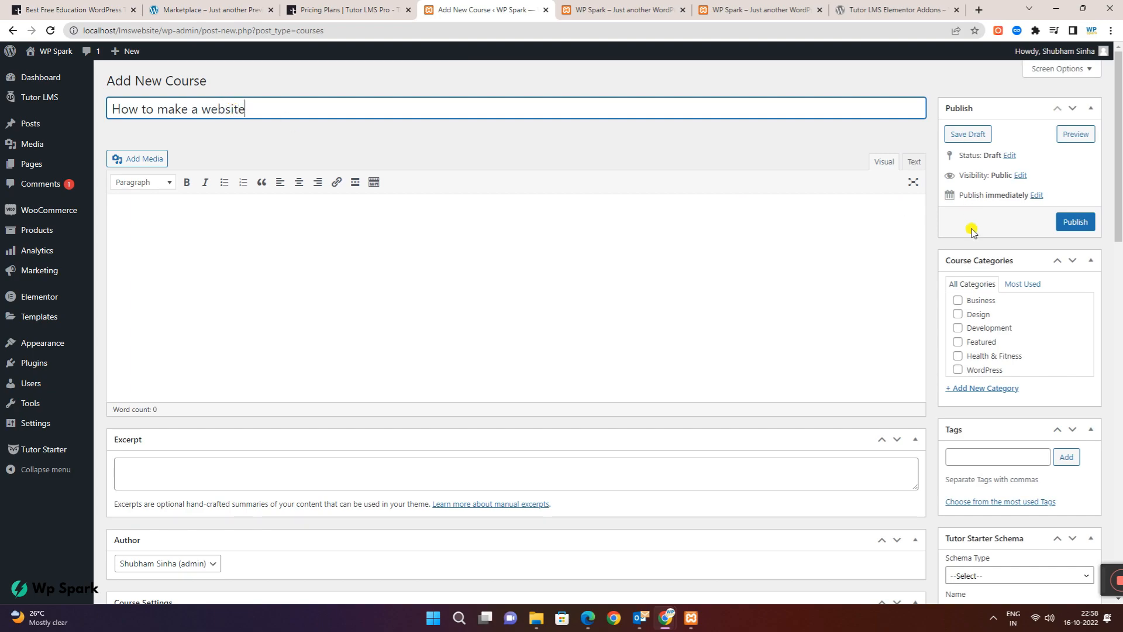
- Assign the course to the WordPress category and open the form for adding another category
{"action": "scroll", "coordinate": [982, 316], "scroll_direction": "down", "scroll_amount": 2}
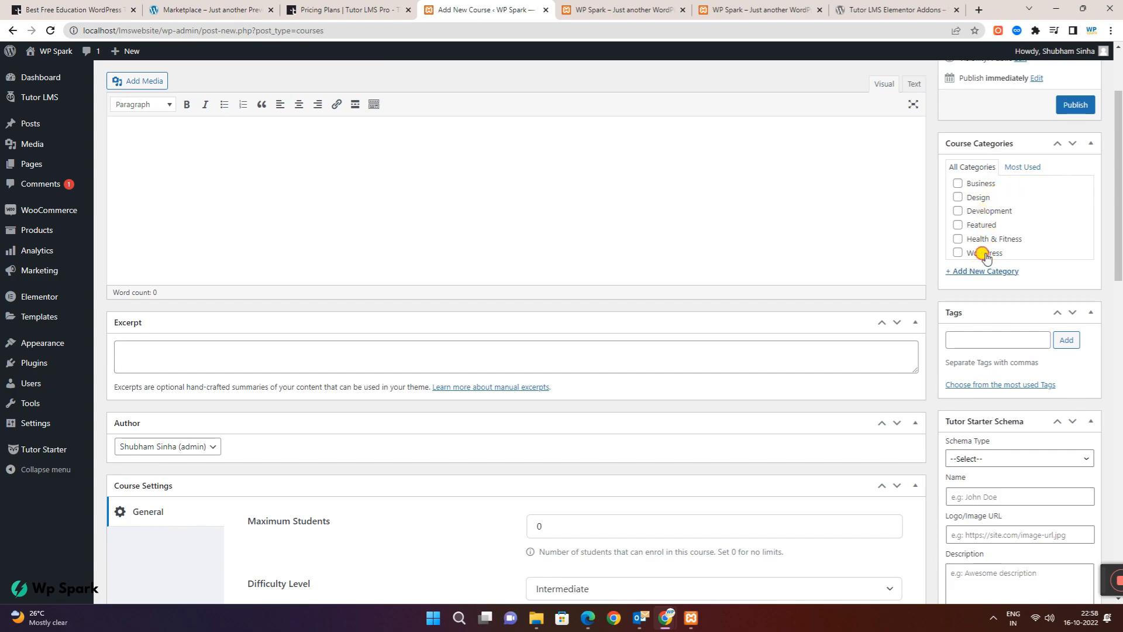
{"action": "left_click", "coordinate": [965, 256]}
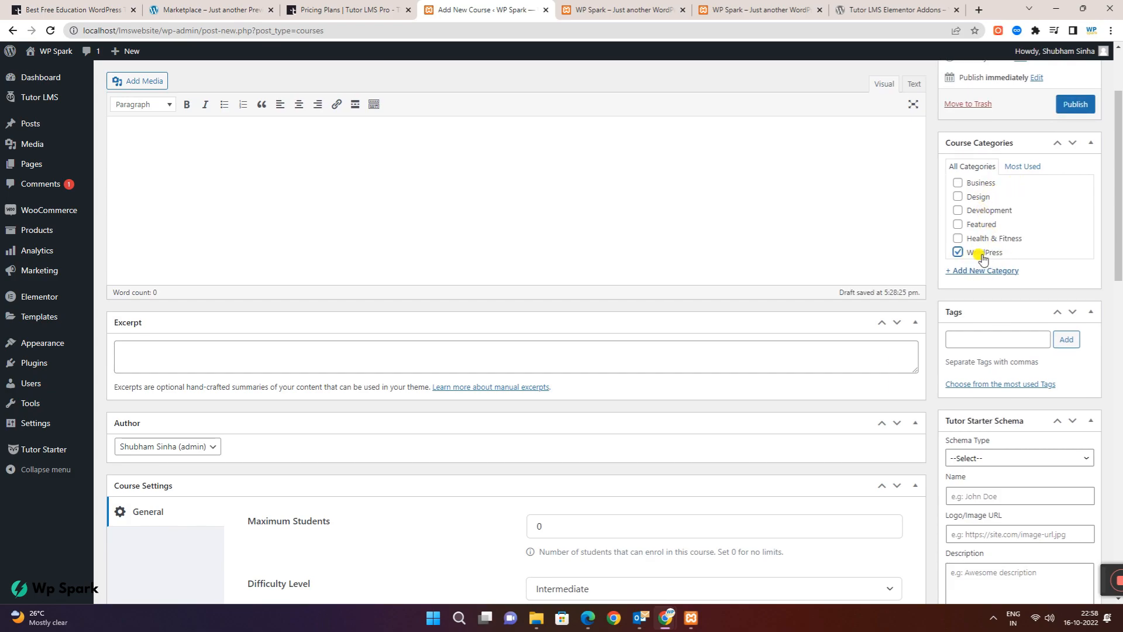
{"action": "left_click", "coordinate": [960, 272]}
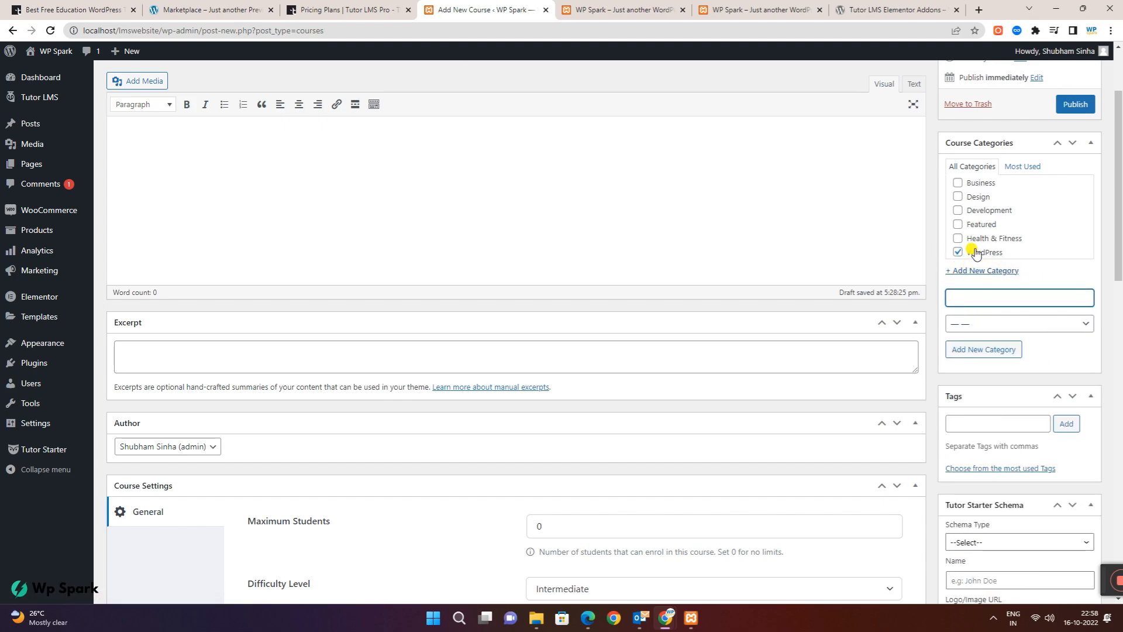
{"action": "scroll", "coordinate": [702, 255], "scroll_direction": "up", "scroll_amount": 2}
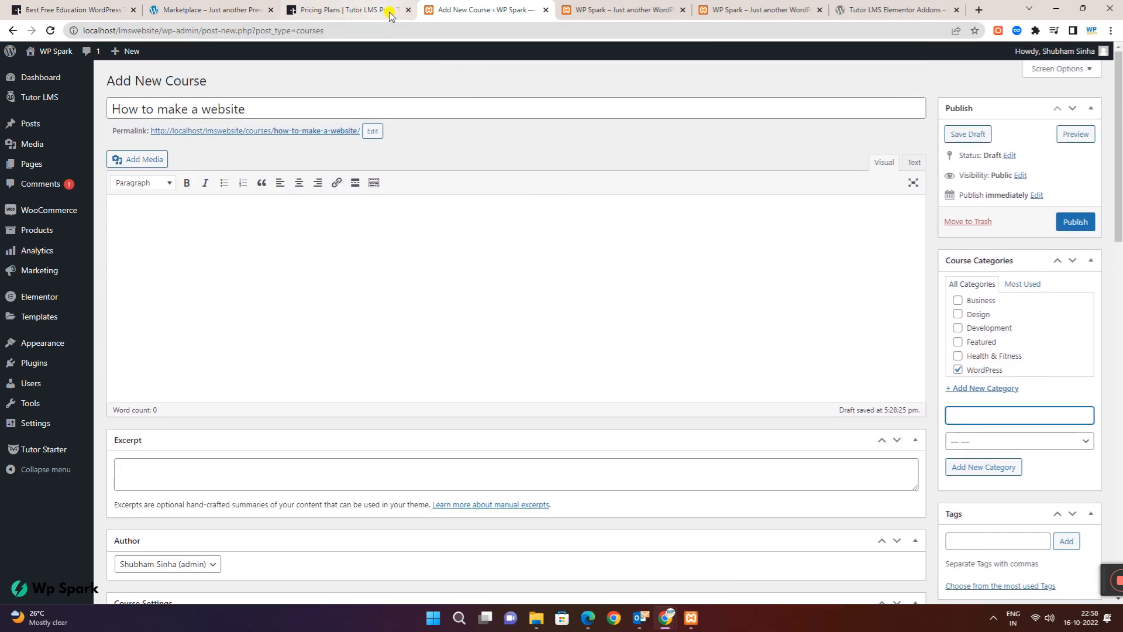
- Copy the introductory text under Compare Plans on the Tutor LMS pricing page and paste it as the course description
{"action": "left_click", "coordinate": [364, 5]}
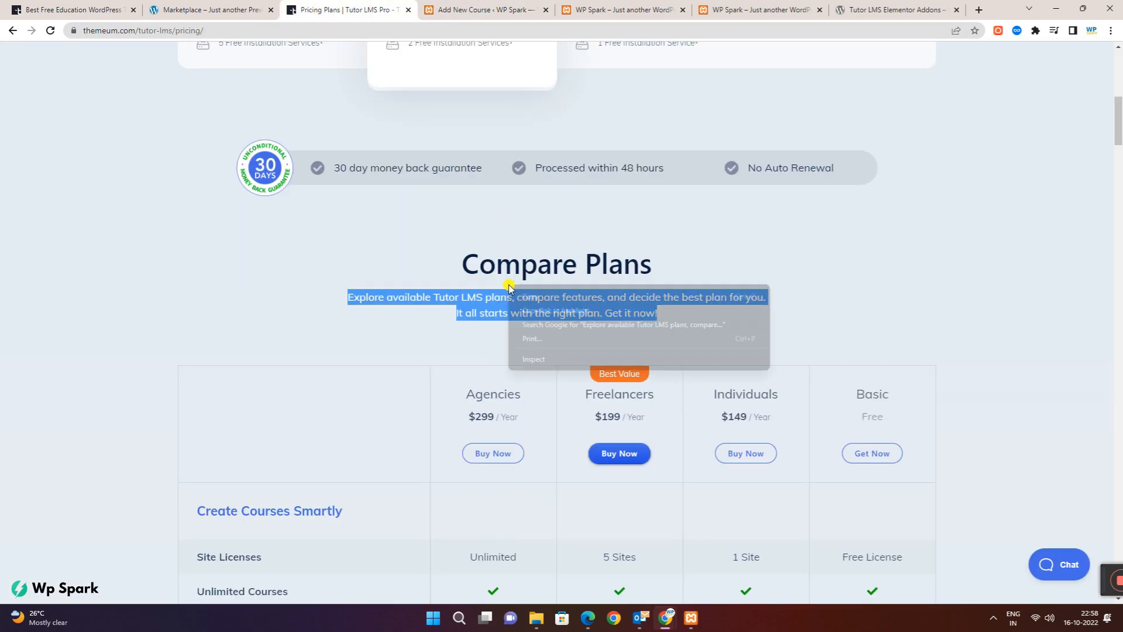
{"action": "left_click", "coordinate": [483, 9]}
{"action": "right_click", "coordinate": [299, 247]}
{"action": "left_click", "coordinate": [209, 226]}
{"action": "right_click", "coordinate": [167, 209]}
{"action": "left_click", "coordinate": [195, 304]}
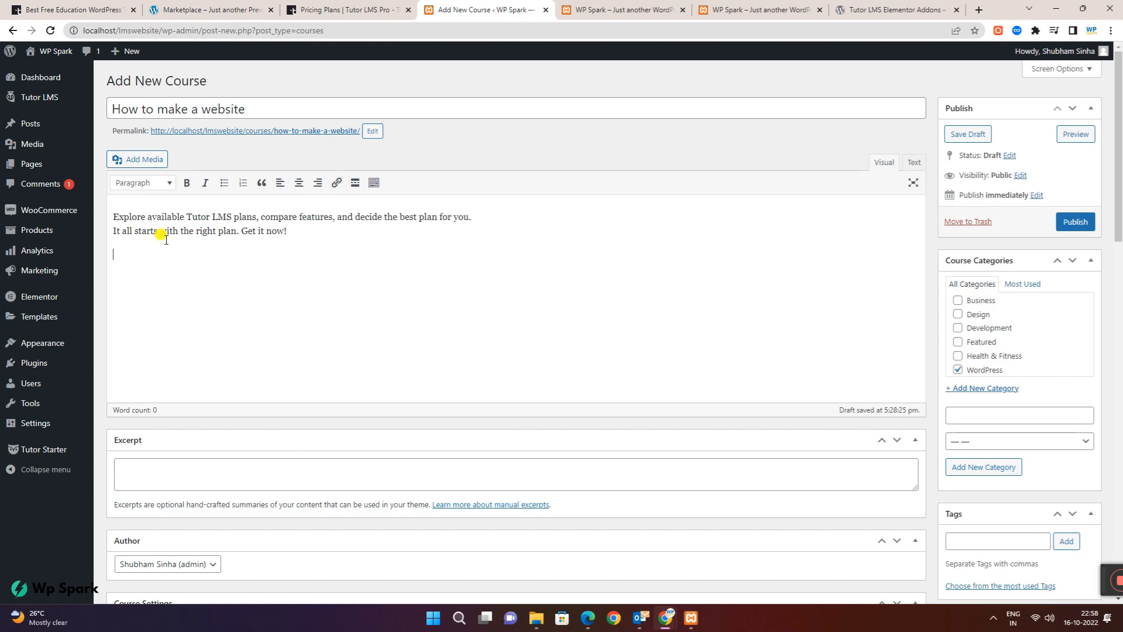
- Paste the same Compare Plans text into the course excerpt and check it
{"action": "scroll", "coordinate": [460, 221], "scroll_direction": "down", "scroll_amount": 4}
{"action": "left_click", "coordinate": [470, 237]}
{"action": "right_click", "coordinate": [471, 246]}
{"action": "left_click", "coordinate": [525, 336]}
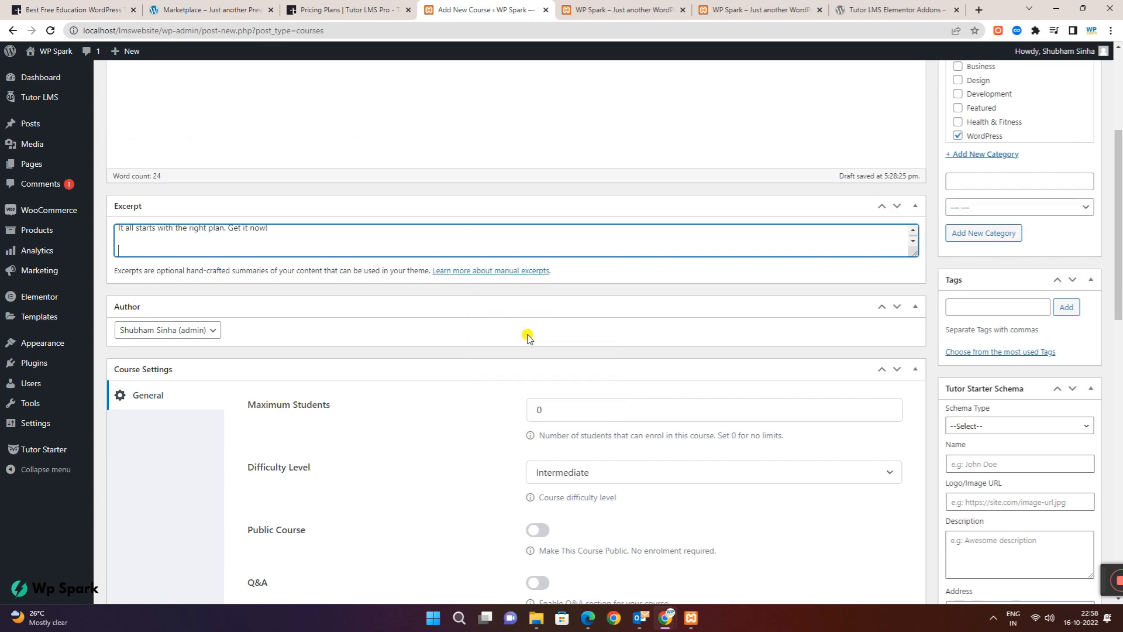
{"action": "scroll", "coordinate": [441, 252], "scroll_direction": "down", "scroll_amount": 1}
{"action": "scroll", "coordinate": [363, 190], "scroll_direction": "up", "scroll_amount": 2}
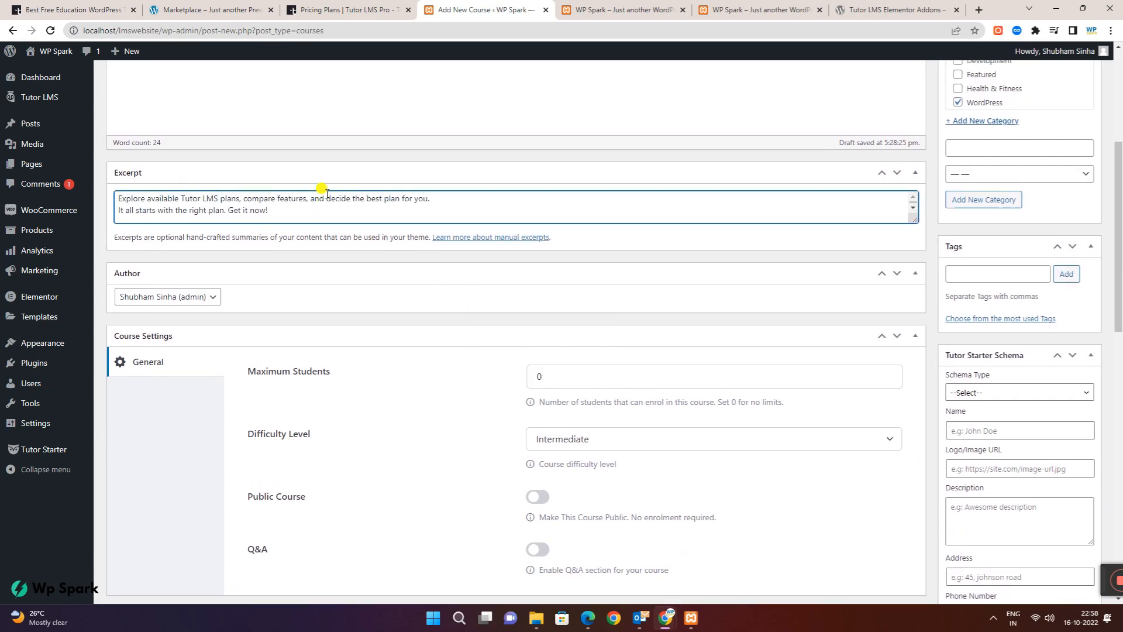
{"action": "scroll", "coordinate": [339, 238], "scroll_direction": "down", "scroll_amount": 1}
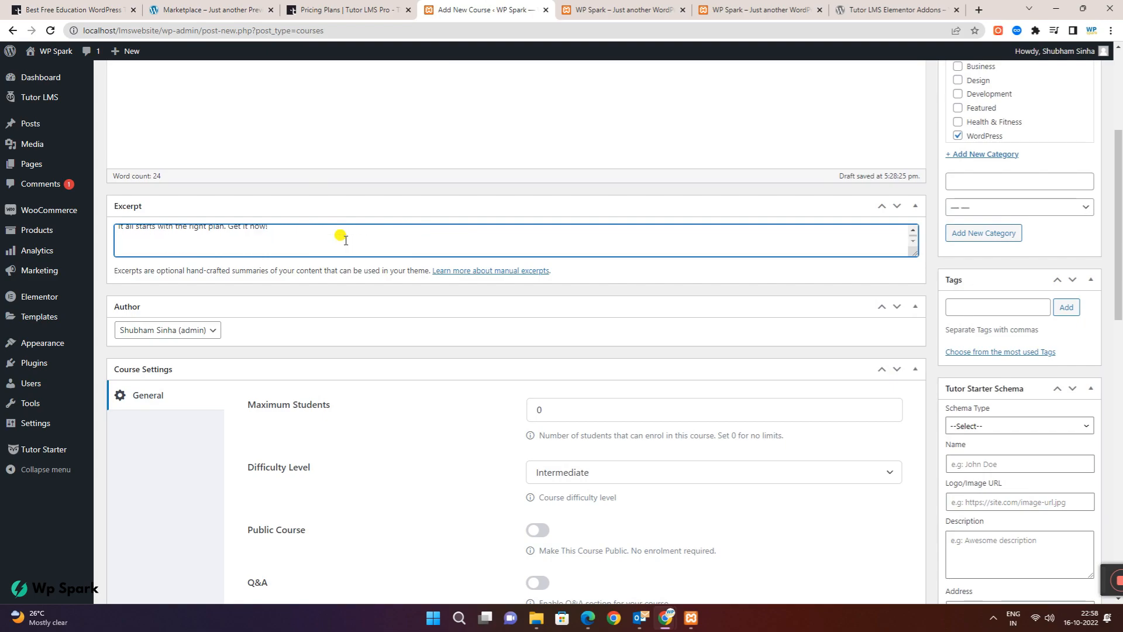
- Review the Maximum Students setting and set the course's difficulty level to Beginner
{"action": "scroll", "coordinate": [437, 290], "scroll_direction": "down", "scroll_amount": 2}
{"action": "left_click", "coordinate": [549, 289]}
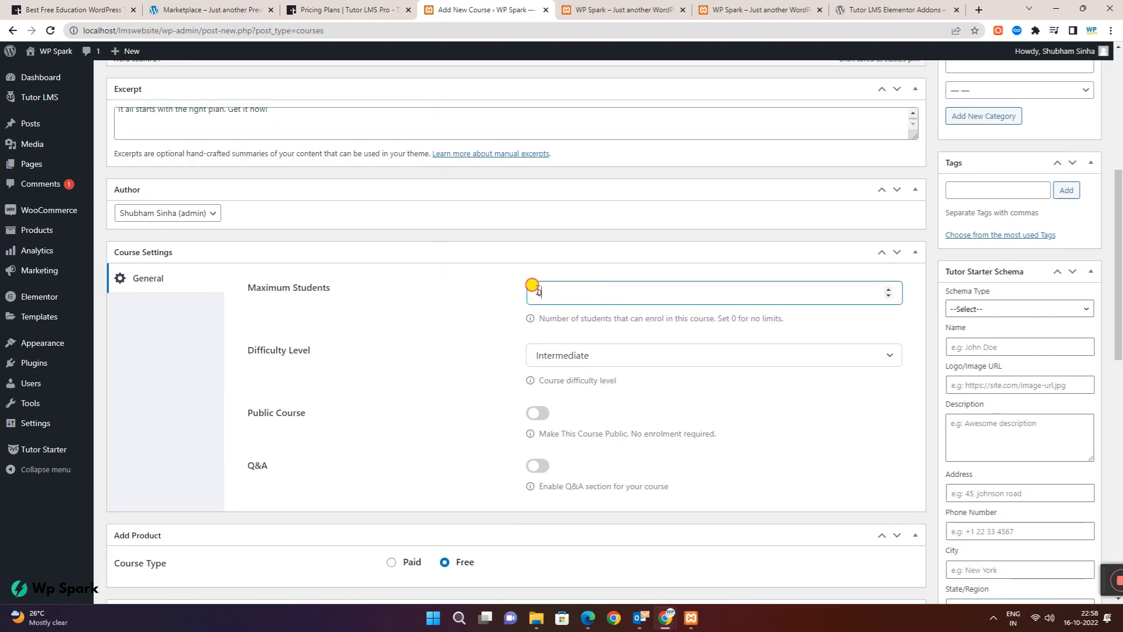
{"action": "left_click_drag", "start_coordinate": [573, 303], "coordinate": [507, 304]}
{"action": "left_click_drag", "start_coordinate": [437, 296], "coordinate": [618, 291]}
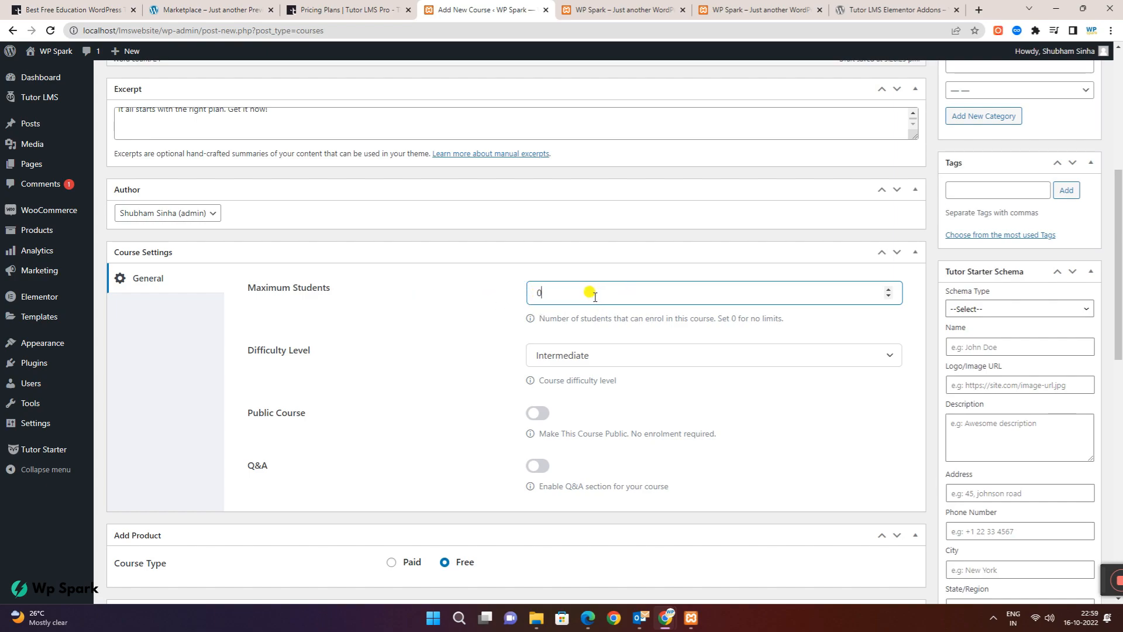
{"action": "left_click_drag", "start_coordinate": [255, 351], "coordinate": [579, 364]}
{"action": "left_click", "coordinate": [603, 363]}
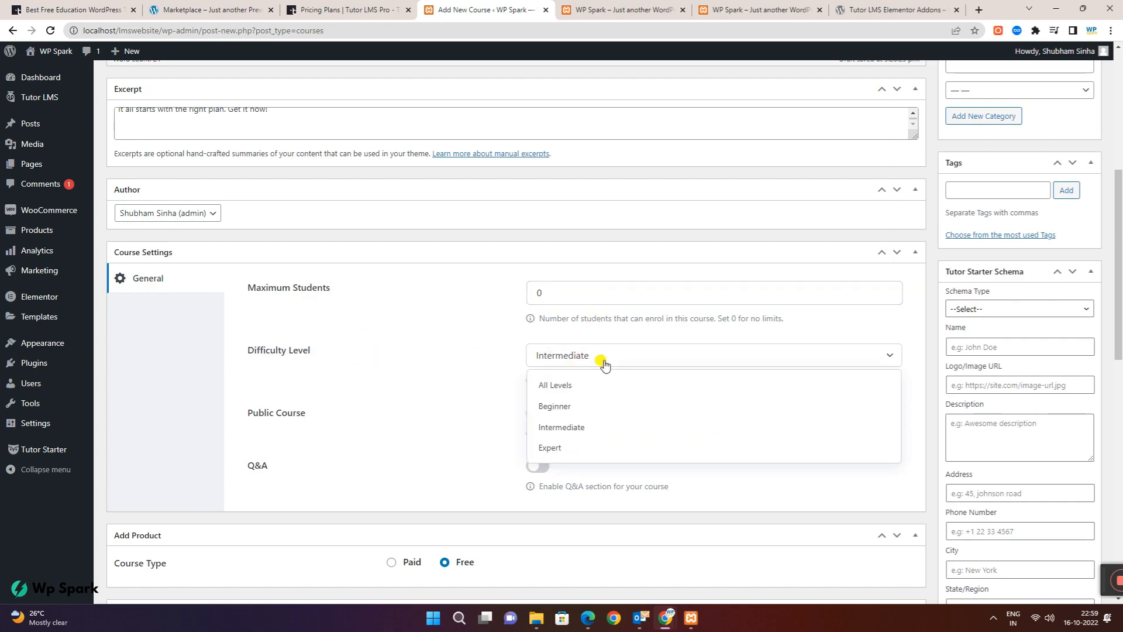
{"action": "left_click", "coordinate": [567, 405]}
- Enable the Q&A section for the course
{"action": "scroll", "coordinate": [576, 357], "scroll_direction": "down", "scroll_amount": 3}
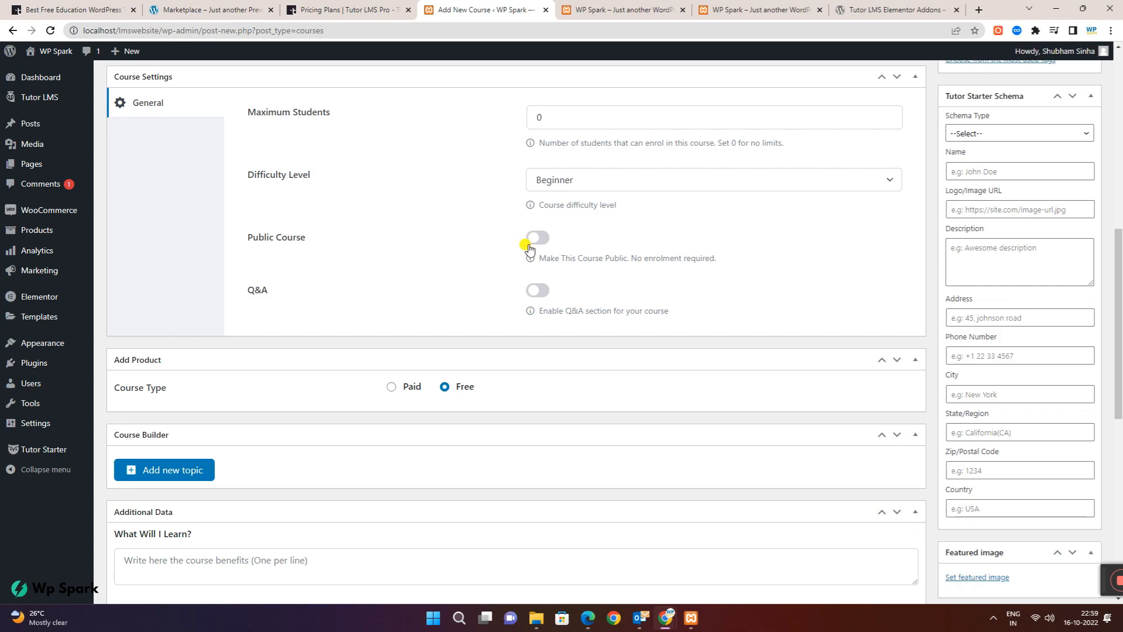
{"action": "left_click_drag", "start_coordinate": [238, 294], "coordinate": [303, 295]}
{"action": "left_click", "coordinate": [529, 292]}
- Make the course type Paid and check the WooCommerce products available for linking
{"action": "scroll", "coordinate": [725, 279], "scroll_direction": "down", "scroll_amount": 3}
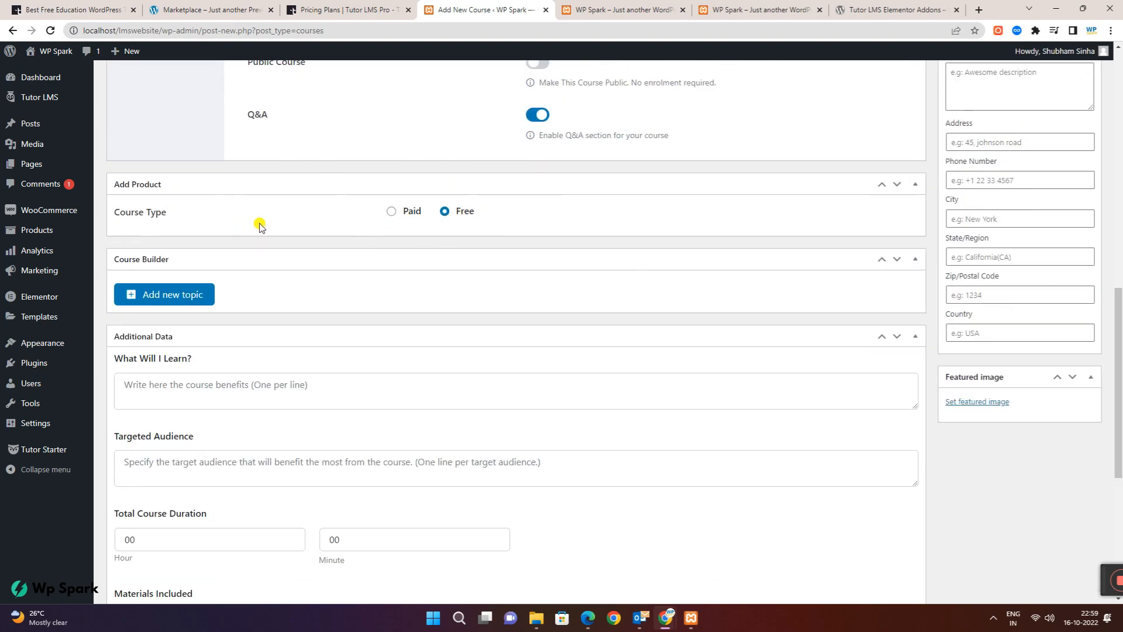
{"action": "left_click", "coordinate": [391, 211]}
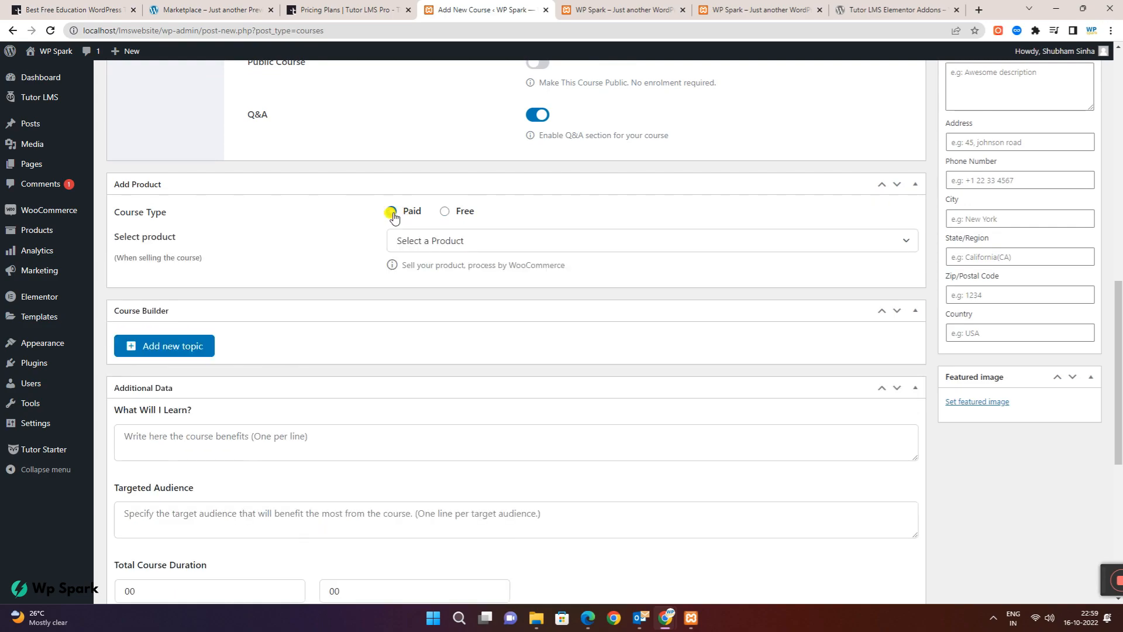
{"action": "left_click", "coordinate": [432, 241]}
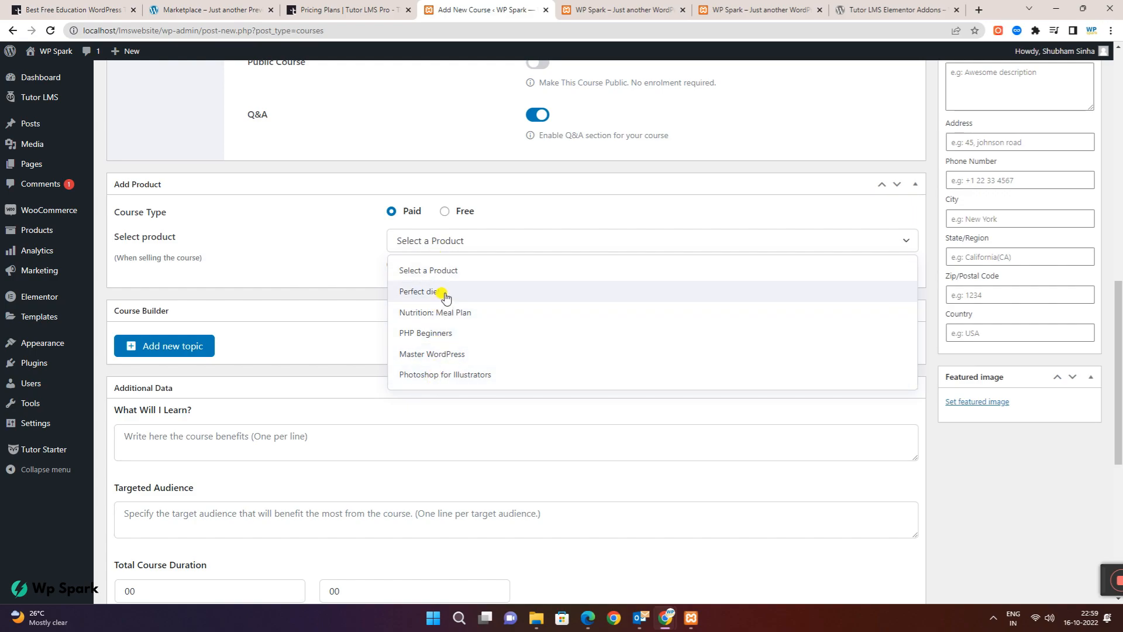
{"action": "left_click", "coordinate": [288, 237]}
- Open the form for adding a new WooCommerce product in a separate browser tab
{"action": "mouse_move", "coordinate": [17, 218]}
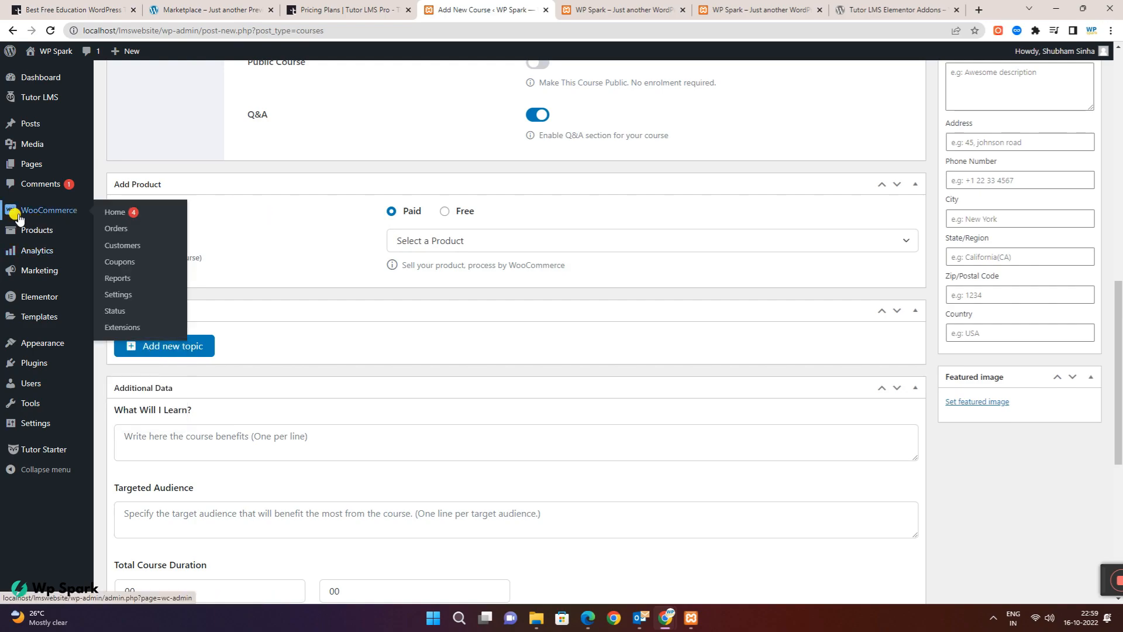
{"action": "right_click", "coordinate": [118, 251]}
{"action": "left_click", "coordinate": [146, 188]}
{"action": "left_click", "coordinate": [550, 12]}
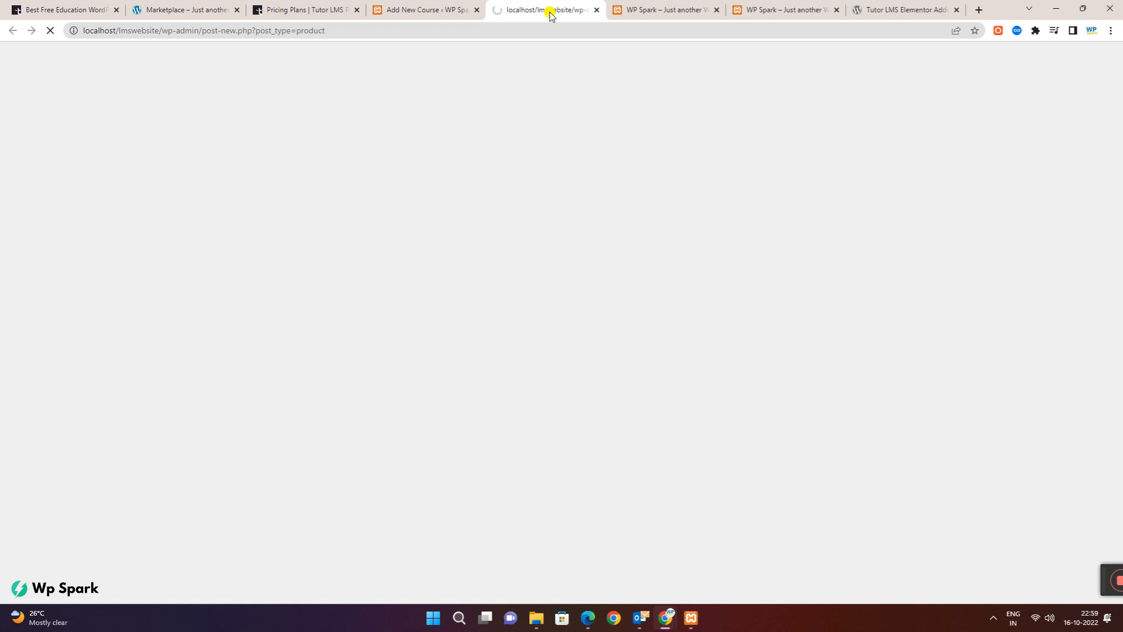
- Copy the course title "How to make a website" and paste it as the new product's name
{"action": "left_click", "coordinate": [469, 6]}
{"action": "scroll", "coordinate": [432, 251], "scroll_direction": "up", "scroll_amount": 10}
{"action": "left_click_drag", "start_coordinate": [249, 109], "coordinate": [275, 108]}
{"action": "right_click", "coordinate": [238, 110]}
{"action": "left_click", "coordinate": [266, 157]}
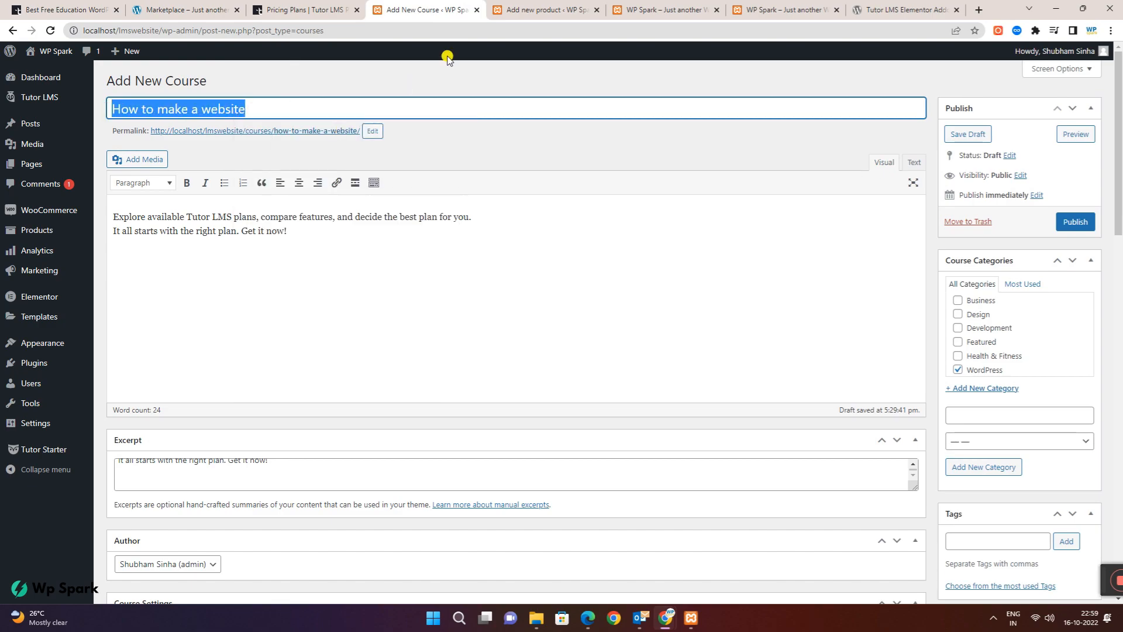
{"action": "left_click", "coordinate": [503, 9]}
{"action": "right_click", "coordinate": [298, 203]}
{"action": "left_click", "coordinate": [353, 296]}
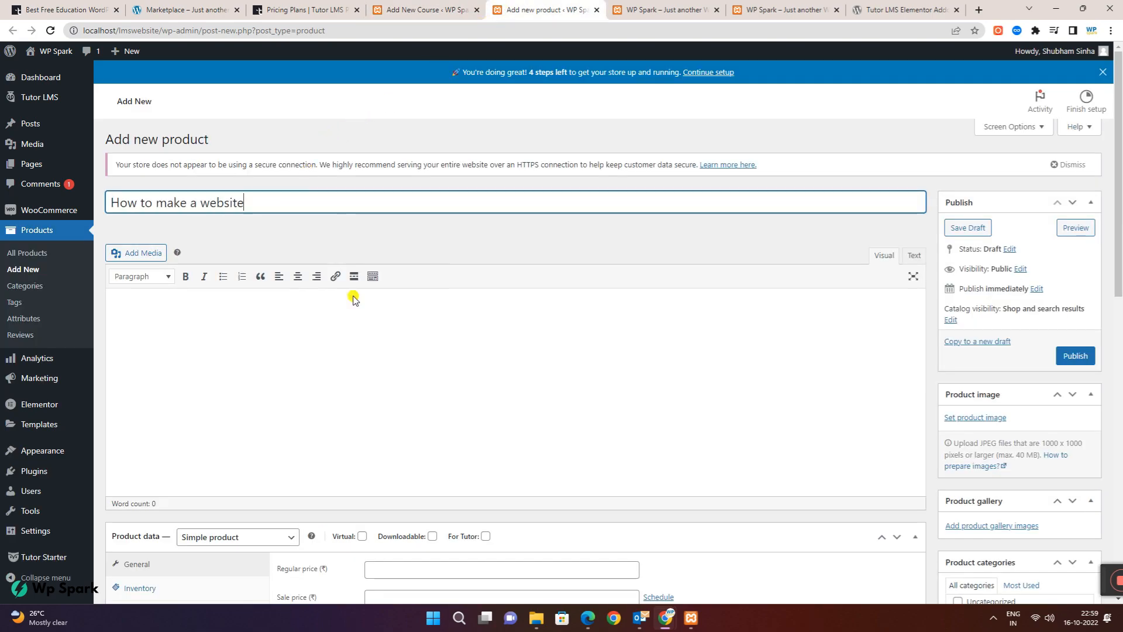
- Mark the product as For Tutor and set its regular price to 500 and sale price to 399
{"action": "scroll", "coordinate": [462, 233], "scroll_direction": "down", "scroll_amount": 4}
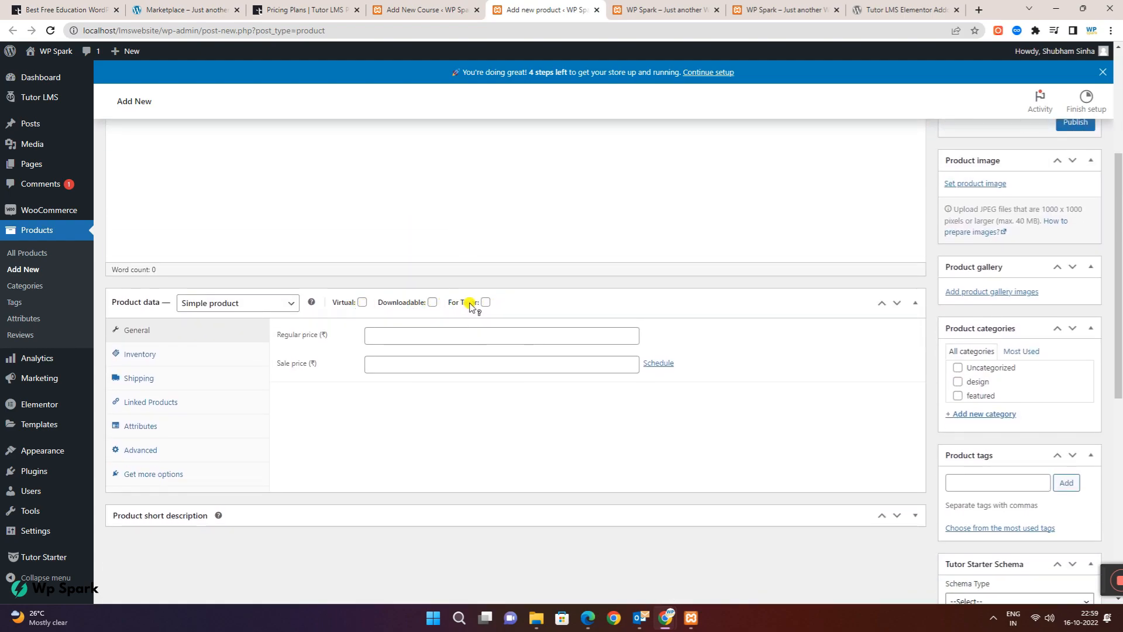
{"action": "left_click", "coordinate": [485, 303]}
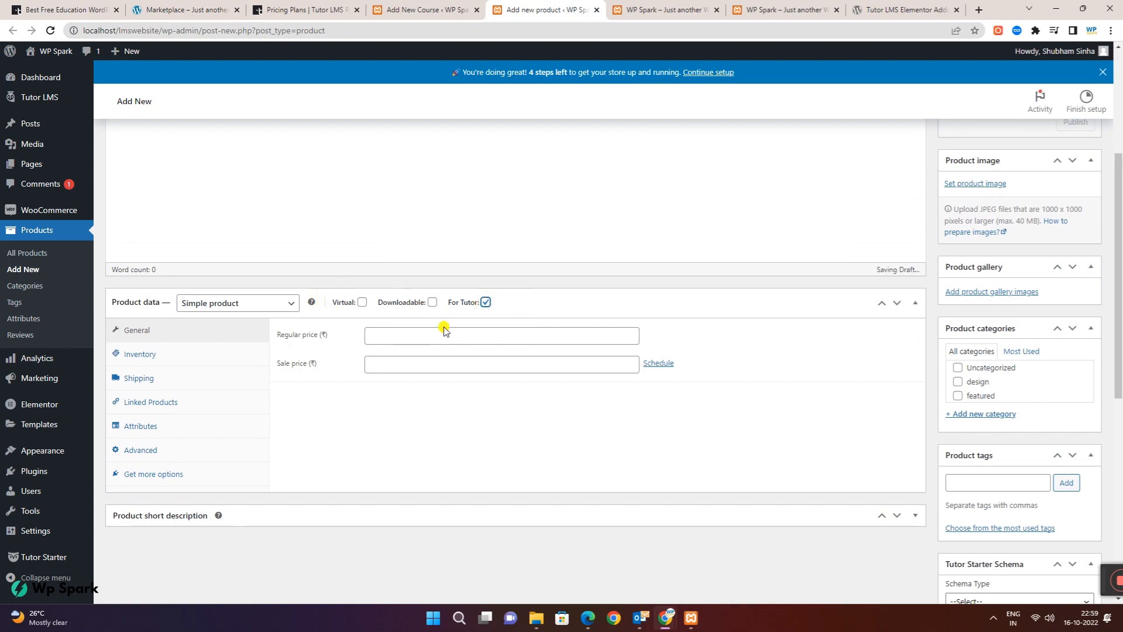
{"action": "left_click", "coordinate": [448, 335]}
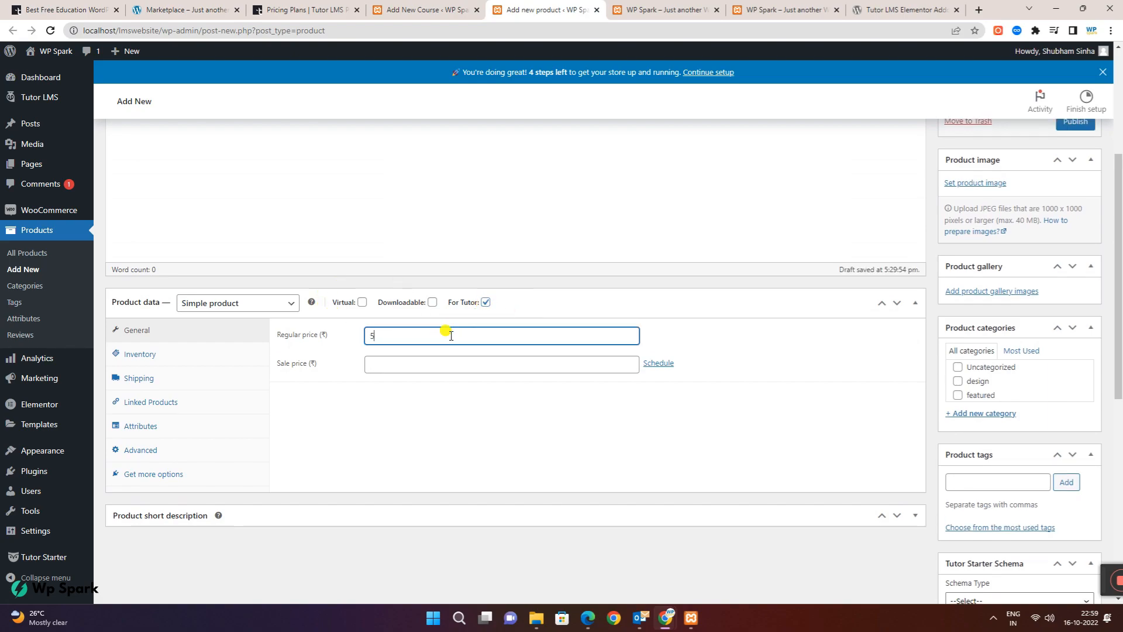
{"action": "left_click", "coordinate": [447, 360]}
{"action": "type", "text": "399"}
{"action": "left_click", "coordinate": [377, 428]}
- Add a new product category named "WordPress" and assign the product to it
{"action": "scroll", "coordinate": [918, 374], "scroll_direction": "down", "scroll_amount": 1}
{"action": "scroll", "coordinate": [976, 338], "scroll_direction": "down", "scroll_amount": 2}
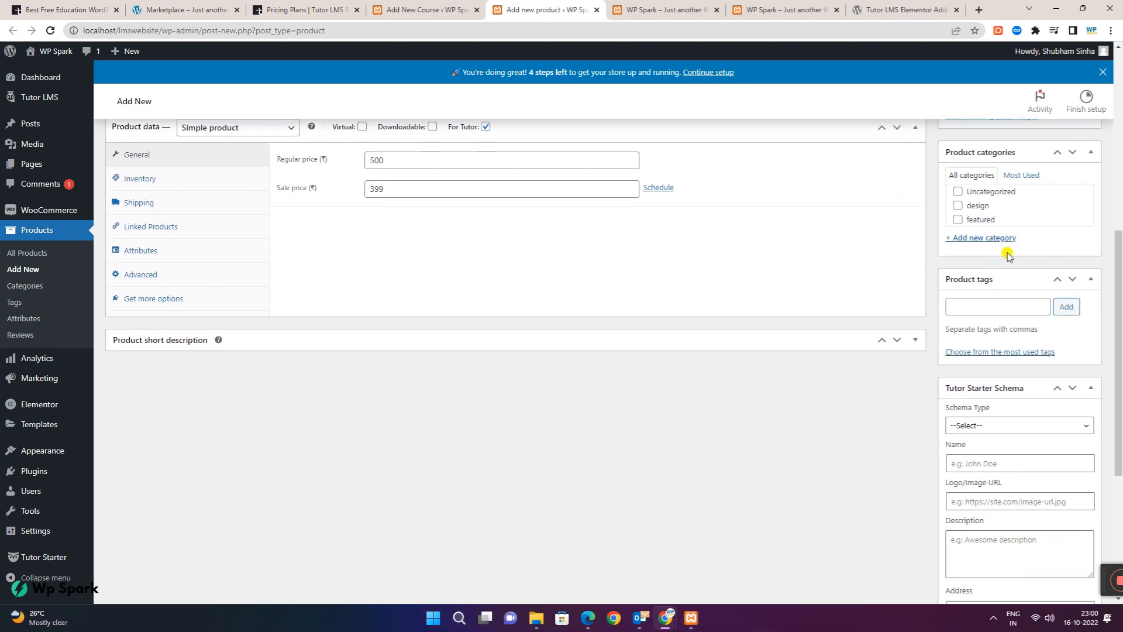
{"action": "left_click", "coordinate": [983, 237]}
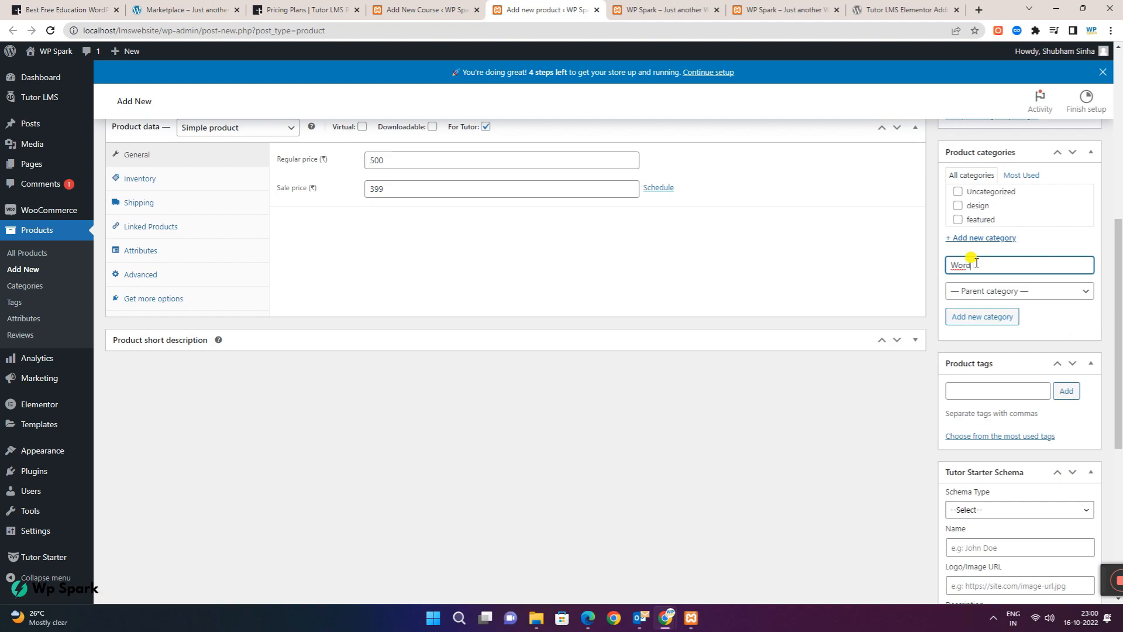
{"action": "key", "text": "Return"}
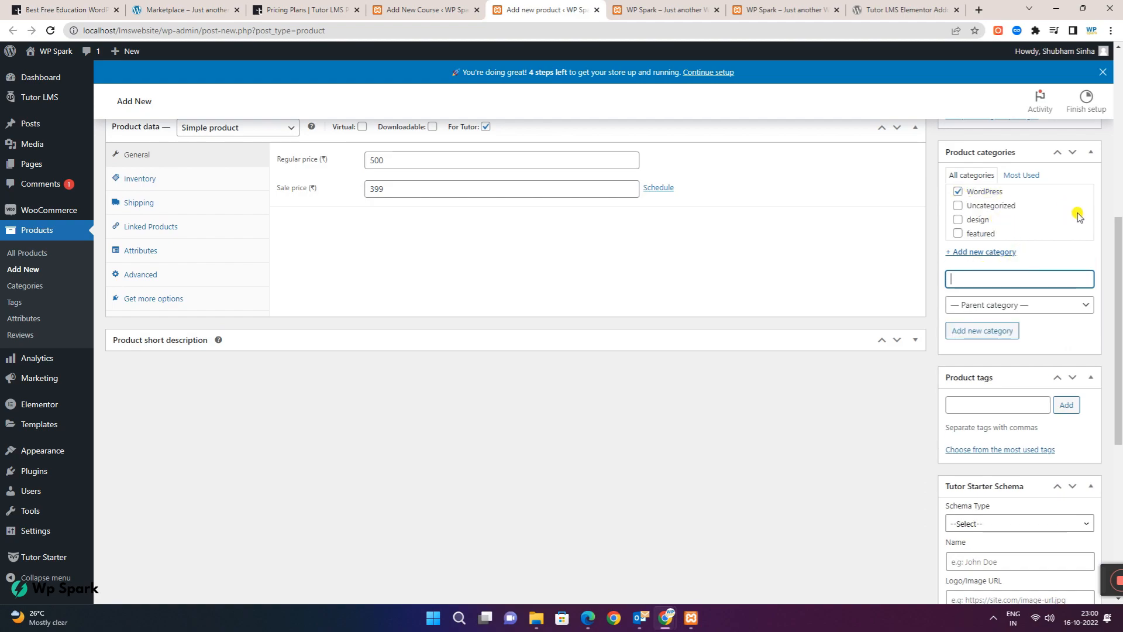
- Look over the remaining product options and open the product image selection
{"action": "scroll", "coordinate": [1008, 351], "scroll_direction": "down", "scroll_amount": 2}
{"action": "scroll", "coordinate": [1011, 357], "scroll_direction": "down", "scroll_amount": 4}
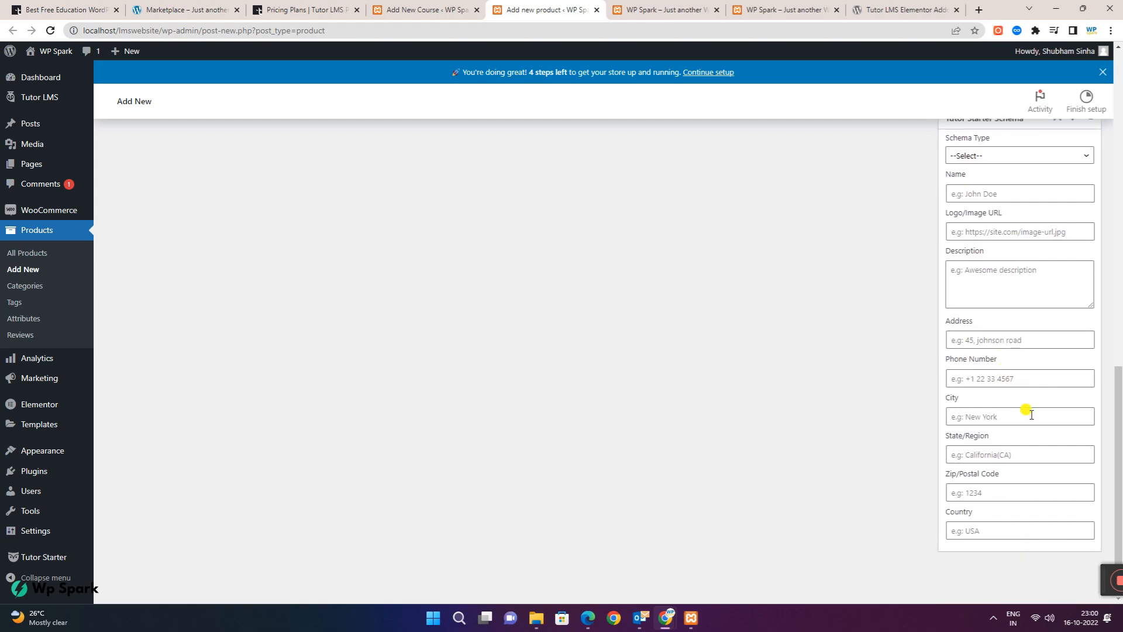
{"action": "scroll", "coordinate": [936, 363], "scroll_direction": "up", "scroll_amount": 5}
{"action": "scroll", "coordinate": [895, 351], "scroll_direction": "down", "scroll_amount": 4}
{"action": "scroll", "coordinate": [388, 351], "scroll_direction": "up", "scroll_amount": 10}
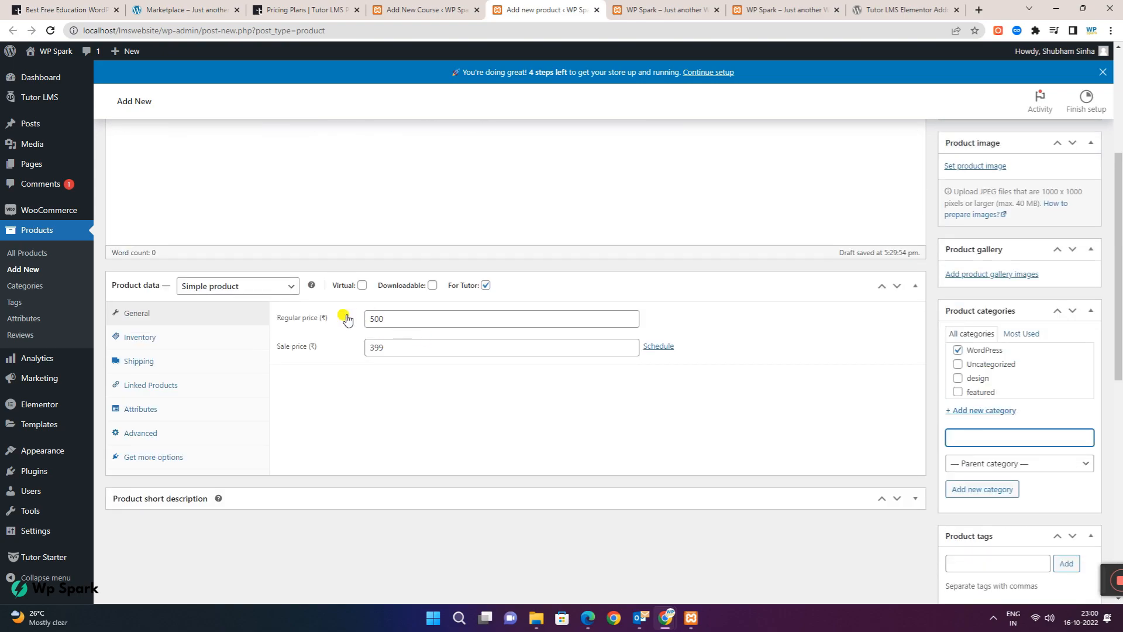
{"action": "scroll", "coordinate": [785, 396], "scroll_direction": "up", "scroll_amount": 5}
{"action": "left_click", "coordinate": [961, 400]}
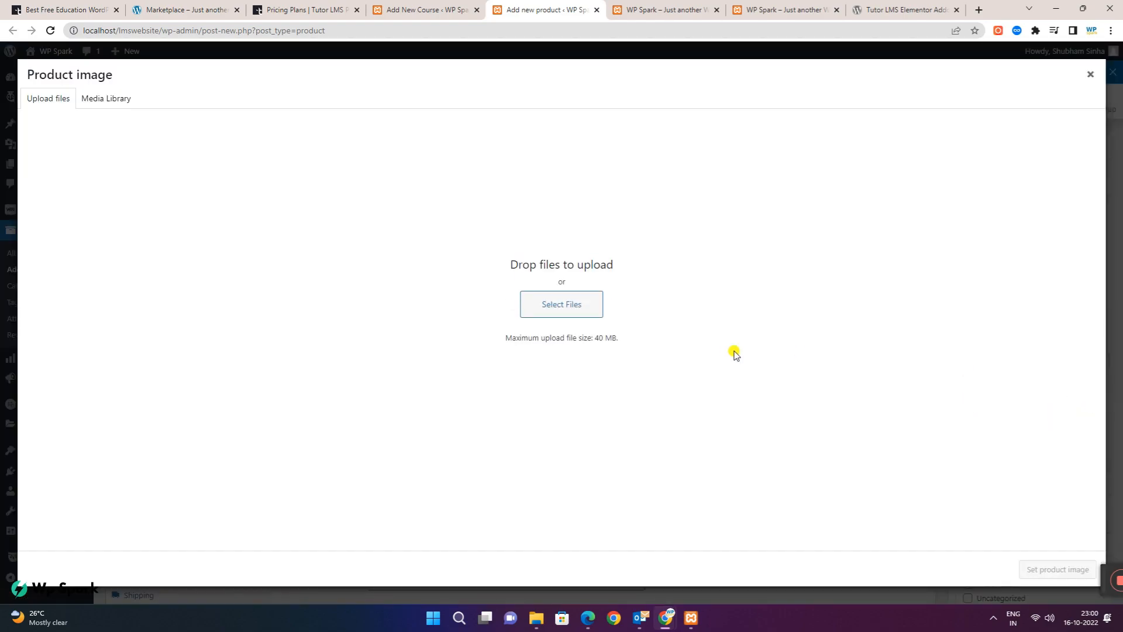
- Download the hero image tutor-starter-hero.png from the Tutor Starter theme page on themeum.com
{"action": "left_click", "coordinate": [170, 7]}
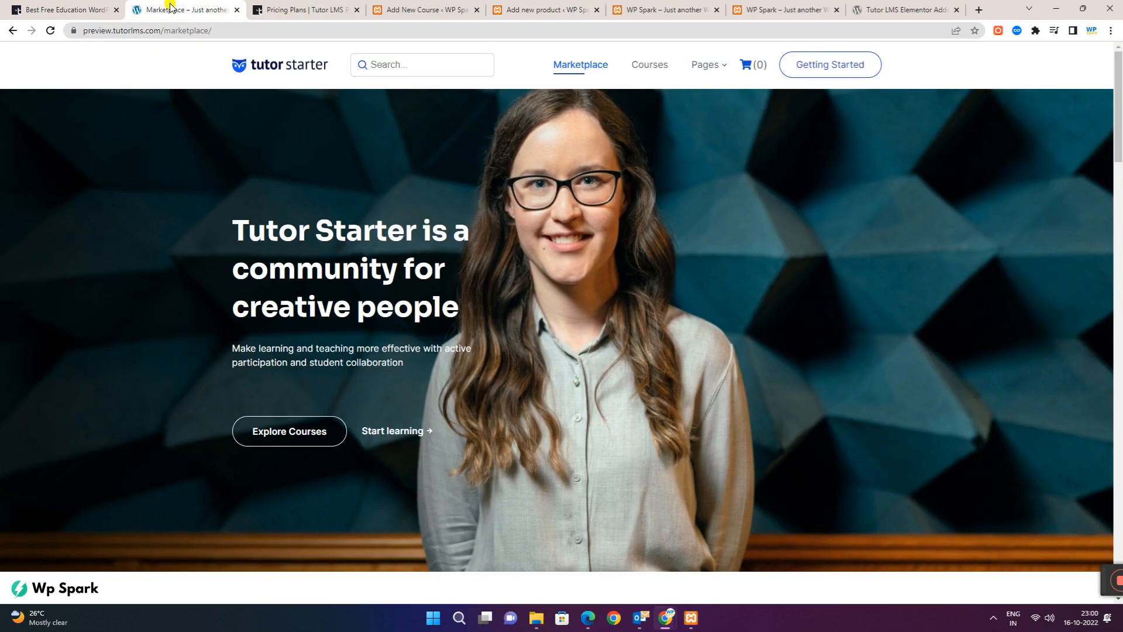
{"action": "left_click", "coordinate": [26, 10]}
{"action": "scroll", "coordinate": [526, 246], "scroll_direction": "down", "scroll_amount": 3}
{"action": "right_click", "coordinate": [633, 279]}
{"action": "left_click", "coordinate": [651, 290]}
{"action": "left_click", "coordinate": [163, 11]}
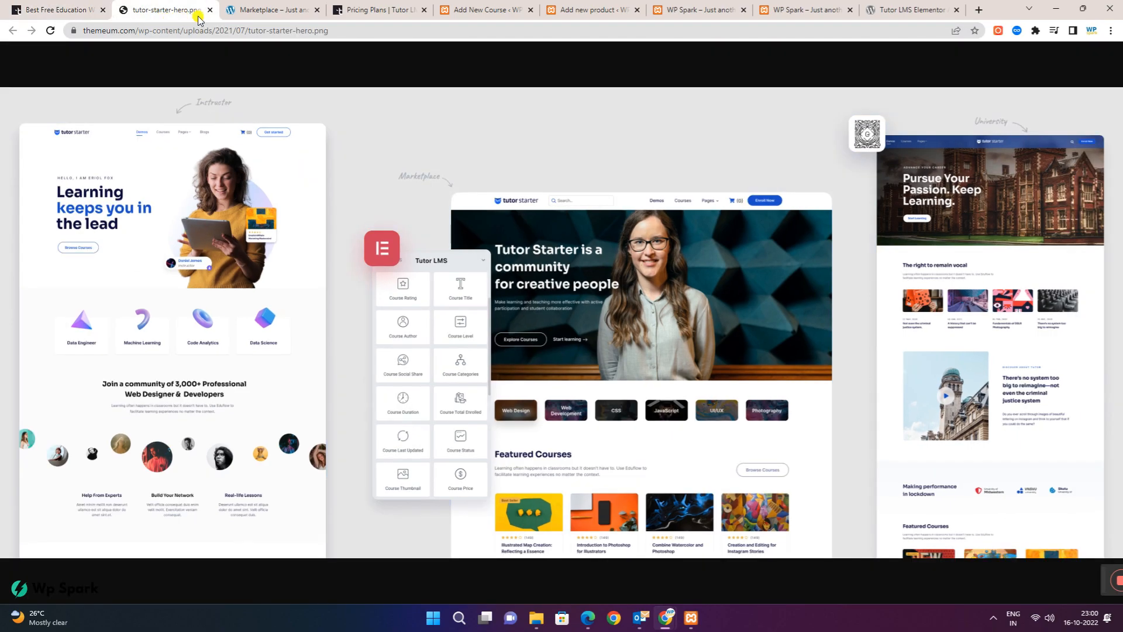
{"action": "left_click", "coordinate": [211, 10]}
{"action": "right_click", "coordinate": [452, 234]}
{"action": "left_click", "coordinate": [462, 254]}
{"action": "left_click", "coordinate": [465, 292]}
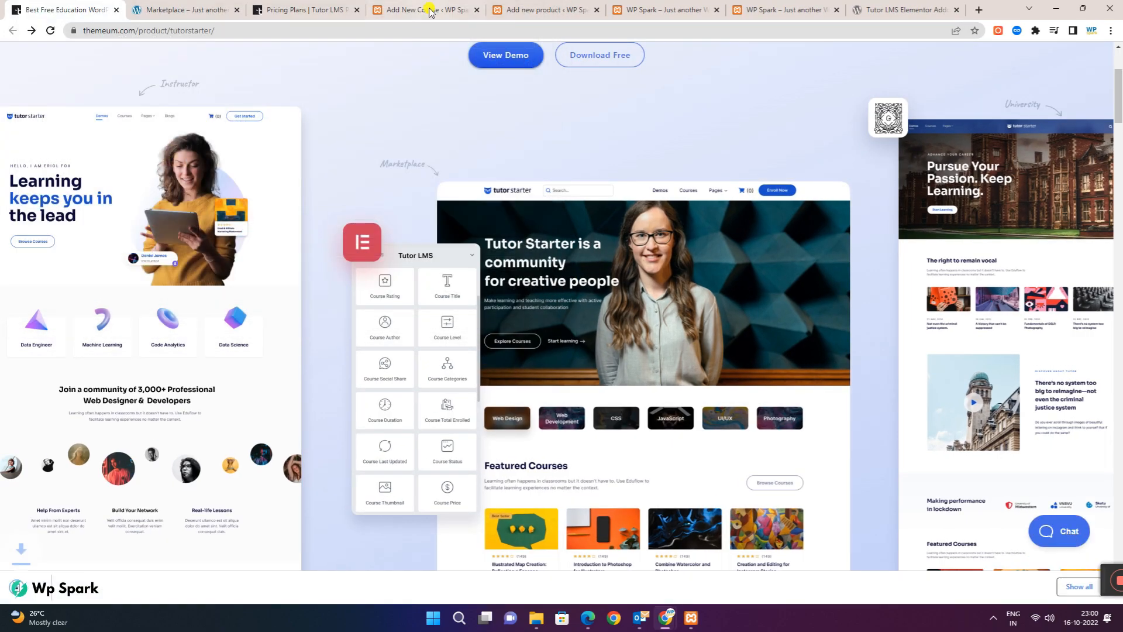
- Upload the downloaded tutor-starter-hero.png to the media library and set it as the product image
{"action": "left_click", "coordinate": [426, 8]}
{"action": "left_click", "coordinate": [529, 8]}
{"action": "left_click_drag", "start_coordinate": [47, 570], "coordinate": [449, 357]}
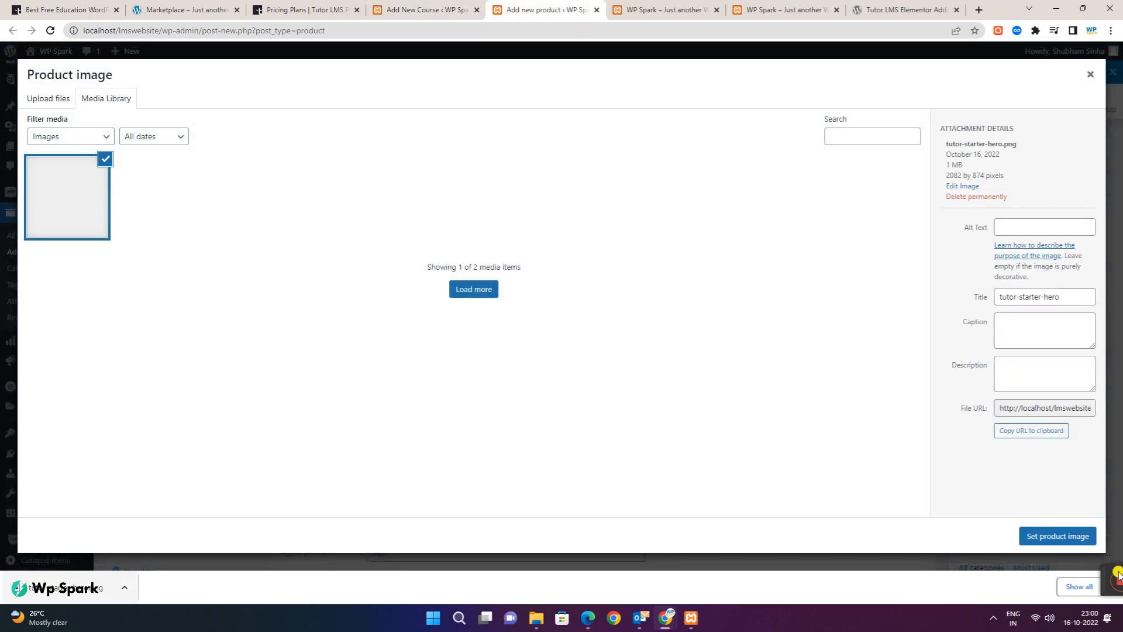
{"action": "left_click", "coordinate": [1057, 535]}
{"action": "scroll", "coordinate": [994, 378], "scroll_direction": "down", "scroll_amount": 3}
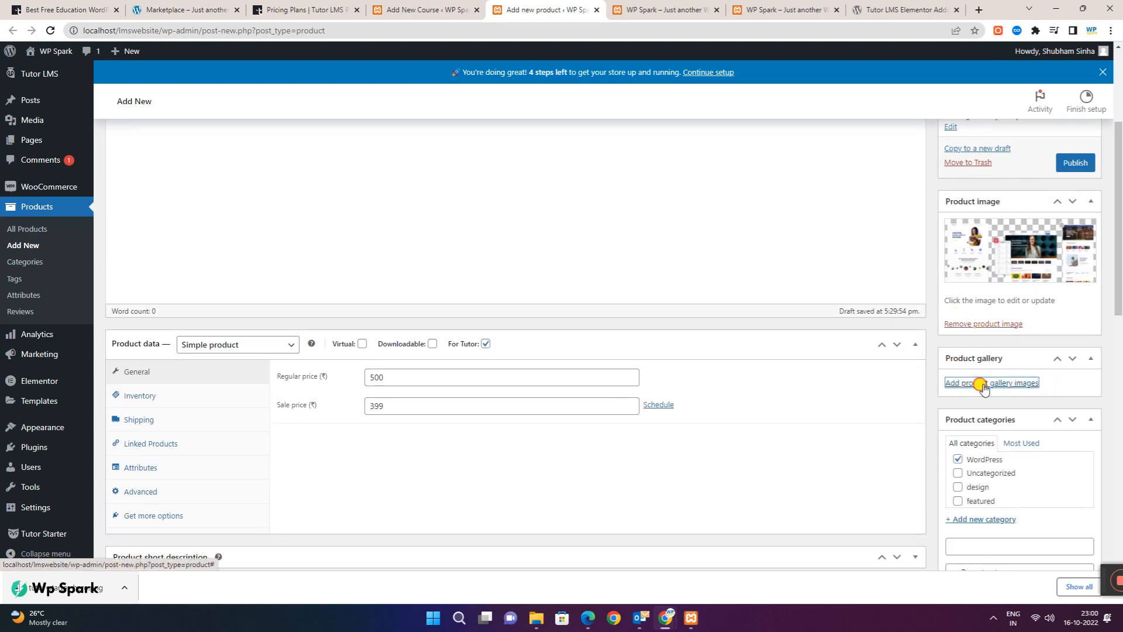
{"action": "left_click", "coordinate": [983, 383]}
{"action": "left_click", "coordinate": [1086, 81]}
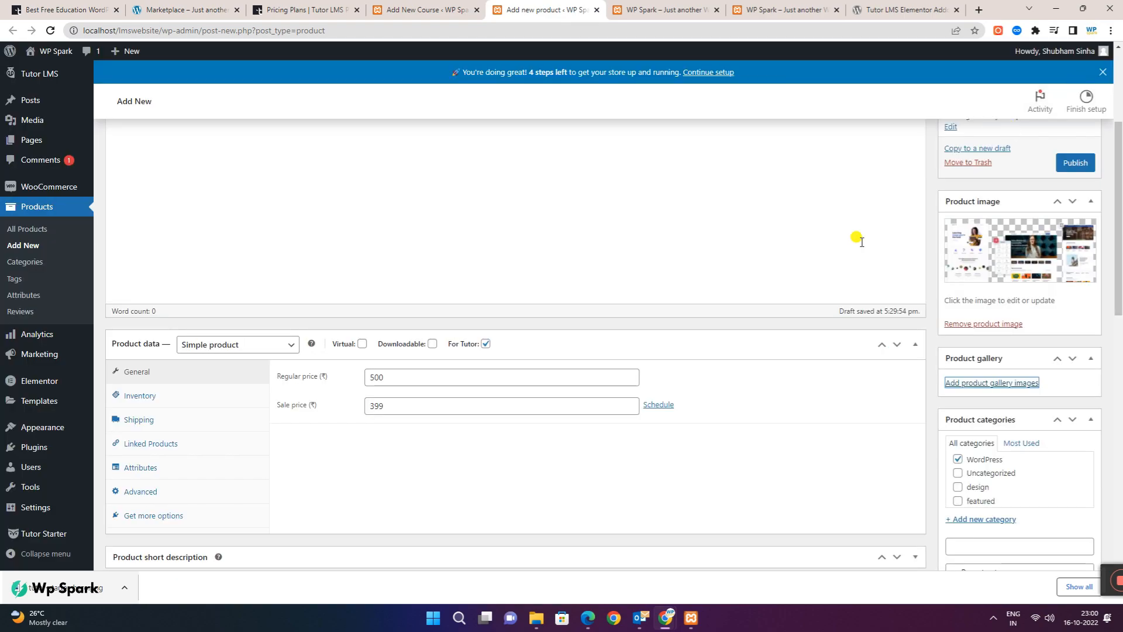
- Check the remaining product fields, publish the "How to make a website" product and save it once more as an update
{"action": "scroll", "coordinate": [722, 469], "scroll_direction": "down", "scroll_amount": 8}
{"action": "scroll", "coordinate": [873, 480], "scroll_direction": "down", "scroll_amount": 3}
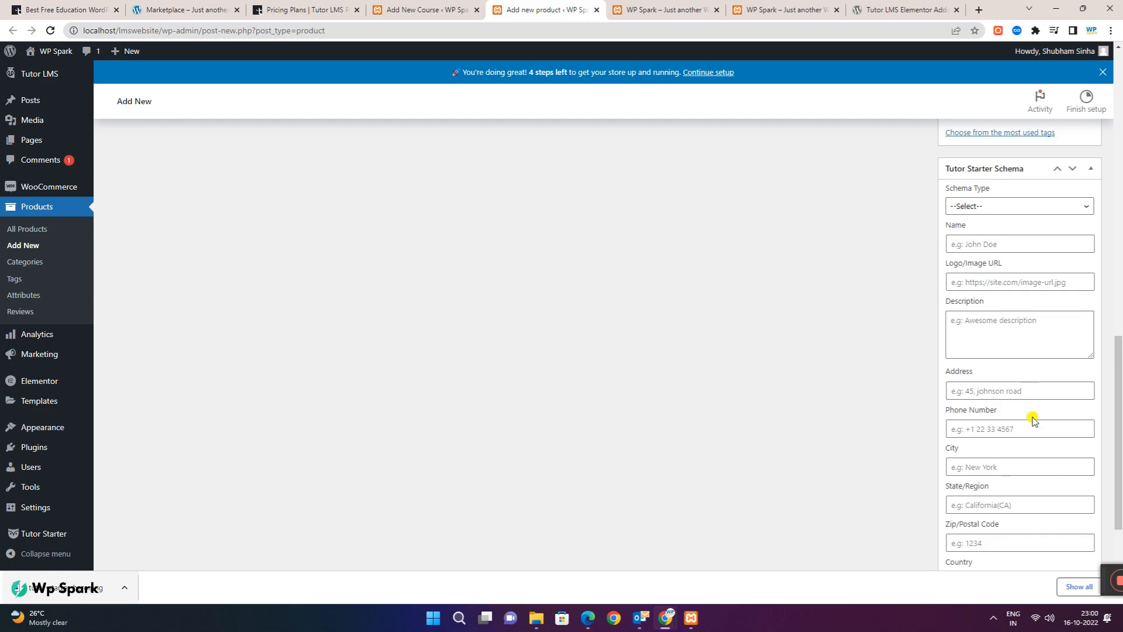
{"action": "scroll", "coordinate": [1031, 418], "scroll_direction": "down", "scroll_amount": 2}
{"action": "scroll", "coordinate": [1023, 481], "scroll_direction": "up", "scroll_amount": 3}
{"action": "scroll", "coordinate": [1008, 493], "scroll_direction": "down", "scroll_amount": 3}
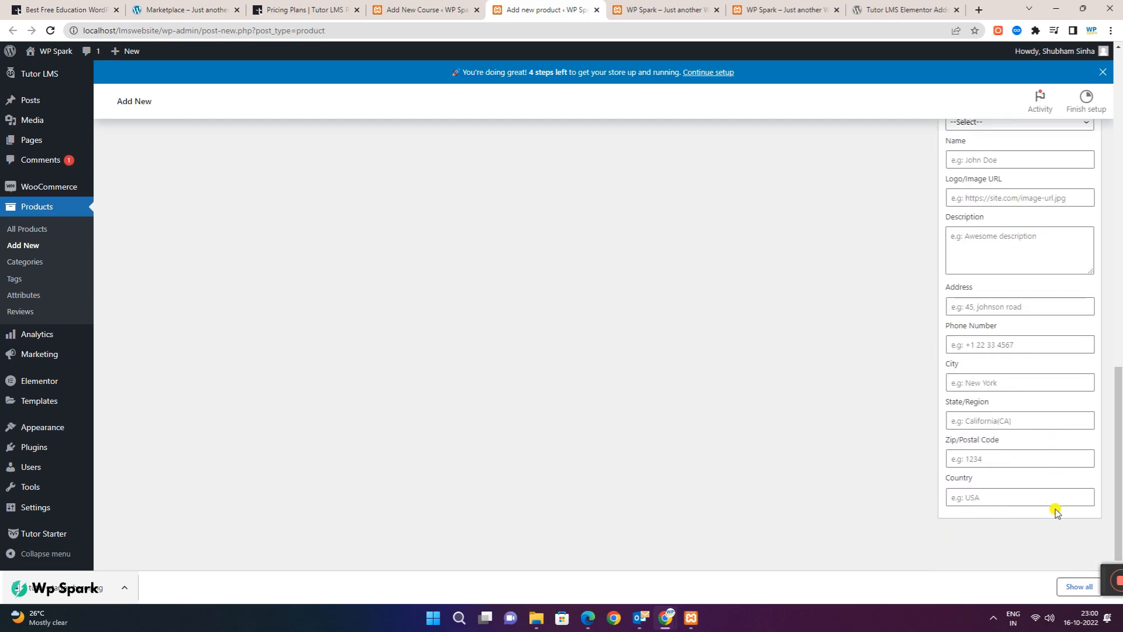
{"action": "scroll", "coordinate": [1038, 441], "scroll_direction": "up", "scroll_amount": 1}
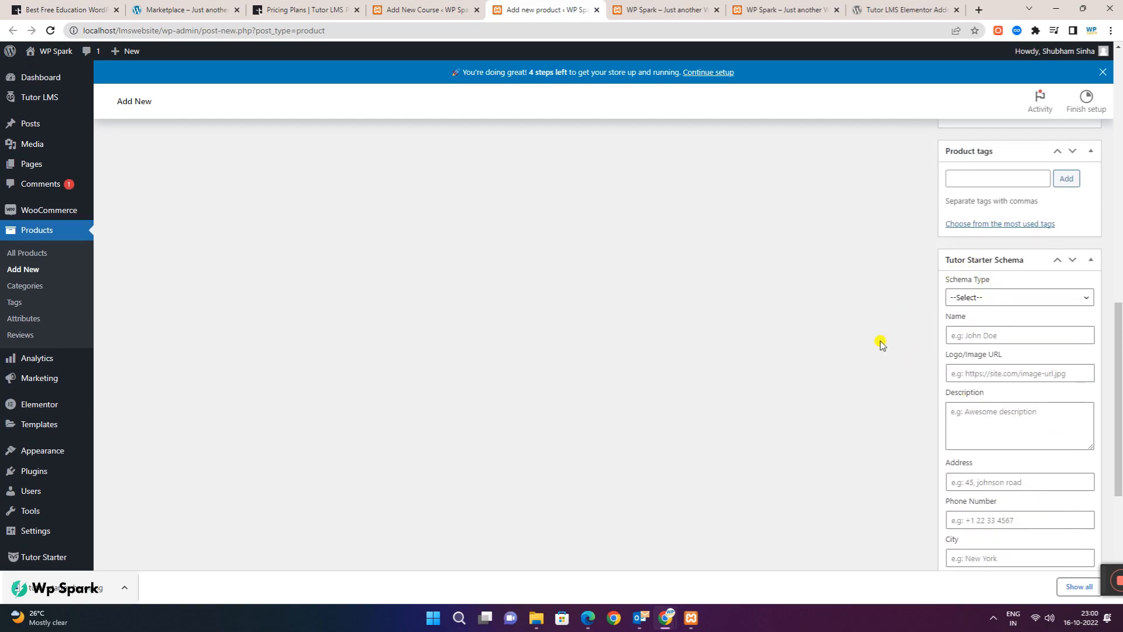
{"action": "scroll", "coordinate": [882, 343], "scroll_direction": "up", "scroll_amount": 15}
{"action": "left_click", "coordinate": [1077, 314]}
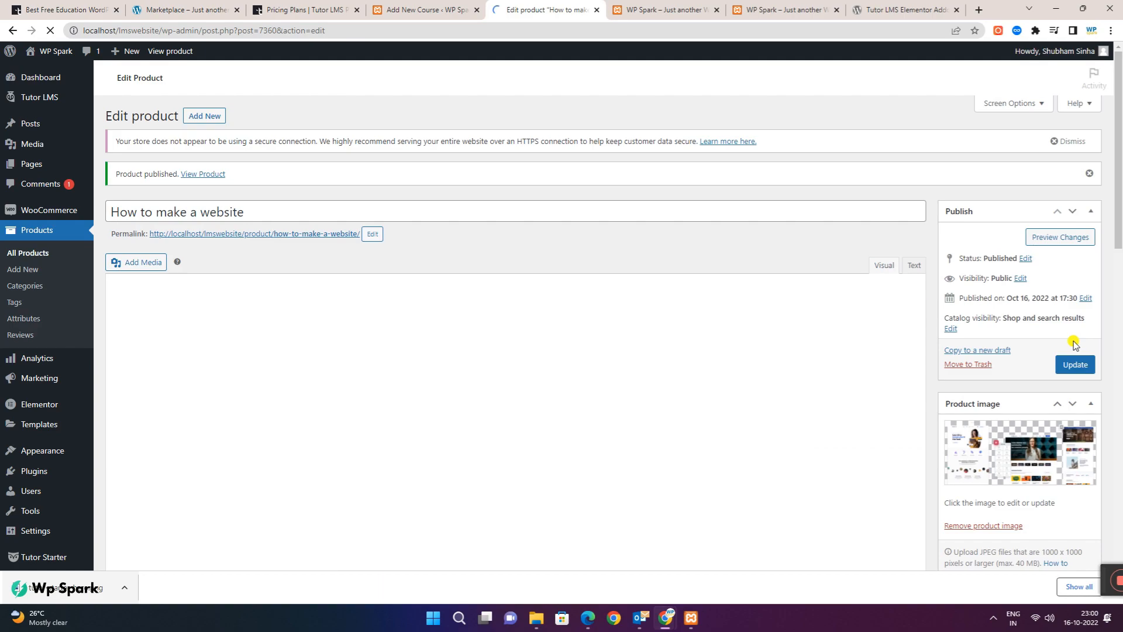
{"action": "left_click", "coordinate": [1070, 364]}
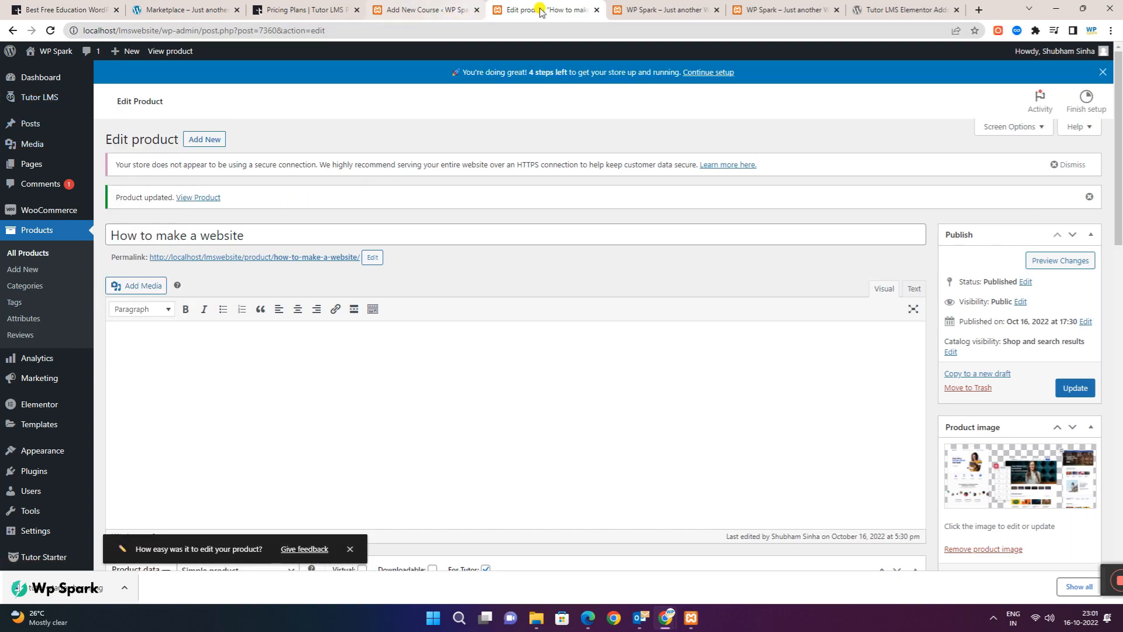
- Open the Tutor LMS course list in the product's tab and find the draft course "How to make a website"
{"action": "mouse_move", "coordinate": [57, 104]}
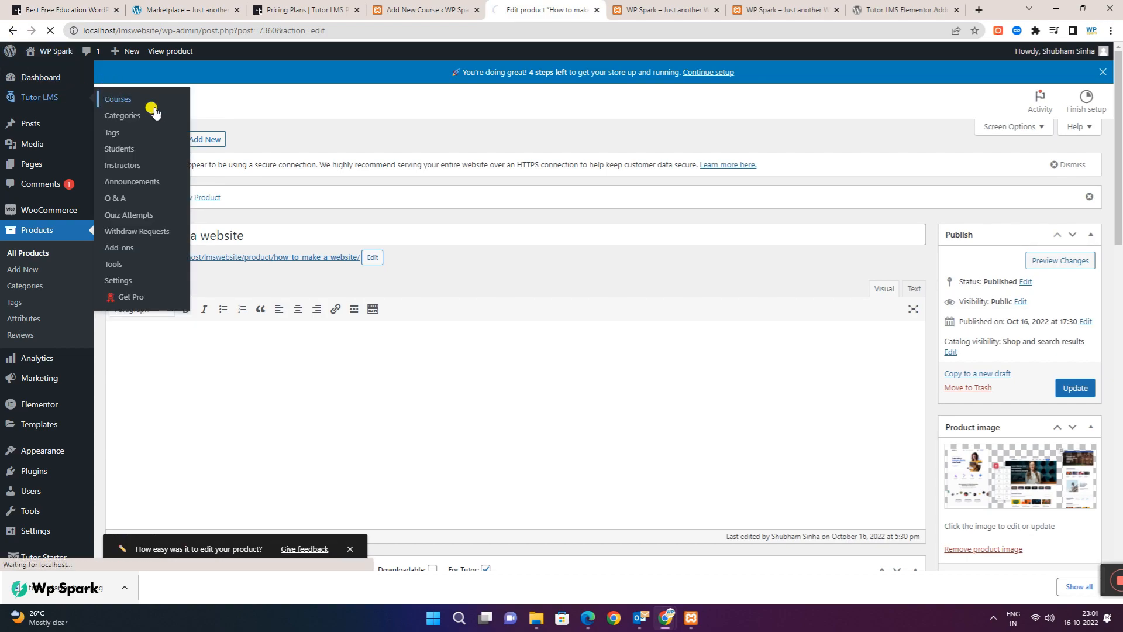
{"action": "left_click", "coordinate": [115, 100]}
{"action": "left_click", "coordinate": [667, 9]}
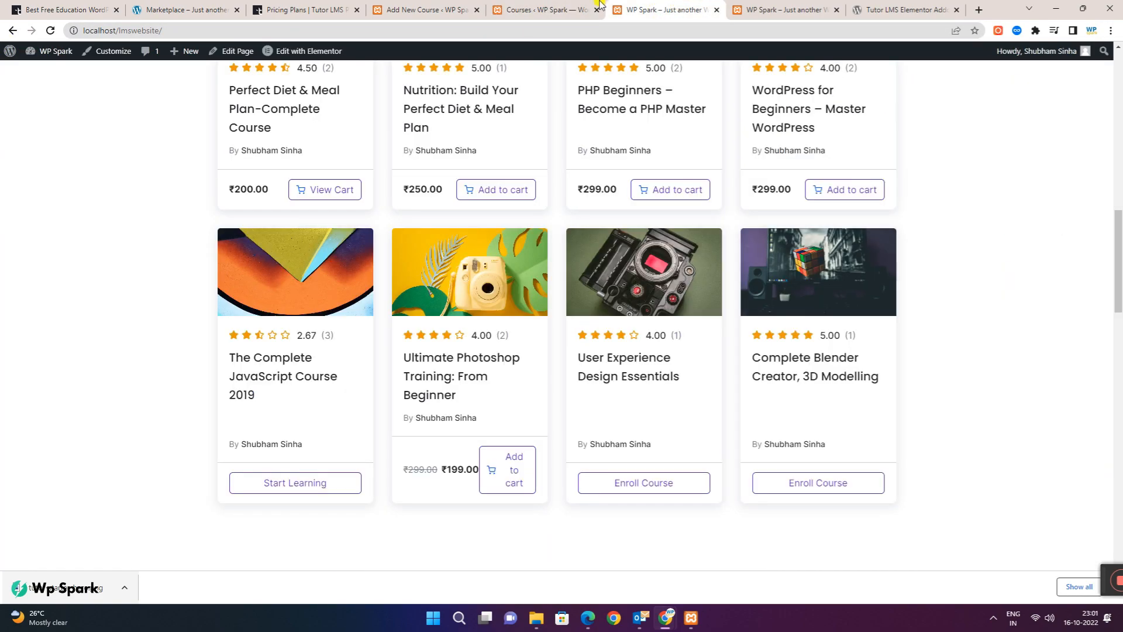
{"action": "left_click", "coordinate": [547, 9]}
{"action": "left_click", "coordinate": [446, 7]}
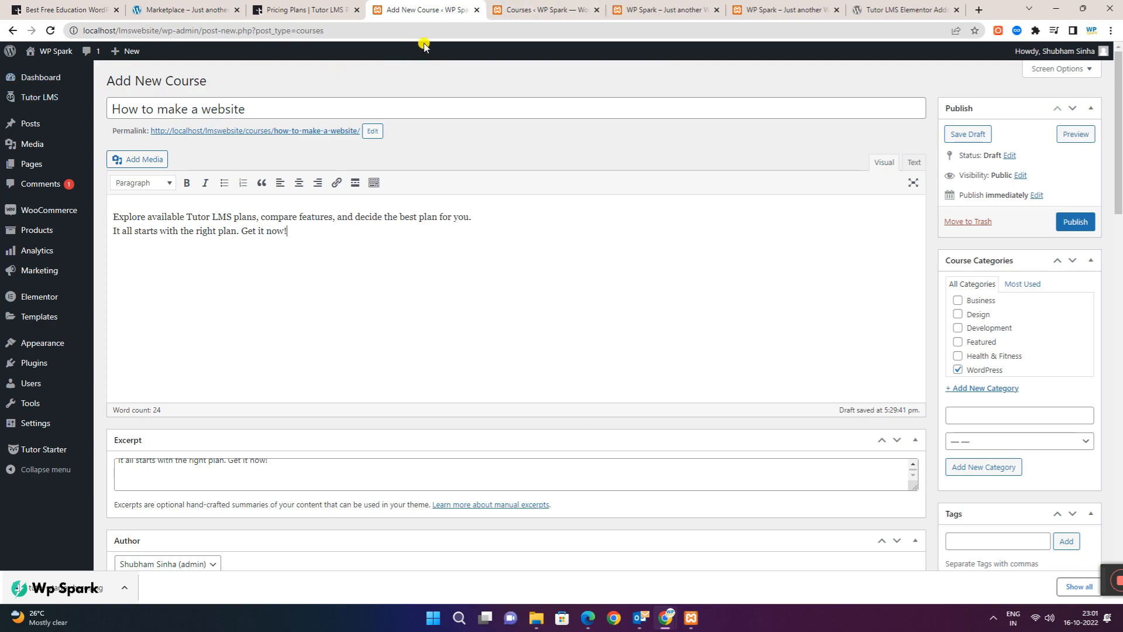
{"action": "left_click", "coordinate": [526, 17]}
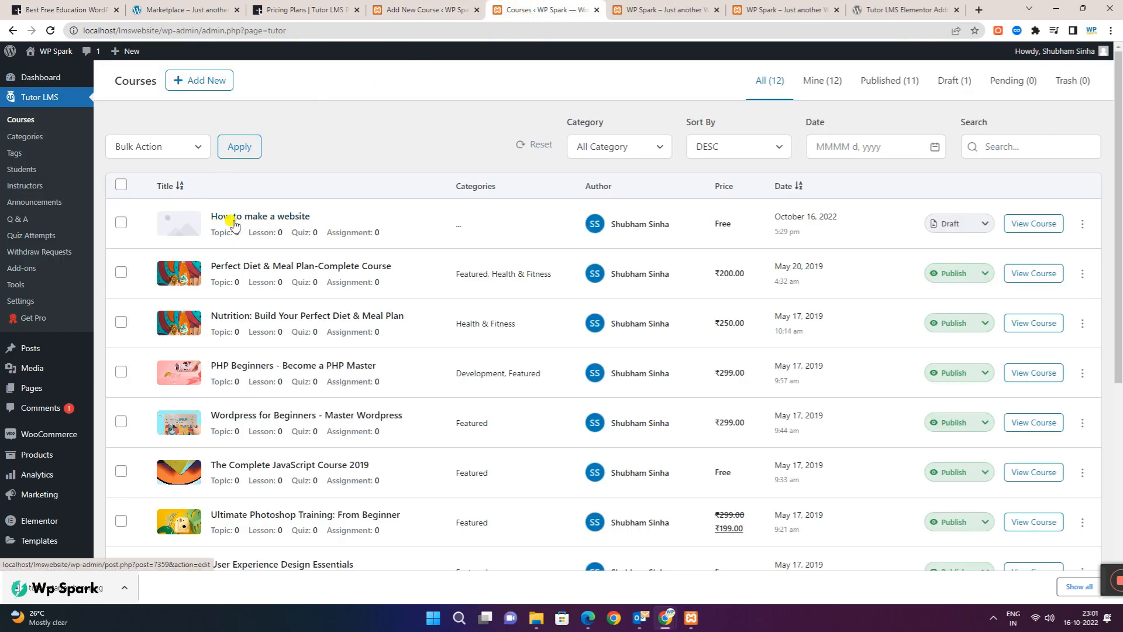
- Open the draft course "How to make a website", make it a paid course and link it to the "How to make a website" product
{"action": "left_click", "coordinate": [256, 218]}
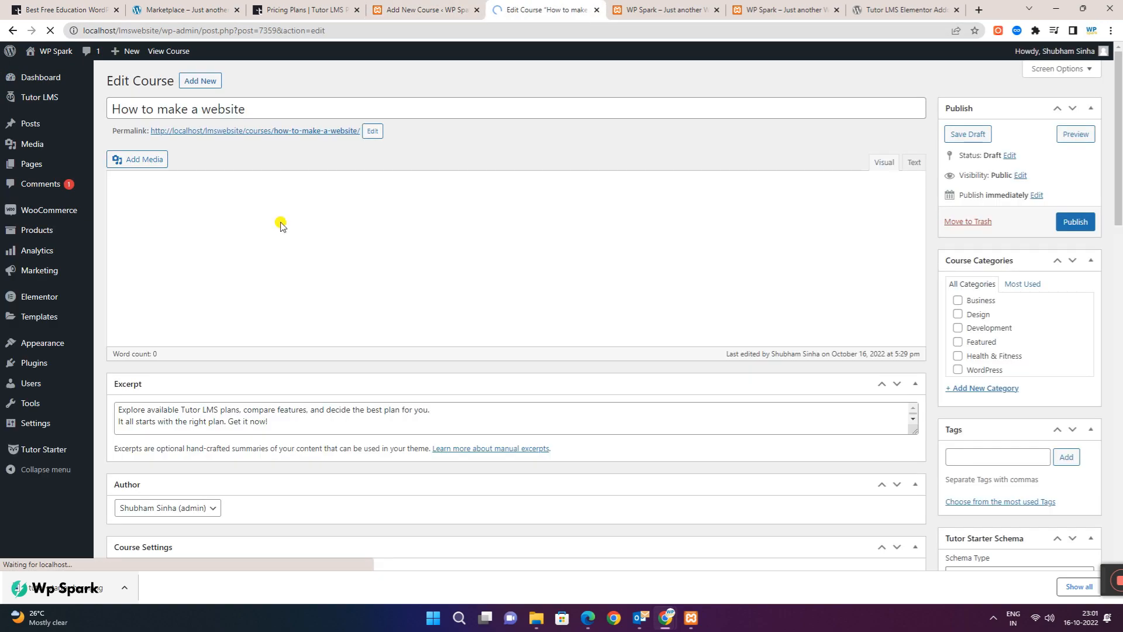
{"action": "scroll", "coordinate": [657, 321], "scroll_direction": "down", "scroll_amount": 1}
{"action": "scroll", "coordinate": [657, 321], "scroll_direction": "down", "scroll_amount": 2}
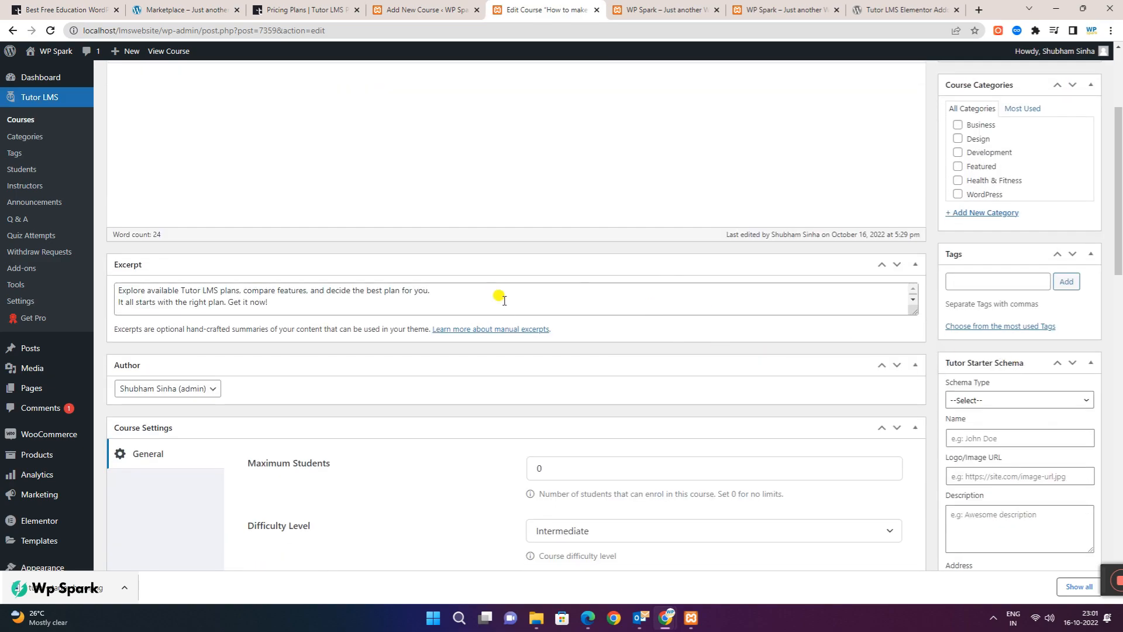
{"action": "scroll", "coordinate": [521, 326], "scroll_direction": "down", "scroll_amount": 3}
{"action": "scroll", "coordinate": [480, 324], "scroll_direction": "down", "scroll_amount": 3}
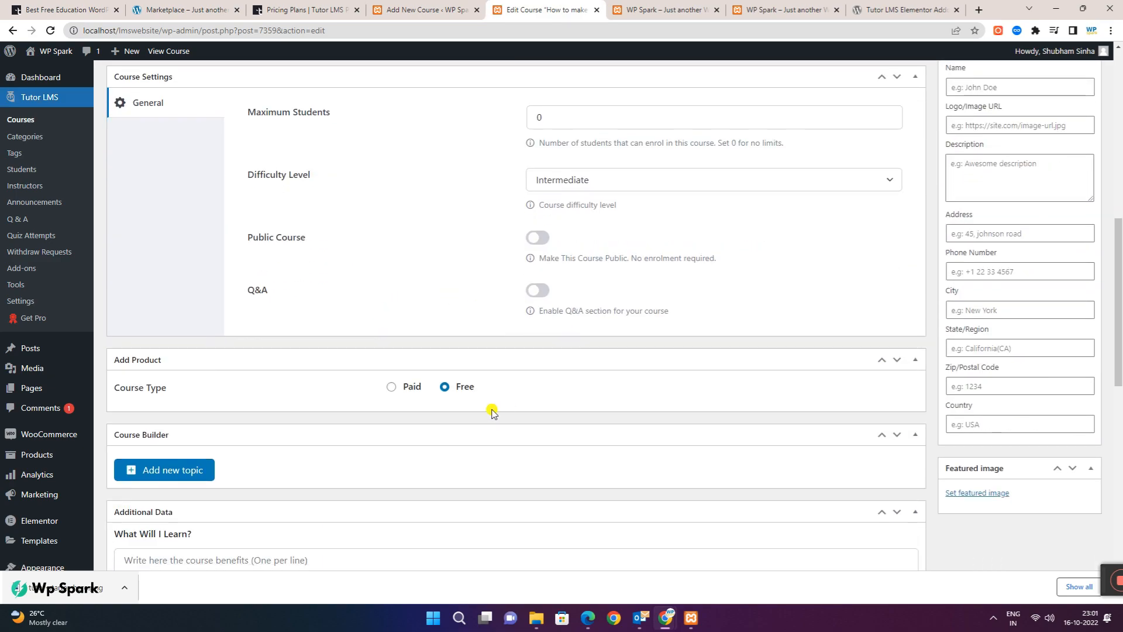
{"action": "left_click", "coordinate": [392, 387]}
{"action": "scroll", "coordinate": [587, 391], "scroll_direction": "down", "scroll_amount": 2}
{"action": "left_click", "coordinate": [505, 303]}
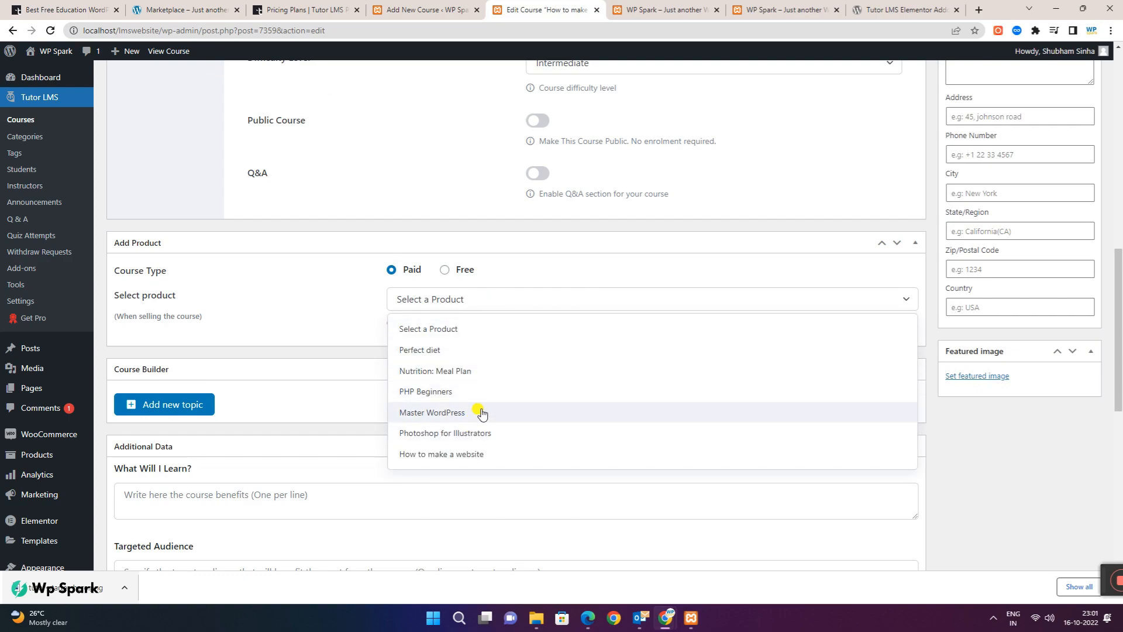
{"action": "left_click", "coordinate": [465, 454]}
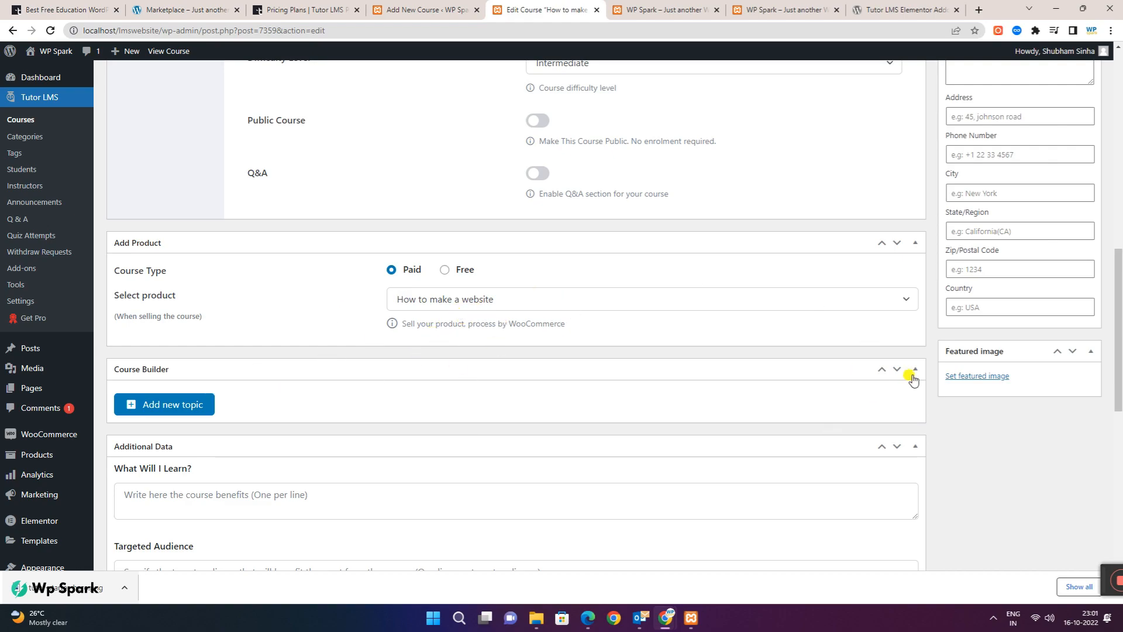
- Set tutor-starter-hero.png from the media library as the course's featured image
{"action": "left_click", "coordinate": [977, 376]}
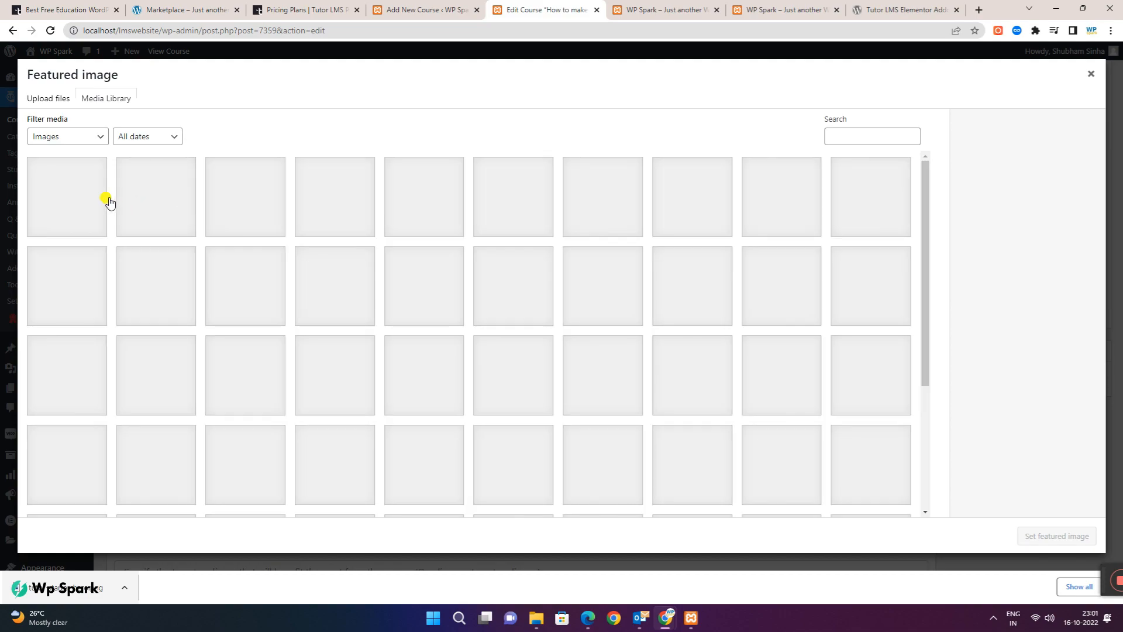
{"action": "left_click", "coordinate": [93, 199]}
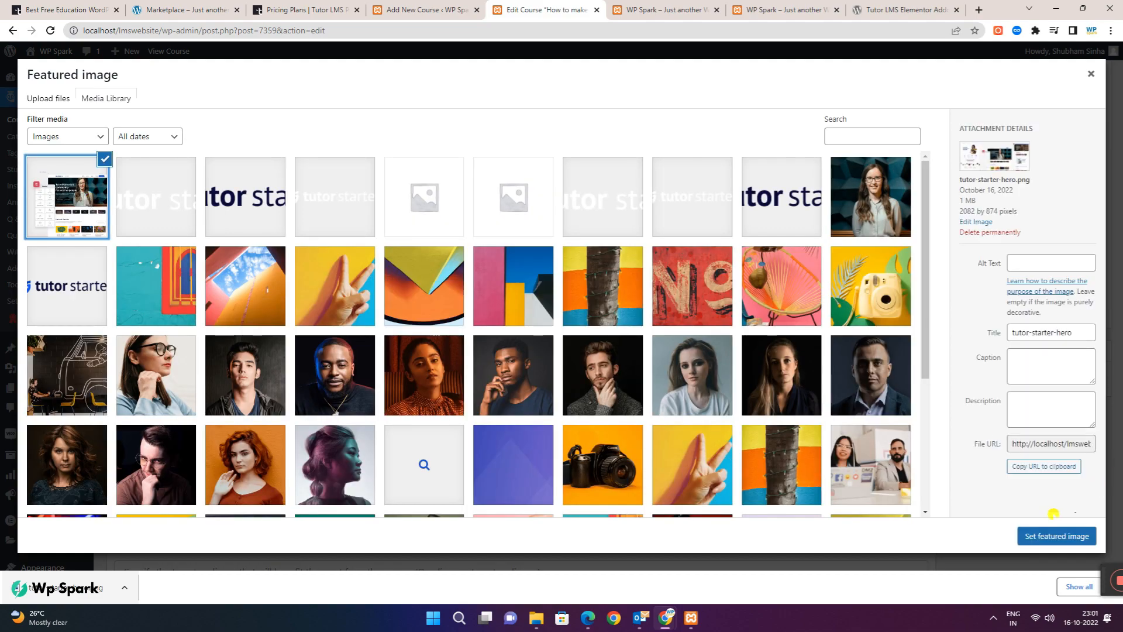
{"action": "left_click", "coordinate": [1080, 534]}
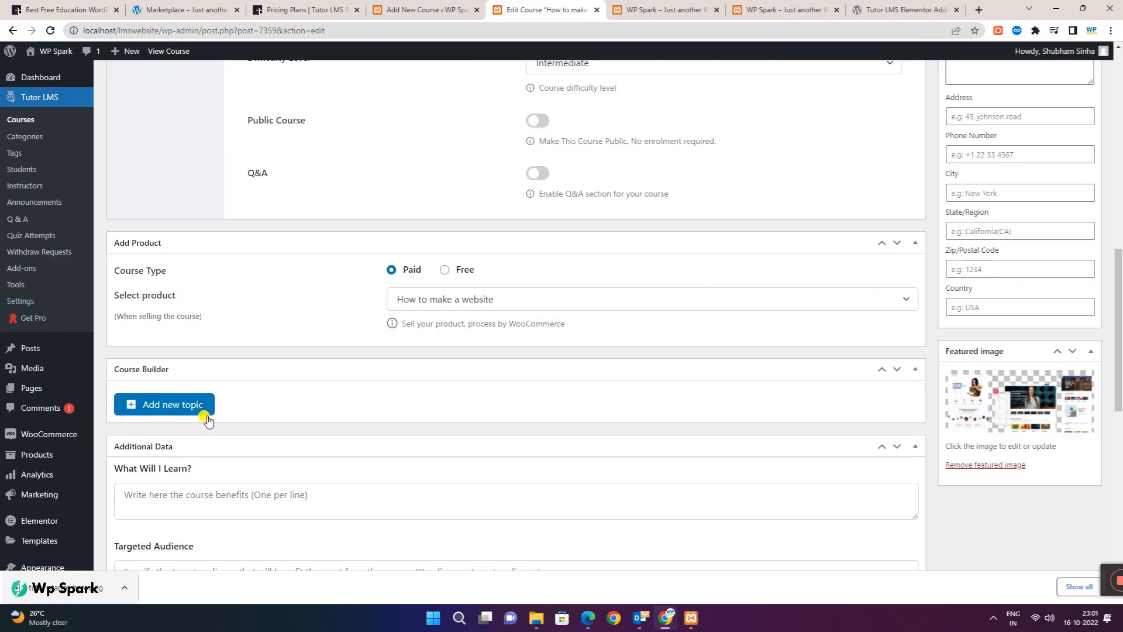
- Add a topic named "Introduction" to the course curriculum, leaving its summary empty
{"action": "left_click", "coordinate": [176, 411]}
{"action": "left_click", "coordinate": [475, 242]}
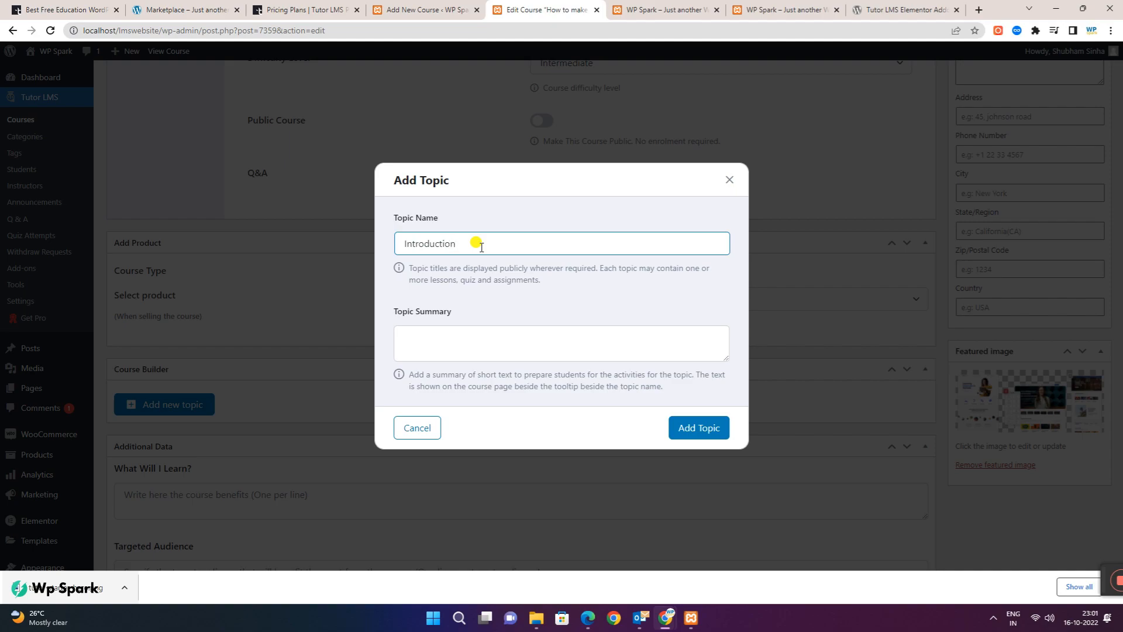
{"action": "left_click", "coordinate": [505, 351]}
{"action": "left_click", "coordinate": [678, 427]}
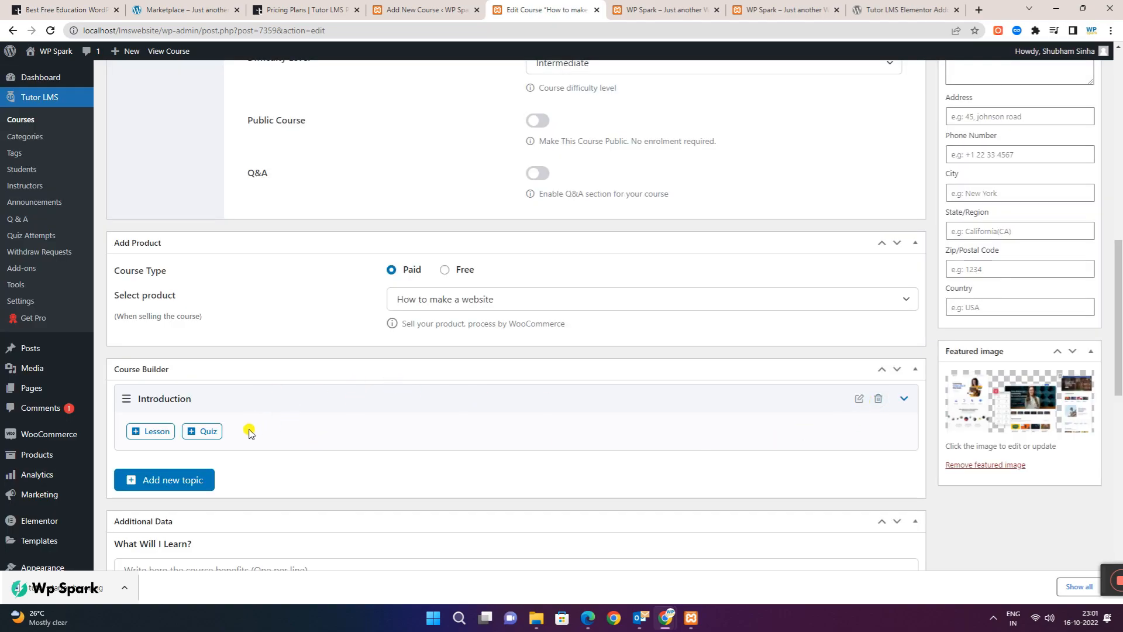
{"action": "left_click", "coordinate": [150, 431]}
- Add a second course topic named "How to make a wordpress website" without a summary
{"action": "left_click", "coordinate": [161, 483]}
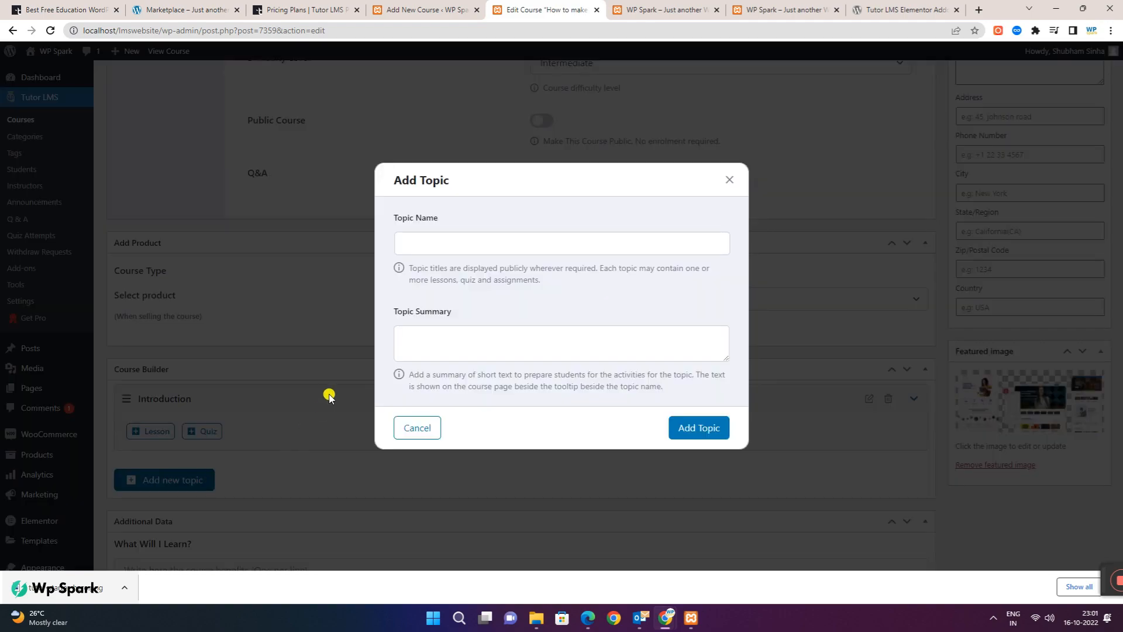
{"action": "left_click", "coordinate": [482, 244]}
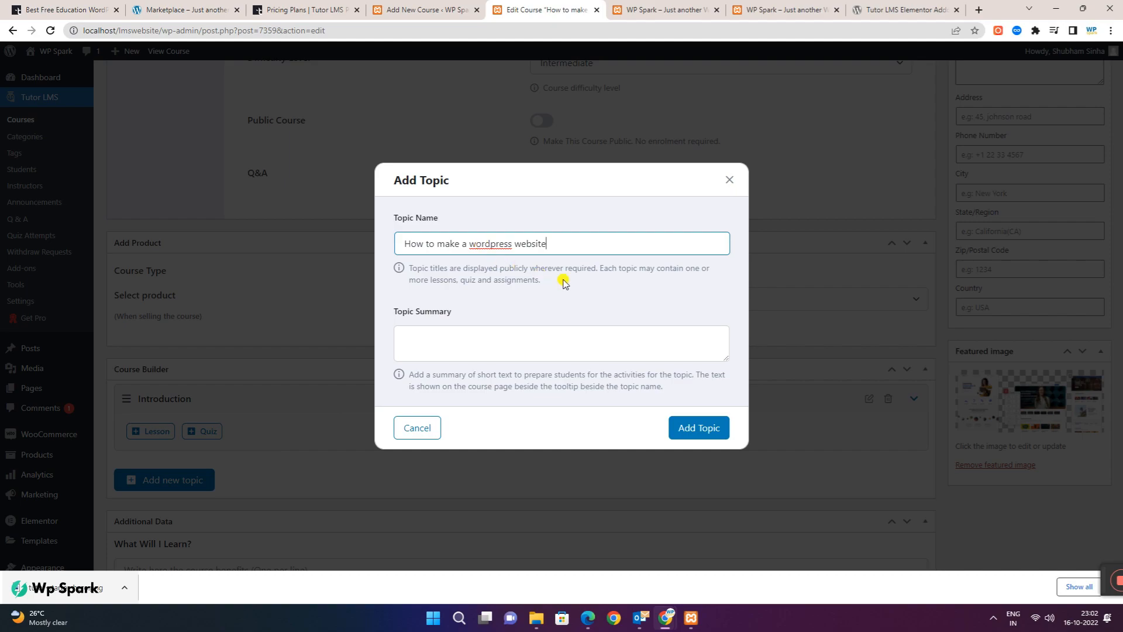
{"action": "left_click", "coordinate": [674, 426]}
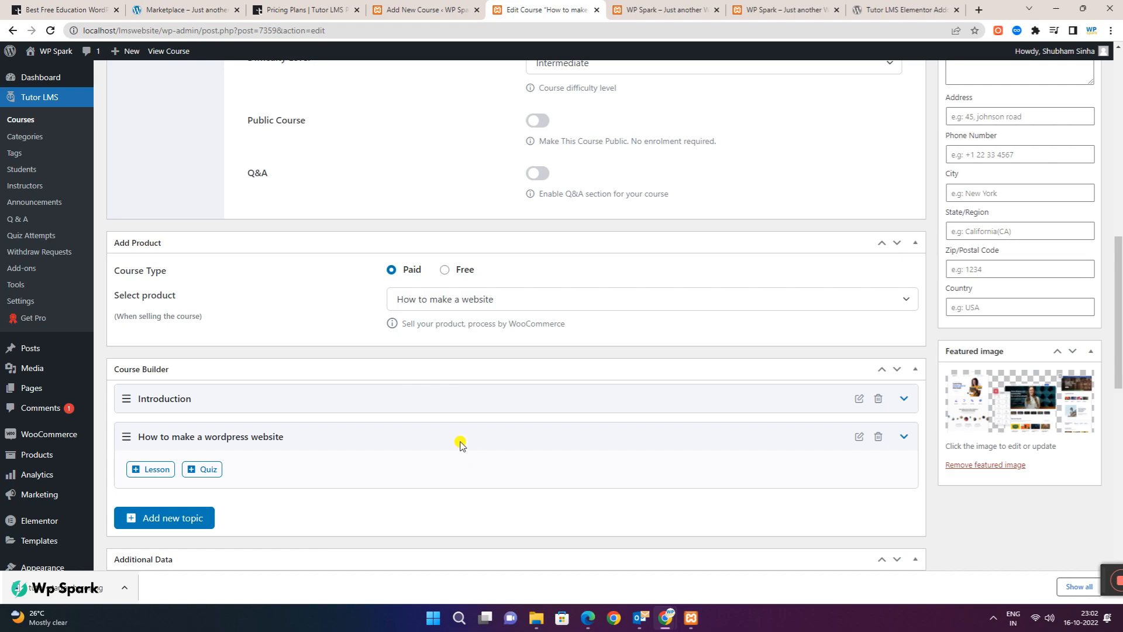
- Create a quiz titled "What is wordpress" under the Introduction topic and save its info to continue to the questions
{"action": "left_click", "coordinate": [254, 396]}
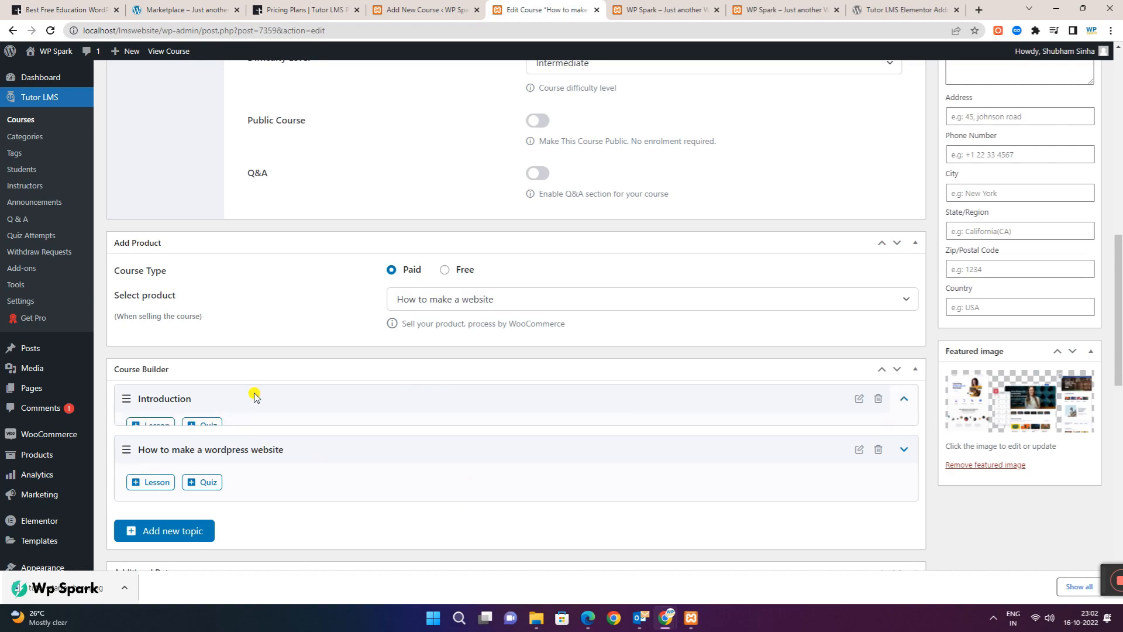
{"action": "left_click", "coordinate": [191, 433]}
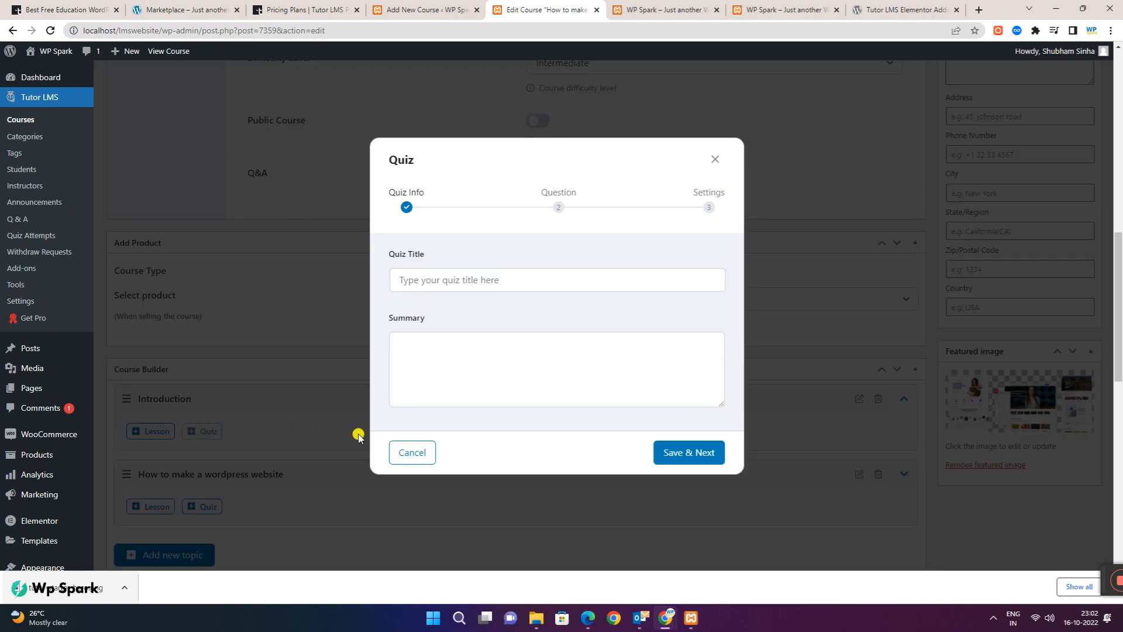
{"action": "left_click", "coordinate": [411, 452]}
{"action": "left_click", "coordinate": [202, 431]}
{"action": "left_click", "coordinate": [513, 284]}
{"action": "type", "text": "What is wordpress"}
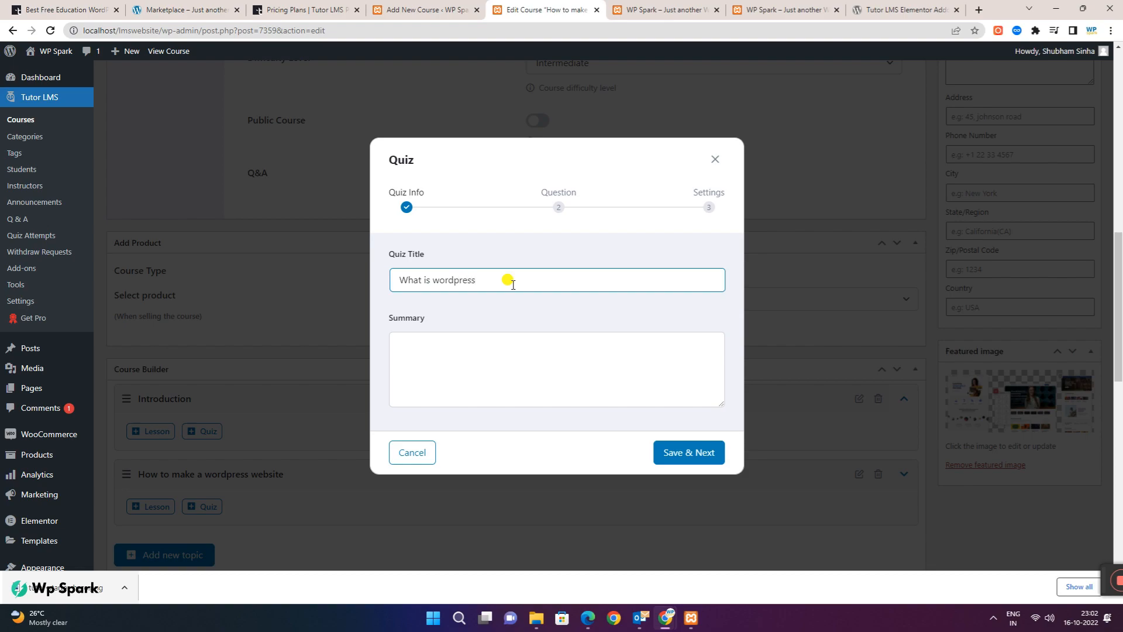
{"action": "left_click", "coordinate": [697, 454]}
- Start a new question in the "What is wordpress" quiz, look through its fields and open the choice of question types
{"action": "left_click", "coordinate": [451, 323]}
{"action": "left_click", "coordinate": [448, 322]}
{"action": "left_click", "coordinate": [481, 237]}
{"action": "mouse_move", "coordinate": [501, 233]}
{"action": "left_mouse_down"}
{"action": "mouse_move", "coordinate": [412, 232]}
{"action": "mouse_move", "coordinate": [494, 233]}
{"action": "left_mouse_up"}
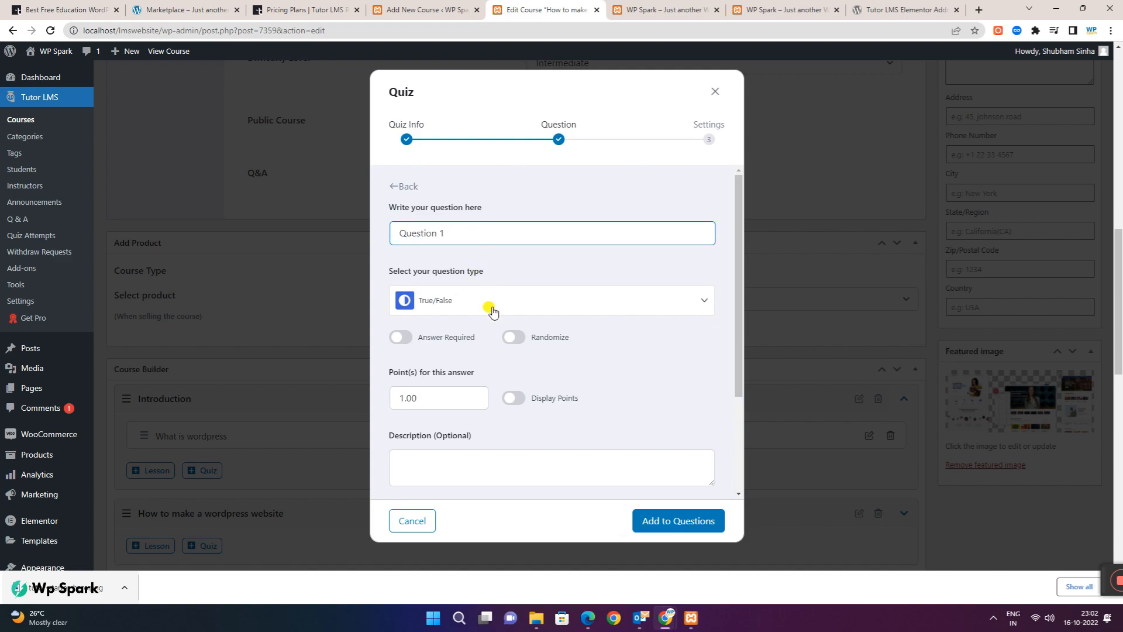
{"action": "scroll", "coordinate": [562, 319], "scroll_direction": "down", "scroll_amount": 3}
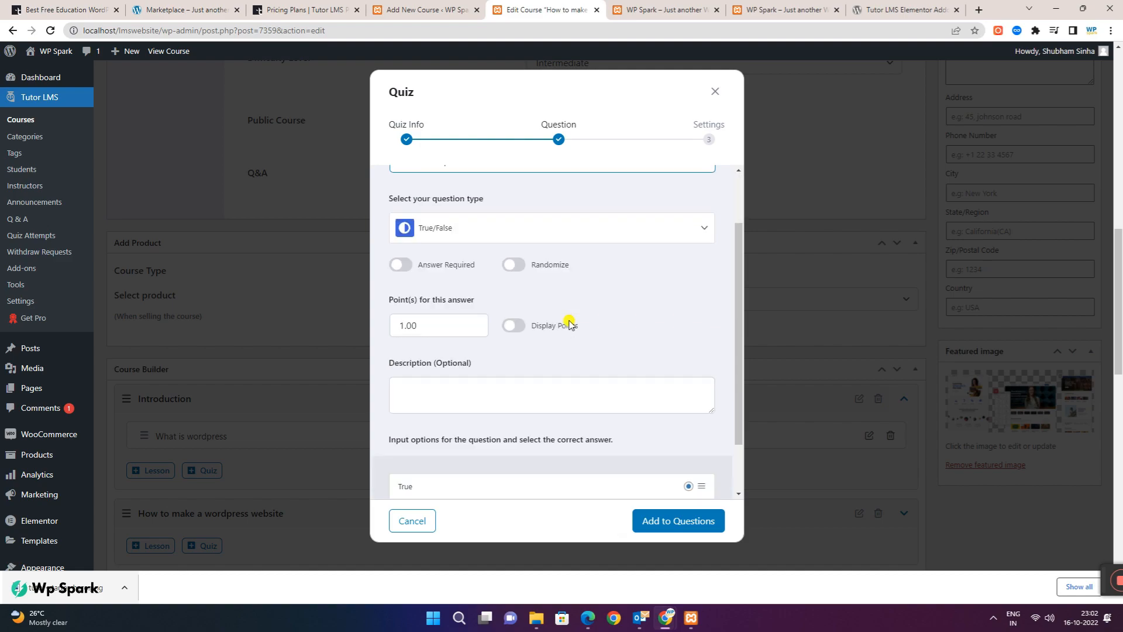
{"action": "left_click", "coordinate": [544, 311]}
{"action": "scroll", "coordinate": [544, 311], "scroll_direction": "up", "scroll_amount": 3}
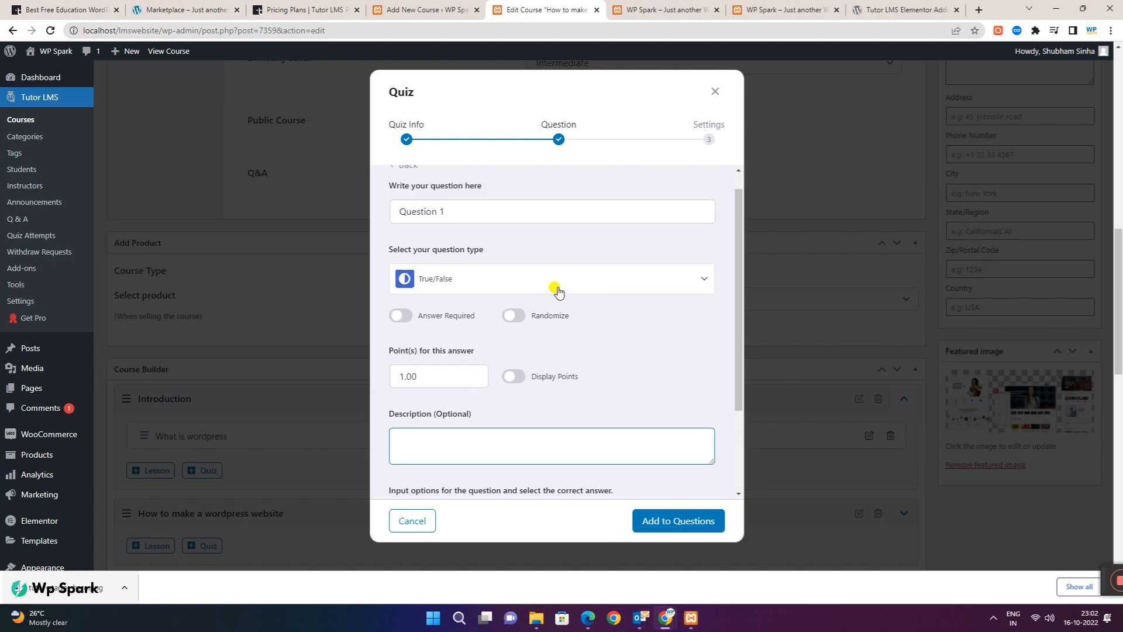
{"action": "left_click", "coordinate": [504, 284]}
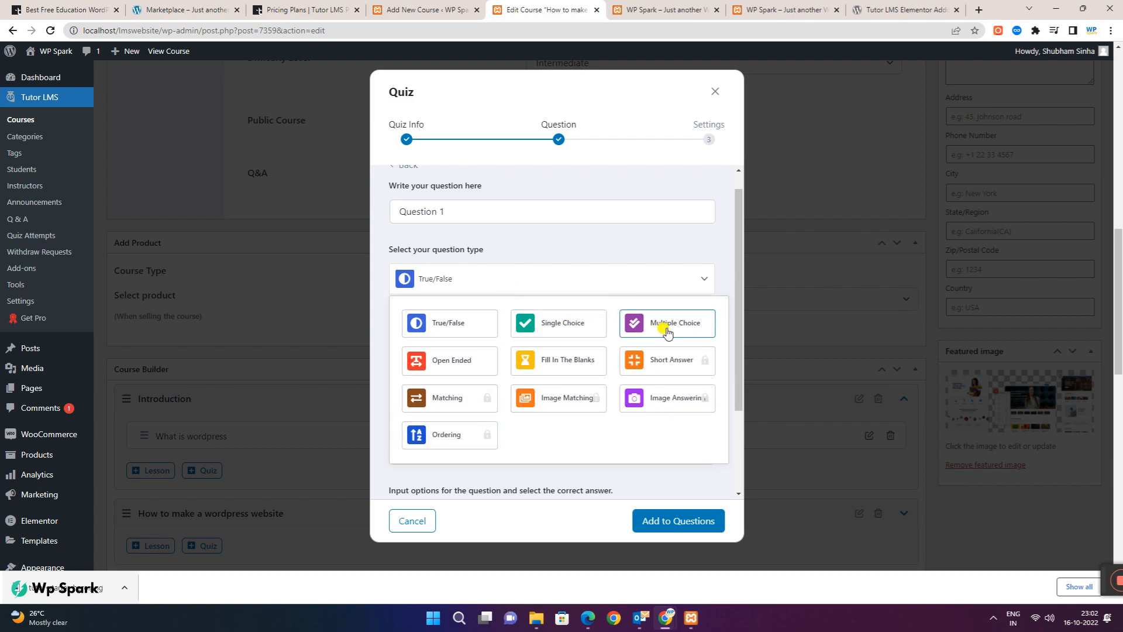
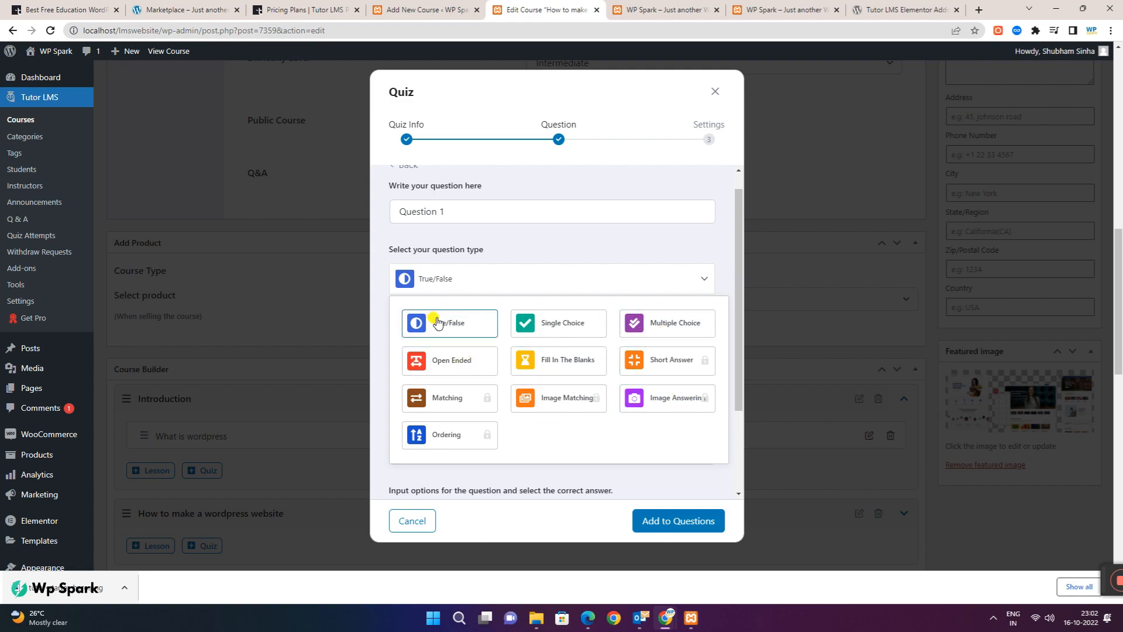
- Make the new quiz question a True/False type with Answer Required and Randomize enabled
{"action": "left_click", "coordinate": [462, 323]}
{"action": "scroll", "coordinate": [549, 346], "scroll_direction": "down", "scroll_amount": 3}
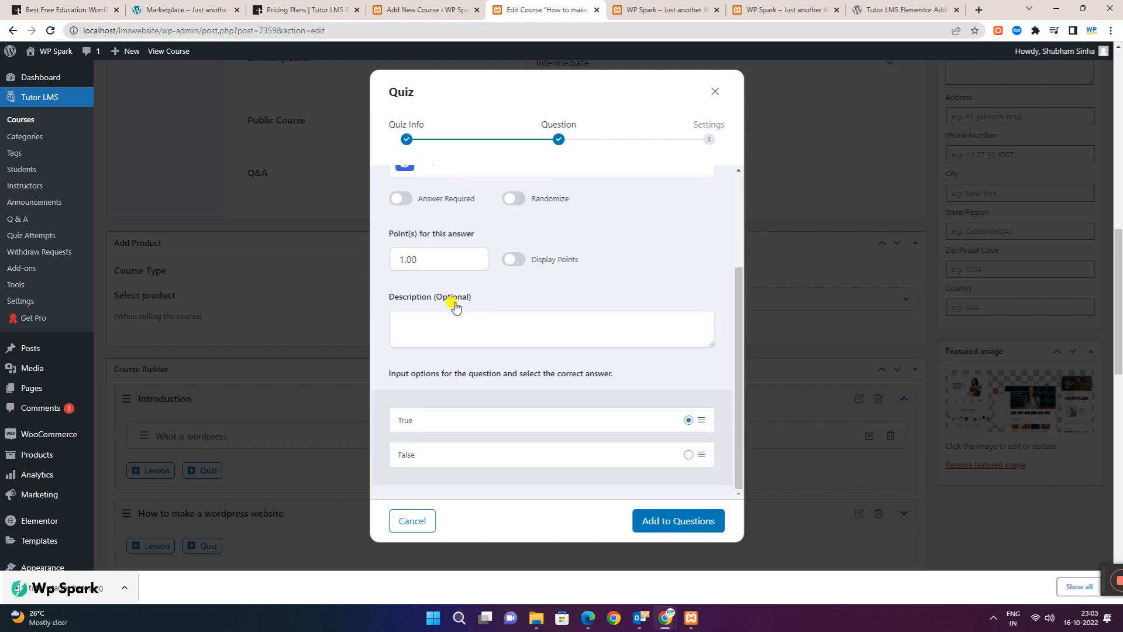
{"action": "scroll", "coordinate": [455, 306], "scroll_direction": "up", "scroll_amount": 2}
{"action": "left_click", "coordinate": [402, 316]}
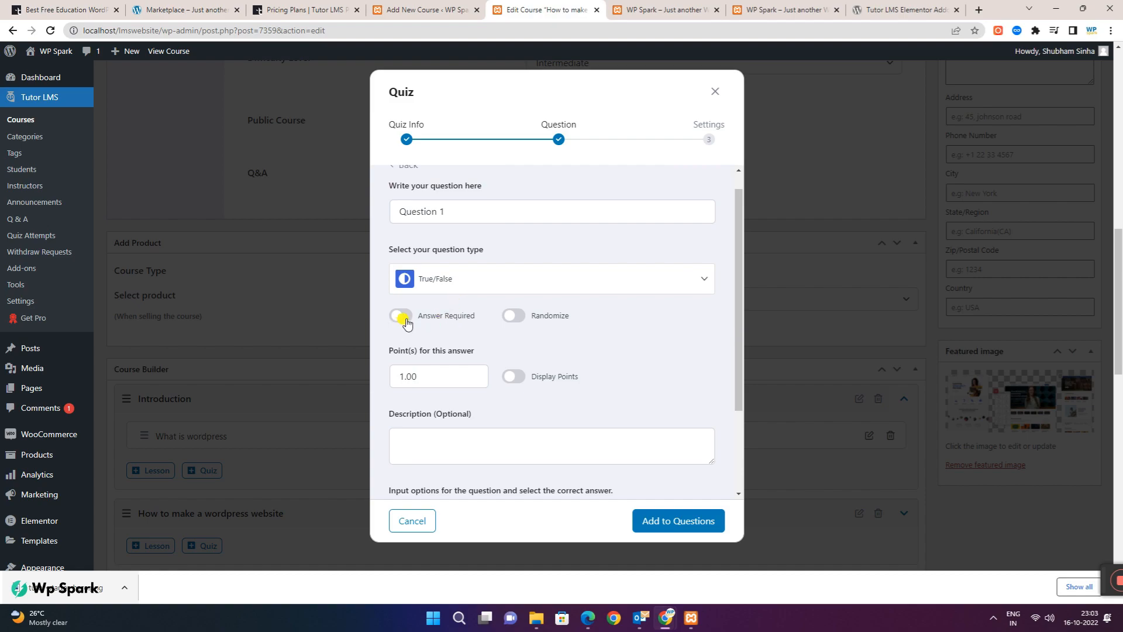
{"action": "left_click", "coordinate": [519, 319]}
{"action": "left_click_drag", "start_coordinate": [579, 319], "coordinate": [530, 316]}
- Fill the question's optional description with "How to make a website"
{"action": "scroll", "coordinate": [585, 348], "scroll_direction": "down", "scroll_amount": 1}
{"action": "scroll", "coordinate": [585, 347], "scroll_direction": "down", "scroll_amount": 2}
{"action": "left_click", "coordinate": [483, 327]}
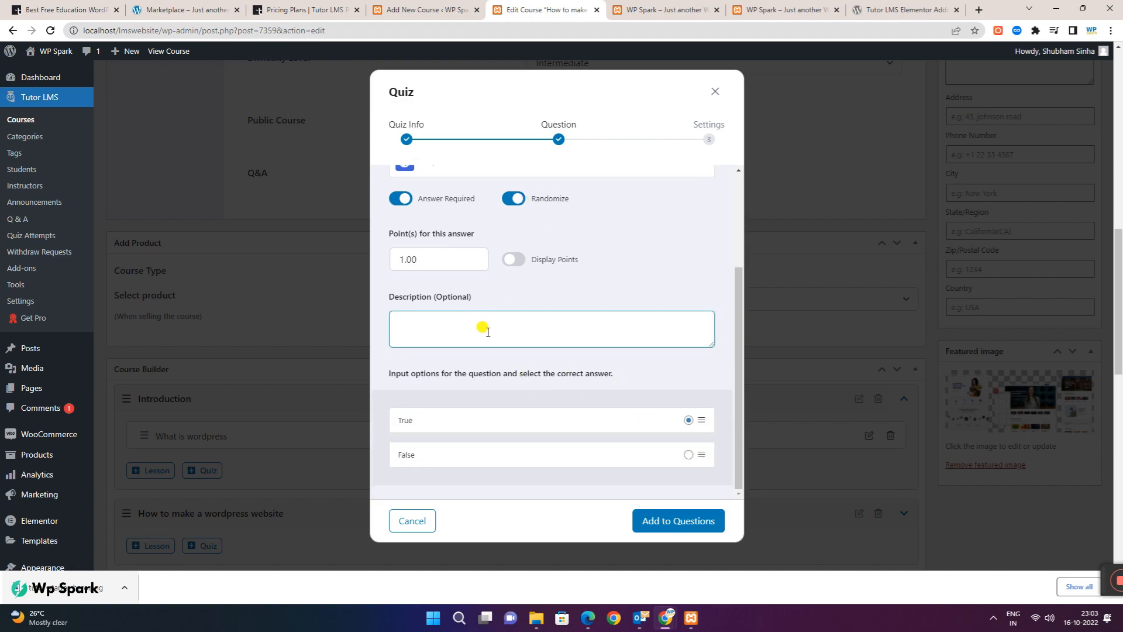
{"action": "scroll", "coordinate": [488, 331], "scroll_direction": "up", "scroll_amount": 6}
{"action": "scroll", "coordinate": [582, 306], "scroll_direction": "up", "scroll_amount": 2}
{"action": "scroll", "coordinate": [516, 416], "scroll_direction": "down", "scroll_amount": 3}
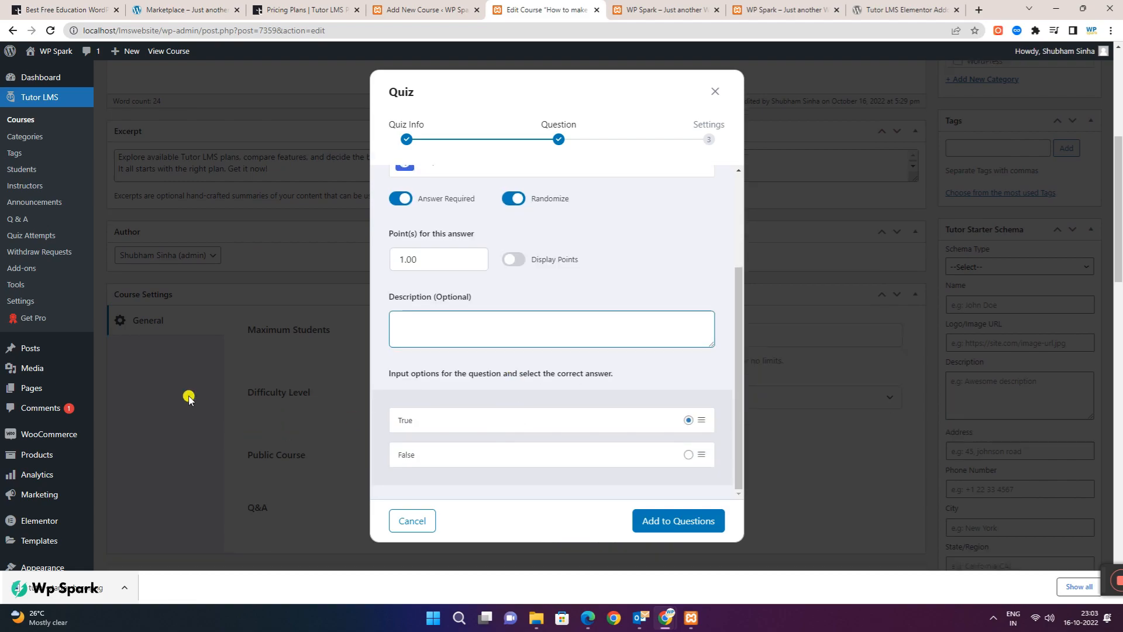
{"action": "scroll", "coordinate": [189, 397], "scroll_direction": "down", "scroll_amount": 4}
{"action": "right_click", "coordinate": [469, 321]}
{"action": "left_click", "coordinate": [511, 420]}
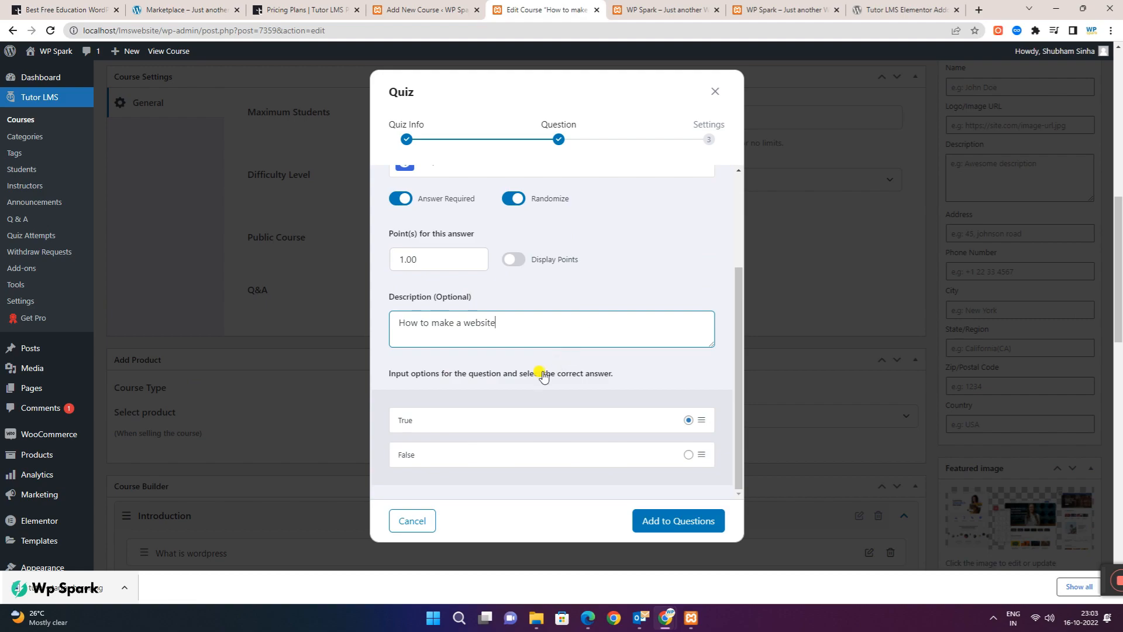
{"action": "left_click_drag", "start_coordinate": [497, 323], "coordinate": [386, 321]}
{"action": "scroll", "coordinate": [624, 438], "scroll_direction": "up", "scroll_amount": 3}
{"action": "scroll", "coordinate": [624, 440], "scroll_direction": "down", "scroll_amount": 3}
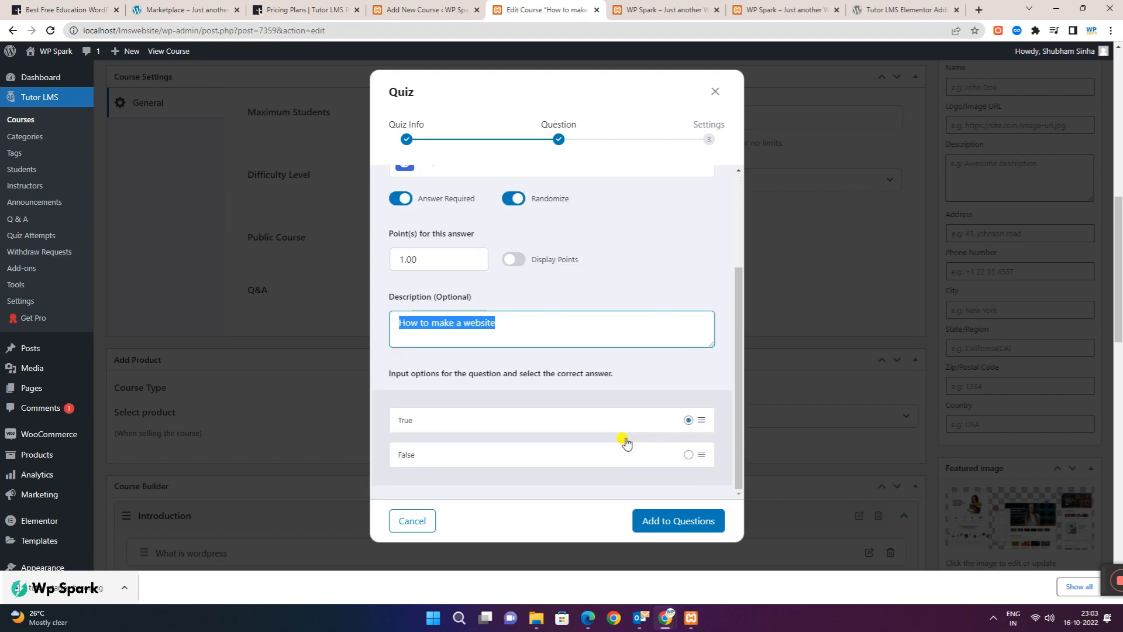
{"action": "scroll", "coordinate": [452, 381], "scroll_direction": "up", "scroll_amount": 5}
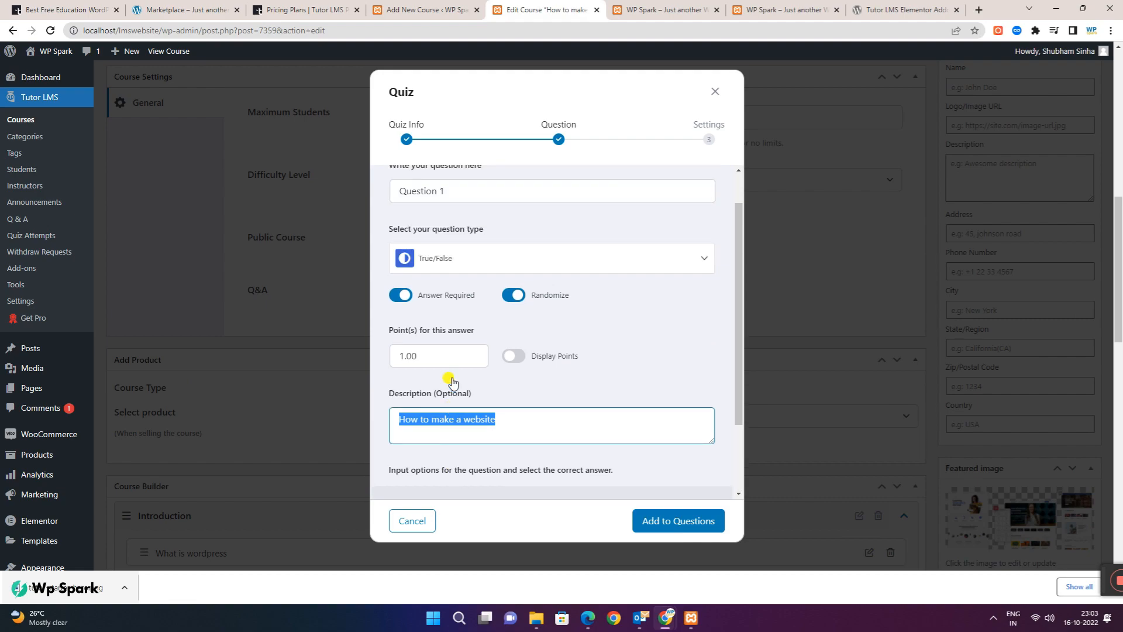
{"action": "scroll", "coordinate": [523, 411], "scroll_direction": "down", "scroll_amount": 3}
{"action": "scroll", "coordinate": [522, 412], "scroll_direction": "up", "scroll_amount": 5}
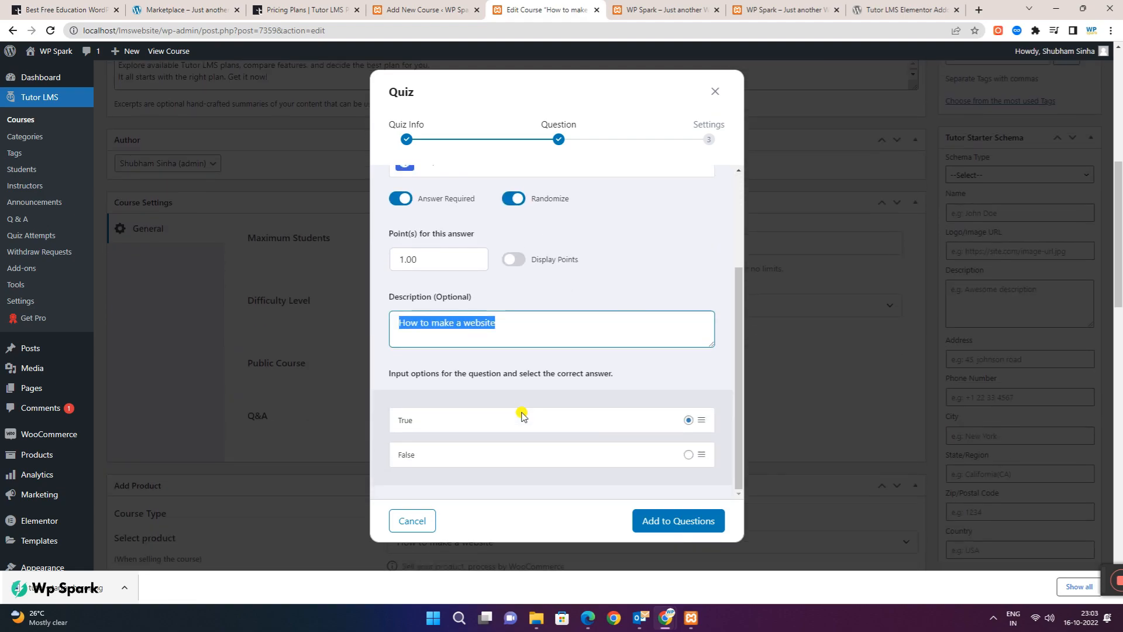
{"action": "scroll", "coordinate": [529, 413], "scroll_direction": "down", "scroll_amount": 3}
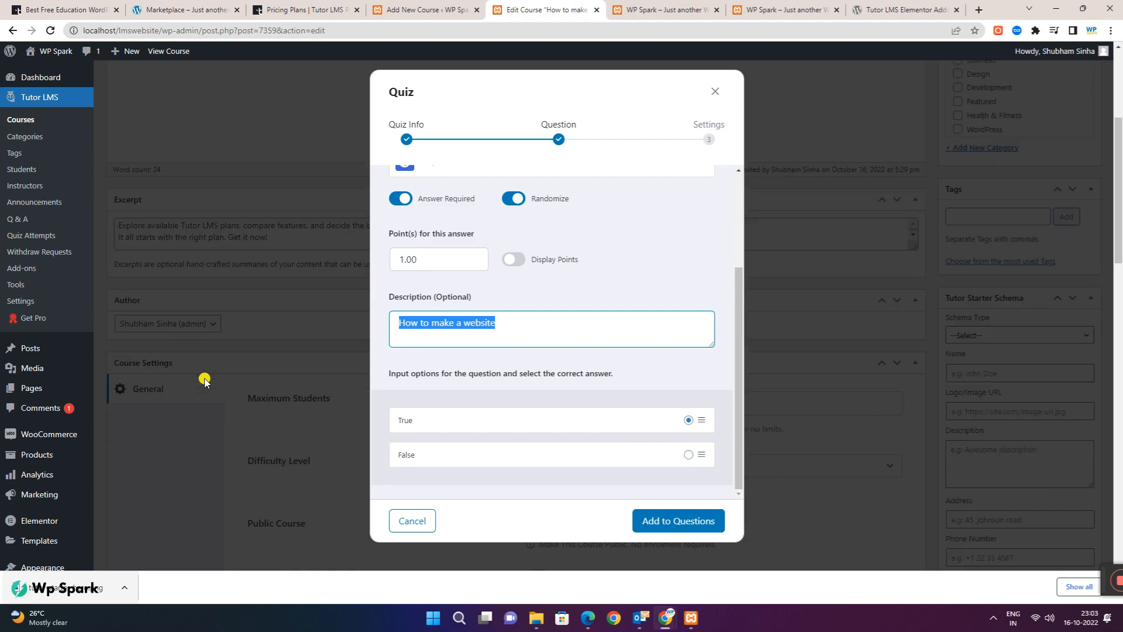
- Replace the default question text with "How to make a website"
{"action": "left_click", "coordinate": [556, 323]}
{"action": "left_click_drag", "start_coordinate": [507, 326], "coordinate": [389, 318]}
{"action": "key", "text": "ctrl+c"}
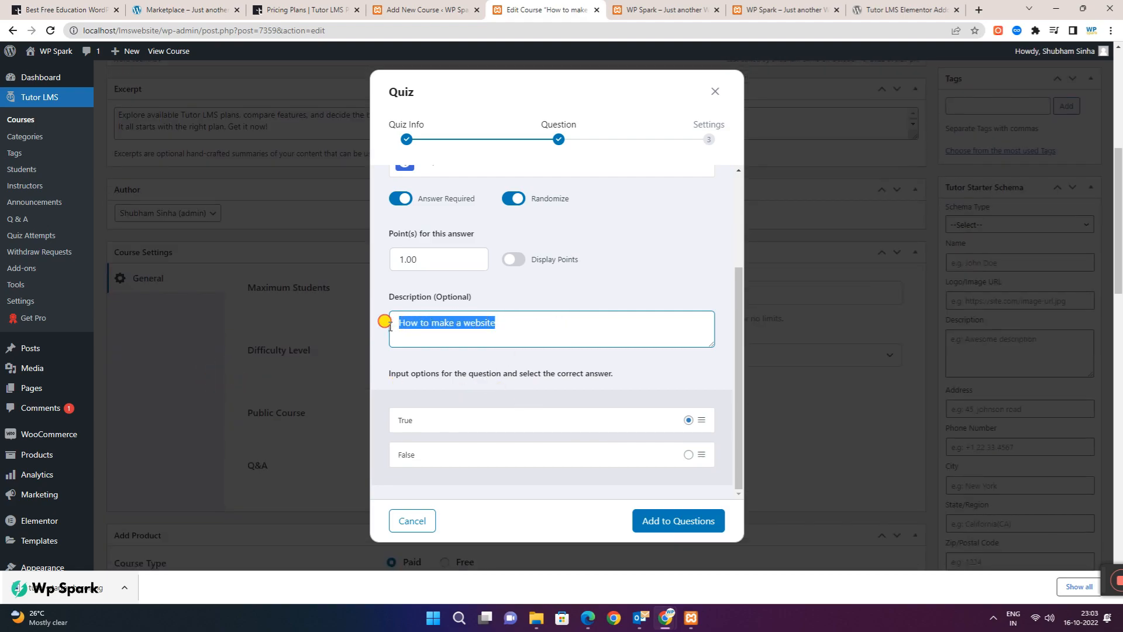
{"action": "scroll", "coordinate": [520, 304], "scroll_direction": "up", "scroll_amount": 3}
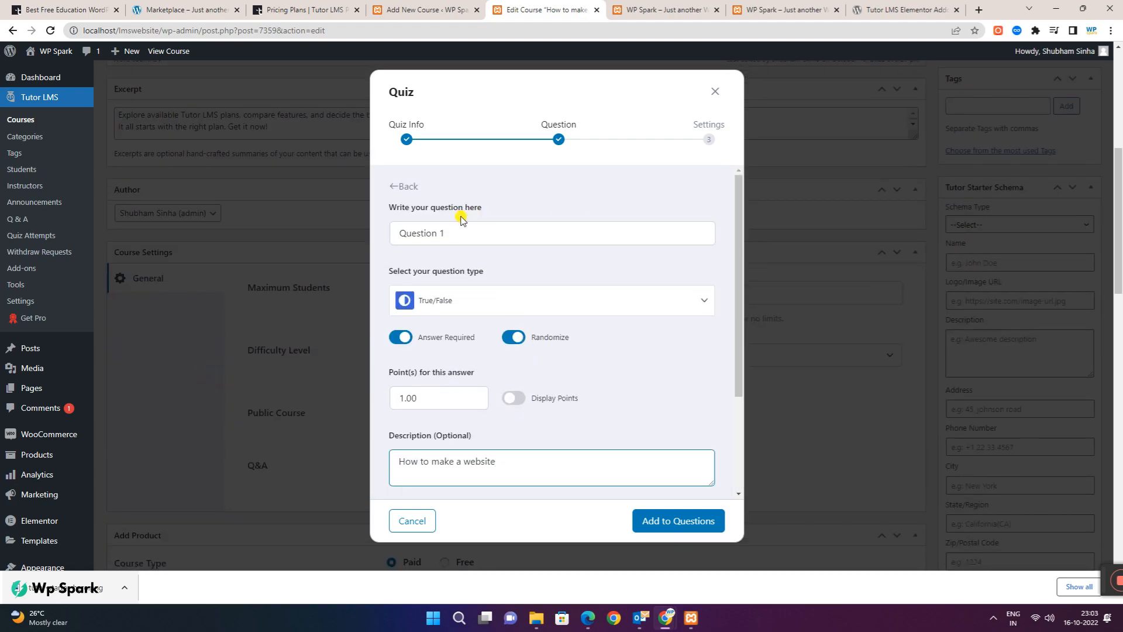
{"action": "left_click_drag", "start_coordinate": [452, 233], "coordinate": [379, 232]}
{"action": "right_click", "coordinate": [448, 238]}
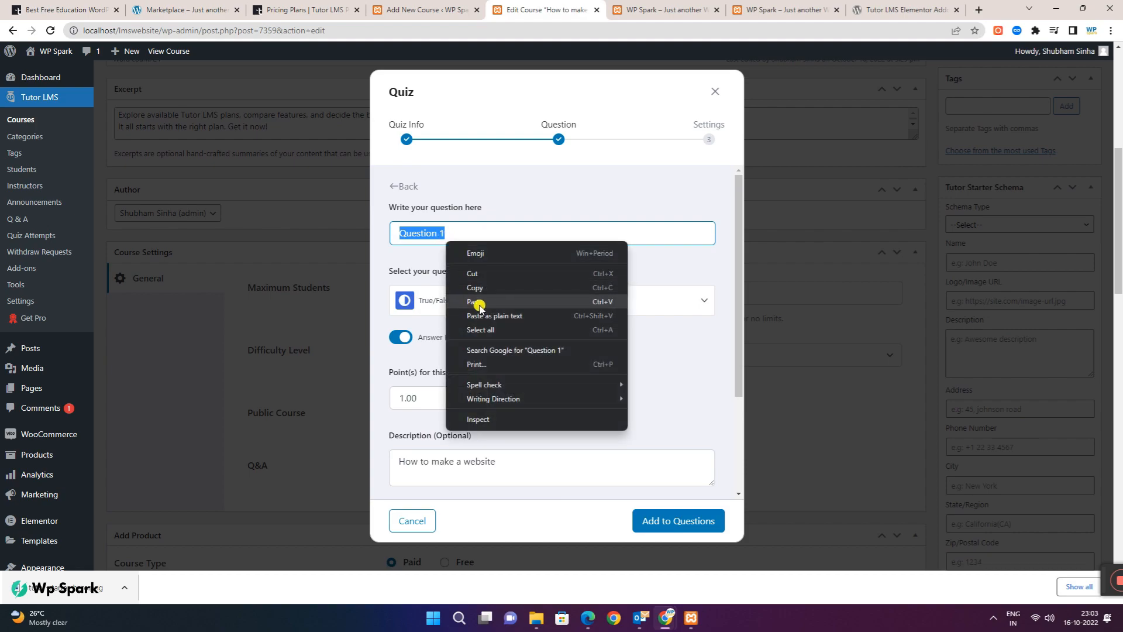
{"action": "left_click", "coordinate": [547, 301]}
- Set the question text to "WordPress is a programming language."
{"action": "left_click_drag", "start_coordinate": [507, 236], "coordinate": [422, 238]}
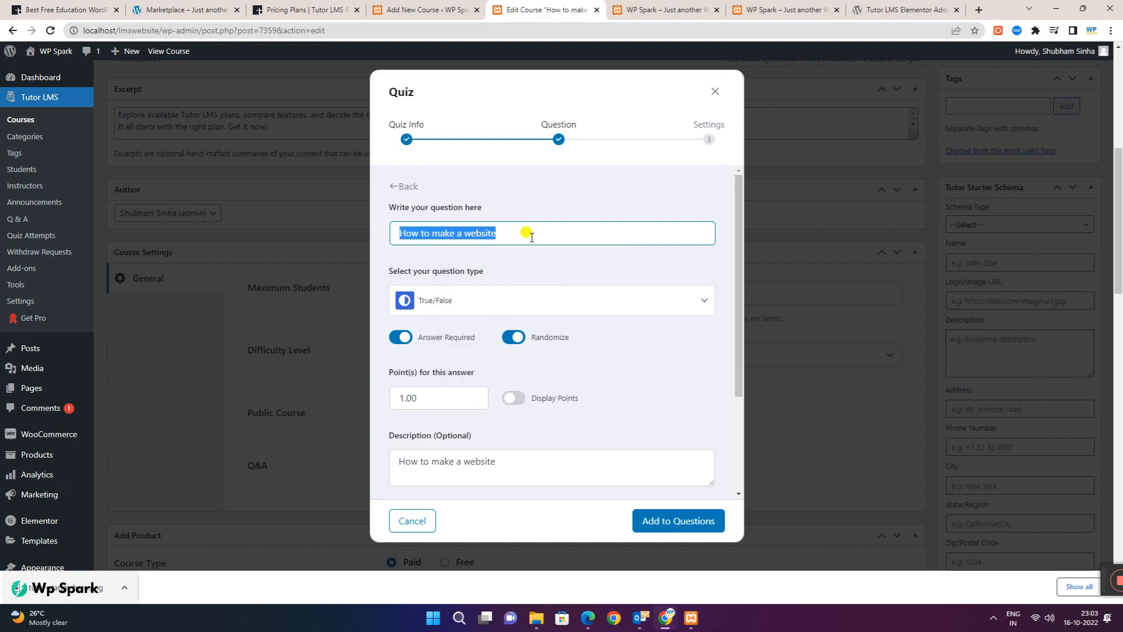
{"action": "type", "text": "WordPress is a programming language."}
{"action": "left_click_drag", "start_coordinate": [573, 233], "coordinate": [407, 240]}
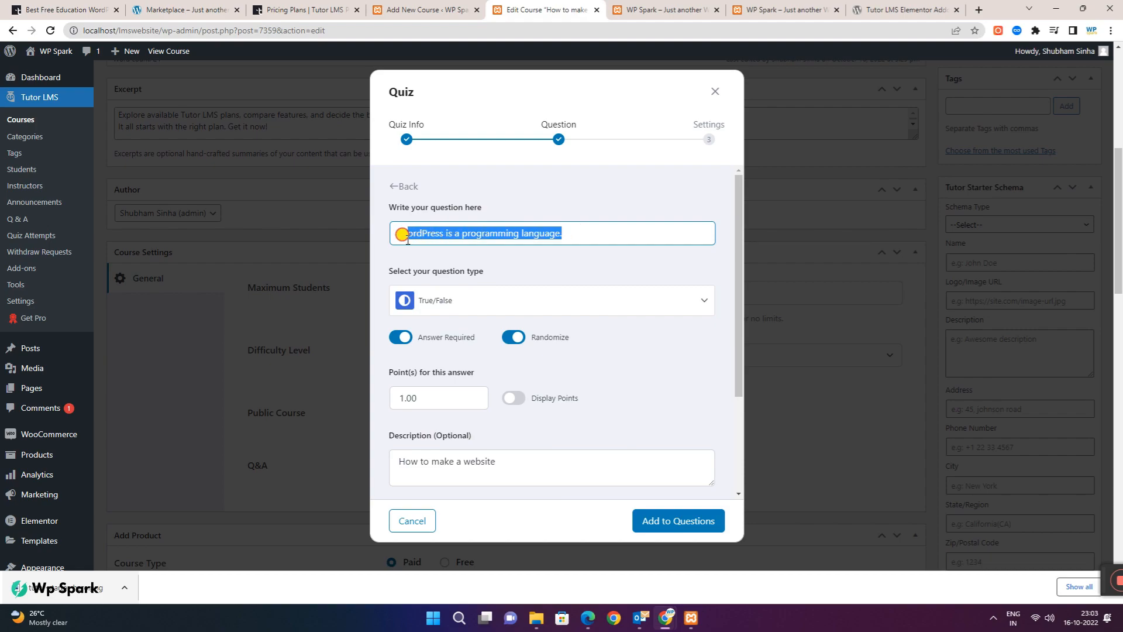
- Mark False as the question's correct answer and add the question to the quiz
{"action": "scroll", "coordinate": [515, 261], "scroll_direction": "down", "scroll_amount": 5}
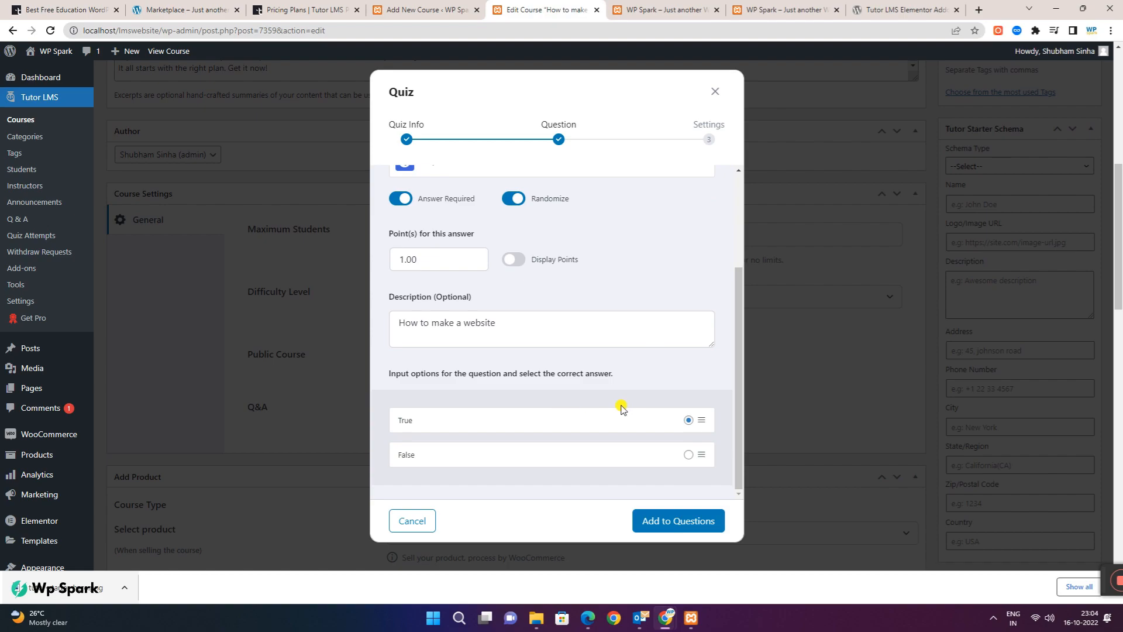
{"action": "left_click_drag", "start_coordinate": [386, 375], "coordinate": [671, 377]}
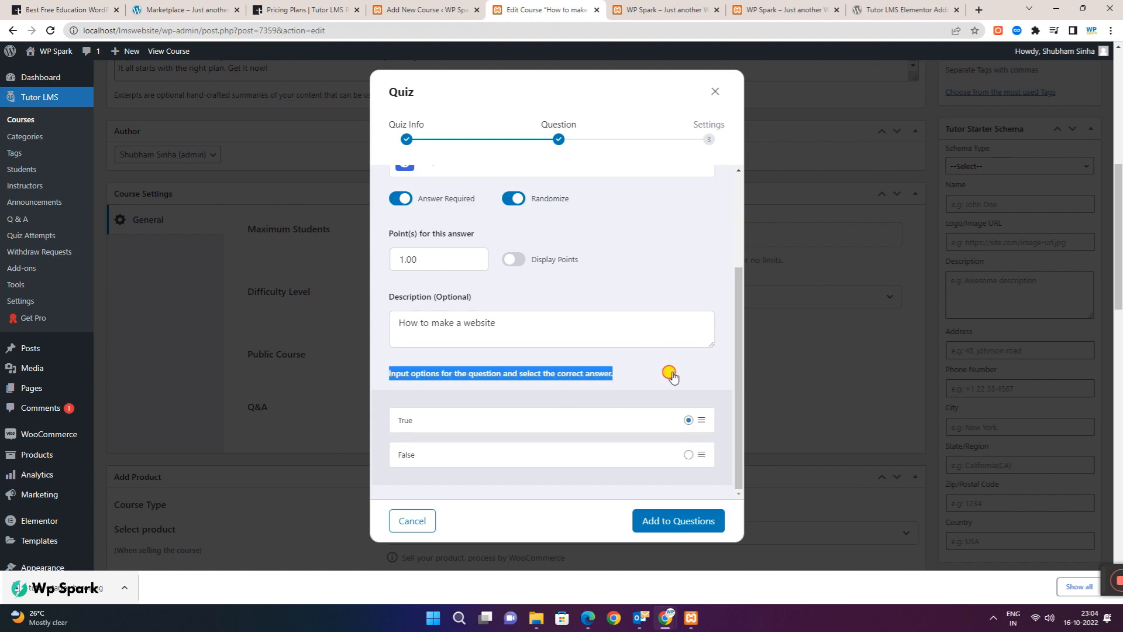
{"action": "left_click", "coordinate": [619, 387]}
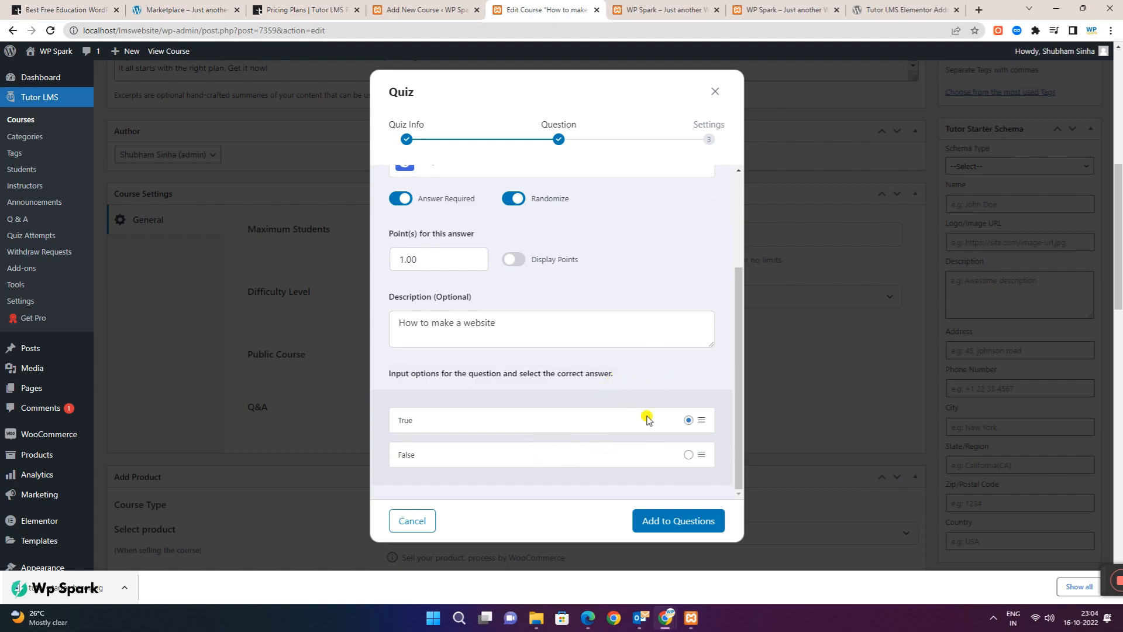
{"action": "scroll", "coordinate": [589, 438], "scroll_direction": "up", "scroll_amount": 3}
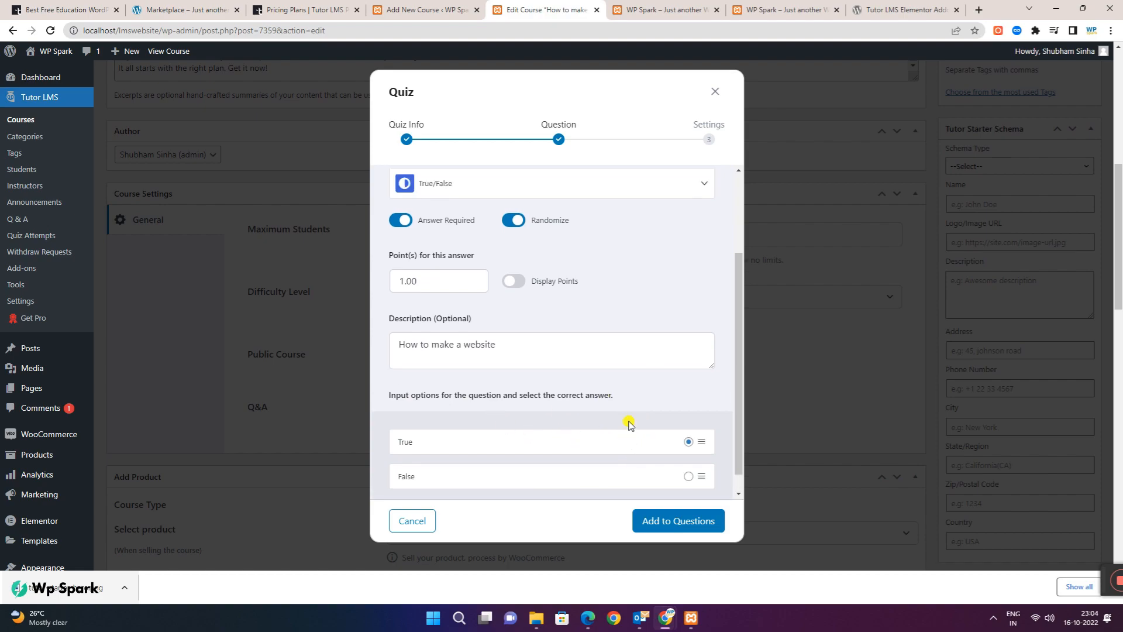
{"action": "left_click_drag", "start_coordinate": [518, 231], "coordinate": [579, 227]}
{"action": "scroll", "coordinate": [605, 364], "scroll_direction": "down", "scroll_amount": 1}
{"action": "scroll", "coordinate": [606, 364], "scroll_direction": "down", "scroll_amount": 2}
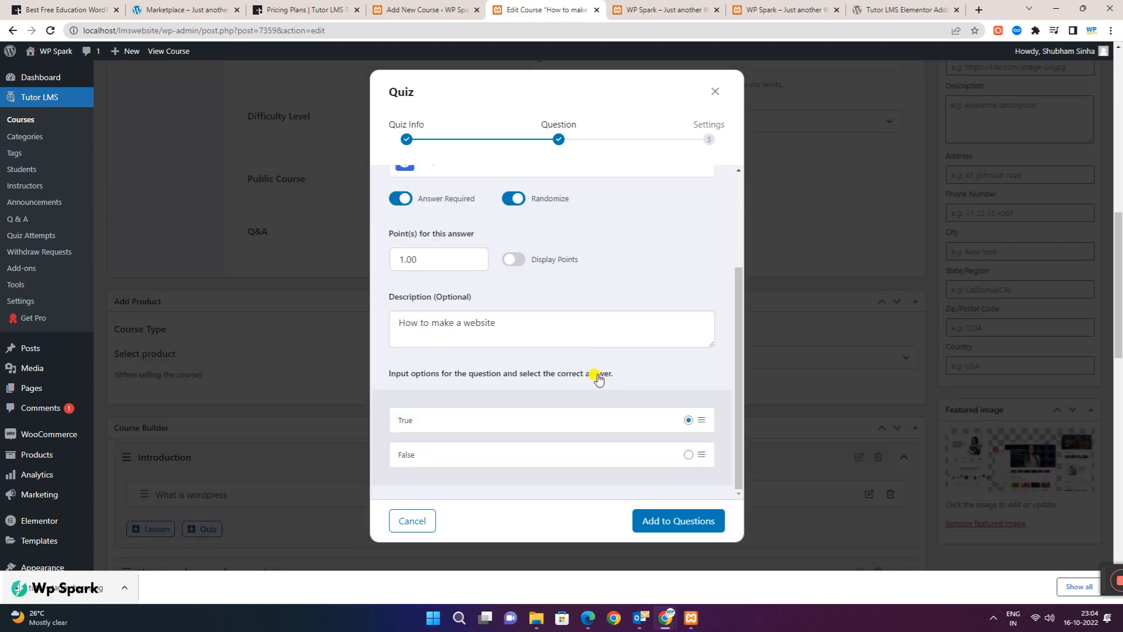
{"action": "scroll", "coordinate": [596, 368], "scroll_direction": "up", "scroll_amount": 3}
{"action": "scroll", "coordinate": [576, 388], "scroll_direction": "down", "scroll_amount": 2}
{"action": "scroll", "coordinate": [576, 388], "scroll_direction": "down", "scroll_amount": 4}
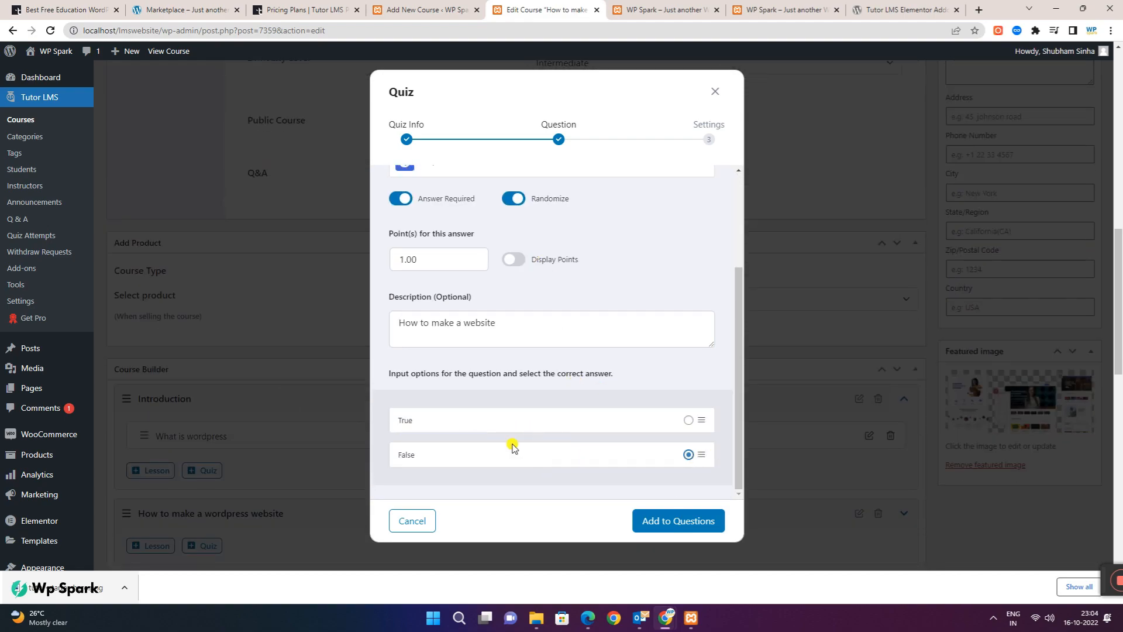
{"action": "left_click", "coordinate": [667, 523]}
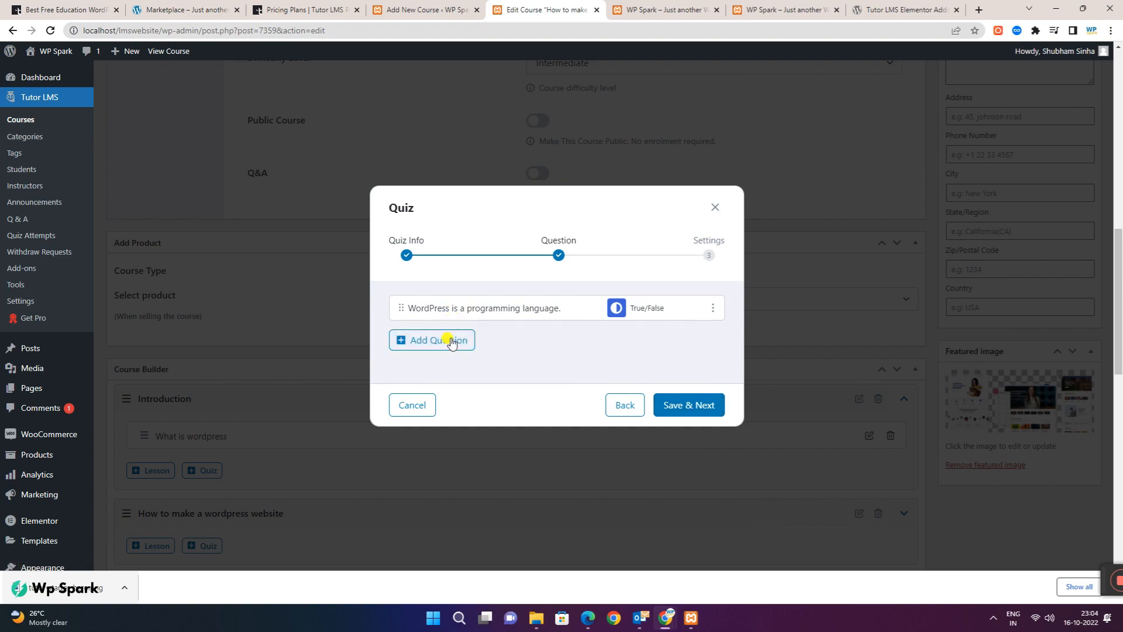
- Save the quiz questions to continue to the settings and set the time limit to 1 minute
{"action": "left_click", "coordinate": [689, 402]}
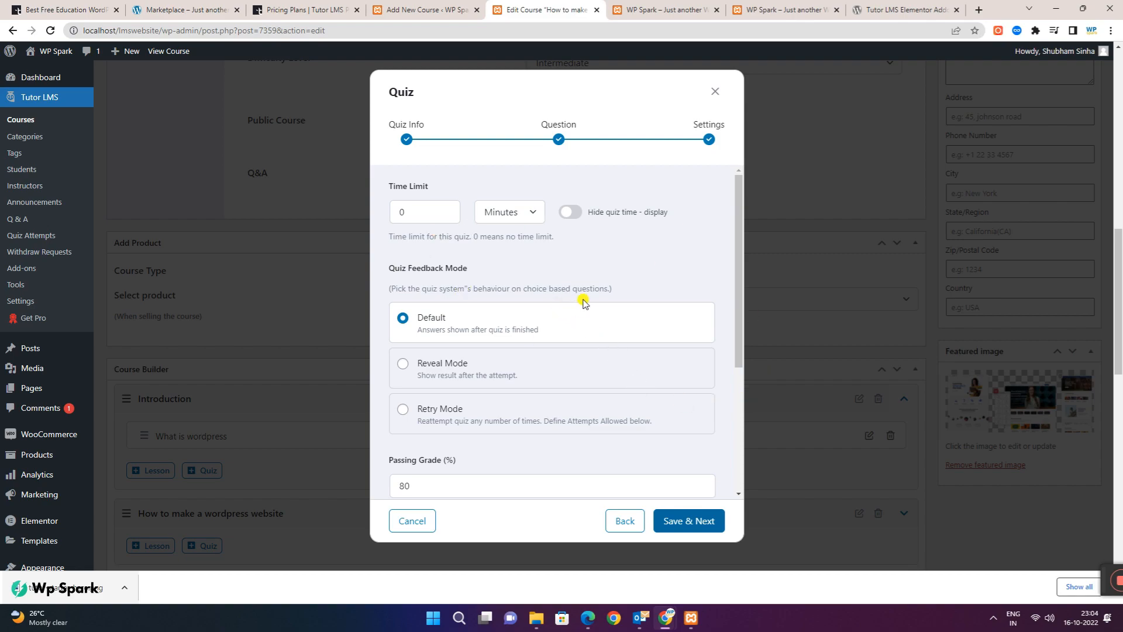
{"action": "left_click_drag", "start_coordinate": [430, 212], "coordinate": [375, 210]}
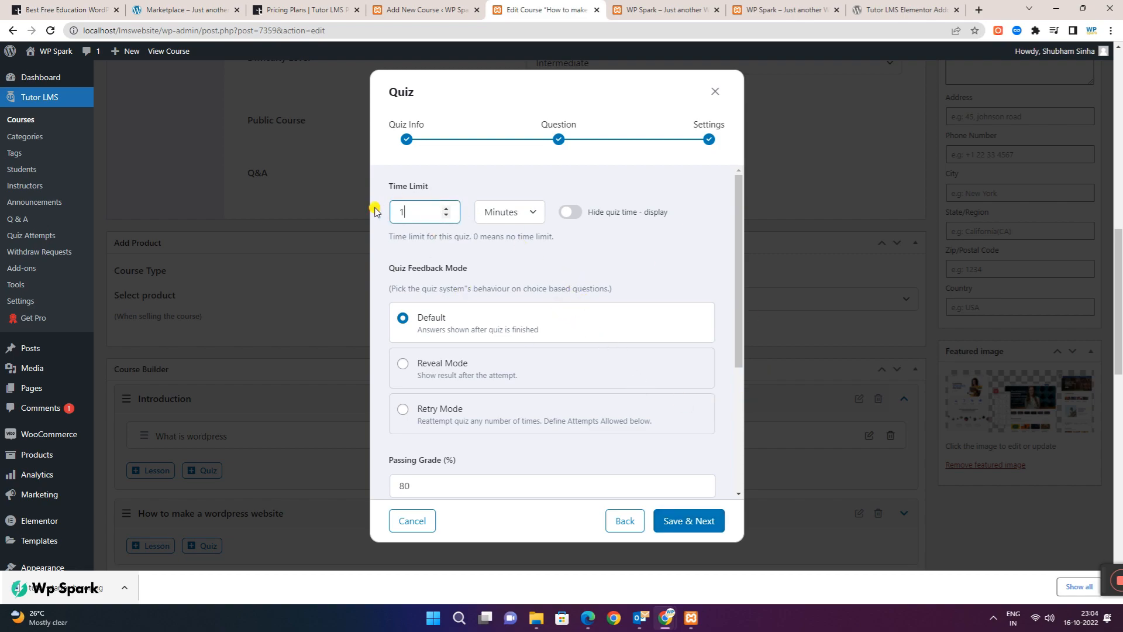
{"action": "left_click", "coordinate": [499, 196]}
- Try Reveal Mode as the quiz feedback mode and switch back to Default
{"action": "scroll", "coordinate": [504, 342], "scroll_direction": "down", "scroll_amount": 2}
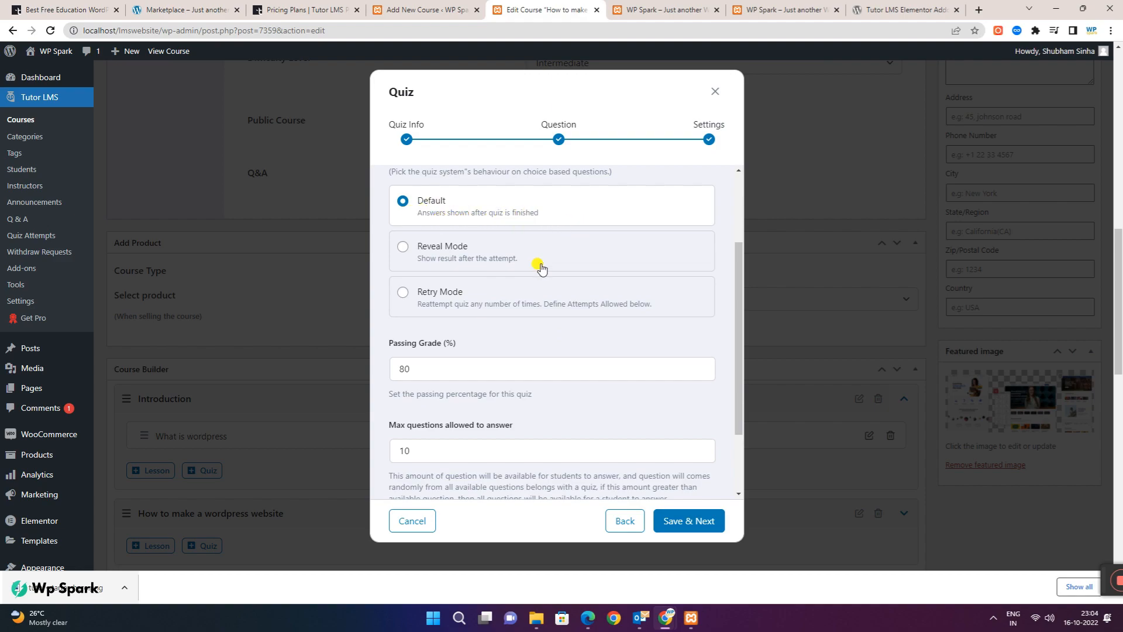
{"action": "scroll", "coordinate": [519, 325], "scroll_direction": "down", "scroll_amount": 1}
{"action": "left_click", "coordinate": [461, 202]}
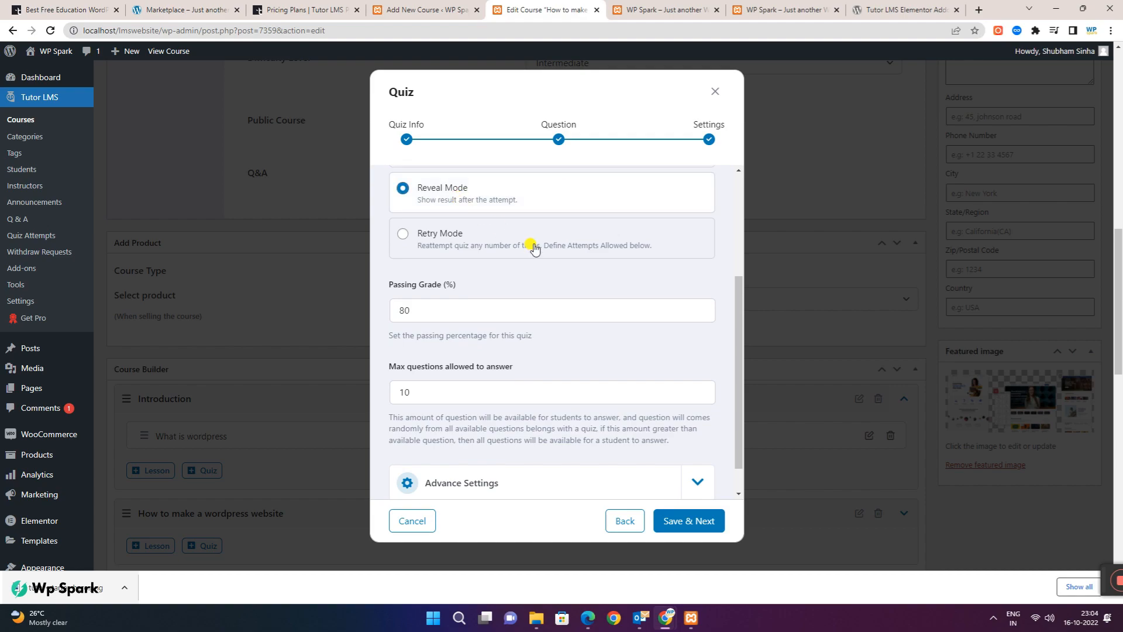
{"action": "scroll", "coordinate": [532, 250], "scroll_direction": "up", "scroll_amount": 2}
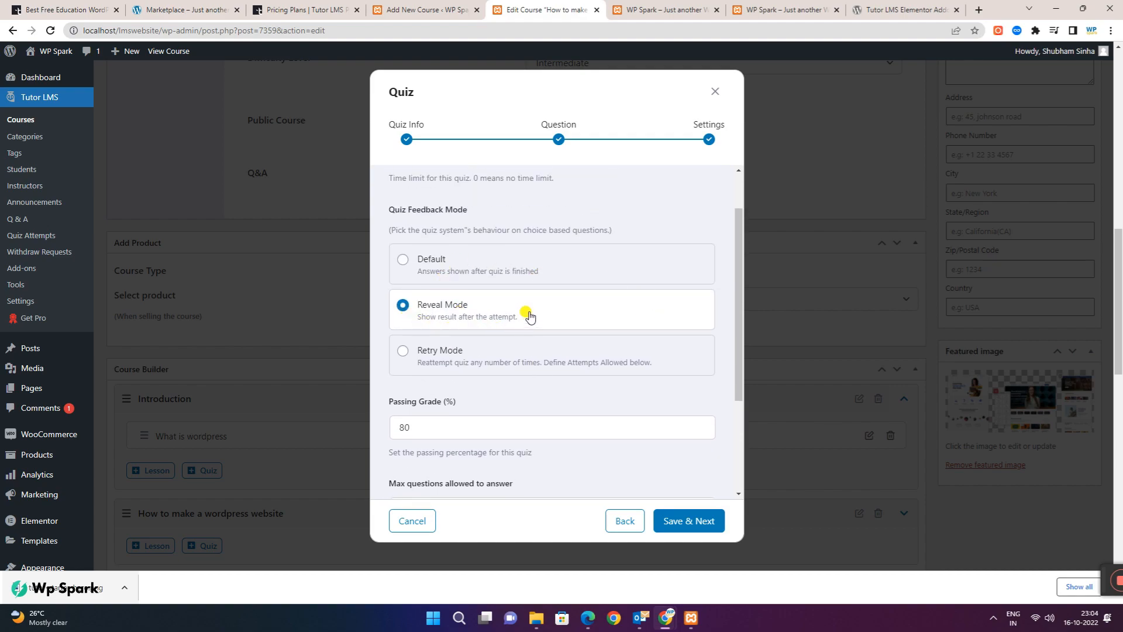
{"action": "left_click", "coordinate": [522, 274]}
{"action": "left_click_drag", "start_coordinate": [410, 274], "coordinate": [554, 279]}
- Set the quiz's passing grade to 100%, leaving the maximum questions allowed at 10
{"action": "scroll", "coordinate": [572, 353], "scroll_direction": "down", "scroll_amount": 3}
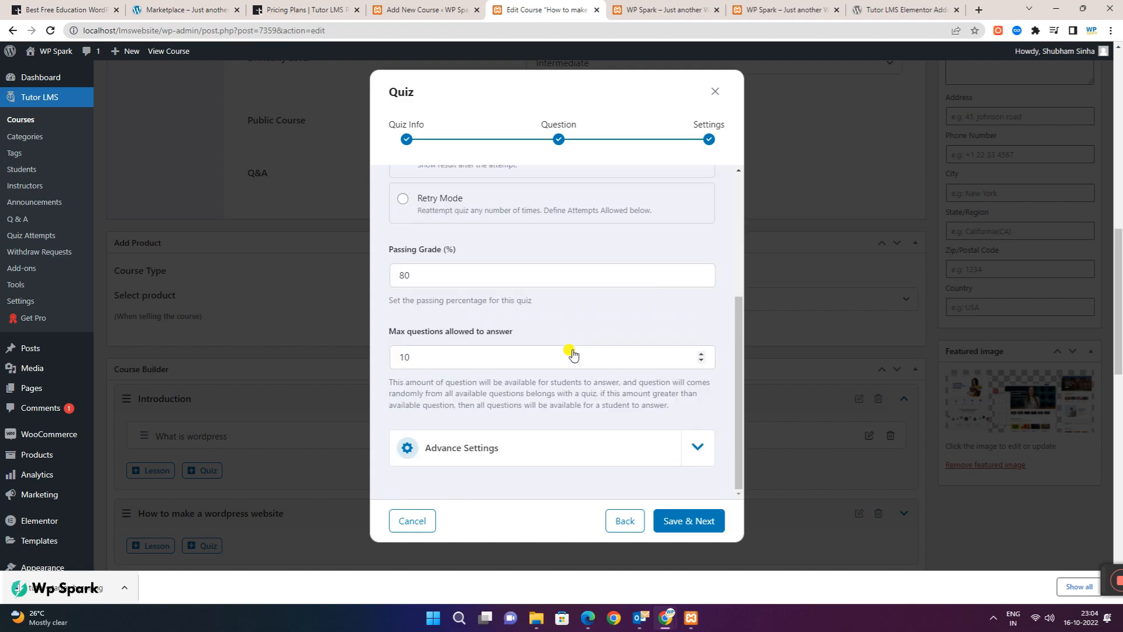
{"action": "double_click", "coordinate": [408, 357]}
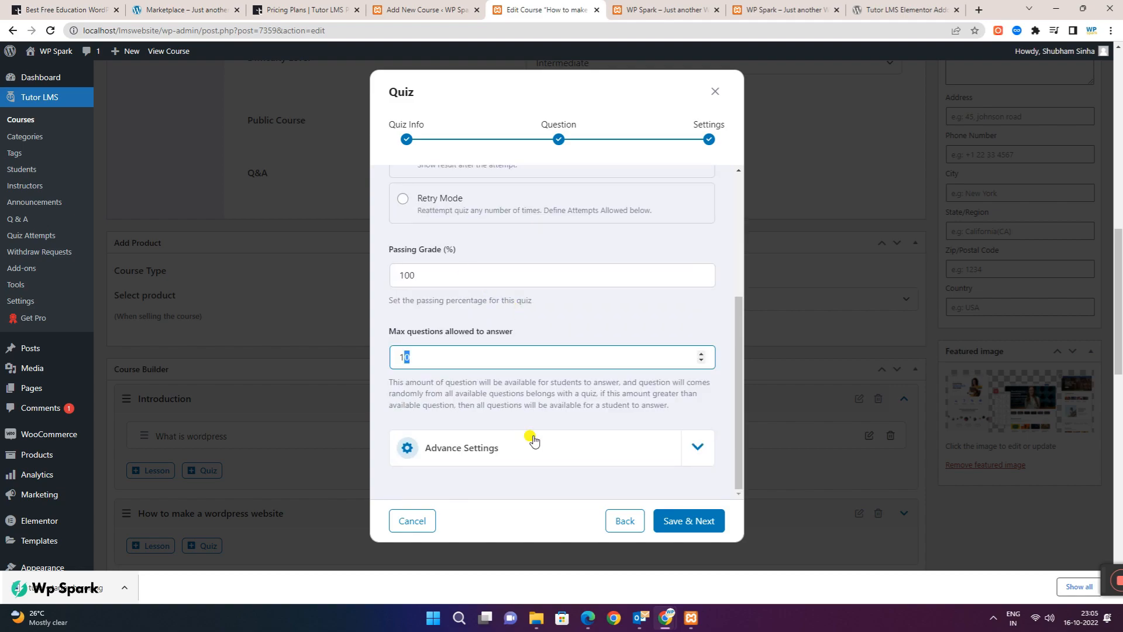
{"action": "left_click", "coordinate": [550, 420]}
- Review the quiz's advanced settings without changing them and save the quiz
{"action": "left_click", "coordinate": [607, 452]}
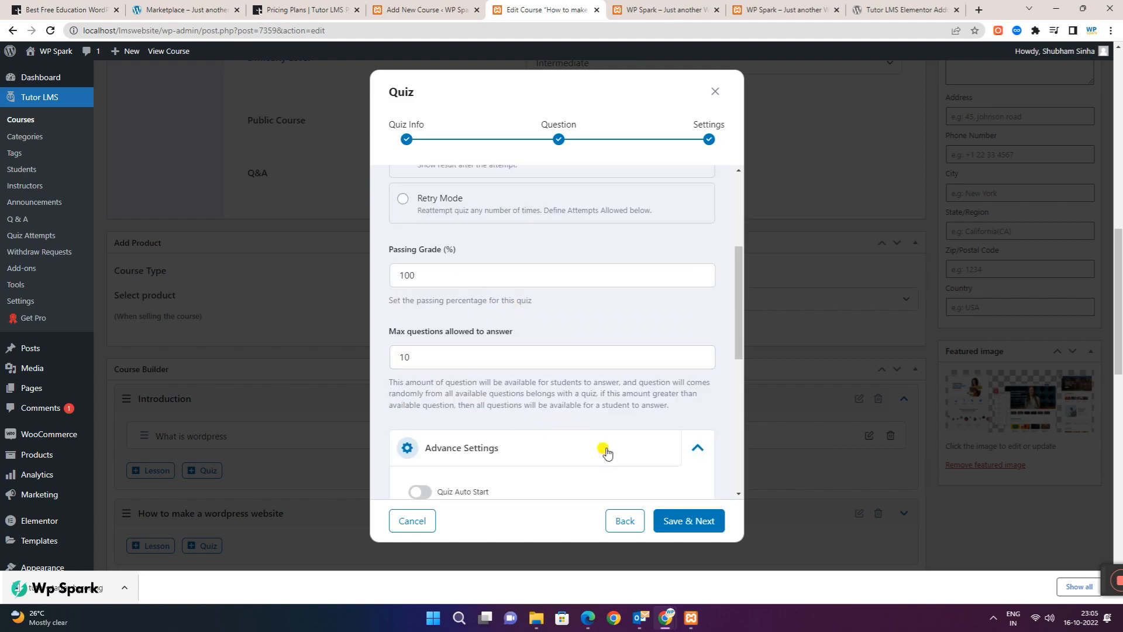
{"action": "scroll", "coordinate": [603, 451], "scroll_direction": "down", "scroll_amount": 5}
{"action": "scroll", "coordinate": [602, 452], "scroll_direction": "up", "scroll_amount": 1}
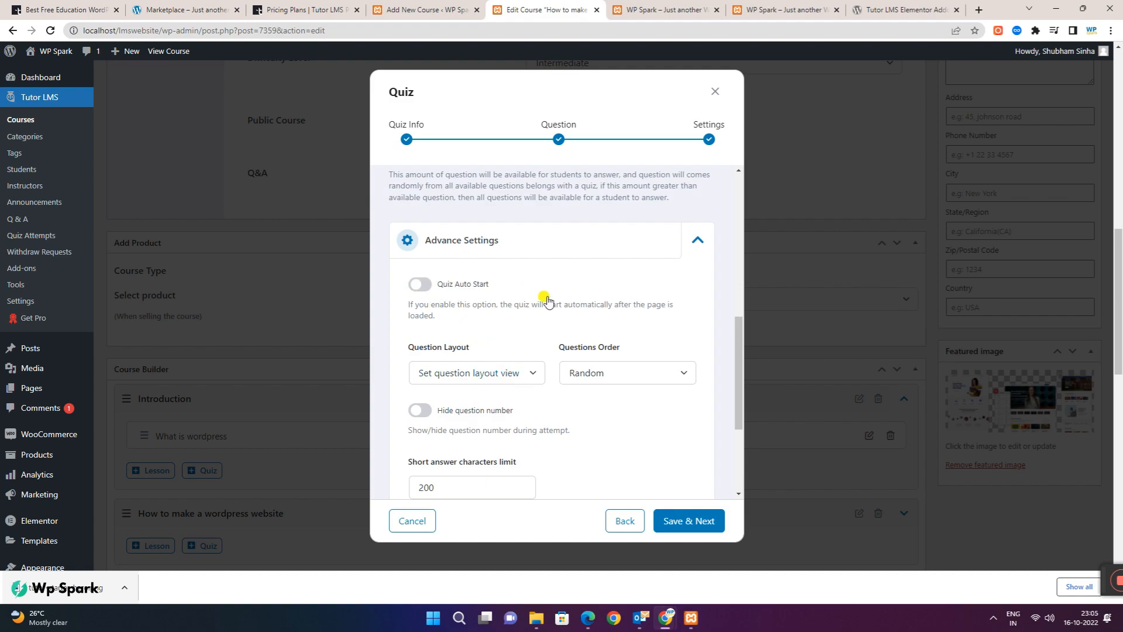
{"action": "scroll", "coordinate": [585, 386], "scroll_direction": "down", "scroll_amount": 2}
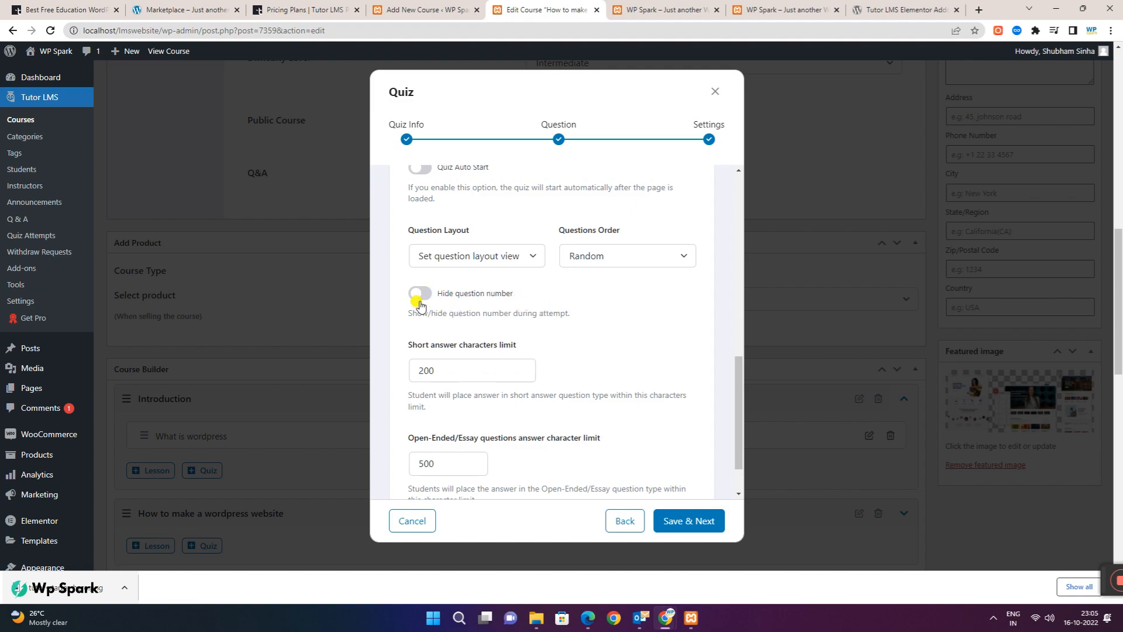
{"action": "scroll", "coordinate": [460, 405], "scroll_direction": "down", "scroll_amount": 1}
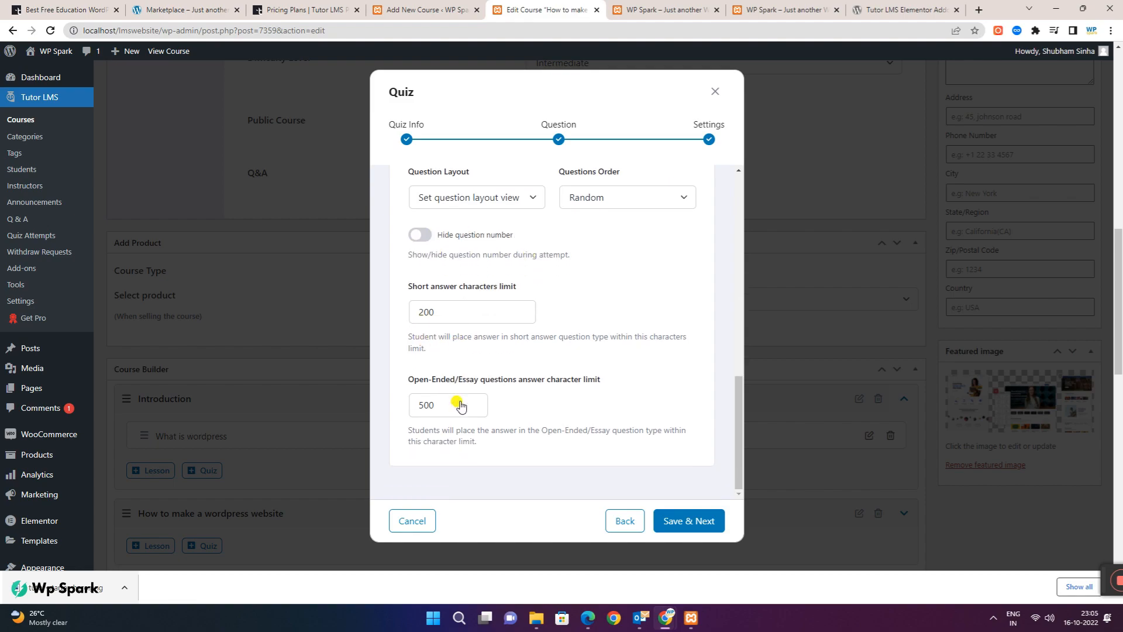
{"action": "left_click", "coordinate": [682, 522]}
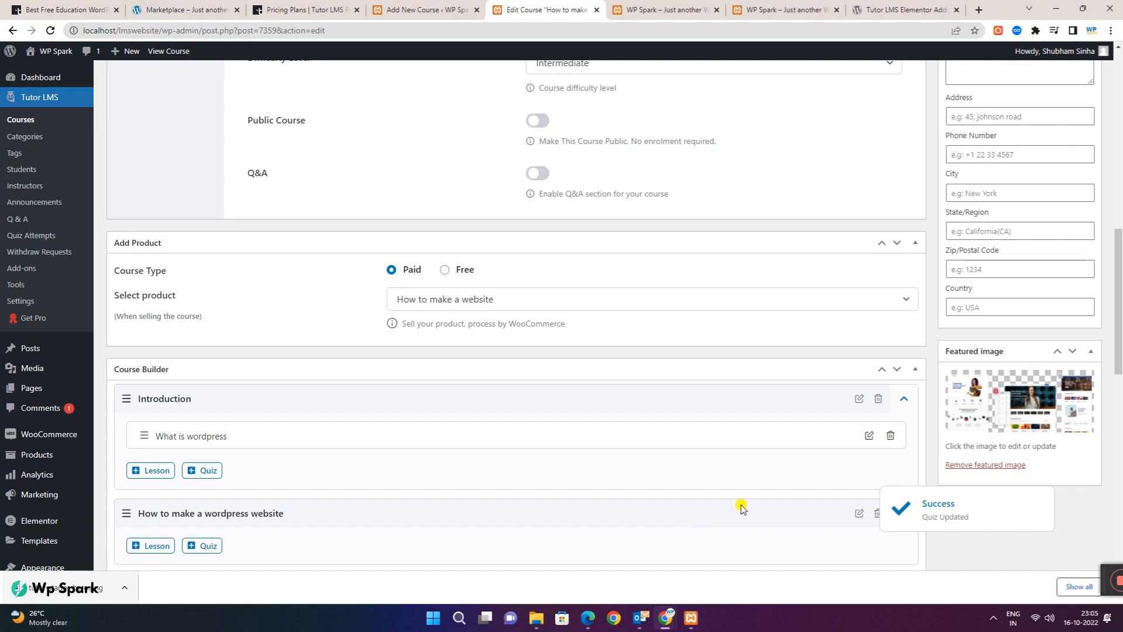
{"action": "scroll", "coordinate": [476, 348], "scroll_direction": "down", "scroll_amount": 1}
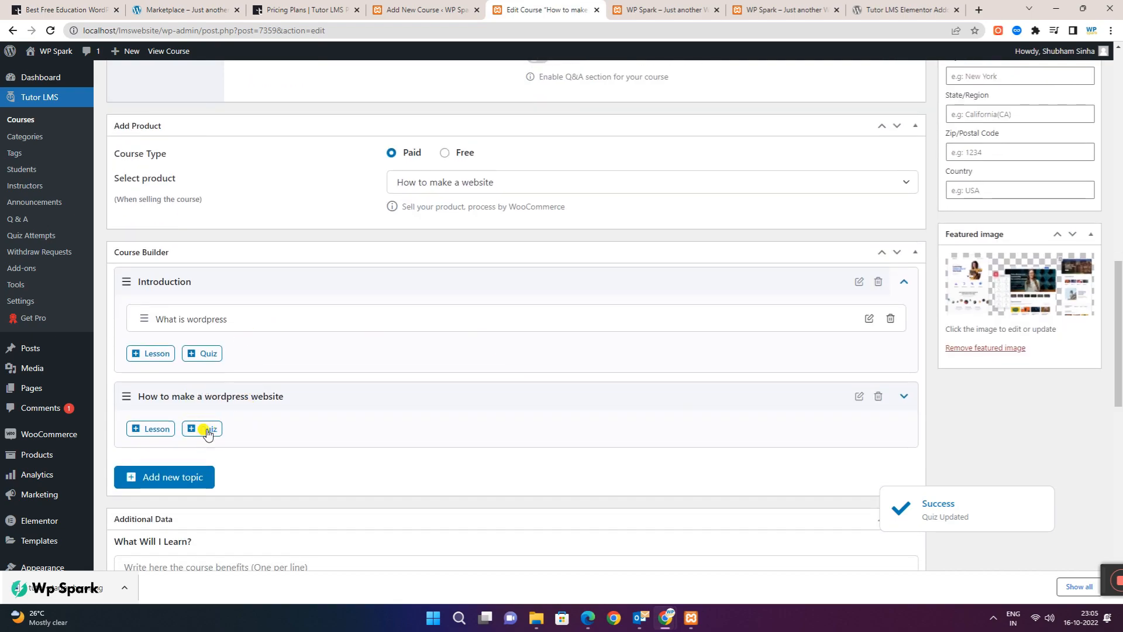
{"action": "left_click_drag", "start_coordinate": [140, 398], "coordinate": [293, 396]}
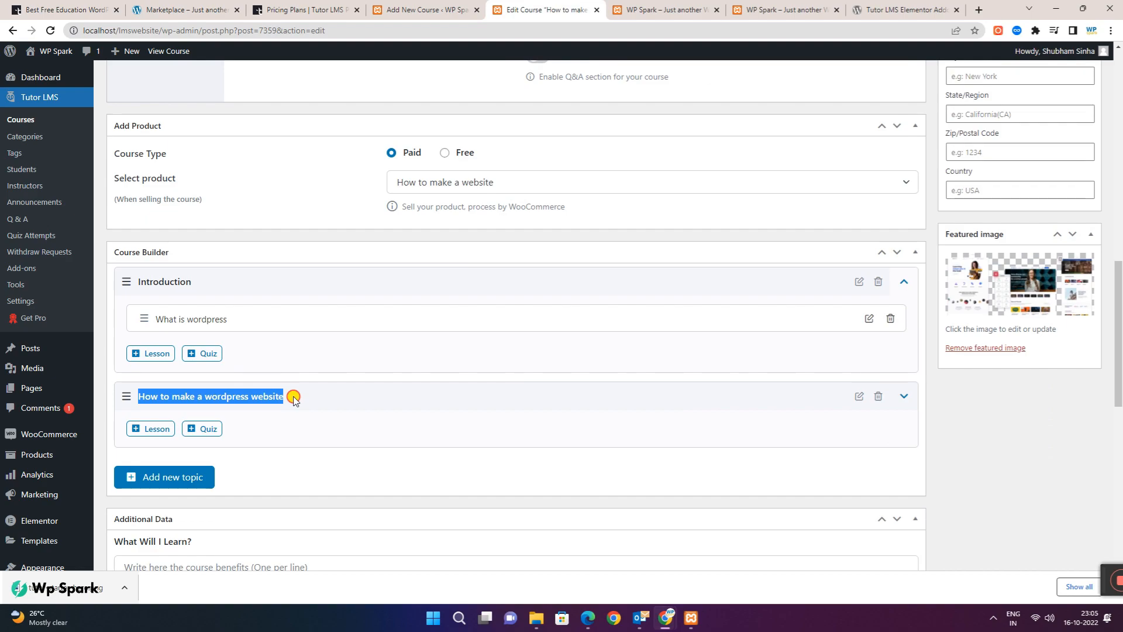
{"action": "left_click", "coordinate": [373, 395]}
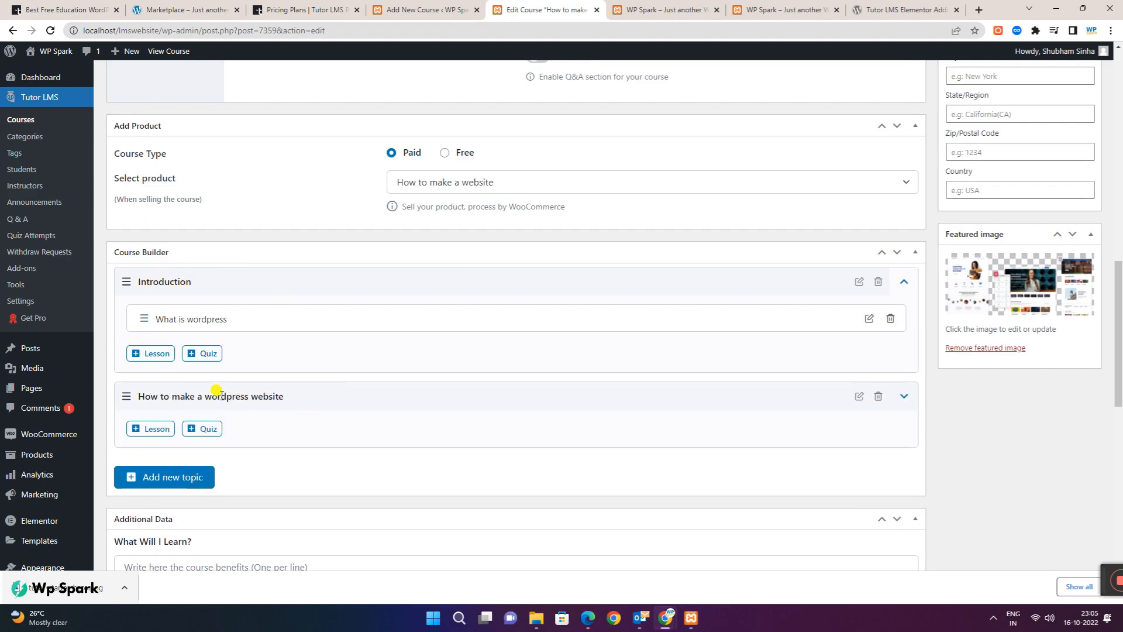
- Add a lesson named "How to create a website" to the topic "How to make a wordpress website"
{"action": "left_click", "coordinate": [149, 429]}
{"action": "left_click_drag", "start_coordinate": [471, 150], "coordinate": [406, 156]}
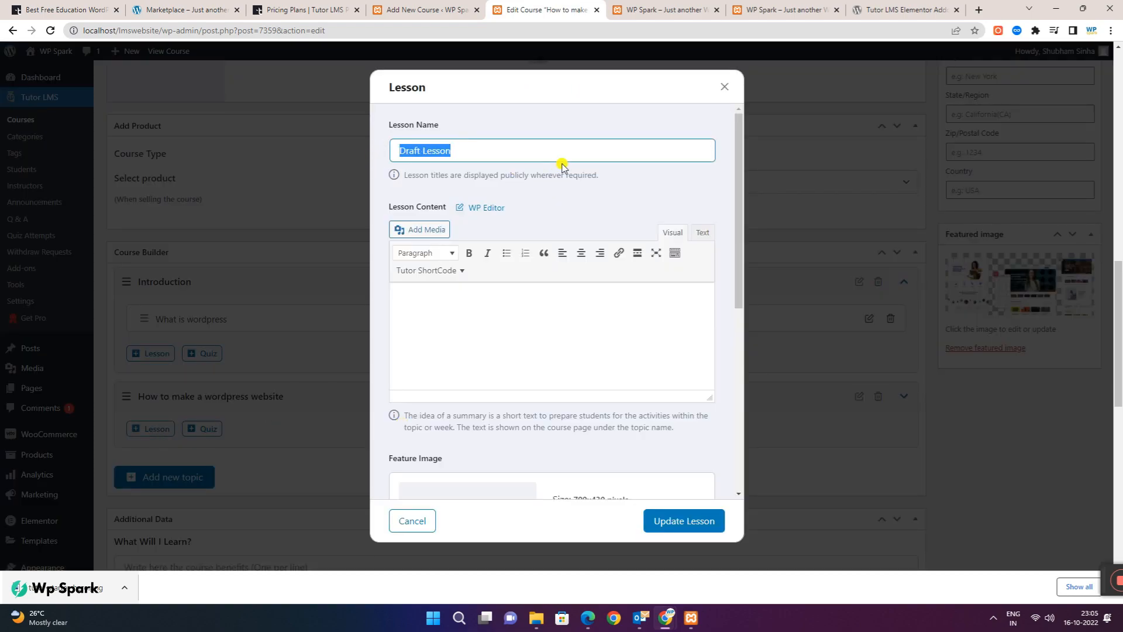
{"action": "type", "text": "How to create"}
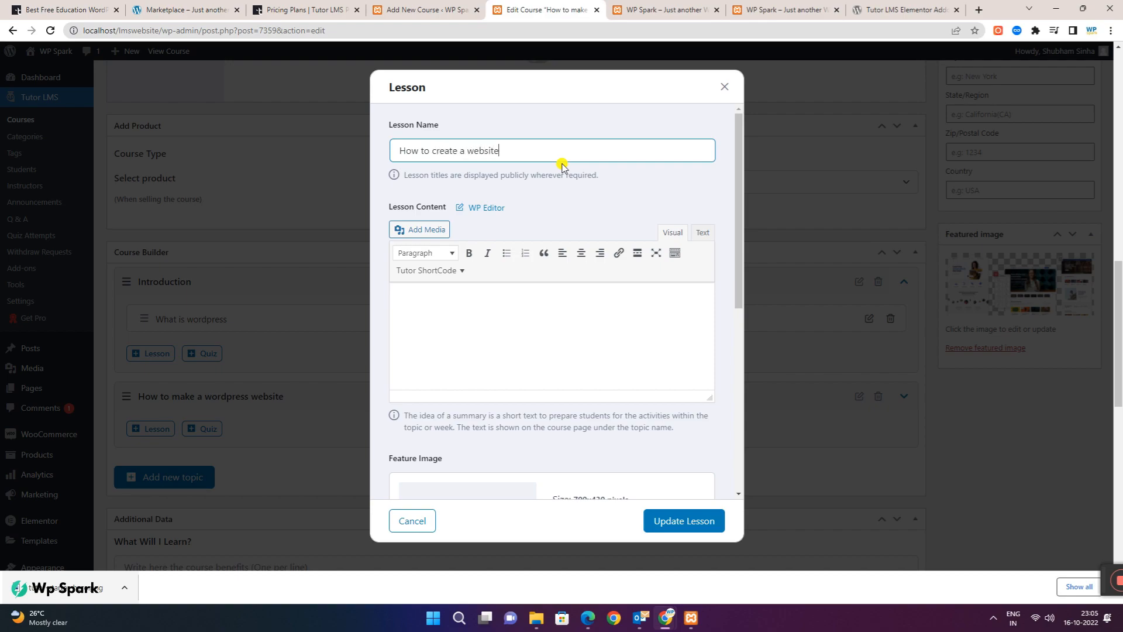
- Paste "How to make a website" from the clipboard into the lesson content
{"action": "left_click", "coordinate": [505, 333]}
{"action": "right_click", "coordinate": [504, 331]}
{"action": "left_click", "coordinate": [462, 307]}
{"action": "right_click", "coordinate": [444, 296]}
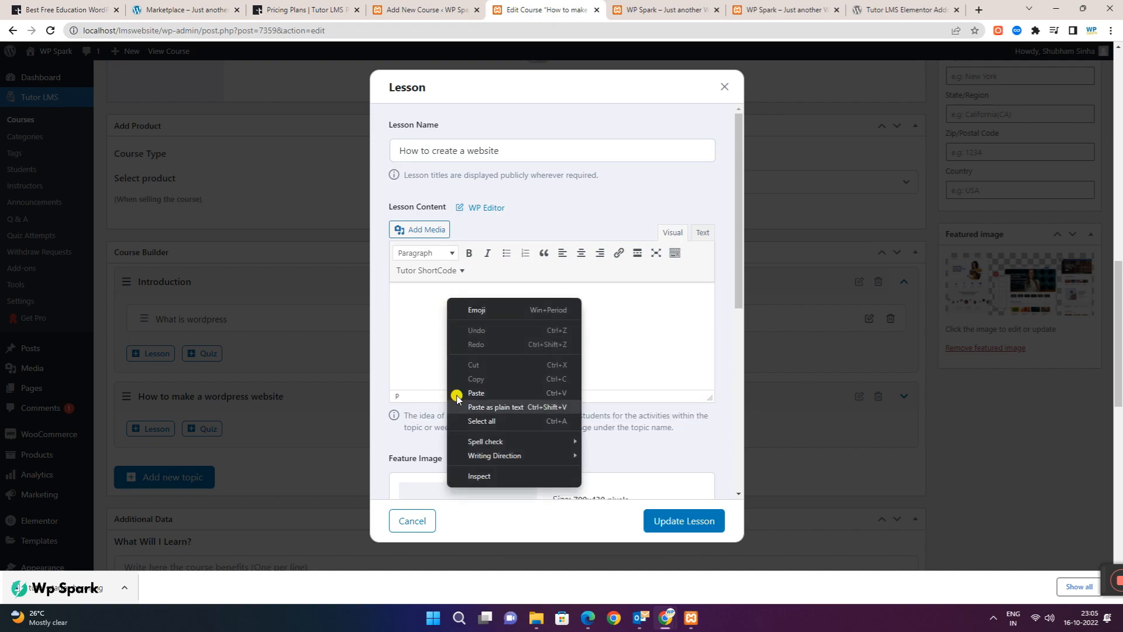
{"action": "left_click", "coordinate": [476, 391]}
- Copy the description under Featured Courses on the Marketplace demo page and return to the lesson being edited
{"action": "left_click", "coordinate": [407, 12]}
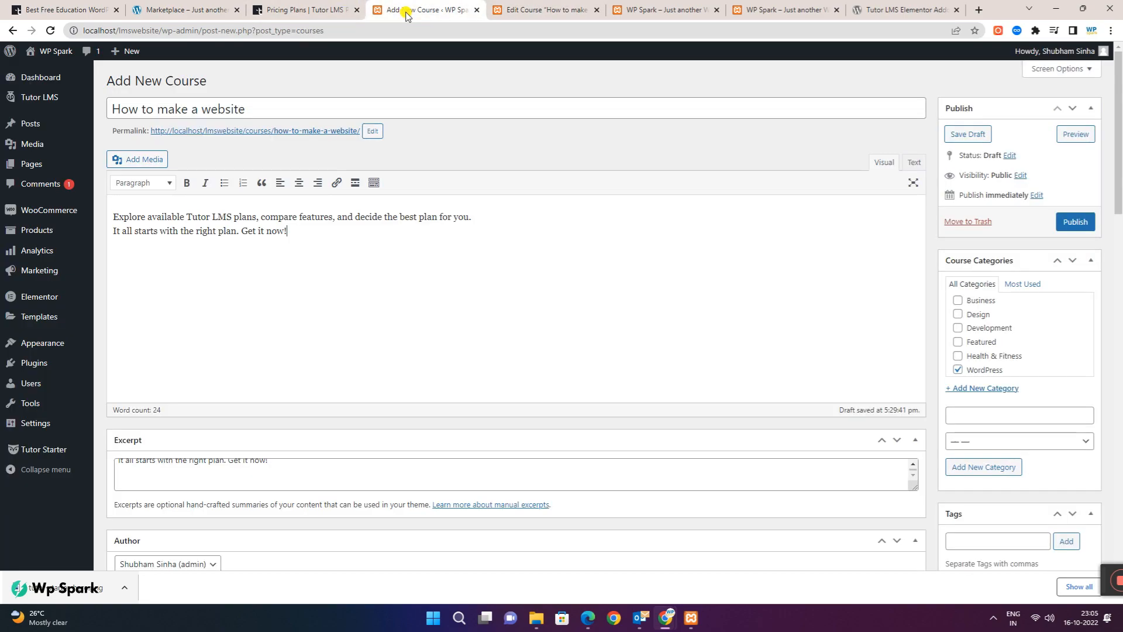
{"action": "left_click", "coordinate": [302, 9]}
{"action": "scroll", "coordinate": [426, 271], "scroll_direction": "down", "scroll_amount": 11}
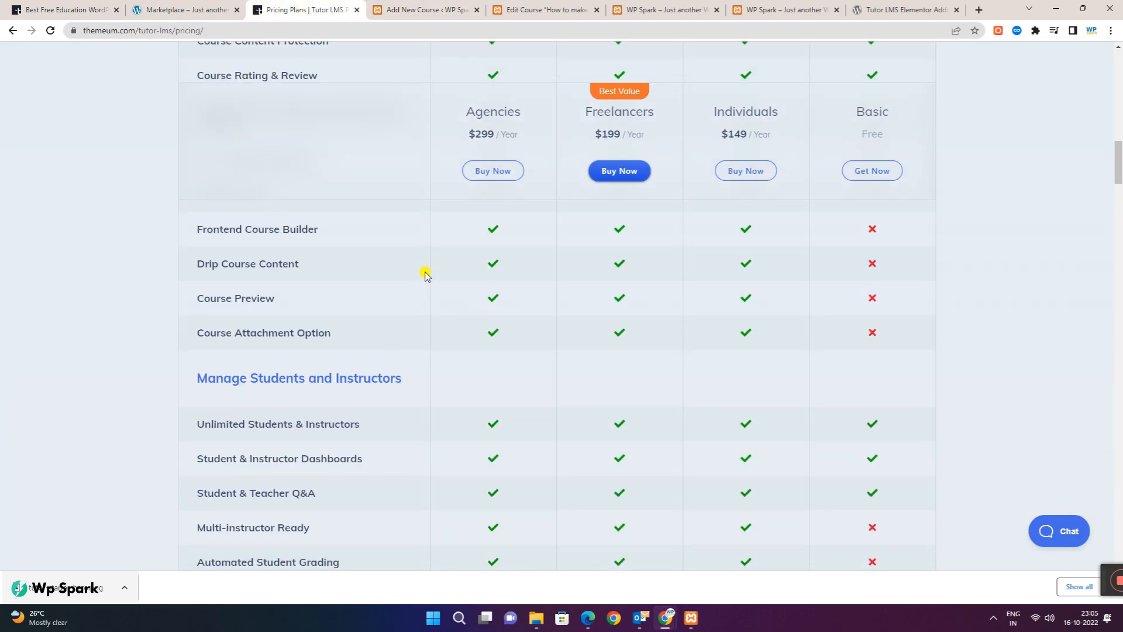
{"action": "left_click", "coordinate": [171, 10]}
{"action": "scroll", "coordinate": [316, 308], "scroll_direction": "down", "scroll_amount": 7}
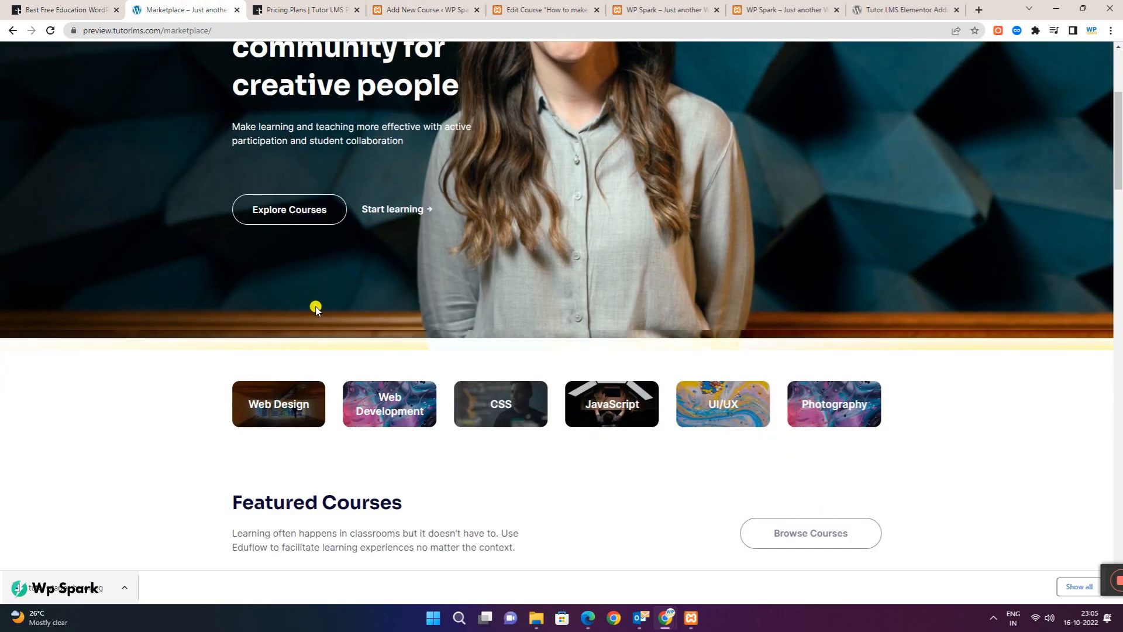
{"action": "left_click_drag", "start_coordinate": [233, 356], "coordinate": [543, 372]}
{"action": "right_click", "coordinate": [430, 366]}
{"action": "left_click", "coordinate": [462, 381]}
{"action": "left_click", "coordinate": [439, 12]}
{"action": "left_click", "coordinate": [516, 10]}
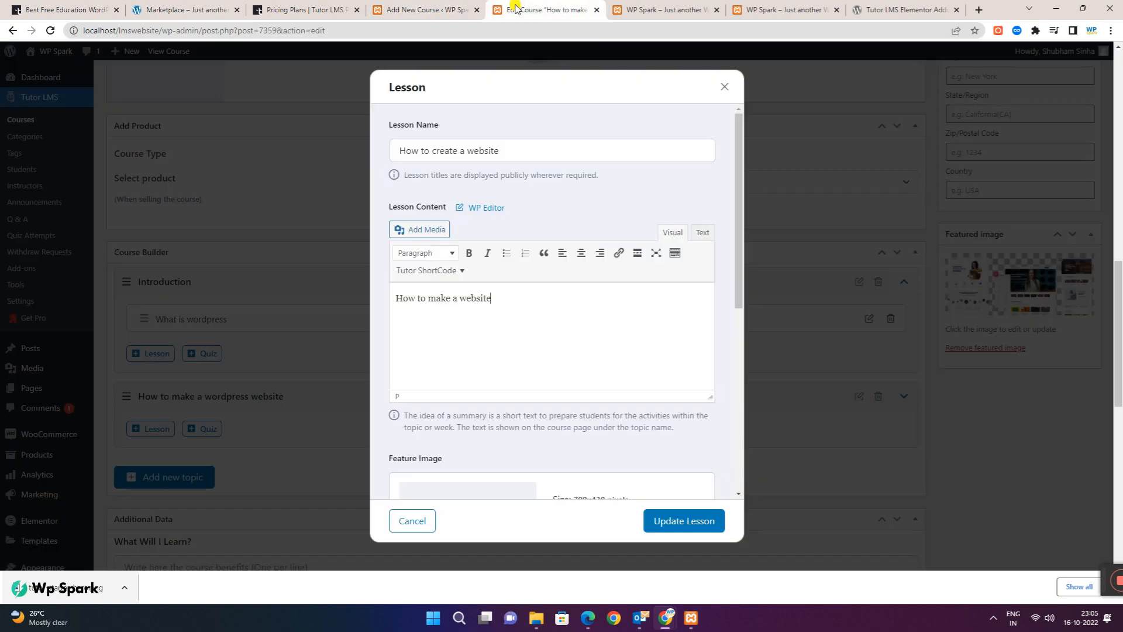
- Replace the existing lesson content with the copied description
{"action": "left_click_drag", "start_coordinate": [522, 300], "coordinate": [401, 306]}
{"action": "right_click", "coordinate": [436, 295]}
{"action": "left_click", "coordinate": [471, 356]}
- Set tutor-starter-hero.png from the media library as the lesson's feature image
{"action": "scroll", "coordinate": [509, 311], "scroll_direction": "down", "scroll_amount": 4}
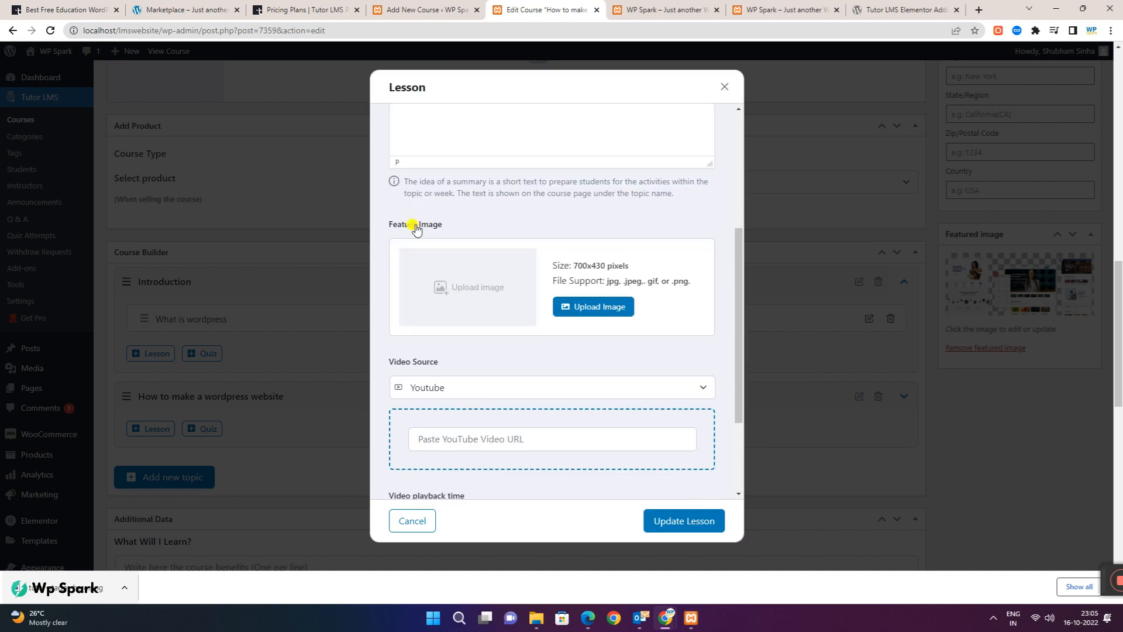
{"action": "left_click", "coordinate": [584, 306]}
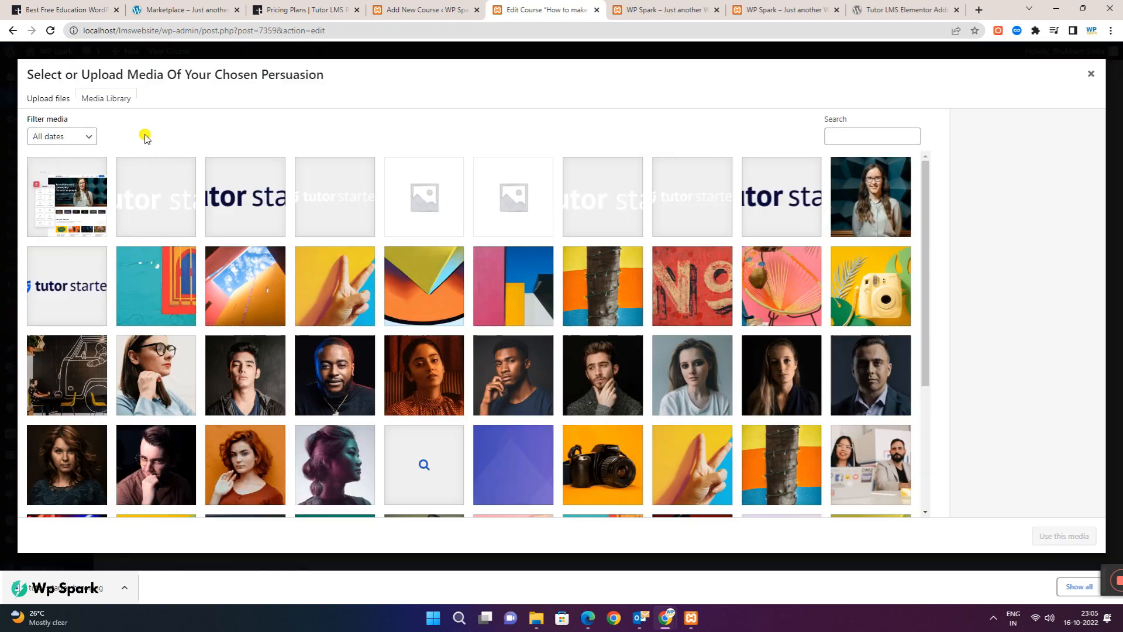
{"action": "left_click", "coordinate": [74, 219]}
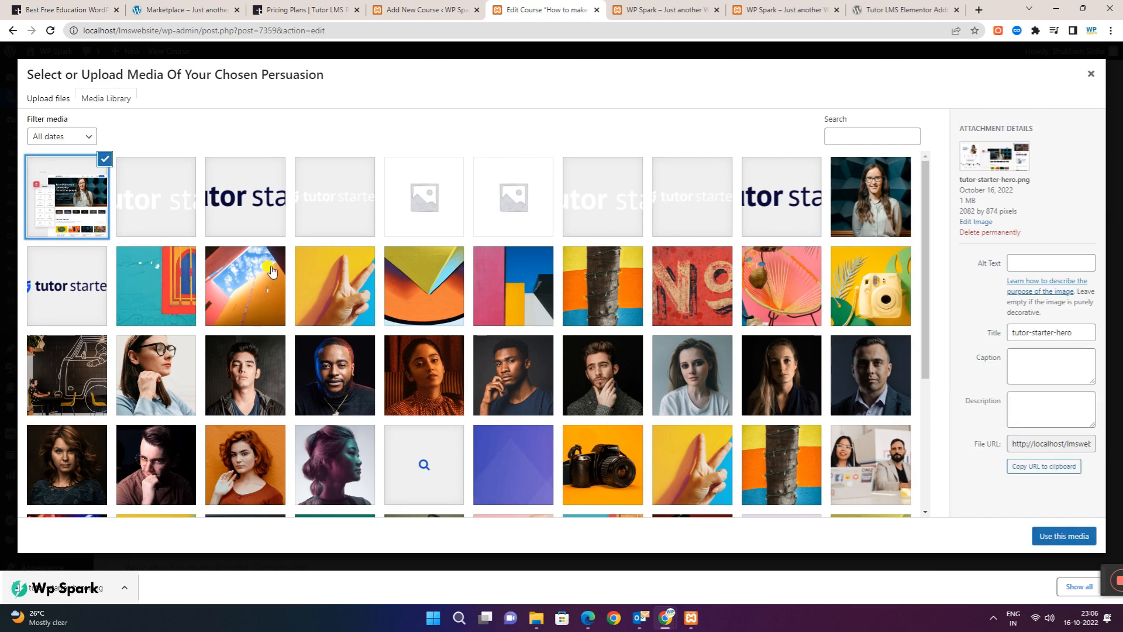
{"action": "left_click", "coordinate": [1053, 537]}
- Clear the lesson's video source and set it back to Youtube
{"action": "scroll", "coordinate": [456, 281], "scroll_direction": "down", "scroll_amount": 2}
{"action": "scroll", "coordinate": [456, 281], "scroll_direction": "up", "scroll_amount": 2}
{"action": "scroll", "coordinate": [454, 275], "scroll_direction": "down", "scroll_amount": 2}
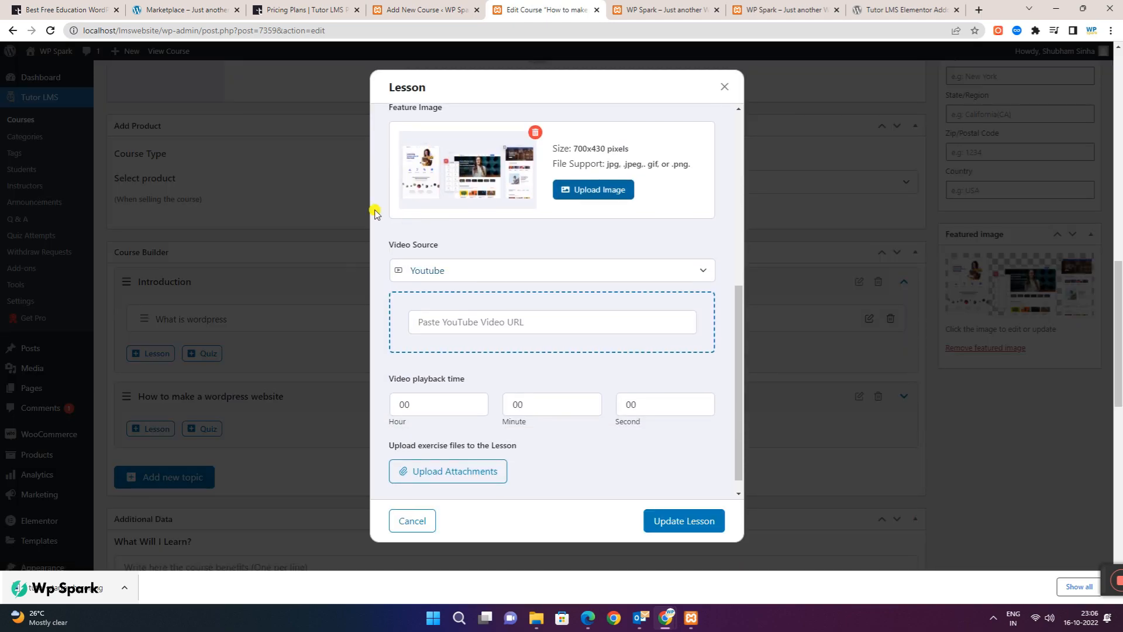
{"action": "left_click", "coordinate": [465, 263]}
{"action": "left_click", "coordinate": [467, 266]}
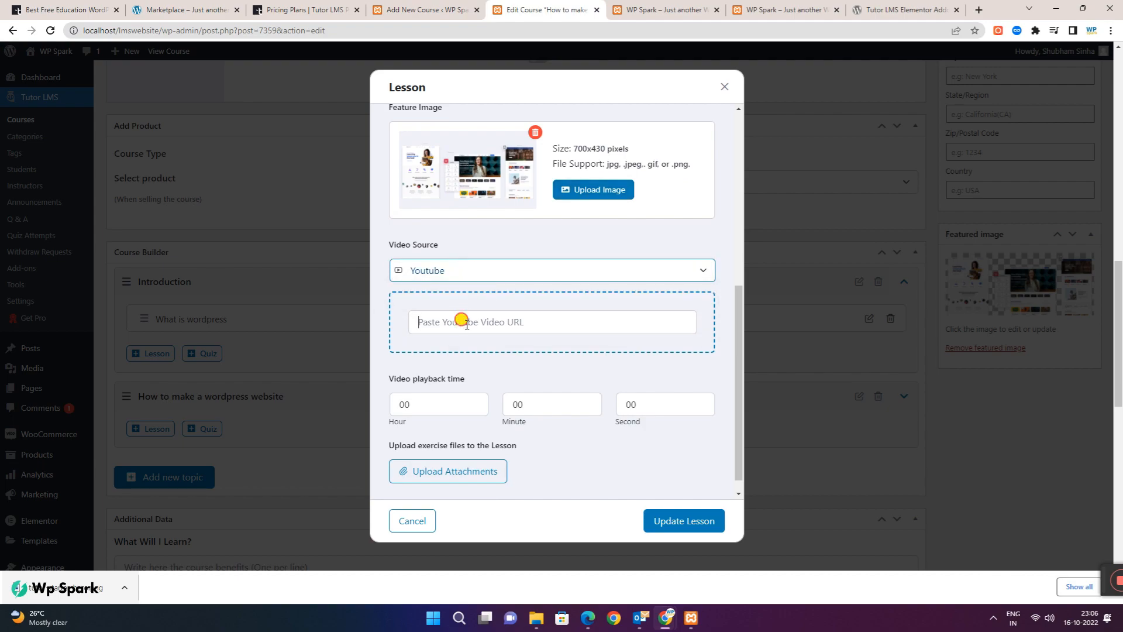
{"action": "left_click", "coordinate": [470, 269]}
{"action": "left_click", "coordinate": [467, 290]}
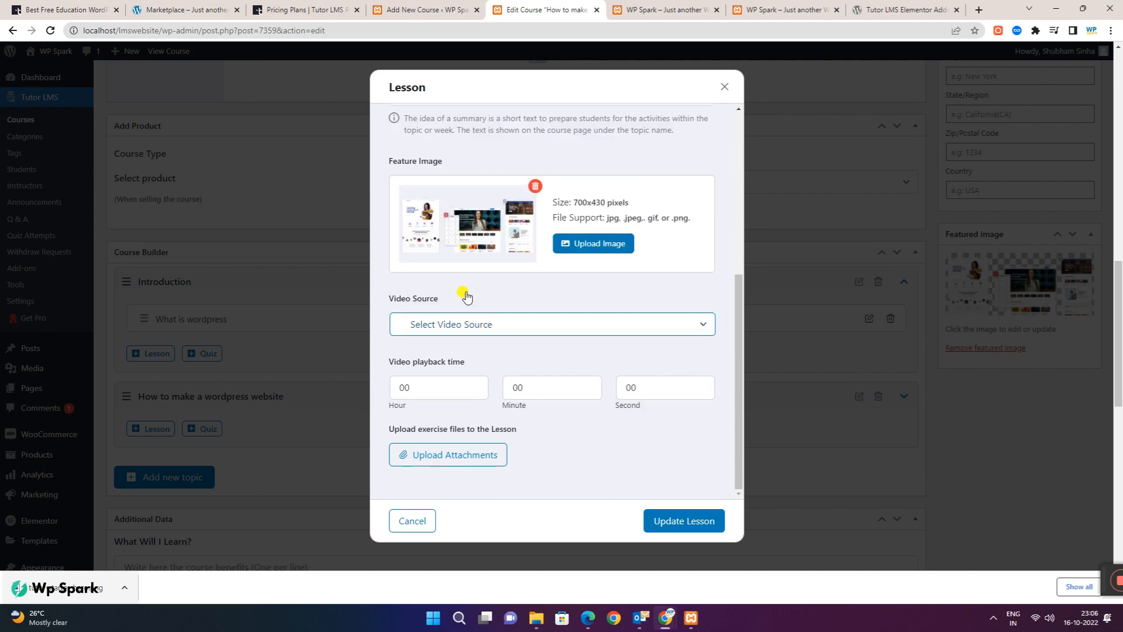
{"action": "left_click", "coordinate": [466, 326]}
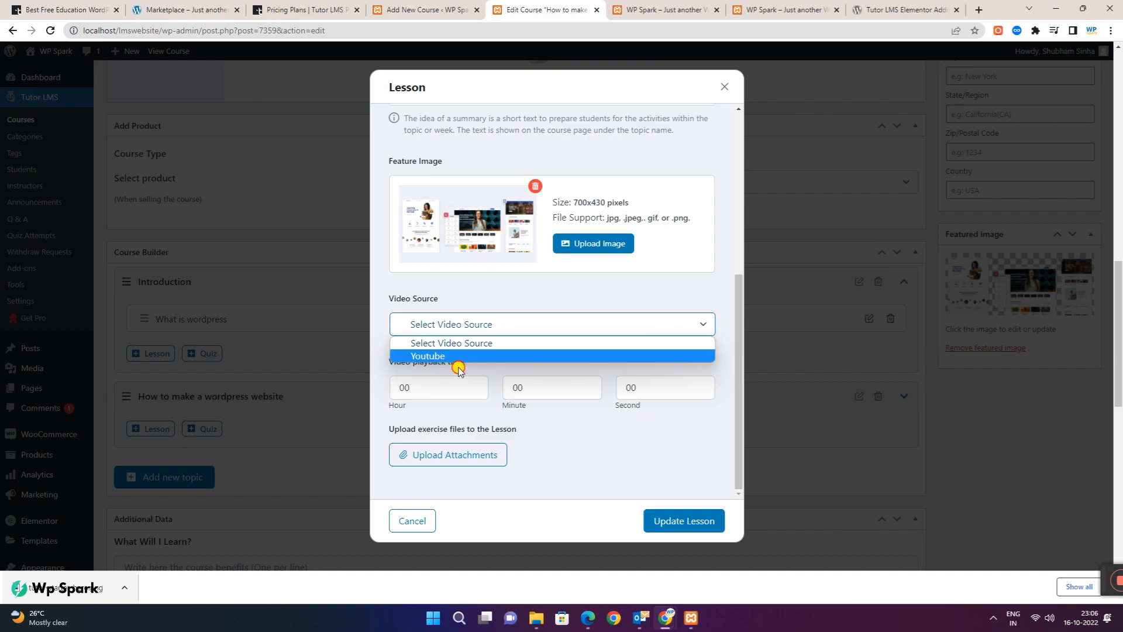
{"action": "left_click", "coordinate": [461, 353]}
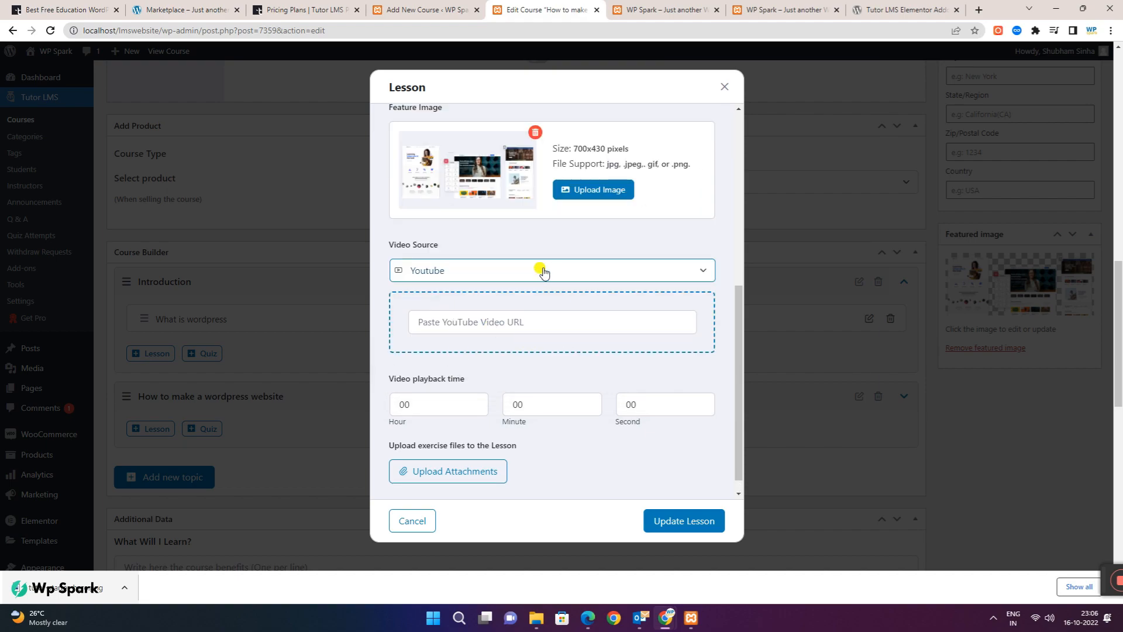
- Open the WP Spark channel on YouTube (youtube.com/c/WPSparkHindi/) in a new browser tab
{"action": "key", "text": "ctrl+t"}
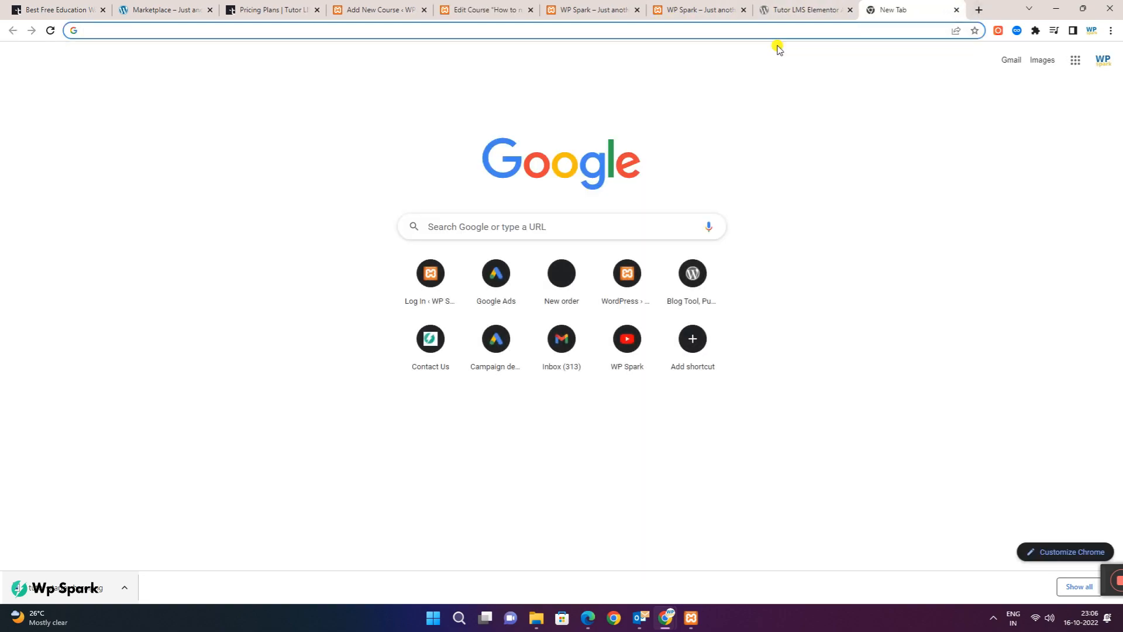
{"action": "type", "text": "yout"}
{"action": "key", "text": "Up"}
{"action": "key", "text": "Up"}
{"action": "key", "text": "Up"}
{"action": "key", "text": "Up"}
{"action": "key", "text": "Up"}
{"action": "key", "text": "Up"}
{"action": "key", "text": "Down"}
{"action": "key", "text": "BackSpace"}
{"action": "key", "text": "BackSpace"}
{"action": "key", "text": "BackSpace"}
{"action": "key", "text": "BackSpace"}
{"action": "key", "text": "BackSpace"}
{"action": "key", "text": "BackSpace"}
{"action": "key", "text": "Return"}
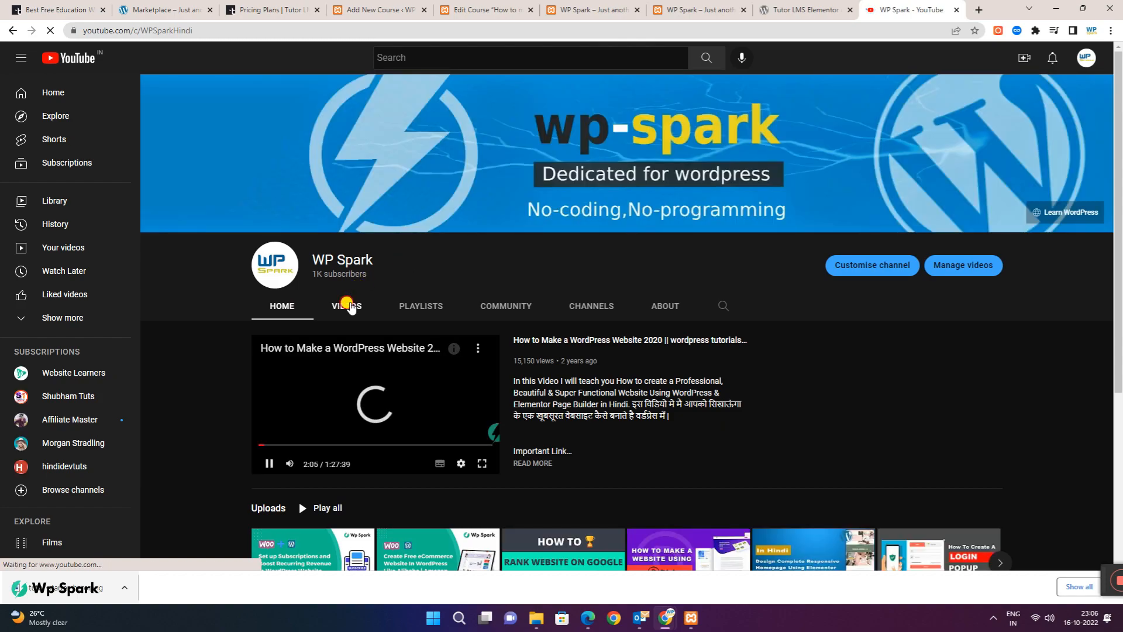
- Find the video "How To Make A Complete Website In 15 Minutes" among the channel's uploads and copy its link address
{"action": "left_click", "coordinate": [350, 306]}
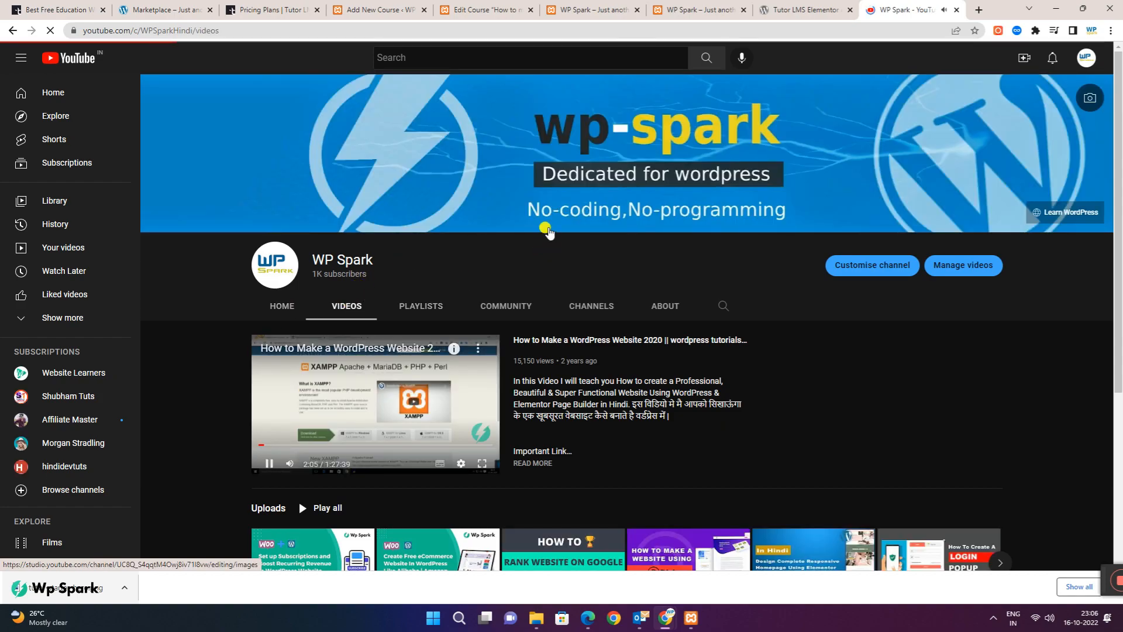
{"action": "scroll", "coordinate": [1026, 265], "scroll_direction": "down", "scroll_amount": 3}
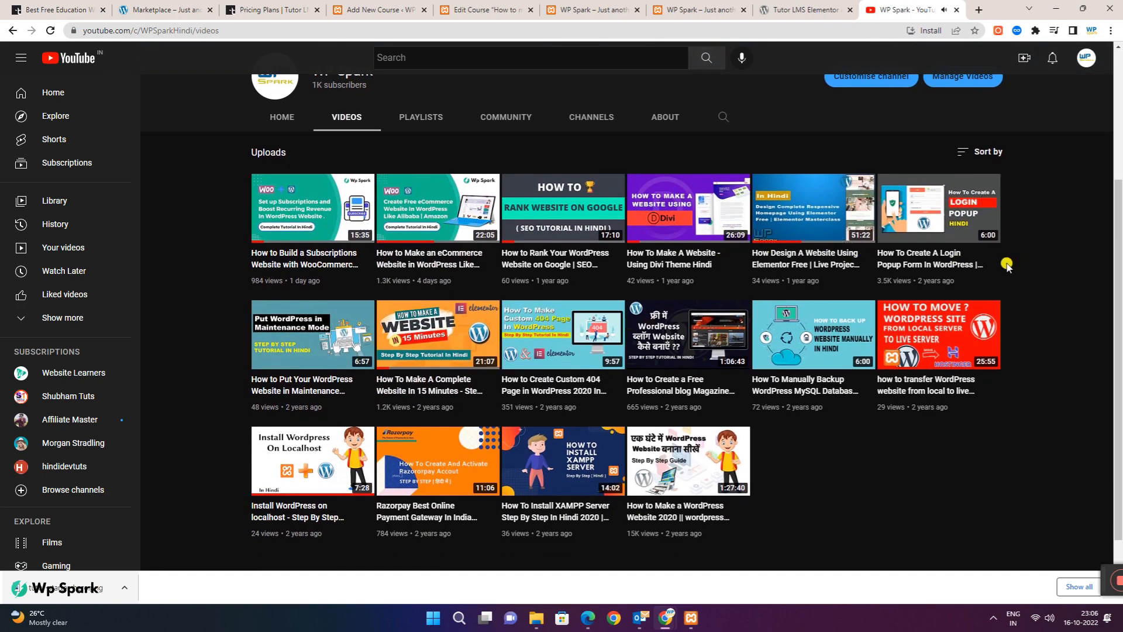
{"action": "left_click", "coordinate": [493, 379]}
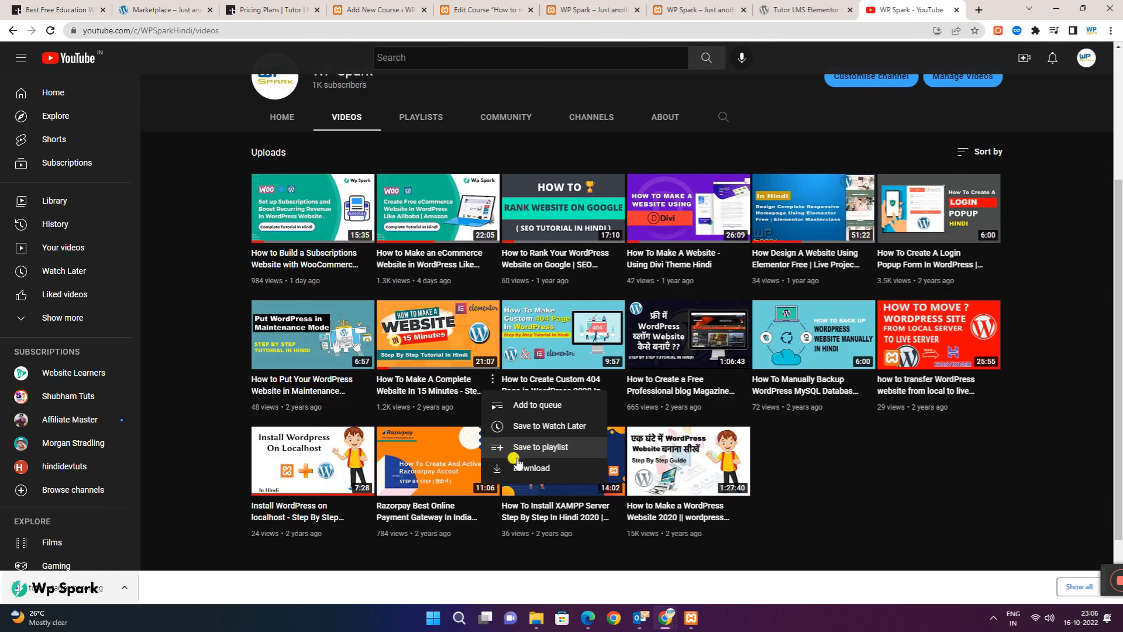
{"action": "right_click", "coordinate": [464, 391]}
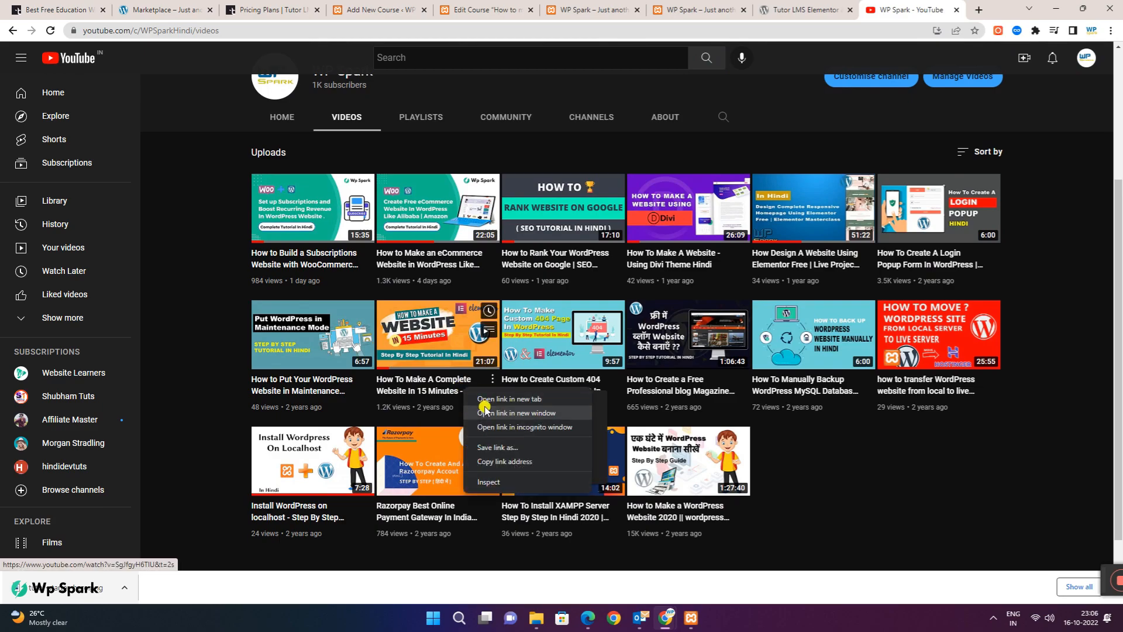
{"action": "left_click", "coordinate": [504, 461]}
- Return to the course being edited and paste the copied YouTube link as the lesson's video URL
{"action": "left_click", "coordinate": [807, 10]}
{"action": "left_click", "coordinate": [712, 6]}
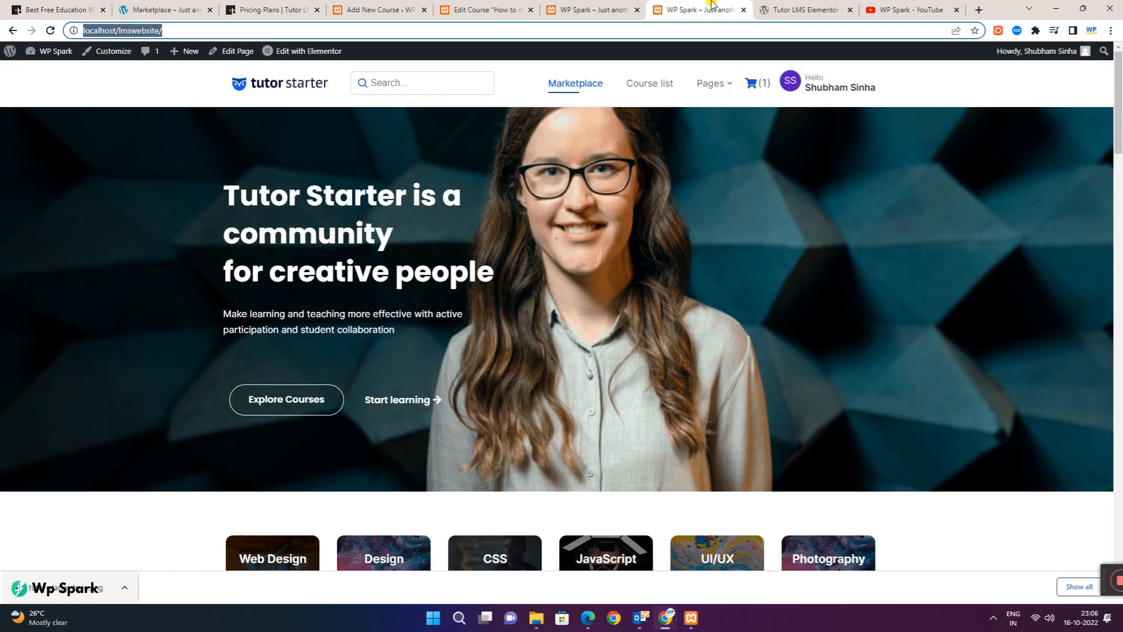
{"action": "left_click", "coordinate": [571, 9]}
{"action": "left_click", "coordinate": [506, 7]}
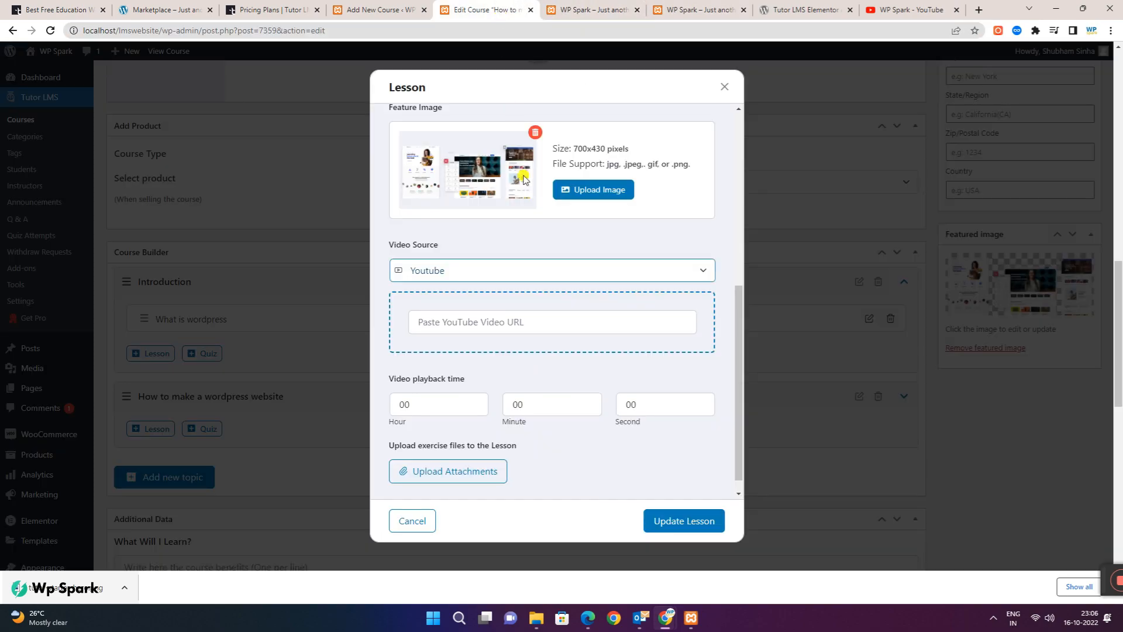
{"action": "right_click", "coordinate": [484, 321]}
{"action": "left_click", "coordinate": [508, 414]}
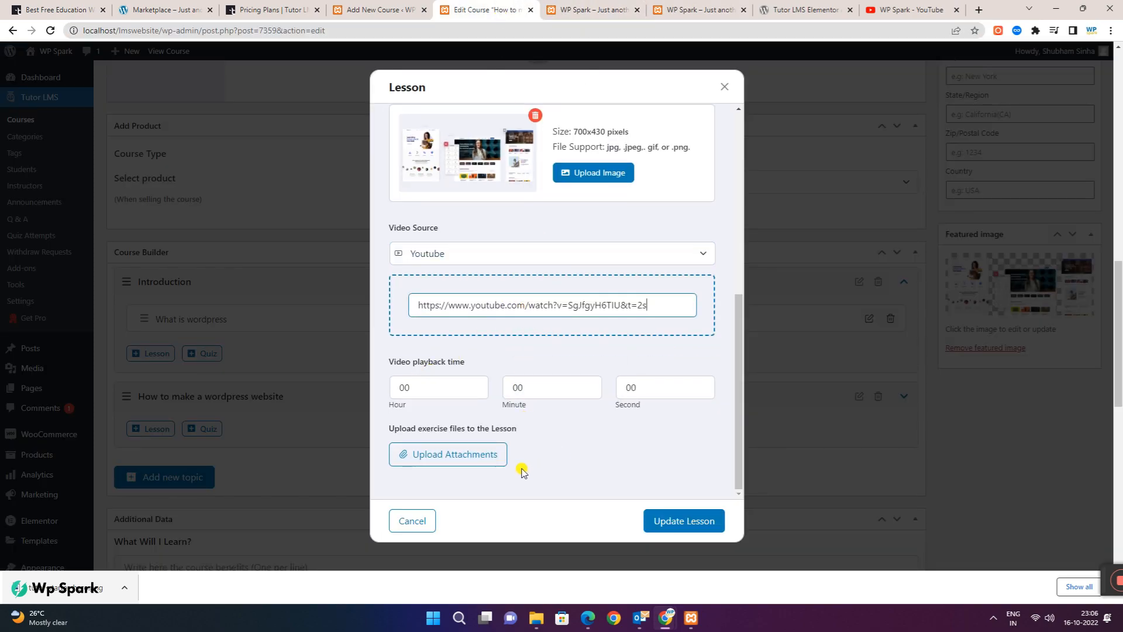
{"action": "left_click", "coordinate": [436, 454]}
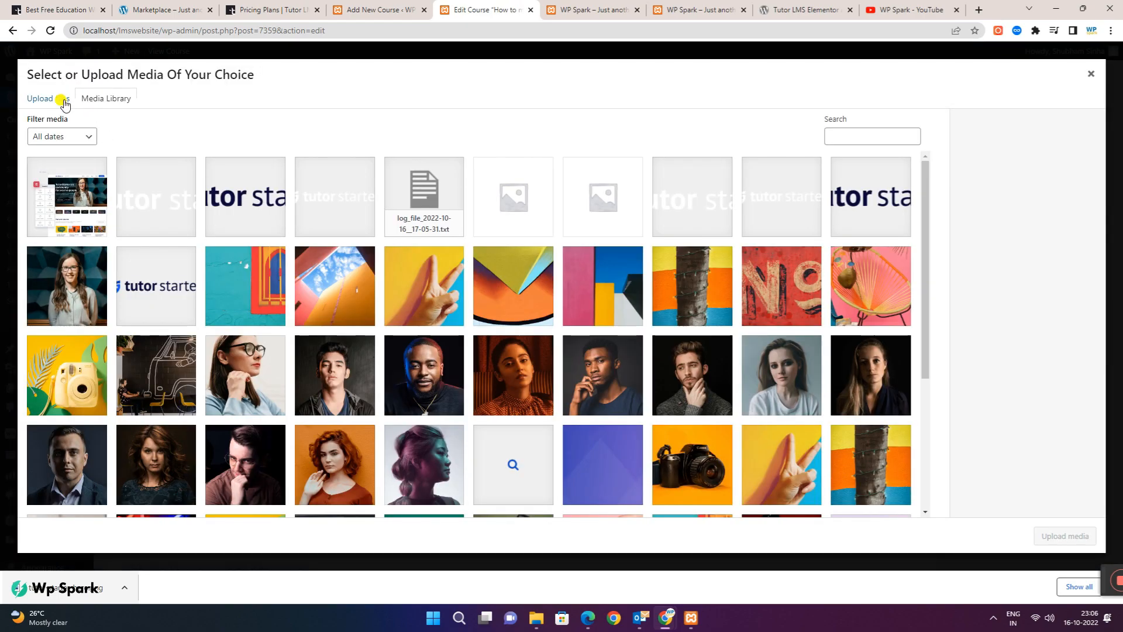
{"action": "left_click", "coordinate": [53, 99]}
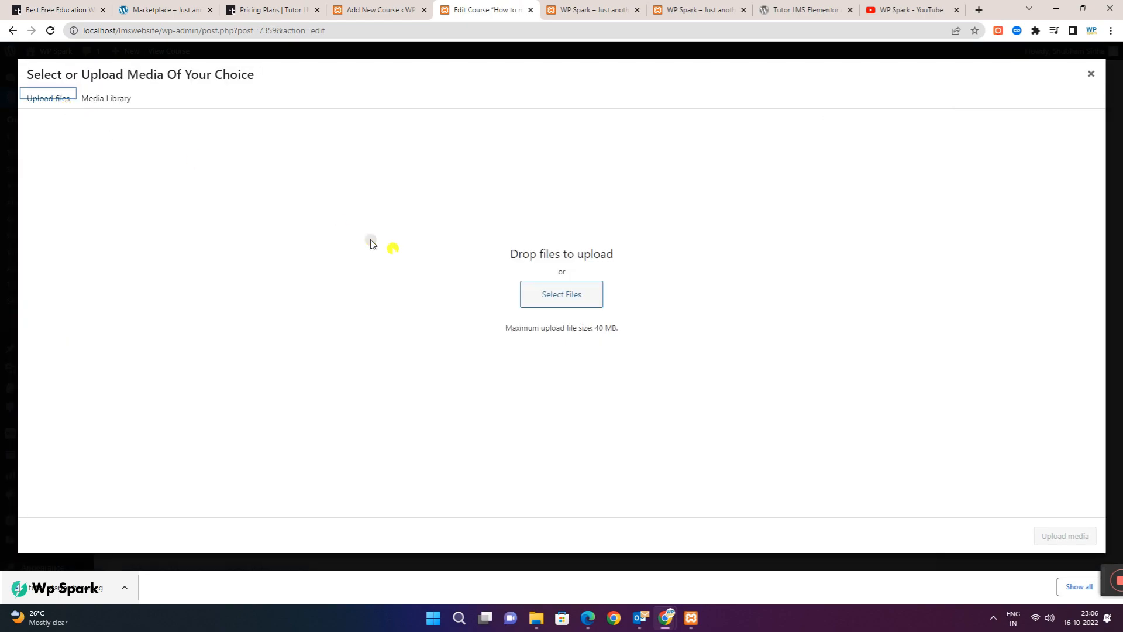
{"action": "left_click", "coordinate": [554, 296]}
{"action": "scroll", "coordinate": [164, 152], "scroll_direction": "down", "scroll_amount": 5}
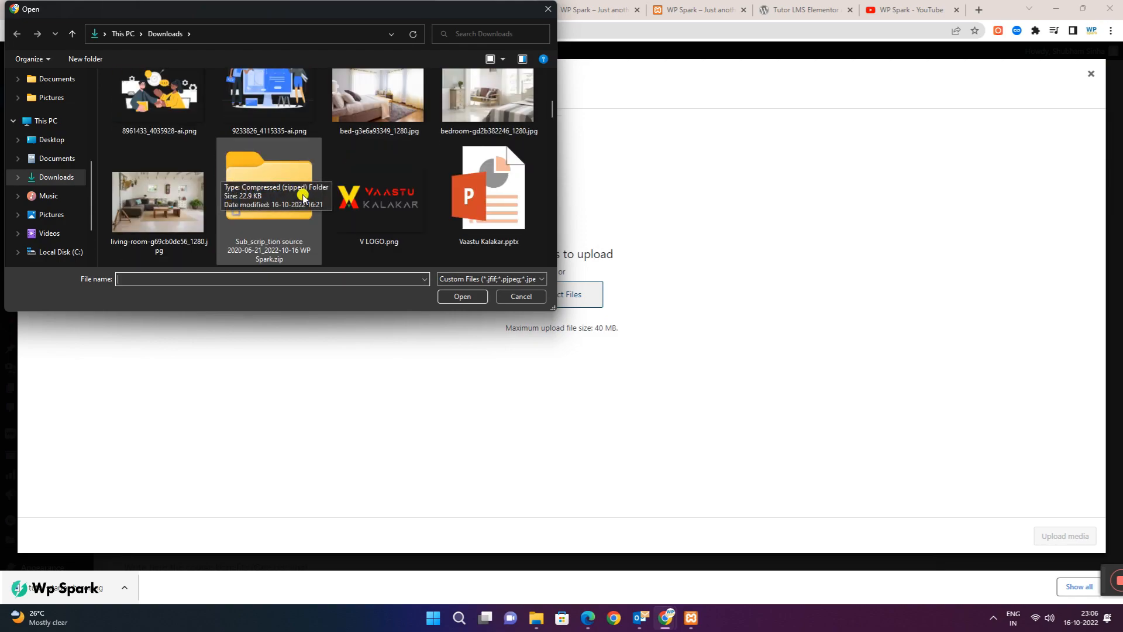
{"action": "scroll", "coordinate": [466, 224], "scroll_direction": "down", "scroll_amount": 4}
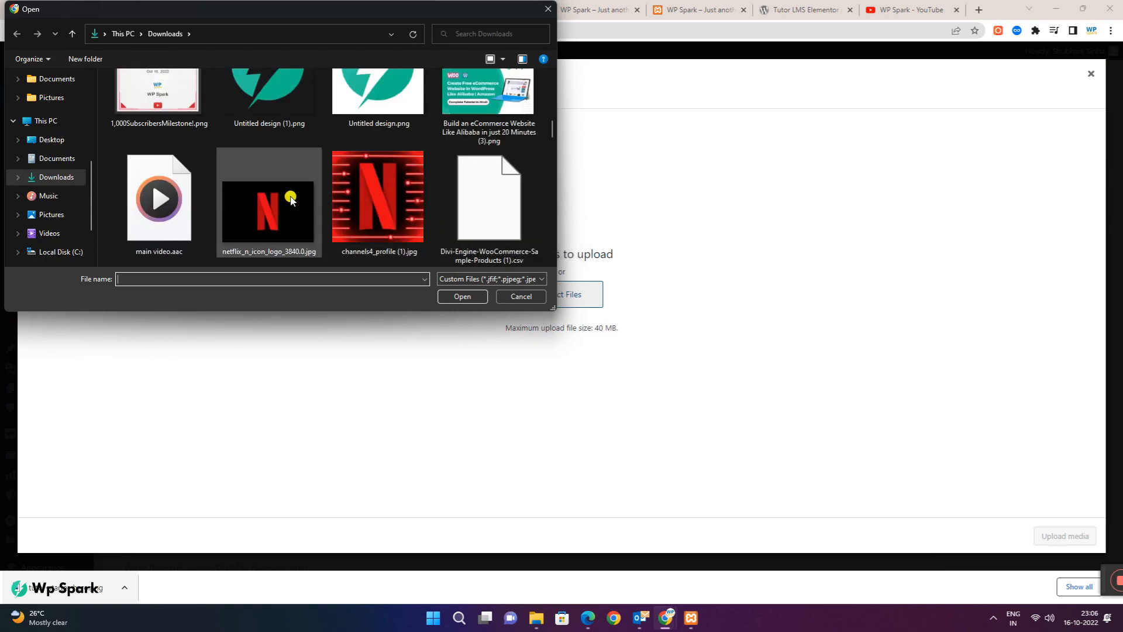
{"action": "scroll", "coordinate": [438, 217], "scroll_direction": "down", "scroll_amount": 6}
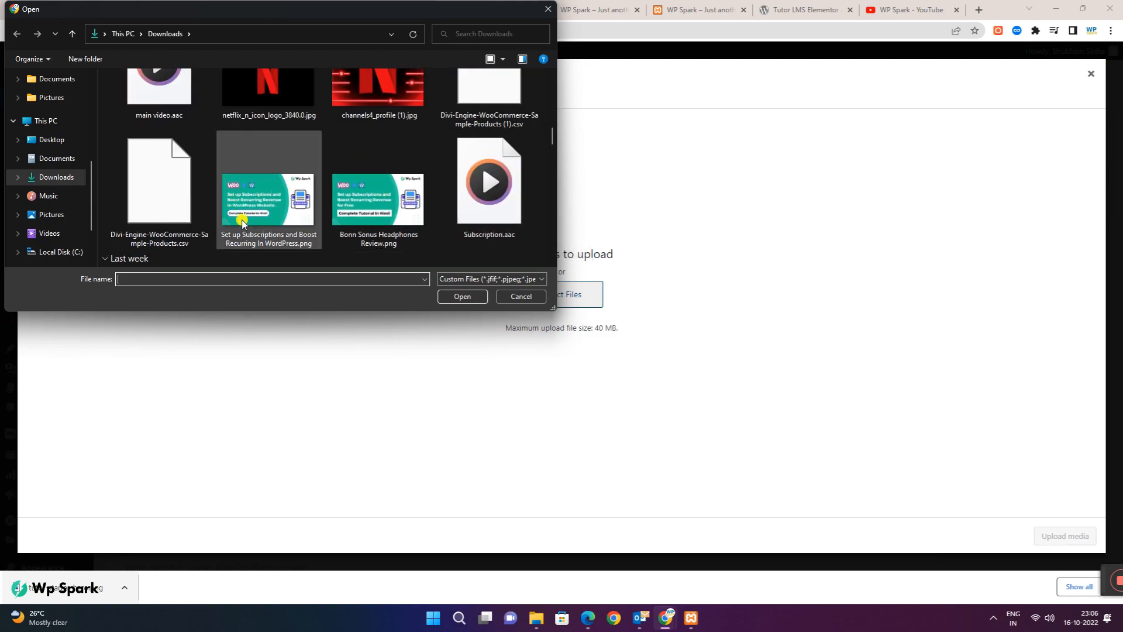
{"action": "scroll", "coordinate": [480, 219], "scroll_direction": "down", "scroll_amount": 5}
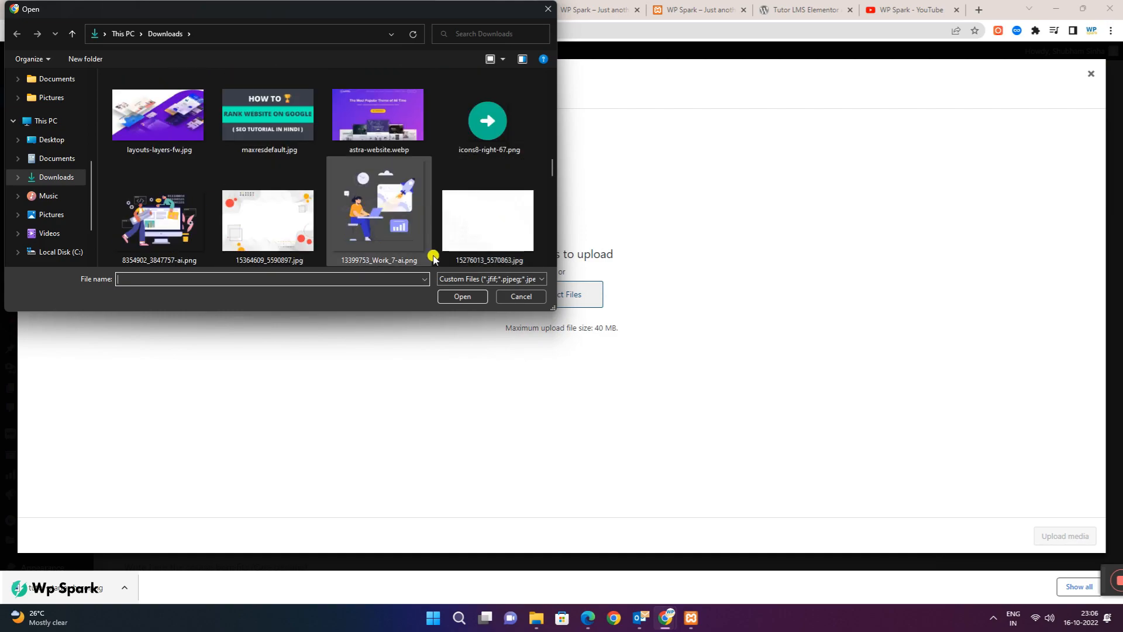
{"action": "left_click", "coordinate": [521, 296]}
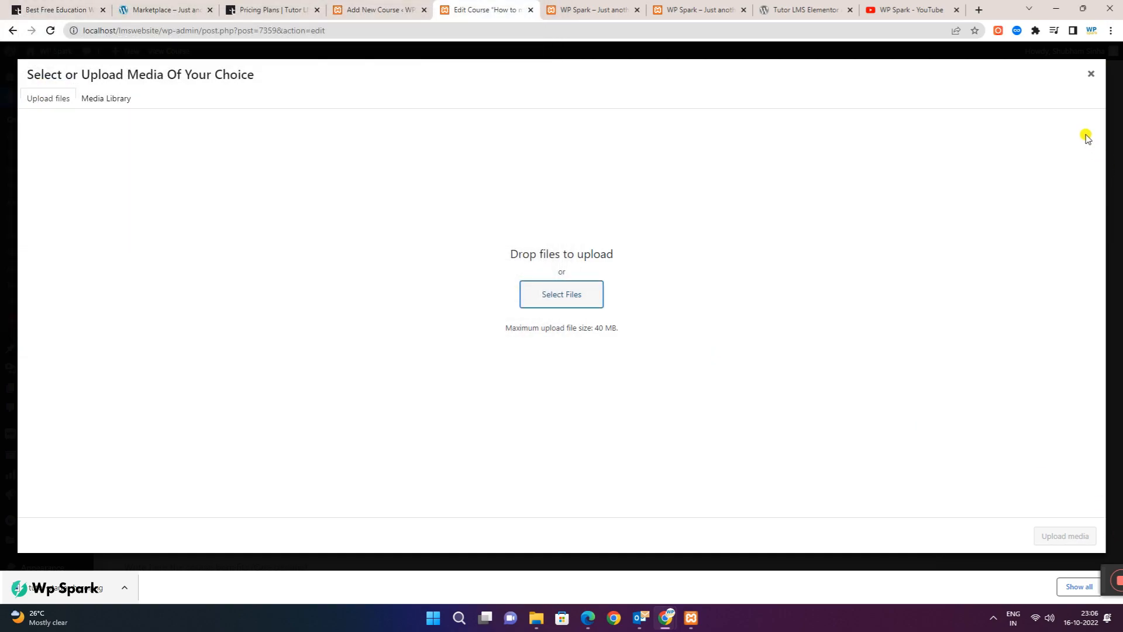
{"action": "left_click", "coordinate": [1091, 75]}
- Save the lesson to the topic "How to make a wordpress website" and look over the course builder
{"action": "left_click", "coordinate": [680, 521]}
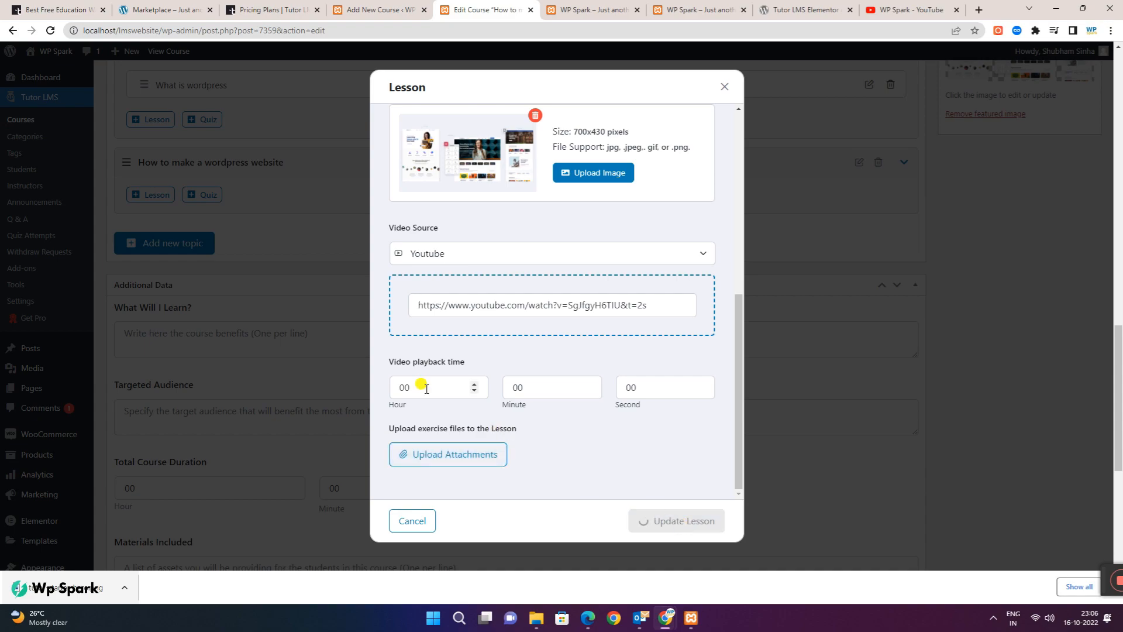
{"action": "scroll", "coordinate": [275, 333], "scroll_direction": "down", "scroll_amount": 3}
{"action": "scroll", "coordinate": [285, 336], "scroll_direction": "up", "scroll_amount": 7}
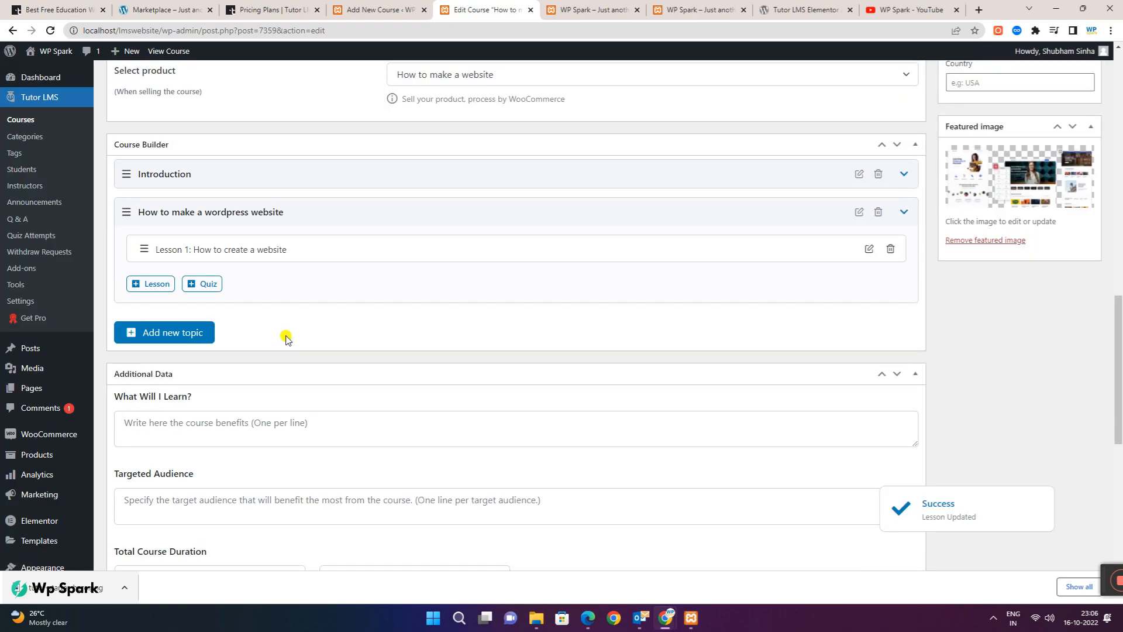
{"action": "scroll", "coordinate": [363, 303], "scroll_direction": "down", "scroll_amount": 4}
{"action": "scroll", "coordinate": [232, 135], "scroll_direction": "up", "scroll_amount": 4}
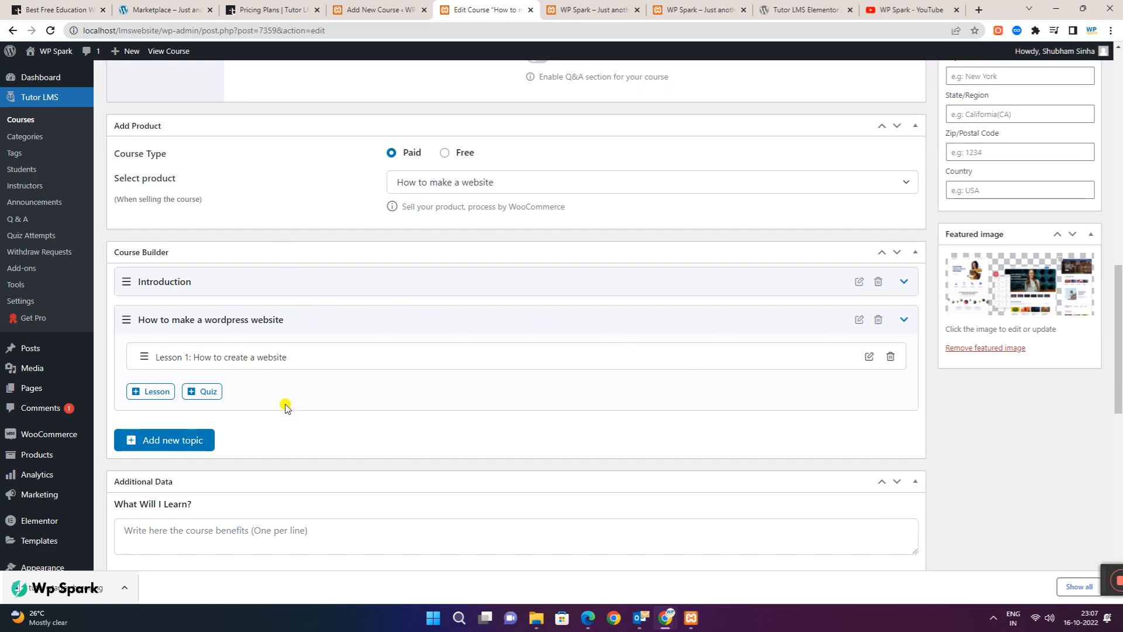
{"action": "scroll", "coordinate": [258, 383], "scroll_direction": "down", "scroll_amount": 3}
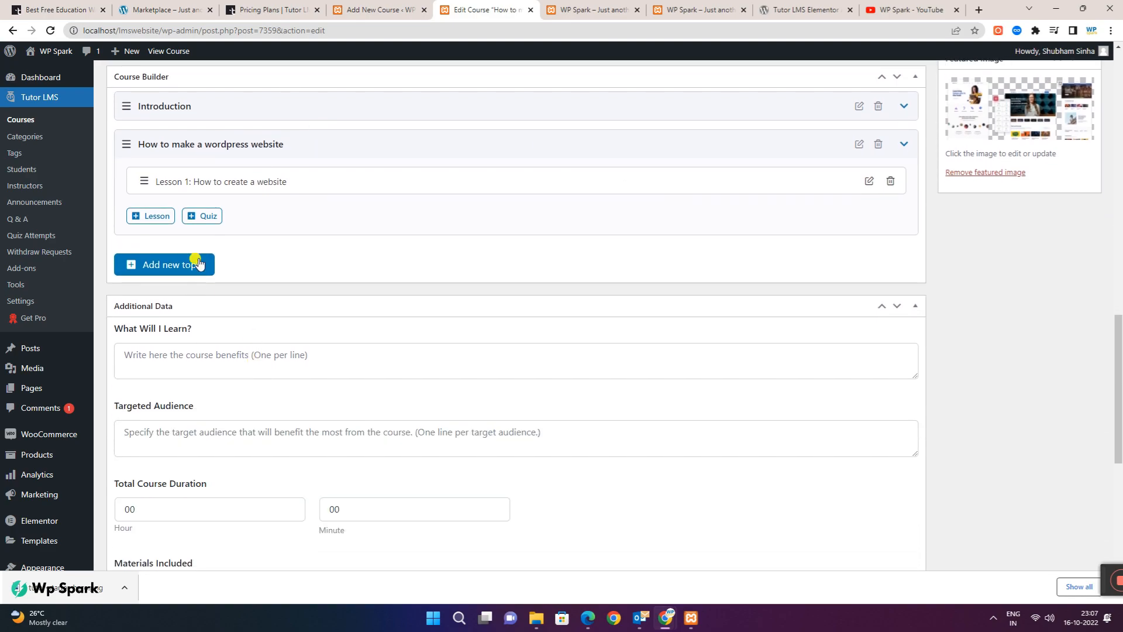
- Set the total course duration to 0 hours and 20 minutes in the course's additional data
{"action": "scroll", "coordinate": [284, 356], "scroll_direction": "down", "scroll_amount": 1}
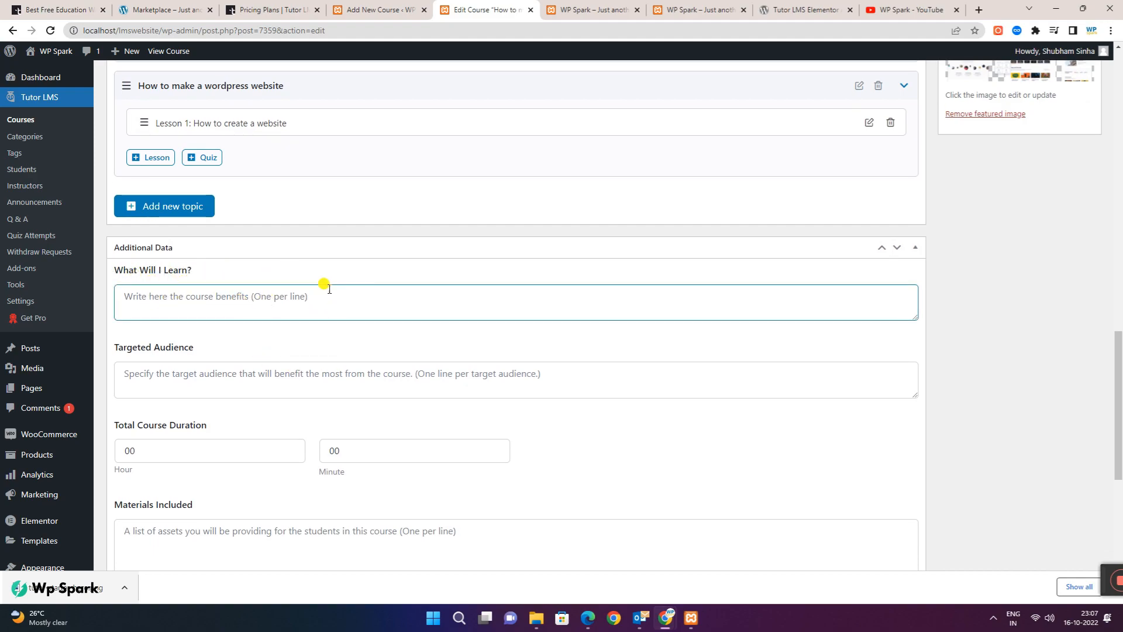
{"action": "left_click_drag", "start_coordinate": [192, 272], "coordinate": [128, 279]}
{"action": "left_click", "coordinate": [237, 308]}
{"action": "left_click", "coordinate": [308, 375]}
{"action": "scroll", "coordinate": [455, 359], "scroll_direction": "down", "scroll_amount": 3}
{"action": "double_click", "coordinate": [126, 276]}
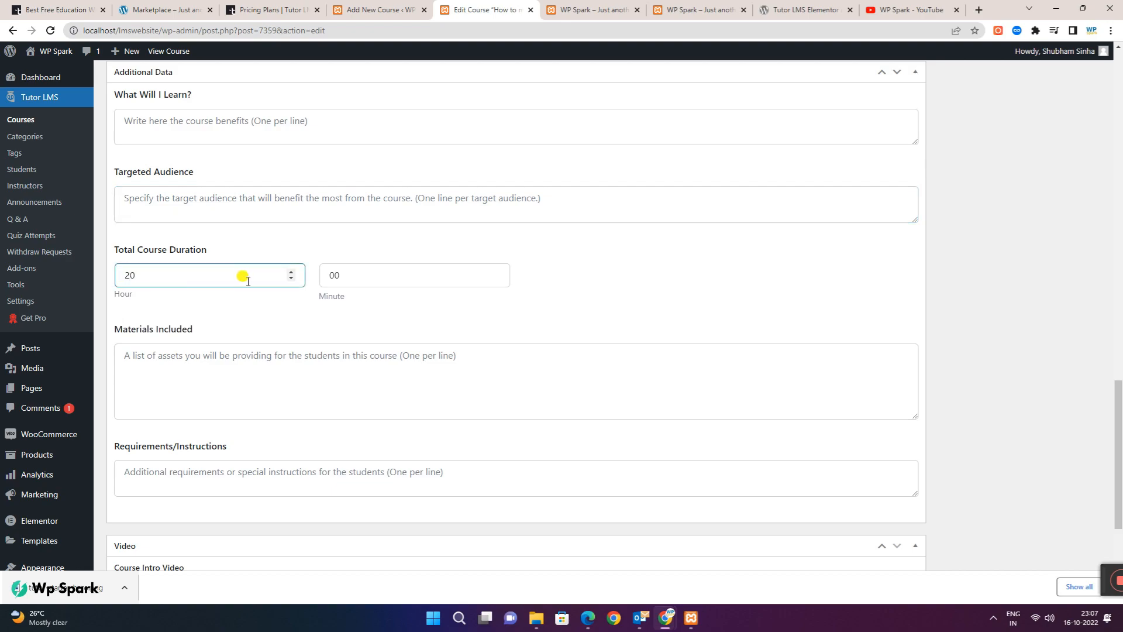
{"action": "left_click_drag", "start_coordinate": [171, 270], "coordinate": [119, 273]}
{"action": "double_click", "coordinate": [334, 278]}
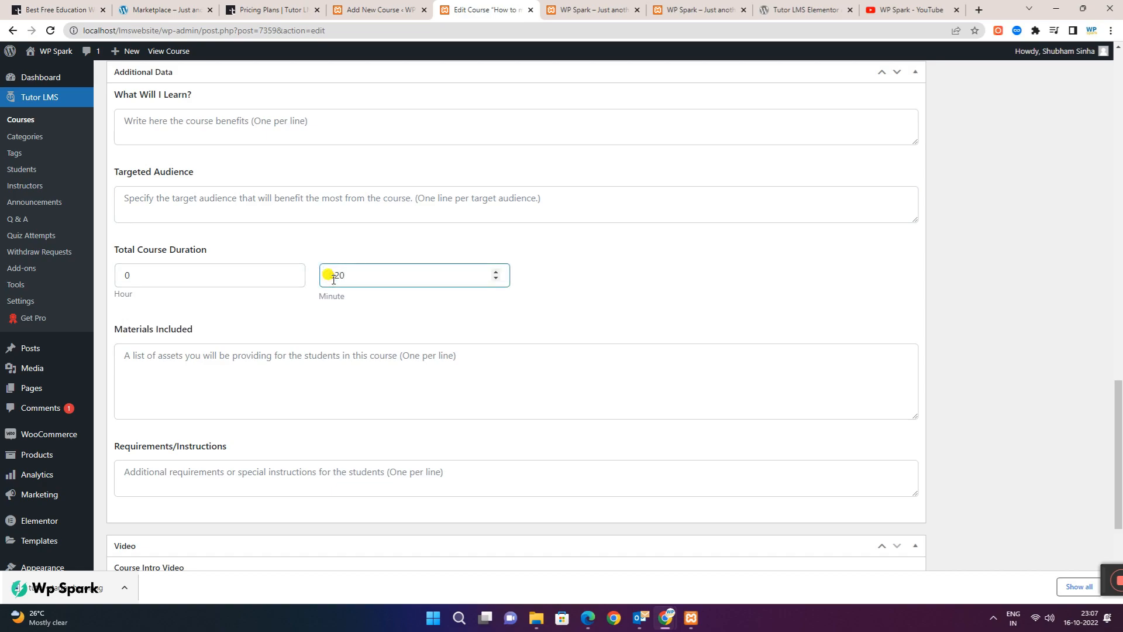
{"action": "left_click", "coordinate": [339, 331]}
{"action": "scroll", "coordinate": [336, 328], "scroll_direction": "down", "scroll_amount": 1}
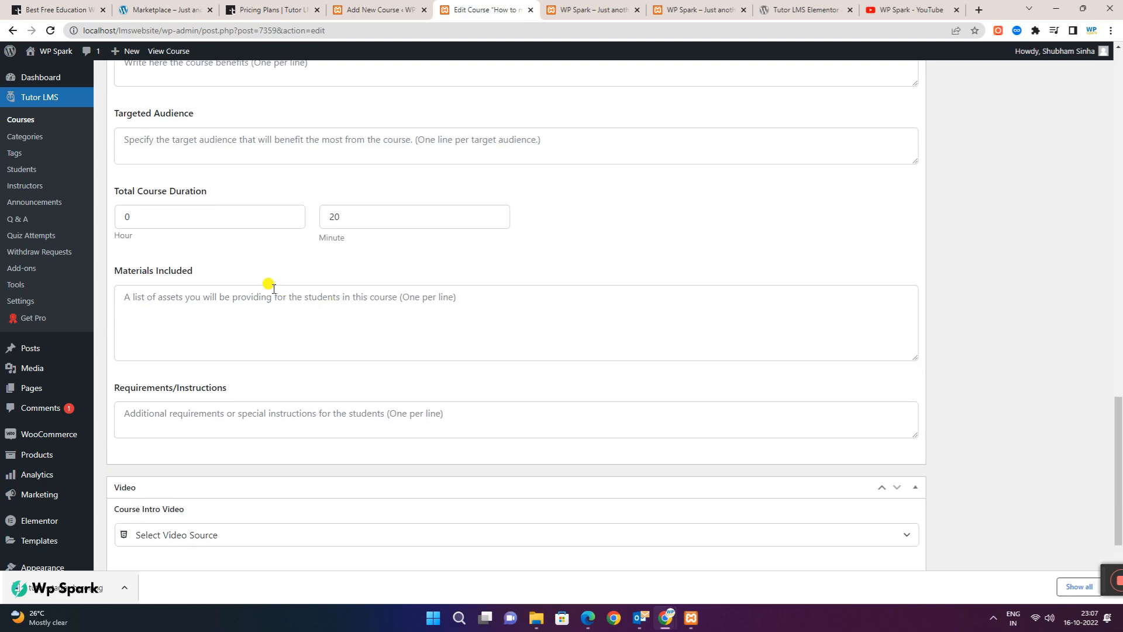
{"action": "right_click", "coordinate": [270, 302]}
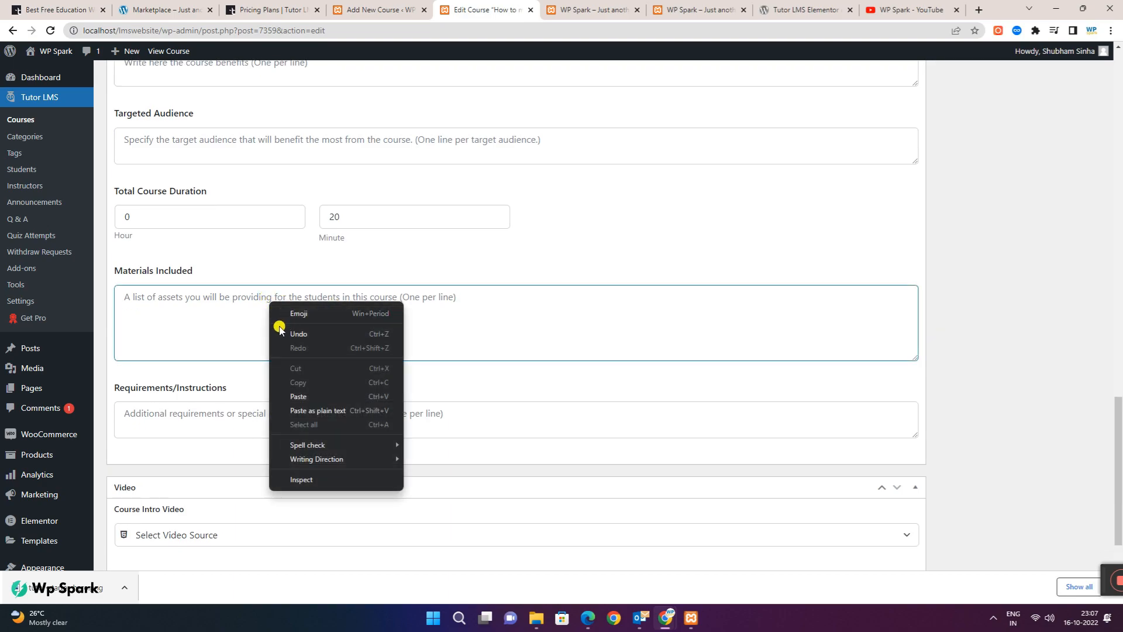
{"action": "left_click", "coordinate": [299, 397]}
{"action": "left_click_drag", "start_coordinate": [383, 298], "coordinate": [147, 295]}
- Copy the feature text from "Site Licenses" through "Unlimited Courses" on the Tutor LMS pricing page
{"action": "left_click", "coordinate": [272, 10]}
{"action": "scroll", "coordinate": [456, 245], "scroll_direction": "up", "scroll_amount": 6}
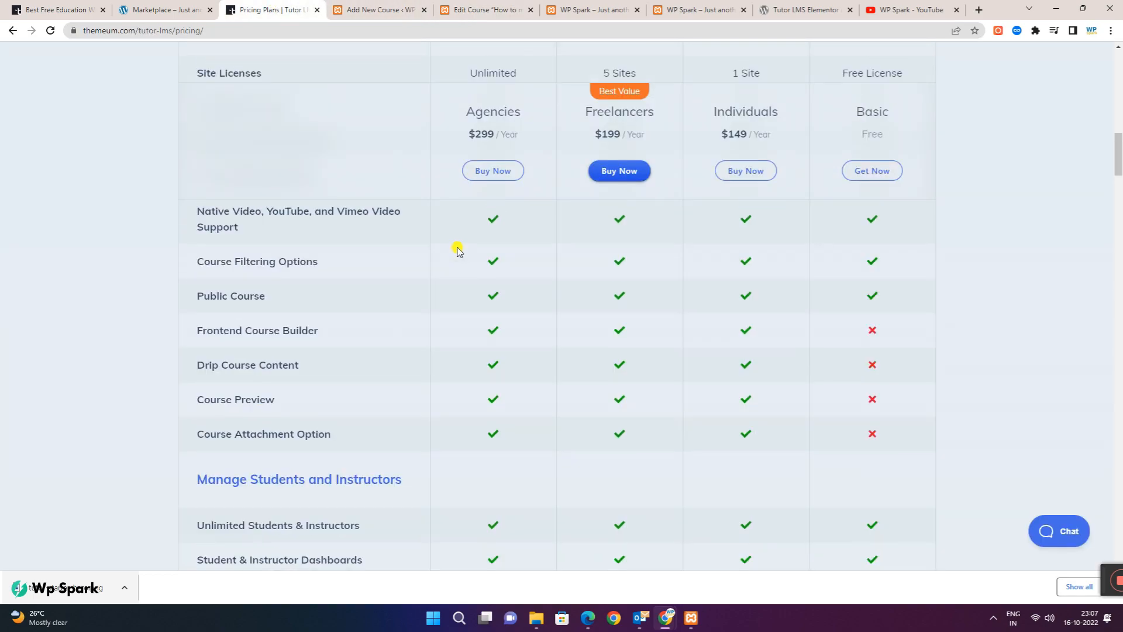
{"action": "left_click_drag", "start_coordinate": [194, 266], "coordinate": [306, 305]}
{"action": "right_click", "coordinate": [281, 300]}
{"action": "left_click", "coordinate": [298, 311]}
- Return to the course being edited and replace the Materials Included content with the copied feature list
{"action": "left_click", "coordinate": [381, 9]}
{"action": "left_click", "coordinate": [481, 10]}
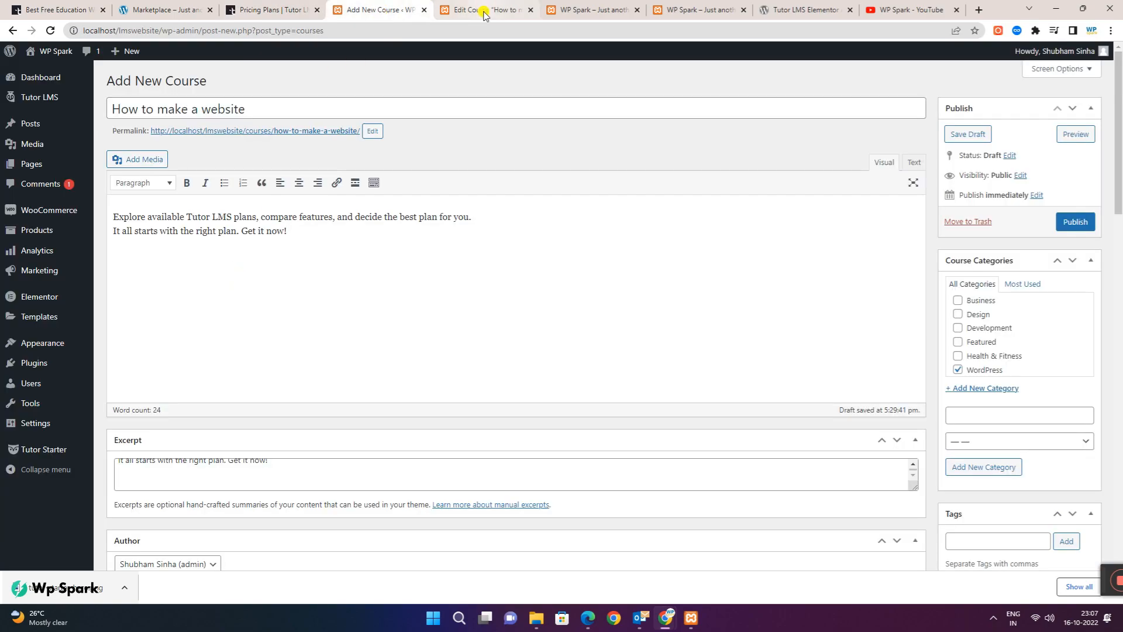
{"action": "left_click", "coordinate": [401, 293]}
{"action": "key", "text": "ctrl+a"}
{"action": "key", "text": "ctrl+v"}
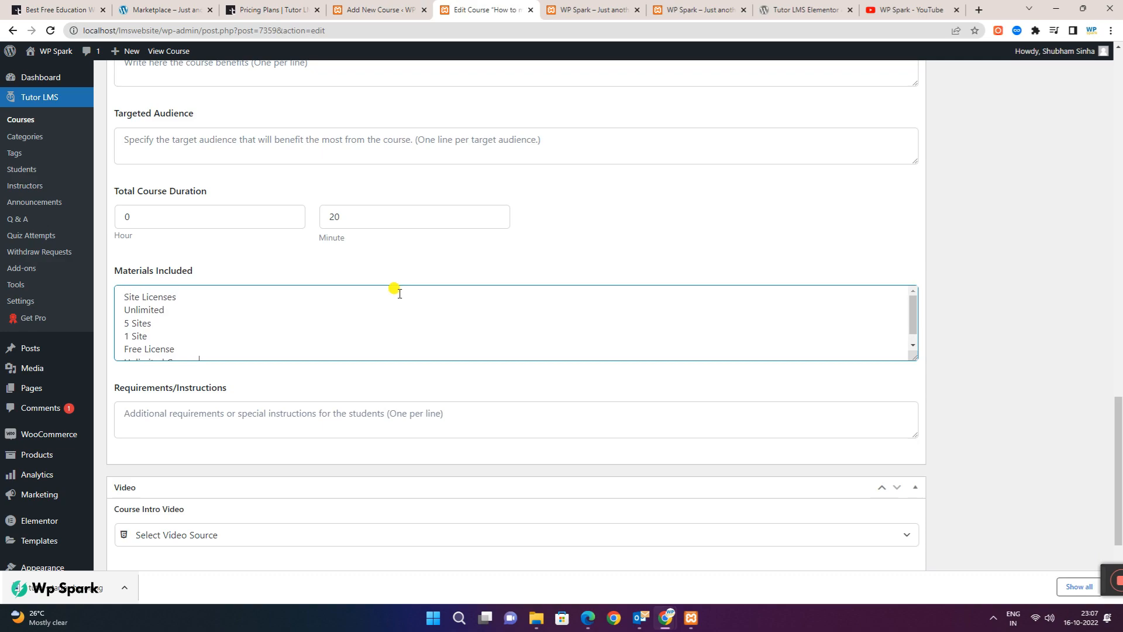
- Paste the copied list into Requirements/Instructions and delete everything after its first line, "Site Licenses"
{"action": "scroll", "coordinate": [283, 275], "scroll_direction": "down", "scroll_amount": 2}
{"action": "left_click", "coordinate": [228, 362]}
{"action": "right_click", "coordinate": [267, 356]}
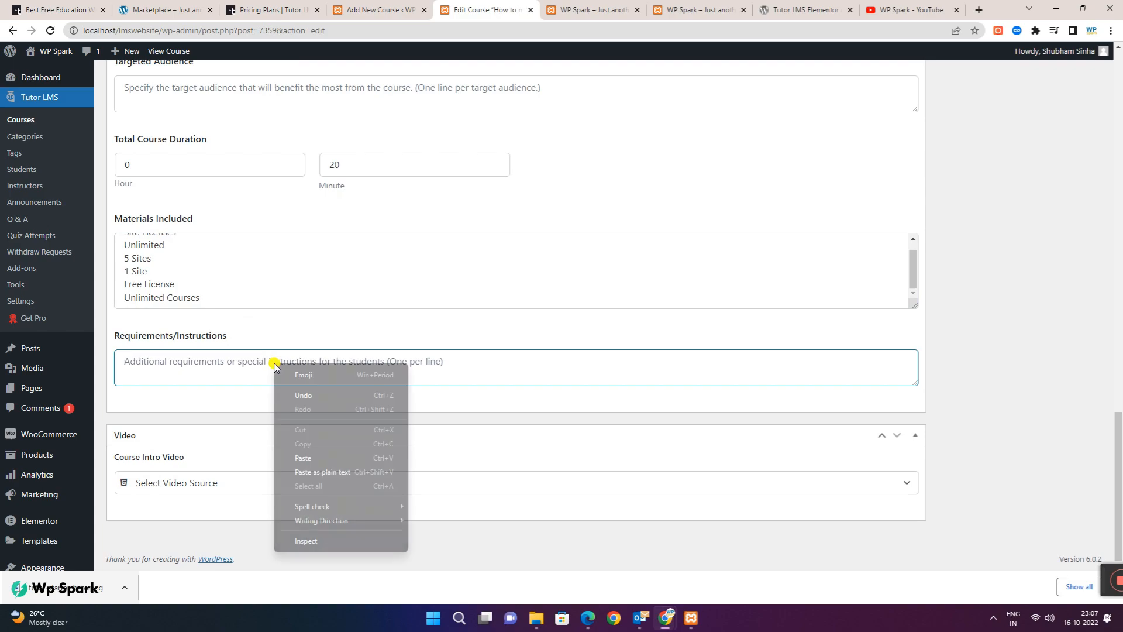
{"action": "left_click", "coordinate": [304, 455]}
{"action": "scroll", "coordinate": [195, 368], "scroll_direction": "up", "scroll_amount": 1}
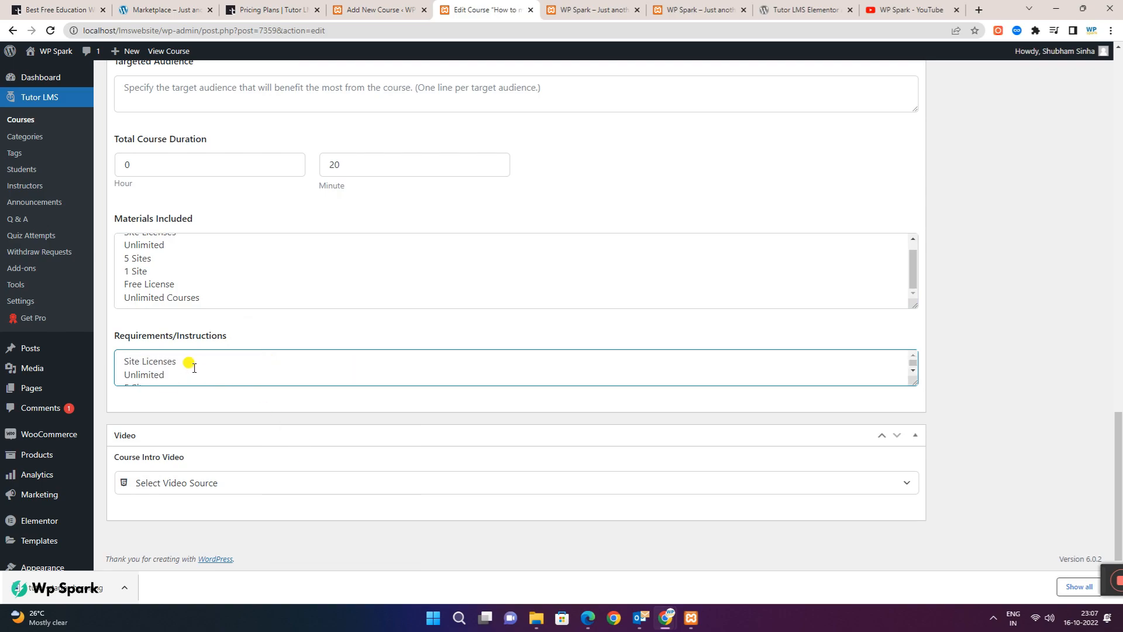
{"action": "left_click_drag", "start_coordinate": [125, 372], "coordinate": [259, 410]}
{"action": "key", "text": "BackSpace"}
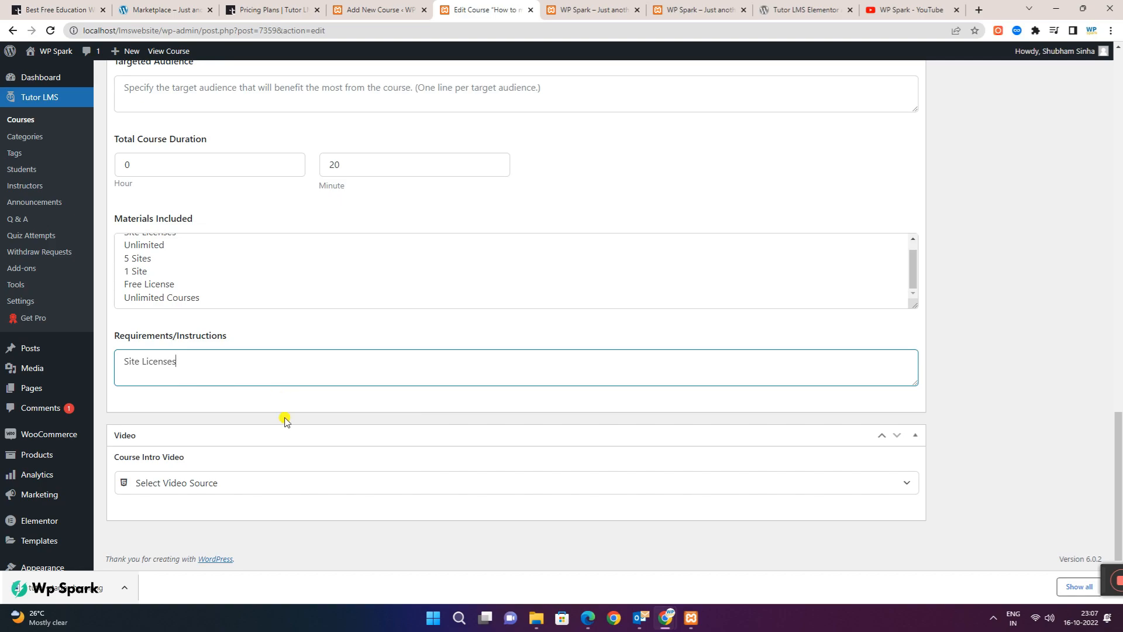
- Set the course intro video source to Youtube and go to its video URL field
{"action": "scroll", "coordinate": [391, 402], "scroll_direction": "up", "scroll_amount": 1}
{"action": "scroll", "coordinate": [391, 401], "scroll_direction": "down", "scroll_amount": 1}
{"action": "left_click", "coordinate": [356, 490]}
{"action": "left_click", "coordinate": [357, 492]}
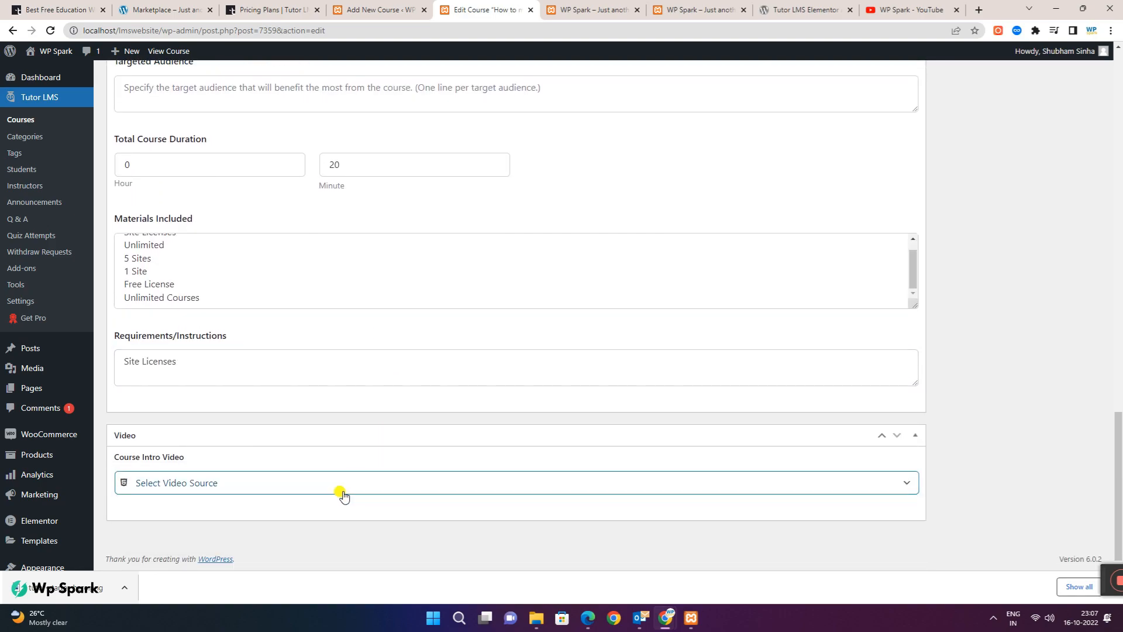
{"action": "scroll", "coordinate": [464, 369], "scroll_direction": "up", "scroll_amount": 3}
{"action": "scroll", "coordinate": [464, 368], "scroll_direction": "down", "scroll_amount": 2}
{"action": "scroll", "coordinate": [464, 368], "scroll_direction": "down", "scroll_amount": 1}
{"action": "left_click", "coordinate": [271, 515]}
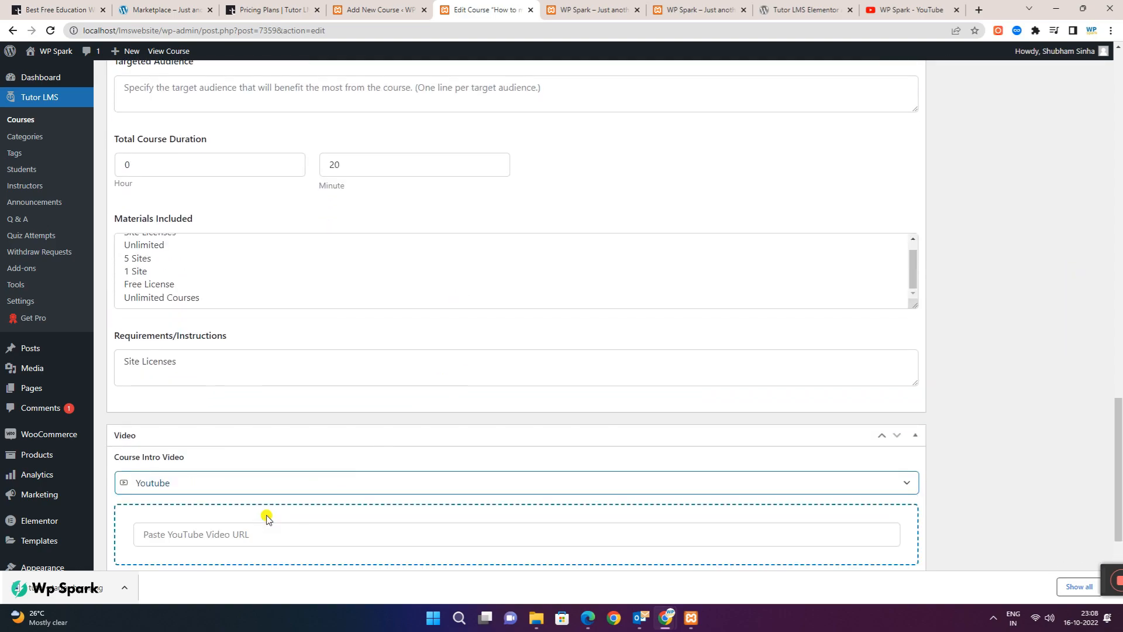
{"action": "scroll", "coordinate": [351, 457], "scroll_direction": "down", "scroll_amount": 1}
{"action": "left_click", "coordinate": [334, 462]}
{"action": "right_click", "coordinate": [338, 461]}
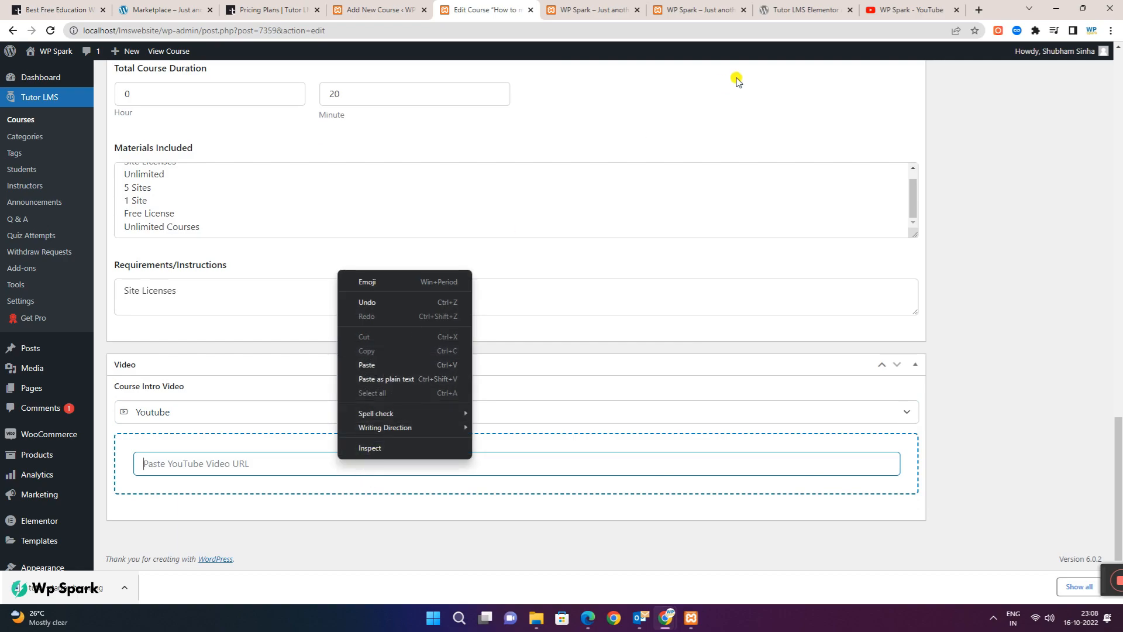
- Copy the link address of the video "How to Build a Subscriptions Website with WooCommerce" on the WP Spark YouTube channel
{"action": "left_click", "coordinate": [876, 10]}
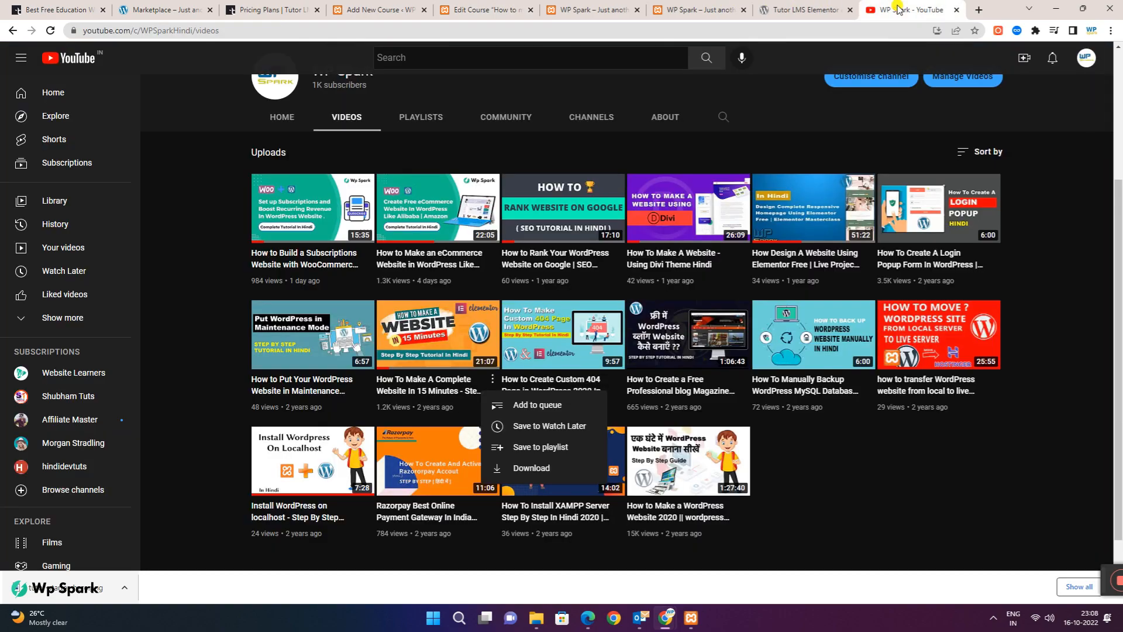
{"action": "right_click", "coordinate": [300, 212]}
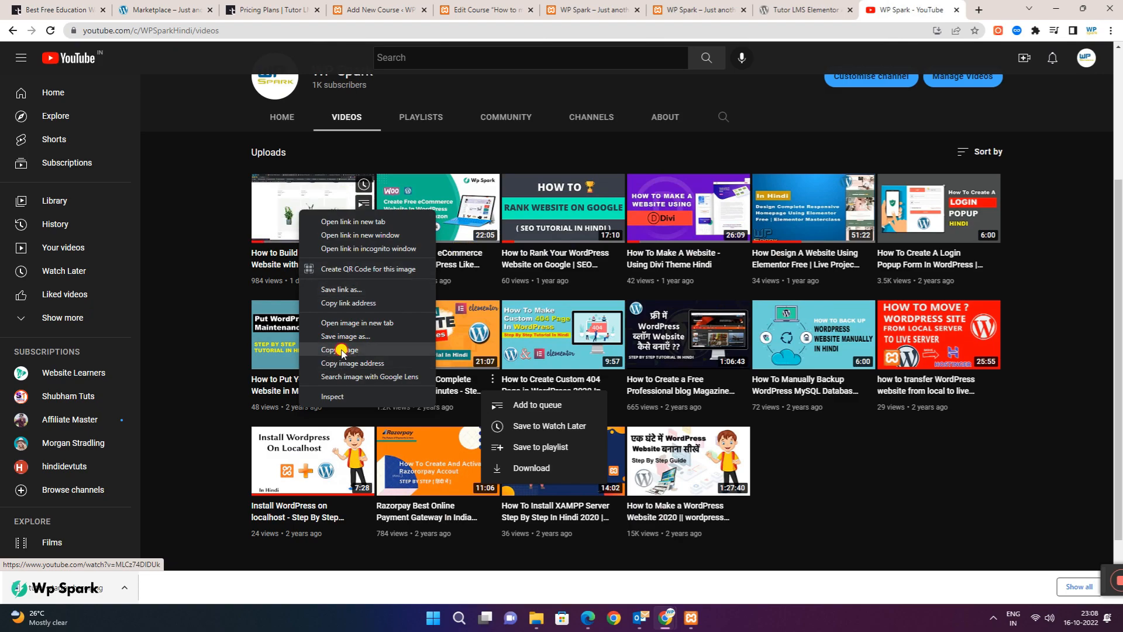
{"action": "right_click", "coordinate": [270, 255]}
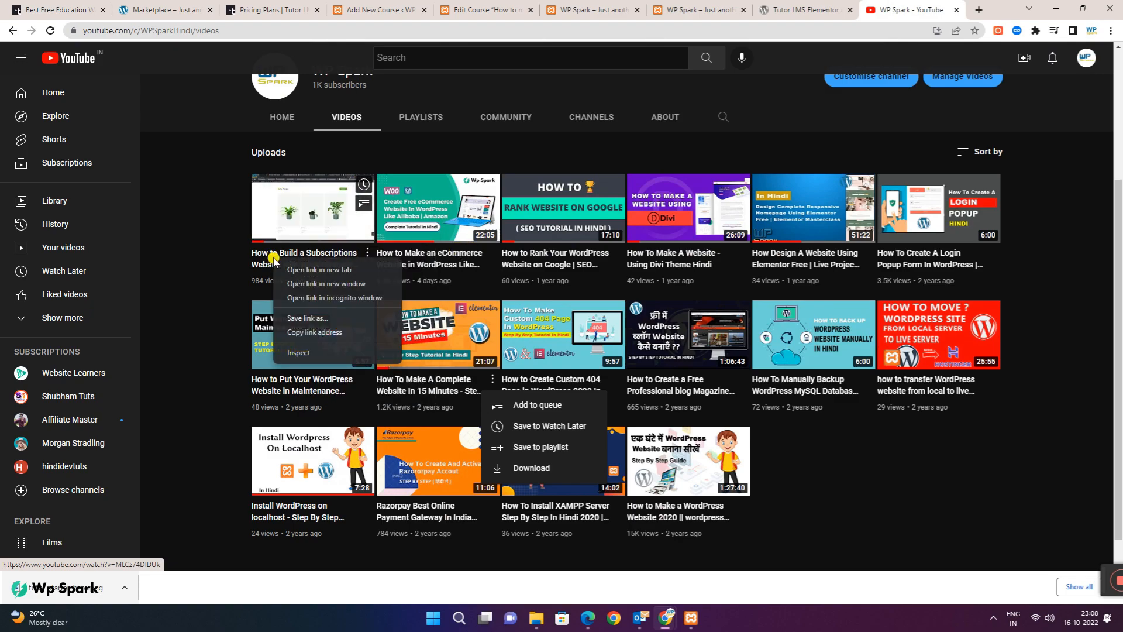
{"action": "left_click", "coordinate": [310, 333]}
- Return to the course being edited and paste the copied YouTube link as the course intro video URL
{"action": "left_click", "coordinate": [781, 10]}
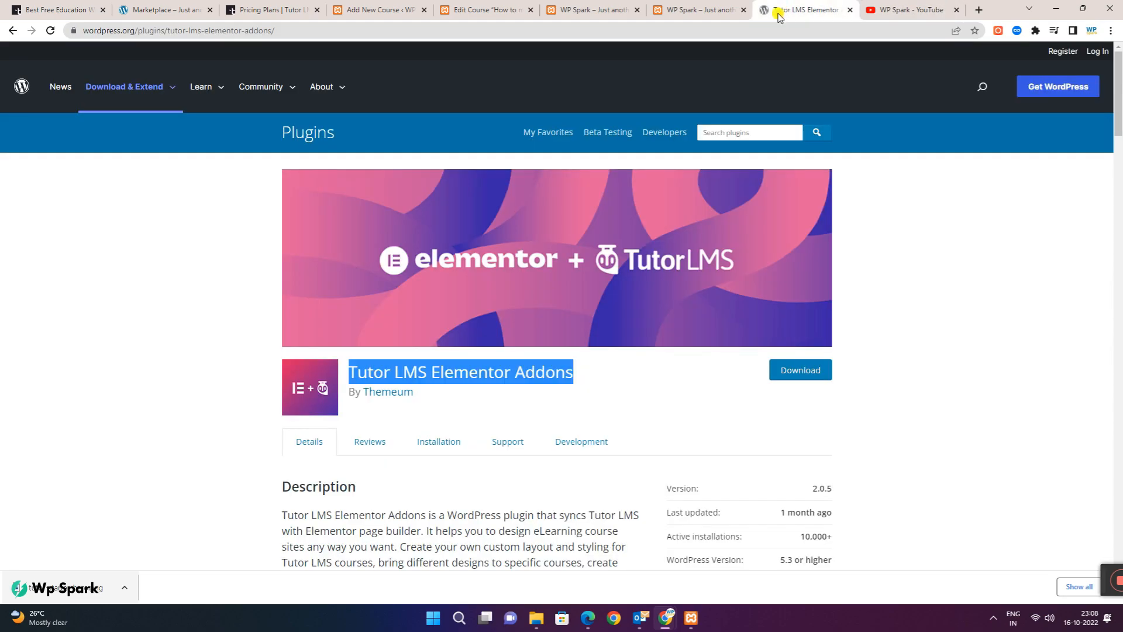
{"action": "left_click", "coordinate": [682, 9]}
{"action": "left_click", "coordinate": [633, 8]}
{"action": "left_click", "coordinate": [485, 9]}
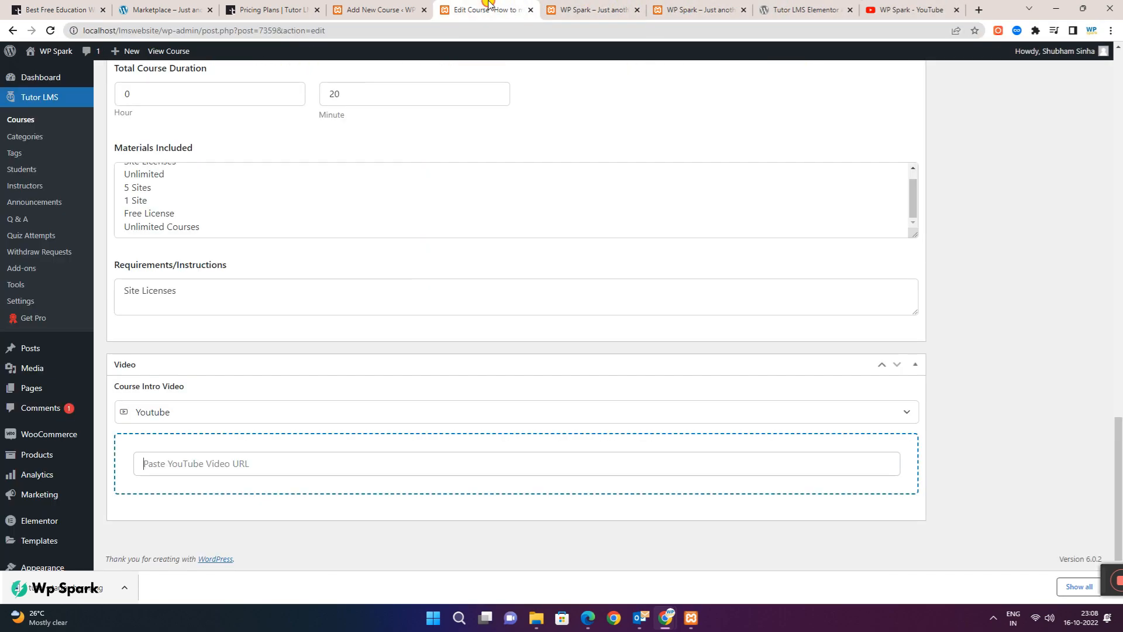
{"action": "right_click", "coordinate": [226, 460]}
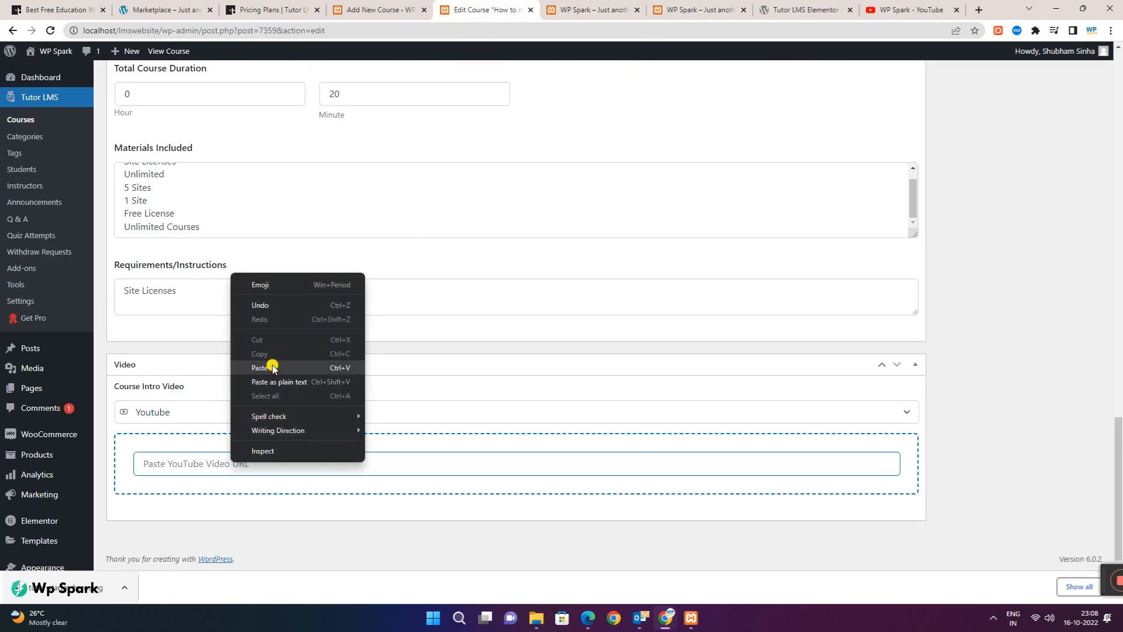
{"action": "left_click", "coordinate": [275, 364]}
- Enable the Q&A section in the general course settings
{"action": "scroll", "coordinate": [515, 401], "scroll_direction": "up", "scroll_amount": 10}
{"action": "scroll", "coordinate": [848, 357], "scroll_direction": "up", "scroll_amount": 15}
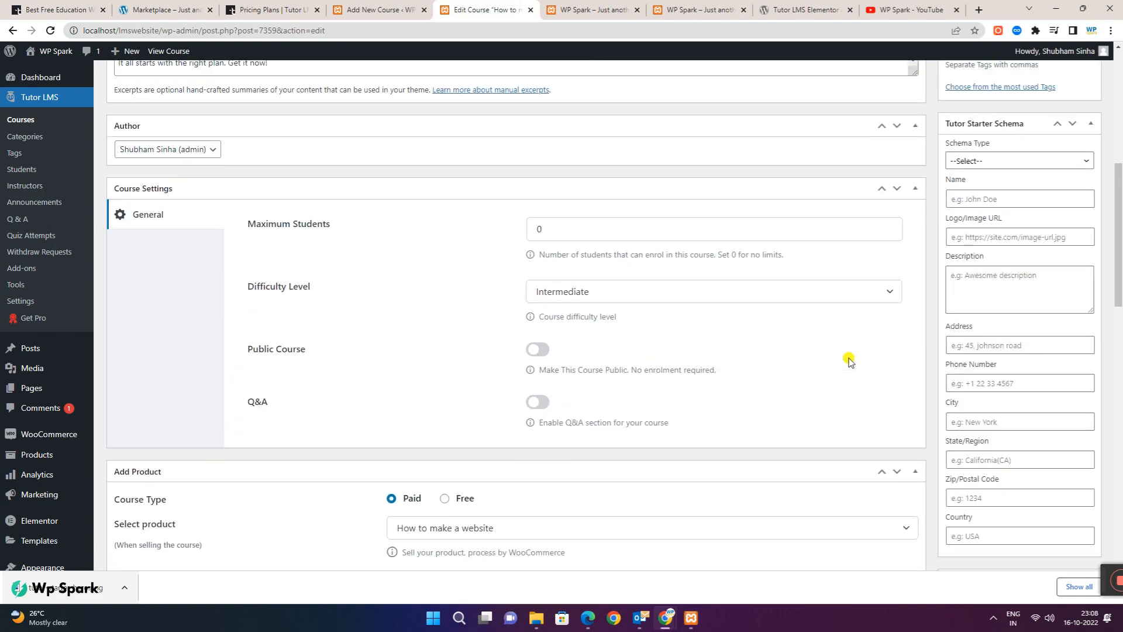
{"action": "scroll", "coordinate": [849, 357], "scroll_direction": "down", "scroll_amount": 4}
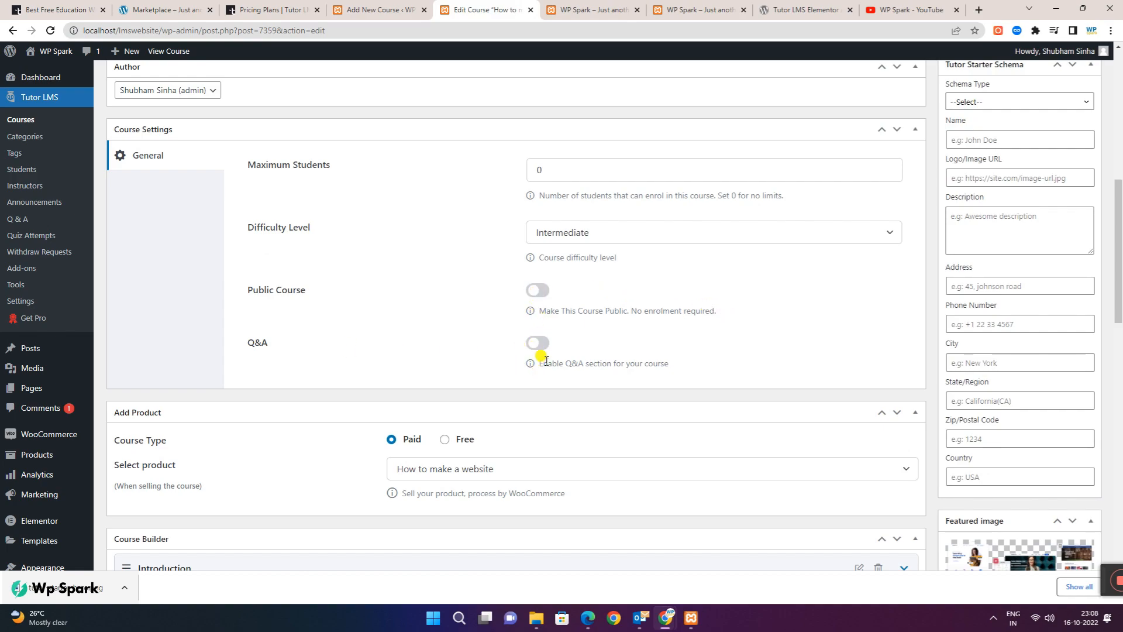
{"action": "scroll", "coordinate": [542, 351], "scroll_direction": "up", "scroll_amount": 2}
{"action": "scroll", "coordinate": [542, 351], "scroll_direction": "down", "scroll_amount": 2}
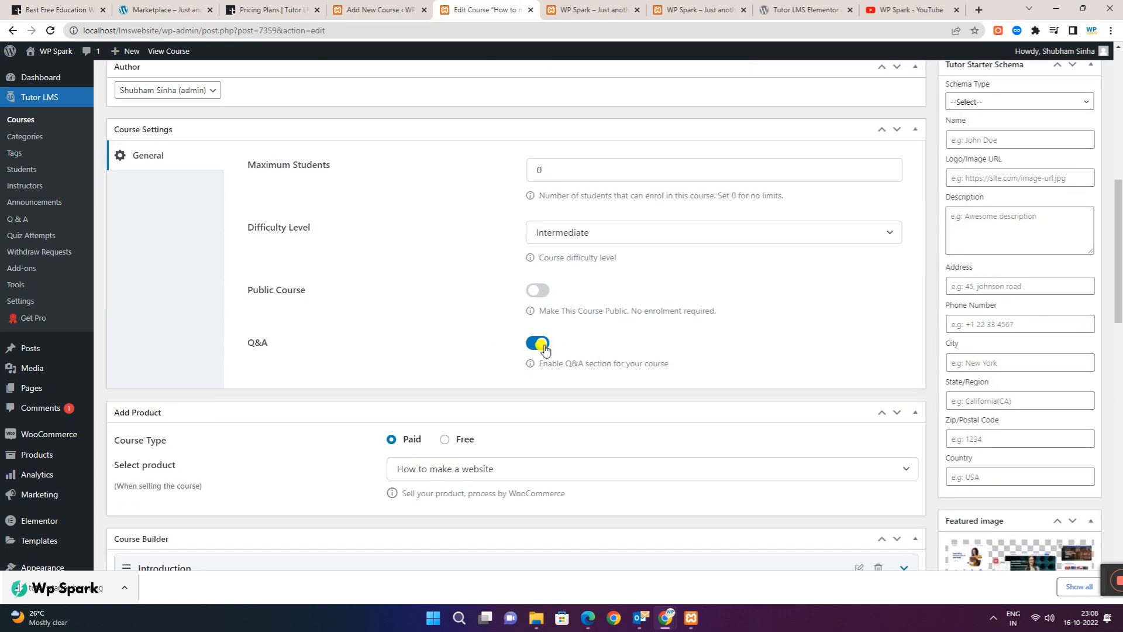
{"action": "left_click_drag", "start_coordinate": [242, 347], "coordinate": [673, 354]}
- Publish the course "How to make a website"
{"action": "scroll", "coordinate": [570, 372], "scroll_direction": "up", "scroll_amount": 3}
{"action": "scroll", "coordinate": [604, 390], "scroll_direction": "up", "scroll_amount": 3}
{"action": "scroll", "coordinate": [761, 398], "scroll_direction": "down", "scroll_amount": 3}
{"action": "scroll", "coordinate": [507, 359], "scroll_direction": "up", "scroll_amount": 5}
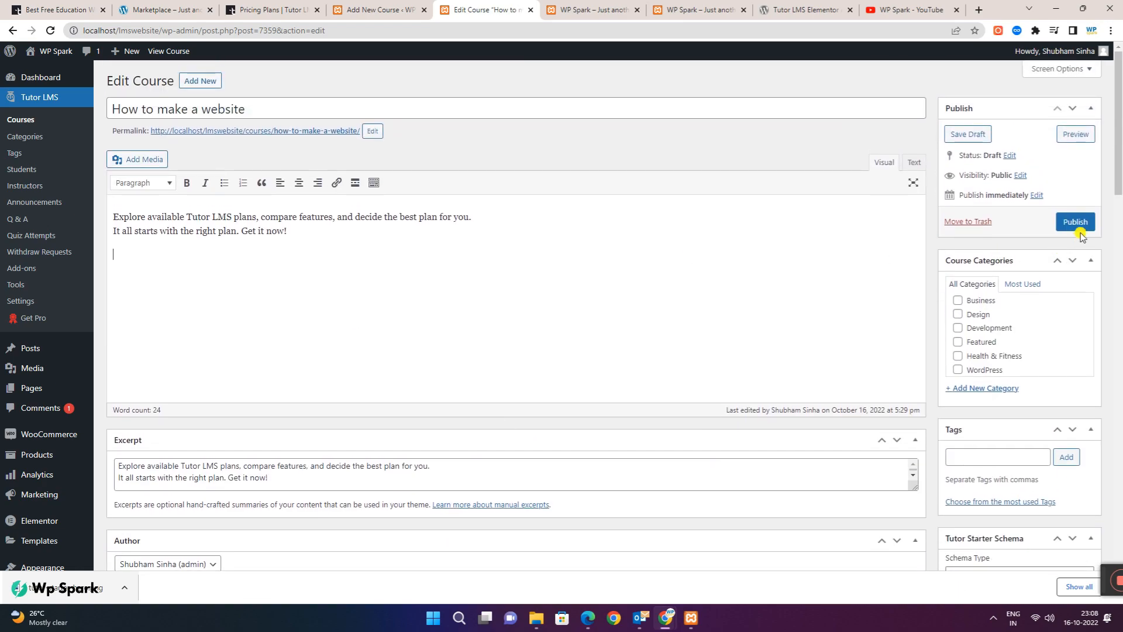
{"action": "left_click", "coordinate": [1076, 227]}
- Open the published course's front-end page in a new browser tab and switch to it
{"action": "scroll", "coordinate": [702, 344], "scroll_direction": "down", "scroll_amount": 9}
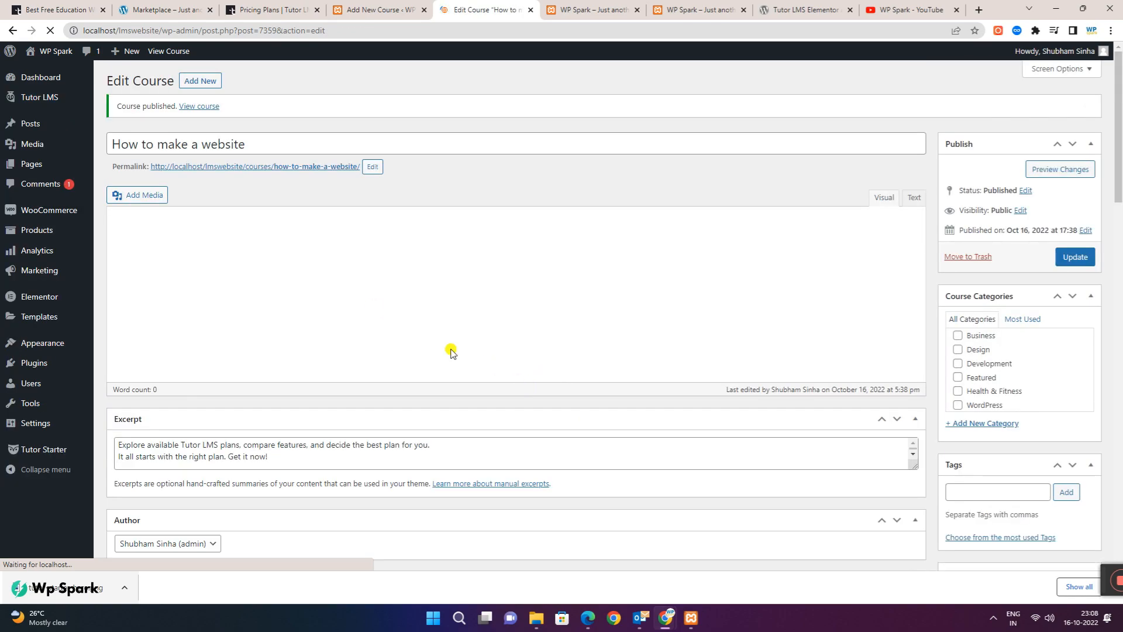
{"action": "right_click", "coordinate": [238, 168]}
{"action": "right_click", "coordinate": [237, 168]}
{"action": "left_click", "coordinate": [257, 177]}
{"action": "left_click", "coordinate": [532, 13]}
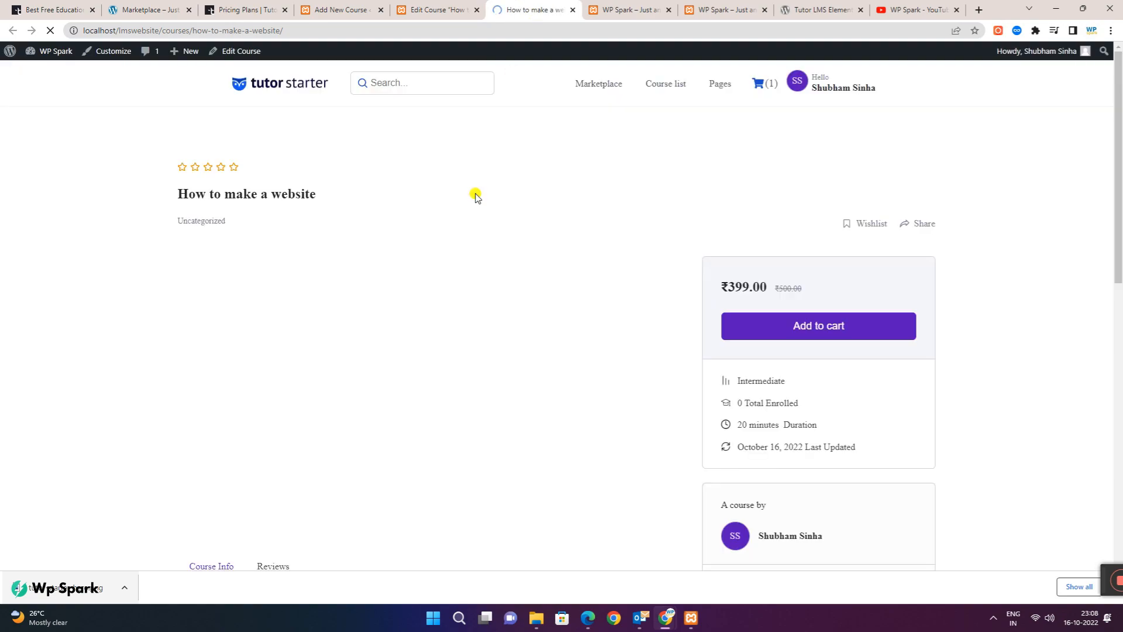
- Examine the course page's description, materials and requirements, and expand the topic "How to make a wordpress website"
{"action": "scroll", "coordinate": [688, 227], "scroll_direction": "down", "scroll_amount": 4}
{"action": "scroll", "coordinate": [577, 281], "scroll_direction": "down", "scroll_amount": 5}
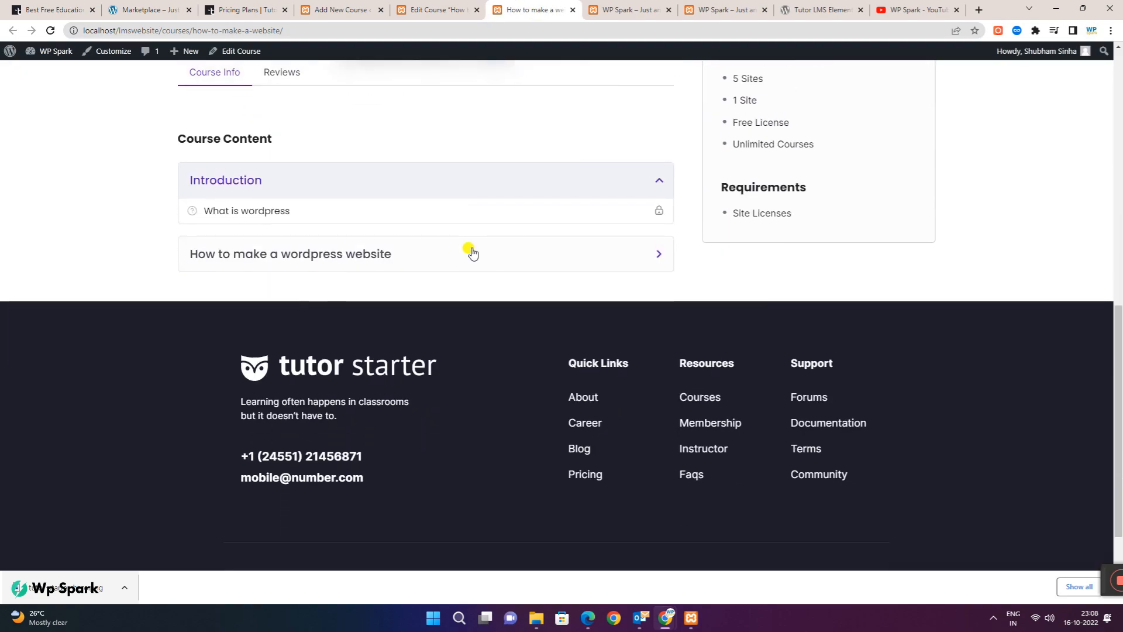
{"action": "scroll", "coordinate": [474, 283], "scroll_direction": "up", "scroll_amount": 8}
{"action": "scroll", "coordinate": [273, 334], "scroll_direction": "down", "scroll_amount": 4}
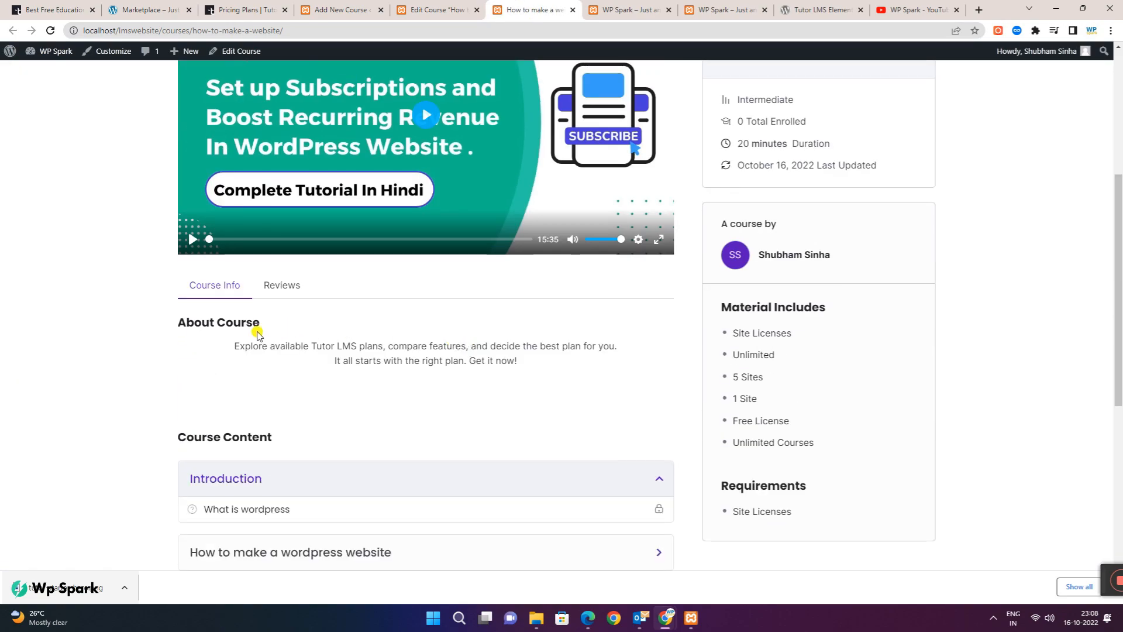
{"action": "left_click_drag", "start_coordinate": [169, 323], "coordinate": [545, 373]}
{"action": "left_click", "coordinate": [311, 326]}
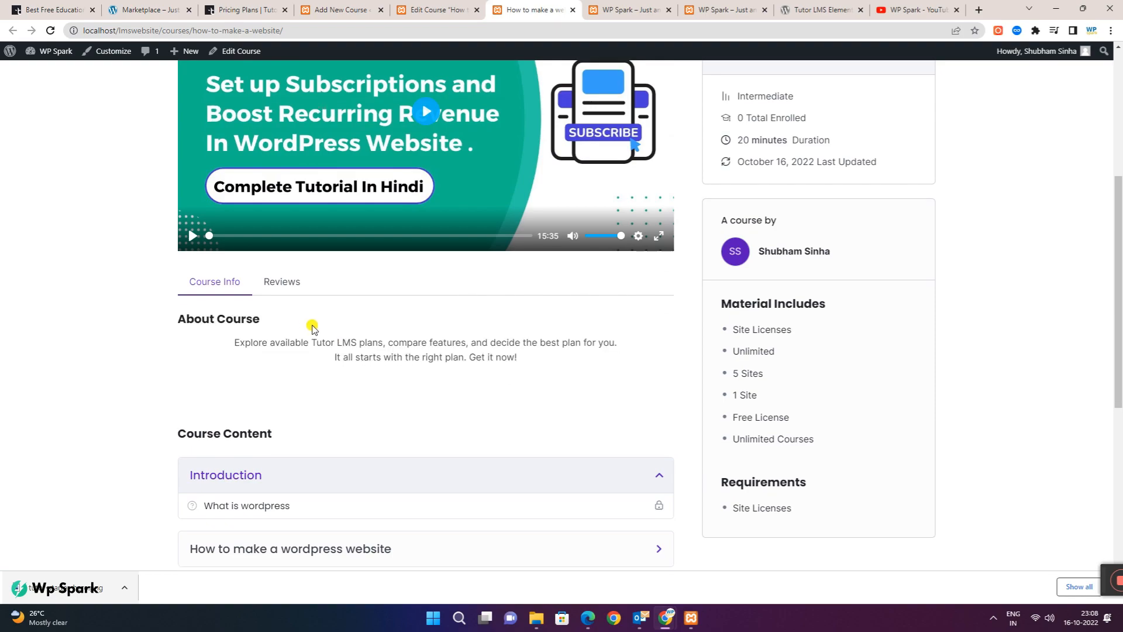
{"action": "scroll", "coordinate": [408, 291], "scroll_direction": "down", "scroll_amount": 4}
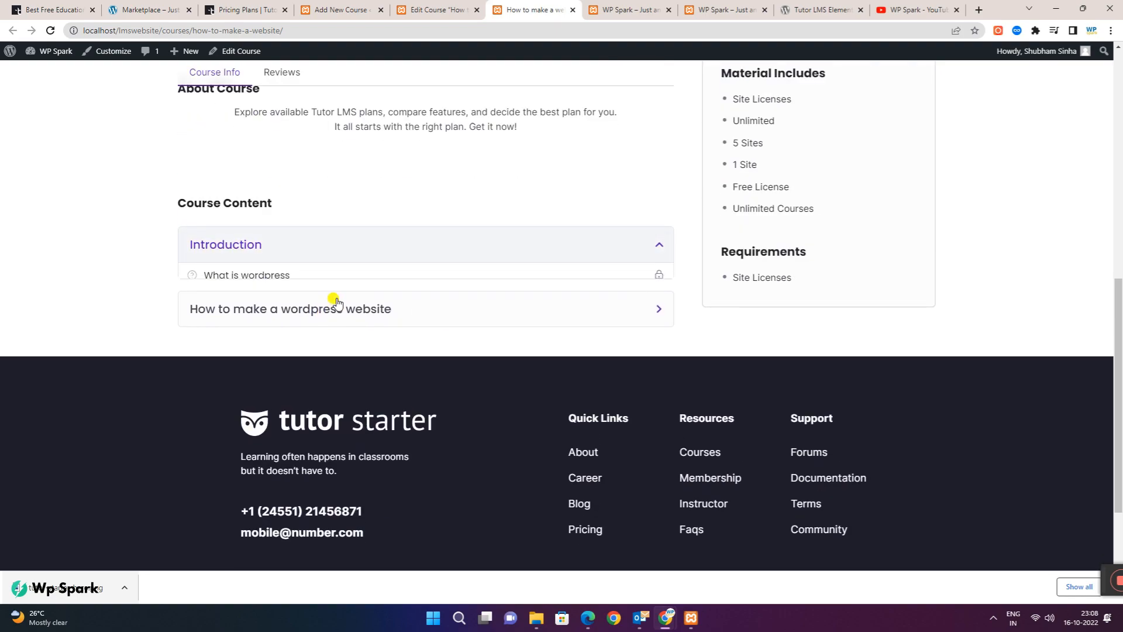
{"action": "left_click", "coordinate": [335, 317]}
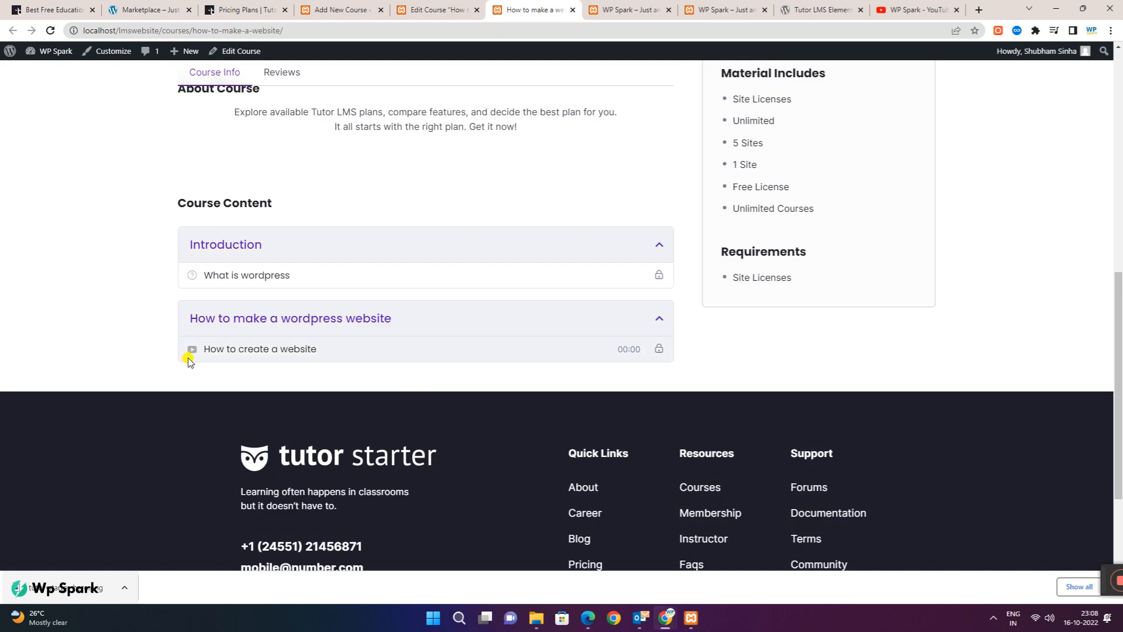
{"action": "scroll", "coordinate": [606, 369], "scroll_direction": "up", "scroll_amount": 8}
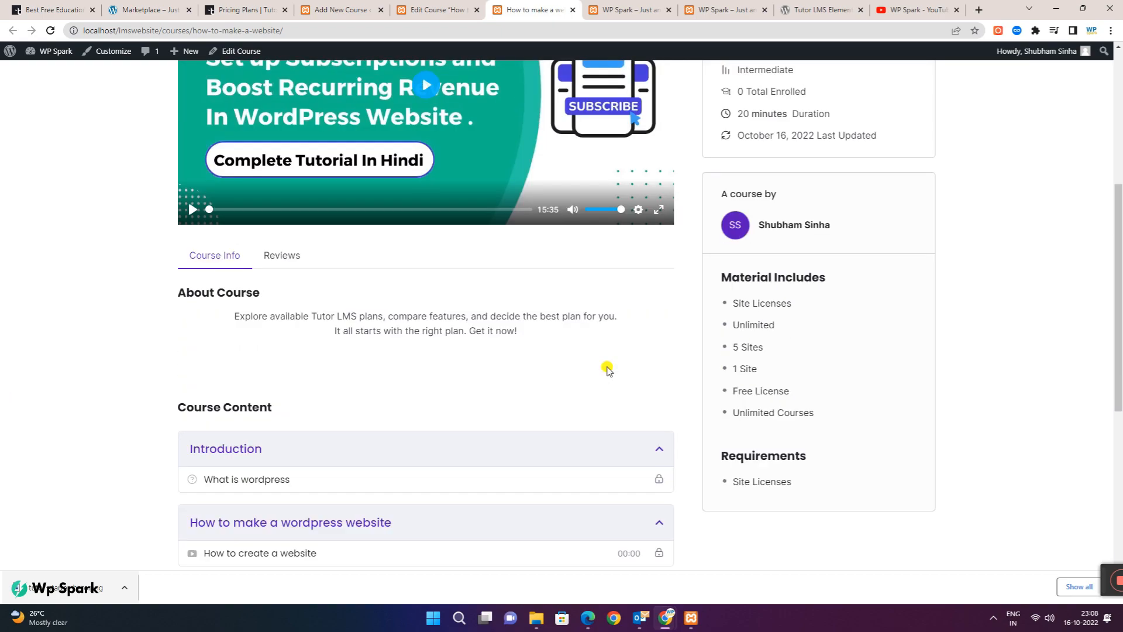
- Play the course intro video and skip ahead in it to test playback
{"action": "left_click", "coordinate": [430, 396]}
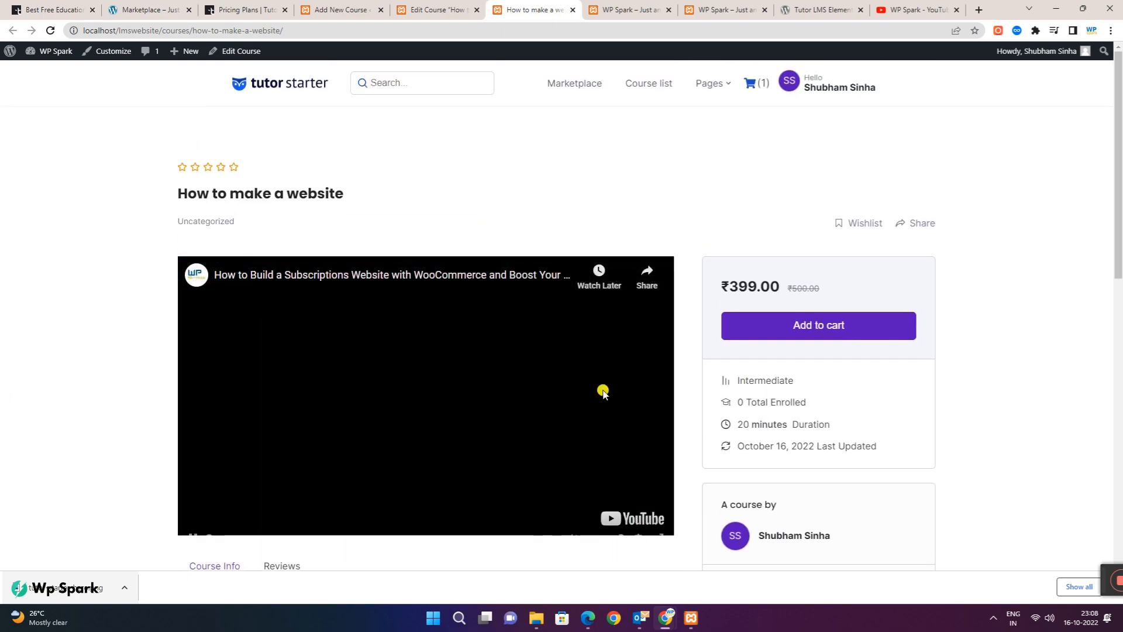
{"action": "left_click", "coordinate": [340, 518]}
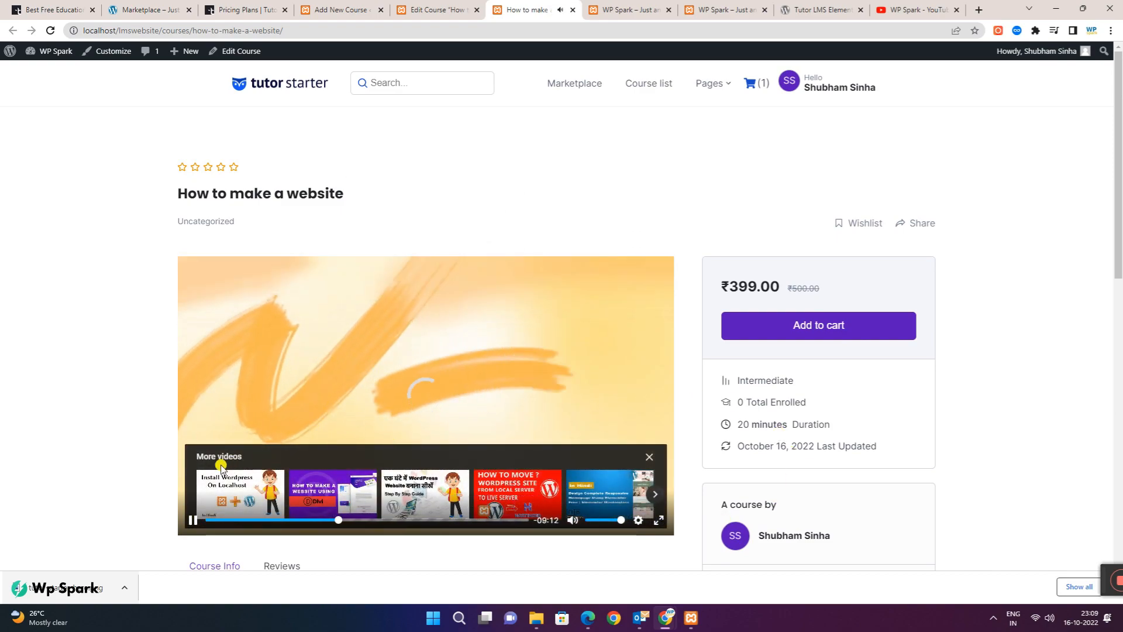
{"action": "left_click", "coordinate": [388, 523]}
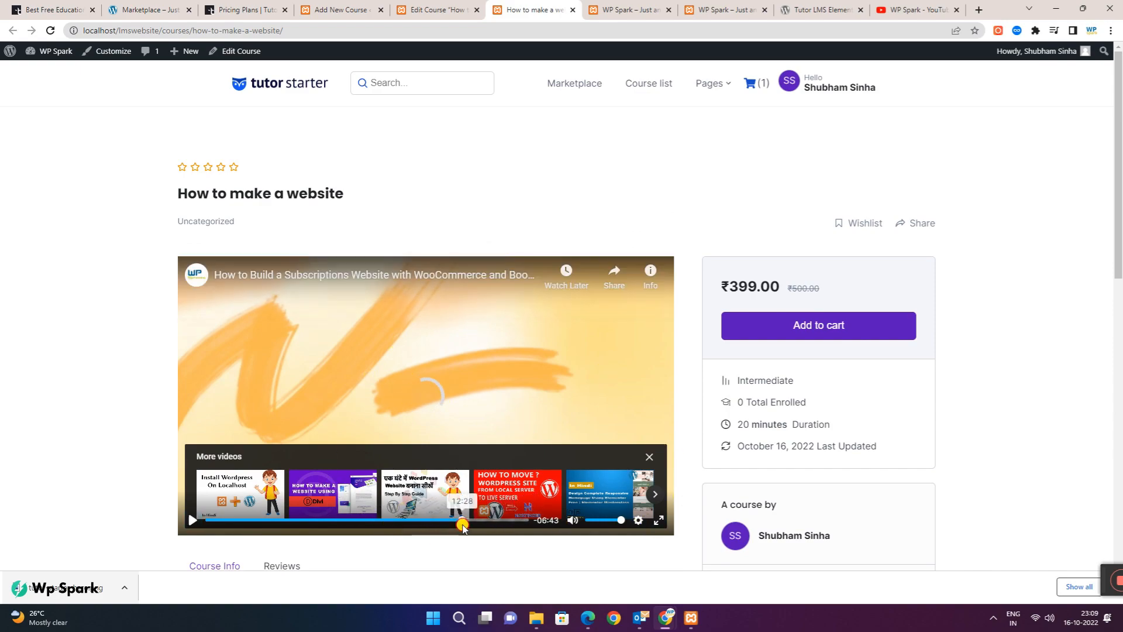
- Add the course "How to make a website" to the cart and open the cart page
{"action": "left_click", "coordinate": [191, 522]}
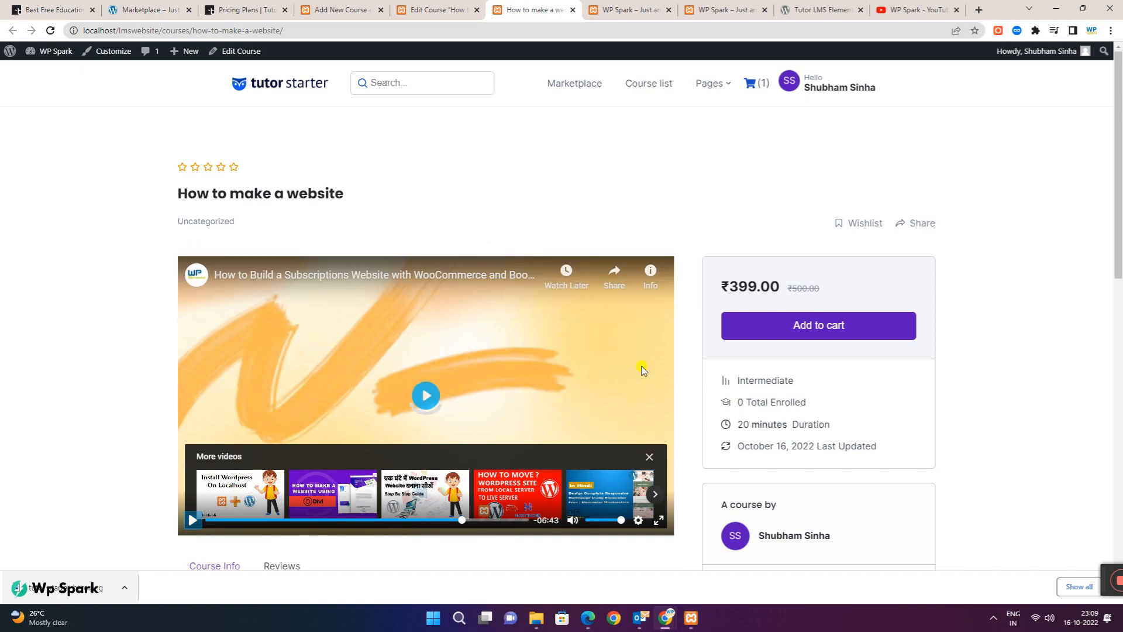
{"action": "left_click", "coordinate": [795, 326]}
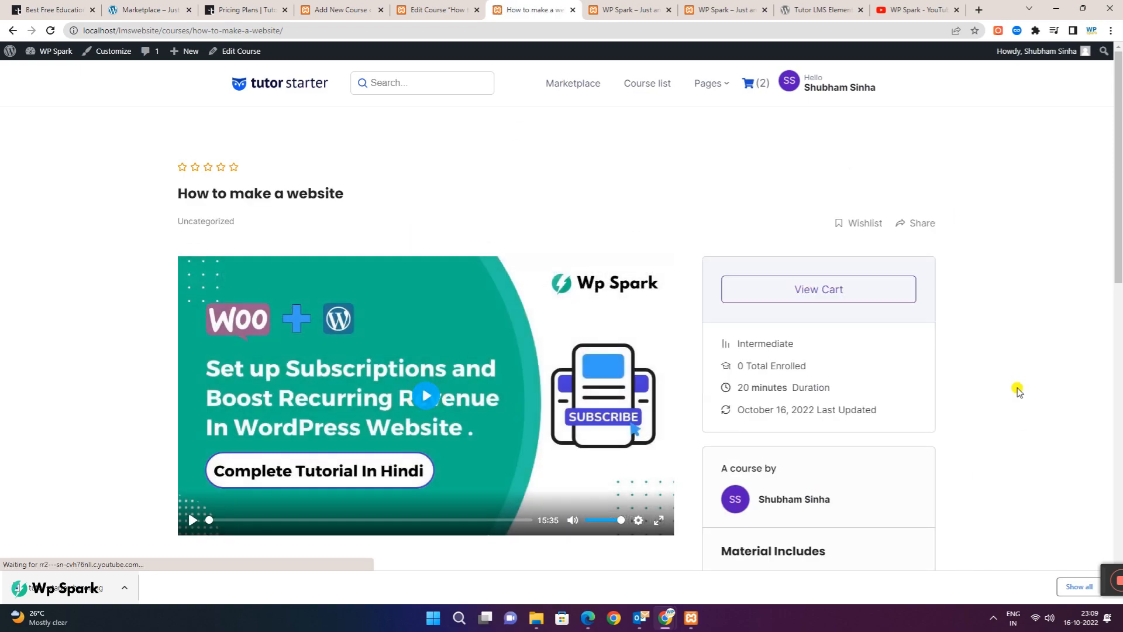
{"action": "scroll", "coordinate": [635, 491], "scroll_direction": "down", "scroll_amount": 5}
{"action": "scroll", "coordinate": [634, 491], "scroll_direction": "up", "scroll_amount": 5}
{"action": "left_click", "coordinate": [753, 86]}
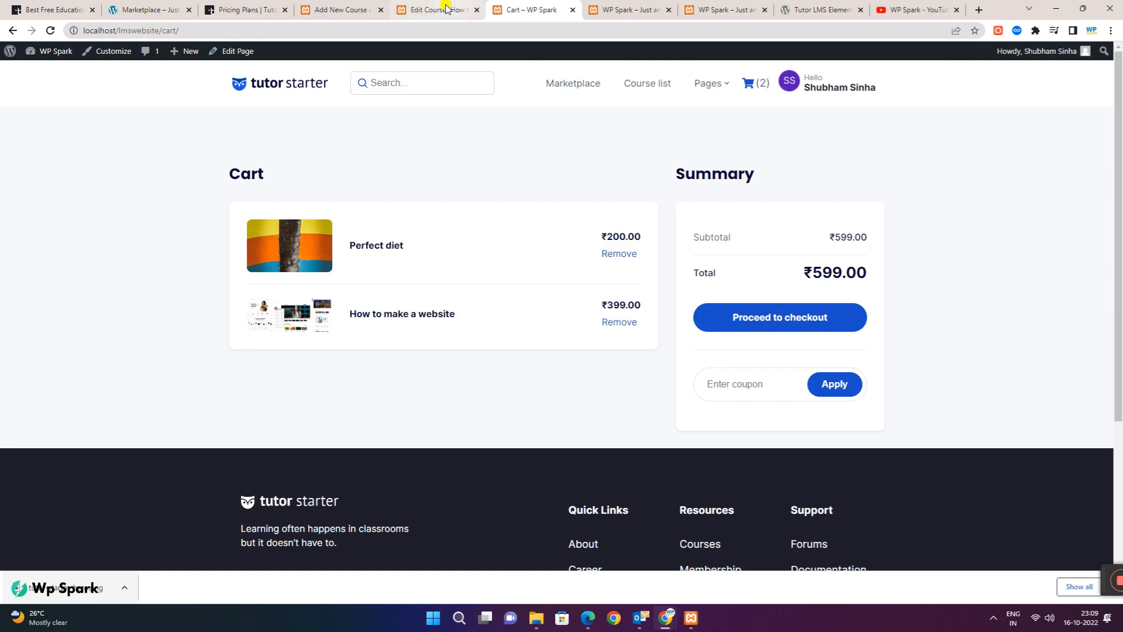
- Return to the course's edit page, review its product settings and update the course
{"action": "left_click", "coordinate": [446, 7]}
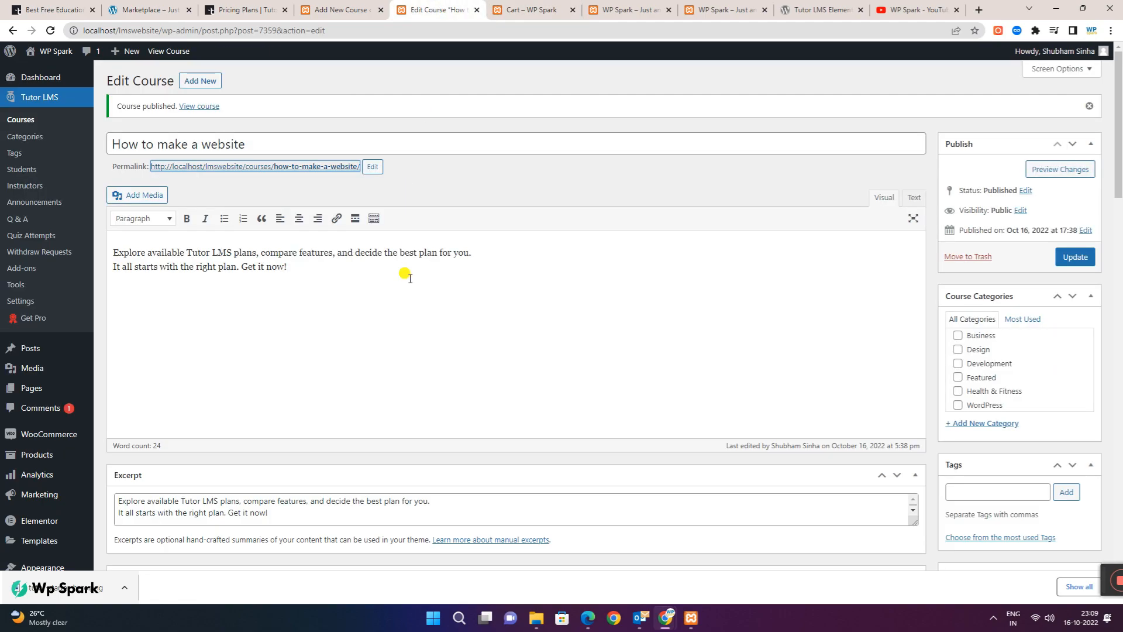
{"action": "scroll", "coordinate": [416, 352], "scroll_direction": "down", "scroll_amount": 10}
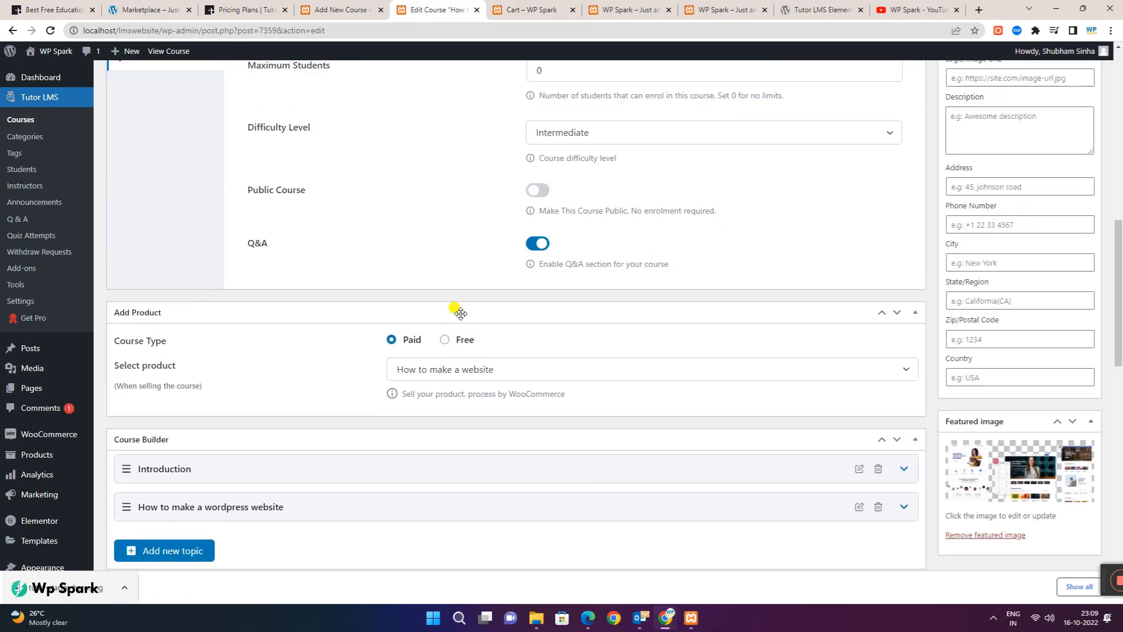
{"action": "scroll", "coordinate": [944, 366], "scroll_direction": "up", "scroll_amount": 10}
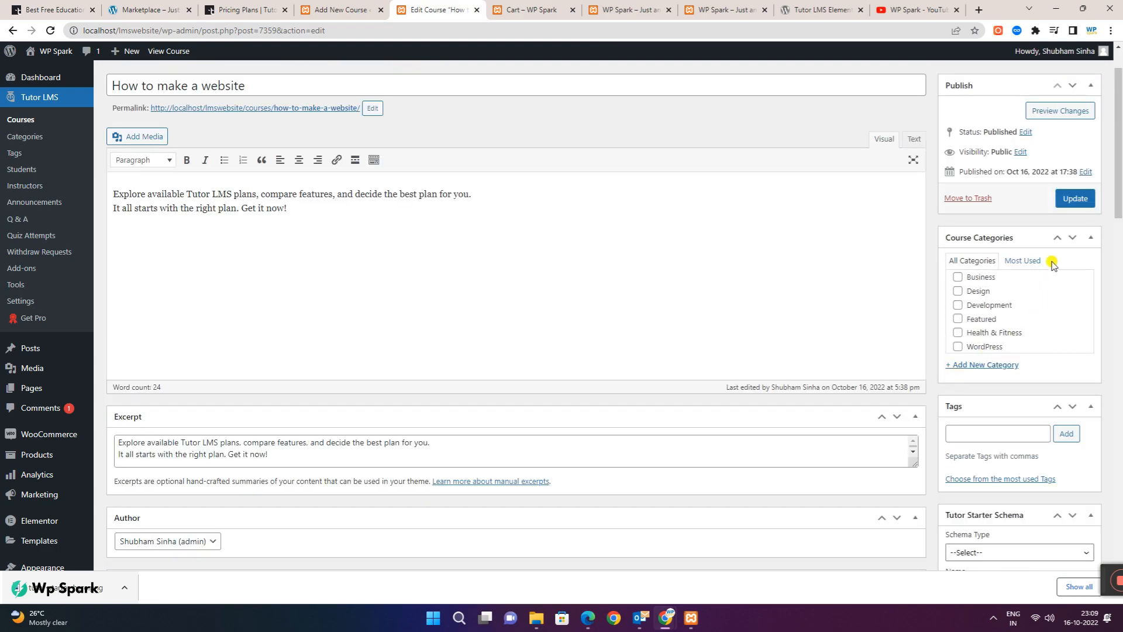
{"action": "left_click", "coordinate": [1074, 198]}
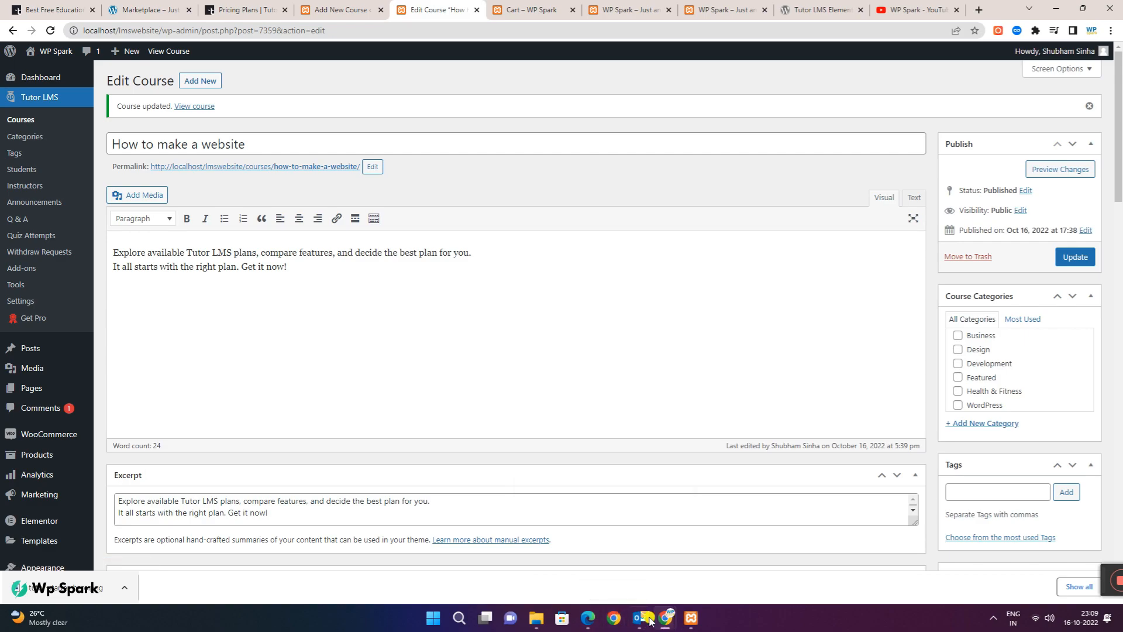
- Copy the site address localhost/lmswebsite and open it in a new incognito window
{"action": "left_click", "coordinate": [140, 30]}
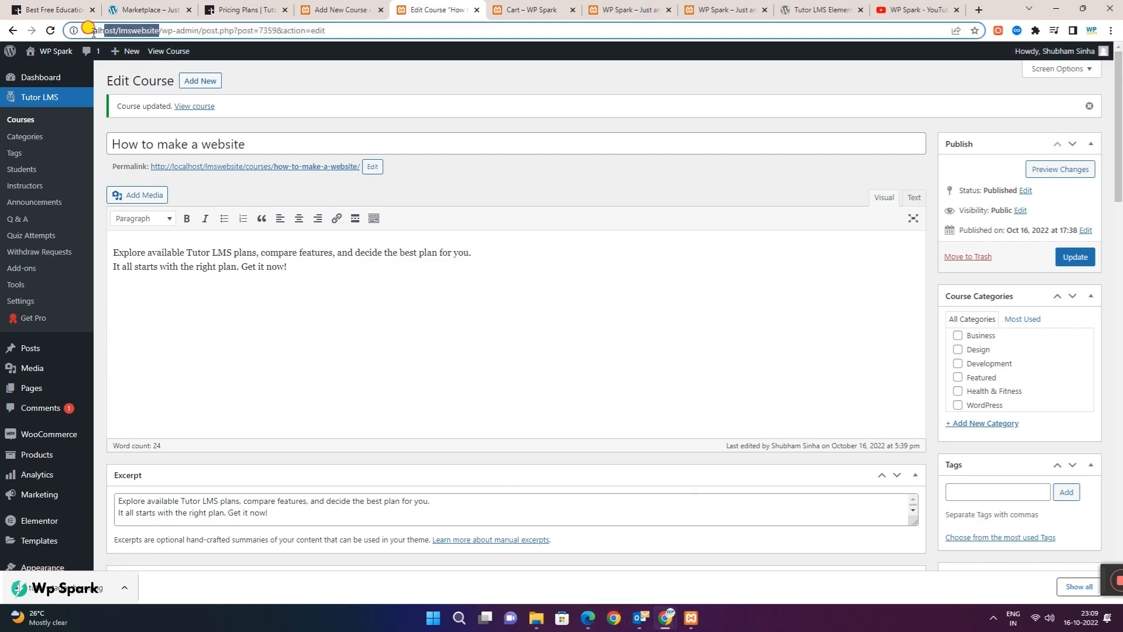
{"action": "right_click", "coordinate": [135, 30]}
{"action": "left_click", "coordinate": [162, 96]}
{"action": "left_click", "coordinate": [1111, 30]}
{"action": "left_click", "coordinate": [1007, 84]}
{"action": "right_click", "coordinate": [505, 31]}
{"action": "left_click", "coordinate": [549, 129]}
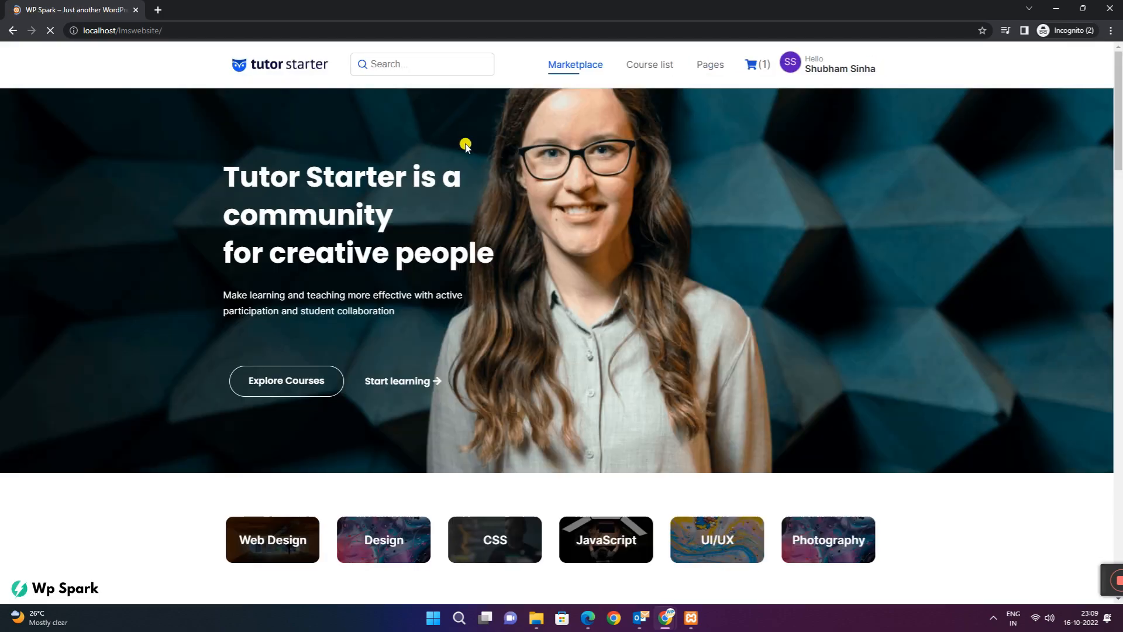
- Open "How to make a website" from the Featured Courses section and enroll in the course
{"action": "scroll", "coordinate": [419, 319], "scroll_direction": "down", "scroll_amount": 7}
{"action": "scroll", "coordinate": [419, 319], "scroll_direction": "down", "scroll_amount": 2}
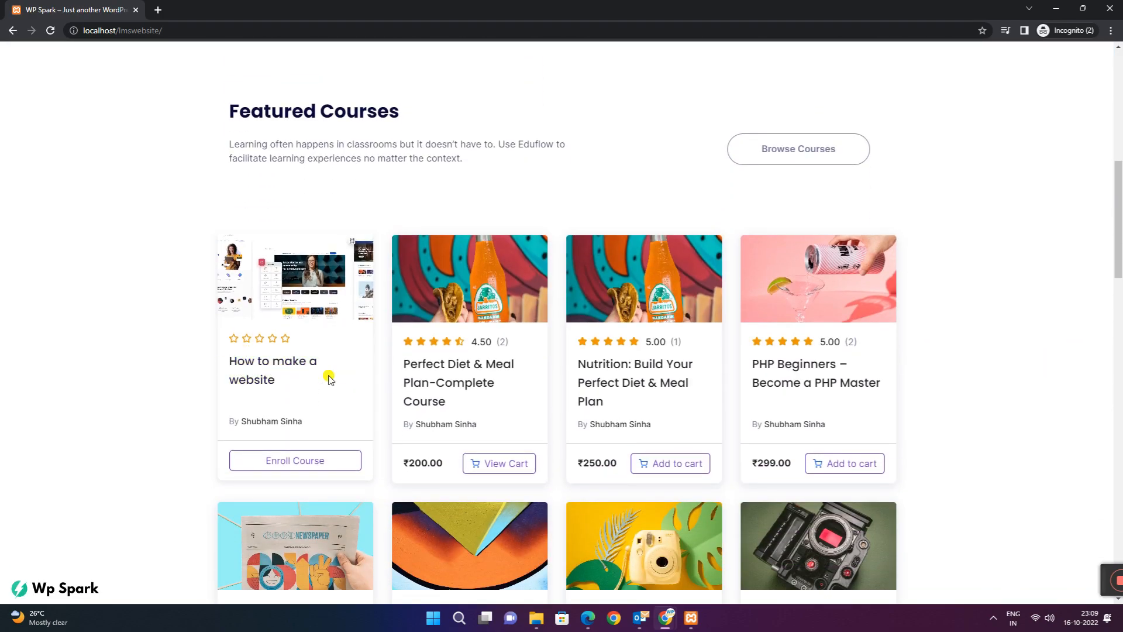
{"action": "left_click", "coordinate": [243, 368]}
{"action": "scroll", "coordinate": [406, 382], "scroll_direction": "down", "scroll_amount": 5}
{"action": "scroll", "coordinate": [381, 364], "scroll_direction": "up", "scroll_amount": 5}
{"action": "left_click", "coordinate": [796, 308]}
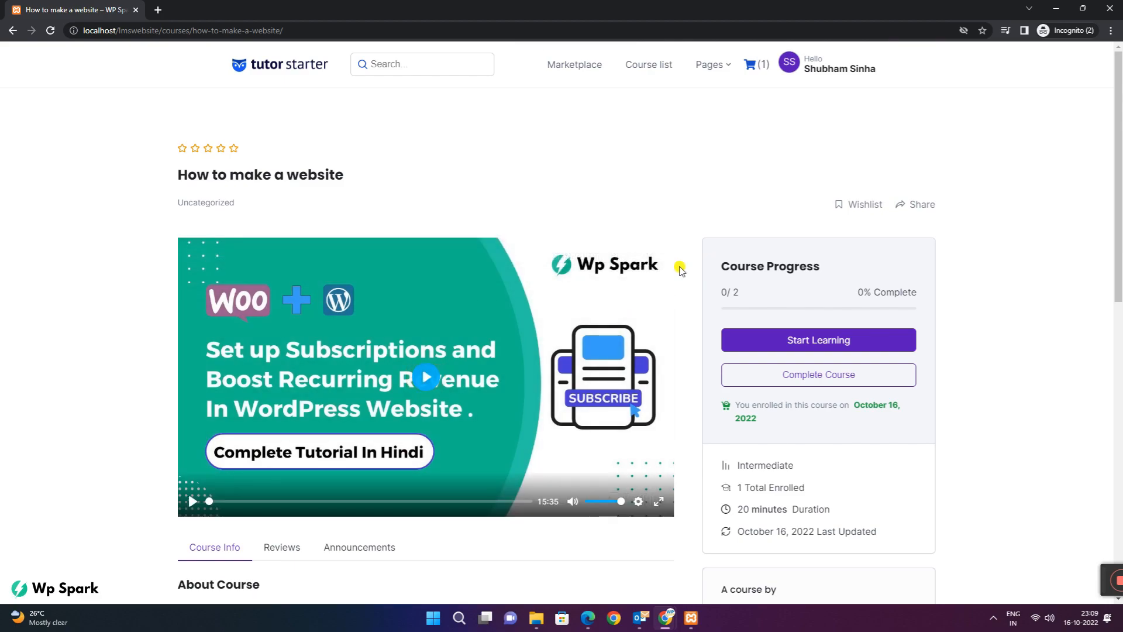
- Start learning the course, take the "What is wordpress" quiz and submit it with the answer False
{"action": "scroll", "coordinate": [648, 355], "scroll_direction": "down", "scroll_amount": 3}
{"action": "scroll", "coordinate": [673, 345], "scroll_direction": "up", "scroll_amount": 2}
{"action": "left_click", "coordinate": [785, 285]}
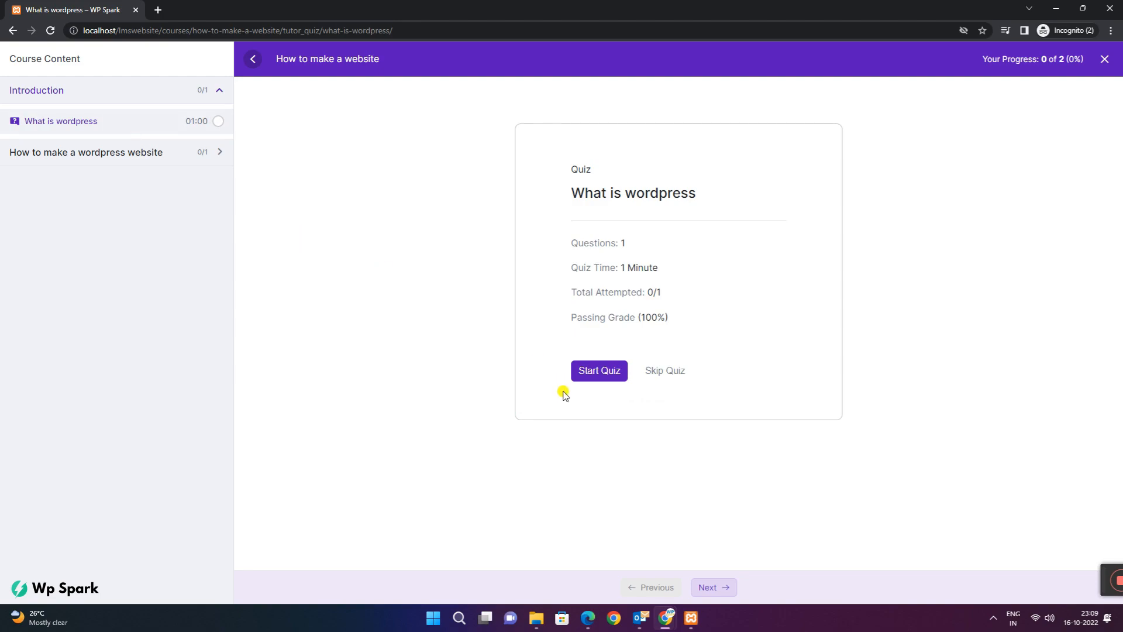
{"action": "left_click", "coordinate": [590, 366]}
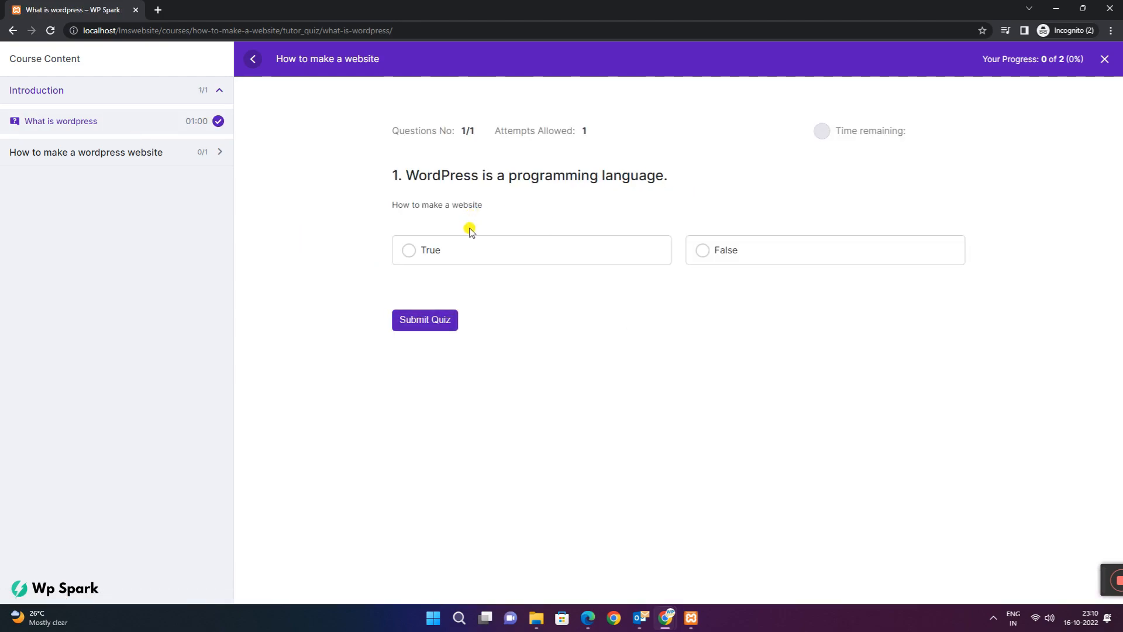
{"action": "triple_click", "coordinate": [417, 176]}
{"action": "left_click", "coordinate": [711, 256]}
{"action": "left_click", "coordinate": [449, 324]}
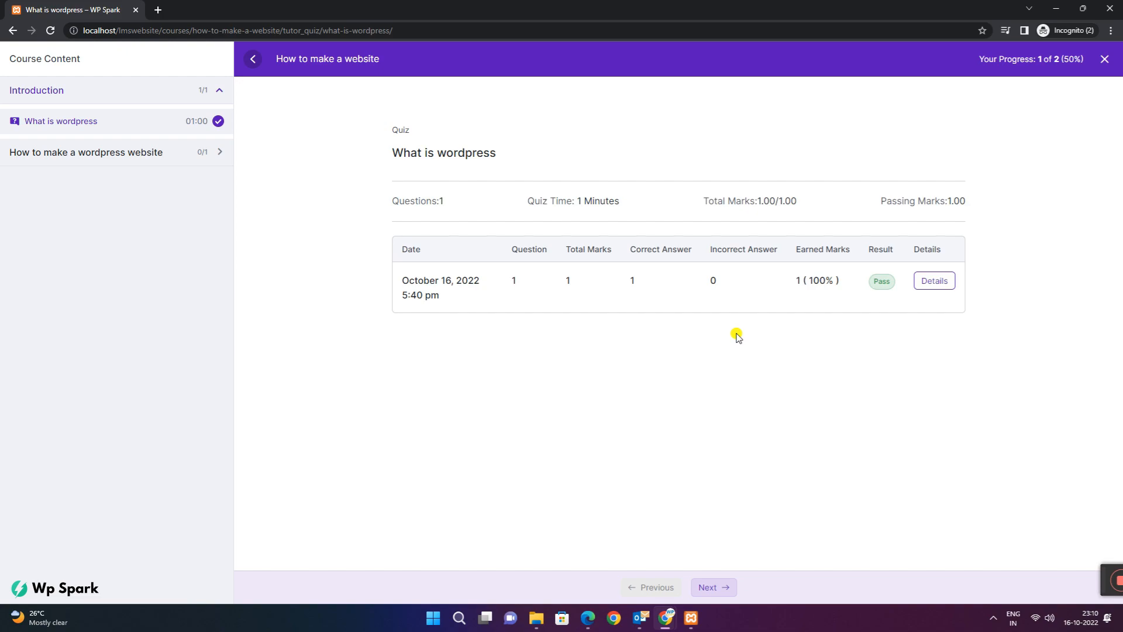
- Review the quiz result and continue to the lesson "How to create a website"
{"action": "left_click_drag", "start_coordinate": [398, 279], "coordinate": [712, 379]}
{"action": "left_click", "coordinate": [708, 587]}
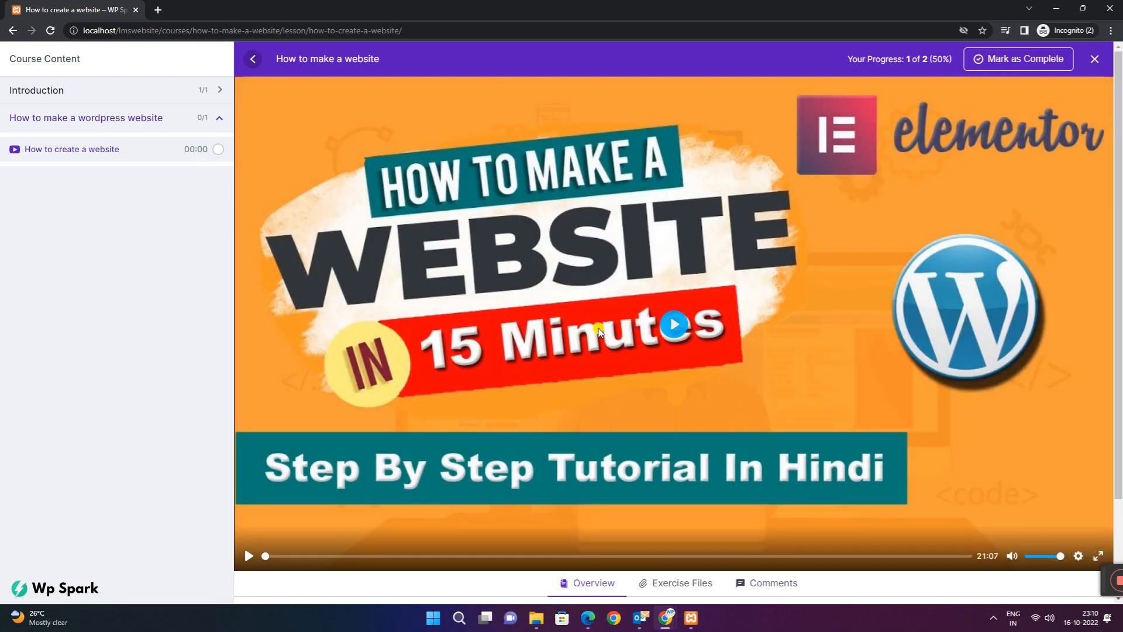
{"action": "scroll", "coordinate": [350, 468], "scroll_direction": "down", "scroll_amount": 2}
{"action": "scroll", "coordinate": [462, 501], "scroll_direction": "up", "scroll_amount": 2}
{"action": "scroll", "coordinate": [514, 515], "scroll_direction": "down", "scroll_amount": 2}
{"action": "left_click_drag", "start_coordinate": [394, 532], "coordinate": [602, 546]}
- View the lesson's exercise files, comments and overview sections
{"action": "left_click", "coordinate": [680, 466]}
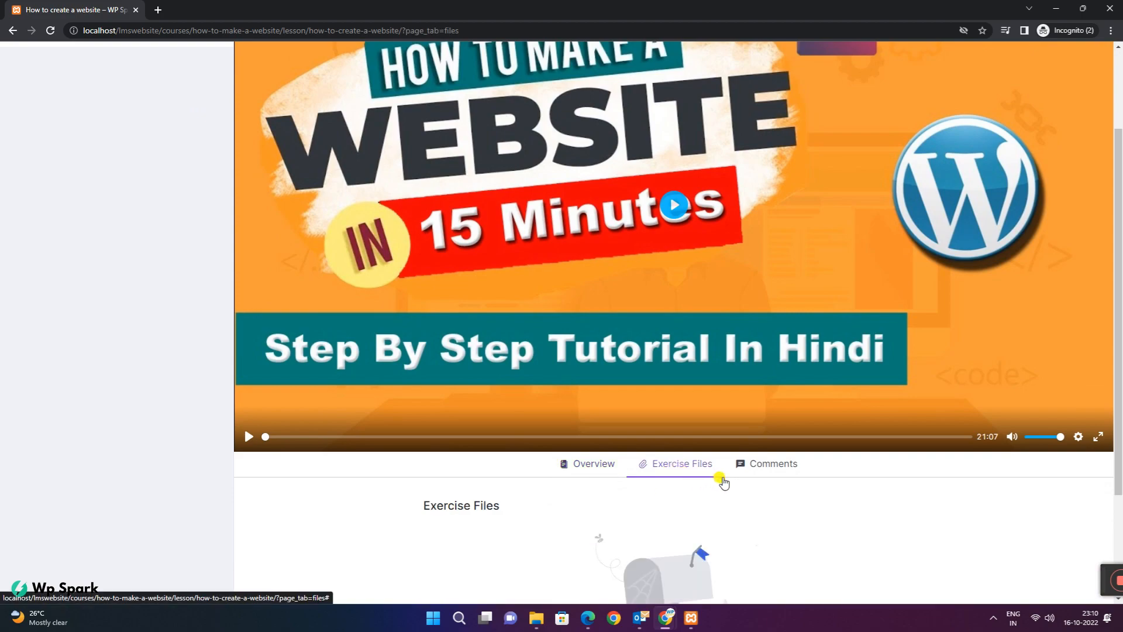
{"action": "left_click", "coordinate": [761, 472]}
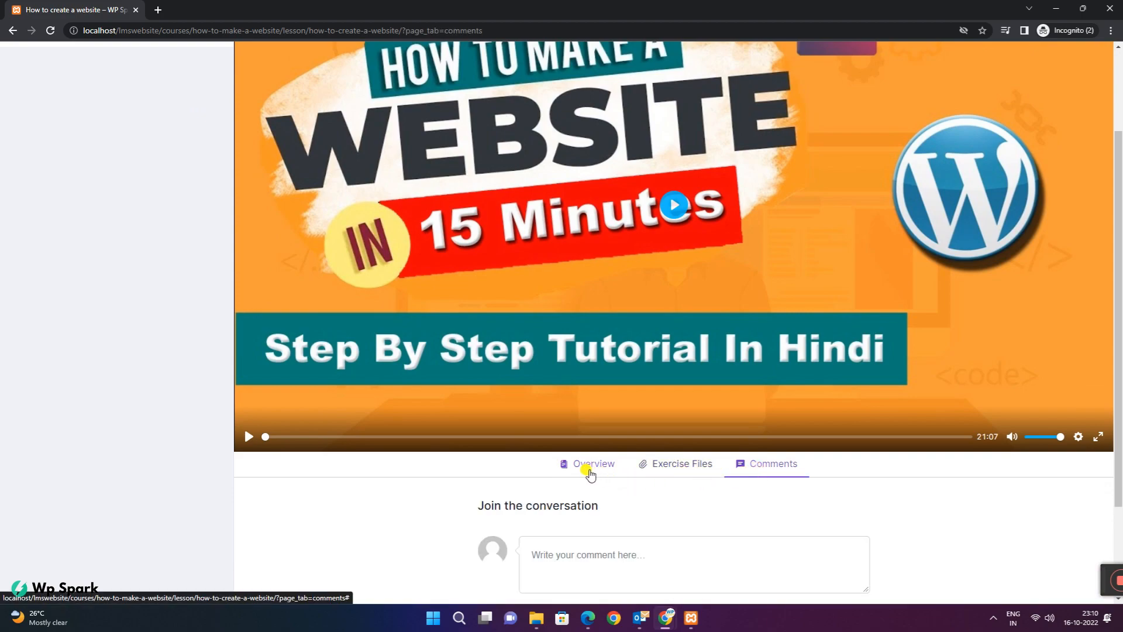
{"action": "scroll", "coordinate": [588, 497], "scroll_direction": "down", "scroll_amount": 2}
{"action": "scroll", "coordinate": [588, 427], "scroll_direction": "up", "scroll_amount": 3}
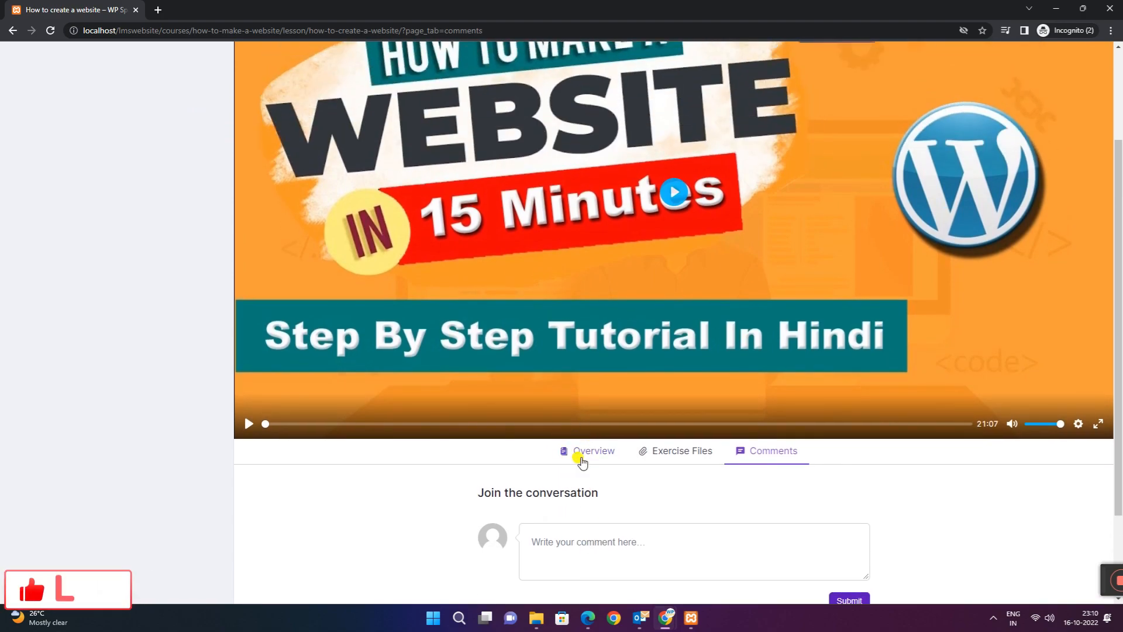
{"action": "left_click", "coordinate": [582, 456]}
{"action": "scroll", "coordinate": [113, 394], "scroll_direction": "down", "scroll_amount": 2}
{"action": "scroll", "coordinate": [113, 394], "scroll_direction": "up", "scroll_amount": 2}
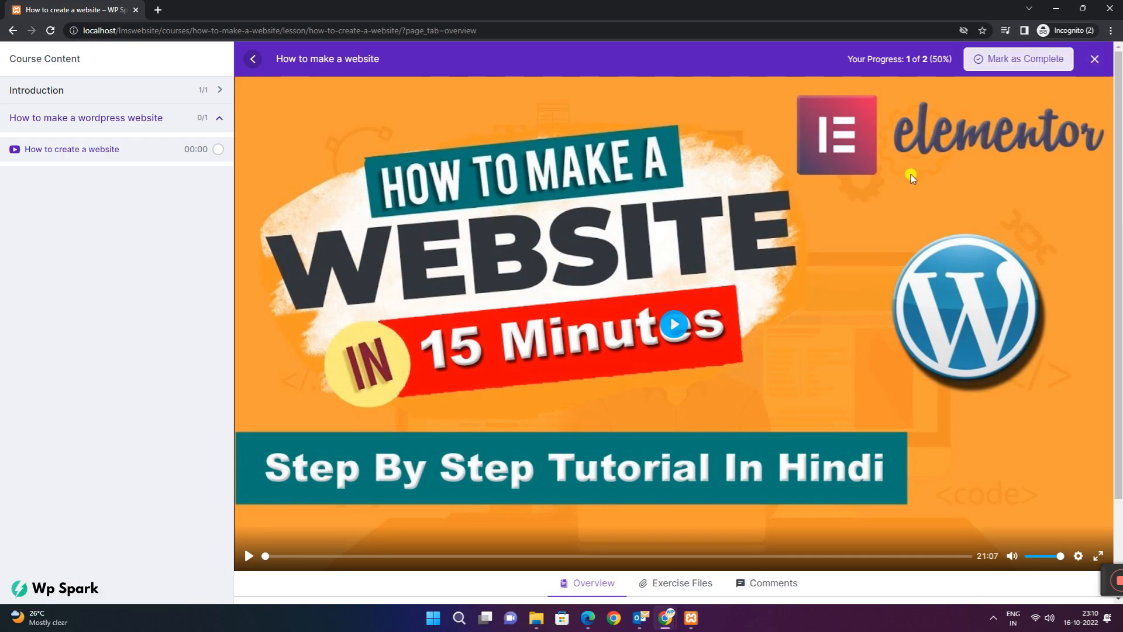
- Try to mark the lesson as complete, close the lesson view and minimize the incognito window
{"action": "left_click", "coordinate": [997, 60]}
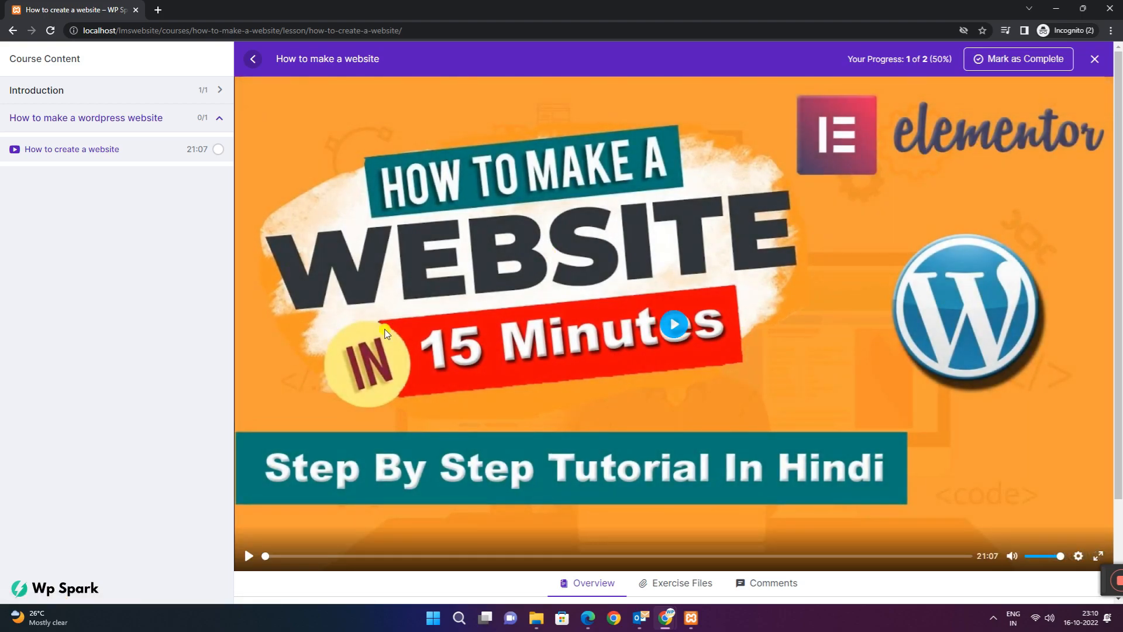
{"action": "scroll", "coordinate": [550, 256], "scroll_direction": "down", "scroll_amount": 2}
{"action": "scroll", "coordinate": [606, 556], "scroll_direction": "up", "scroll_amount": 2}
{"action": "scroll", "coordinate": [605, 555], "scroll_direction": "down", "scroll_amount": 2}
{"action": "scroll", "coordinate": [650, 580], "scroll_direction": "up", "scroll_amount": 2}
{"action": "left_click", "coordinate": [1095, 59]}
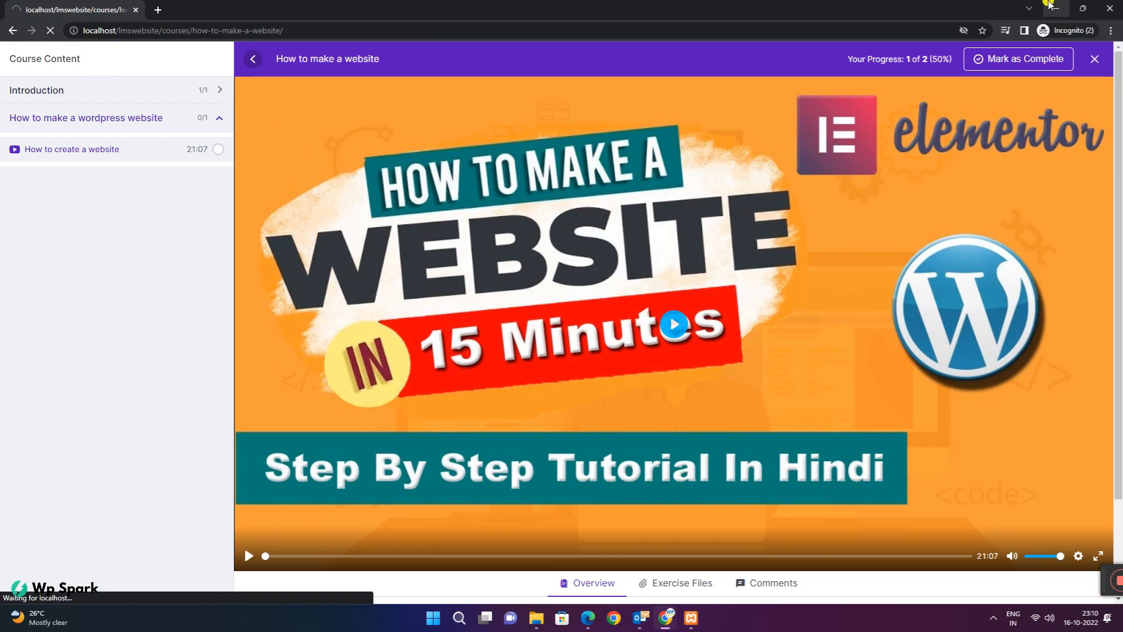
{"action": "left_click", "coordinate": [1057, 8]}
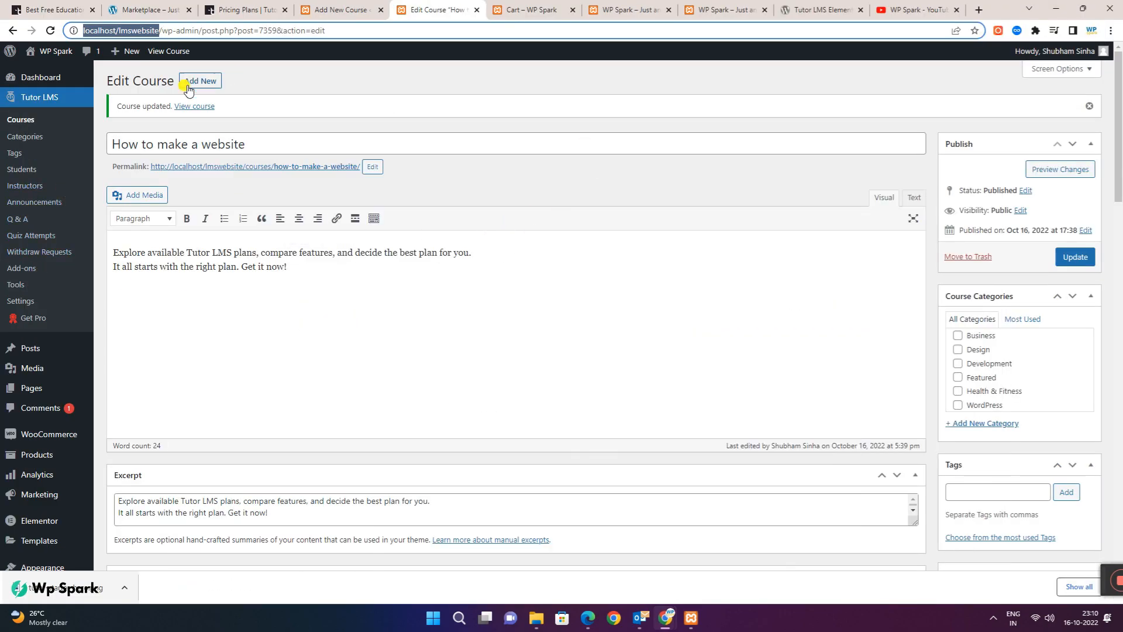
{"action": "left_click", "coordinate": [979, 10]}
{"action": "left_click_drag", "start_coordinate": [932, 8], "coordinate": [498, 4]}
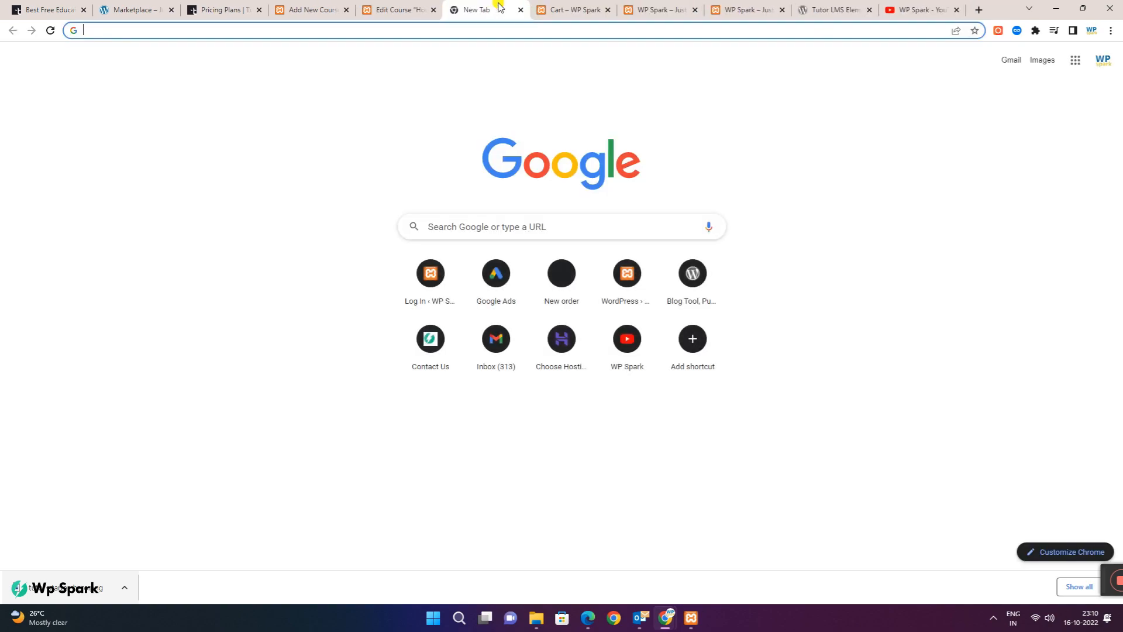
{"action": "left_click", "coordinate": [394, 7]}
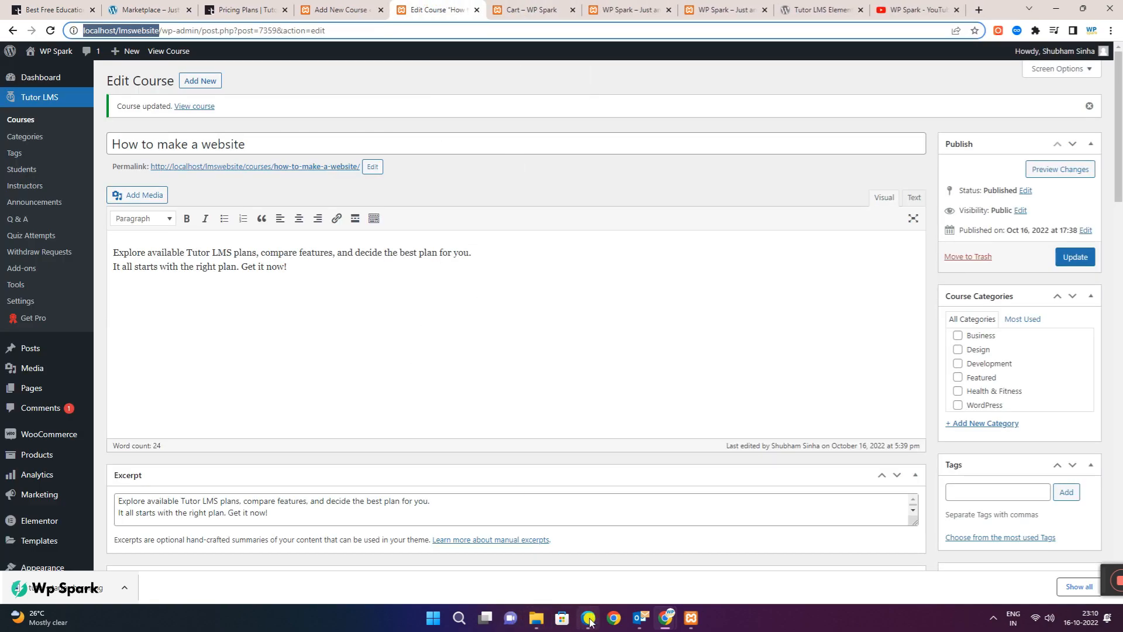
{"action": "left_click", "coordinate": [588, 619]}
{"action": "left_click", "coordinate": [394, 27]}
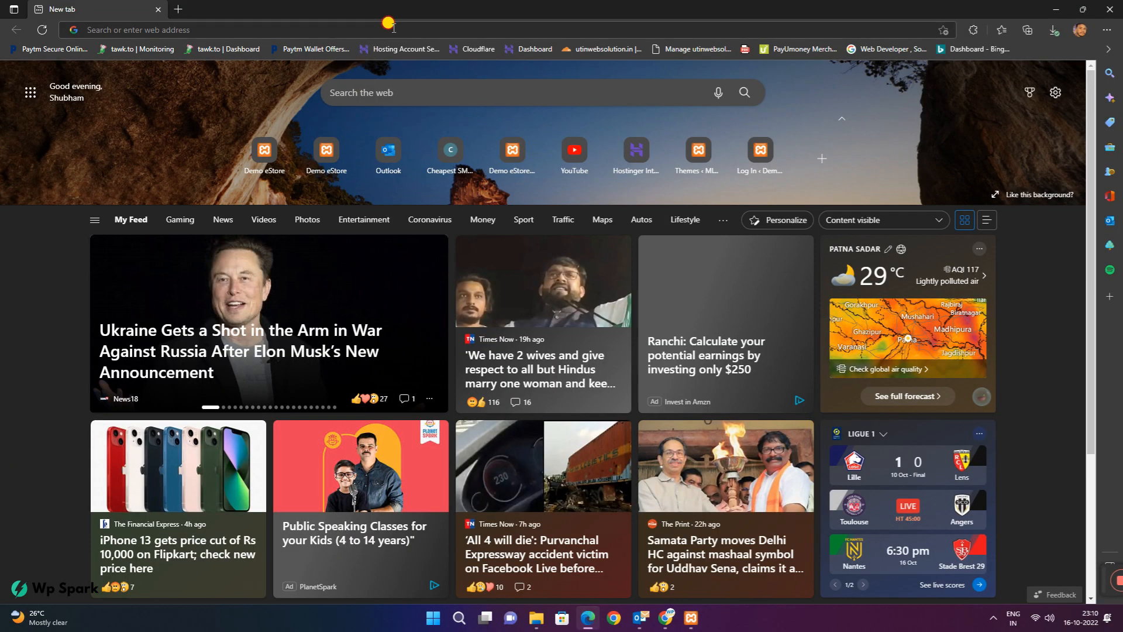
{"action": "left_click", "coordinate": [393, 28]}
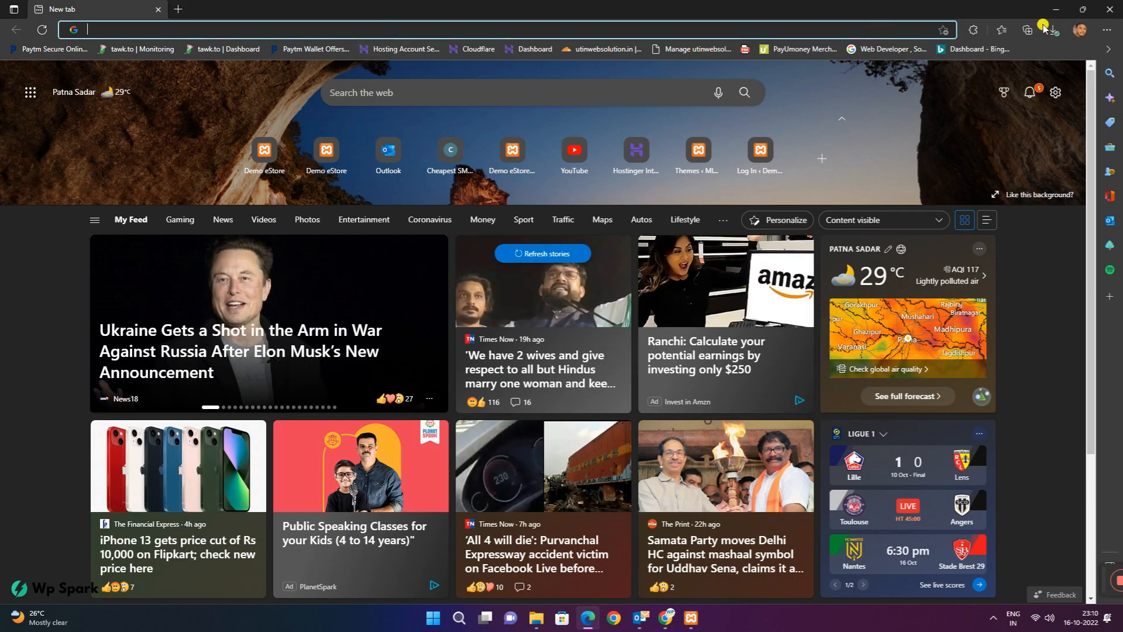
{"action": "left_click", "coordinate": [1110, 9]}
- Switch to Chrome under a different profile and go to razorpay.com
{"action": "left_click", "coordinate": [601, 621]}
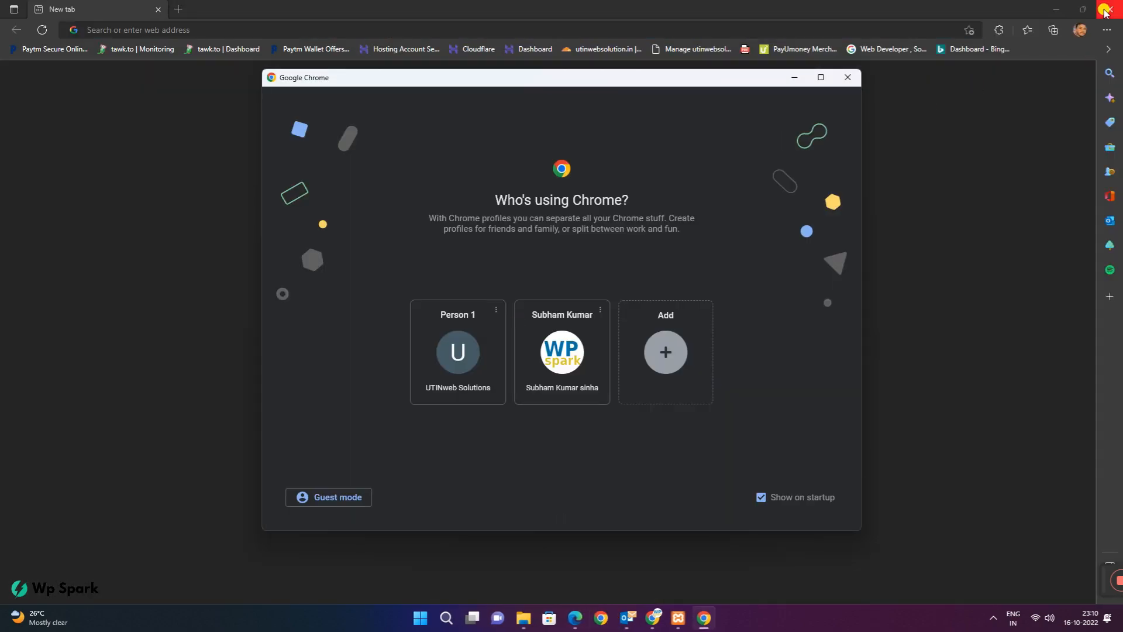
{"action": "left_click", "coordinate": [1104, 9]}
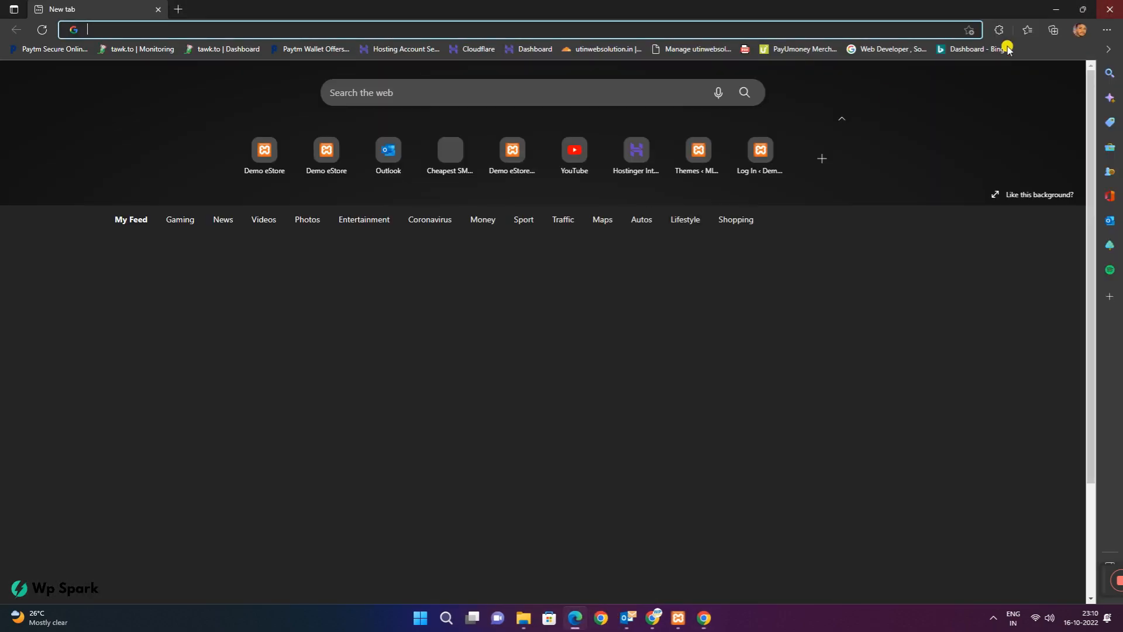
{"action": "left_click", "coordinate": [457, 351]}
{"action": "left_click", "coordinate": [417, 31]}
{"action": "type", "text": "raz"}
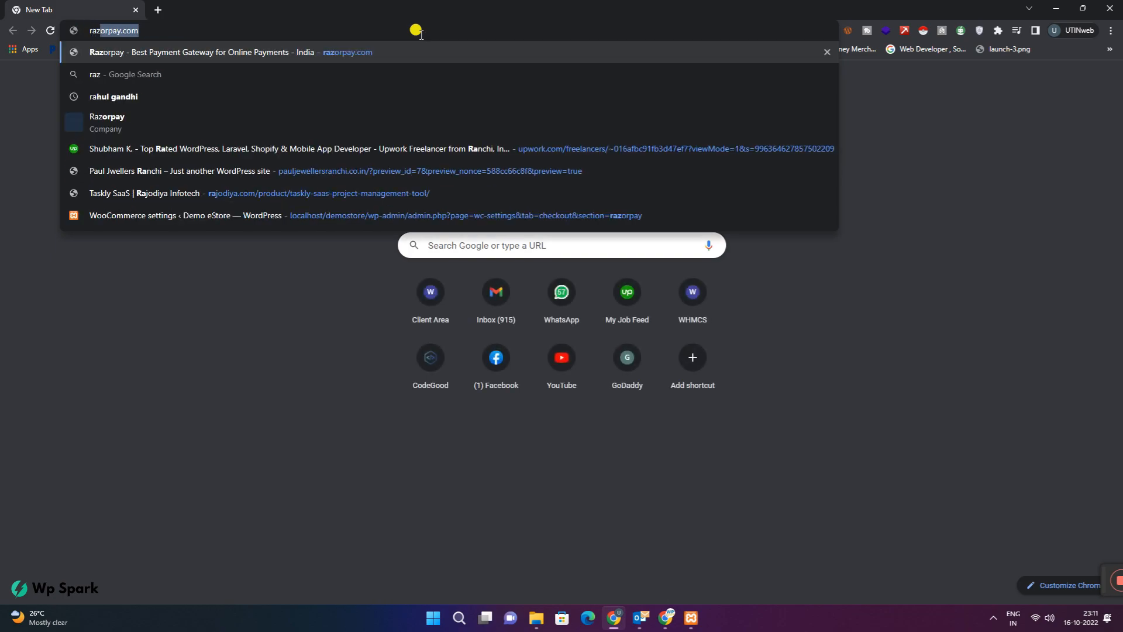
{"action": "key", "text": "Return"}
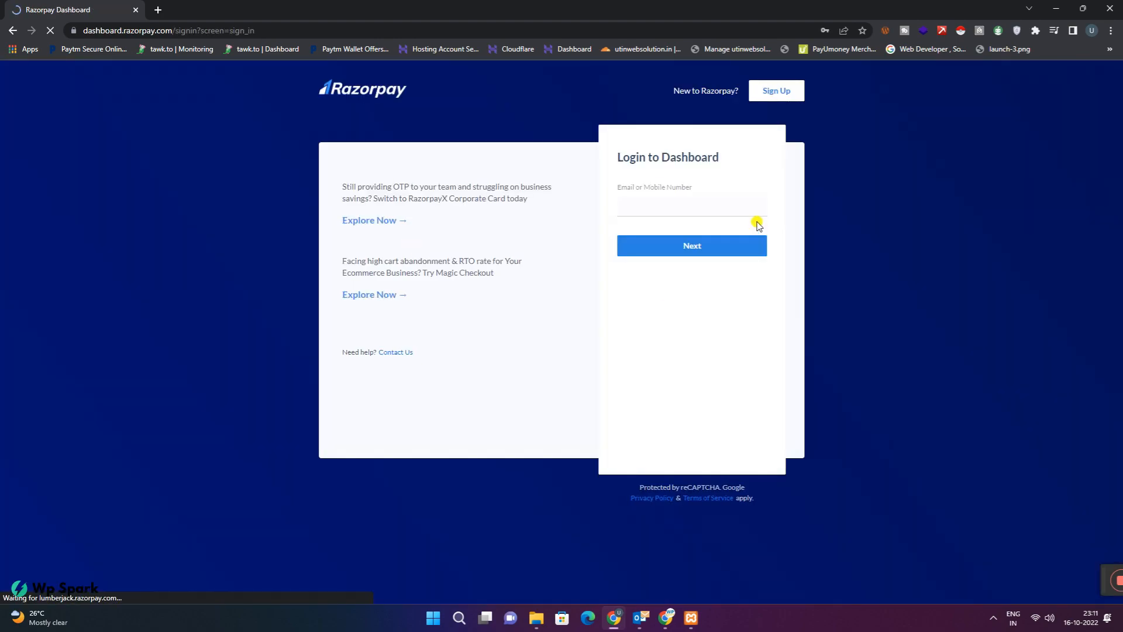
- Log in to the Razorpay dashboard with the saved account e-mail and password
{"action": "left_click", "coordinate": [690, 248]}
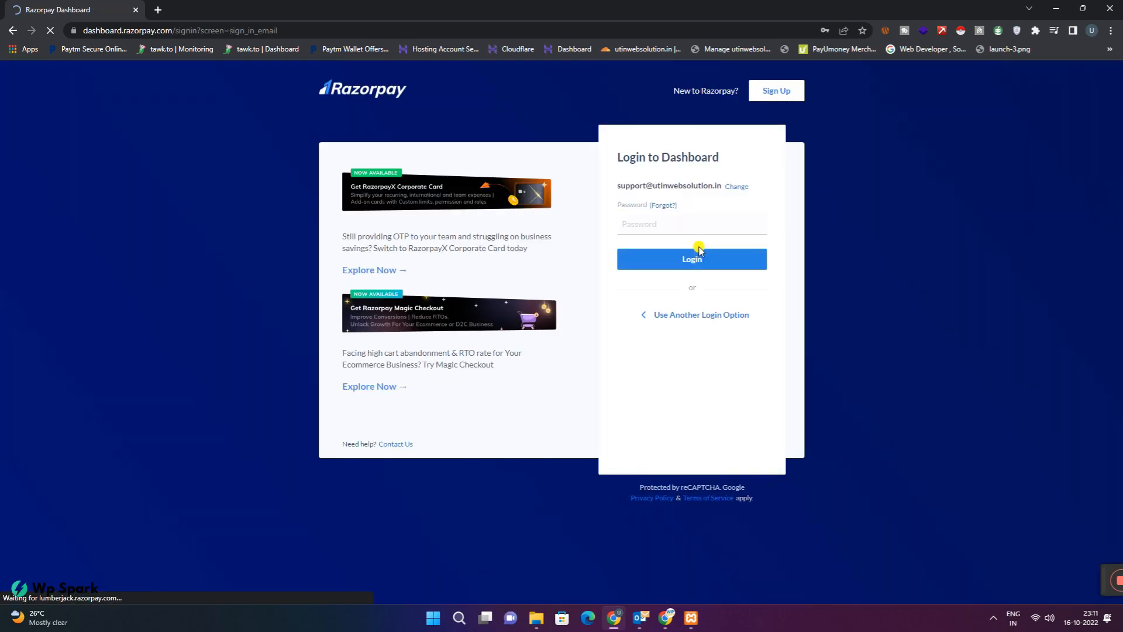
{"action": "left_click", "coordinate": [672, 228]}
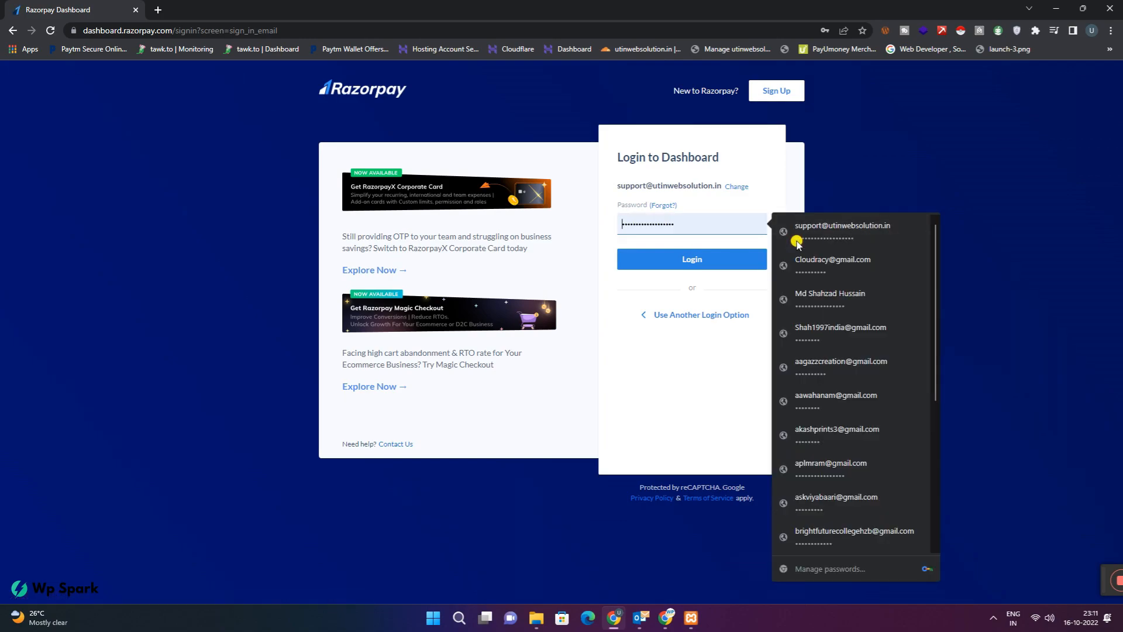
{"action": "left_click", "coordinate": [837, 229]}
{"action": "left_click", "coordinate": [702, 256]}
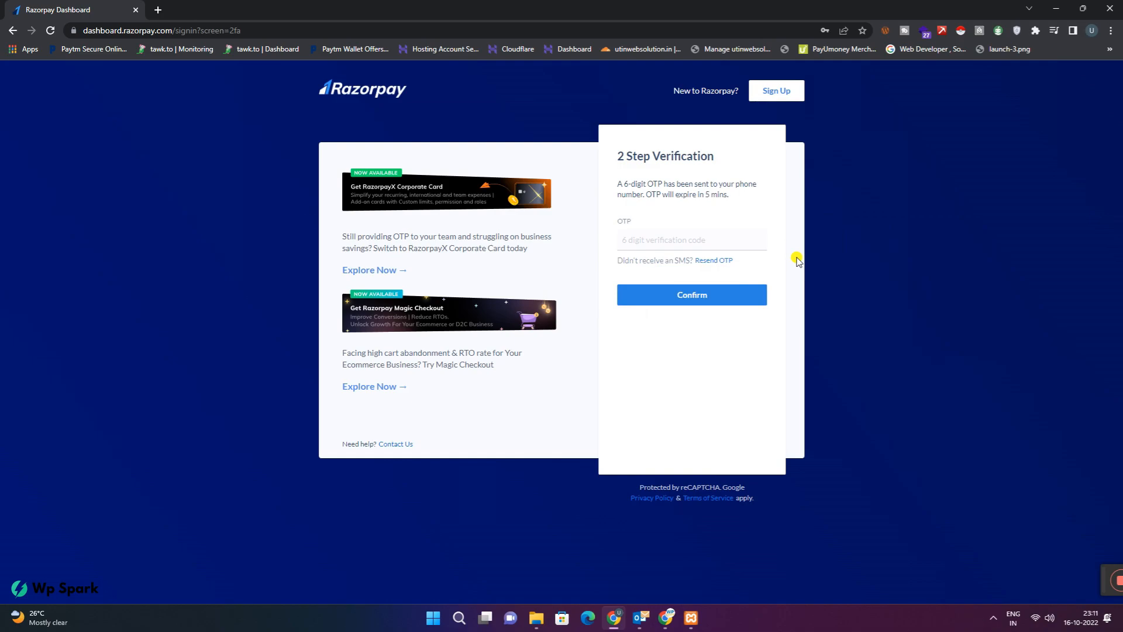
- Complete the two-step verification by entering the one-time verification code
{"action": "left_click", "coordinate": [741, 240]}
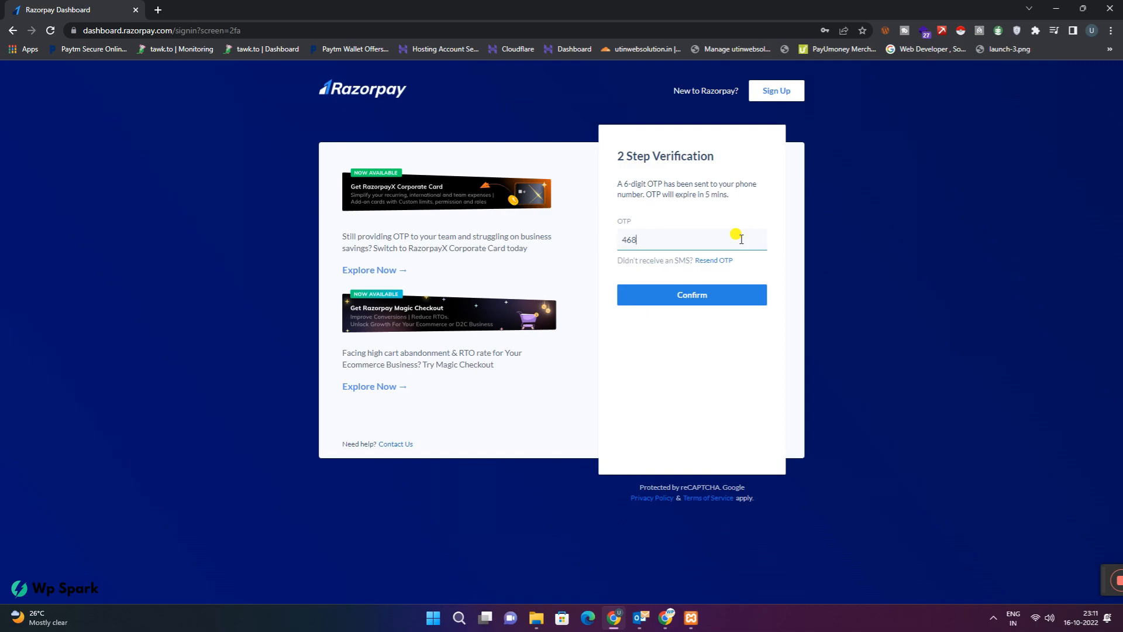
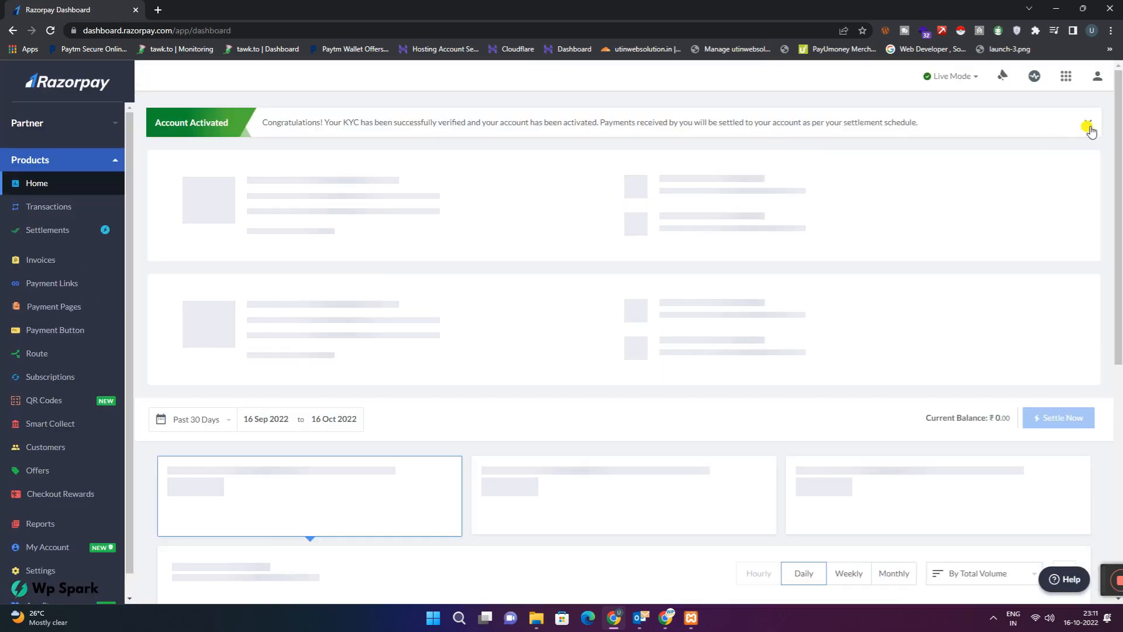
- Open the API Keys section of the Razorpay account settings
{"action": "scroll", "coordinate": [153, 404], "scroll_direction": "down", "scroll_amount": 3}
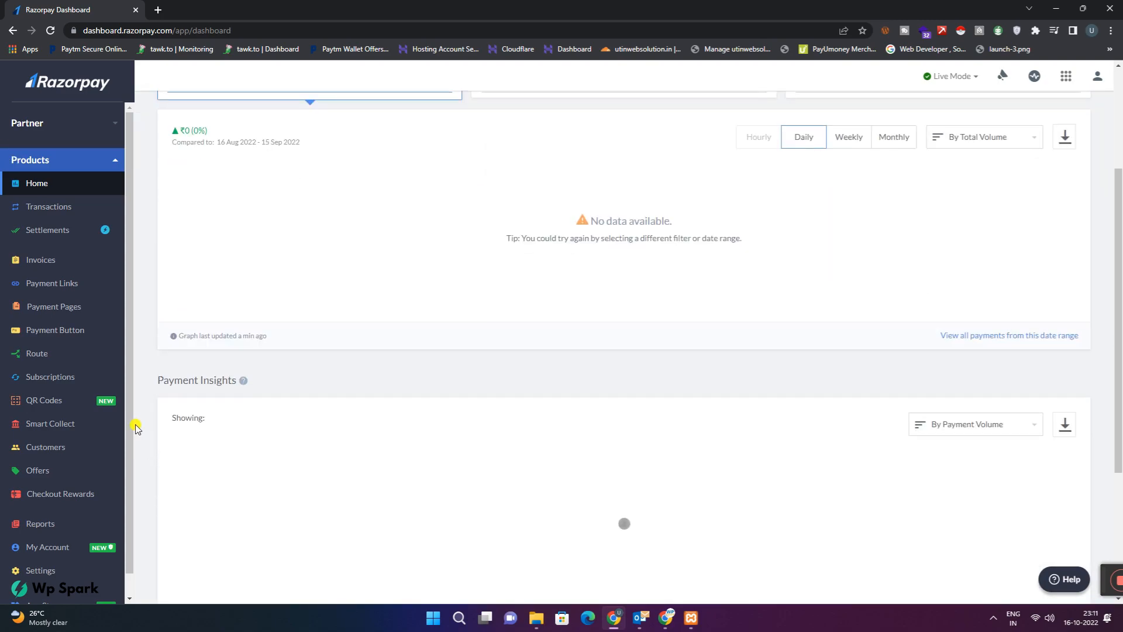
{"action": "scroll", "coordinate": [768, 284], "scroll_direction": "up", "scroll_amount": 3}
{"action": "scroll", "coordinate": [47, 561], "scroll_direction": "down", "scroll_amount": 1}
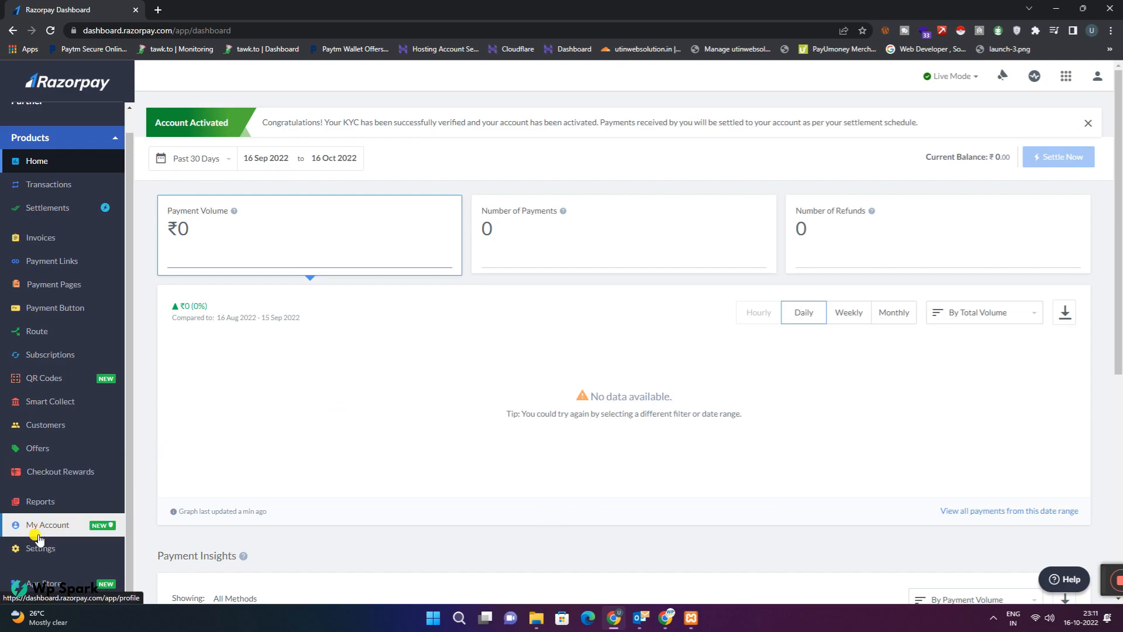
{"action": "left_click", "coordinate": [60, 532]}
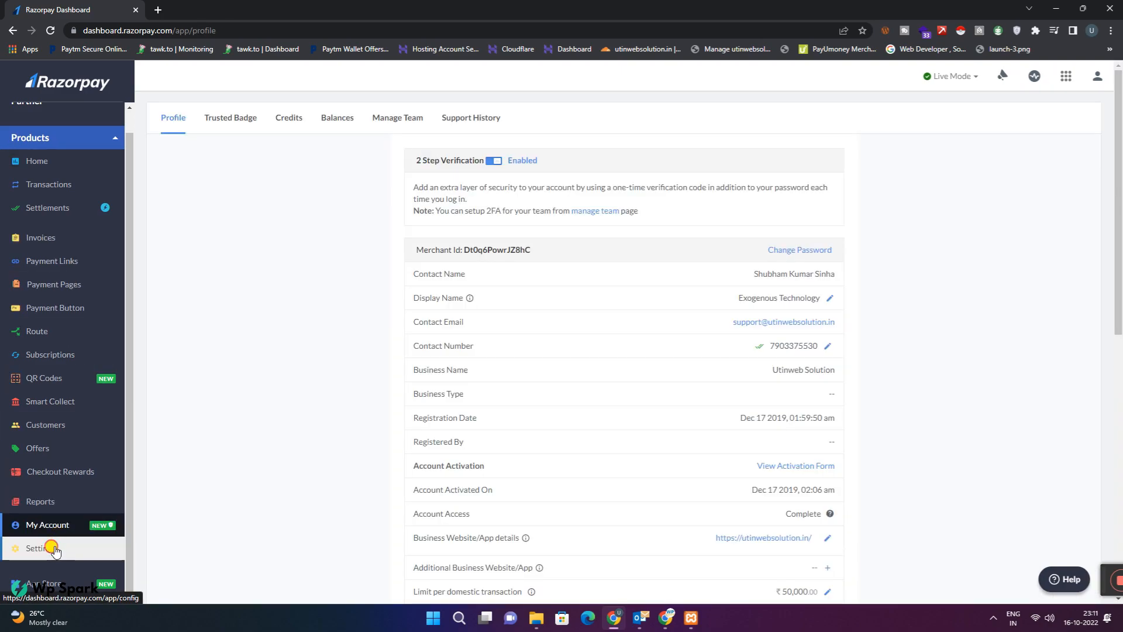
{"action": "left_click", "coordinate": [53, 548]}
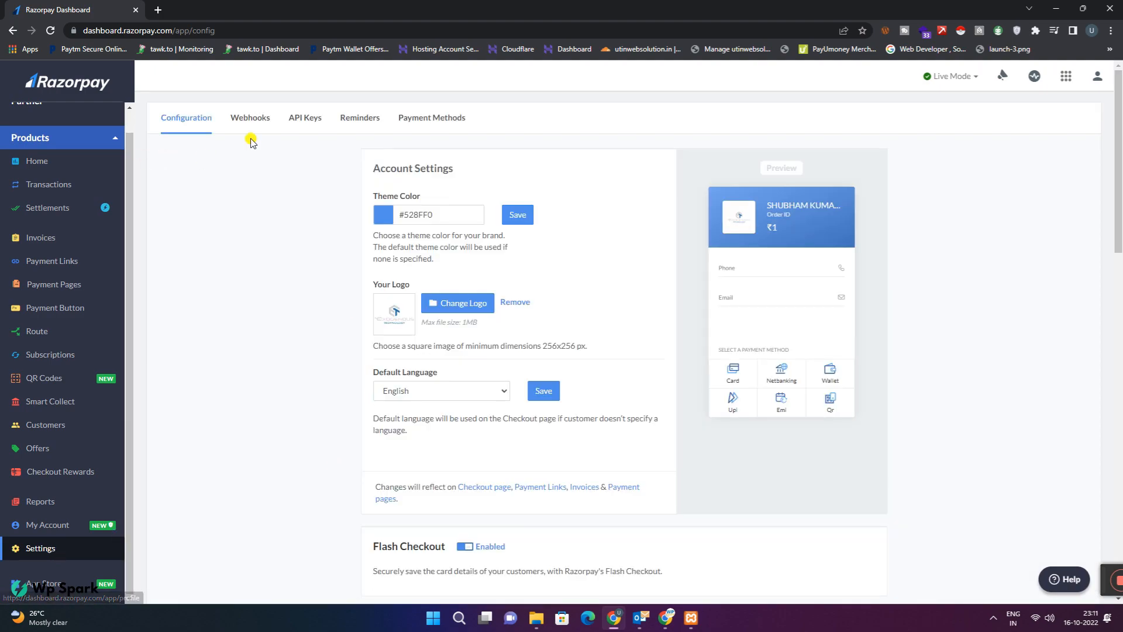
{"action": "left_click", "coordinate": [302, 119]}
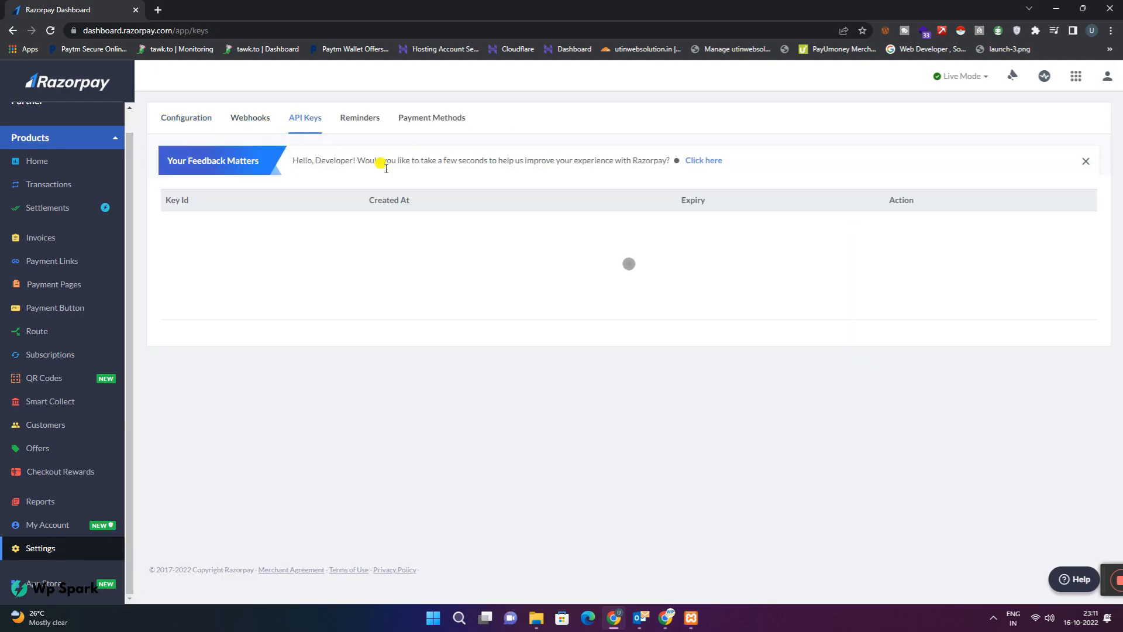
- Regenerate the live API key, choosing to de-activate the old key in 24 hours
{"action": "left_click", "coordinate": [890, 222]}
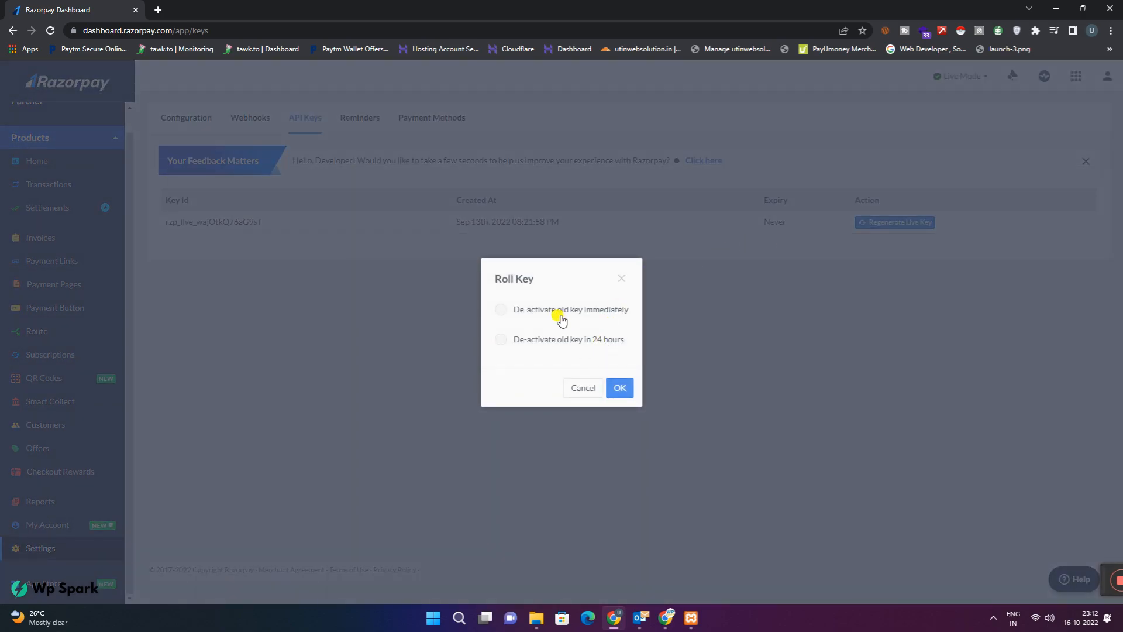
{"action": "left_click", "coordinate": [552, 344]}
{"action": "left_click", "coordinate": [620, 388]}
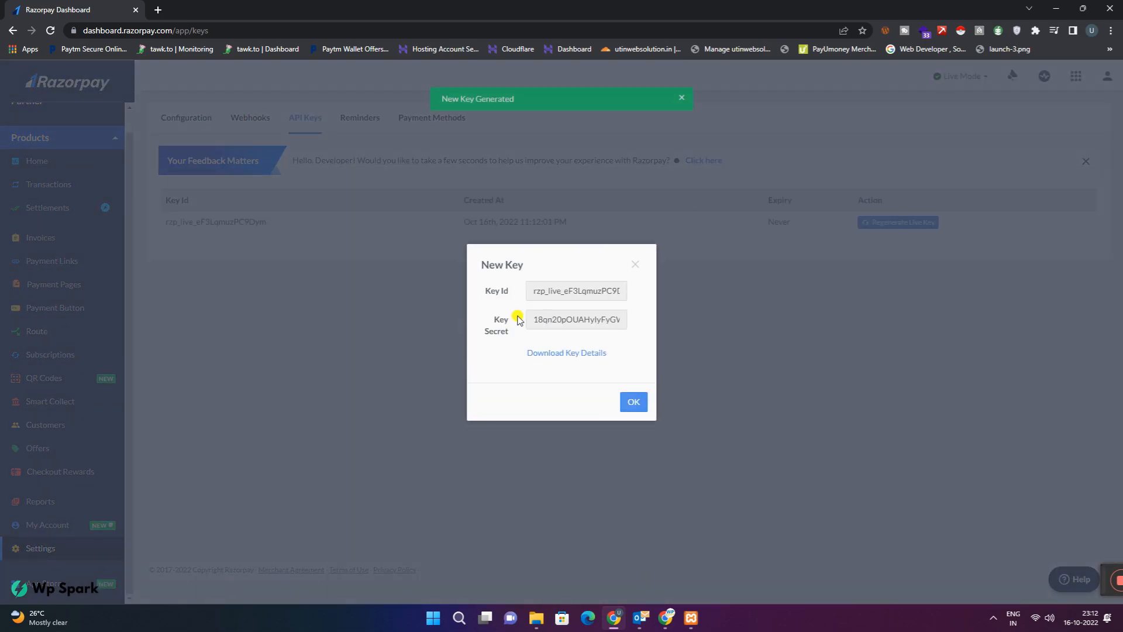
- Copy the new Key Id and download the key details, keeping the New Key dialog open
{"action": "left_click", "coordinate": [578, 291]}
{"action": "key", "text": "ctrl+c"}
{"action": "right_click", "coordinate": [581, 294]}
{"action": "left_click", "coordinate": [599, 306]}
{"action": "left_click", "coordinate": [560, 354]}
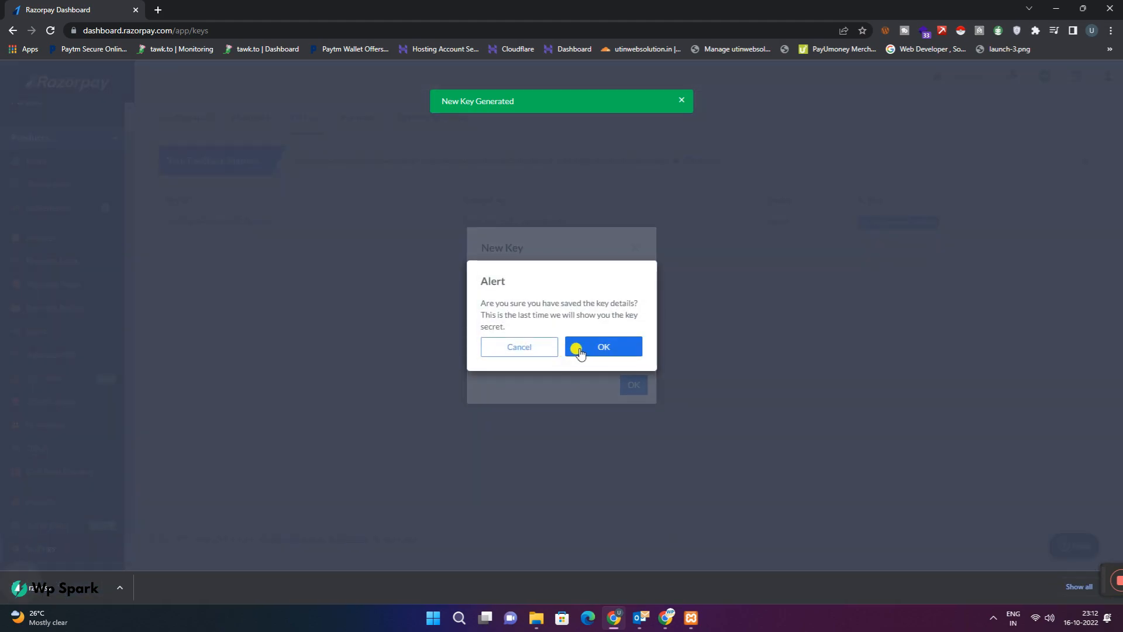
{"action": "left_click", "coordinate": [522, 348]}
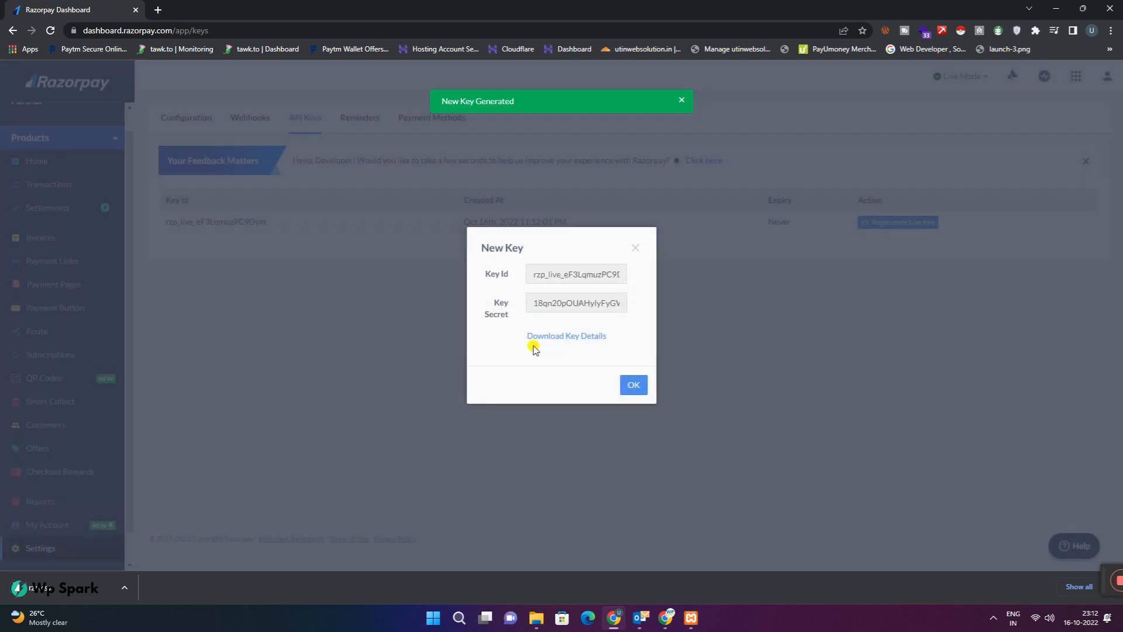
- Switch to the browser window with the WordPress admin and open its main dashboard
{"action": "mouse_move", "coordinate": [671, 623]}
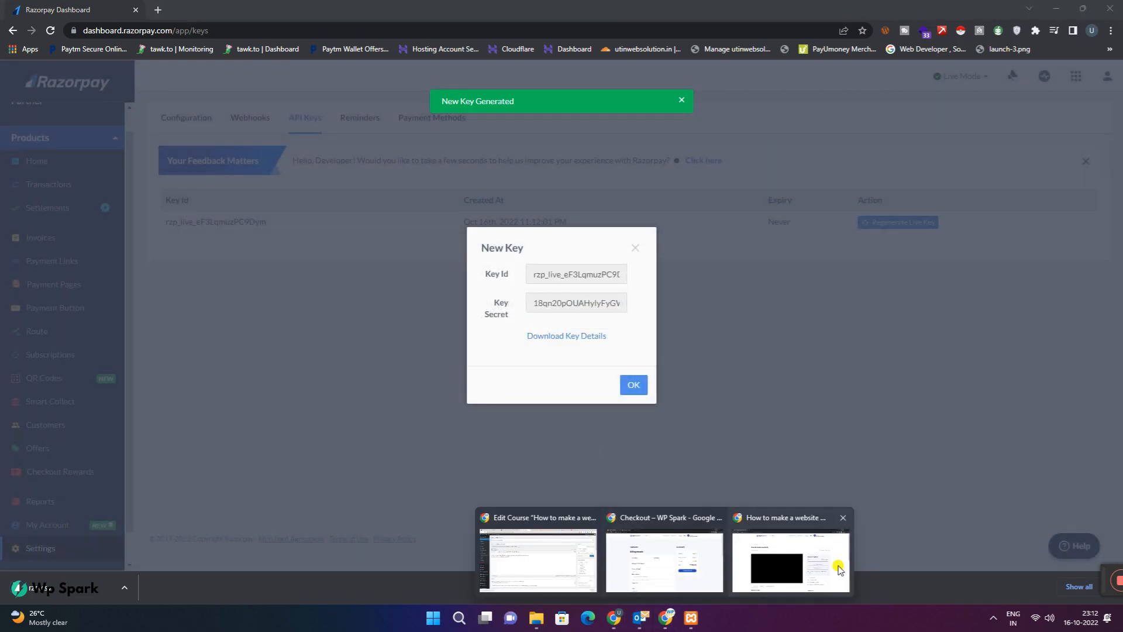
{"action": "left_click", "coordinate": [793, 567]}
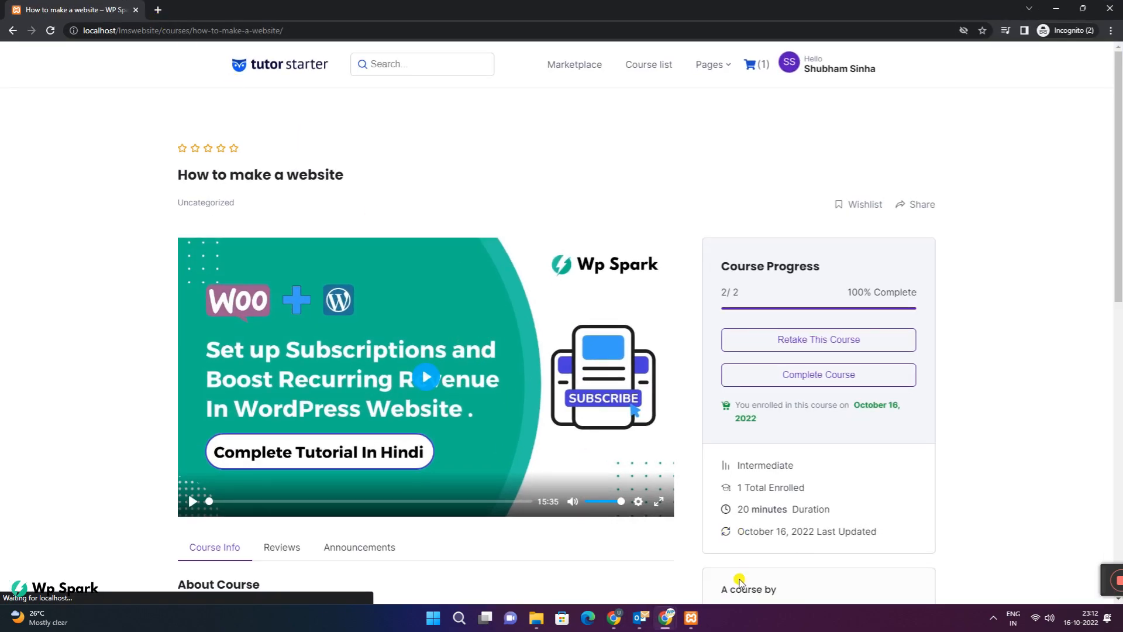
{"action": "mouse_move", "coordinate": [666, 618]}
{"action": "left_click", "coordinate": [532, 564]}
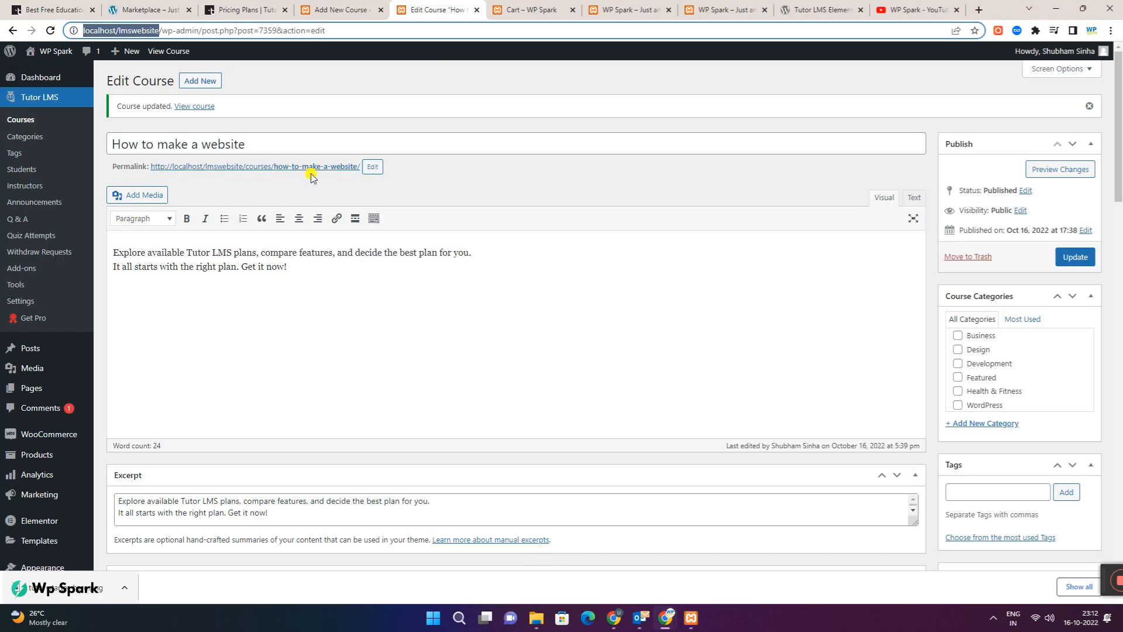
{"action": "mouse_move", "coordinate": [52, 398]}
{"action": "scroll", "coordinate": [51, 397], "scroll_direction": "down", "scroll_amount": 3}
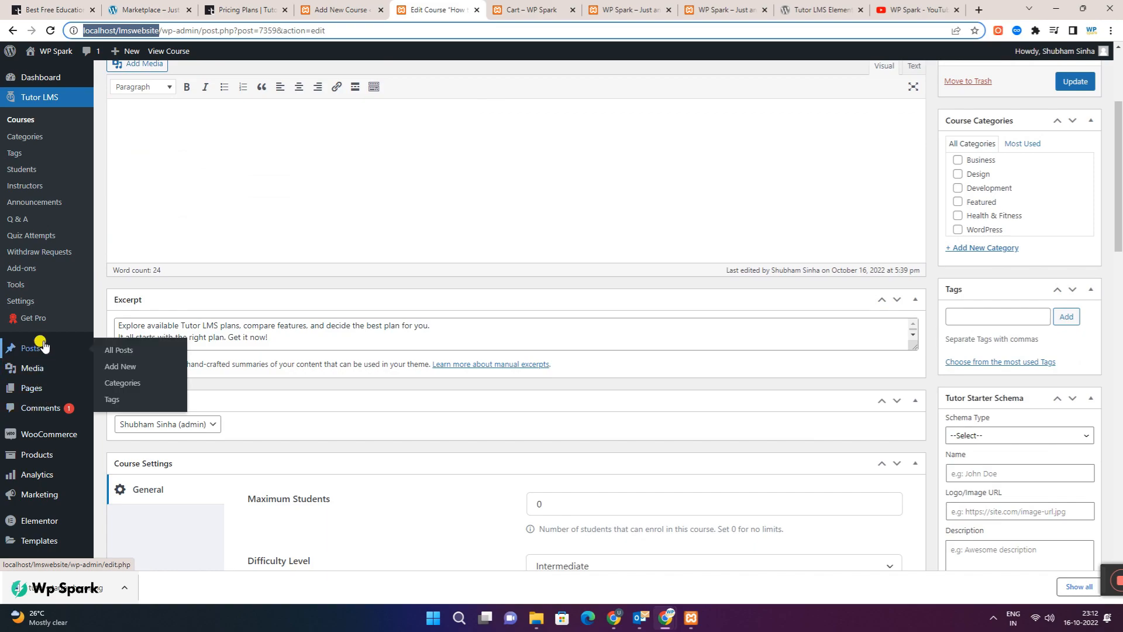
{"action": "scroll", "coordinate": [48, 539], "scroll_direction": "down", "scroll_amount": 2}
{"action": "scroll", "coordinate": [42, 526], "scroll_direction": "up", "scroll_amount": 3}
{"action": "scroll", "coordinate": [41, 521], "scroll_direction": "up", "scroll_amount": 2}
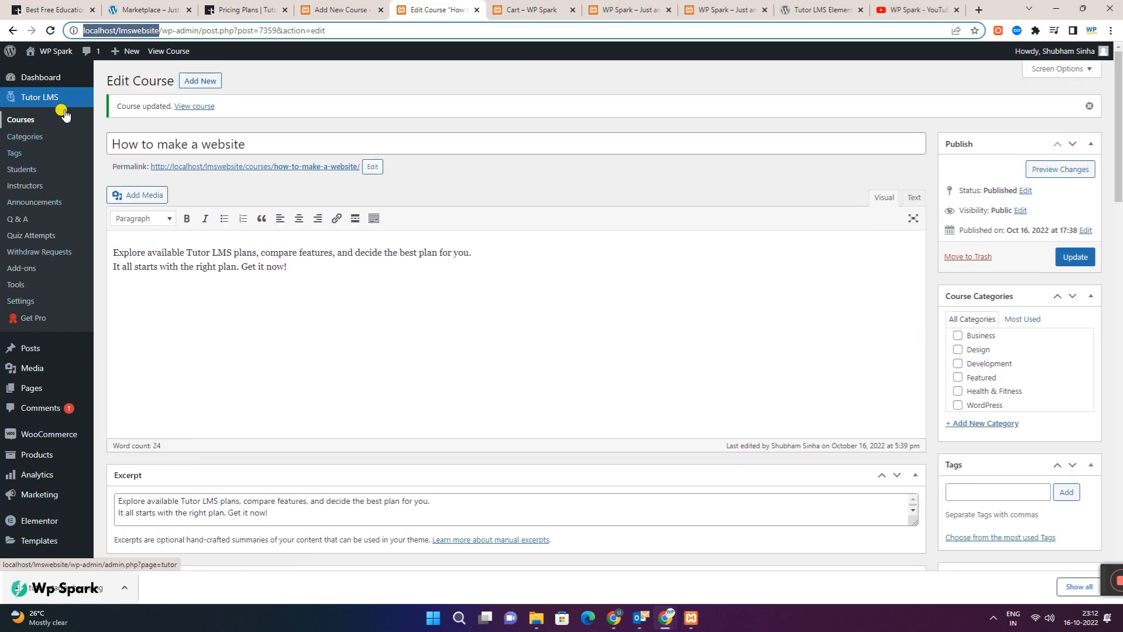
{"action": "left_click", "coordinate": [43, 80]}
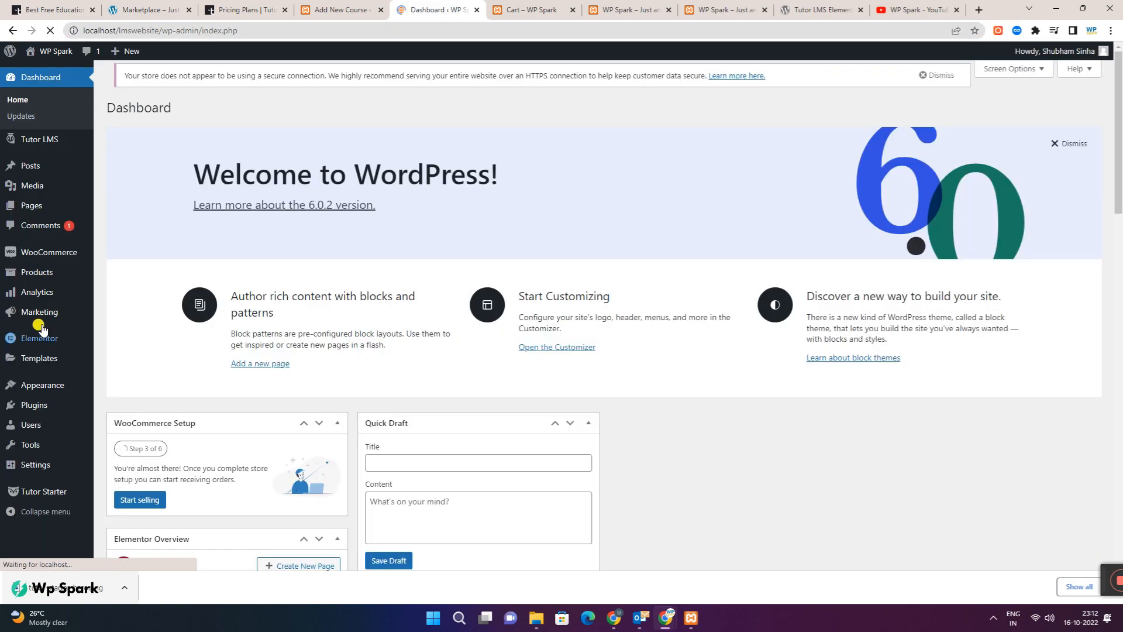
- Find the Razorpay for WooCommerce plugin by searching for razorpay, and install and activate it
{"action": "mouse_move", "coordinate": [35, 405]}
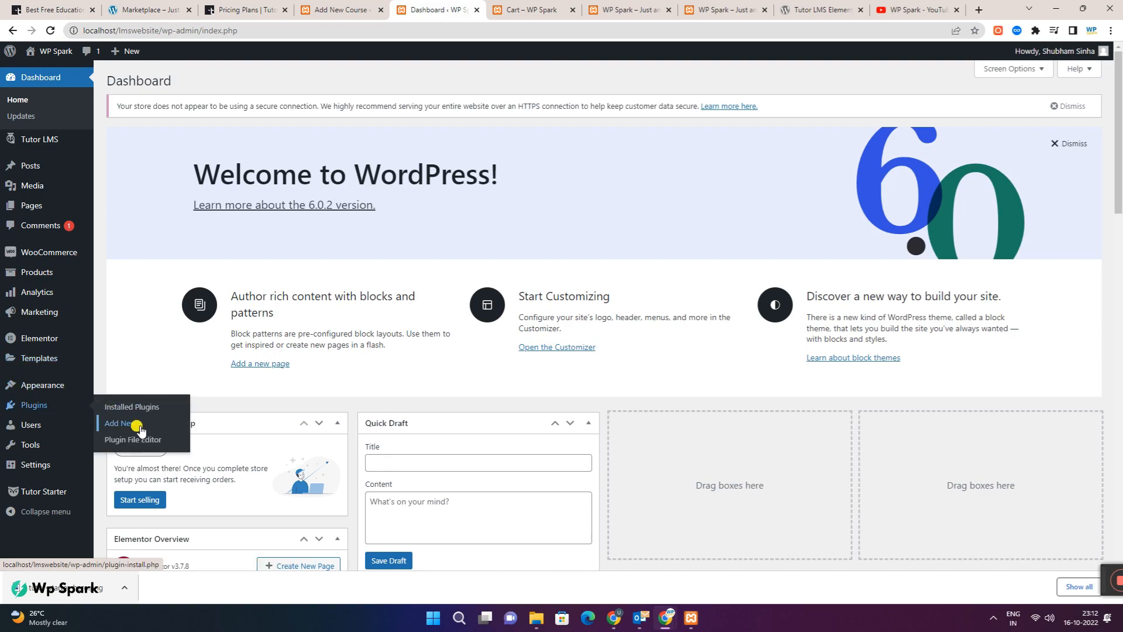
{"action": "left_click", "coordinate": [139, 424]}
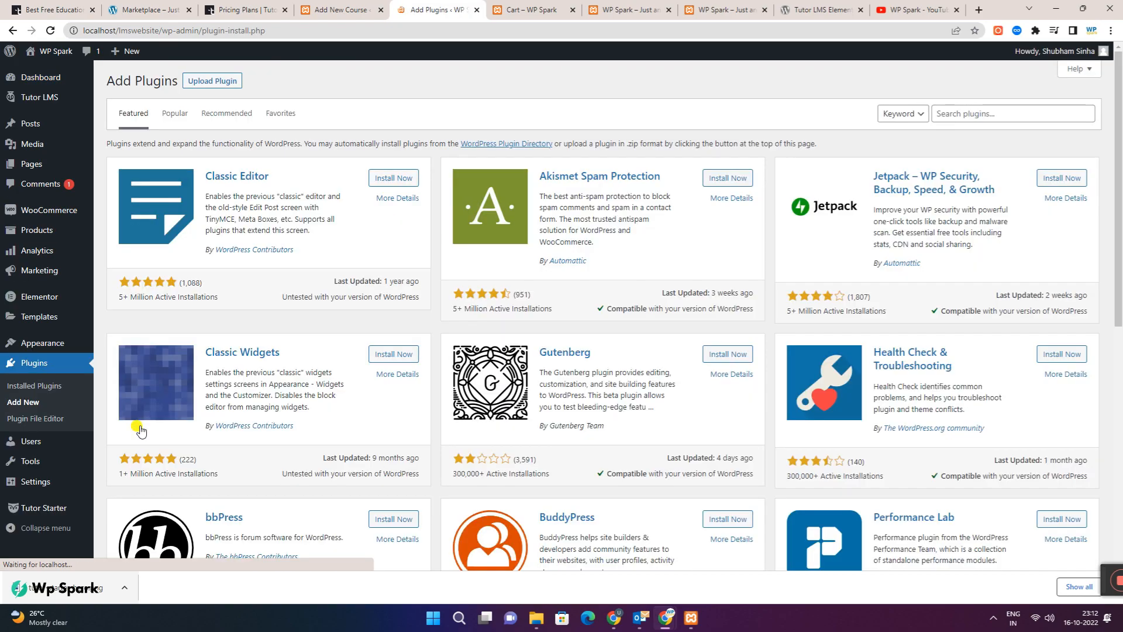
{"action": "left_click", "coordinate": [968, 111]}
{"action": "type", "text": "razorpay"}
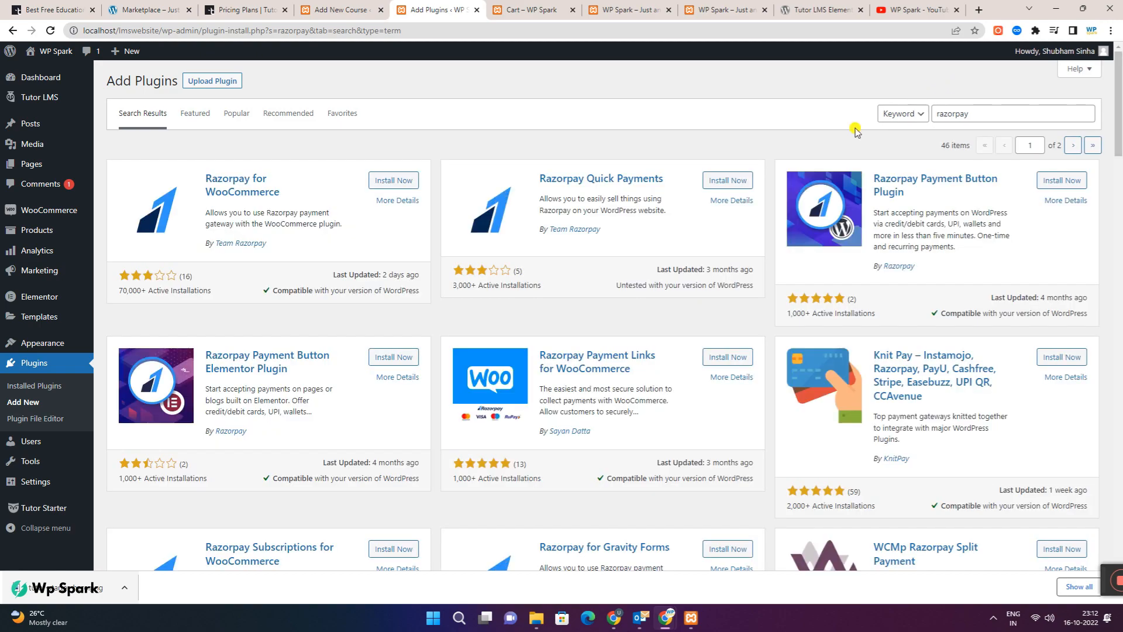
{"action": "left_click", "coordinate": [385, 179]}
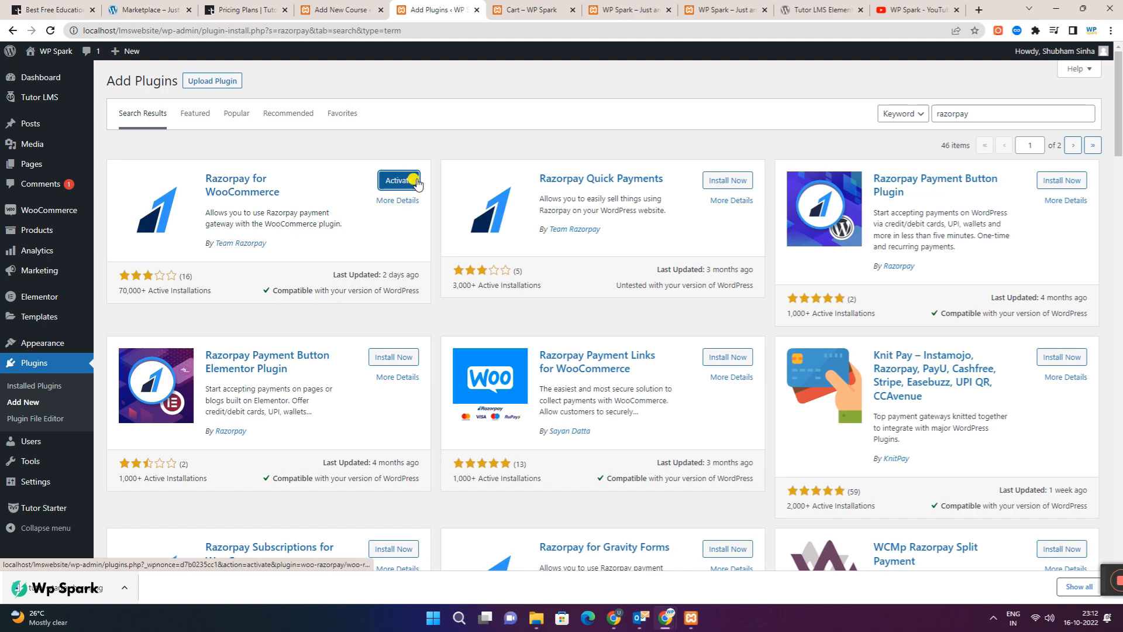
{"action": "left_click", "coordinate": [396, 187]}
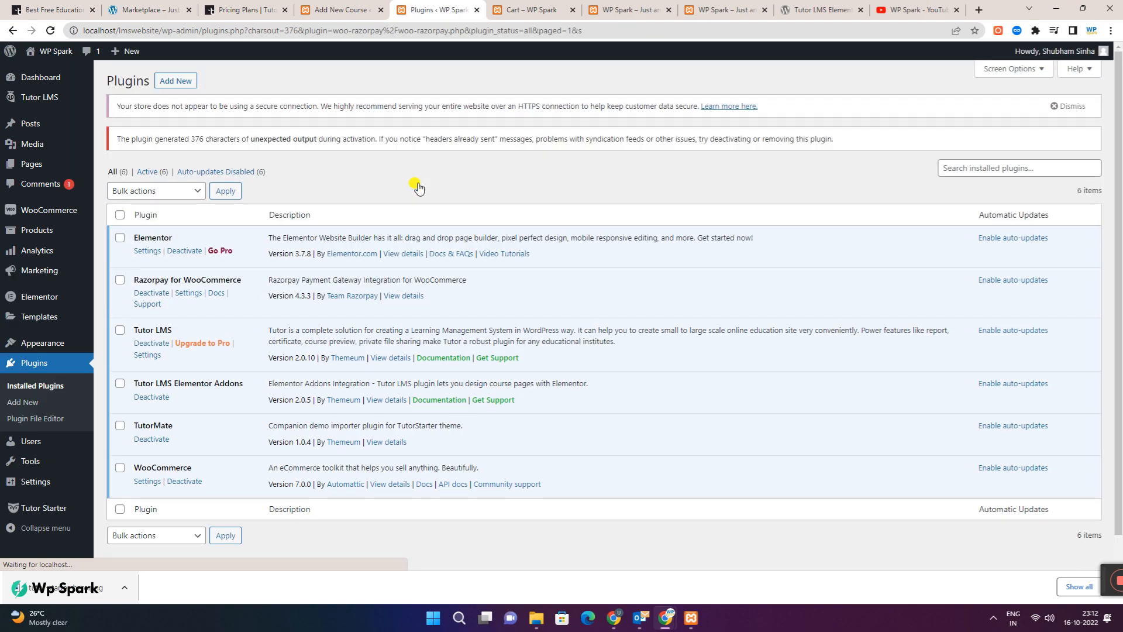
- Open the Razorpay gateway's configuration in the WooCommerce payment settings
{"action": "mouse_move", "coordinate": [69, 211]}
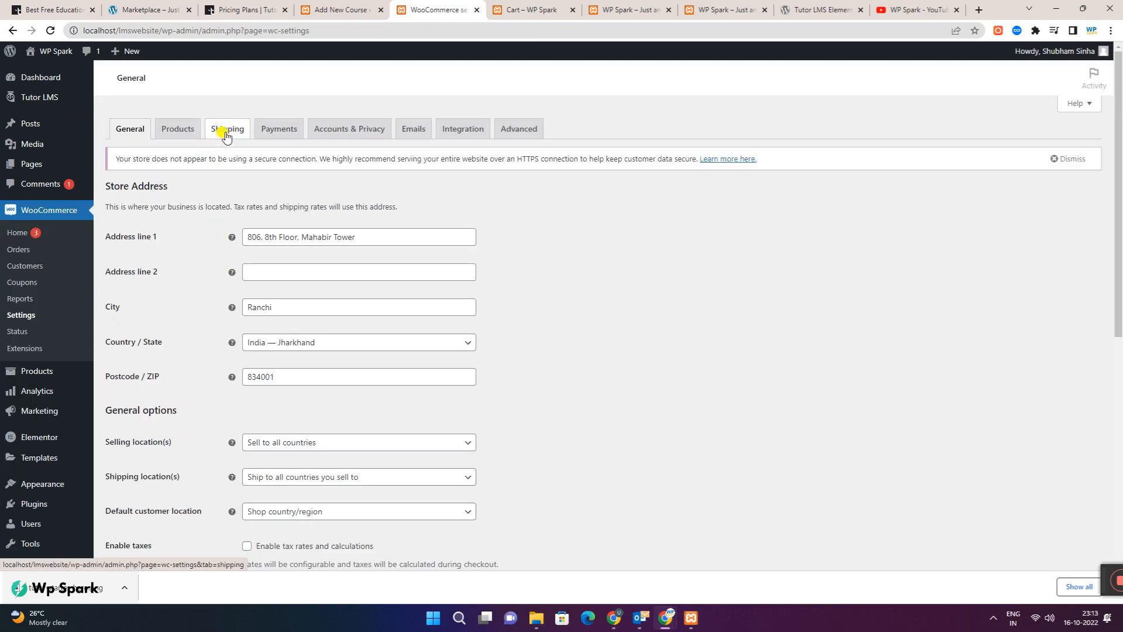
{"action": "left_click", "coordinate": [277, 135]}
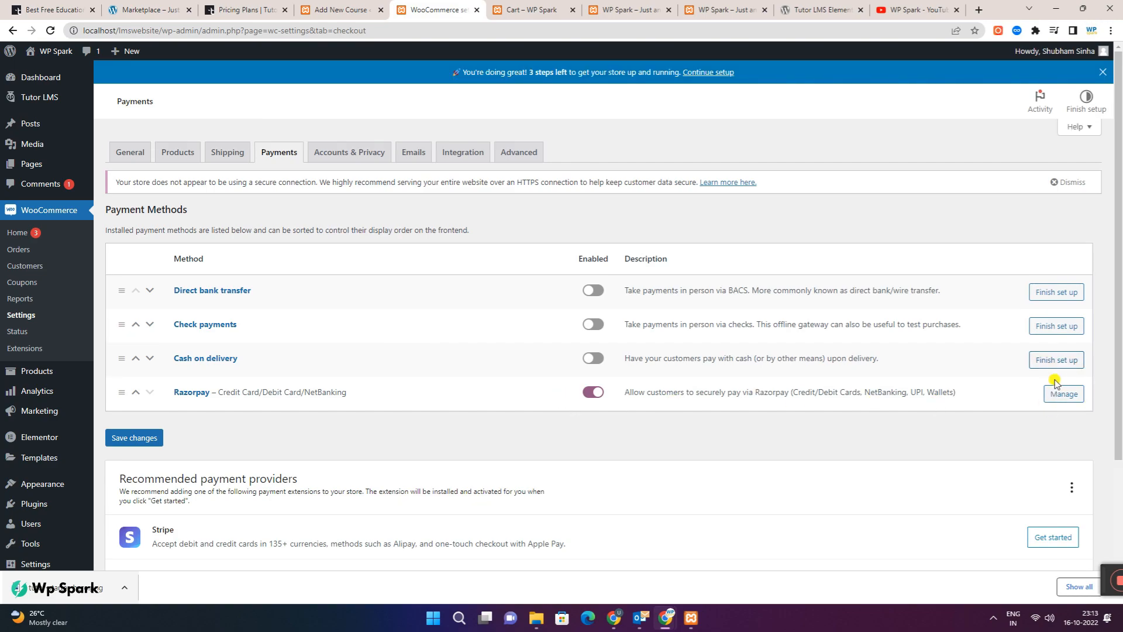
{"action": "left_click", "coordinate": [1062, 395]}
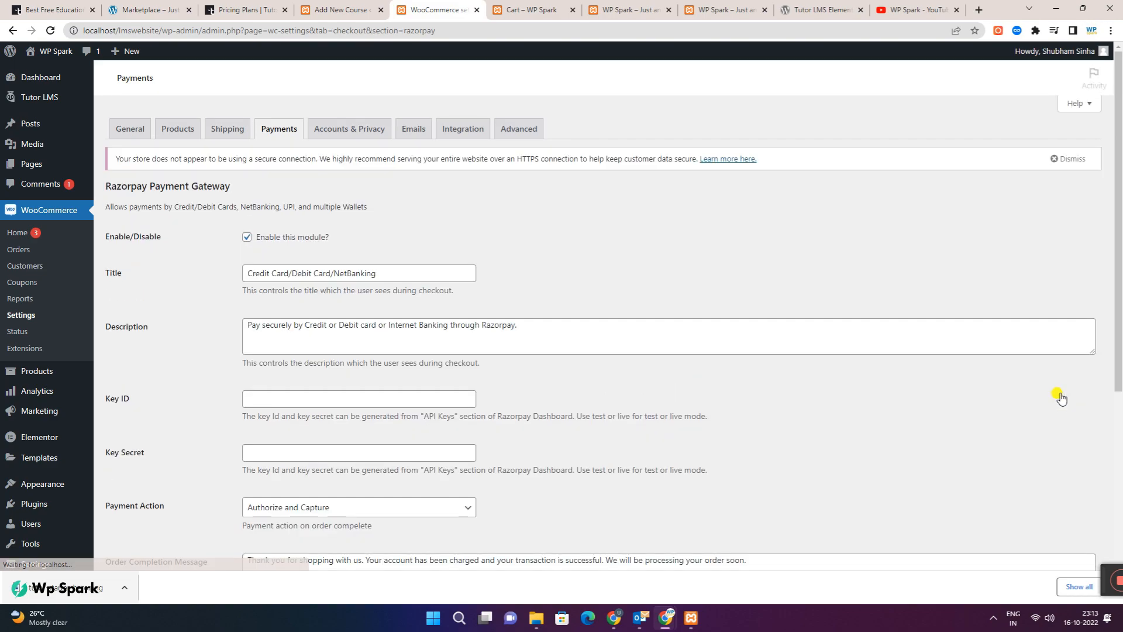
- Paste the copied Razorpay key ID into the gateway's Key ID field
{"action": "scroll", "coordinate": [397, 237], "scroll_direction": "down", "scroll_amount": 4}
{"action": "right_click", "coordinate": [372, 169]}
{"action": "left_click", "coordinate": [287, 187]}
{"action": "right_click", "coordinate": [288, 188]}
{"action": "left_click", "coordinate": [323, 285]}
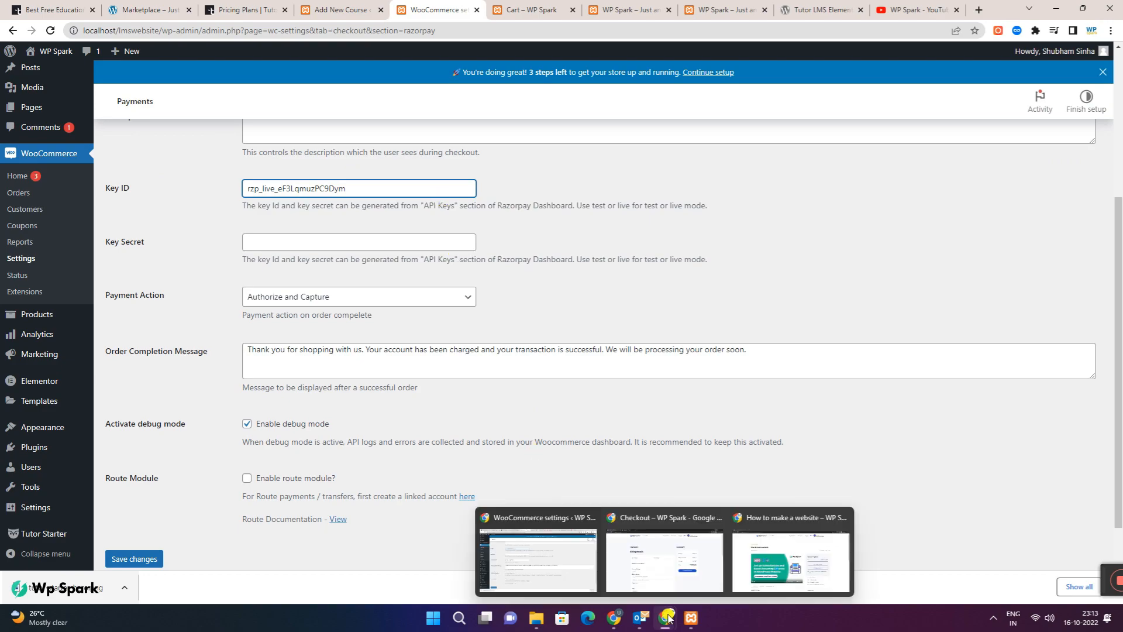
- Copy the key secret from the Razorpay dashboard and paste it into the gateway's Key Secret field in WooCommerce
{"action": "left_click_drag", "start_coordinate": [669, 618], "coordinate": [617, 619]}
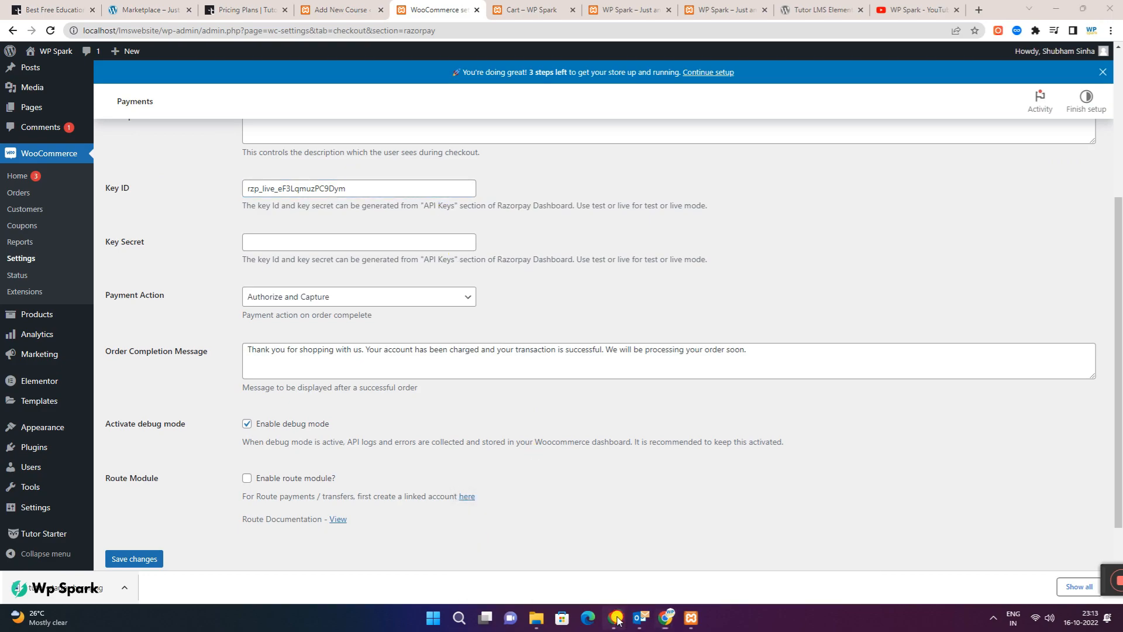
{"action": "left_click", "coordinate": [616, 617]}
{"action": "double_click", "coordinate": [558, 302]}
{"action": "right_click", "coordinate": [559, 299]}
{"action": "left_click", "coordinate": [579, 311]}
{"action": "left_click", "coordinate": [666, 617]}
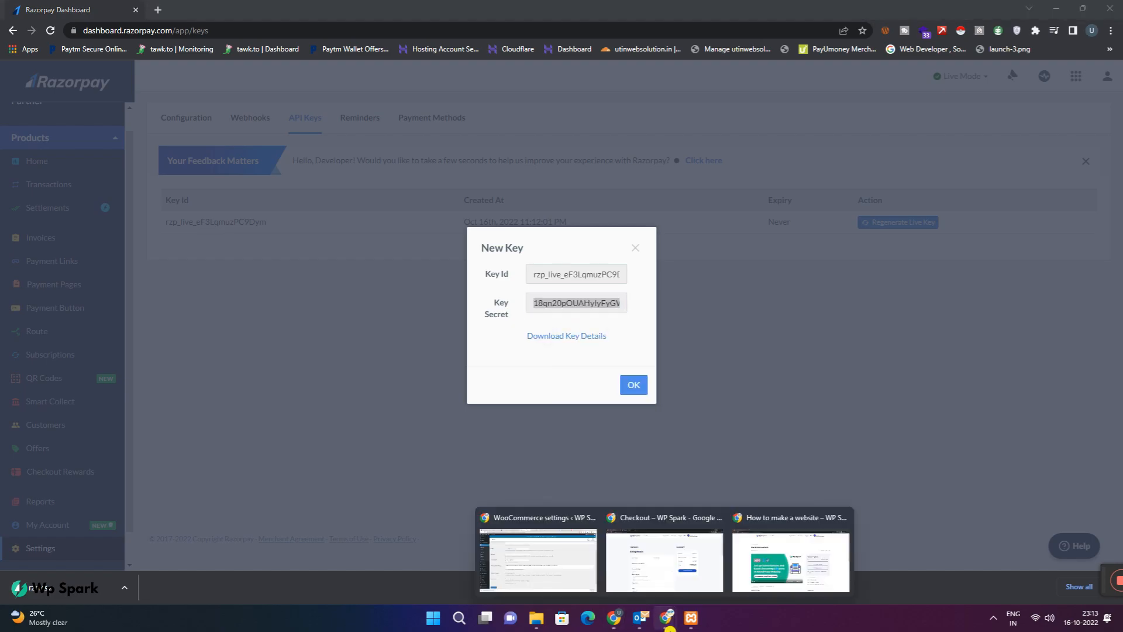
{"action": "left_click", "coordinate": [562, 572]}
{"action": "left_click", "coordinate": [309, 241]}
{"action": "right_click", "coordinate": [316, 241]}
{"action": "left_click", "coordinate": [339, 316]}
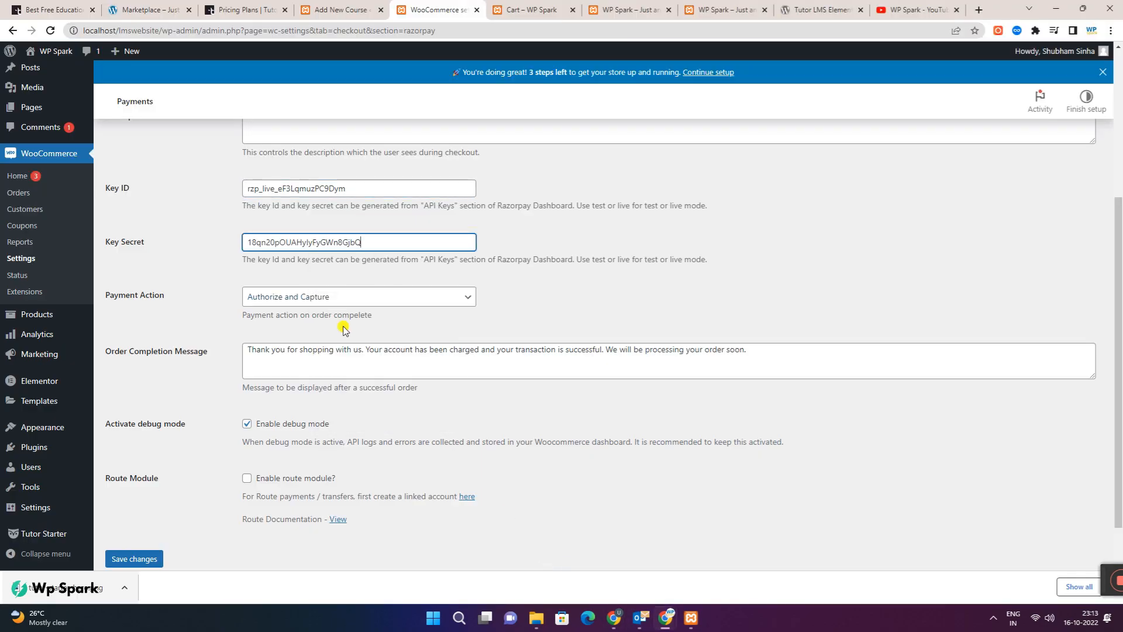
- Review the Razorpay gateway's title and description and save the gateway settings
{"action": "scroll", "coordinate": [343, 329], "scroll_direction": "down", "scroll_amount": 1}
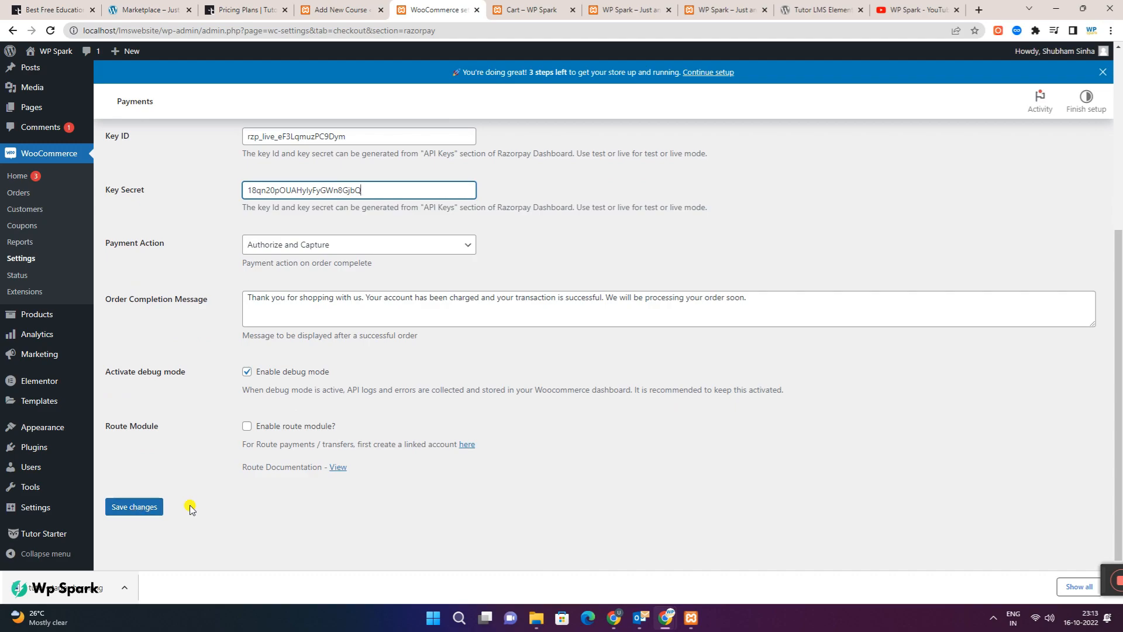
{"action": "scroll", "coordinate": [368, 494], "scroll_direction": "up", "scroll_amount": 5}
{"action": "left_click_drag", "start_coordinate": [246, 295], "coordinate": [471, 297]}
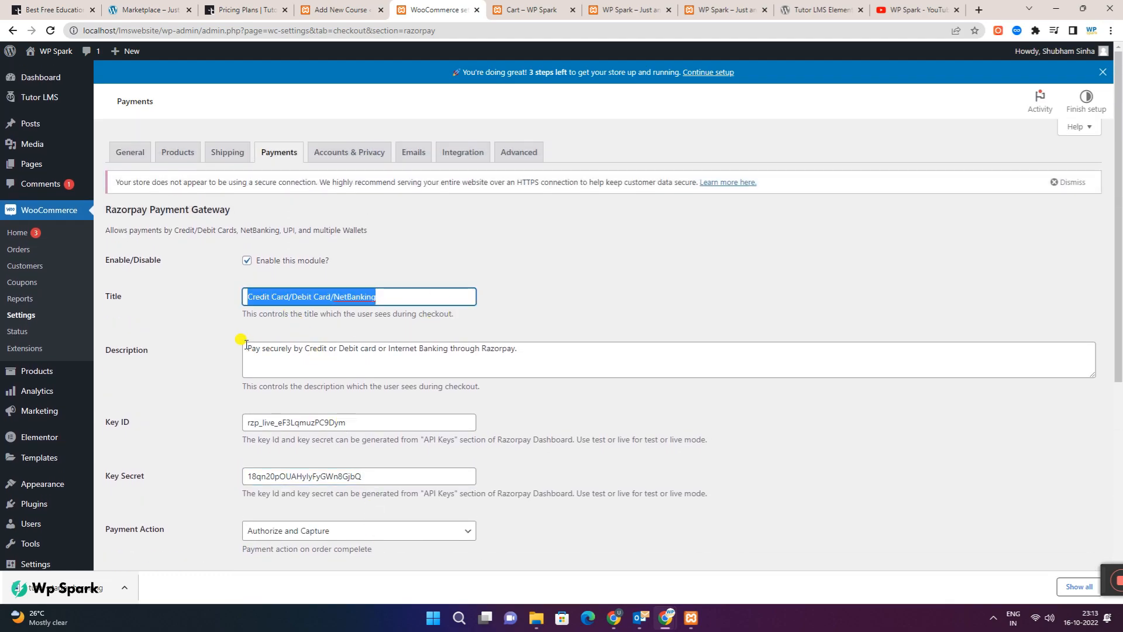
{"action": "left_click_drag", "start_coordinate": [325, 348], "coordinate": [542, 345]}
{"action": "scroll", "coordinate": [542, 345], "scroll_direction": "down", "scroll_amount": 5}
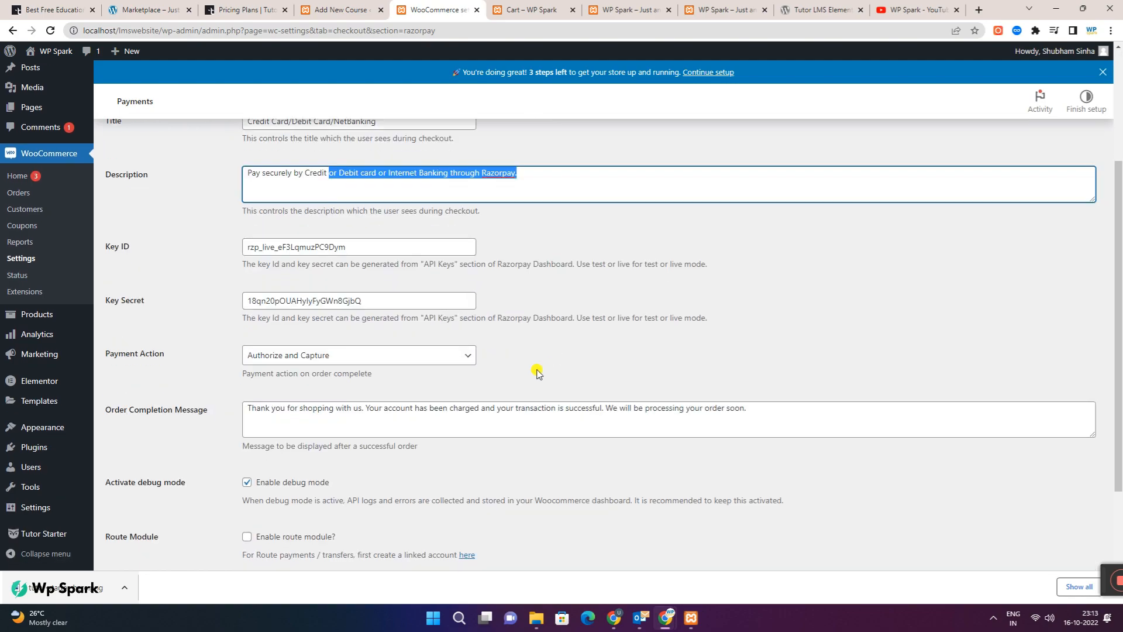
{"action": "left_click", "coordinate": [147, 509]}
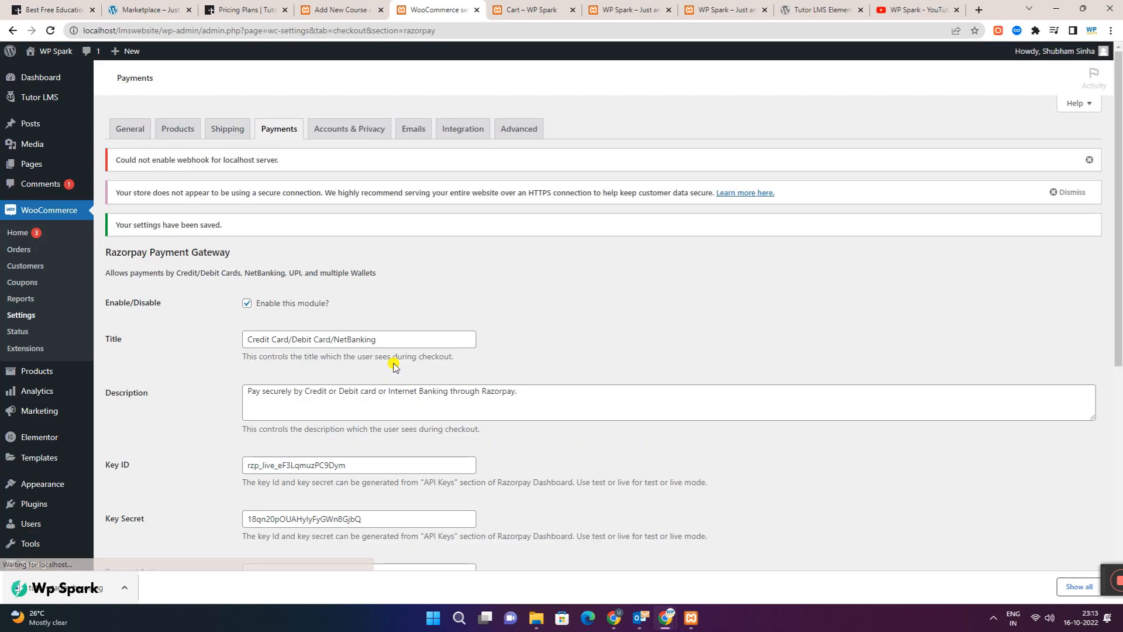
{"action": "scroll", "coordinate": [393, 365], "scroll_direction": "down", "scroll_amount": 2}
{"action": "scroll", "coordinate": [393, 366], "scroll_direction": "down", "scroll_amount": 4}
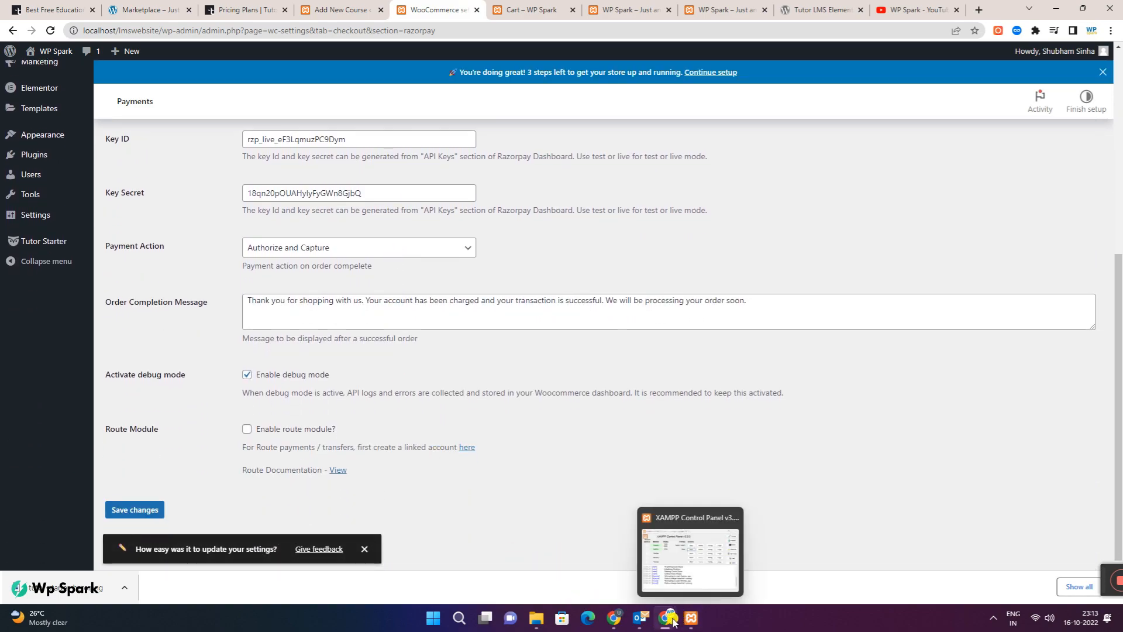
- Switch to the incognito learner window and open the Perfect Diet & Meal Plan-Complete Course from the site's homepage
{"action": "mouse_move", "coordinate": [665, 618]}
{"action": "left_click", "coordinate": [815, 571]}
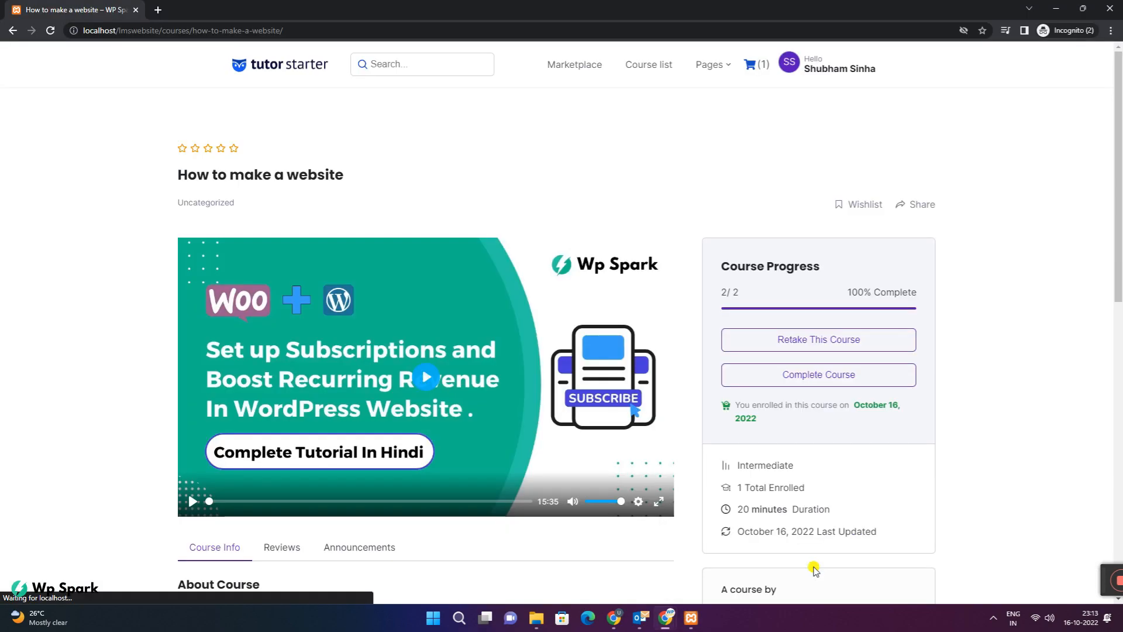
{"action": "left_click", "coordinate": [285, 69]}
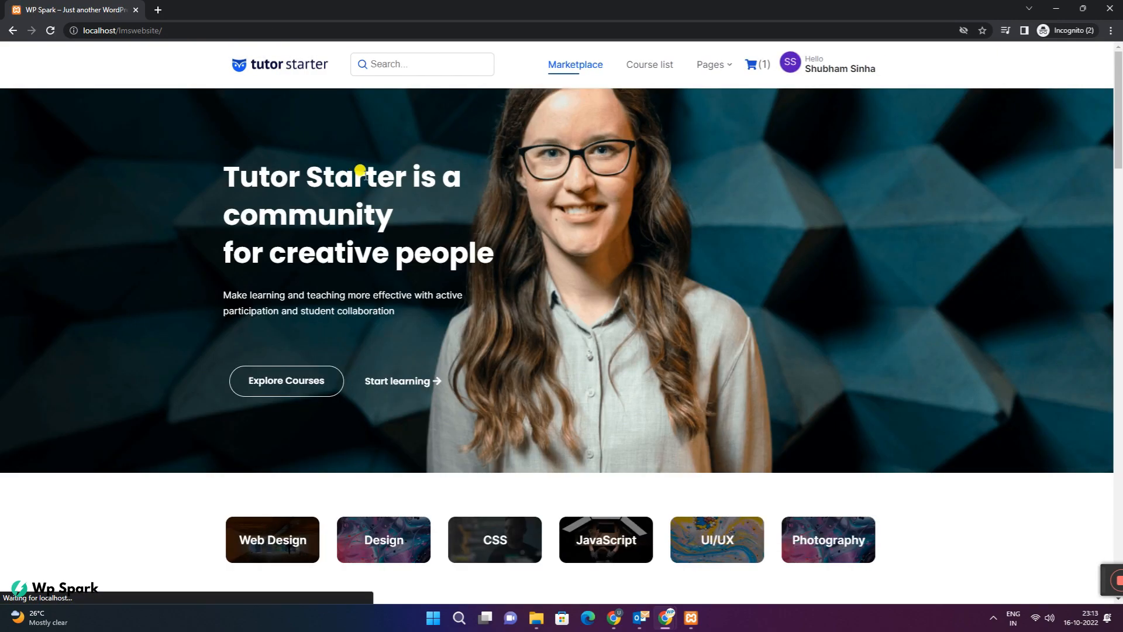
{"action": "scroll", "coordinate": [358, 174], "scroll_direction": "down", "scroll_amount": 9}
{"action": "left_click", "coordinate": [456, 385]}
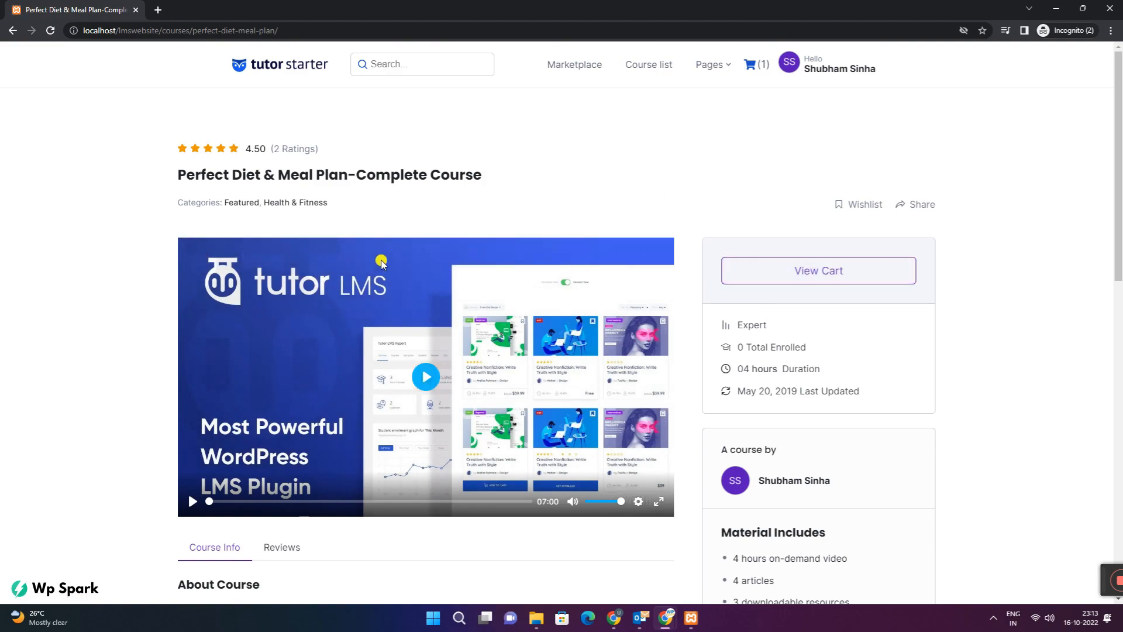
- Take the Perfect diet course from the cart to checkout and agree to the website's terms and conditions
{"action": "left_click", "coordinate": [791, 267]}
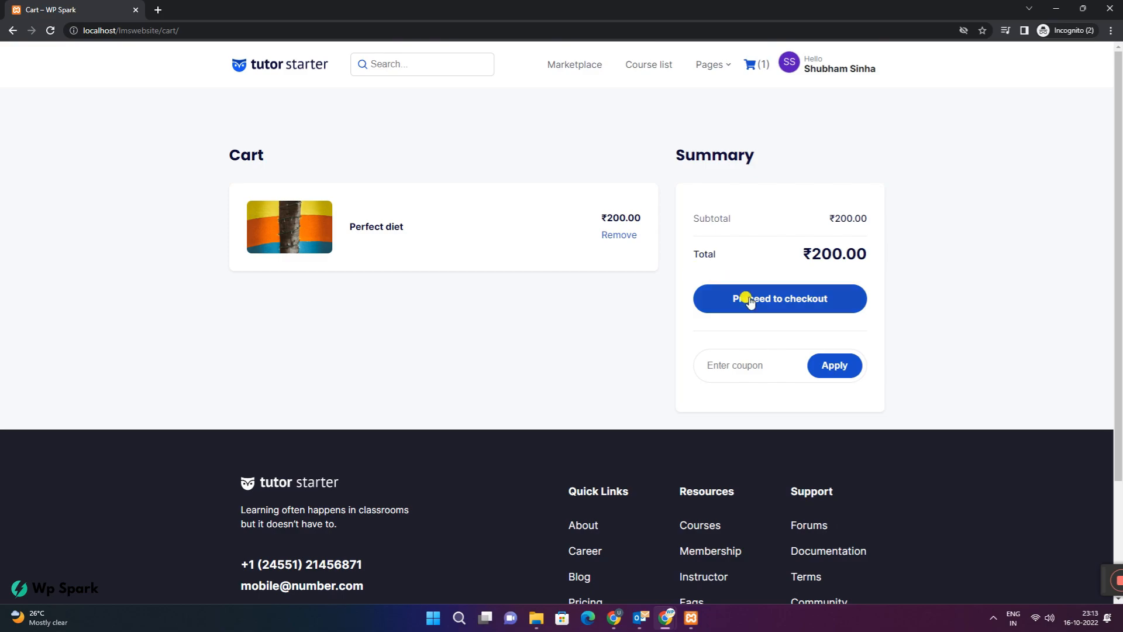
{"action": "left_click", "coordinate": [764, 307]}
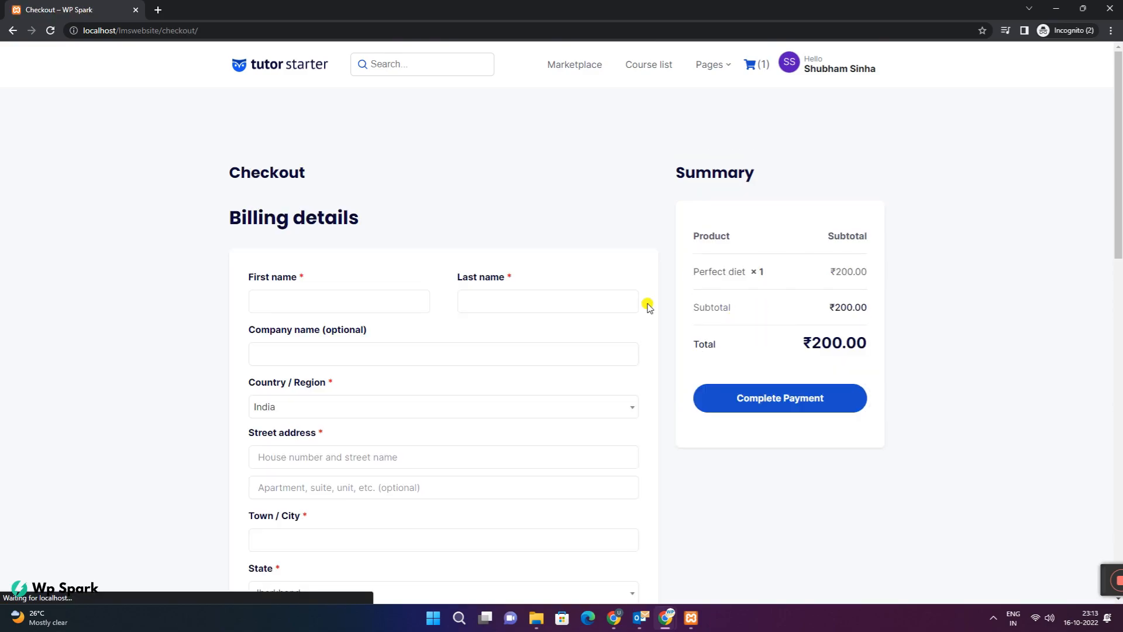
{"action": "scroll", "coordinate": [602, 339], "scroll_direction": "down", "scroll_amount": 4}
{"action": "scroll", "coordinate": [603, 340], "scroll_direction": "down", "scroll_amount": 8}
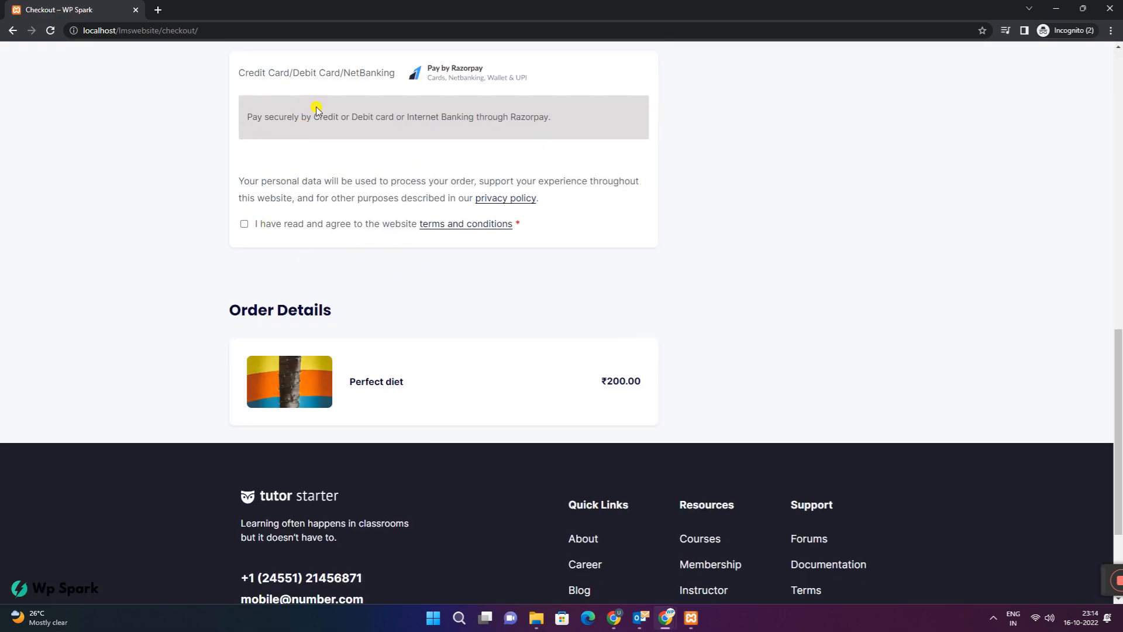
{"action": "left_click", "coordinate": [244, 223]}
- Fill in the billing first name, last name and street address
{"action": "scroll", "coordinate": [451, 250], "scroll_direction": "up", "scroll_amount": 10}
{"action": "left_click", "coordinate": [291, 299]}
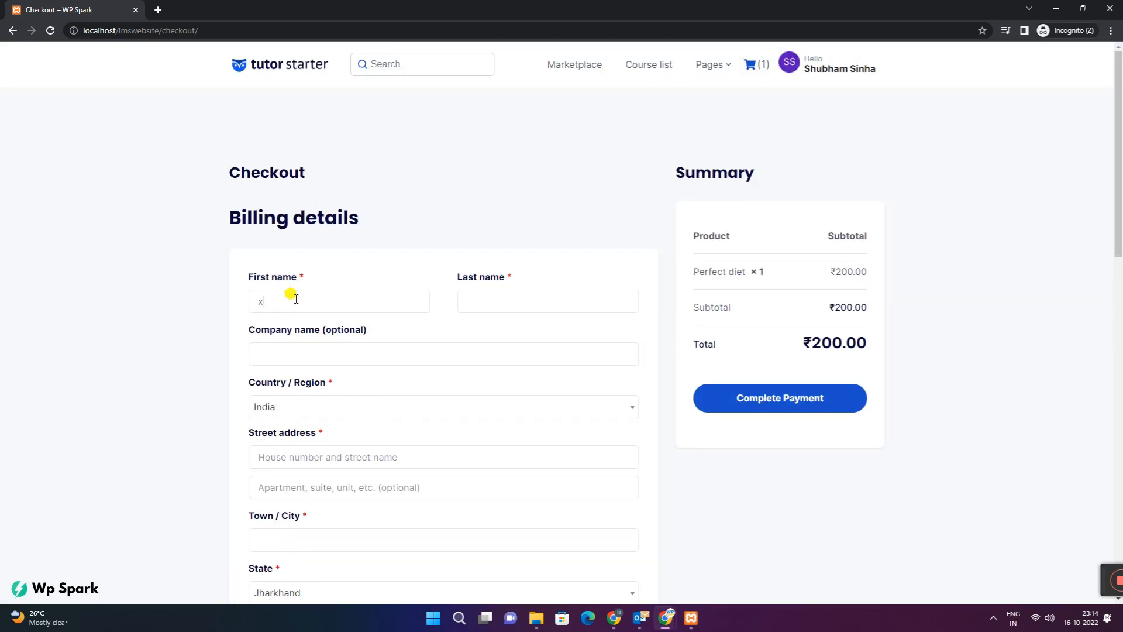
{"action": "key", "text": "Tab"}
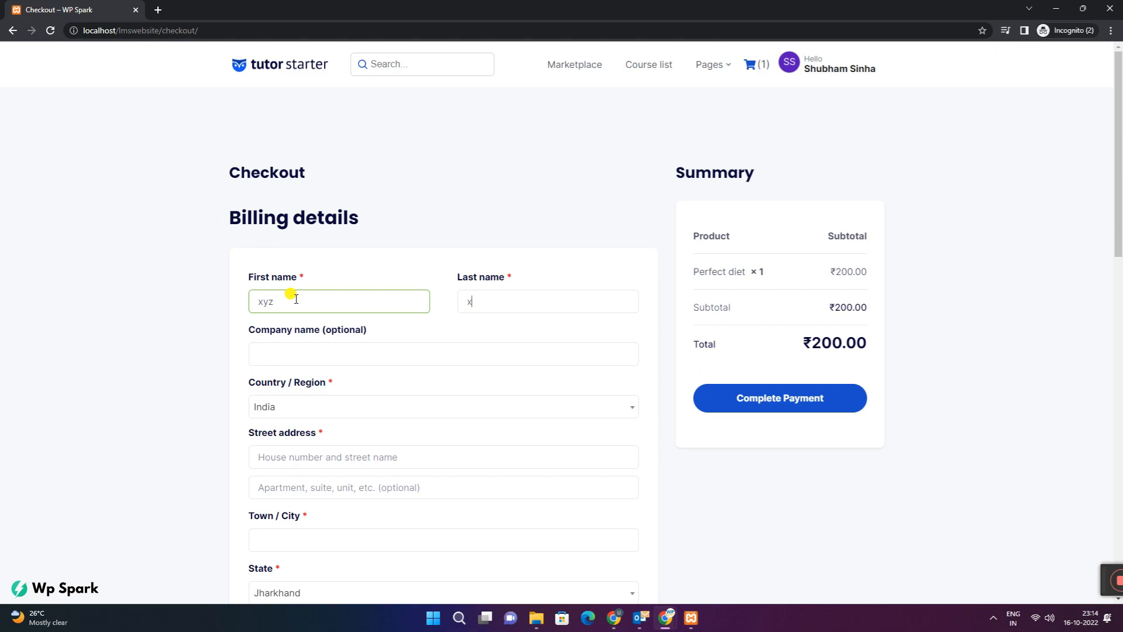
{"action": "key", "text": "Tab"}
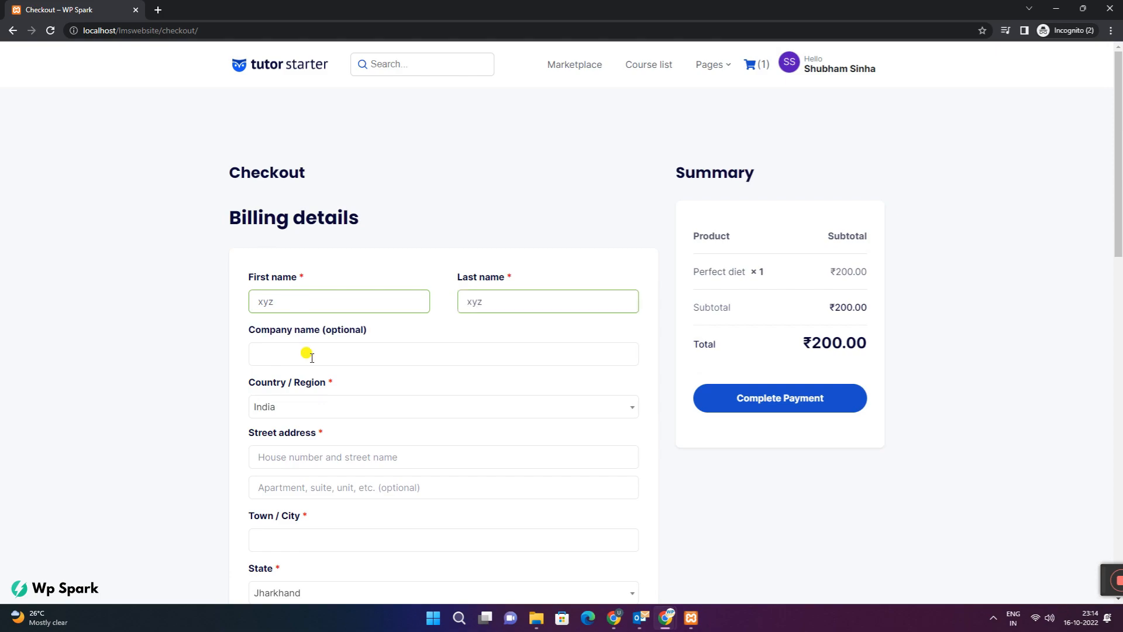
{"action": "type", "text": "100"}
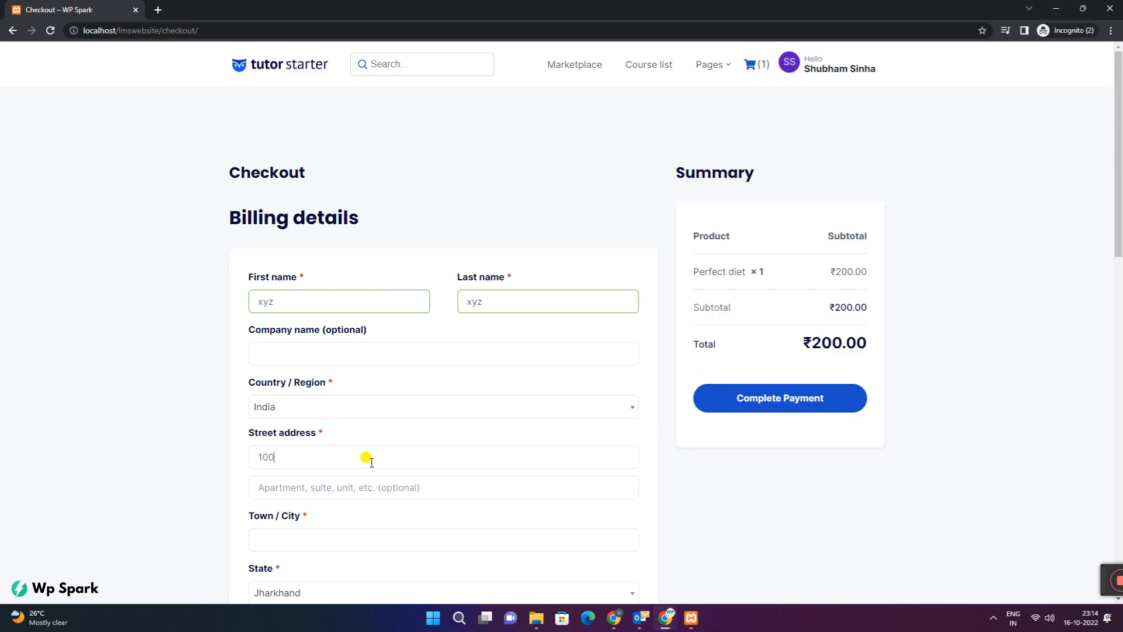
{"action": "left_click", "coordinate": [366, 488]}
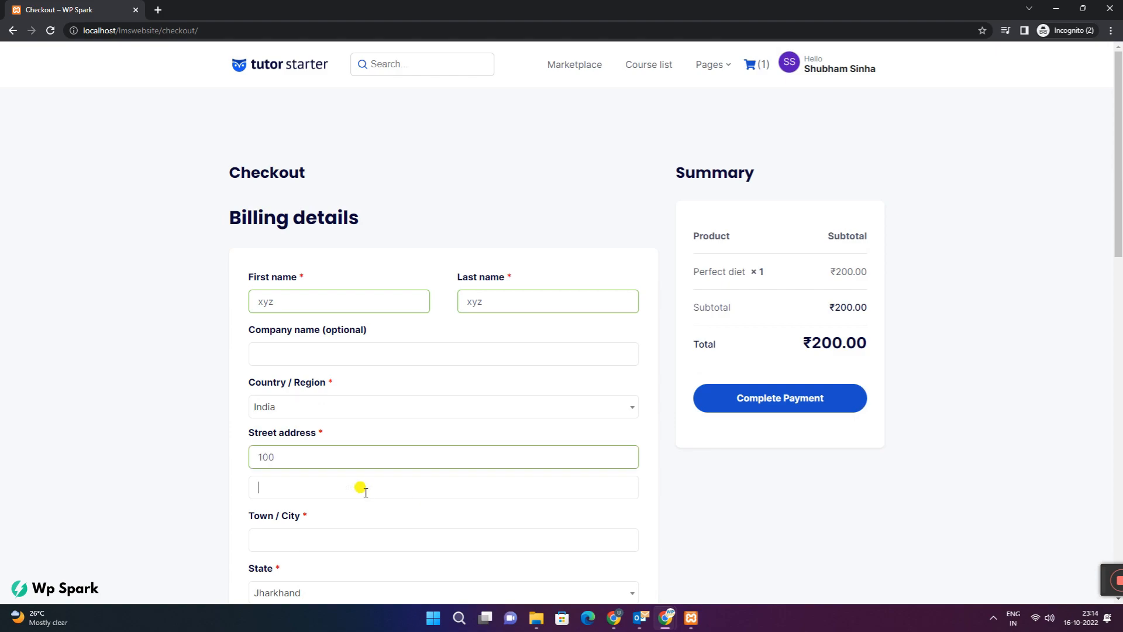
- Fill in the billing town, postal code and phone number
{"action": "scroll", "coordinate": [366, 492], "scroll_direction": "down", "scroll_amount": 2}
{"action": "left_click", "coordinate": [345, 421]}
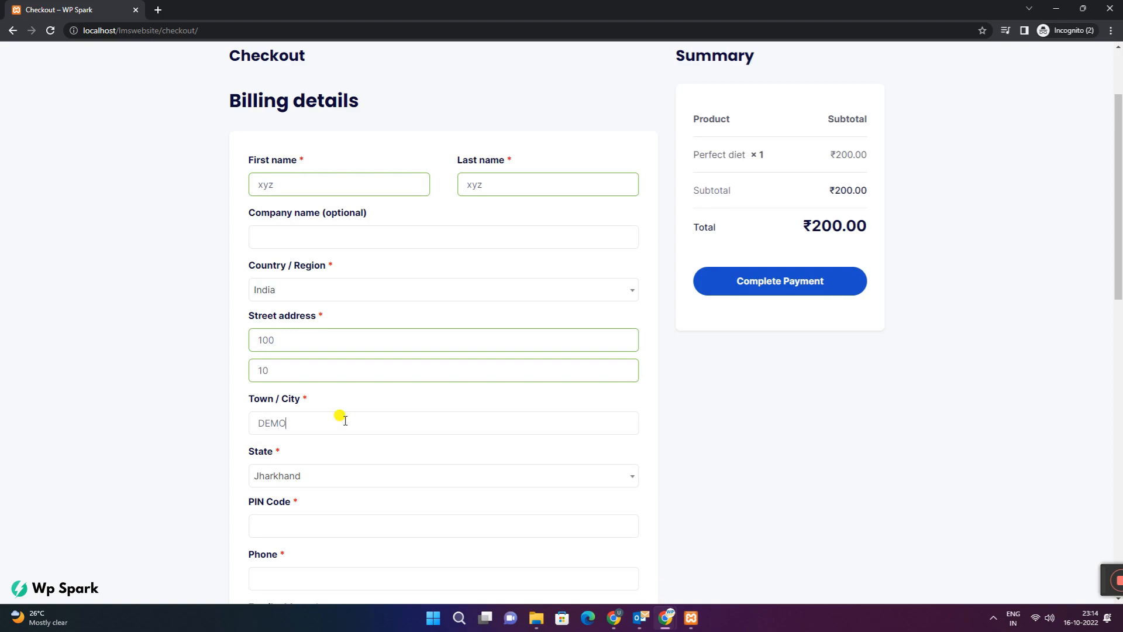
{"action": "scroll", "coordinate": [345, 421], "scroll_direction": "down", "scroll_amount": 1}
{"action": "left_click", "coordinate": [303, 467]}
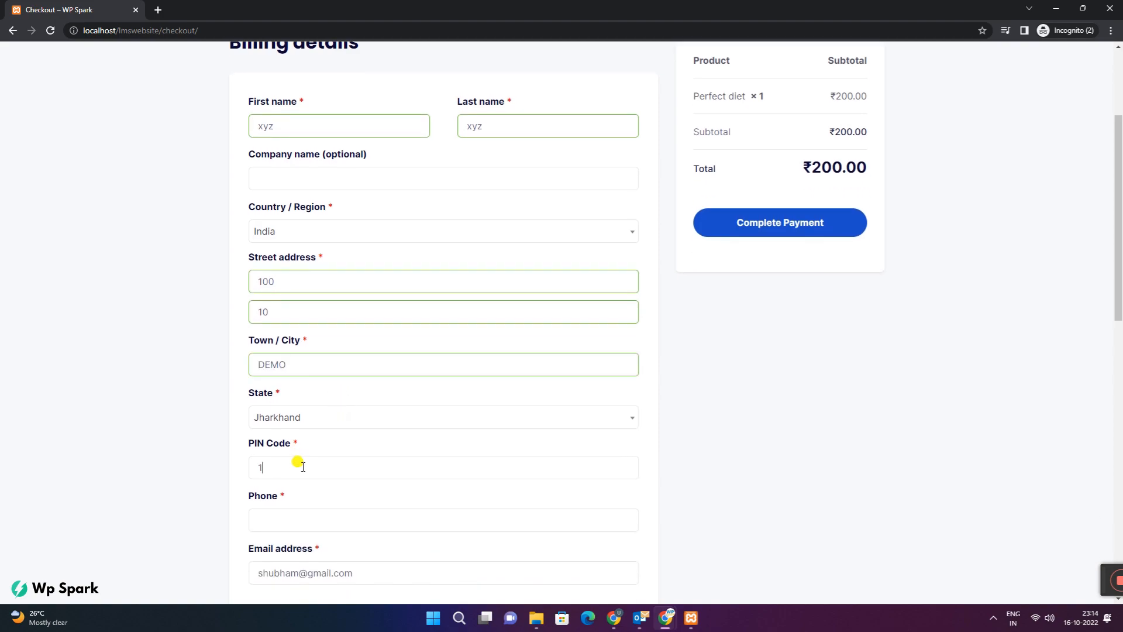
{"action": "left_click", "coordinate": [294, 517]}
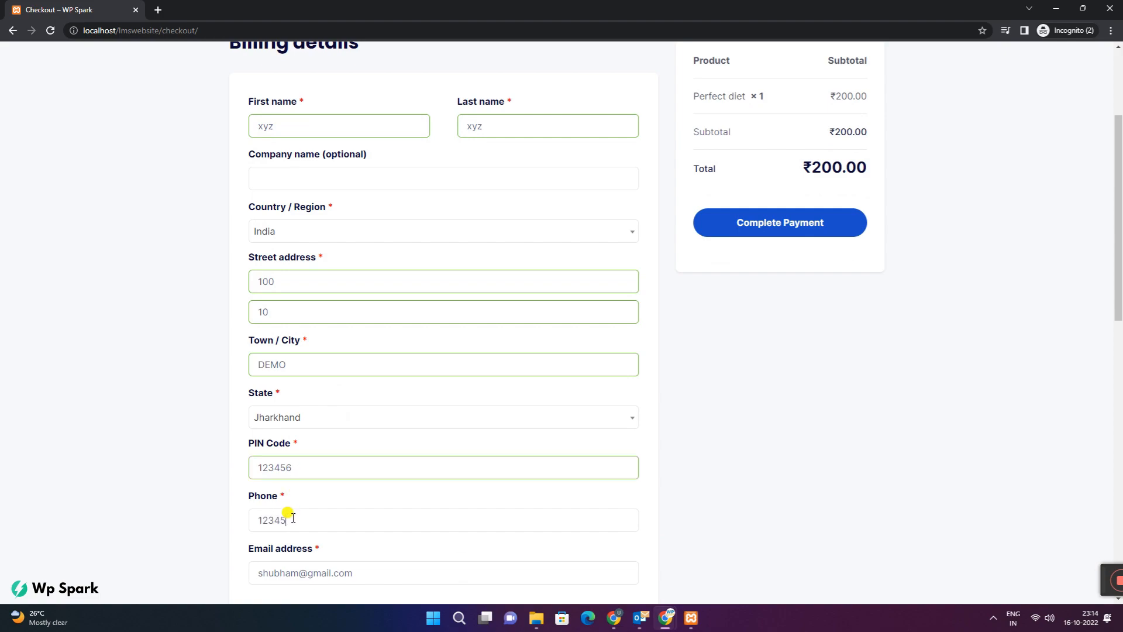
{"action": "scroll", "coordinate": [293, 517], "scroll_direction": "down", "scroll_amount": 3}
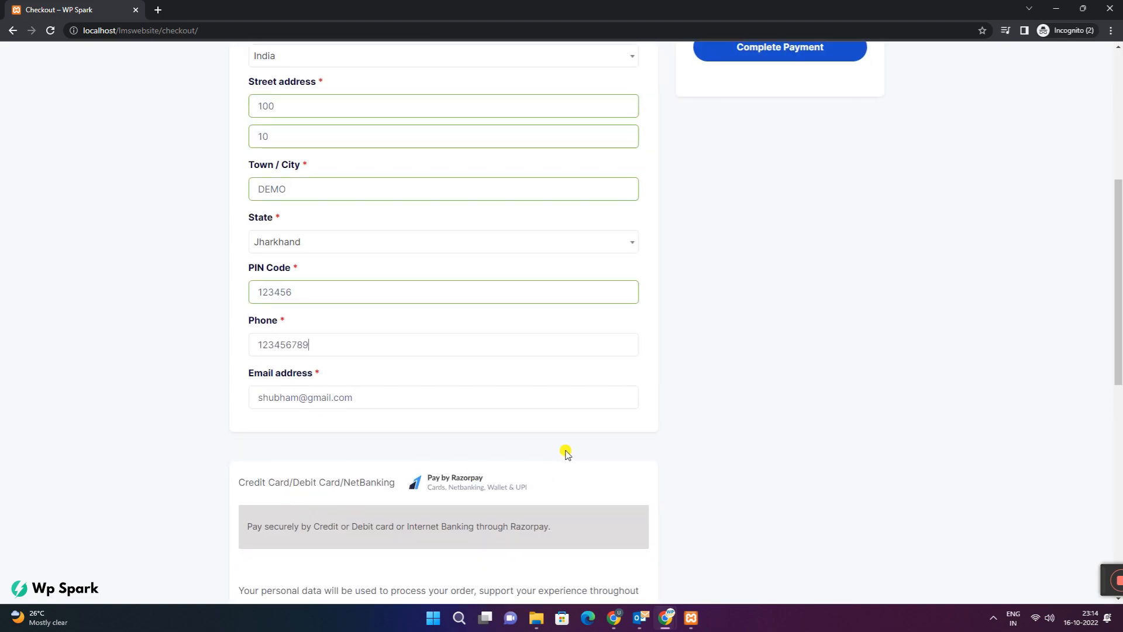
- Submit the order for payment, look through the payment methods in the Razorpay window and close it without paying
{"action": "scroll", "coordinate": [566, 454], "scroll_direction": "up", "scroll_amount": 5}
{"action": "left_click", "coordinate": [810, 352]}
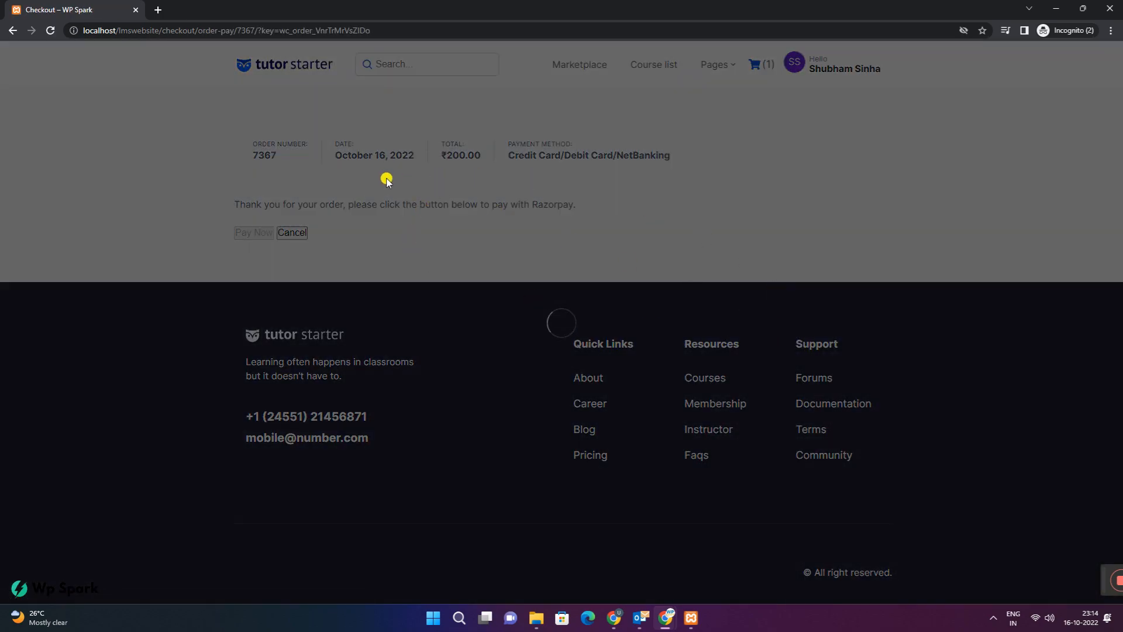
{"action": "scroll", "coordinate": [596, 321], "scroll_direction": "down", "scroll_amount": 1}
{"action": "scroll", "coordinate": [595, 321], "scroll_direction": "down", "scroll_amount": 2}
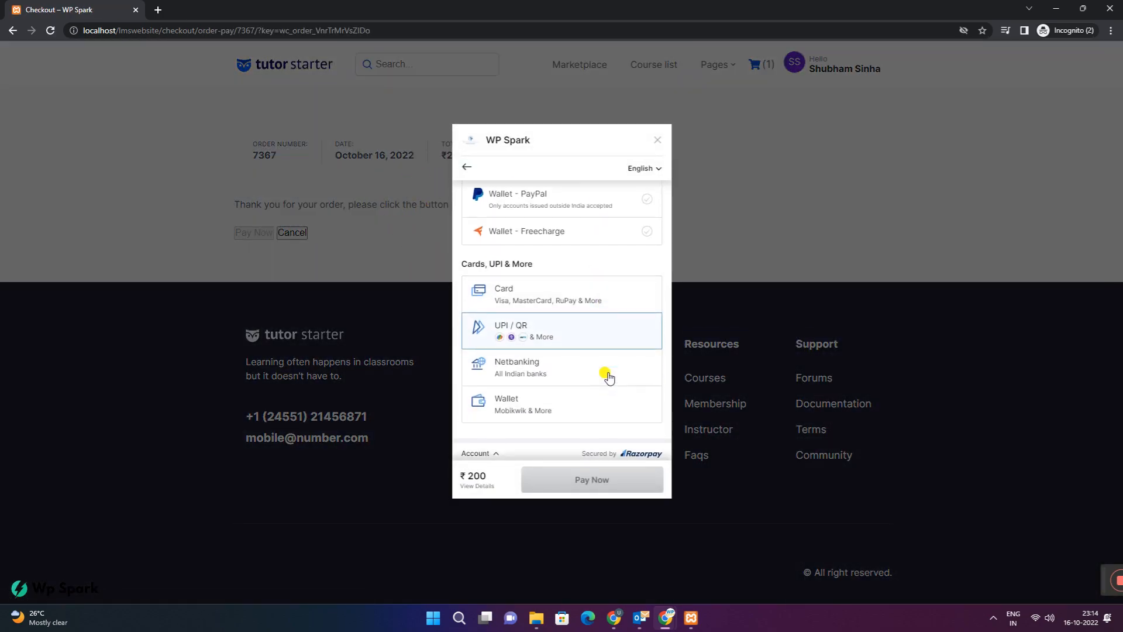
{"action": "scroll", "coordinate": [607, 376], "scroll_direction": "up", "scroll_amount": 3}
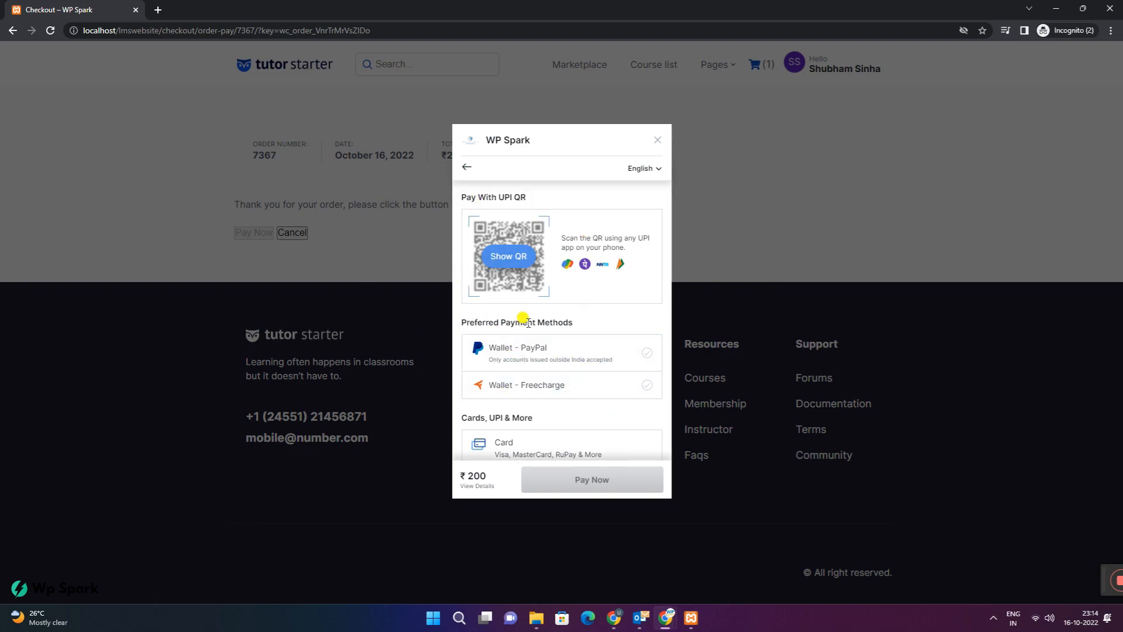
{"action": "scroll", "coordinate": [485, 320], "scroll_direction": "down", "scroll_amount": 3}
{"action": "scroll", "coordinate": [593, 322], "scroll_direction": "up", "scroll_amount": 3}
{"action": "left_click", "coordinate": [656, 142]}
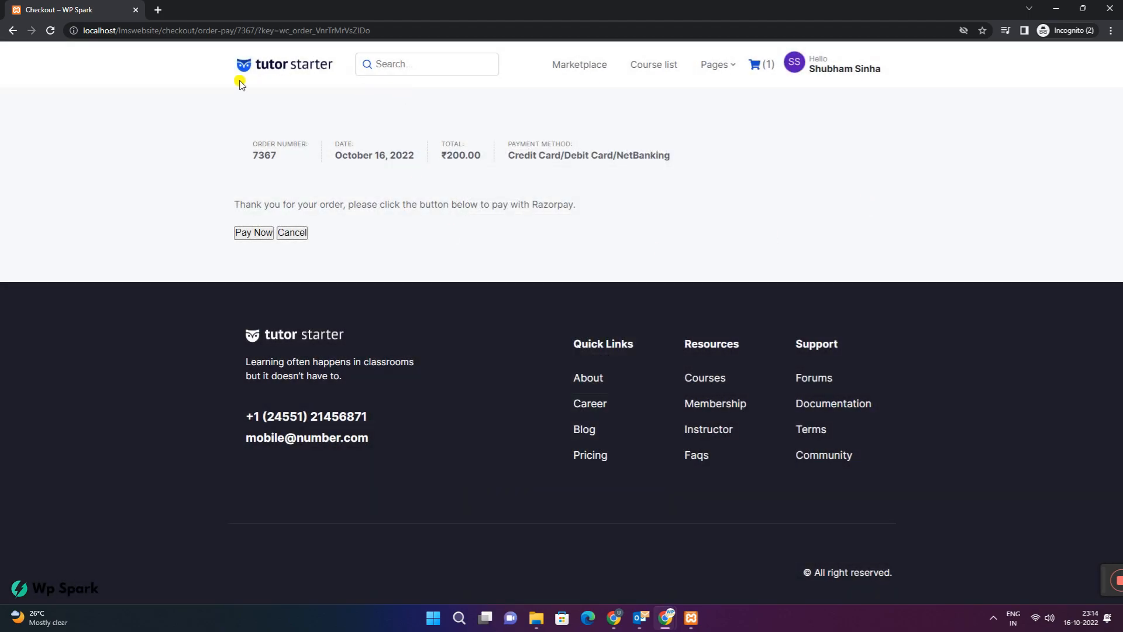
- Return to the admin browser window and open the WooCommerce orders list
{"action": "left_click", "coordinate": [1053, 10]}
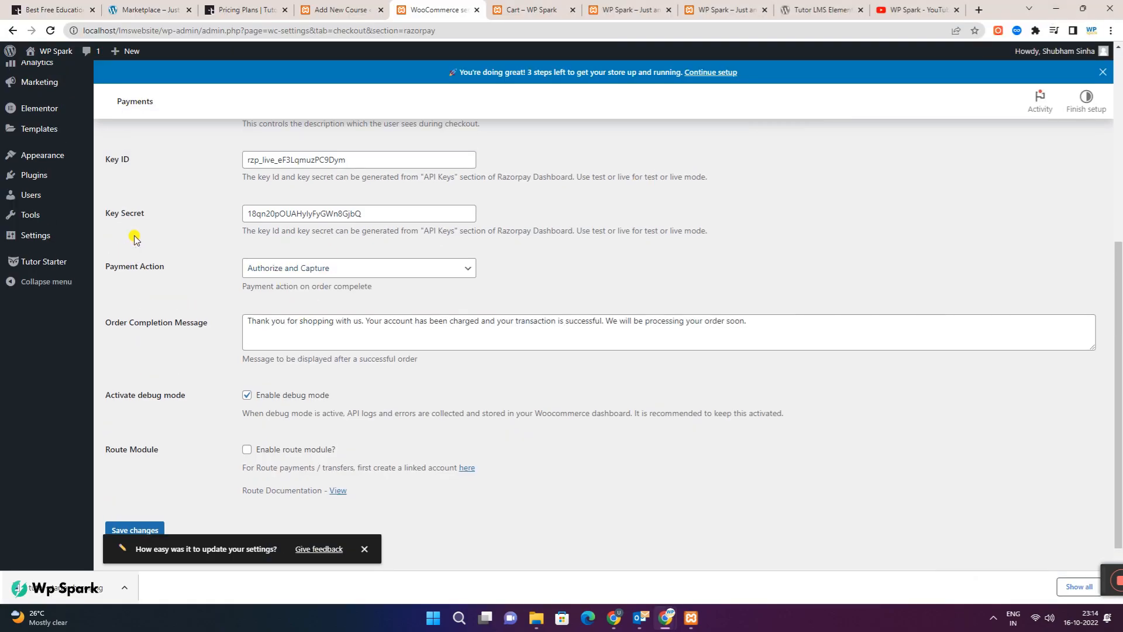
{"action": "scroll", "coordinate": [130, 233], "scroll_direction": "up", "scroll_amount": 5}
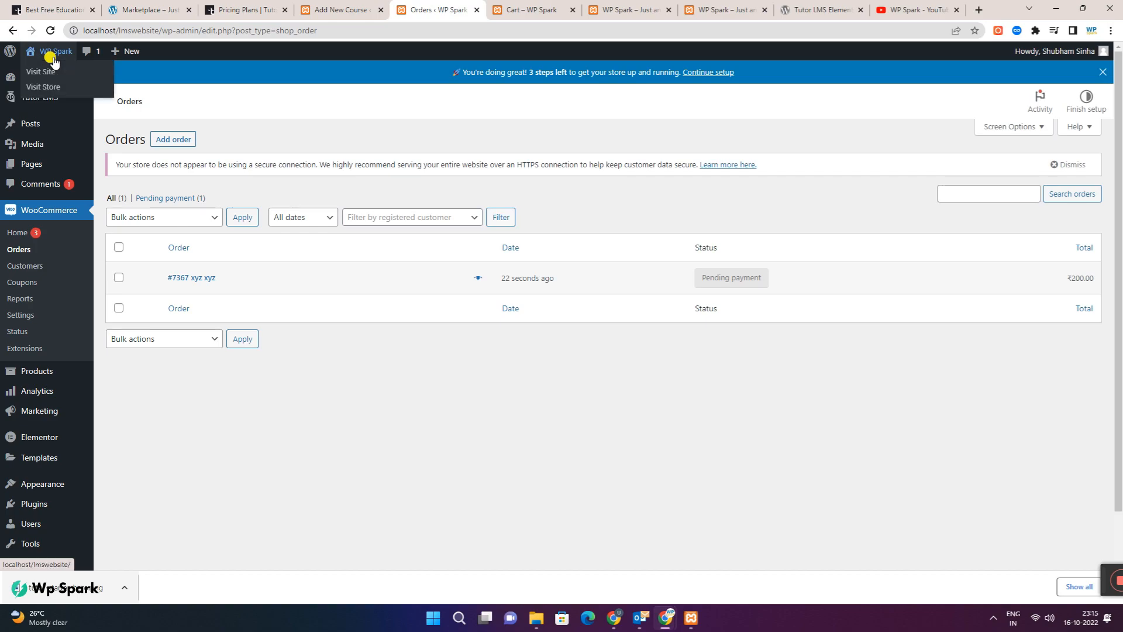
- Visit the site's homepage, look over its featured courses and open the page for editing in Elementor
{"action": "left_click", "coordinate": [48, 72]}
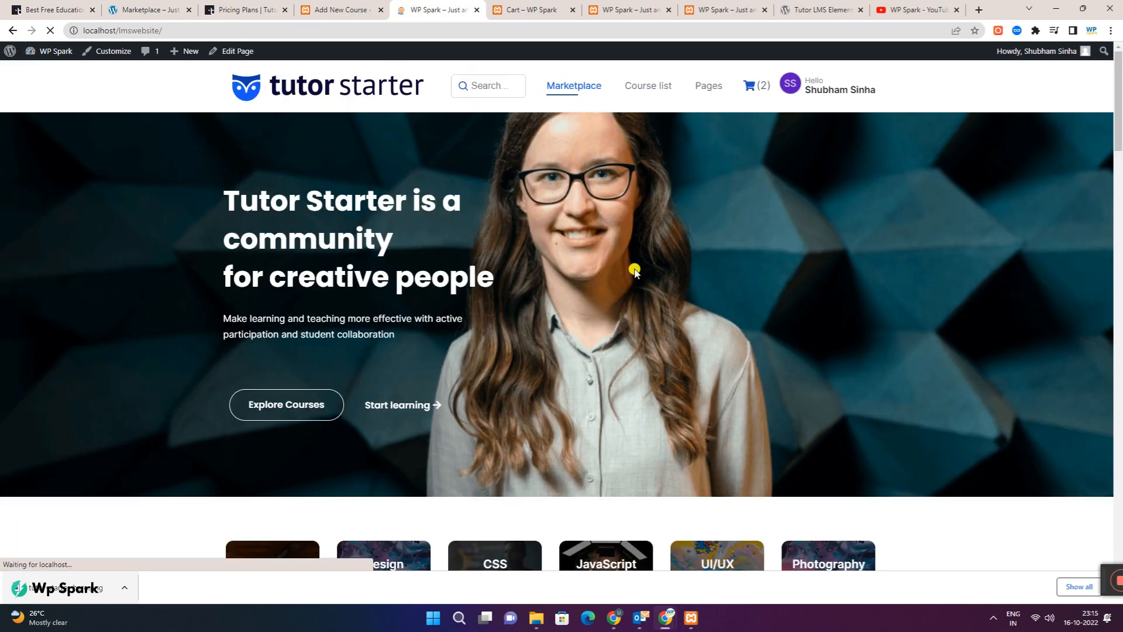
{"action": "scroll", "coordinate": [367, 212], "scroll_direction": "down", "scroll_amount": 15}
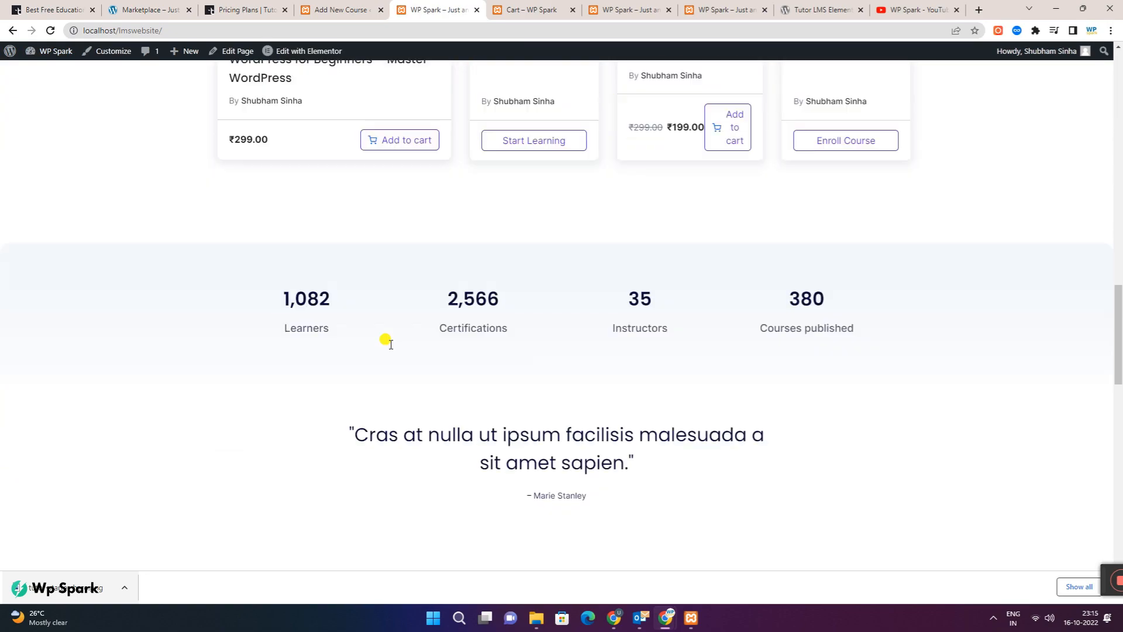
{"action": "scroll", "coordinate": [391, 347], "scroll_direction": "up", "scroll_amount": 8}
{"action": "scroll", "coordinate": [315, 246], "scroll_direction": "down", "scroll_amount": 1}
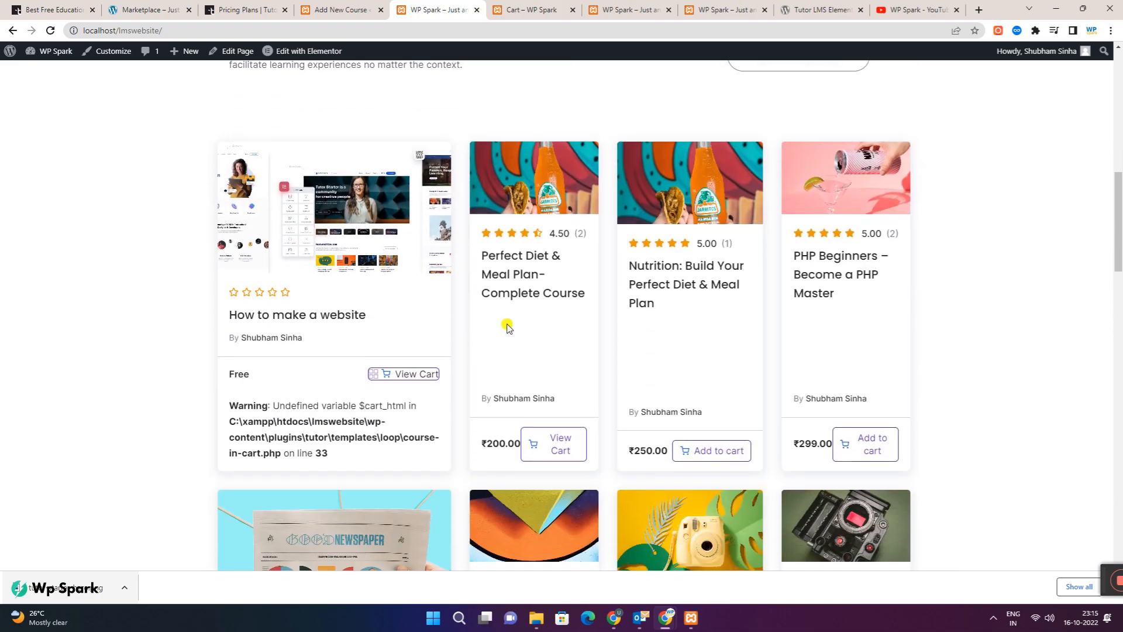
{"action": "scroll", "coordinate": [113, 243], "scroll_direction": "down", "scroll_amount": 4}
{"action": "scroll", "coordinate": [162, 250], "scroll_direction": "up", "scroll_amount": 3}
{"action": "scroll", "coordinate": [163, 251], "scroll_direction": "down", "scroll_amount": 6}
{"action": "scroll", "coordinate": [163, 251], "scroll_direction": "up", "scroll_amount": 17}
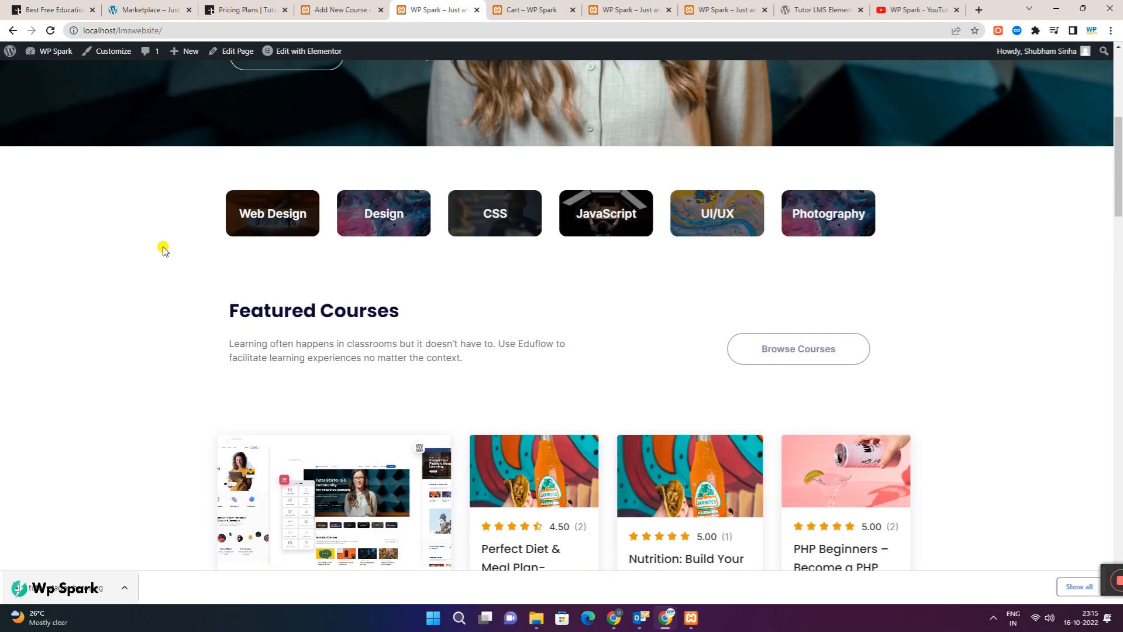
{"action": "left_click", "coordinate": [301, 51]}
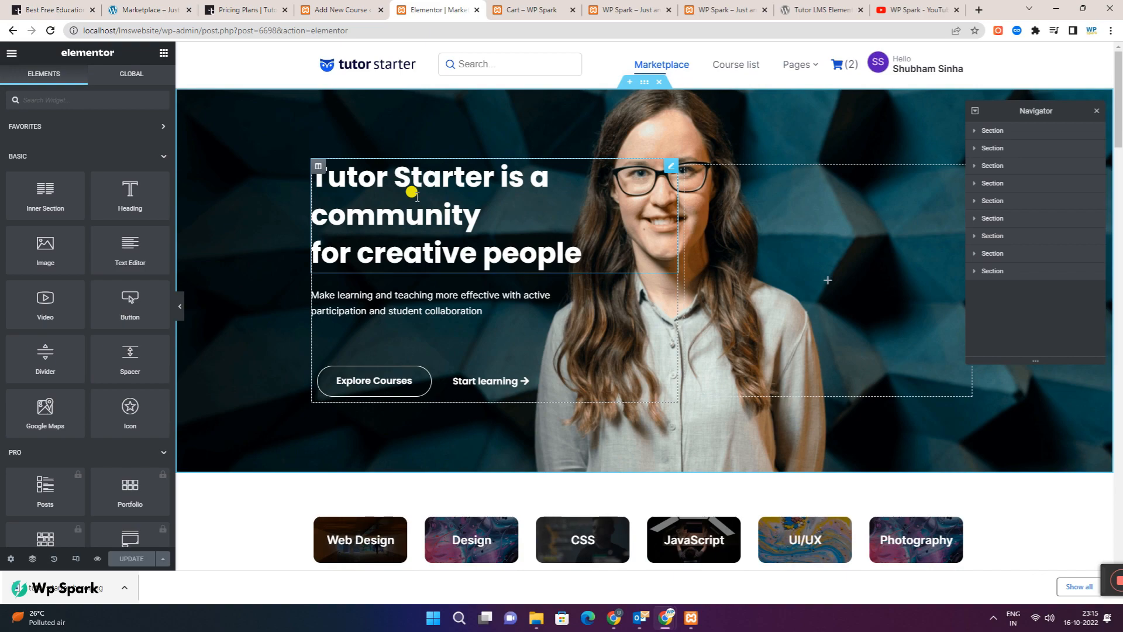
- Open the hero section's heading and description for editing and select the text of each
{"action": "left_click", "coordinate": [412, 192]}
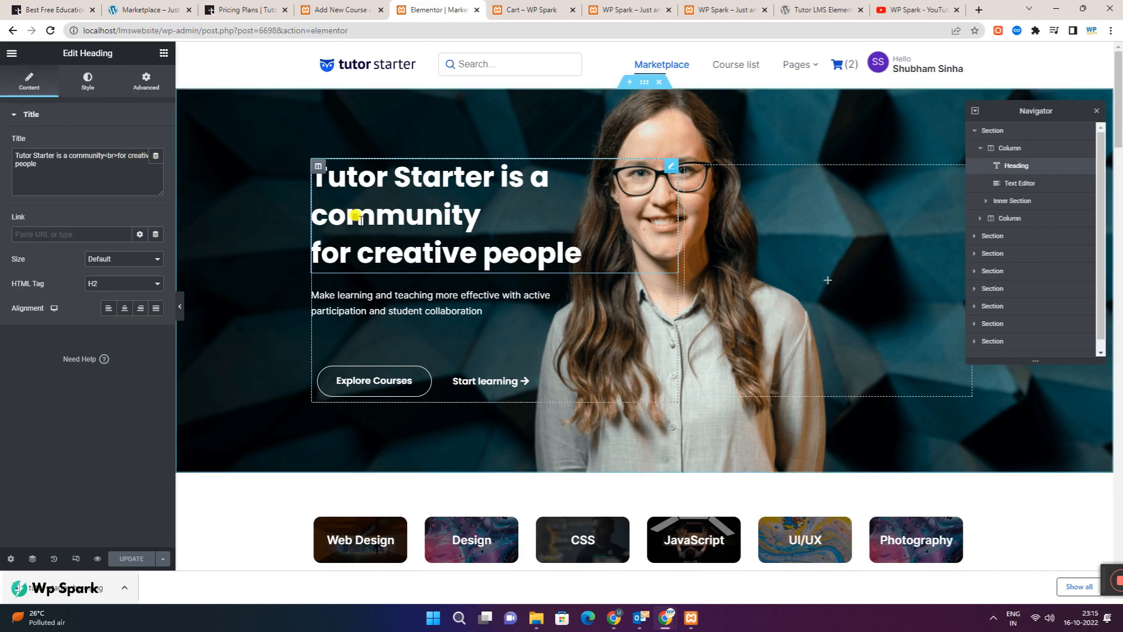
{"action": "left_click_drag", "start_coordinate": [80, 171], "coordinate": [13, 164]}
{"action": "left_click", "coordinate": [376, 291]}
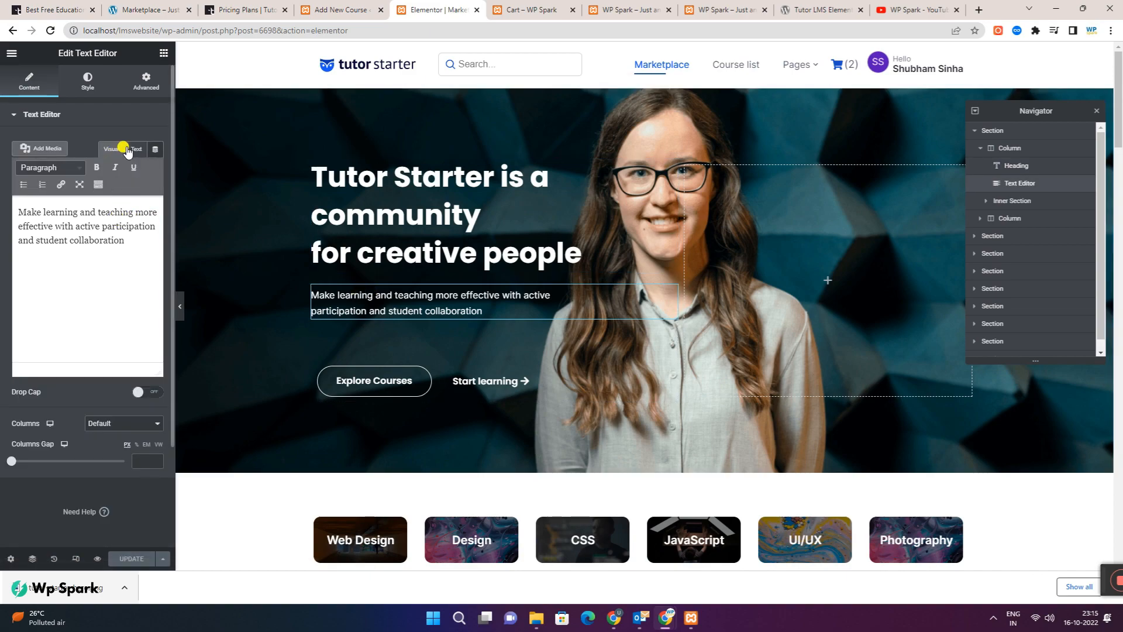
{"action": "left_click", "coordinate": [134, 149]}
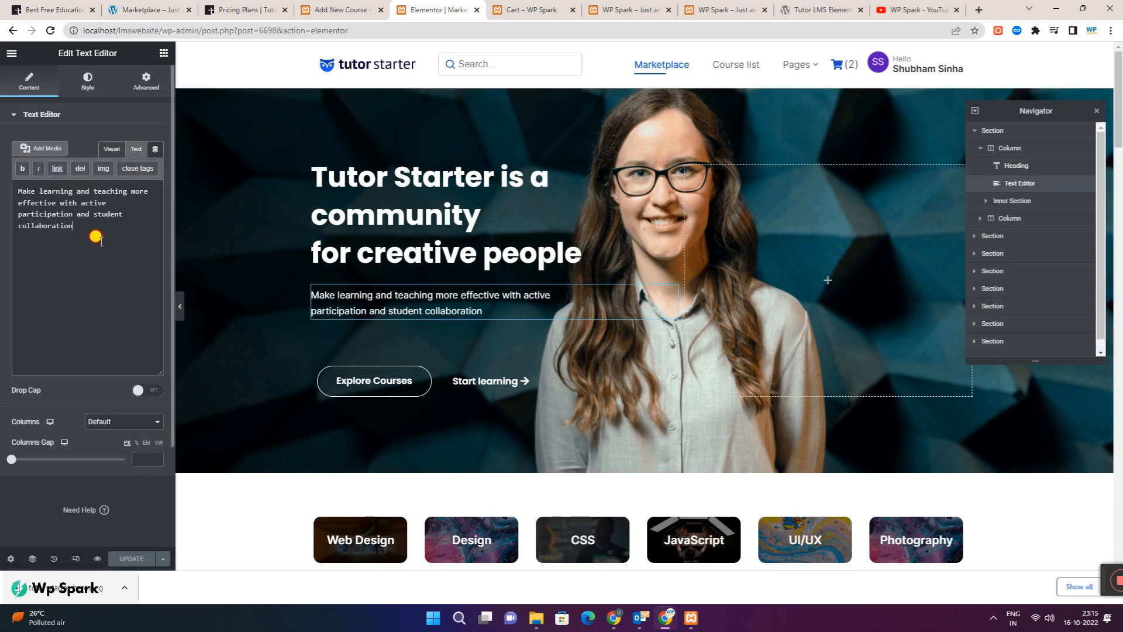
{"action": "left_click_drag", "start_coordinate": [97, 237], "coordinate": [2, 192]}
- Link the hero's Explore Courses button to the Course list page address, localhost/lmswebsite/courses-list/
{"action": "scroll", "coordinate": [423, 332], "scroll_direction": "down", "scroll_amount": 2}
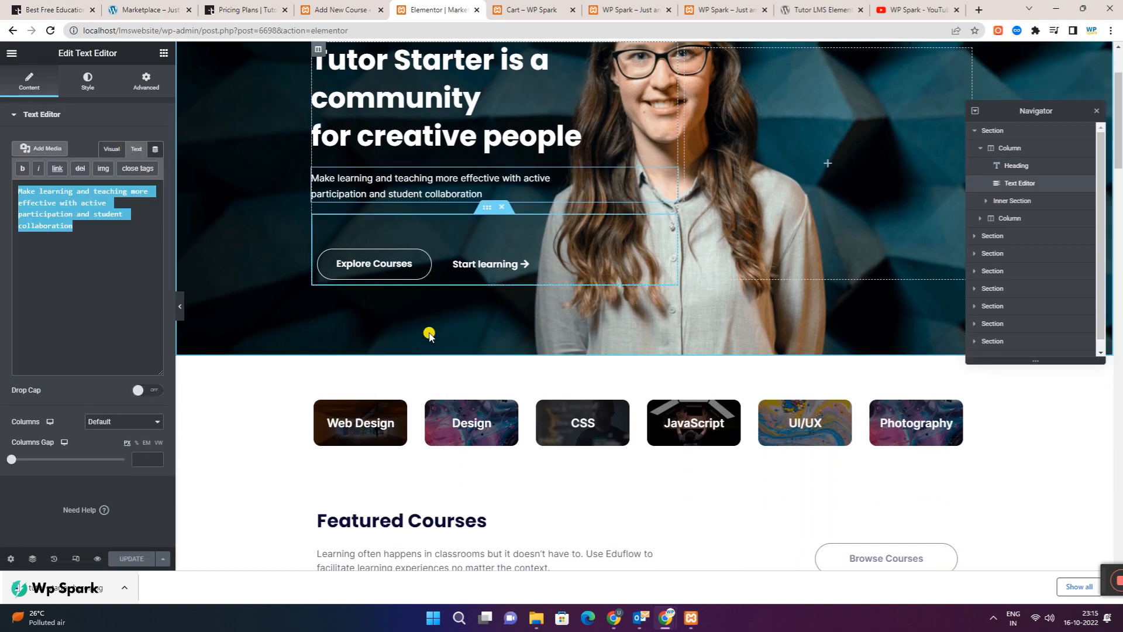
{"action": "left_click", "coordinate": [366, 262]}
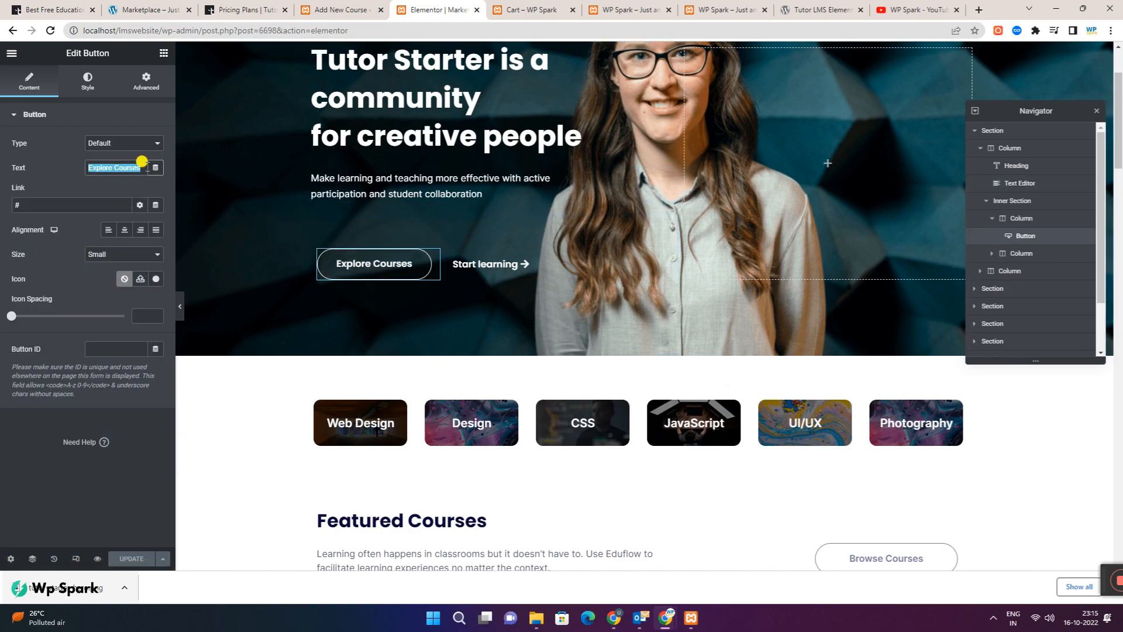
{"action": "scroll", "coordinate": [389, 226], "scroll_direction": "up", "scroll_amount": 2}
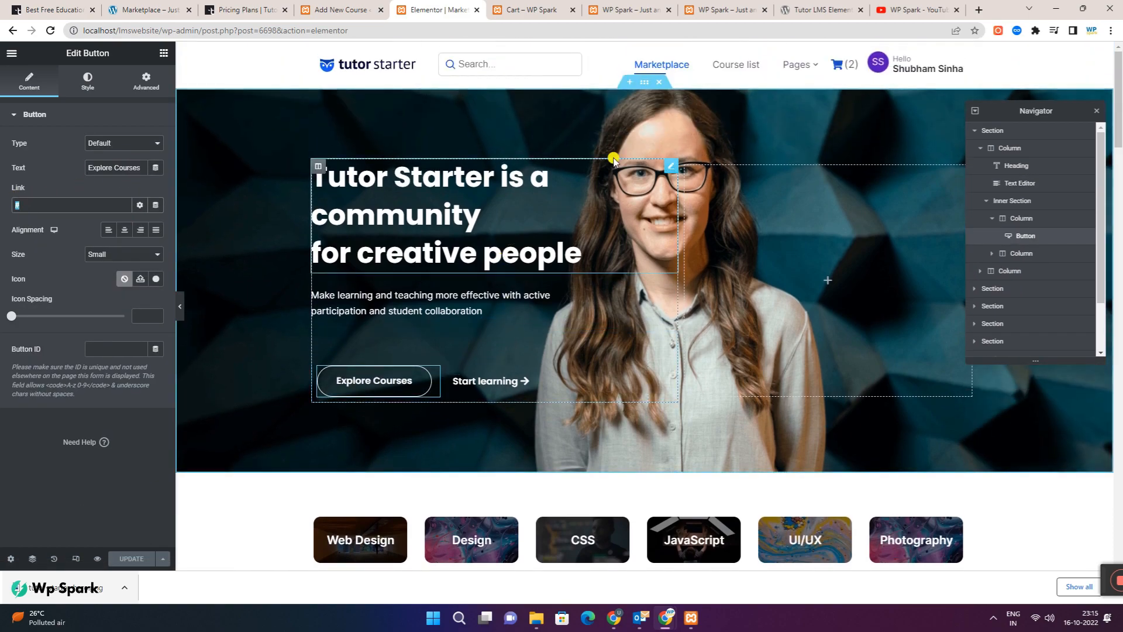
{"action": "right_click", "coordinate": [736, 73]}
{"action": "left_click", "coordinate": [738, 78]}
{"action": "left_click", "coordinate": [471, 13]}
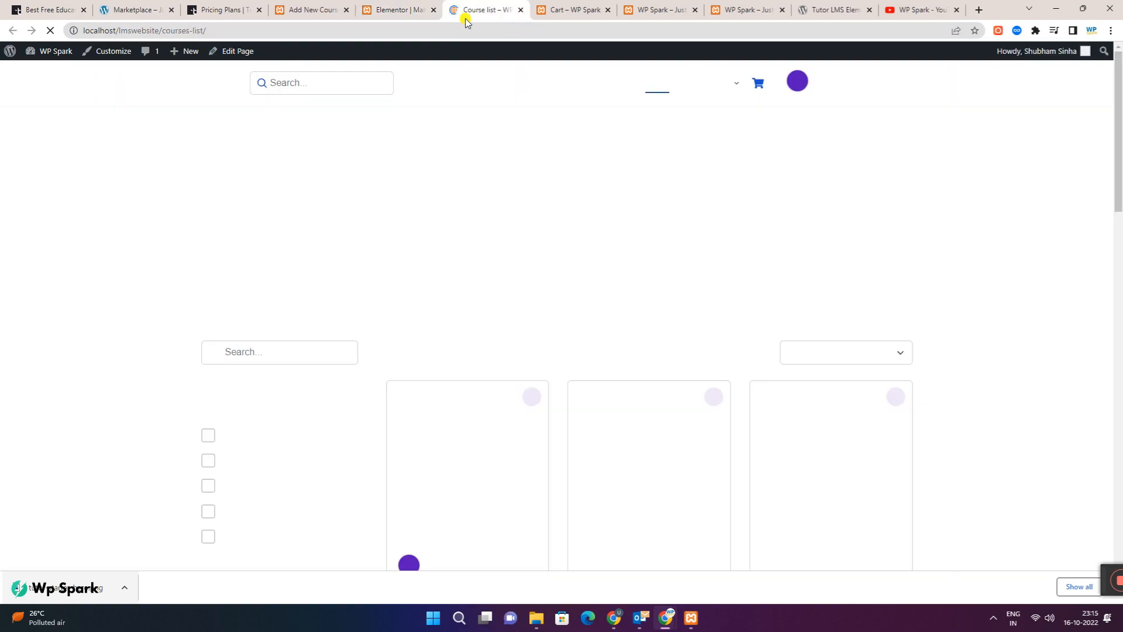
{"action": "right_click", "coordinate": [468, 30]}
{"action": "left_click", "coordinate": [491, 92]}
{"action": "left_click", "coordinate": [417, 5]}
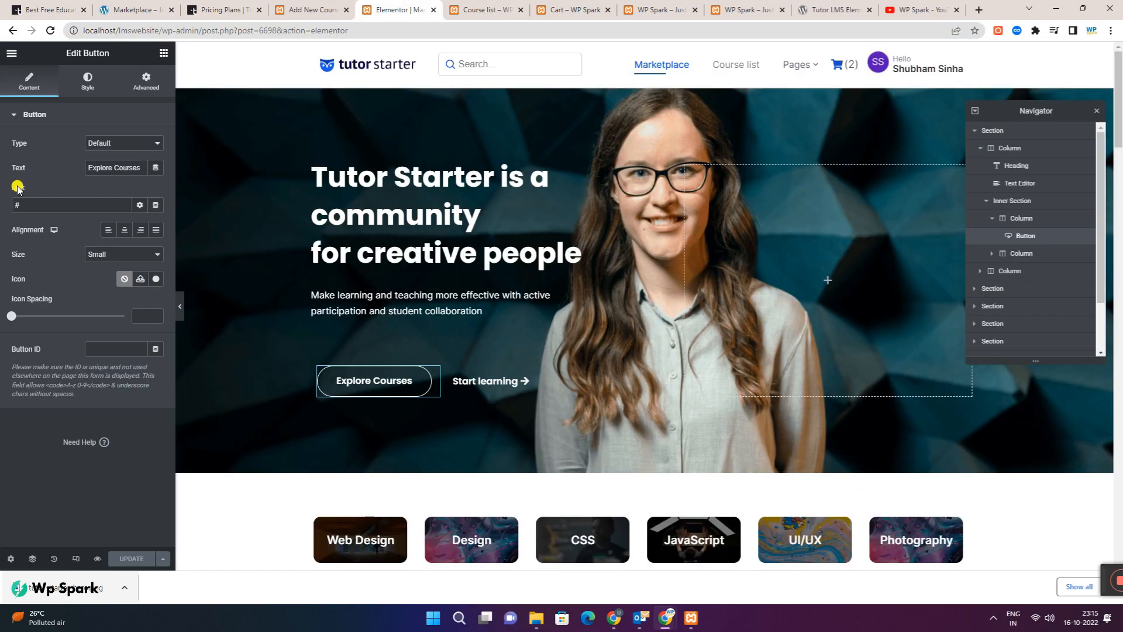
{"action": "right_click", "coordinate": [25, 205]}
{"action": "left_click", "coordinate": [60, 258]}
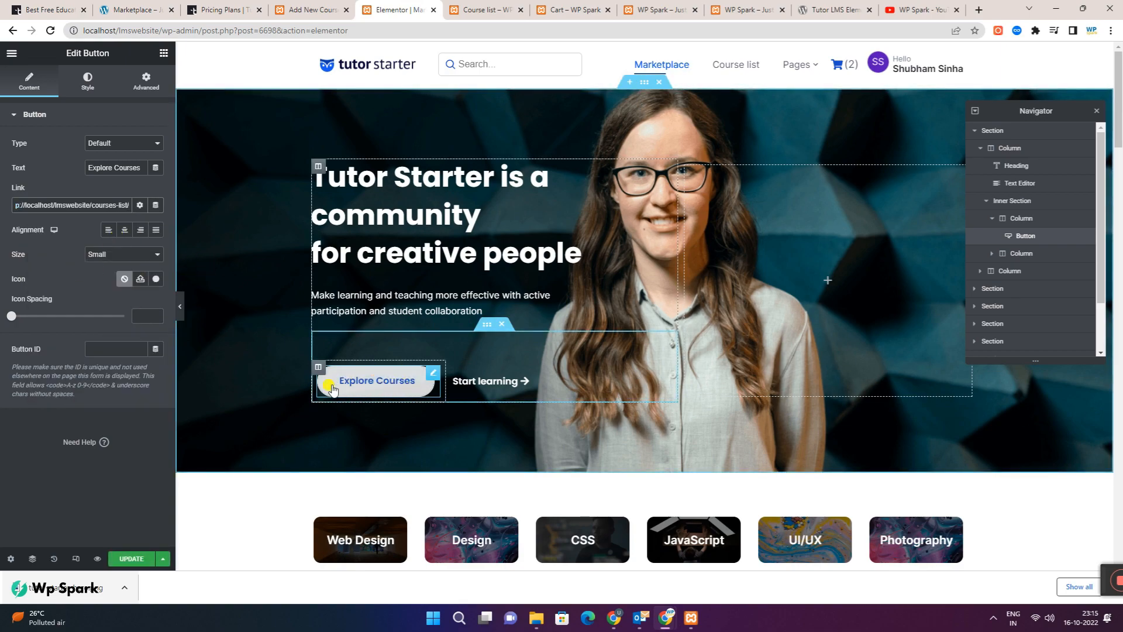
- Set the Explore Courses button's normal background colour to fully opaque white, #FFFFFF
{"action": "left_click", "coordinate": [88, 82]}
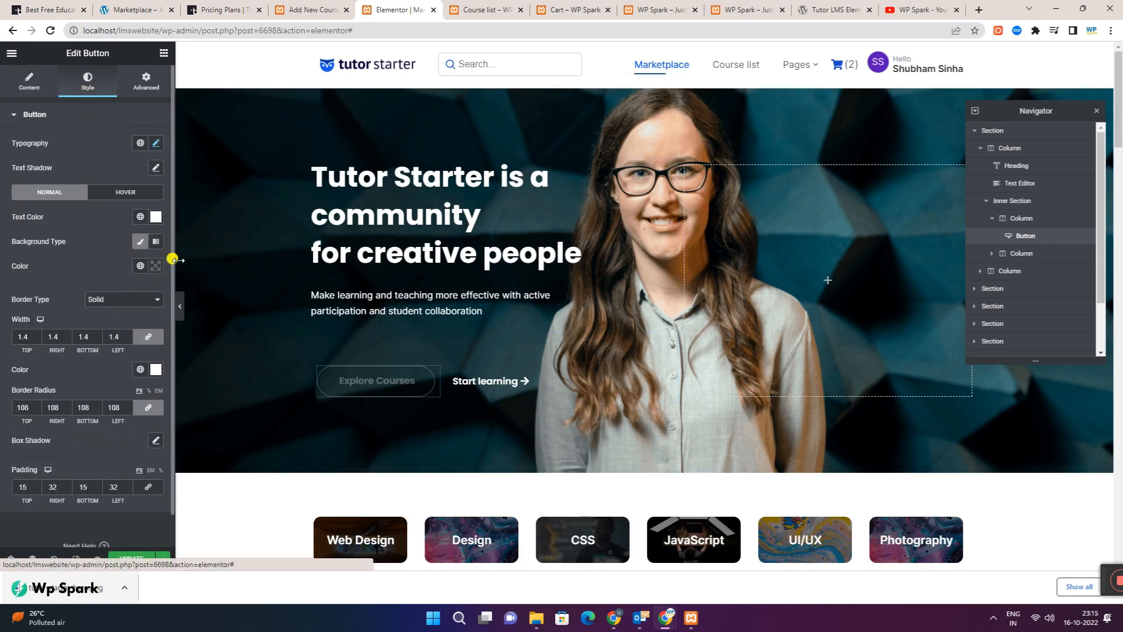
{"action": "left_click", "coordinate": [156, 266]}
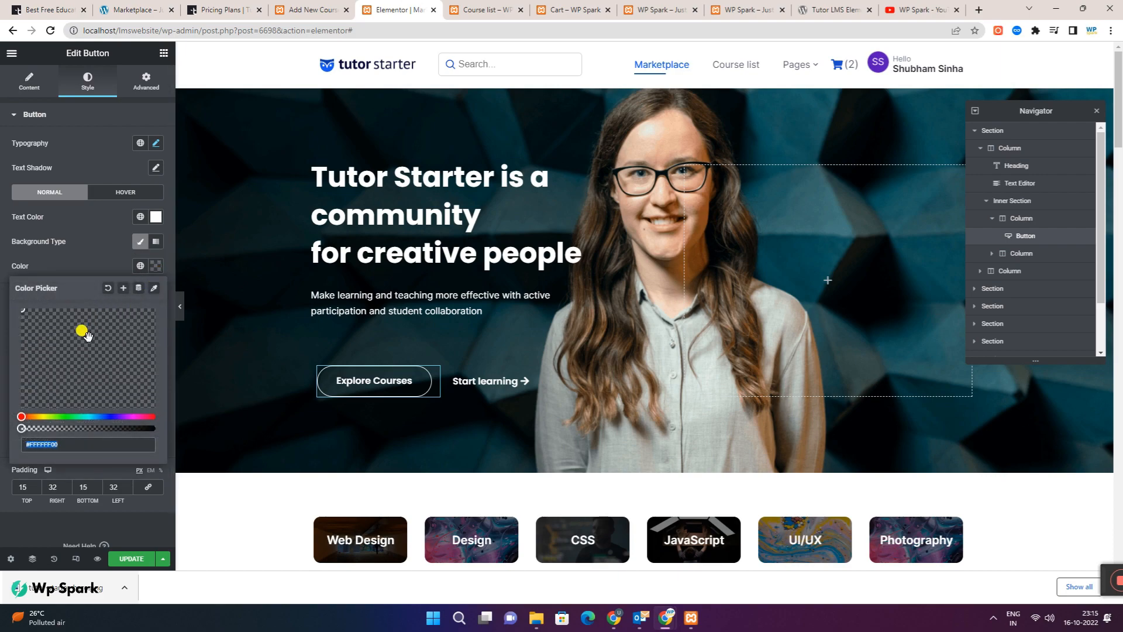
{"action": "left_click_drag", "start_coordinate": [21, 428], "coordinate": [155, 429]}
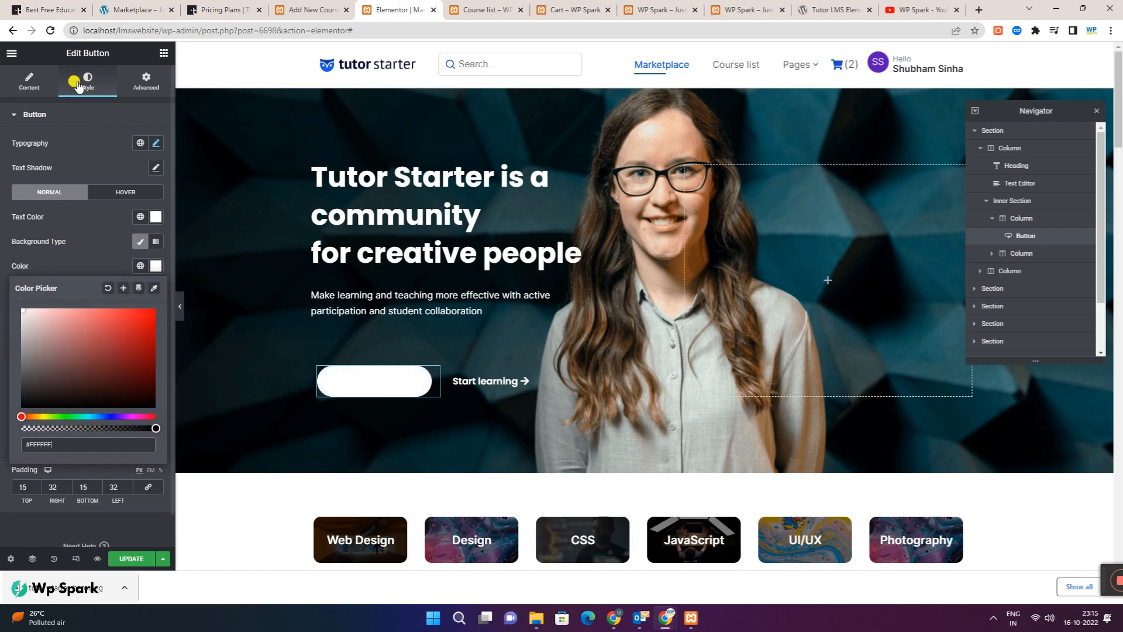
- Set the Explore Courses button's normal text colour to black and update the page
{"action": "left_click", "coordinate": [70, 220]}
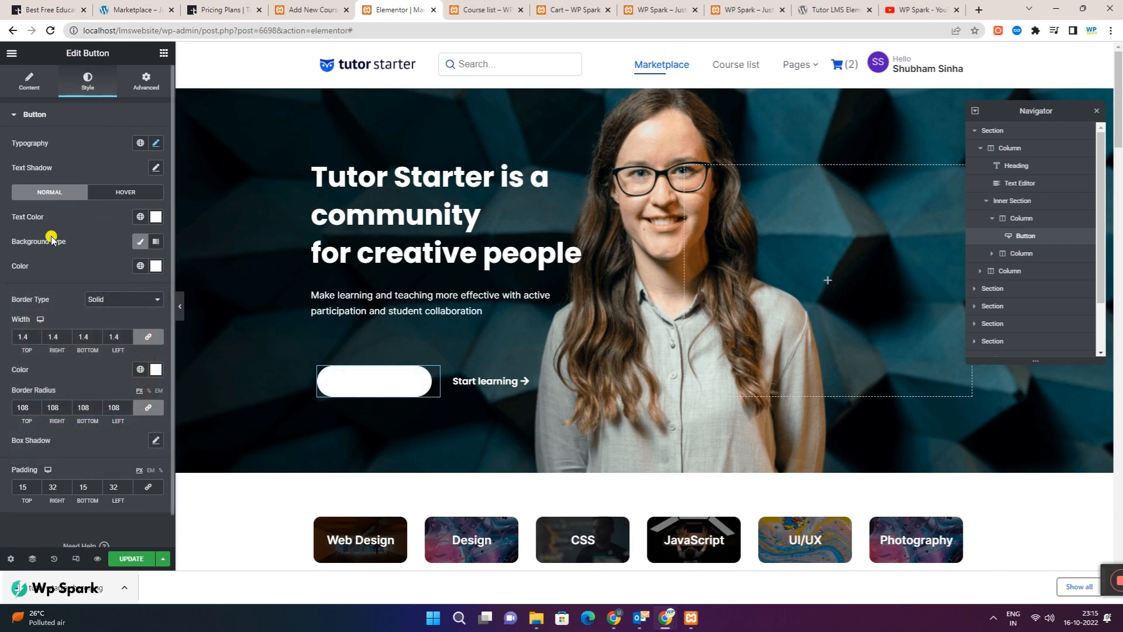
{"action": "left_click", "coordinate": [155, 216]}
{"action": "left_click_drag", "start_coordinate": [81, 303], "coordinate": [22, 357]}
{"action": "left_click", "coordinate": [103, 217]}
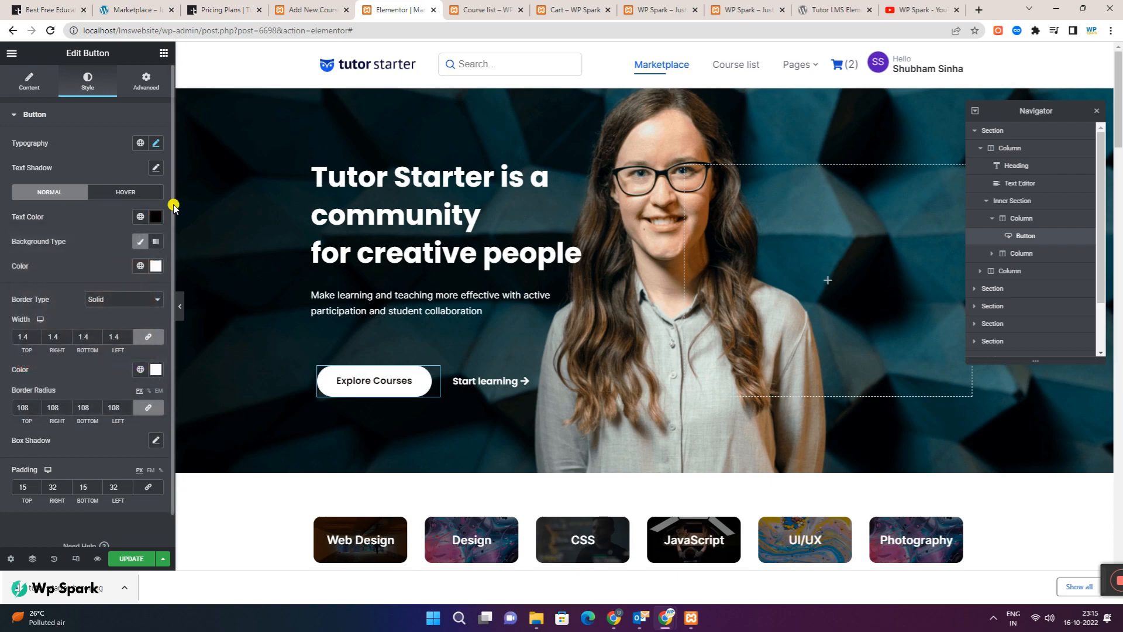
{"action": "left_click", "coordinate": [131, 559]}
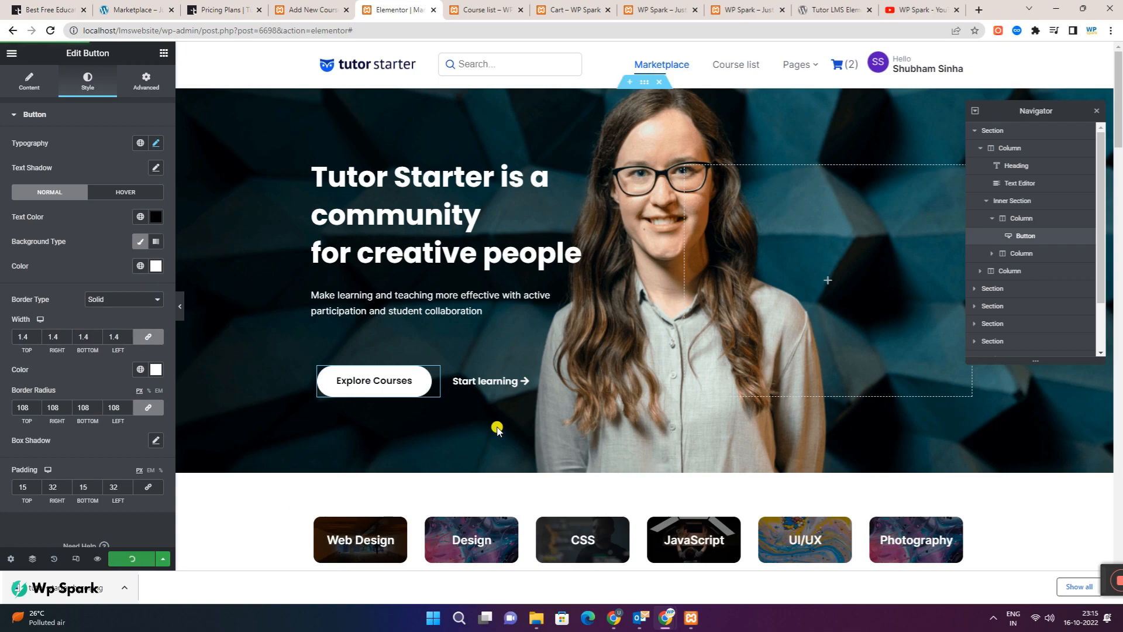
- Replace the hero's Start learning button link with the copied Course list page address and update the page
{"action": "left_click", "coordinate": [486, 381]}
{"action": "left_click_drag", "start_coordinate": [91, 201], "coordinate": [1, 203]}
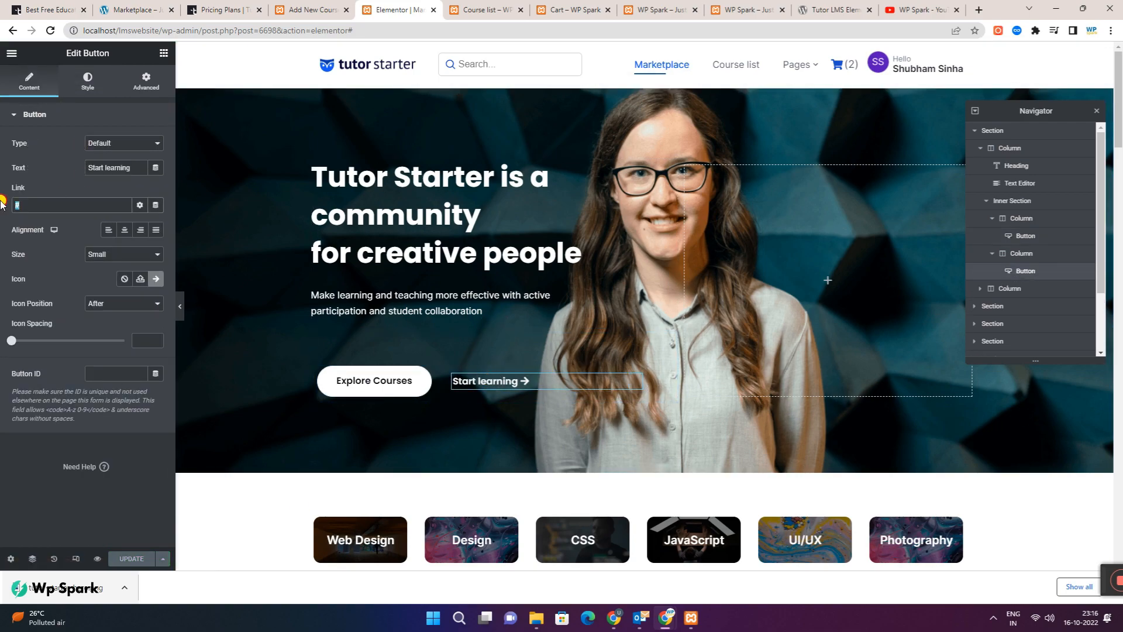
{"action": "right_click", "coordinate": [61, 193]}
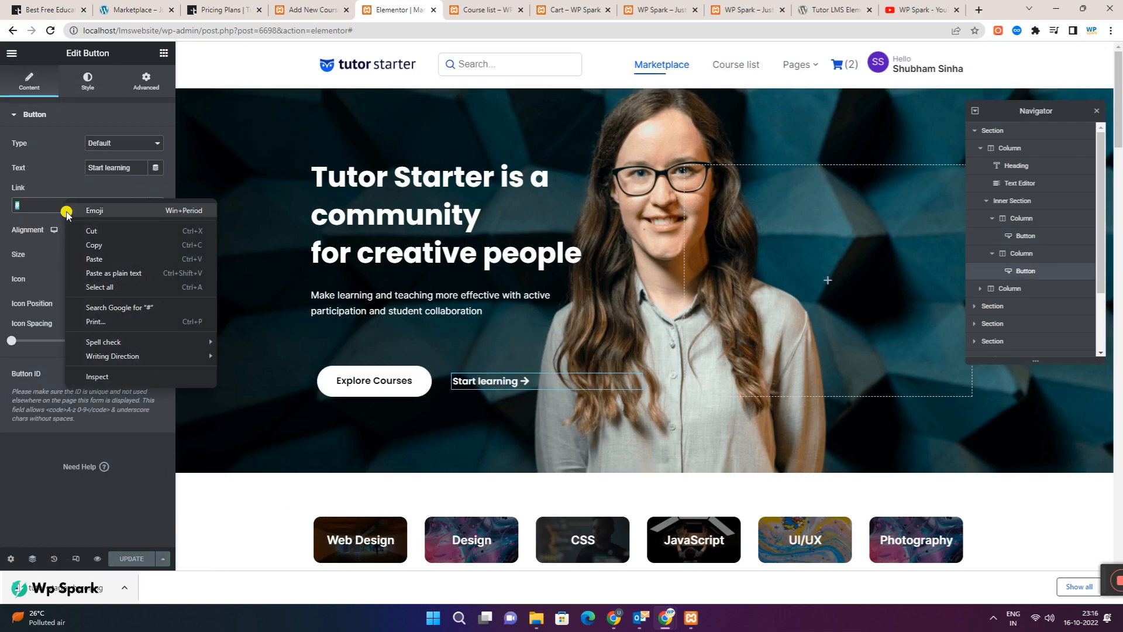
{"action": "left_click", "coordinate": [98, 273]}
{"action": "left_click", "coordinate": [131, 559]}
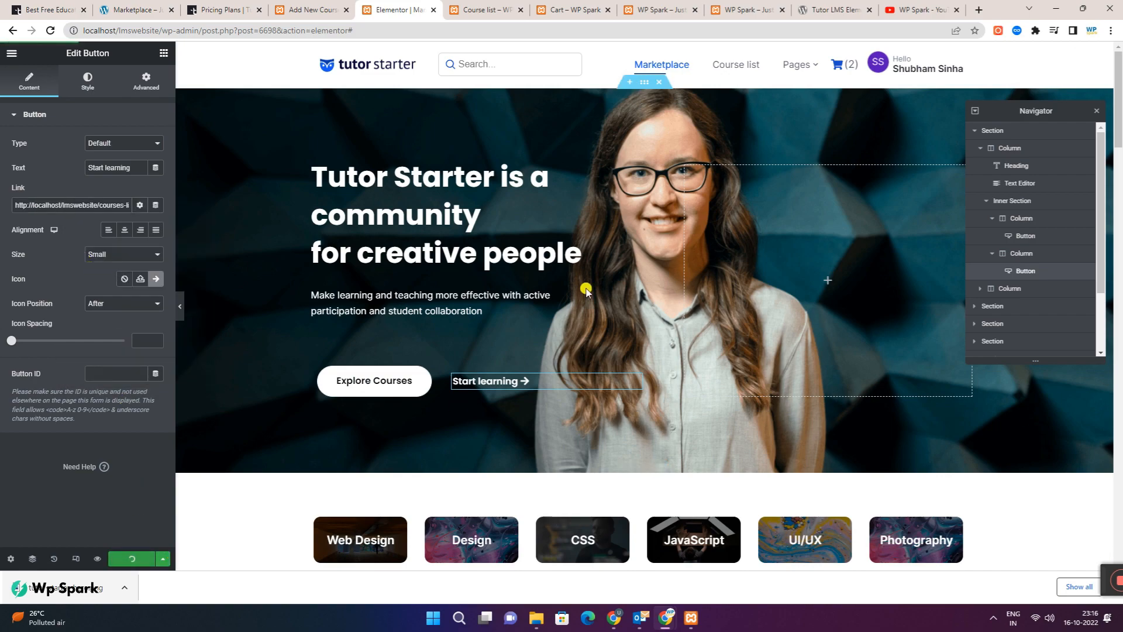
- Replace the hero section's background image with marketplace-blog8.png from the media library
{"action": "left_click", "coordinate": [642, 86]}
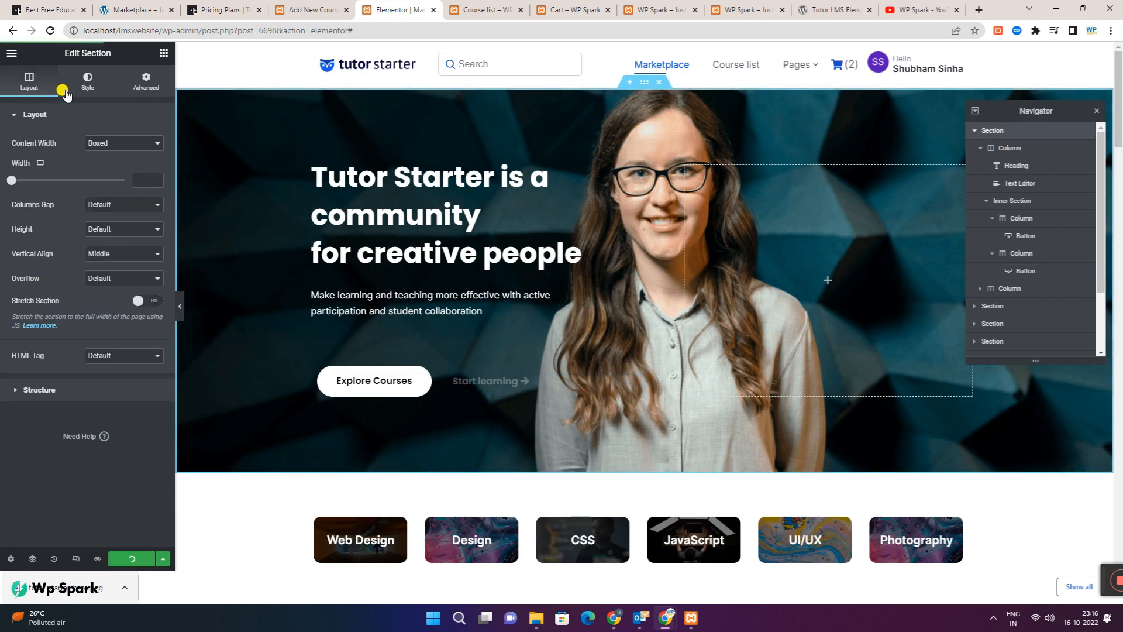
{"action": "left_click", "coordinate": [86, 80]}
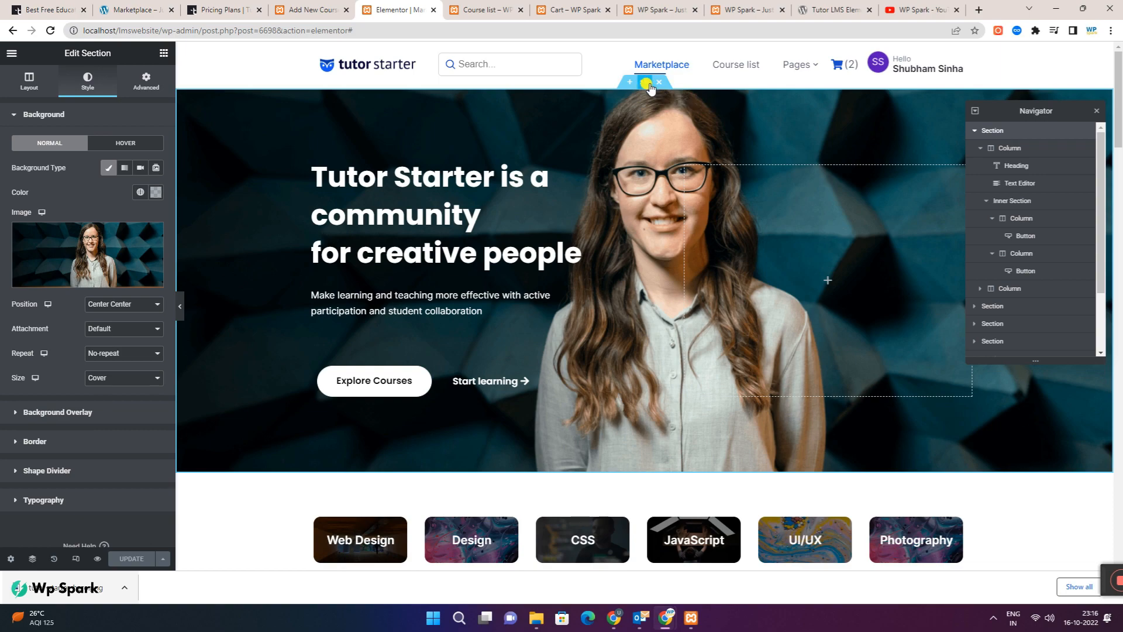
{"action": "left_click", "coordinate": [110, 250]}
{"action": "left_click", "coordinate": [219, 99]}
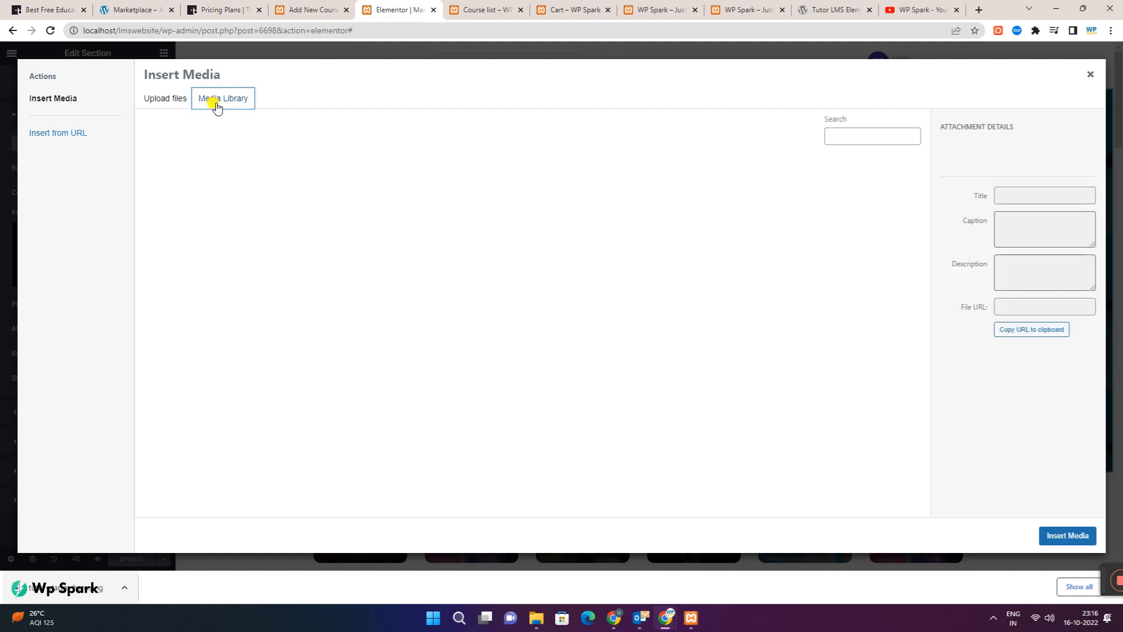
{"action": "scroll", "coordinate": [282, 258], "scroll_direction": "down", "scroll_amount": 1}
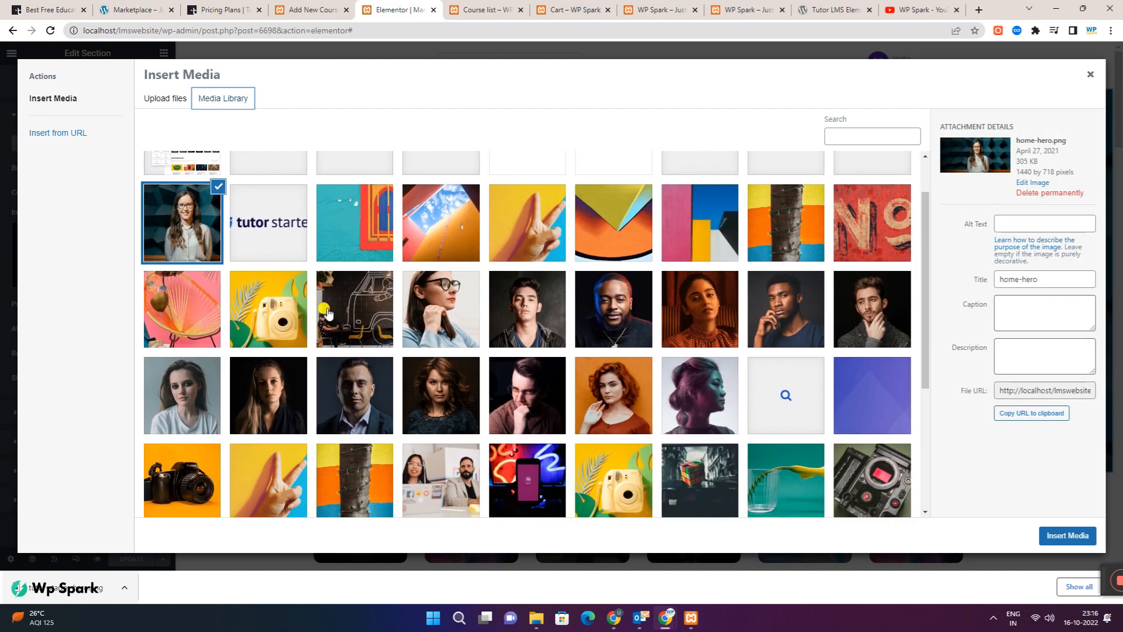
{"action": "left_click", "coordinate": [435, 227]}
{"action": "left_click", "coordinate": [1065, 533]}
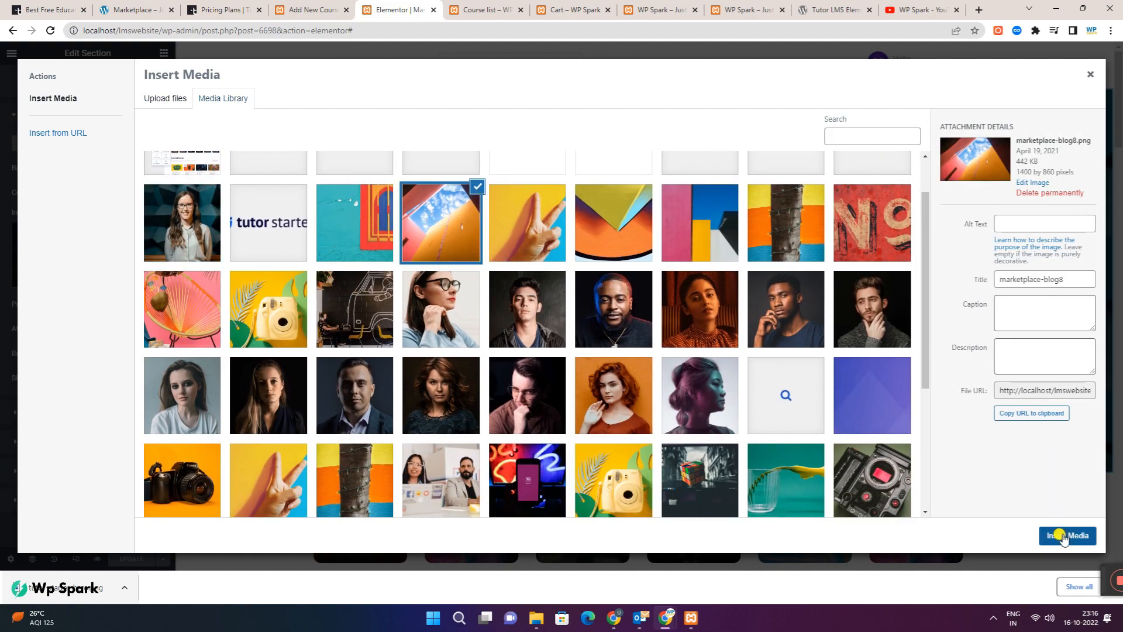
{"action": "scroll", "coordinate": [567, 257], "scroll_direction": "down", "scroll_amount": 3}
{"action": "scroll", "coordinate": [567, 255], "scroll_direction": "up", "scroll_amount": 3}
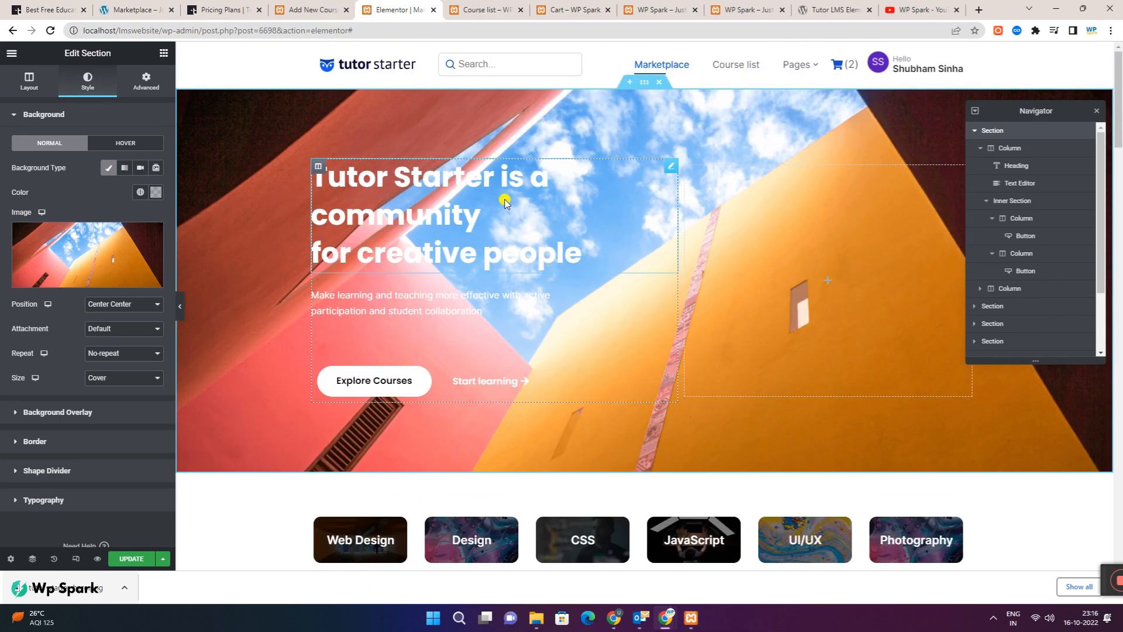
- Add a classic background overlay in black, #000000, to the hero section and update the page
{"action": "left_click", "coordinate": [100, 412]}
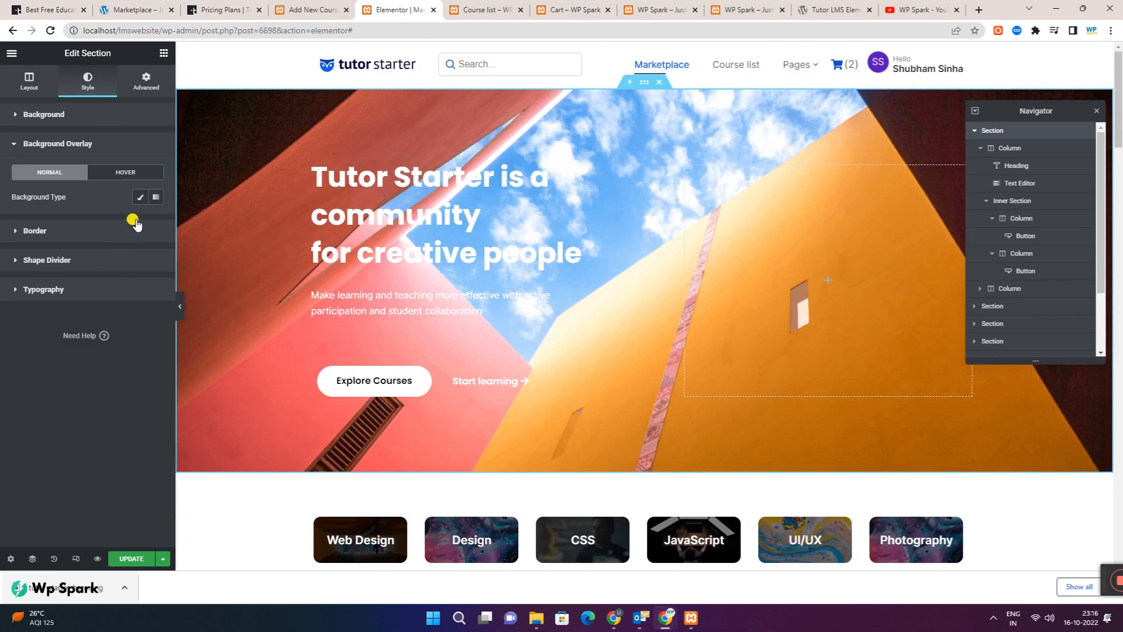
{"action": "left_click", "coordinate": [144, 200]}
{"action": "left_click", "coordinate": [154, 222]}
{"action": "left_click_drag", "start_coordinate": [41, 333], "coordinate": [16, 402]}
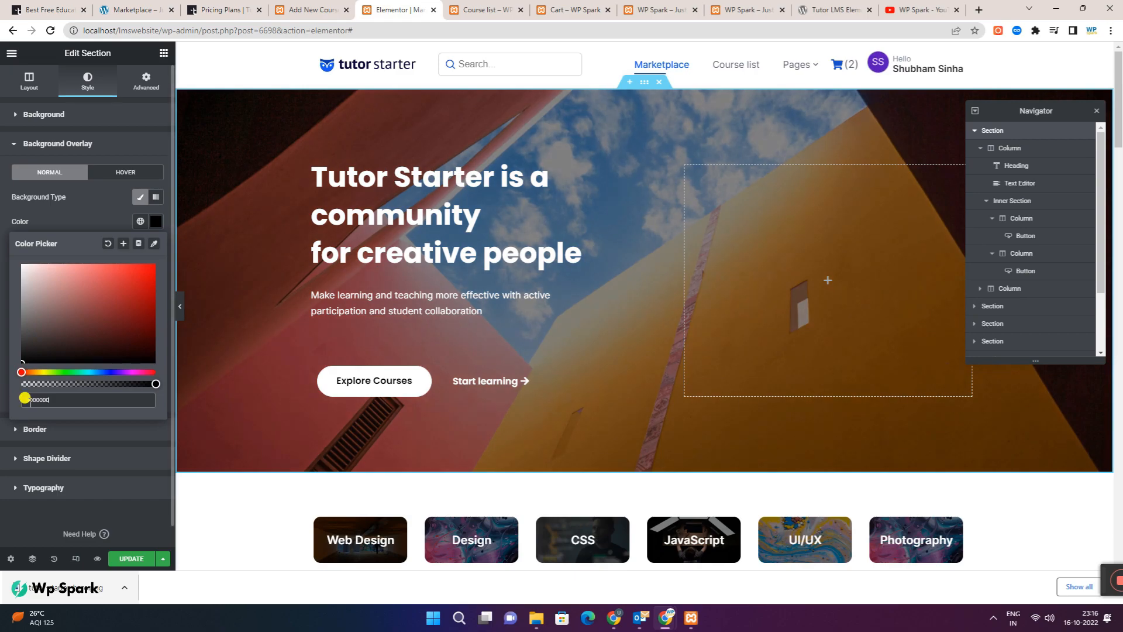
{"action": "left_click", "coordinate": [72, 226]}
{"action": "left_click", "coordinate": [135, 557]}
- Examine the HTML code behind the Web Design and Design category tiles, closing the Navigator
{"action": "scroll", "coordinate": [855, 418], "scroll_direction": "down", "scroll_amount": 5}
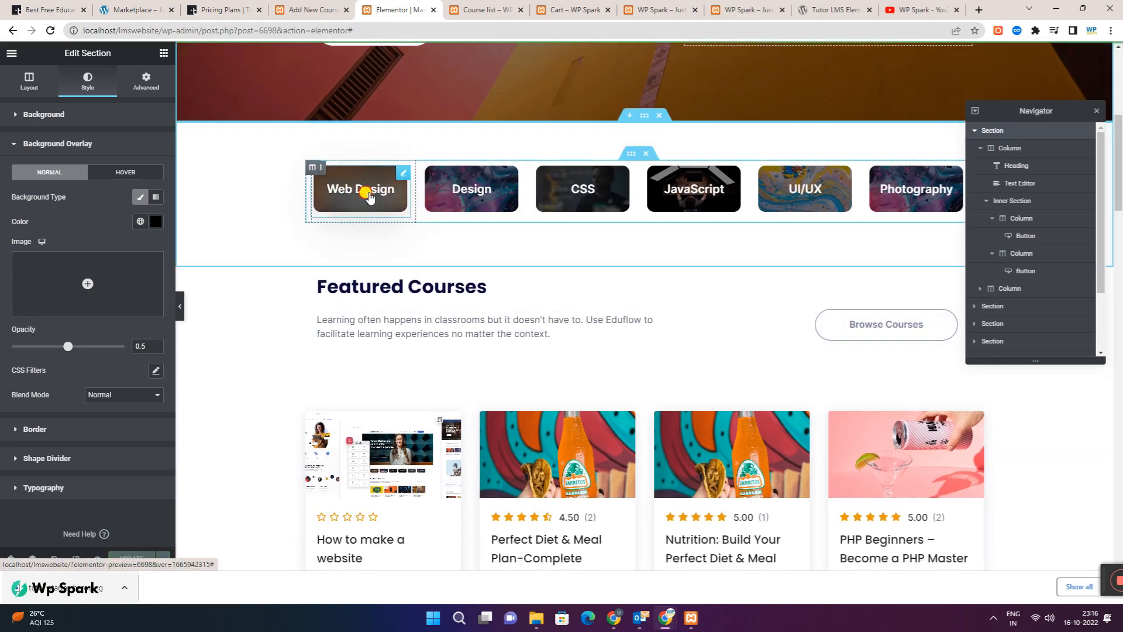
{"action": "left_click", "coordinate": [351, 193]}
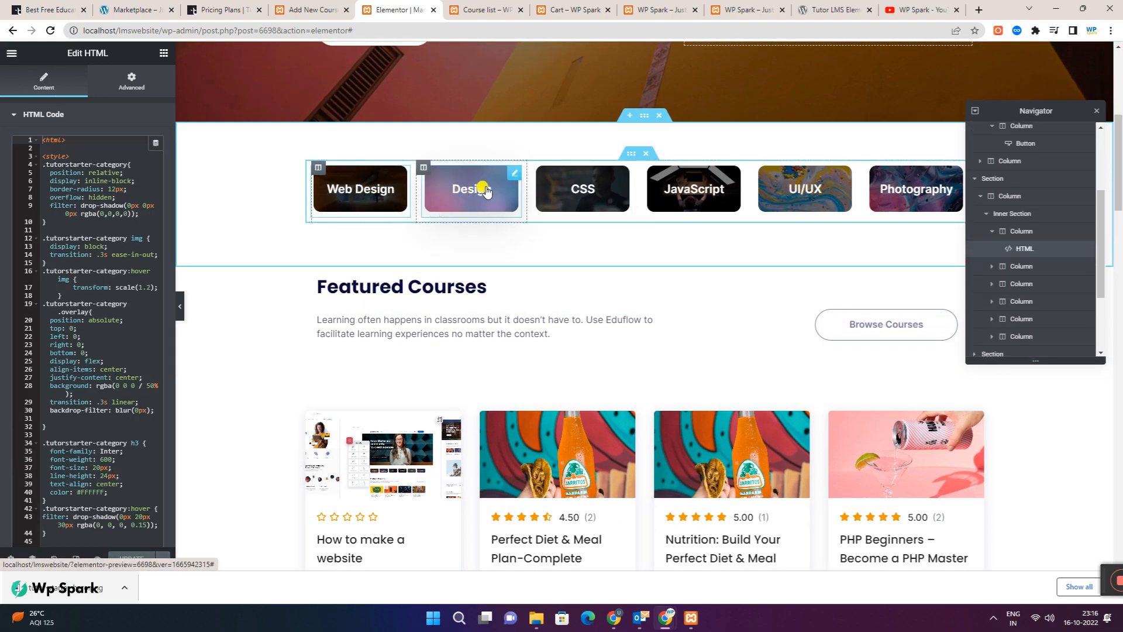
{"action": "scroll", "coordinate": [95, 299], "scroll_direction": "down", "scroll_amount": 5}
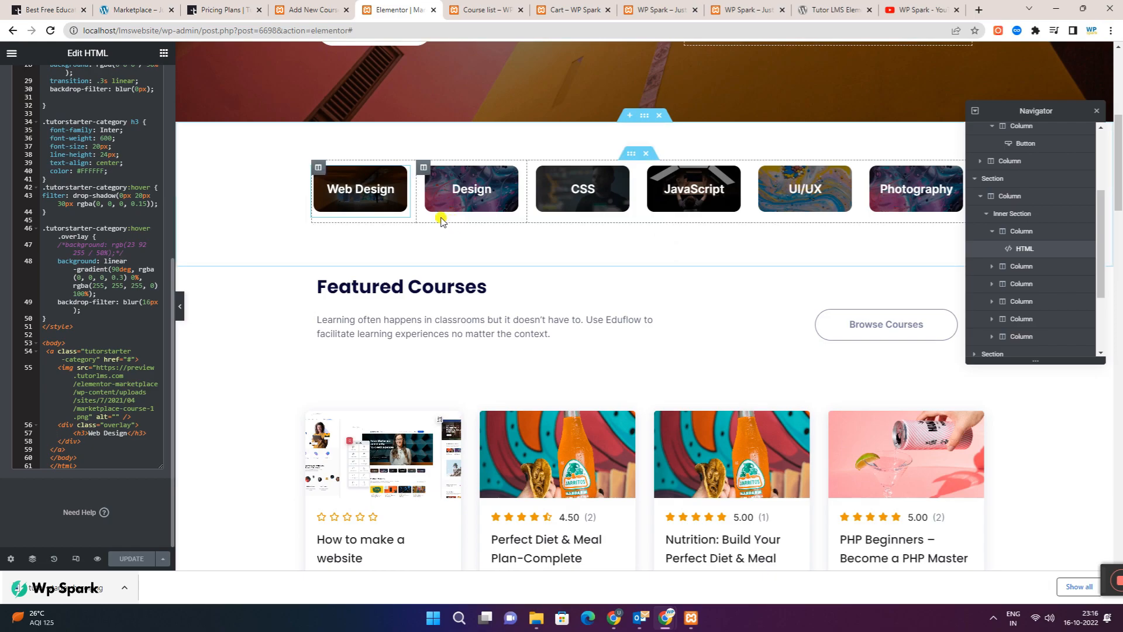
{"action": "left_click", "coordinate": [1093, 111]}
{"action": "scroll", "coordinate": [94, 357], "scroll_direction": "up", "scroll_amount": 5}
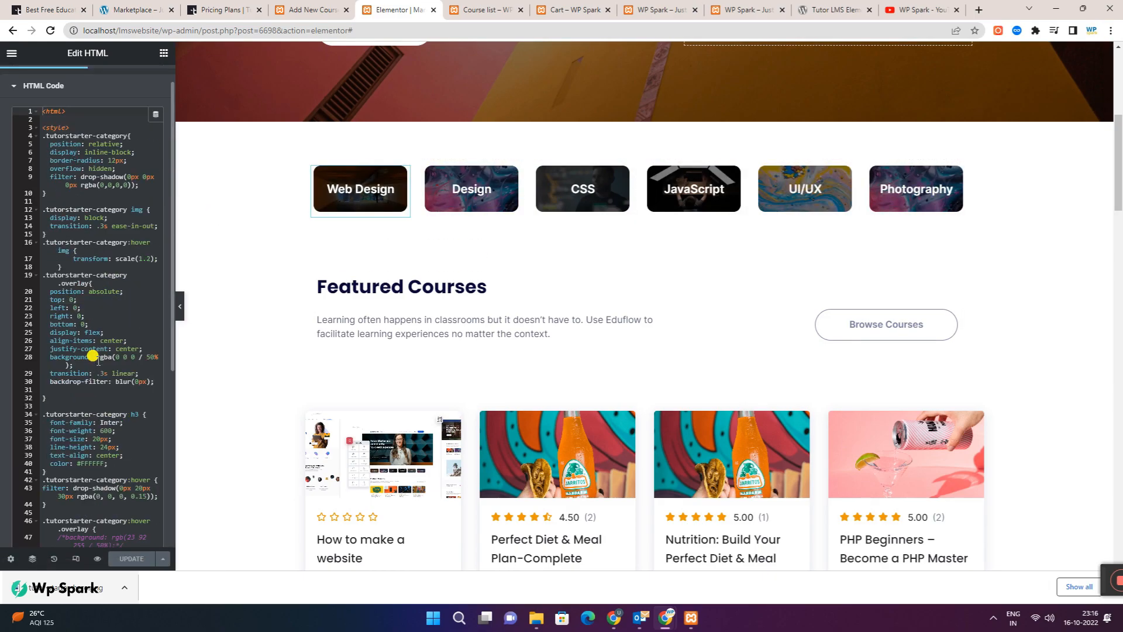
{"action": "scroll", "coordinate": [94, 355], "scroll_direction": "down", "scroll_amount": 3}
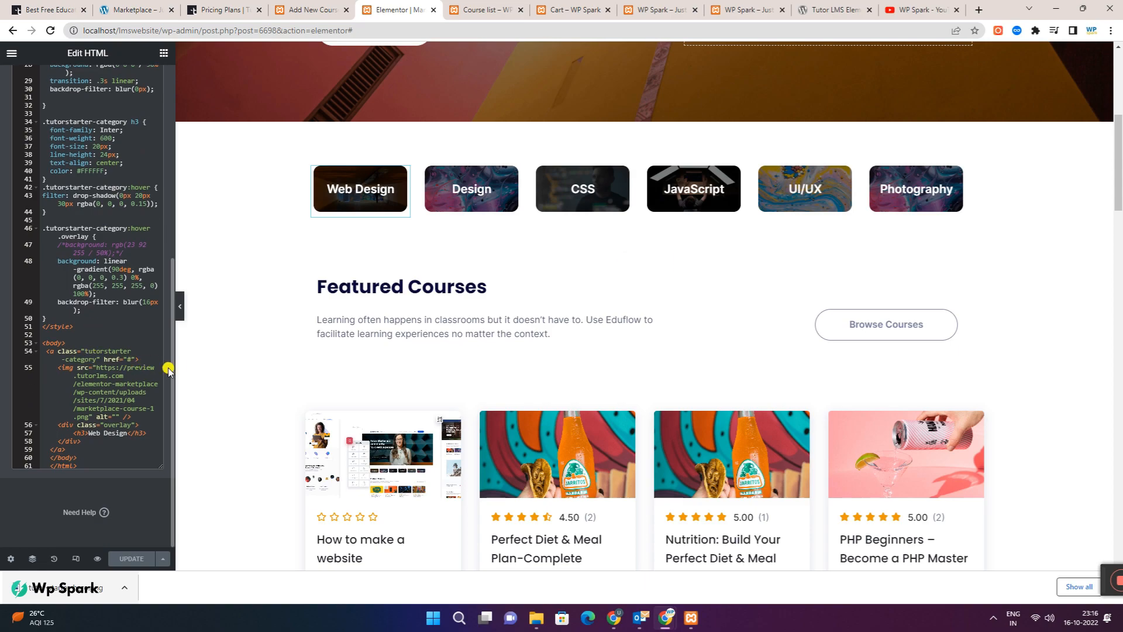
{"action": "left_click", "coordinate": [479, 186]}
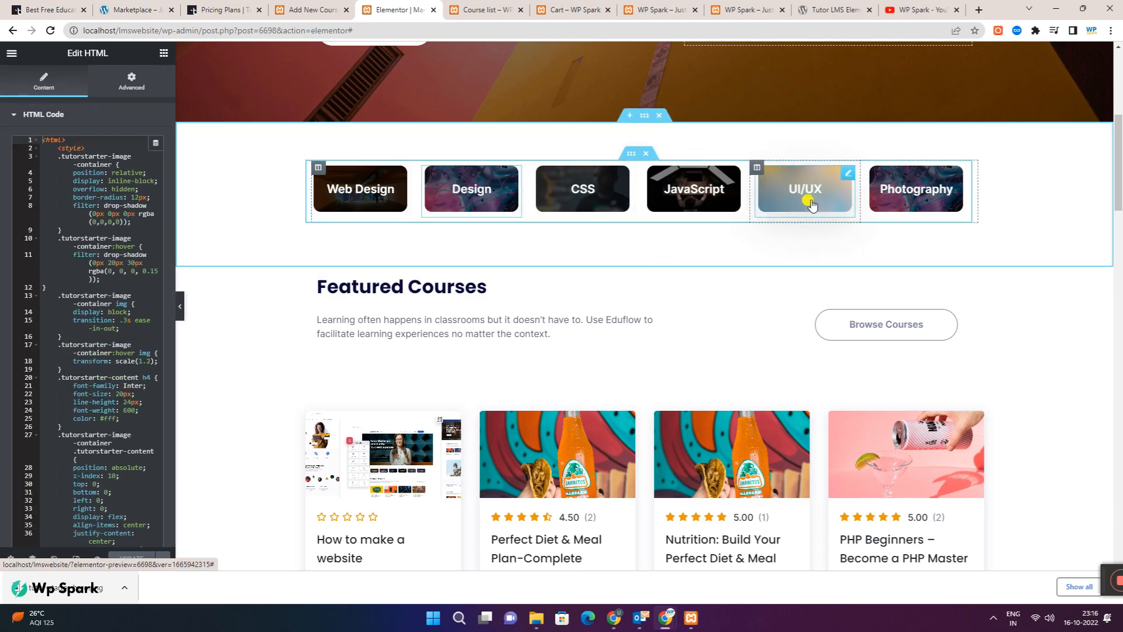
- Insert a five-column section above the category tiles and duplicate its fourth column to make six columns
{"action": "left_click", "coordinate": [629, 116]}
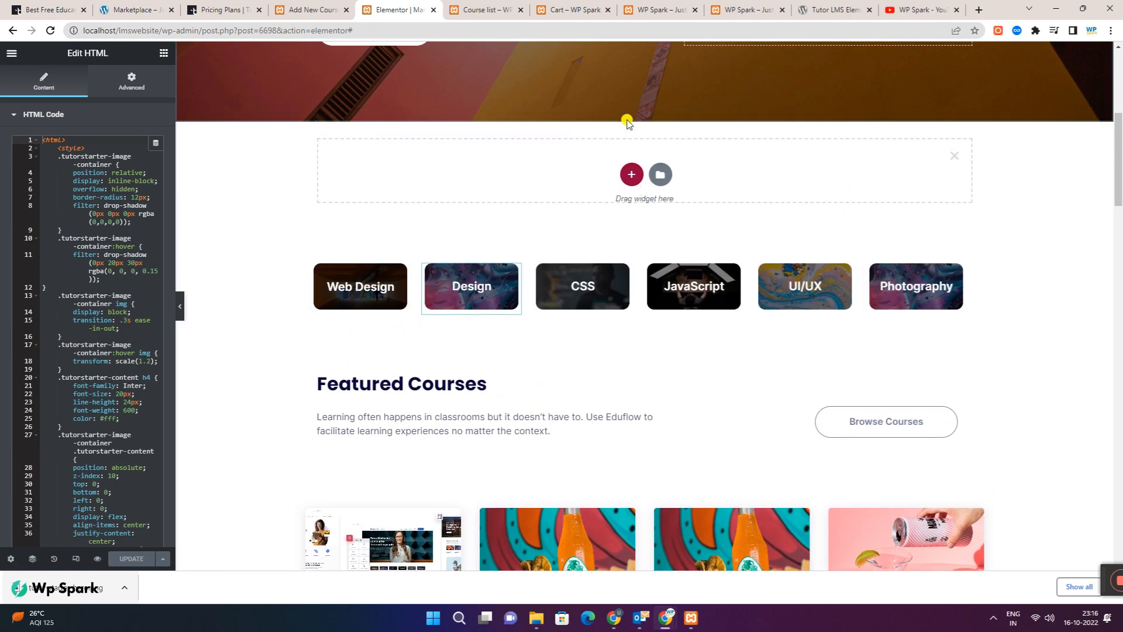
{"action": "left_click", "coordinate": [632, 173]}
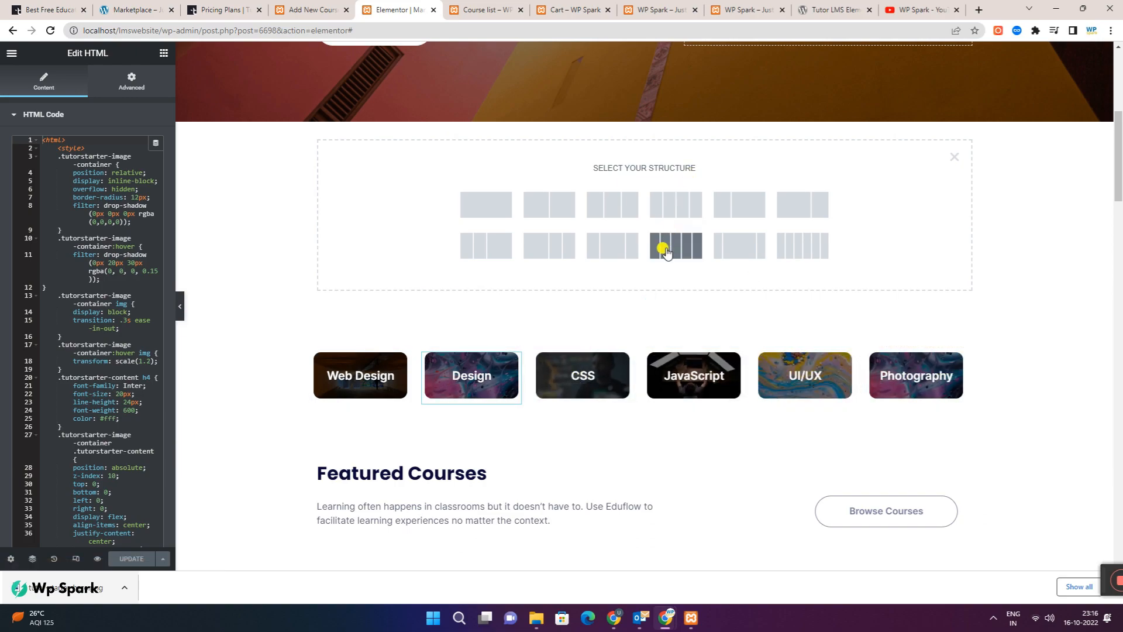
{"action": "left_click", "coordinate": [787, 249]}
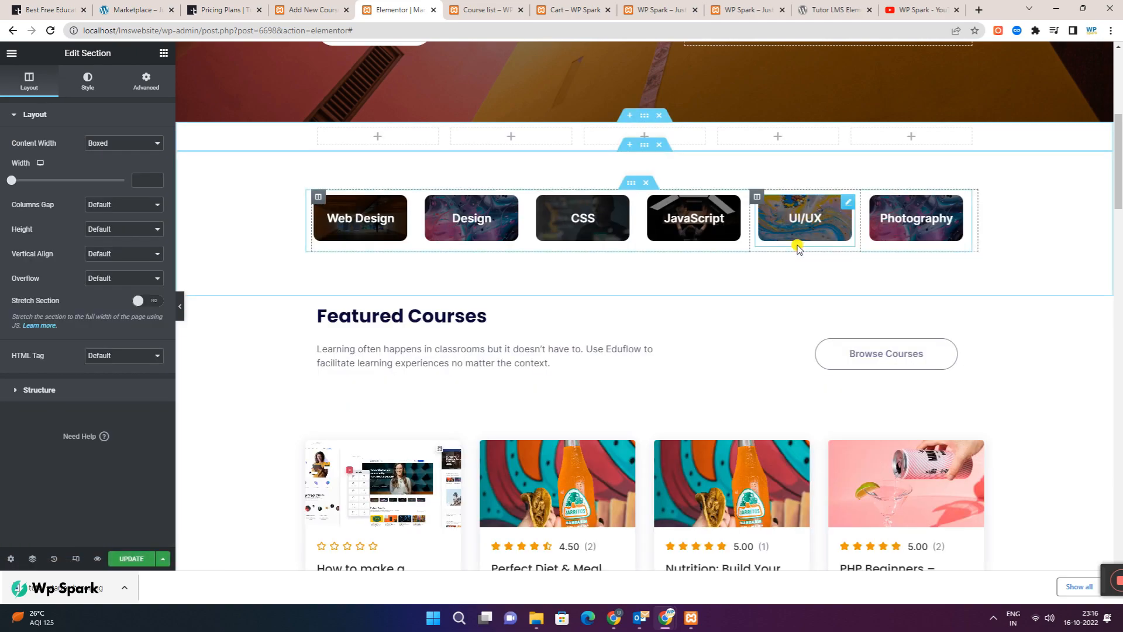
{"action": "left_click", "coordinate": [798, 240]}
{"action": "right_click", "coordinate": [716, 131]}
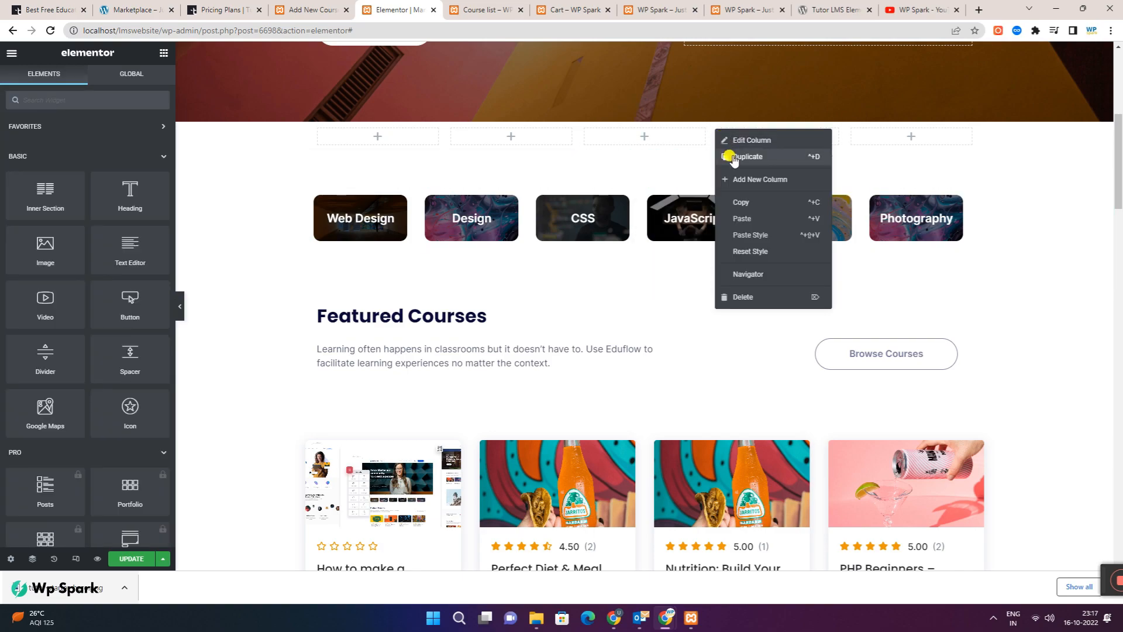
{"action": "left_click", "coordinate": [734, 157]}
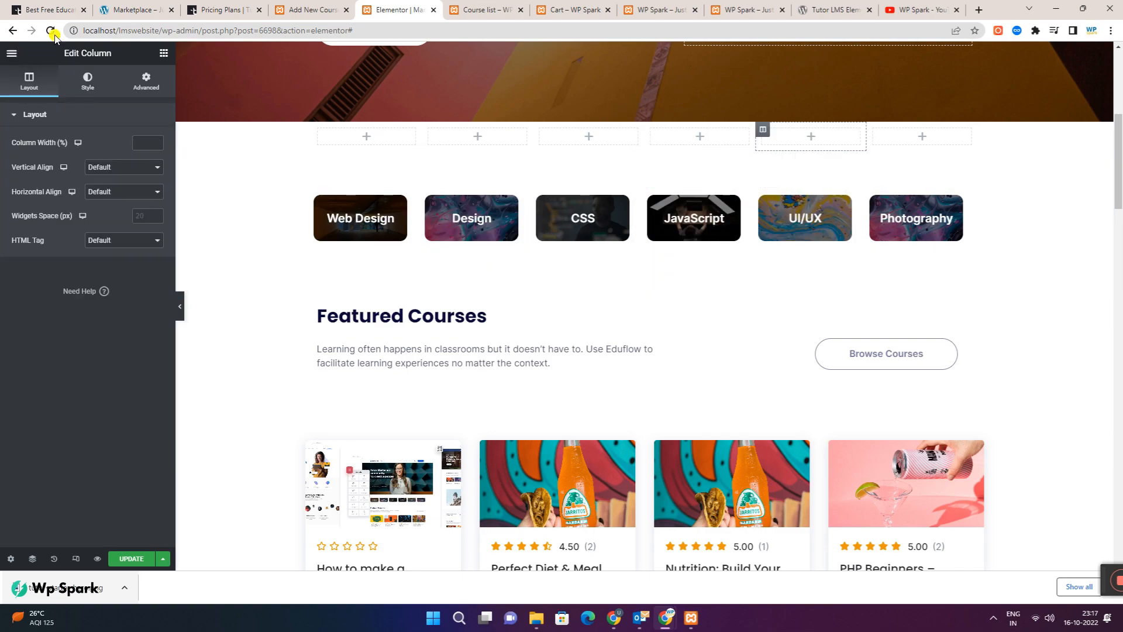
- Set the new section's first column margin to 20 px on all sides
{"action": "left_click", "coordinate": [164, 53]}
{"action": "left_click", "coordinate": [317, 129]}
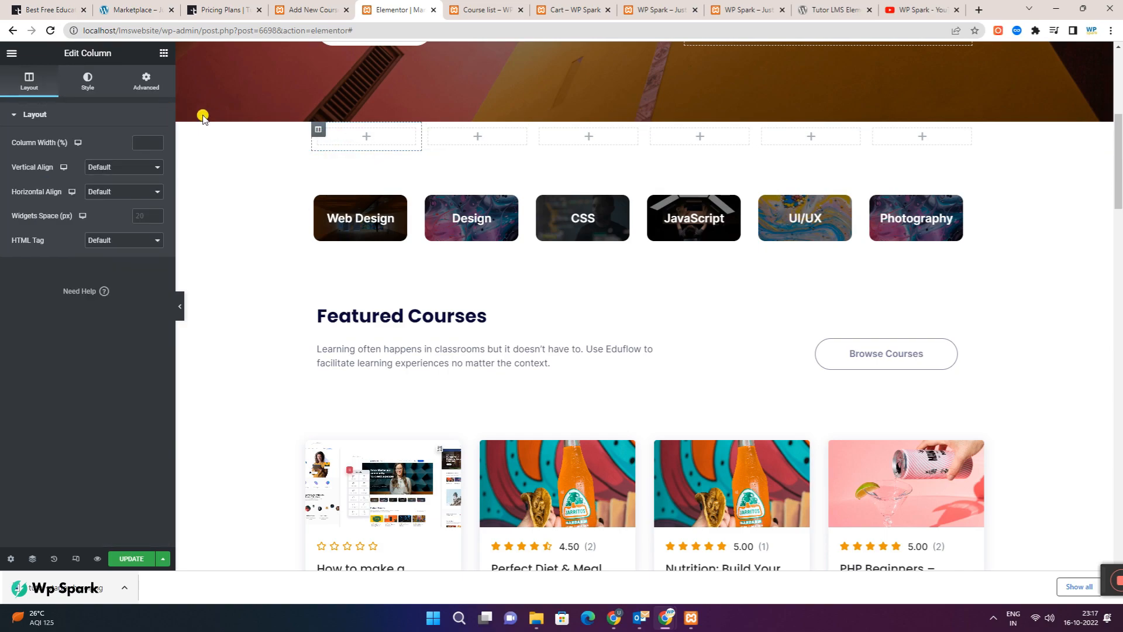
{"action": "left_click", "coordinate": [147, 82]}
{"action": "left_click", "coordinate": [17, 155]}
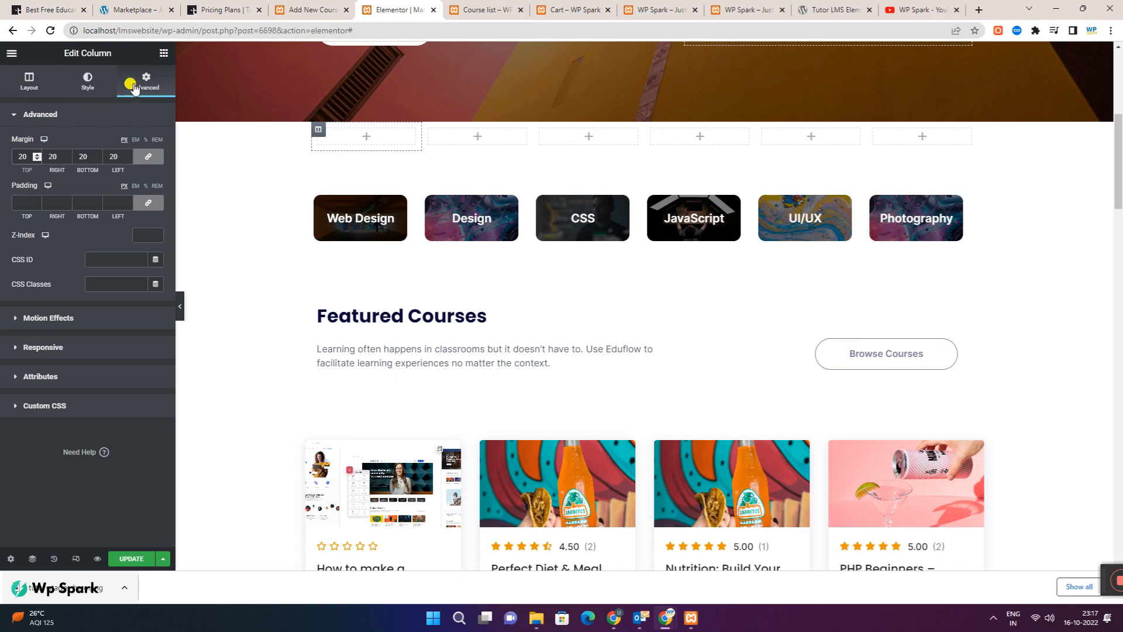
- Give the new section's first column a classic background with the image tstarter-product-1.png from the media library
{"action": "left_click", "coordinate": [164, 52]}
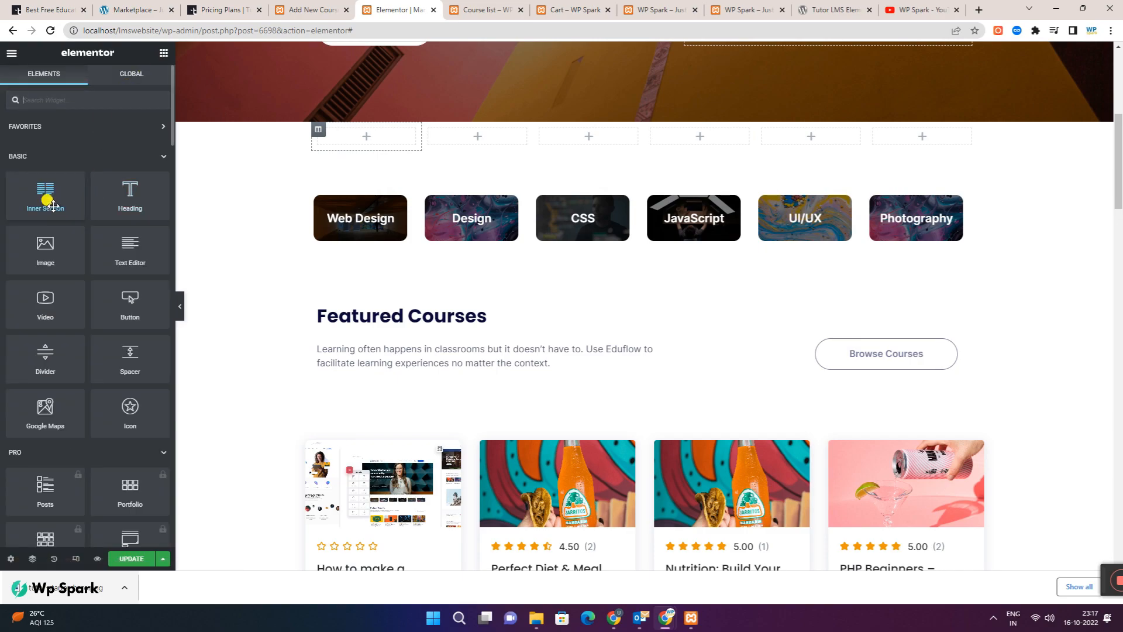
{"action": "left_click", "coordinate": [318, 129]}
{"action": "left_click", "coordinate": [76, 82]}
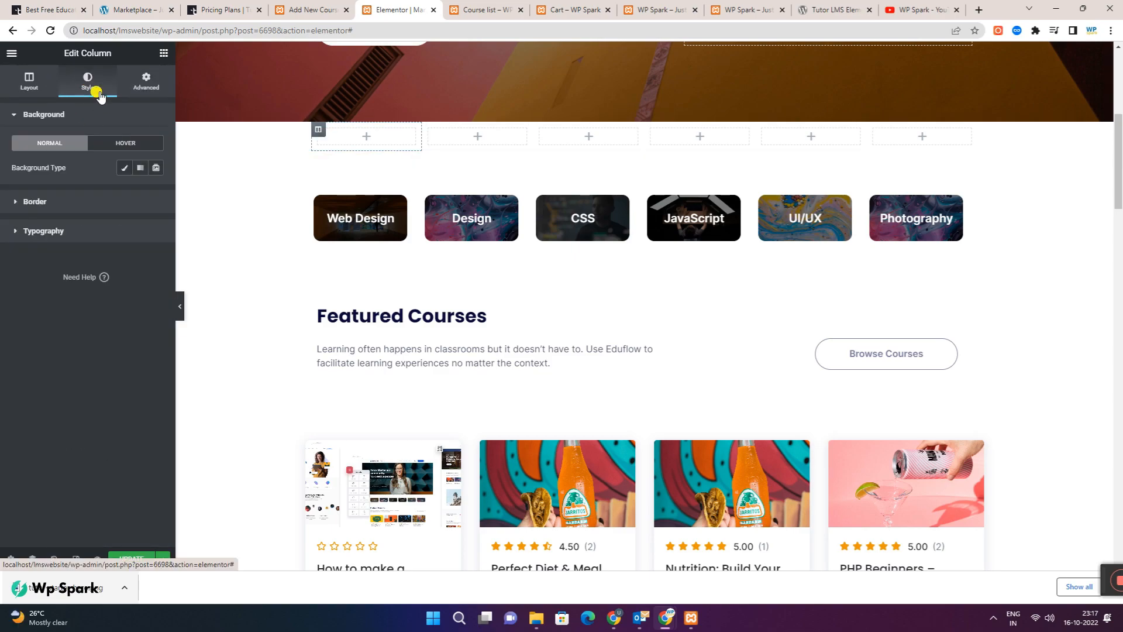
{"action": "left_click", "coordinate": [124, 168]}
{"action": "left_click", "coordinate": [155, 193]}
{"action": "left_click", "coordinate": [73, 190]}
{"action": "left_click", "coordinate": [81, 253]}
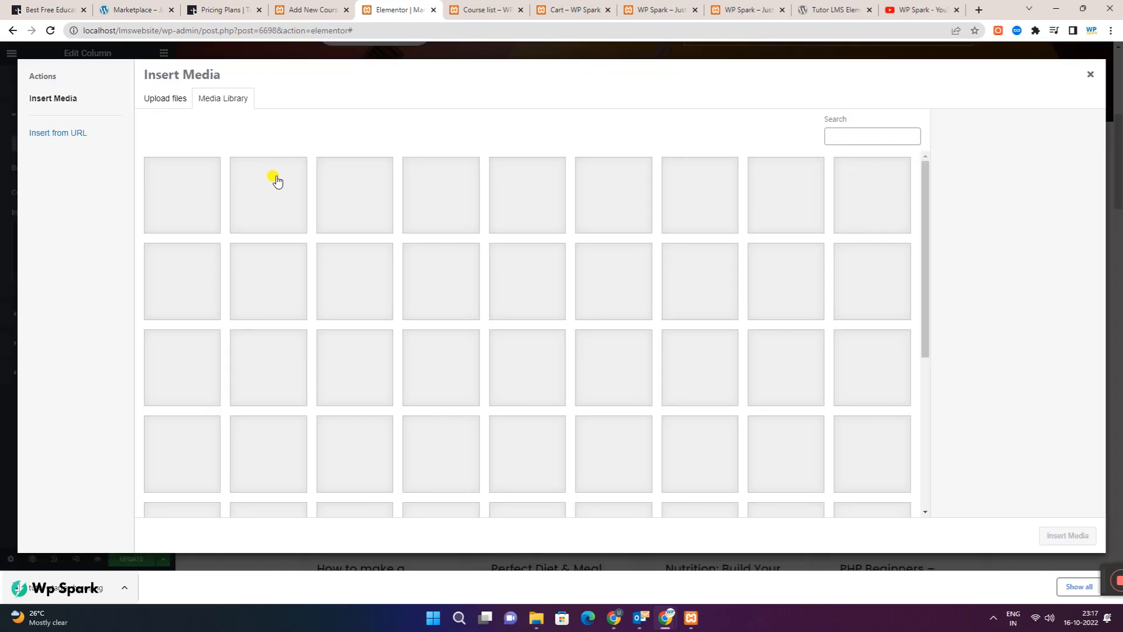
{"action": "left_click", "coordinate": [277, 181]}
{"action": "scroll", "coordinate": [375, 386], "scroll_direction": "down", "scroll_amount": 5}
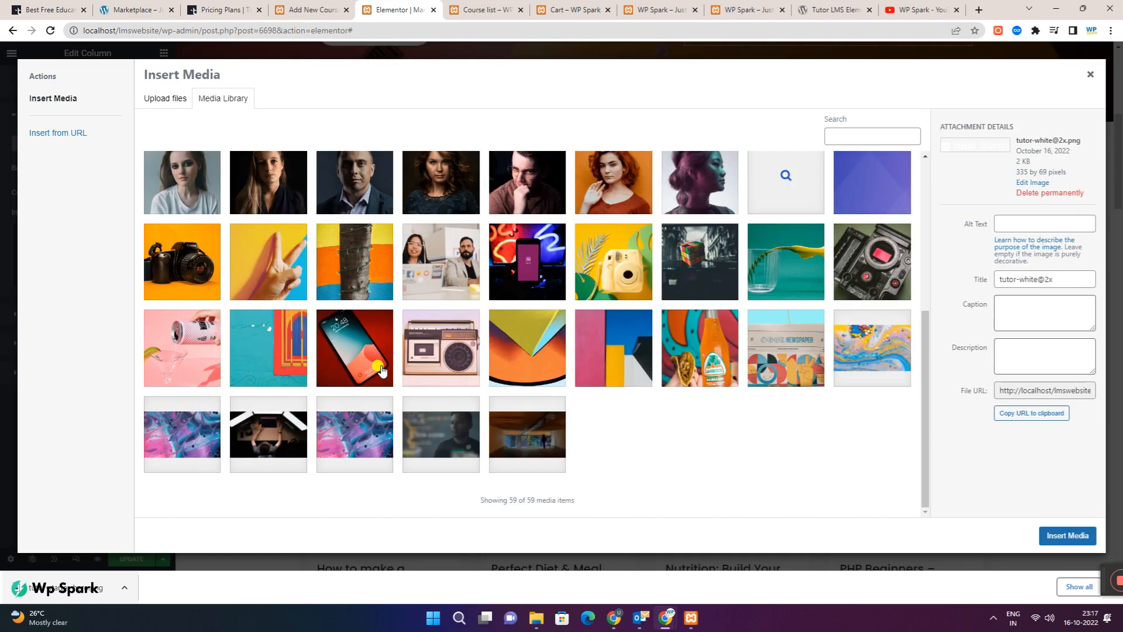
{"action": "left_click", "coordinate": [541, 256]}
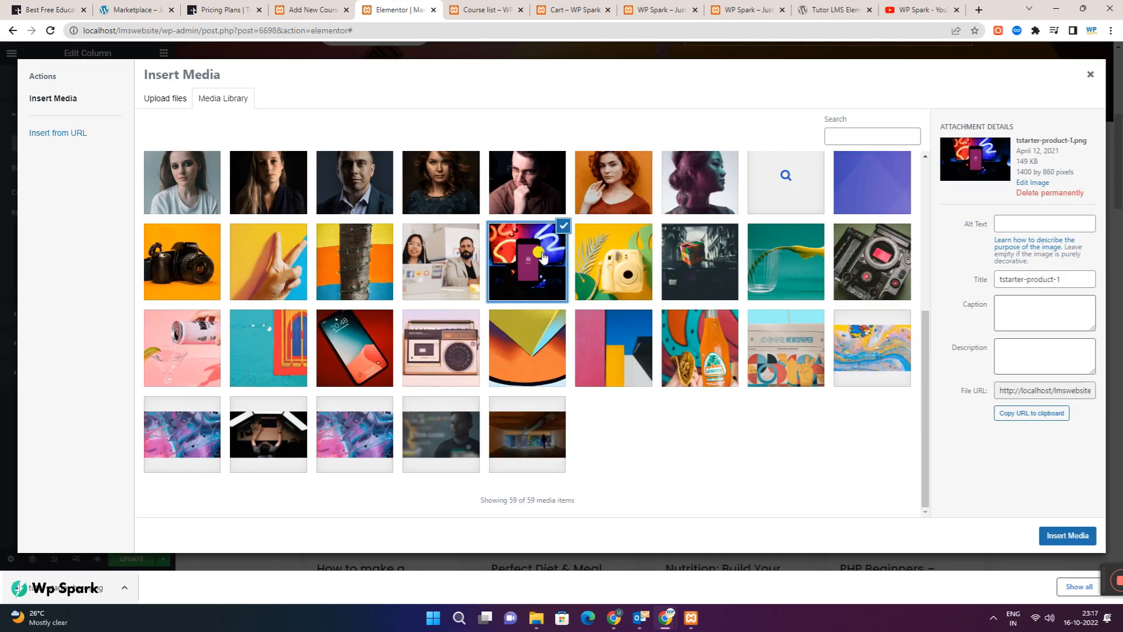
{"action": "left_click", "coordinate": [1067, 535]}
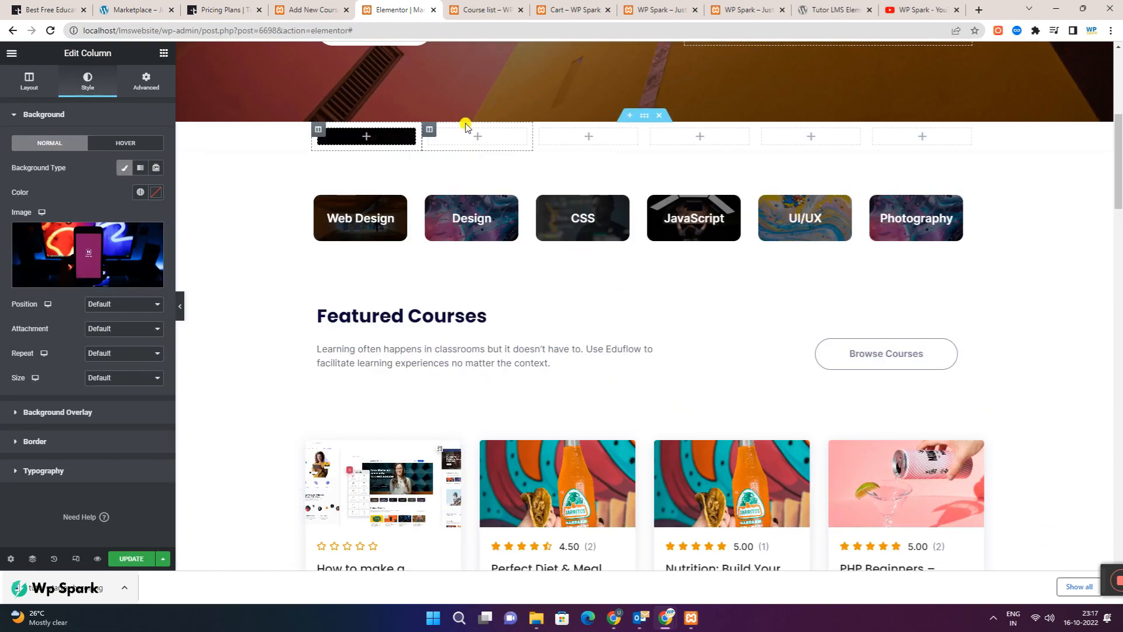
- Add a Heading widget to the first column of the new section
{"action": "left_click", "coordinate": [163, 53]}
{"action": "right_click", "coordinate": [394, 318]}
{"action": "left_click", "coordinate": [414, 369]}
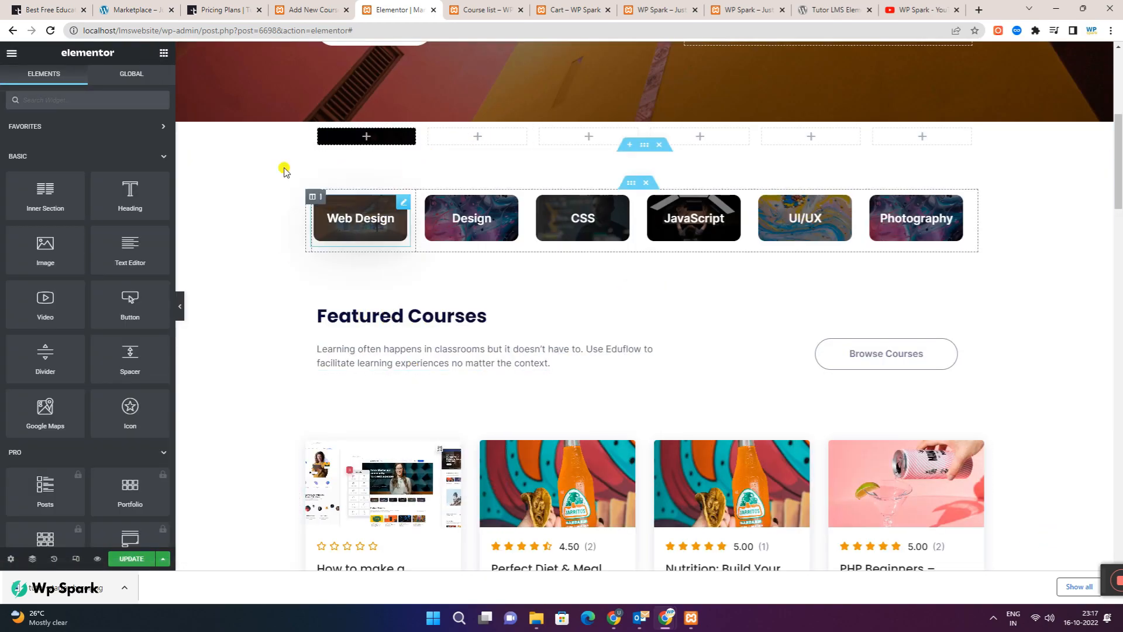
{"action": "left_click_drag", "start_coordinate": [130, 190], "coordinate": [358, 135]}
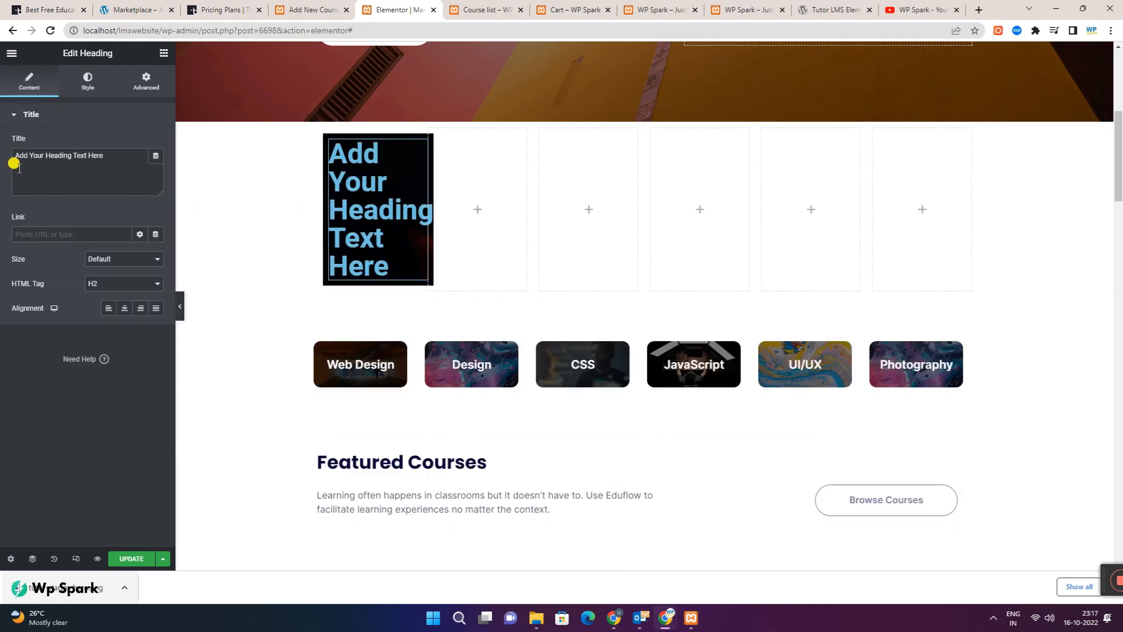
- Set the new heading's typography size to 14 px
{"action": "left_click", "coordinate": [87, 81]}
{"action": "left_click", "coordinate": [155, 168]}
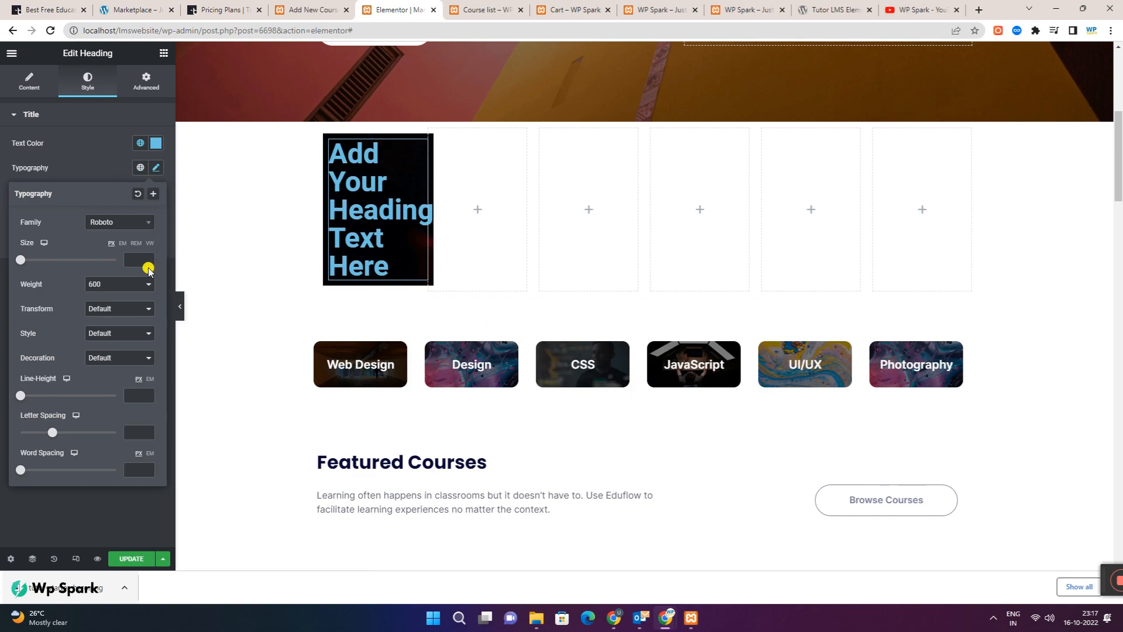
{"action": "type", "text": "12"}
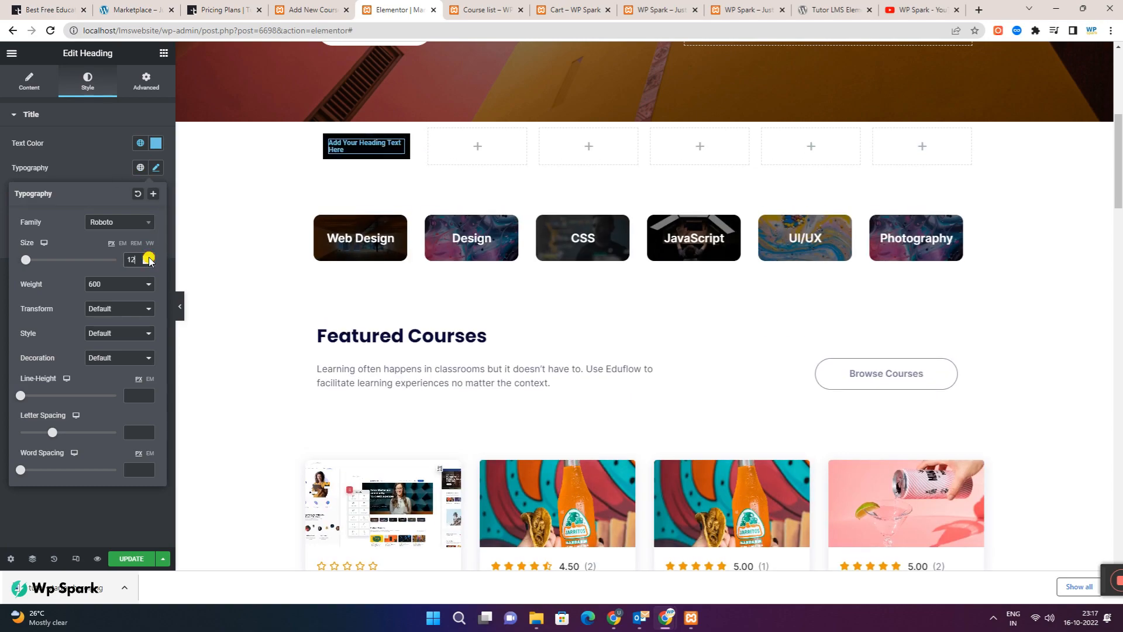
{"action": "left_click", "coordinate": [148, 259]}
{"action": "left_click", "coordinate": [148, 259]}
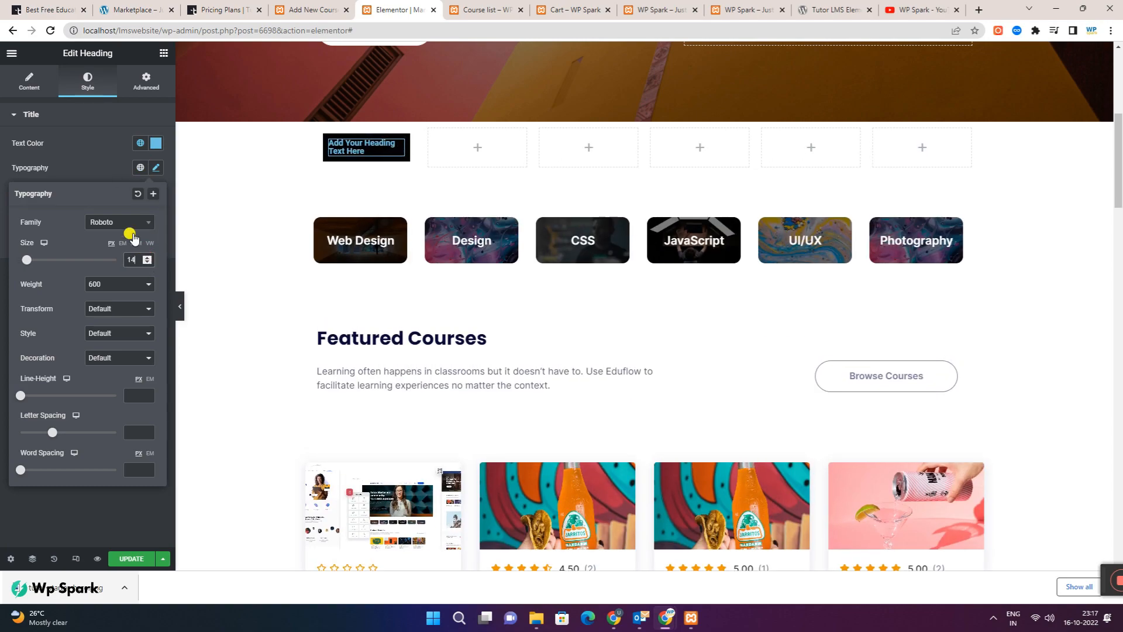
- Replace the new heading's placeholder title with "wEB"
{"action": "left_click", "coordinate": [56, 86]}
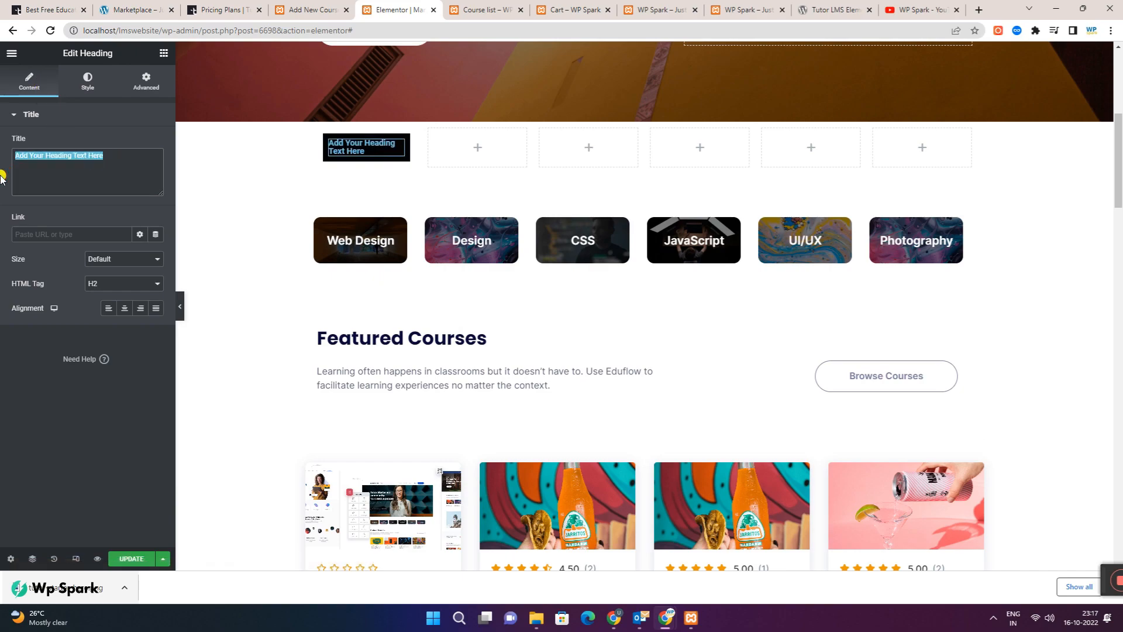
{"action": "type", "text": "Web Design"}
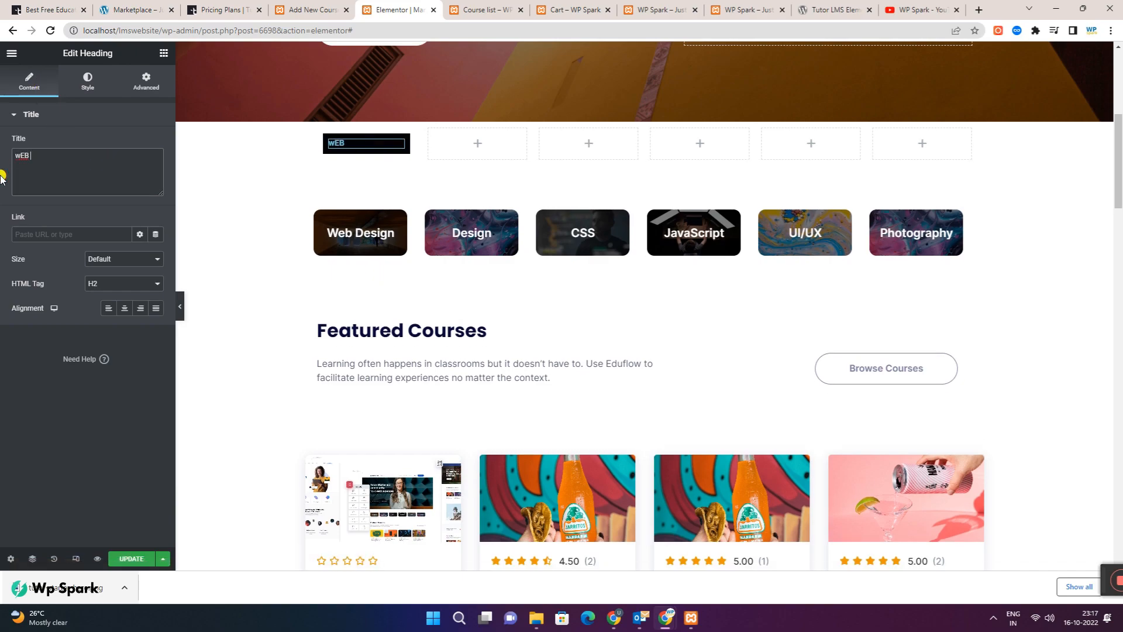
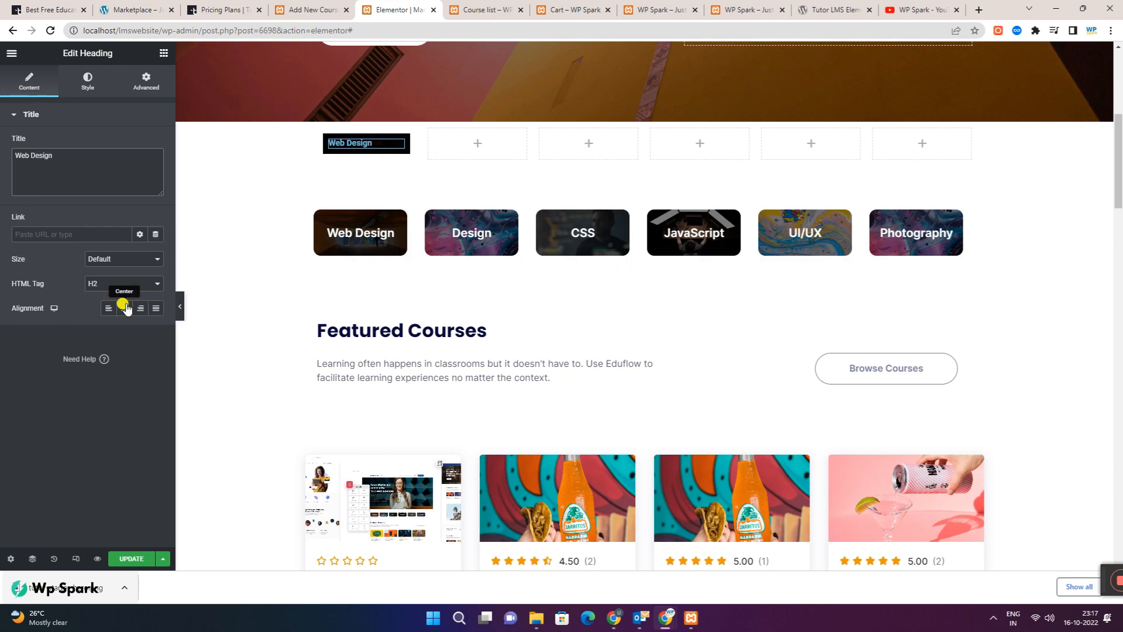
- Set the Web Design heading's text color to white (#FFFFFF)
{"action": "left_click", "coordinate": [89, 82]}
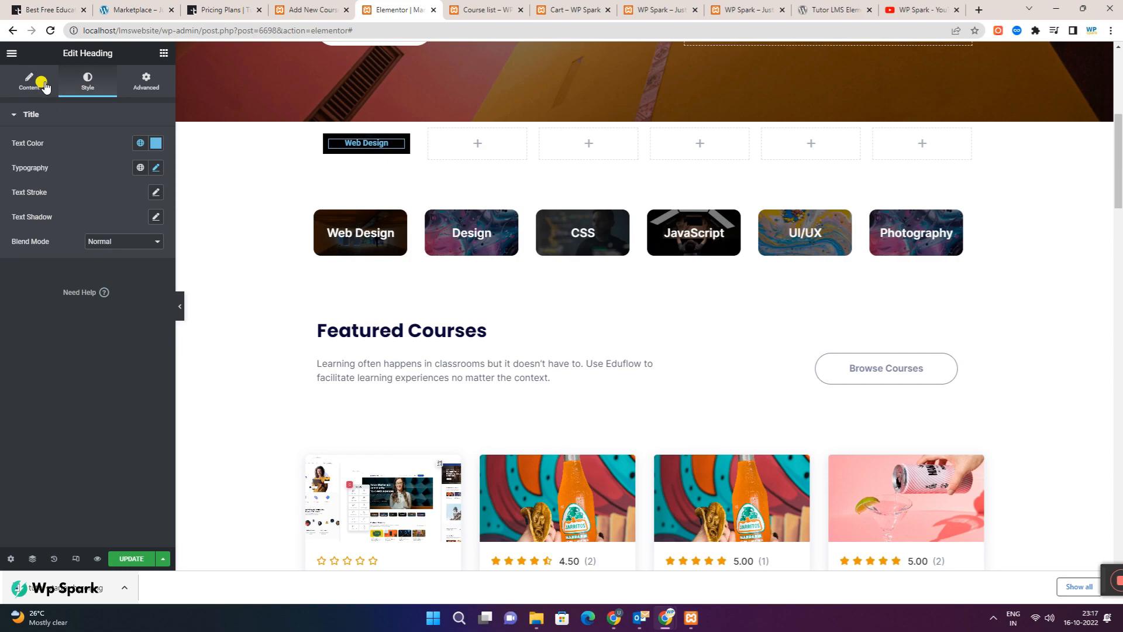
{"action": "left_click", "coordinate": [155, 144]}
{"action": "left_click", "coordinate": [101, 236]}
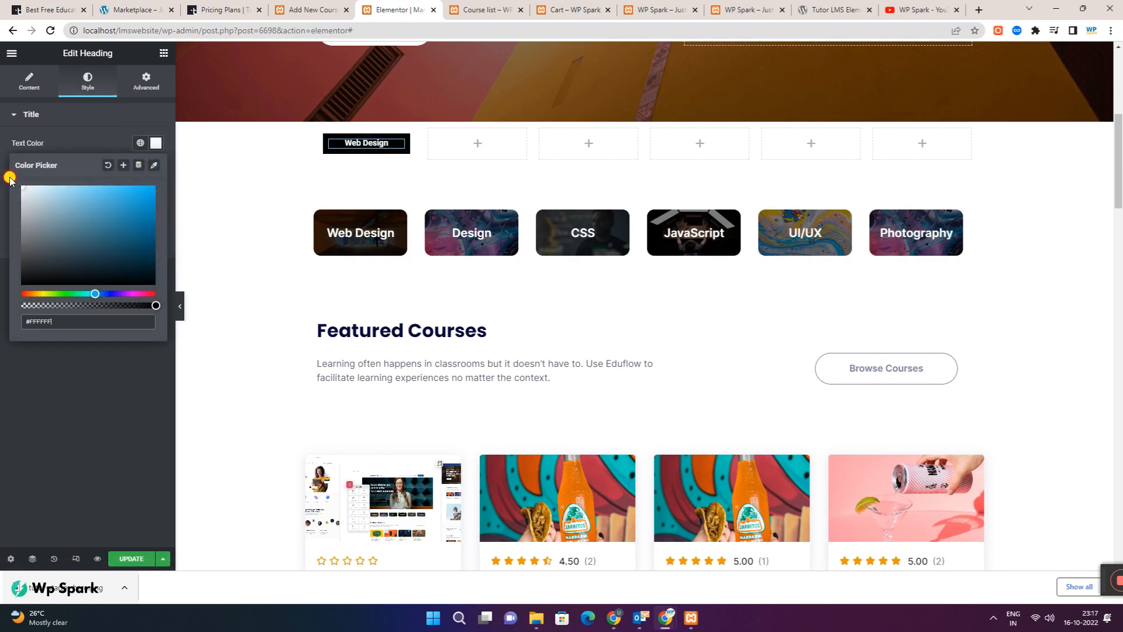
{"action": "left_click", "coordinate": [88, 143]}
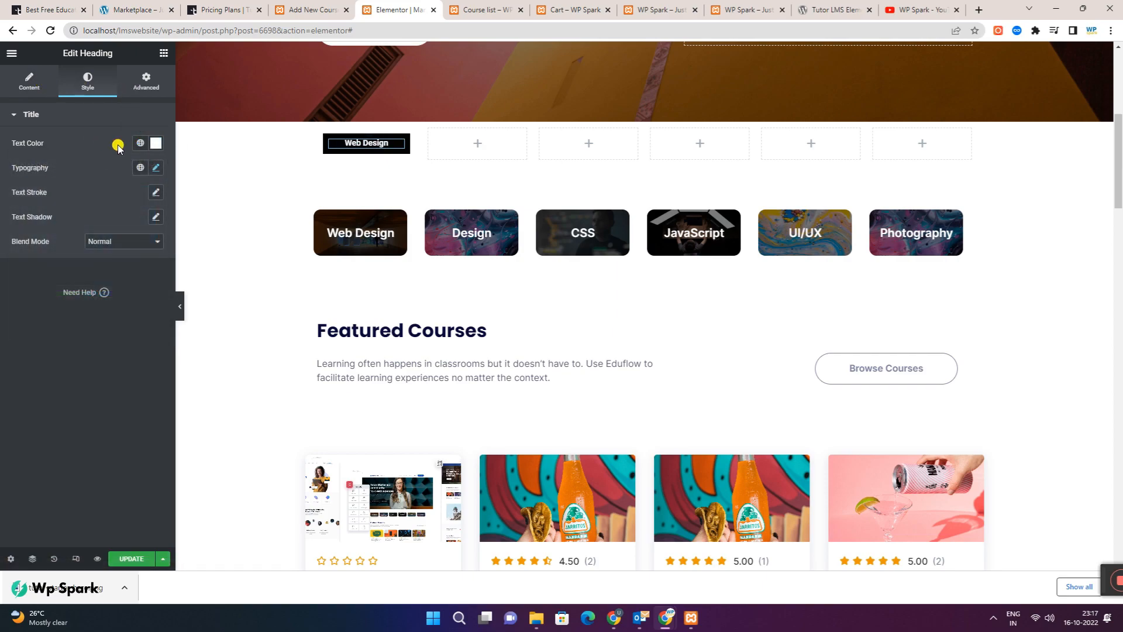
- Slightly increase the Web Design heading's typography size
{"action": "left_click", "coordinate": [156, 170]}
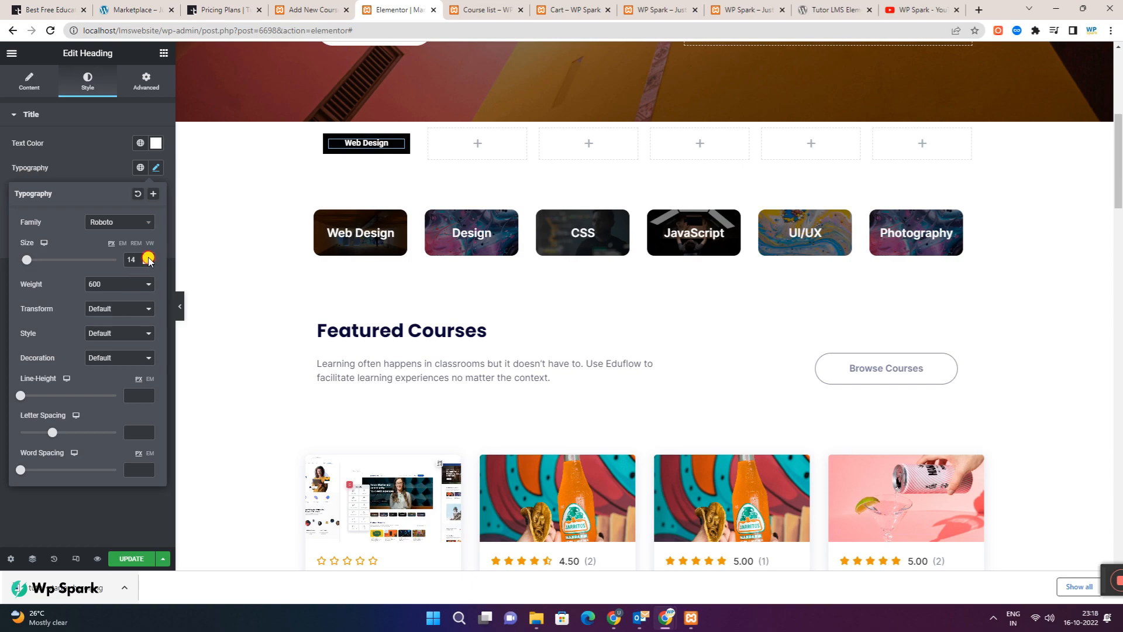
{"action": "left_click", "coordinate": [148, 258]}
{"action": "left_click", "coordinate": [122, 223]}
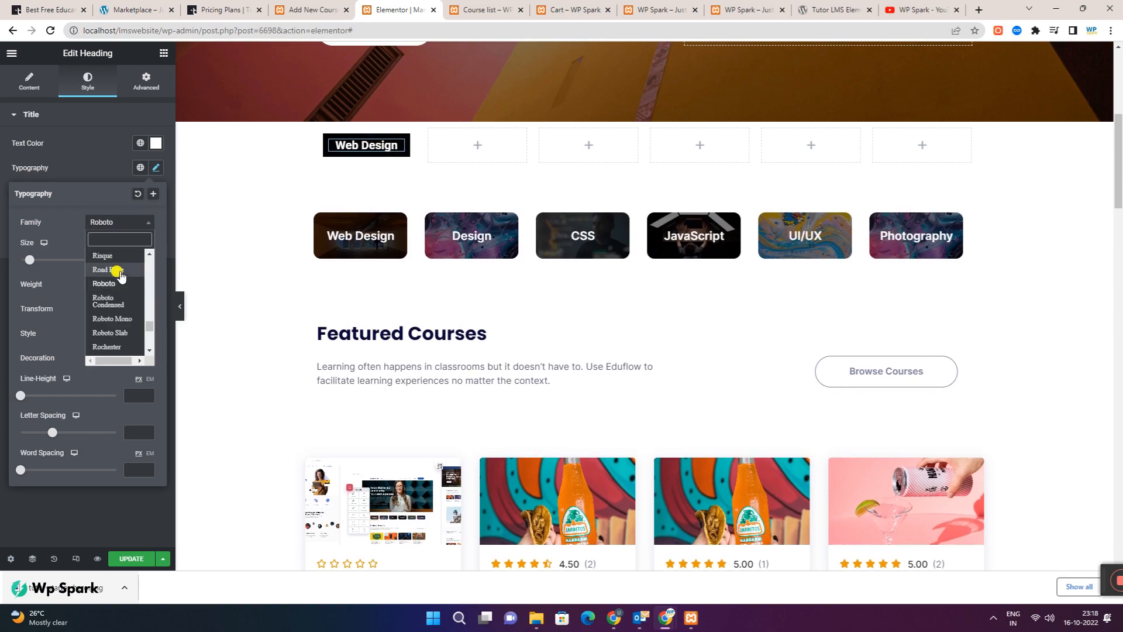
{"action": "left_click", "coordinate": [88, 170]}
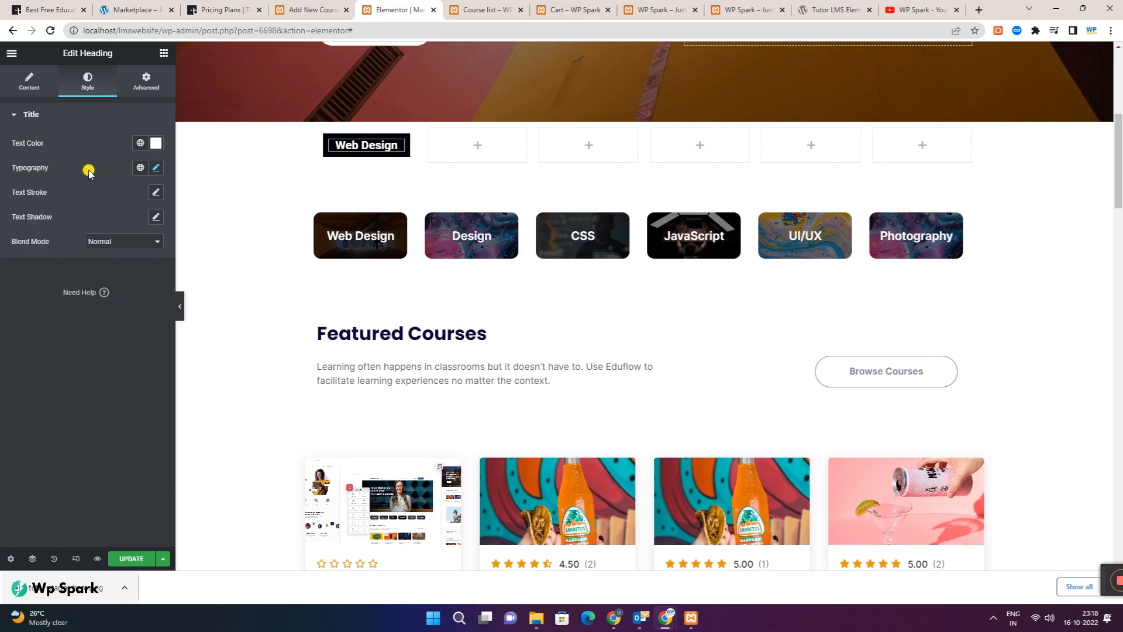
- Give the Web Design column unlinked padding of 30 px top and bottom and 10 px right and left
{"action": "left_click", "coordinate": [317, 128]}
{"action": "left_click", "coordinate": [146, 82]}
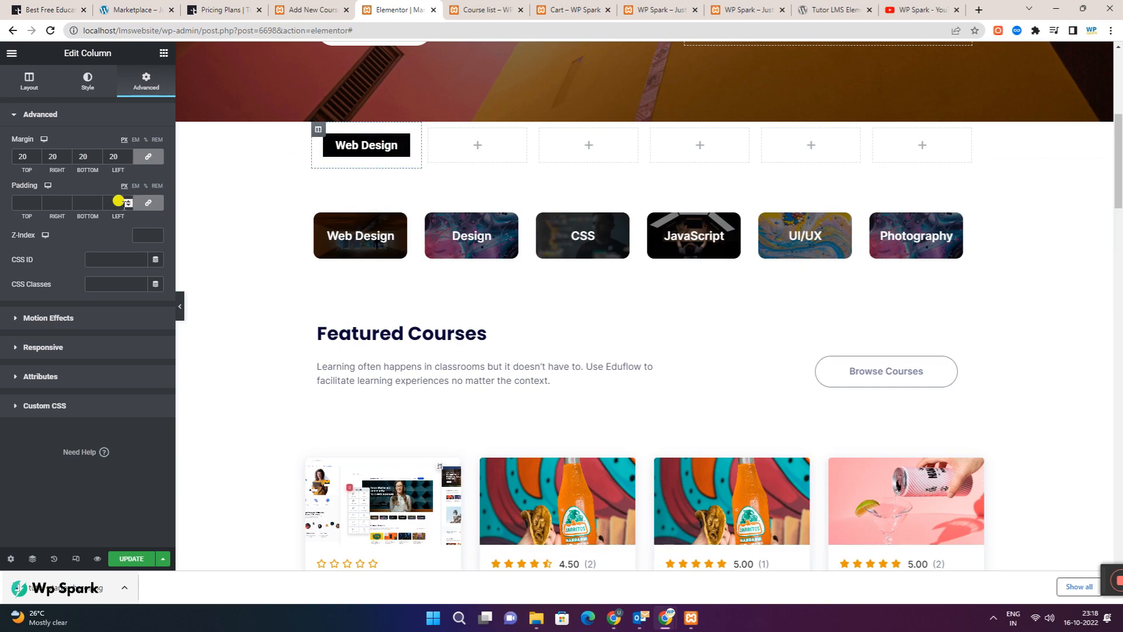
{"action": "left_click", "coordinate": [146, 201]}
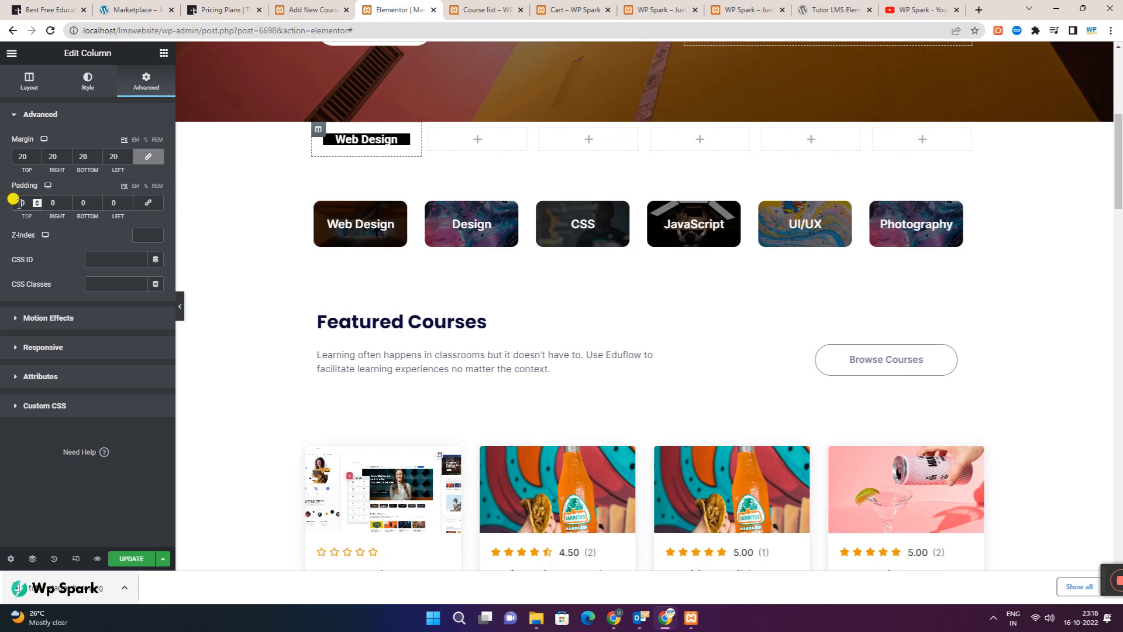
{"action": "type", "text": "3"}
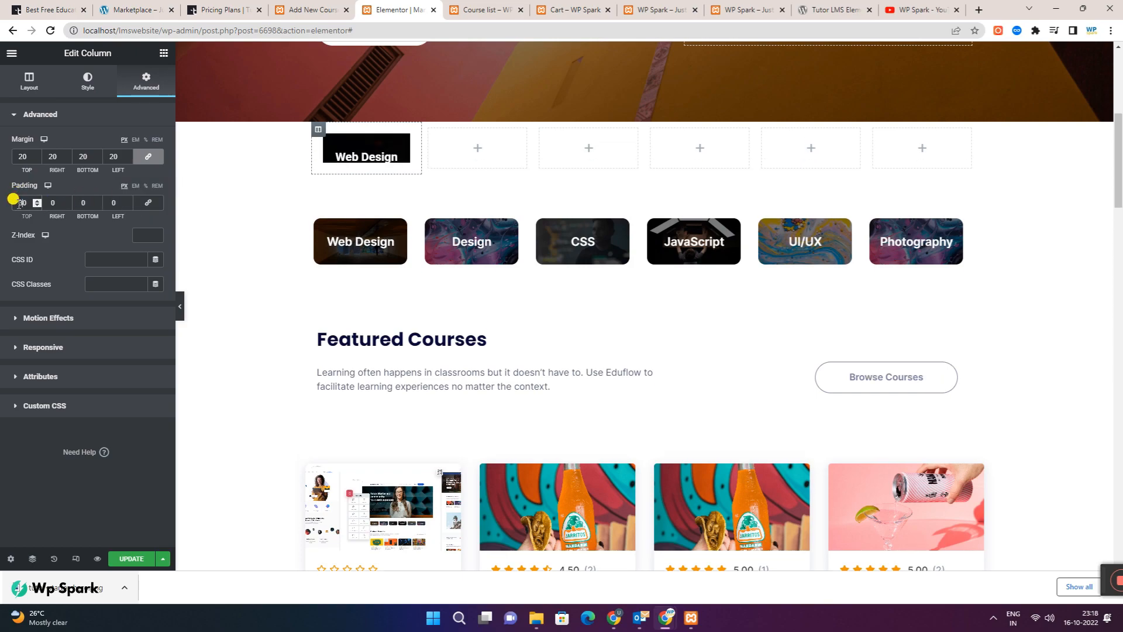
{"action": "left_click", "coordinate": [81, 203]}
{"action": "type", "text": "3"}
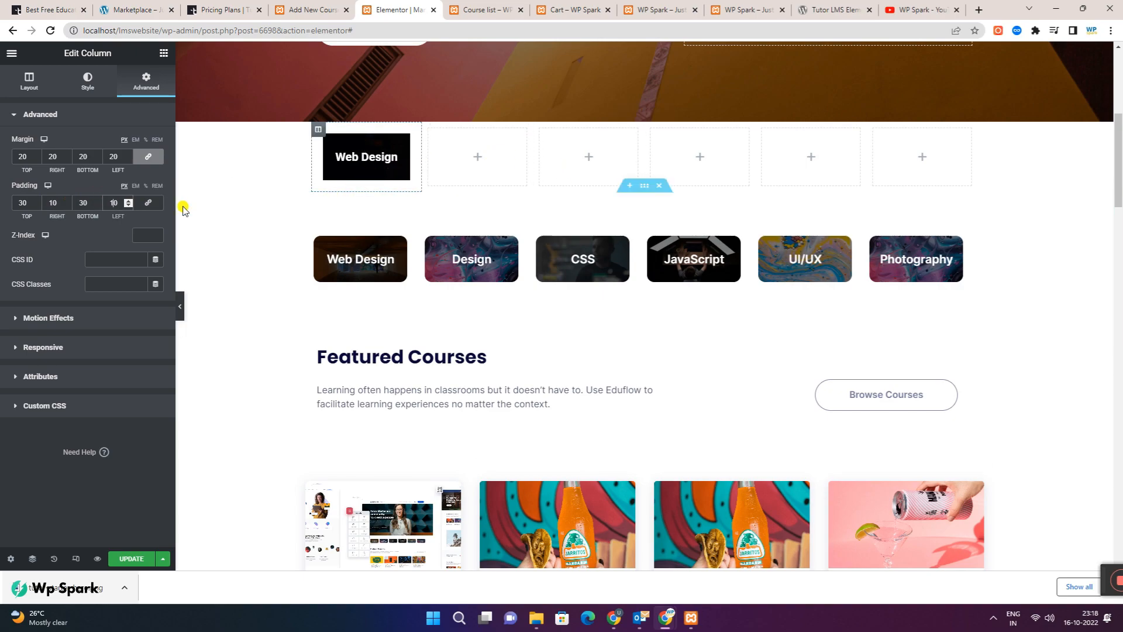
- Round the Web Design column's corners with a 20 px border radius and set its background image position to Center Right
{"action": "left_click", "coordinate": [86, 88]}
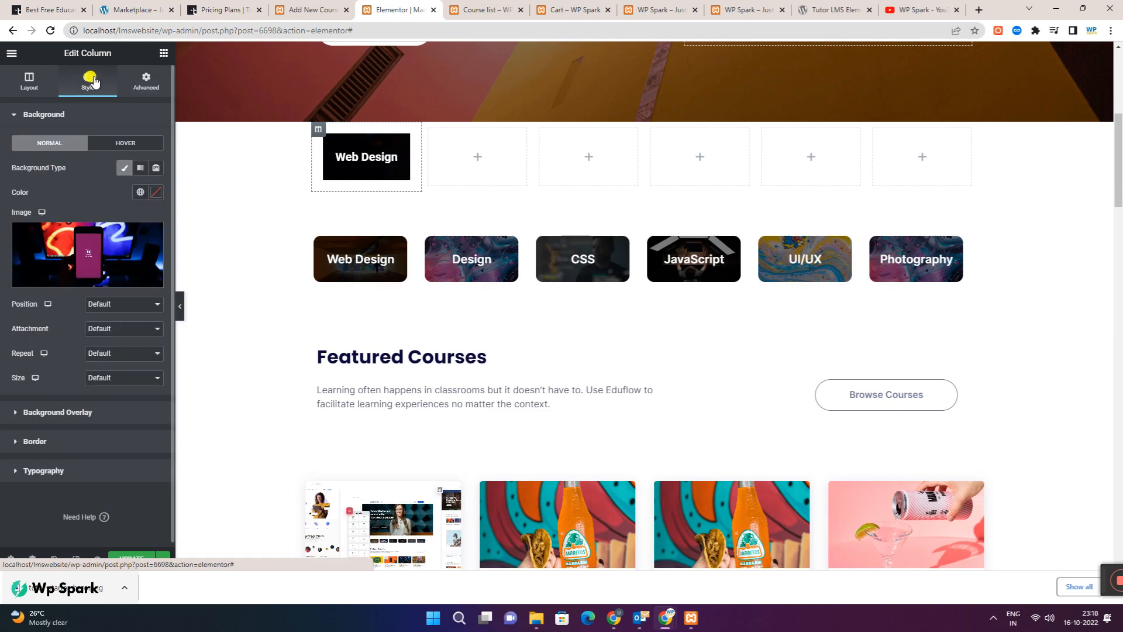
{"action": "left_click", "coordinate": [35, 437]}
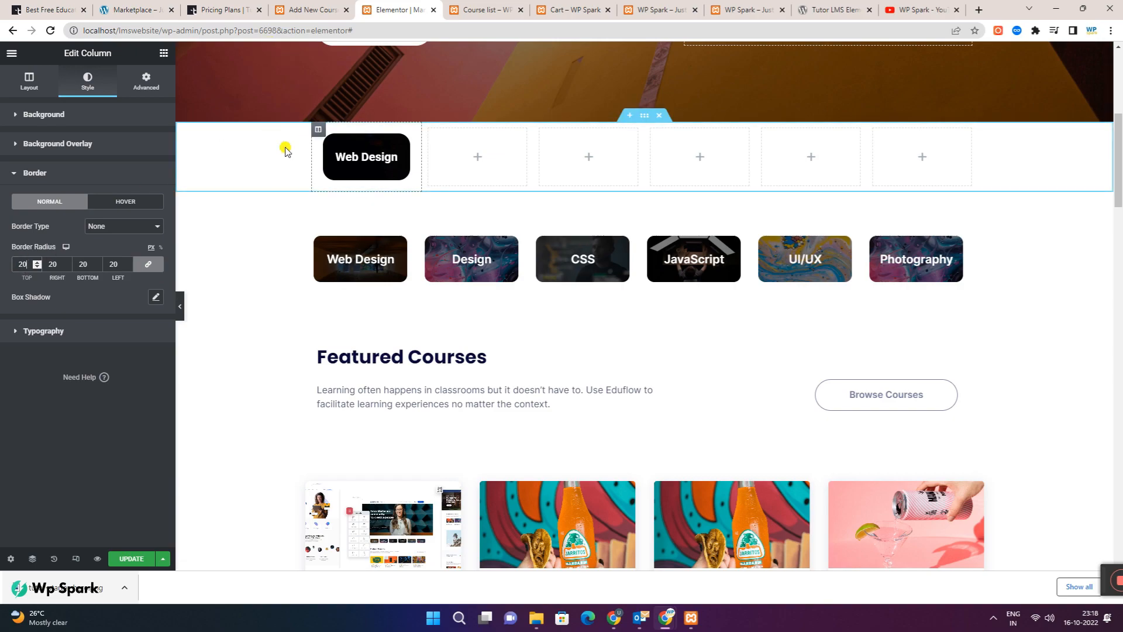
{"action": "left_click", "coordinate": [72, 123]}
{"action": "left_click", "coordinate": [106, 305]}
{"action": "left_click", "coordinate": [111, 329]}
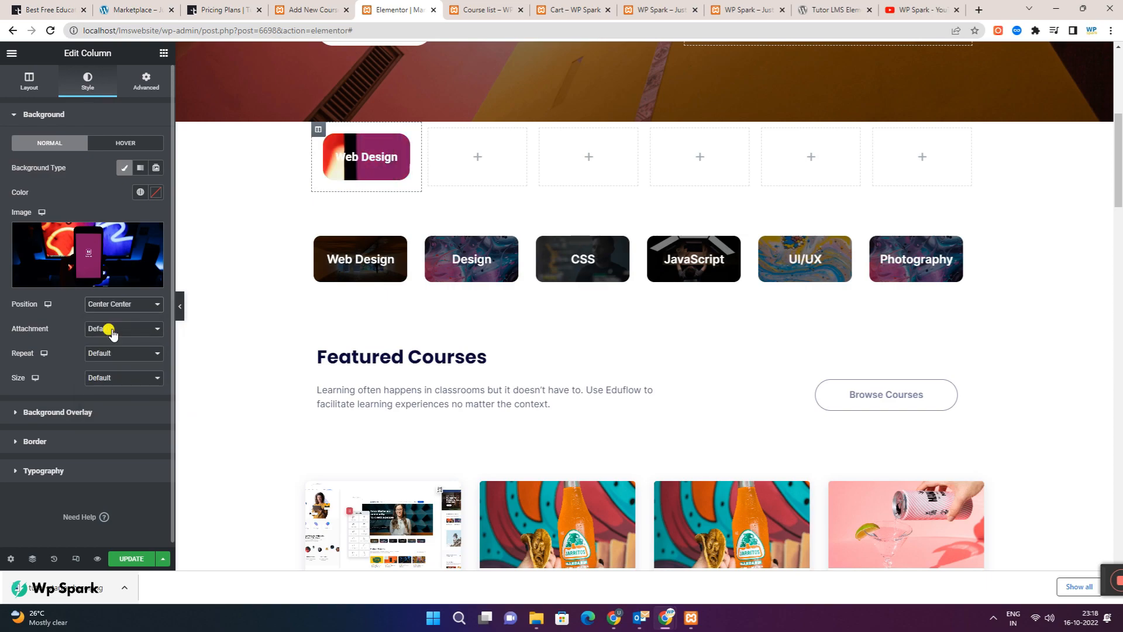
{"action": "left_click", "coordinate": [123, 305]}
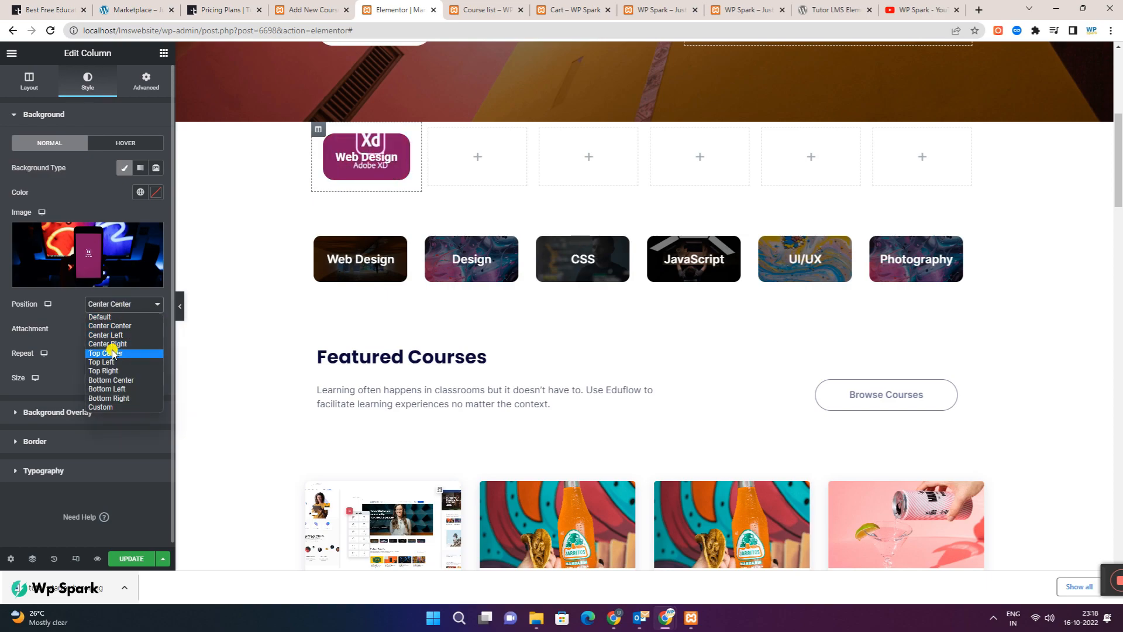
{"action": "left_click", "coordinate": [114, 345]}
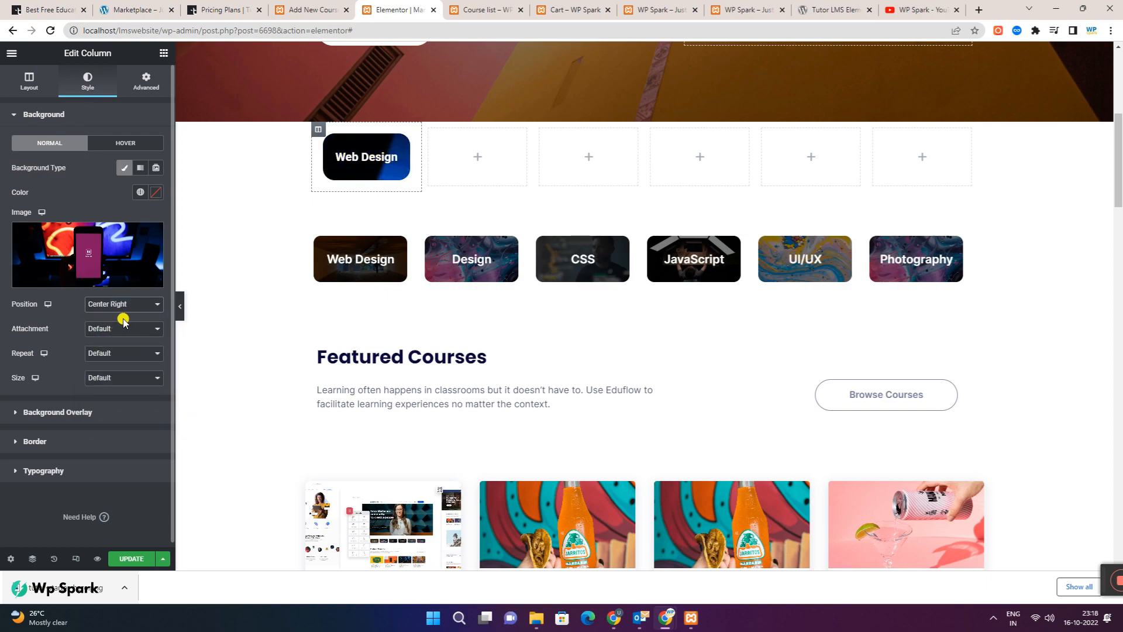
- Set the Web Design column's background image repeat to No-repeat and its size to Auto
{"action": "left_click", "coordinate": [115, 351]}
{"action": "left_click", "coordinate": [104, 375]}
{"action": "left_click", "coordinate": [115, 379]}
{"action": "left_click", "coordinate": [114, 409]}
{"action": "left_click", "coordinate": [132, 380]}
{"action": "left_click", "coordinate": [117, 417]}
{"action": "left_click", "coordinate": [130, 380]}
{"action": "left_click", "coordinate": [124, 397]}
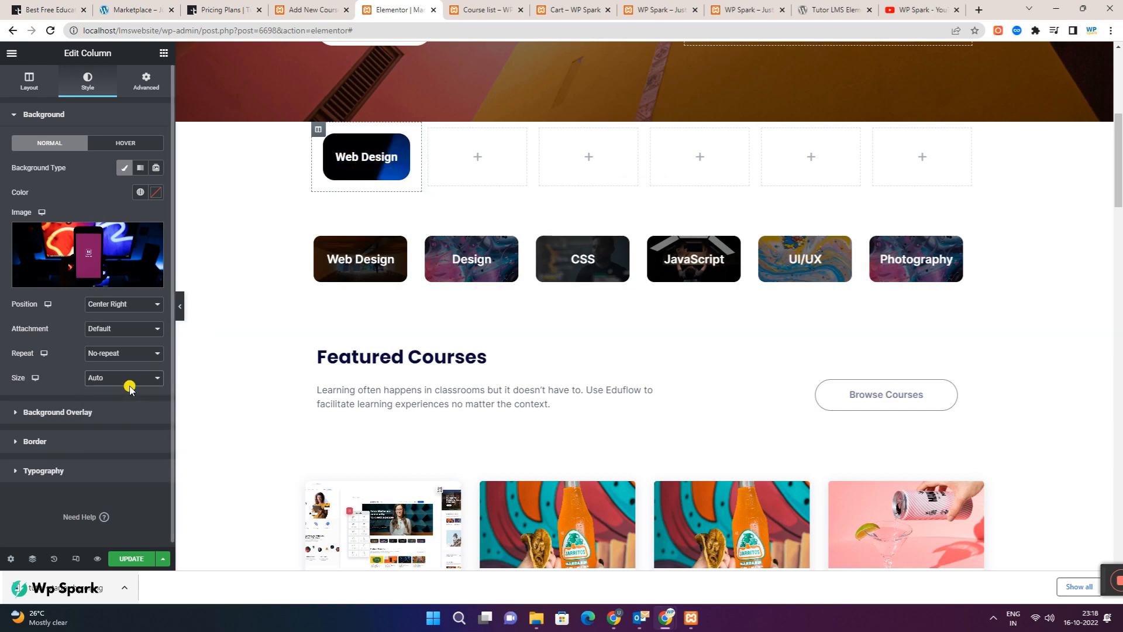
- Delete the five empty columns beside the Web Design column
{"action": "right_click", "coordinate": [439, 136]}
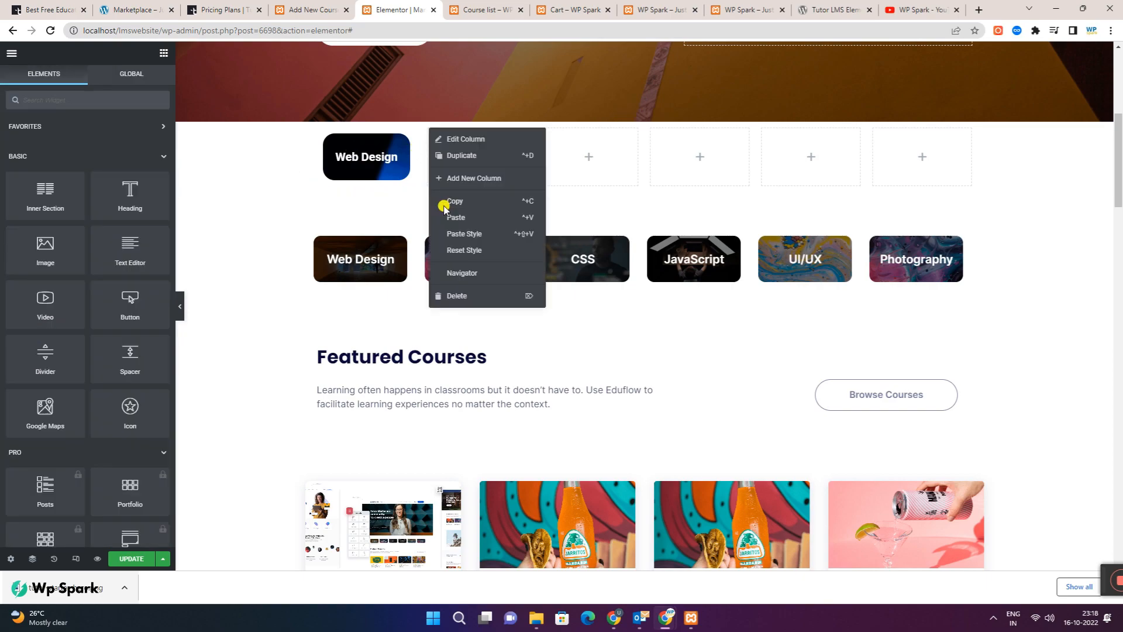
{"action": "left_click", "coordinate": [449, 297]}
{"action": "right_click", "coordinate": [450, 130]}
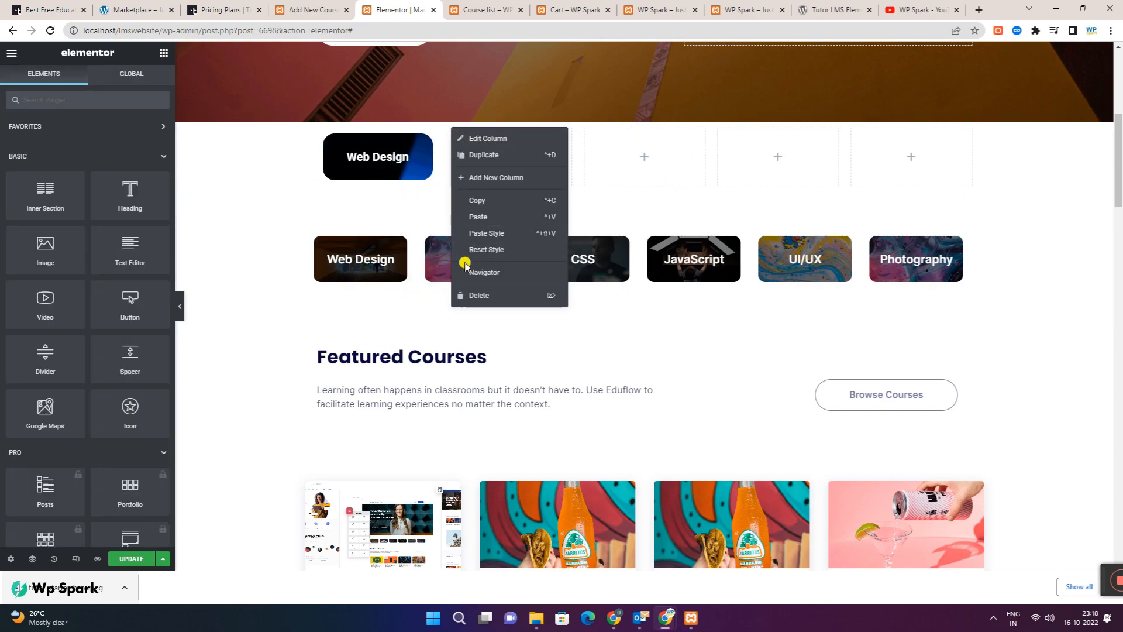
{"action": "left_click", "coordinate": [529, 295]}
{"action": "right_click", "coordinate": [487, 137]}
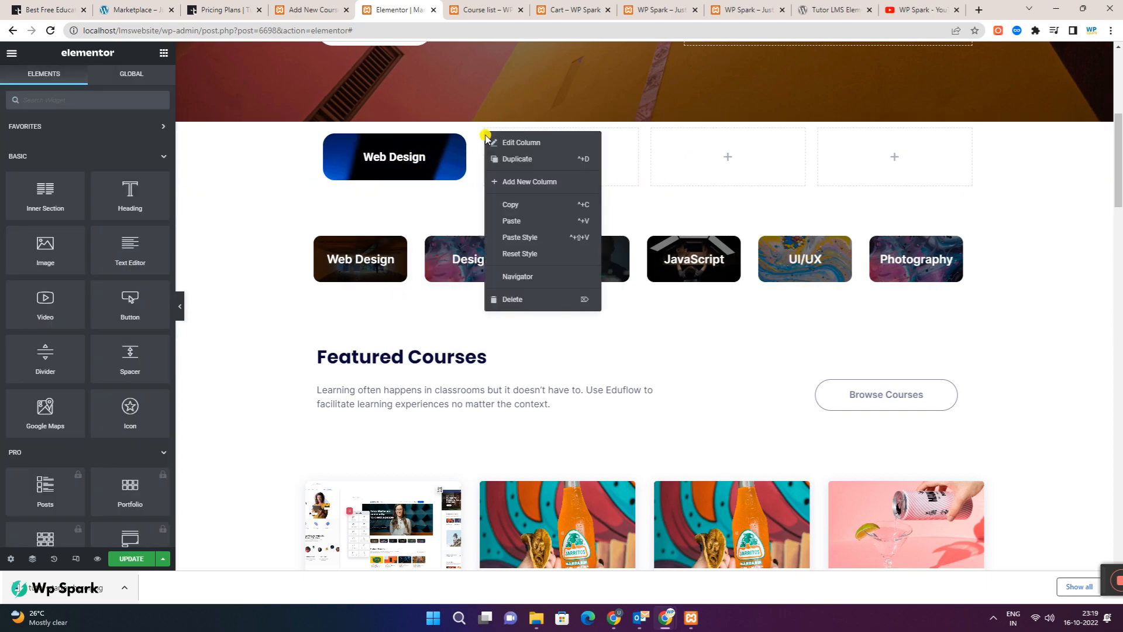
{"action": "left_click", "coordinate": [501, 299]}
{"action": "right_click", "coordinate": [541, 126]}
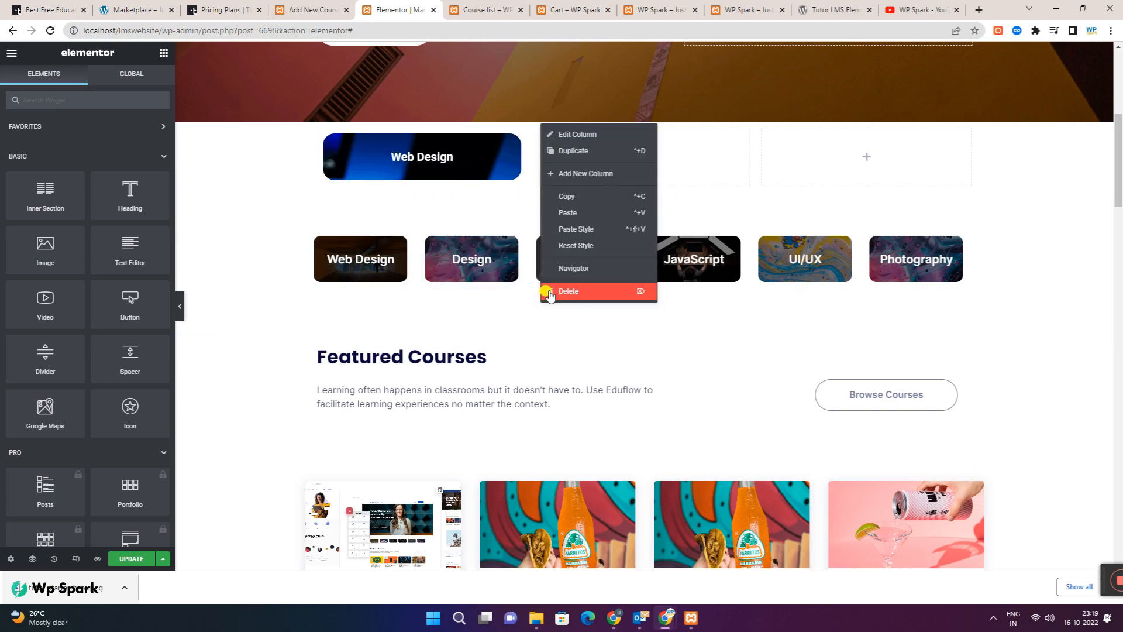
{"action": "left_click", "coordinate": [547, 294]}
{"action": "right_click", "coordinate": [657, 127]}
{"action": "left_click", "coordinate": [670, 299]}
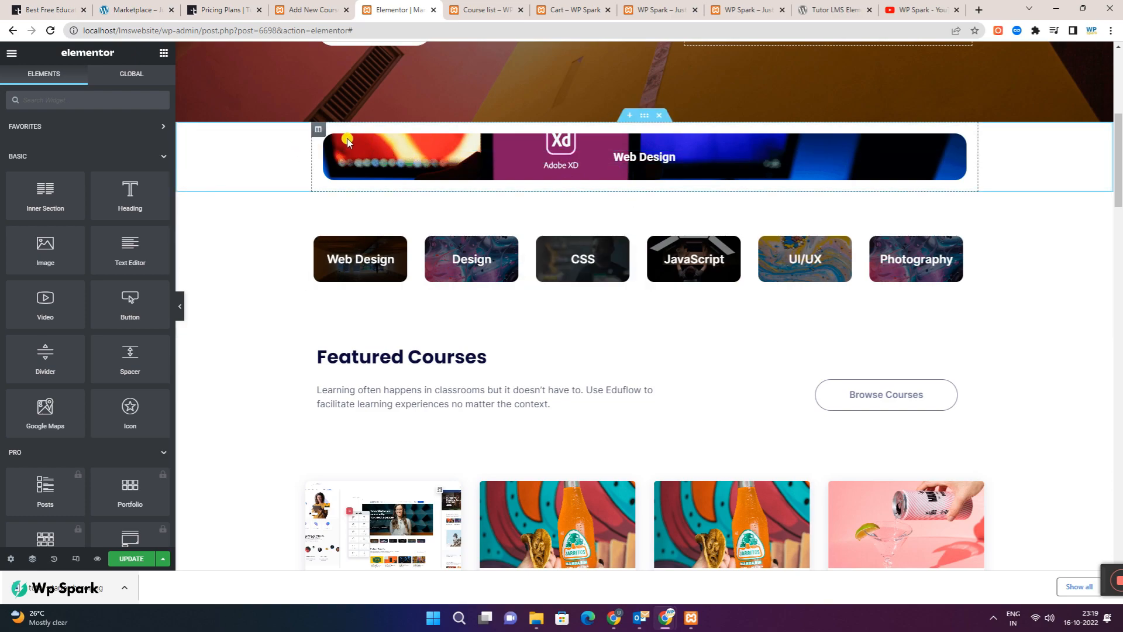
- Duplicate the Web Design column four times to make a row of five tiles
{"action": "right_click", "coordinate": [316, 133]}
{"action": "left_click", "coordinate": [345, 155]}
{"action": "right_click", "coordinate": [317, 128]}
{"action": "left_click", "coordinate": [345, 155]}
{"action": "right_click", "coordinate": [316, 130]}
{"action": "left_click", "coordinate": [342, 155]}
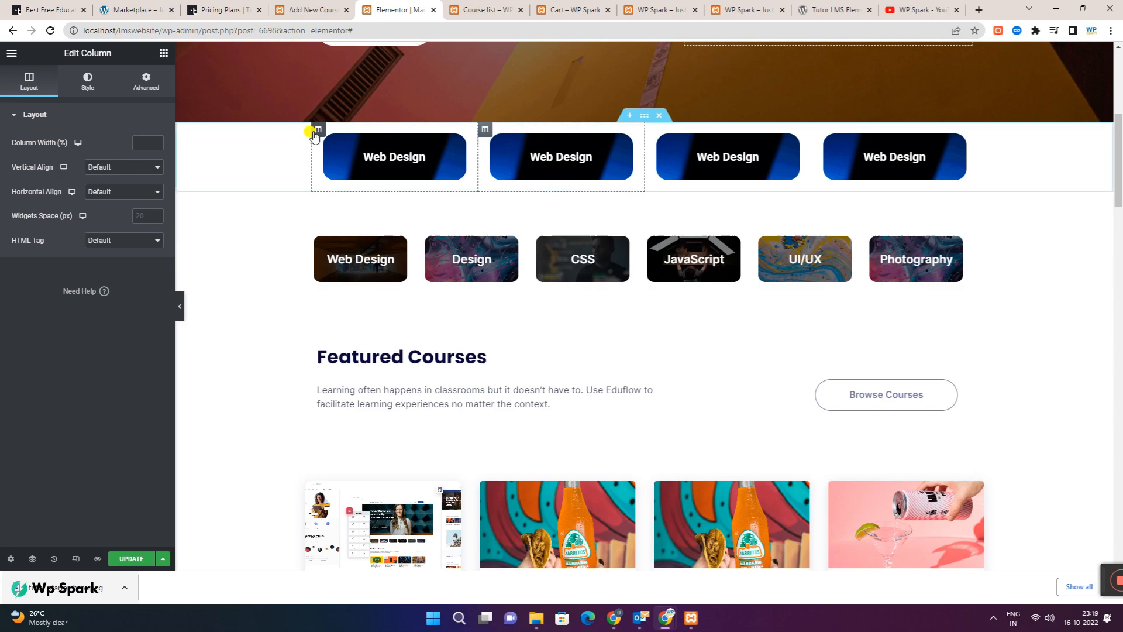
{"action": "right_click", "coordinate": [316, 130]}
{"action": "left_click", "coordinate": [333, 153]}
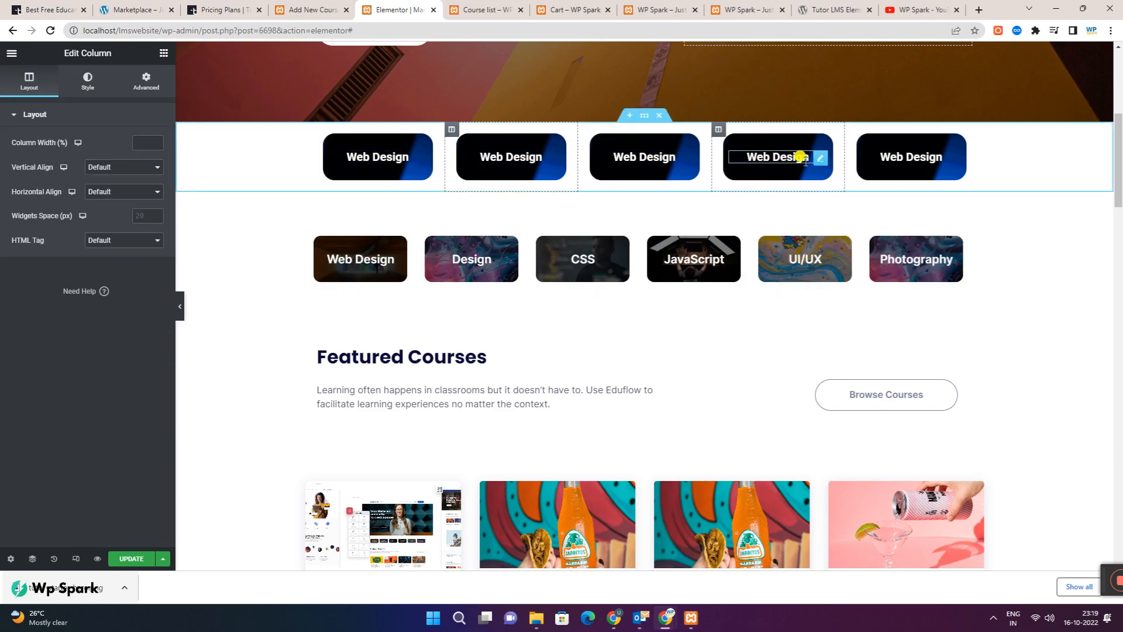
- Switch the editor to the mobile preview and check how the new tile row is laid out
{"action": "left_click", "coordinate": [76, 558]}
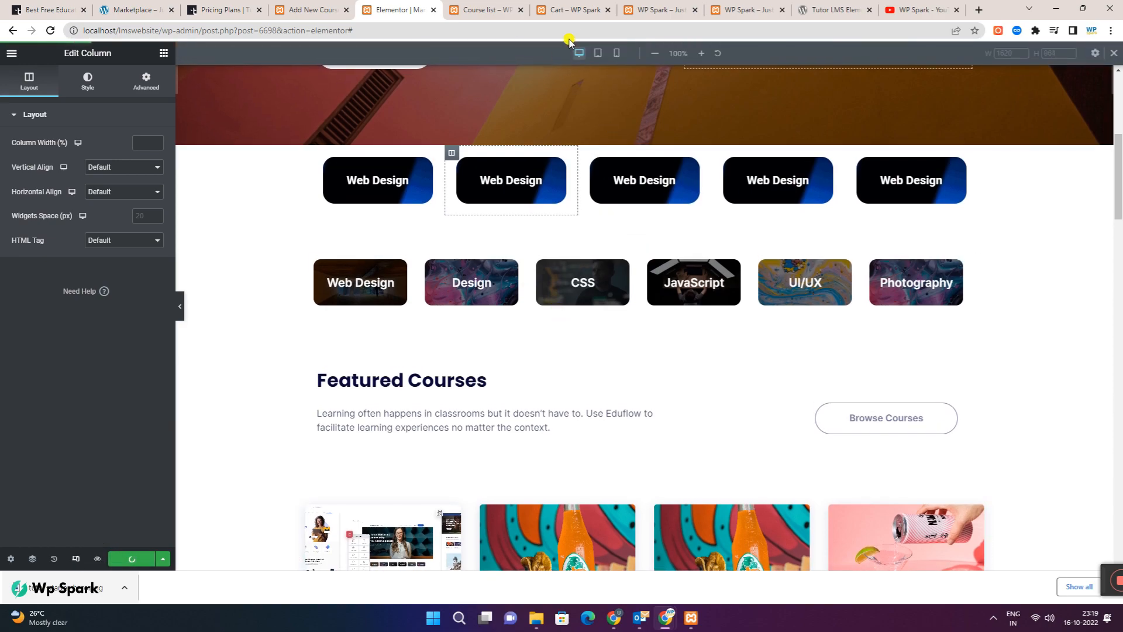
{"action": "left_click", "coordinate": [617, 54]}
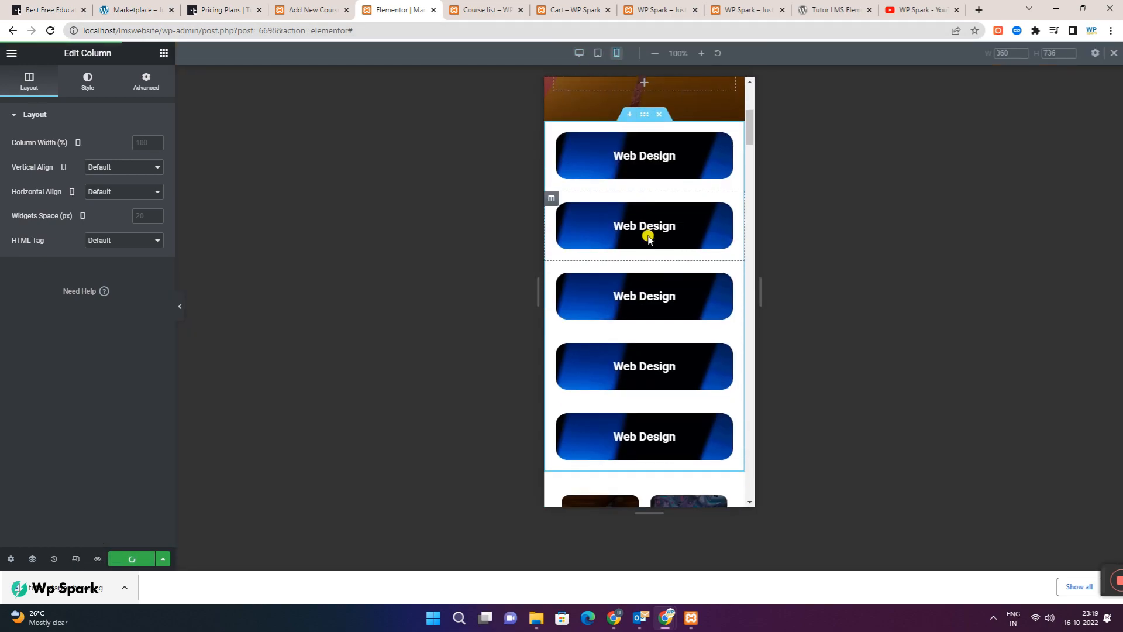
{"action": "scroll", "coordinate": [648, 239], "scroll_direction": "up", "scroll_amount": 5}
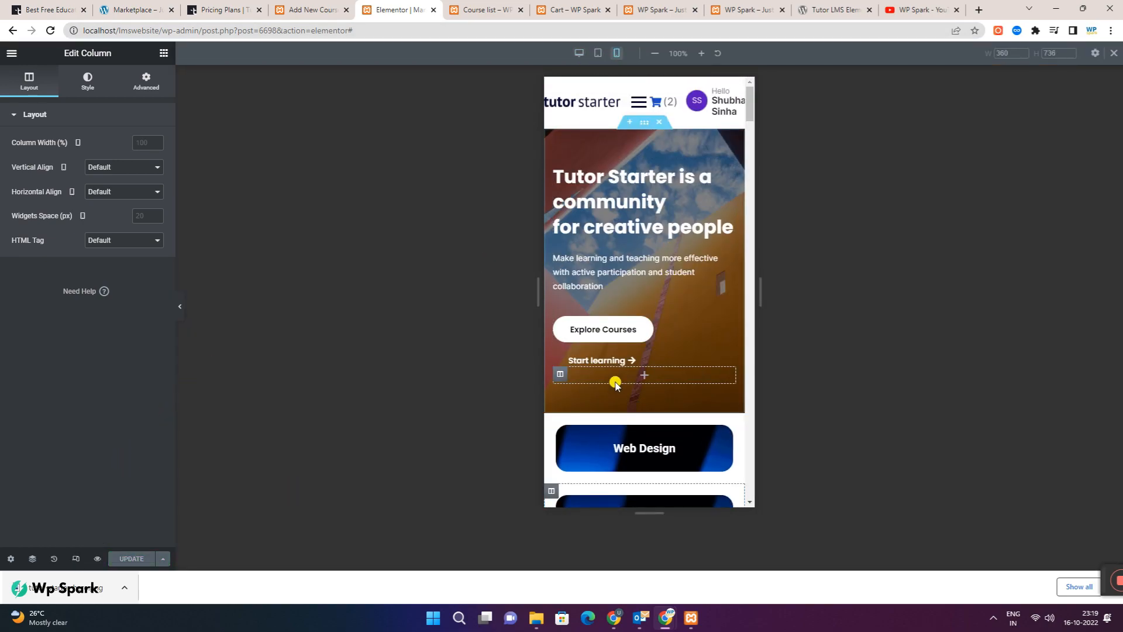
{"action": "scroll", "coordinate": [585, 409], "scroll_direction": "down", "scroll_amount": 12}
{"action": "scroll", "coordinate": [582, 431], "scroll_direction": "up", "scroll_amount": 10}
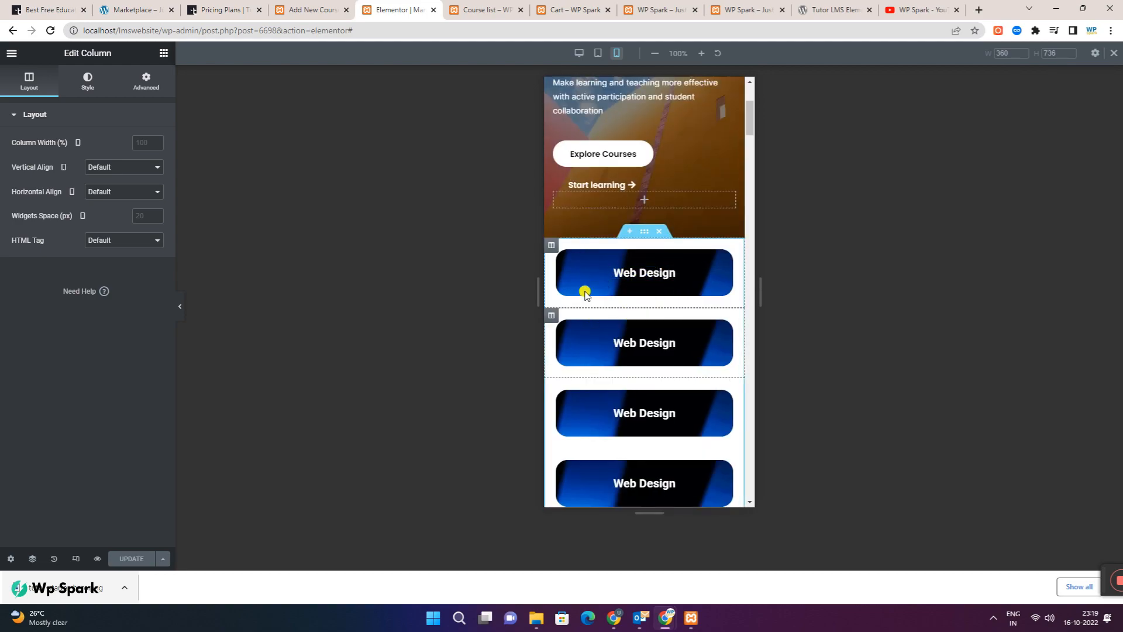
- Set the mobile column width of the first and second Web Design tiles to 50%
{"action": "left_click", "coordinate": [552, 247]}
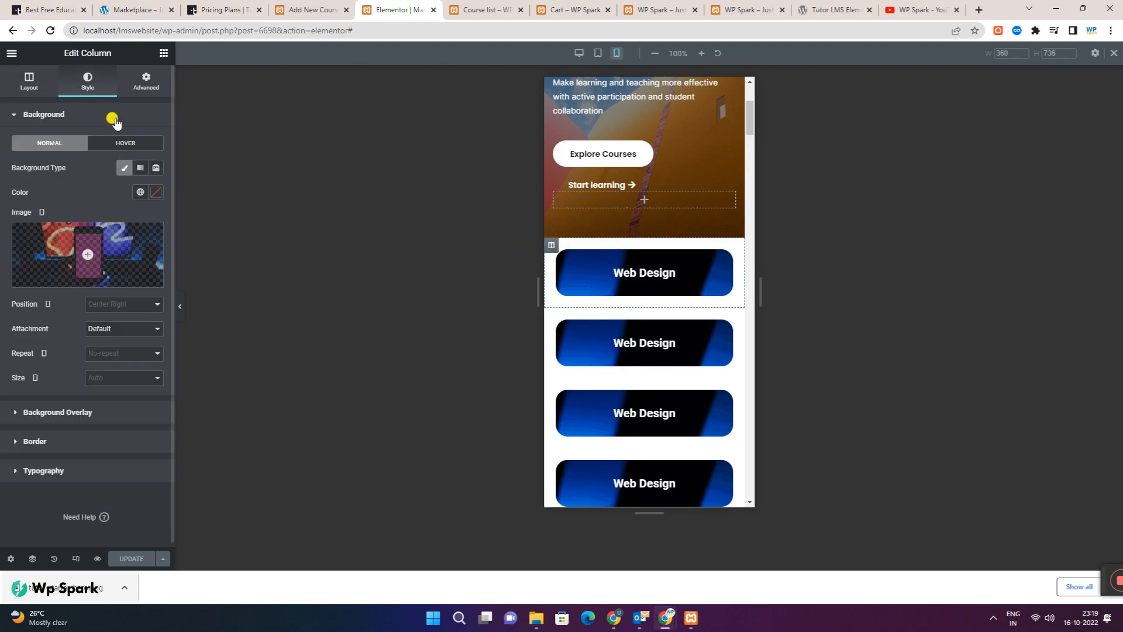
{"action": "left_click", "coordinate": [29, 86]}
{"action": "left_click", "coordinate": [135, 138]}
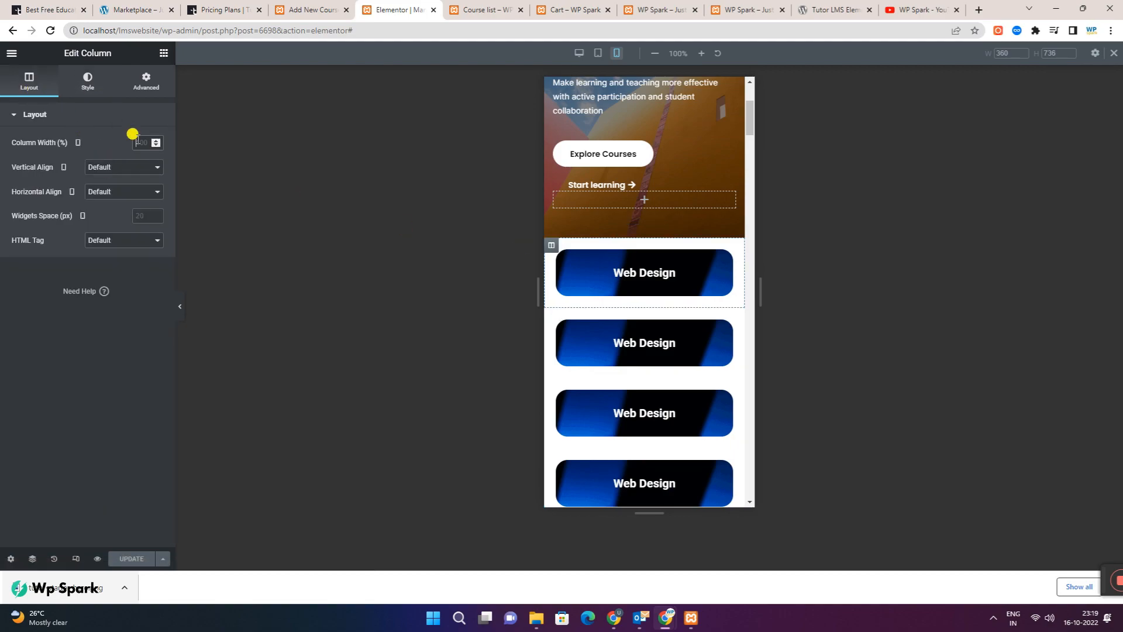
{"action": "type", "text": "50"}
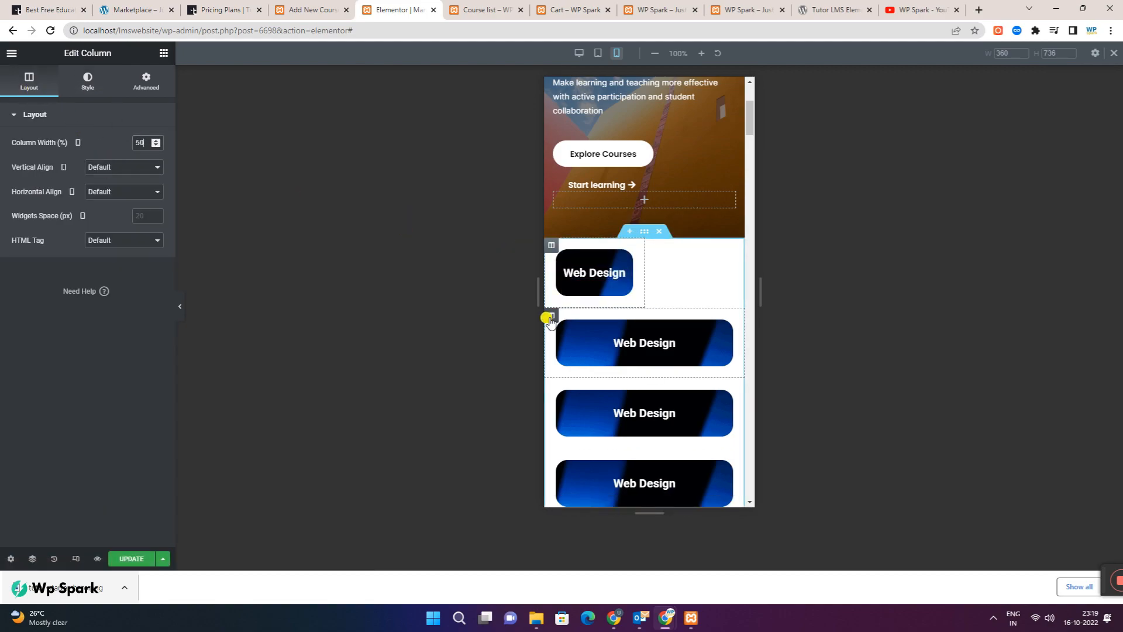
{"action": "left_click", "coordinate": [552, 315]}
{"action": "left_click", "coordinate": [140, 143]}
{"action": "type", "text": "50"}
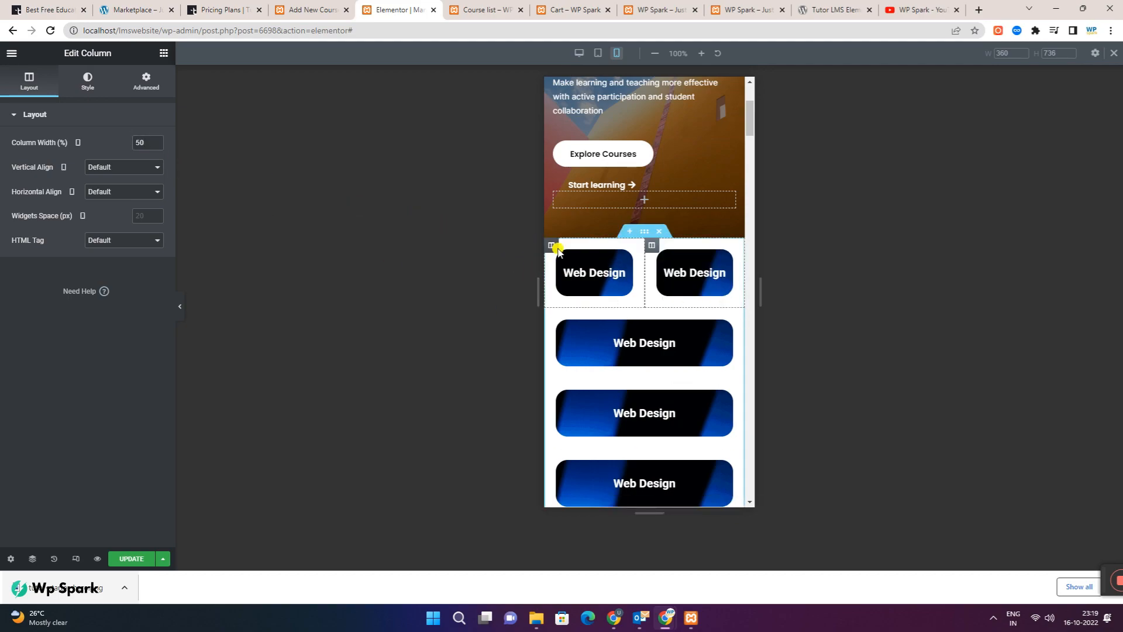
- Copy the 50% width Web Design tile's style and paste it onto the third, fourth and fifth tiles
{"action": "right_click", "coordinate": [555, 243]}
{"action": "left_click", "coordinate": [580, 314]}
{"action": "scroll", "coordinate": [581, 315], "scroll_direction": "down", "scroll_amount": 1}
{"action": "scroll", "coordinate": [580, 315], "scroll_direction": "down", "scroll_amount": 1}
{"action": "right_click", "coordinate": [548, 192]}
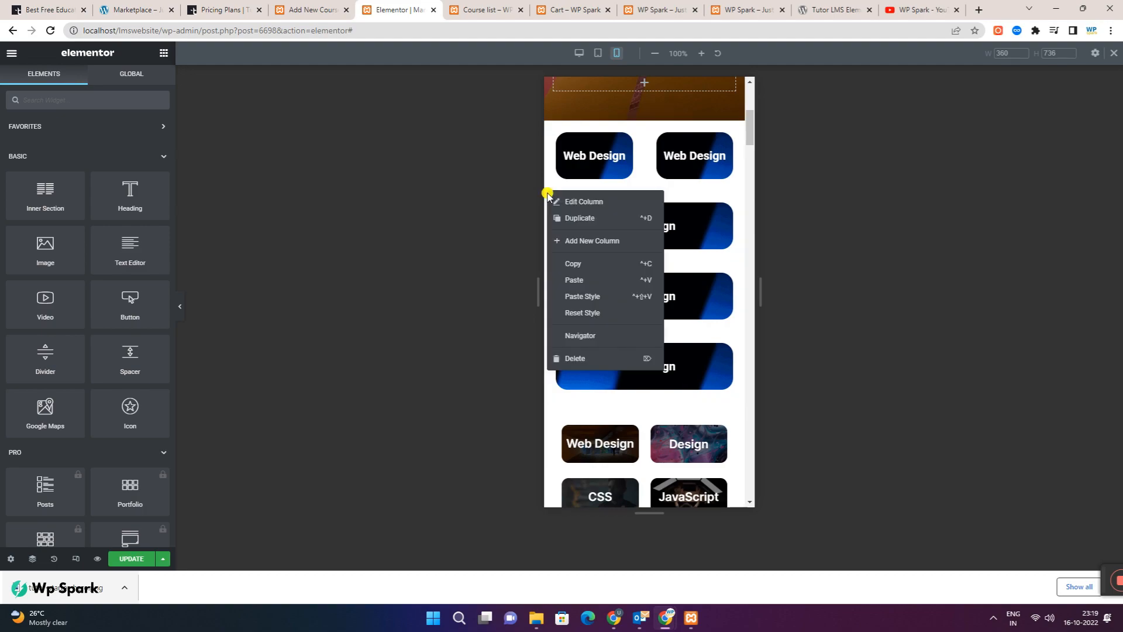
{"action": "left_click", "coordinate": [528, 193]}
{"action": "right_click", "coordinate": [553, 201]}
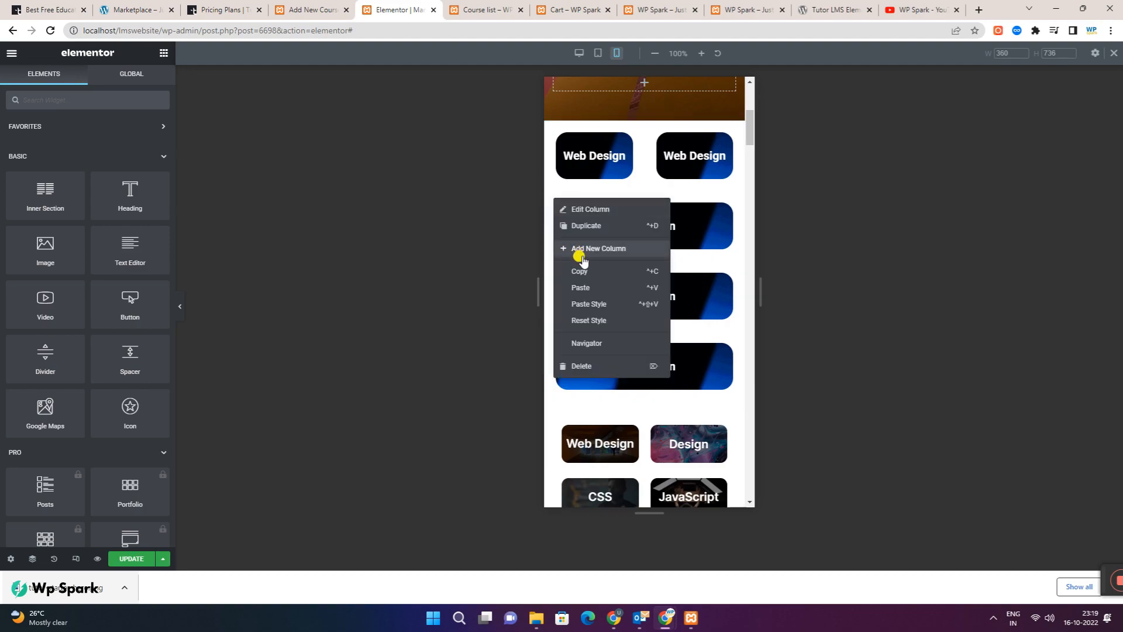
{"action": "left_click", "coordinate": [585, 301]}
{"action": "right_click", "coordinate": [550, 272]}
{"action": "left_click", "coordinate": [583, 373]}
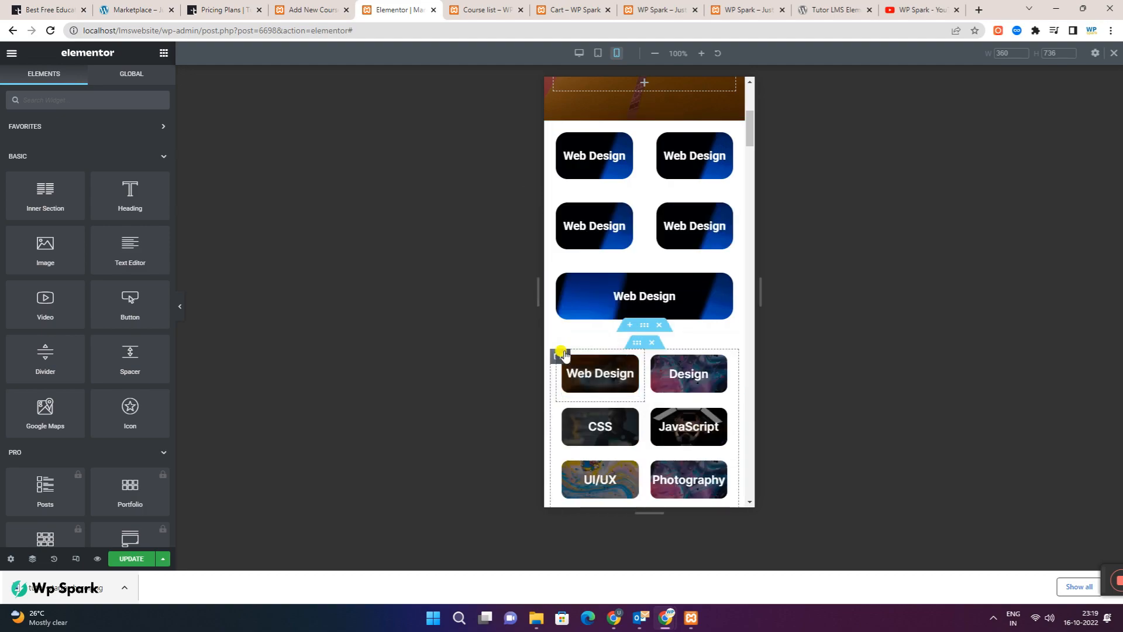
{"action": "right_click", "coordinate": [550, 270]}
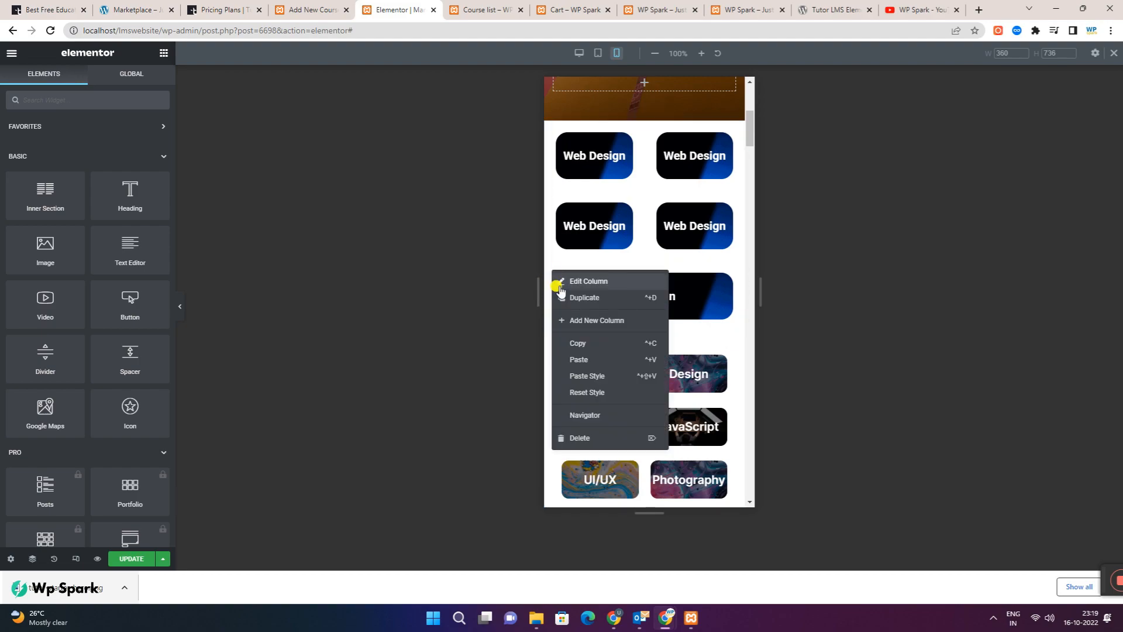
{"action": "left_click", "coordinate": [584, 372]}
- Check the two-column mobile tile layout, save the page and switch the editor back to the desktop preview
{"action": "scroll", "coordinate": [657, 336], "scroll_direction": "down", "scroll_amount": 3}
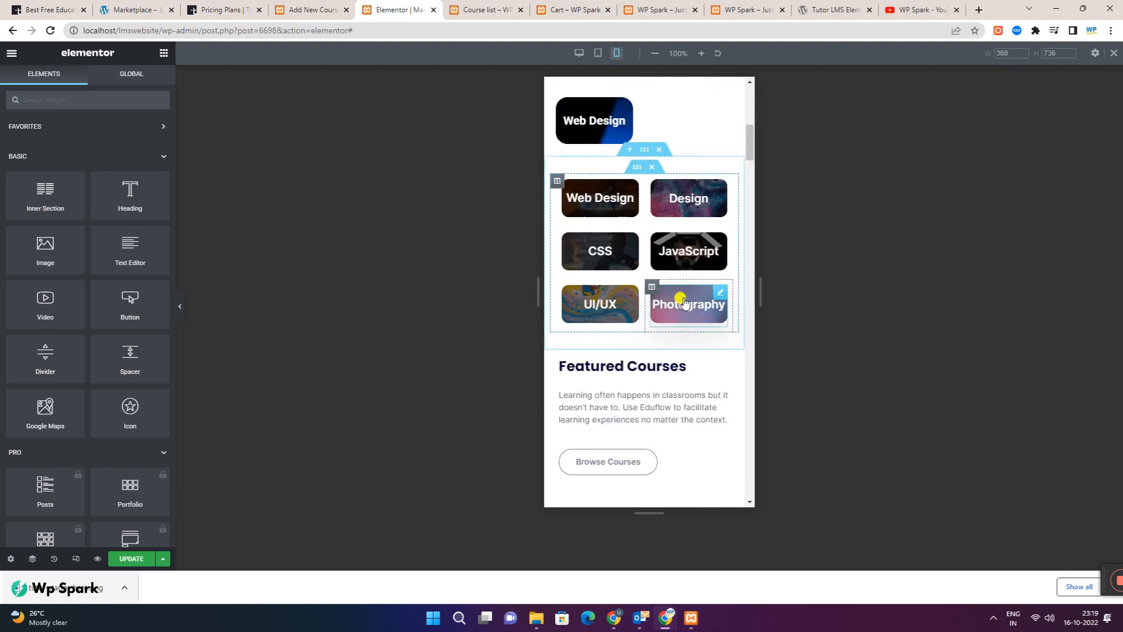
{"action": "scroll", "coordinate": [655, 281], "scroll_direction": "up", "scroll_amount": 3}
{"action": "left_click", "coordinate": [132, 559]}
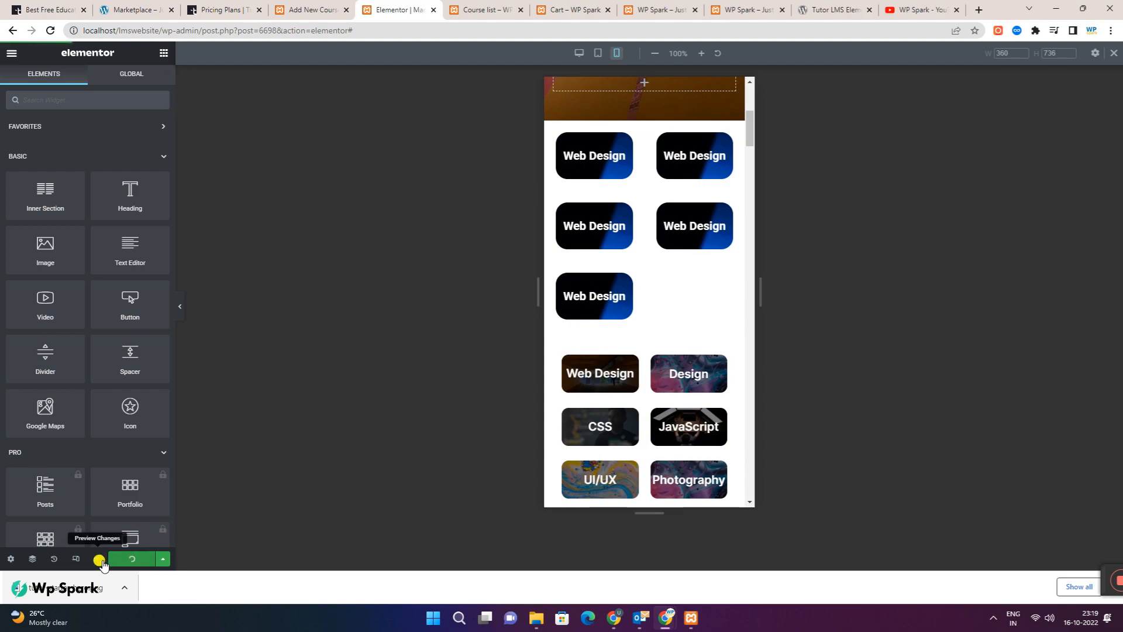
{"action": "left_click", "coordinate": [76, 560]}
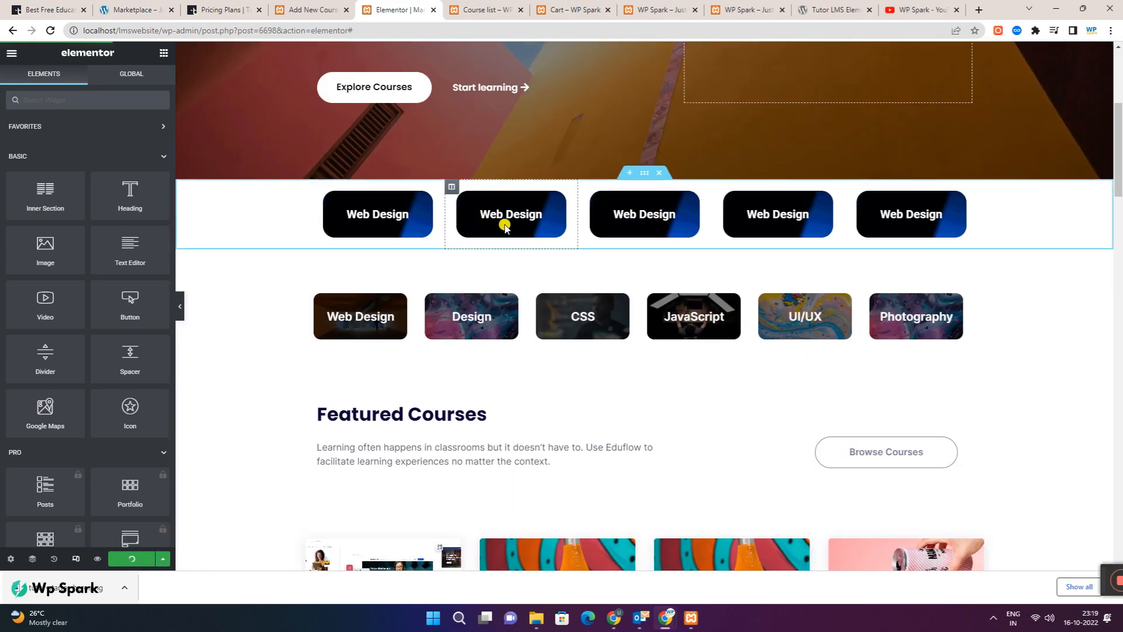
- Delete the row of five Web Design tiles above the original category tiles and update the page
{"action": "left_click", "coordinate": [504, 215]}
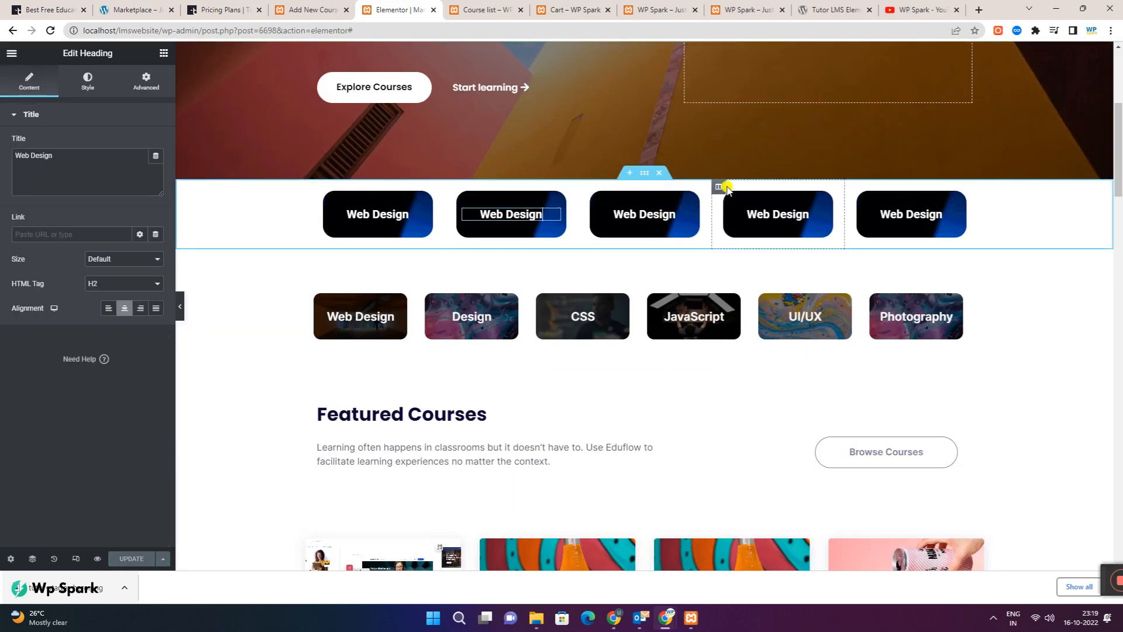
{"action": "left_click", "coordinate": [658, 173]}
{"action": "left_click", "coordinate": [131, 560]}
- Open the course list under Featured Courses for editing and review its layout settings against the course cards
{"action": "scroll", "coordinate": [536, 412], "scroll_direction": "down", "scroll_amount": 4}
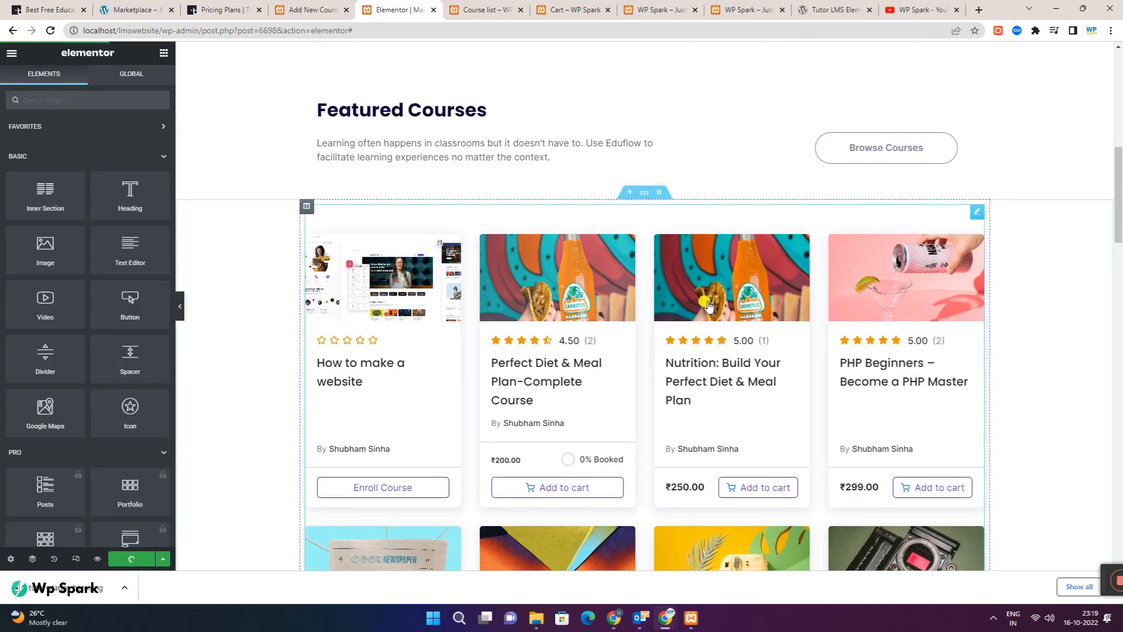
{"action": "scroll", "coordinate": [643, 319], "scroll_direction": "down", "scroll_amount": 4}
{"action": "scroll", "coordinate": [635, 321], "scroll_direction": "up", "scroll_amount": 4}
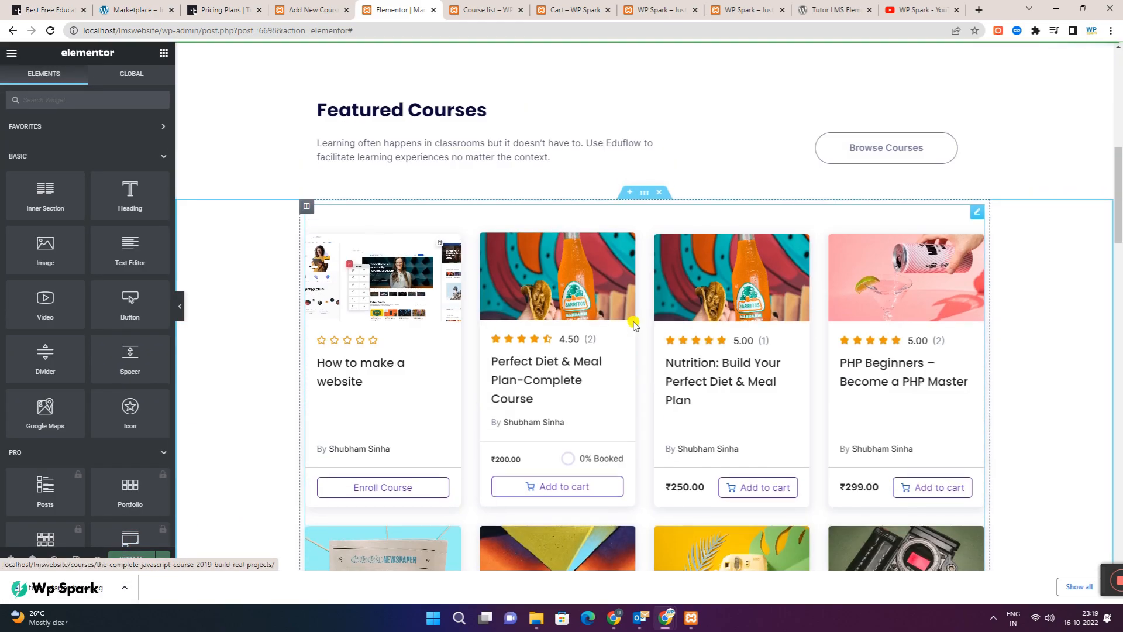
{"action": "left_click", "coordinate": [971, 219]}
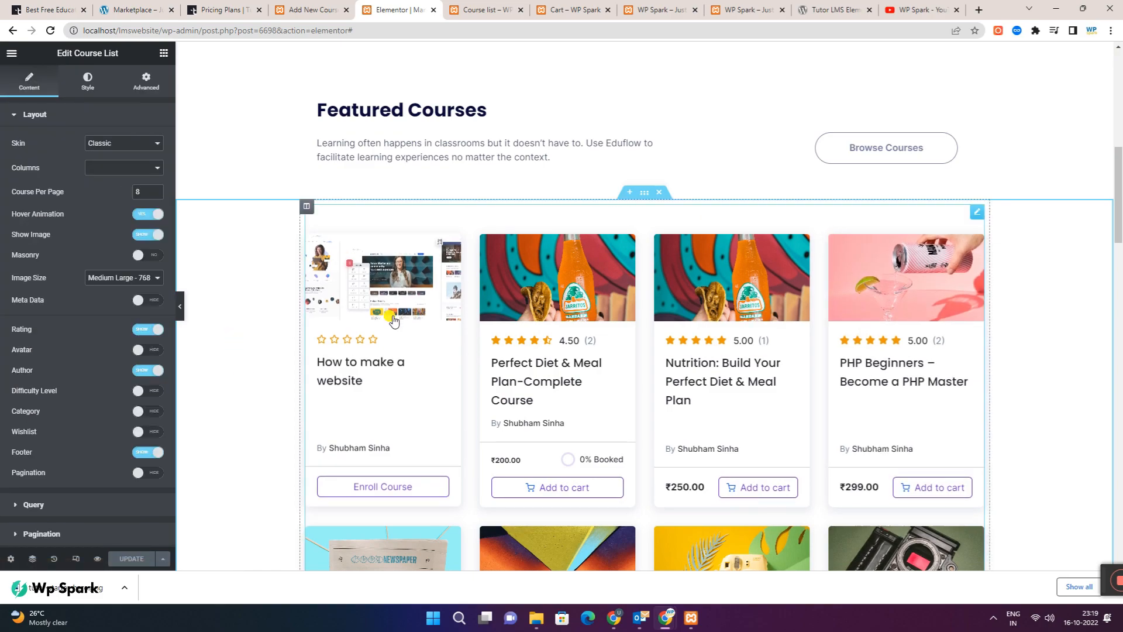
{"action": "scroll", "coordinate": [294, 236], "scroll_direction": "down", "scroll_amount": 4}
{"action": "scroll", "coordinate": [349, 275], "scroll_direction": "up", "scroll_amount": 5}
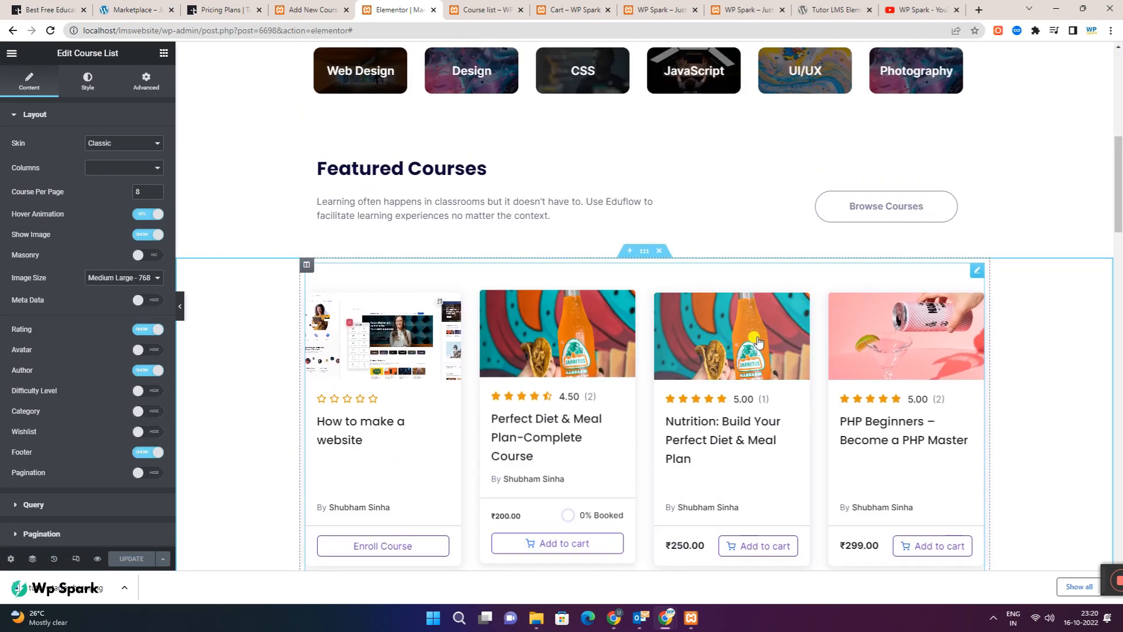
- Try black #000000 and red #FF0000 as the course card background color, and reset it to the default
{"action": "left_click", "coordinate": [93, 85]}
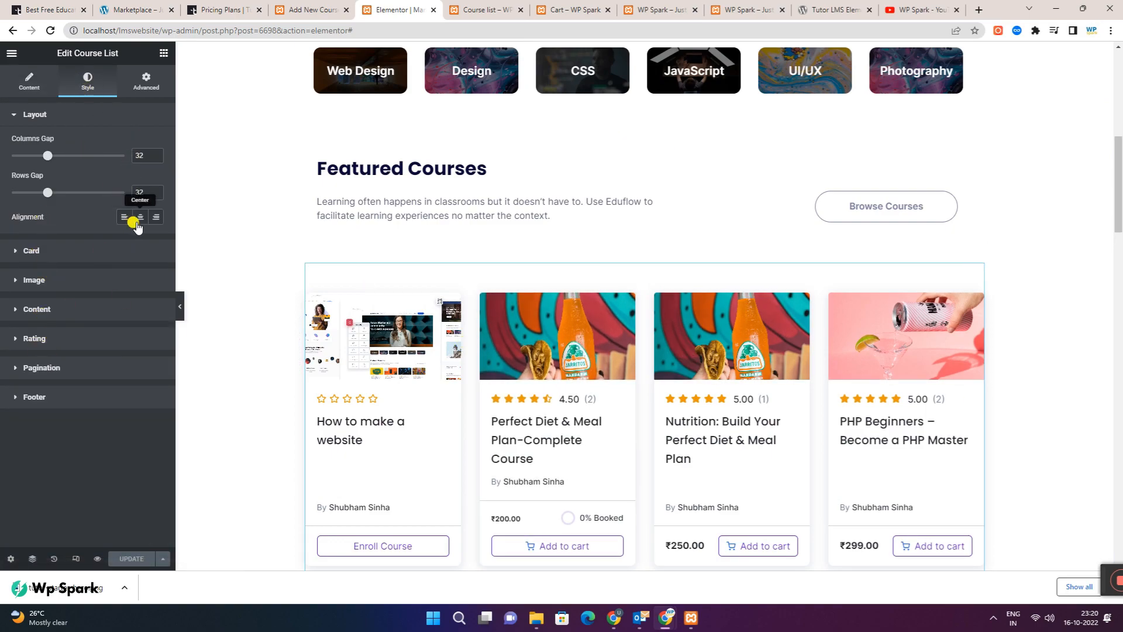
{"action": "left_click", "coordinate": [98, 253]}
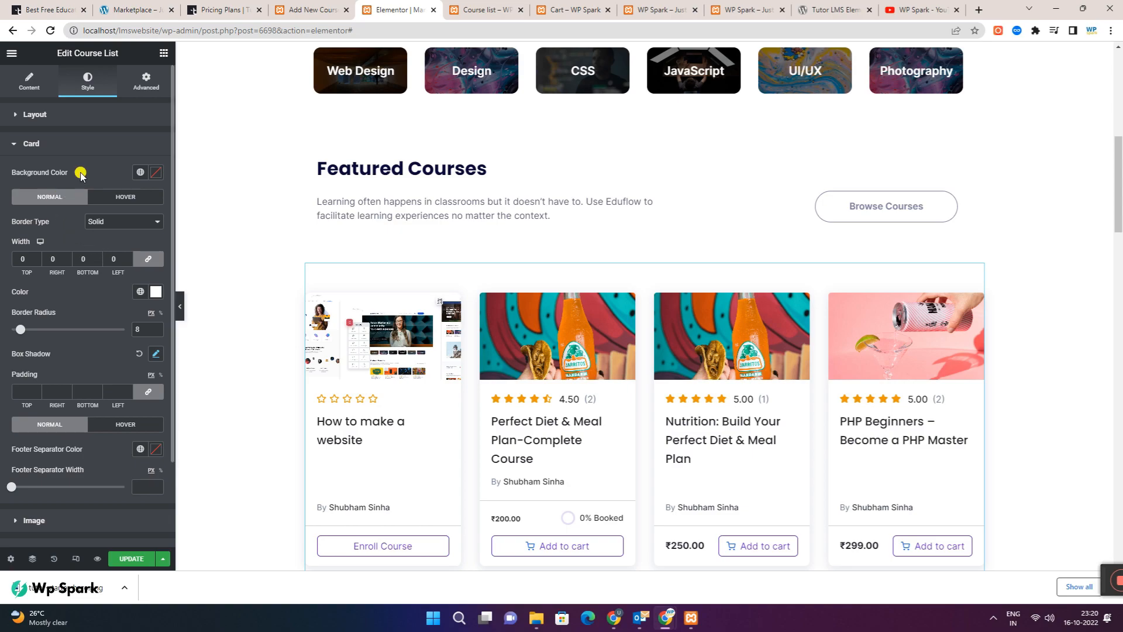
{"action": "left_click", "coordinate": [156, 175]}
{"action": "left_click_drag", "start_coordinate": [106, 238], "coordinate": [28, 367]}
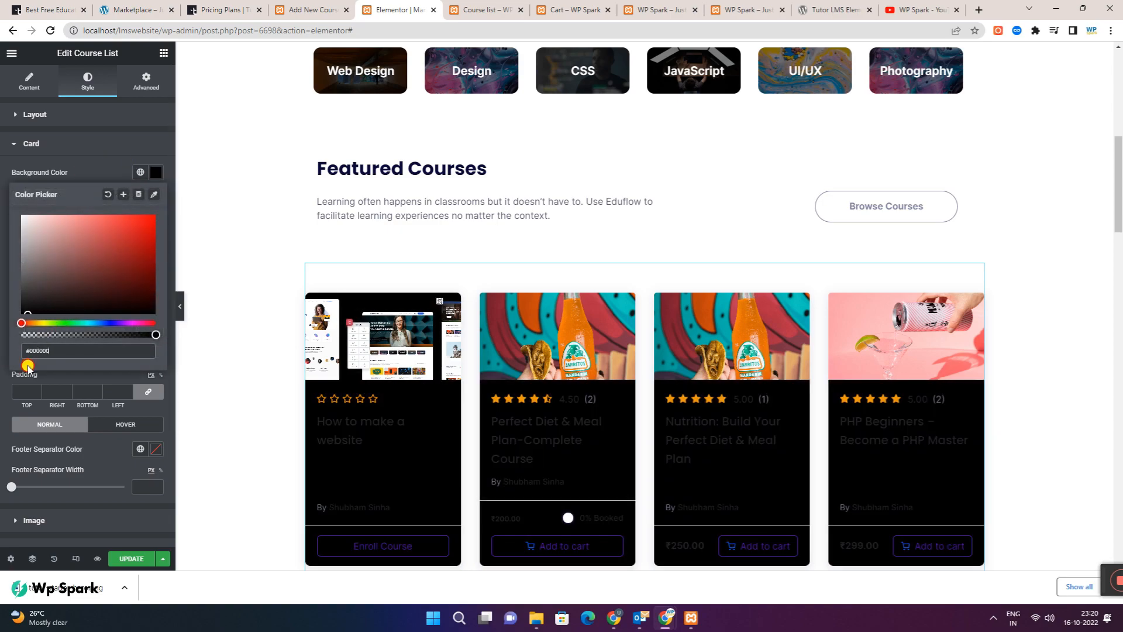
{"action": "left_click_drag", "start_coordinate": [105, 239], "coordinate": [164, 216]}
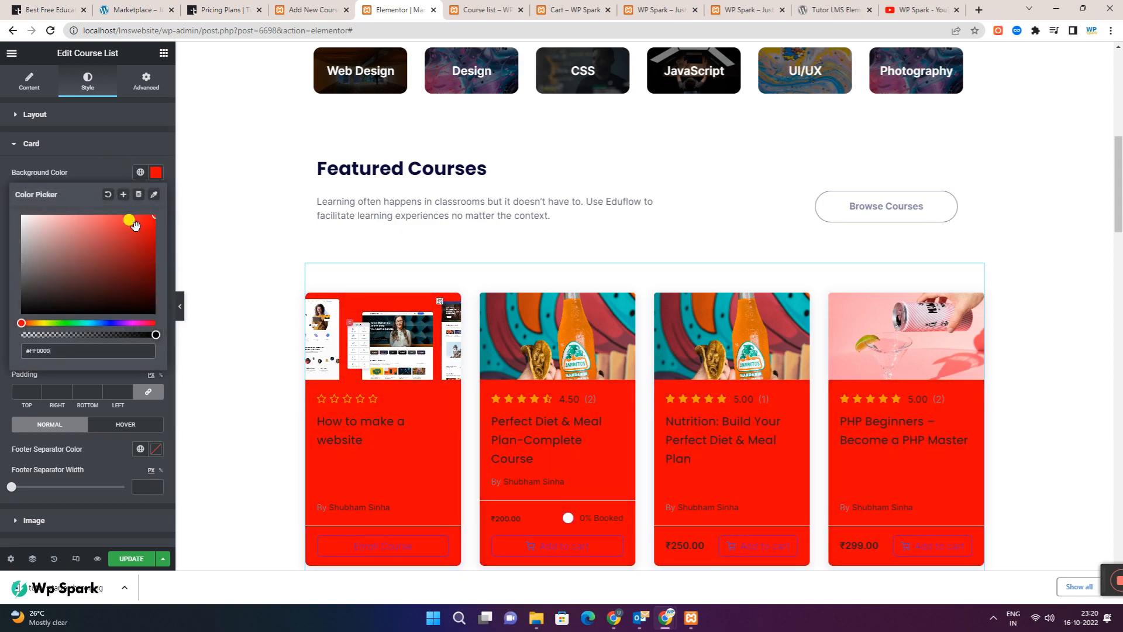
{"action": "left_click", "coordinate": [107, 194]}
{"action": "left_click", "coordinate": [216, 213]}
- Set the counters' ending numbers to 2000 for Learners, 1000 for Certifications and 50 for Instructors, adding a + suffix to Instructors
{"action": "scroll", "coordinate": [645, 429], "scroll_direction": "down", "scroll_amount": 8}
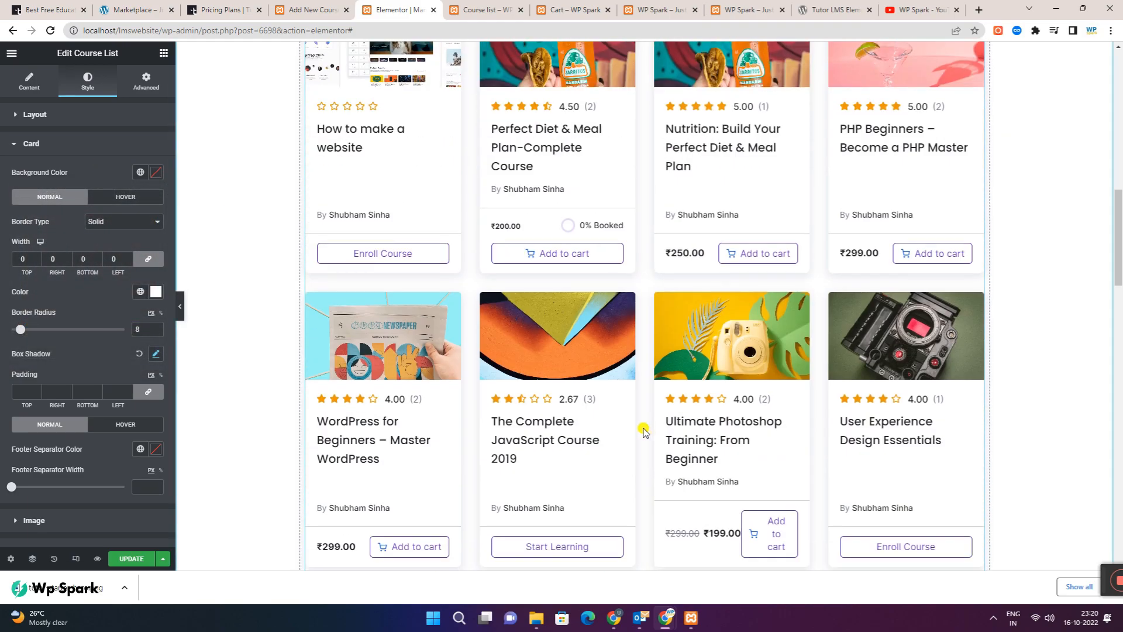
{"action": "scroll", "coordinate": [664, 396], "scroll_direction": "down", "scroll_amount": 3}
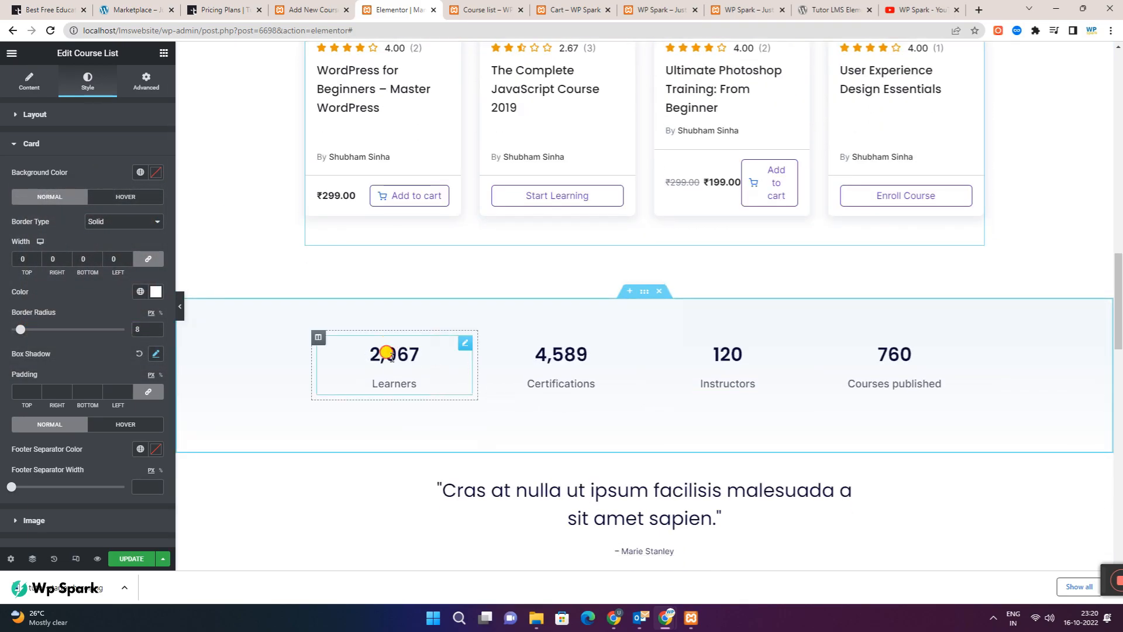
{"action": "left_click", "coordinate": [388, 353]}
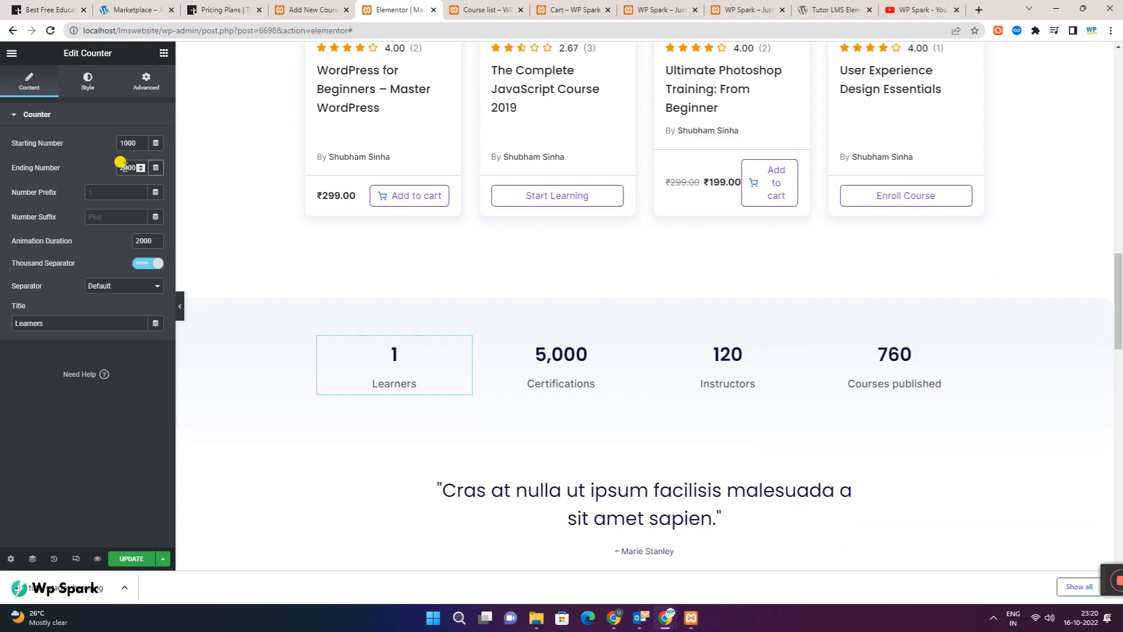
{"action": "left_click", "coordinate": [557, 358]}
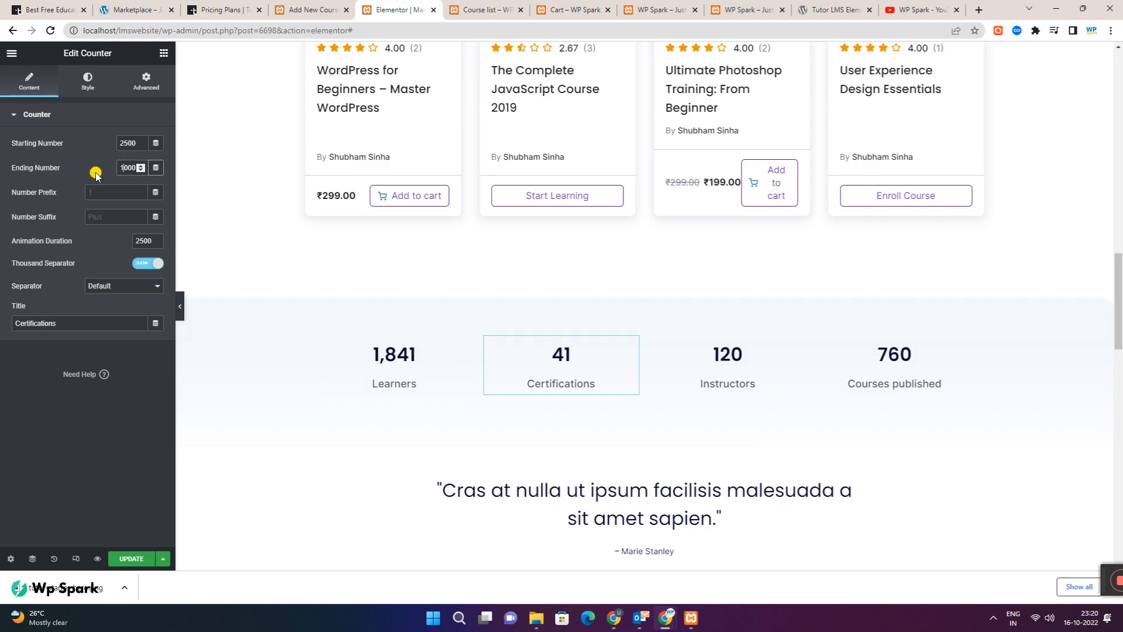
{"action": "left_click", "coordinate": [745, 371]}
{"action": "left_click_drag", "start_coordinate": [131, 169], "coordinate": [104, 172]}
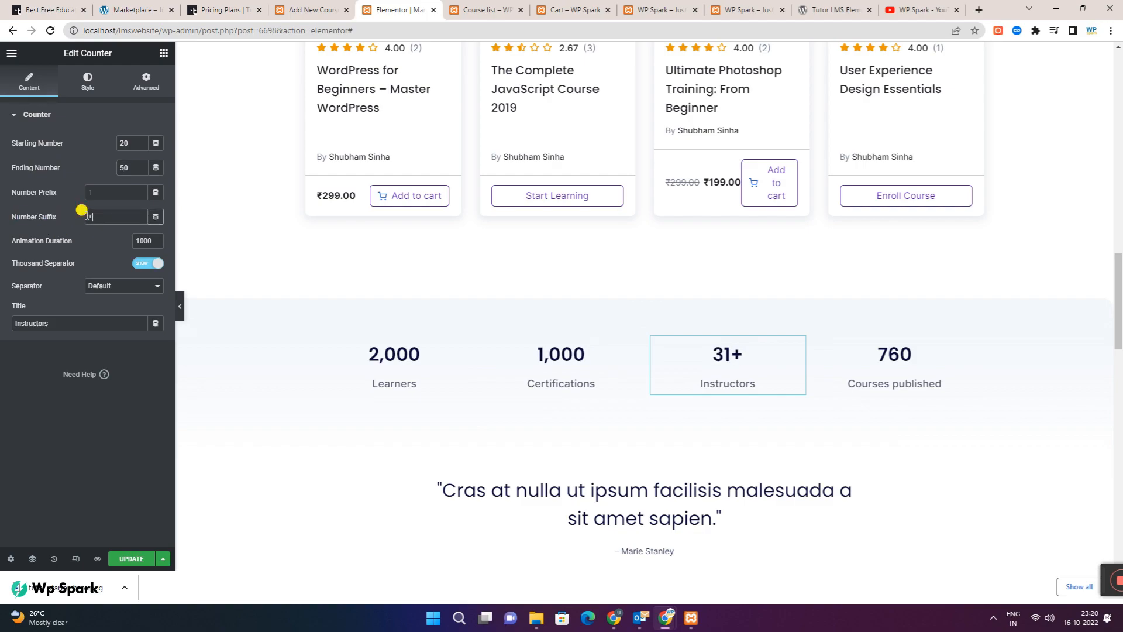
- Add a + suffix to the Certifications, Learners and Courses published counters
{"action": "left_click", "coordinate": [594, 358]}
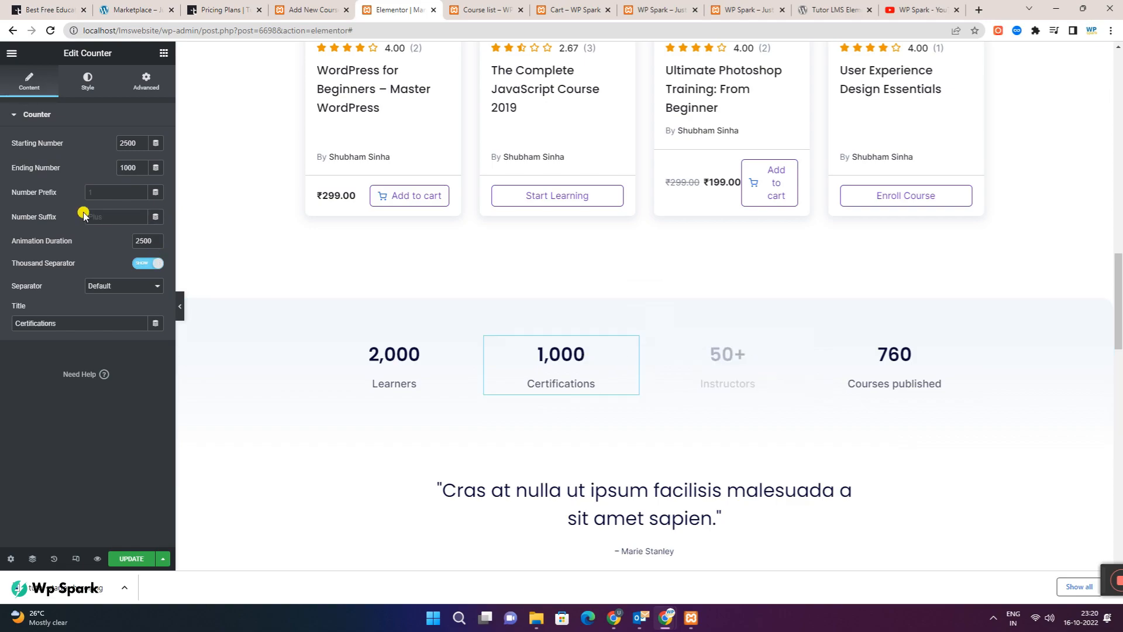
{"action": "left_click", "coordinate": [385, 377]}
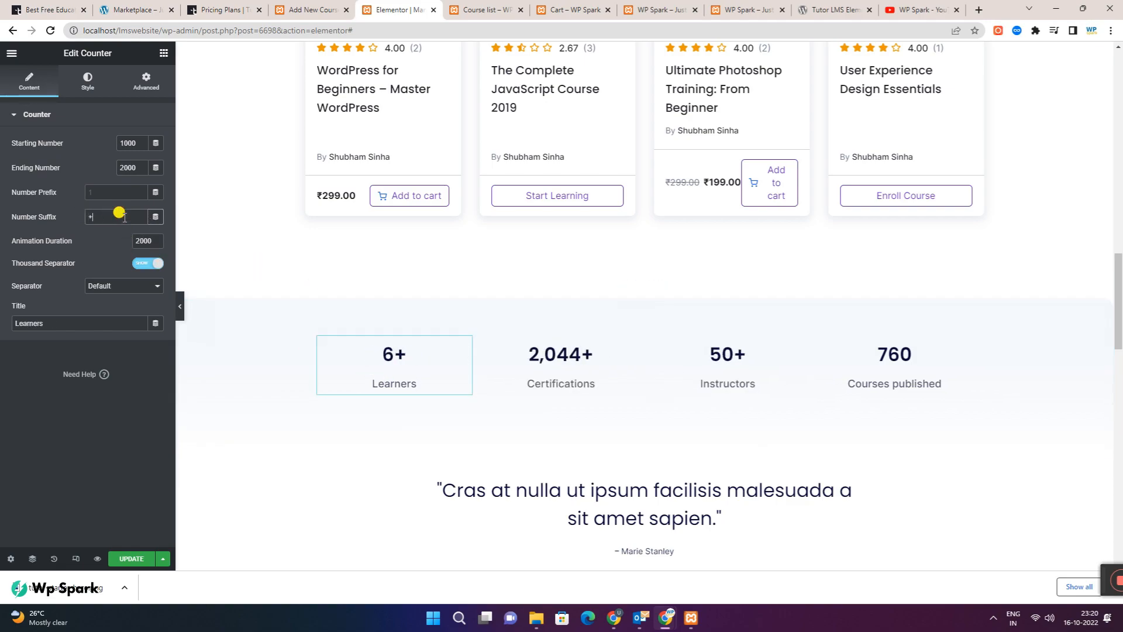
{"action": "left_click", "coordinate": [895, 357]}
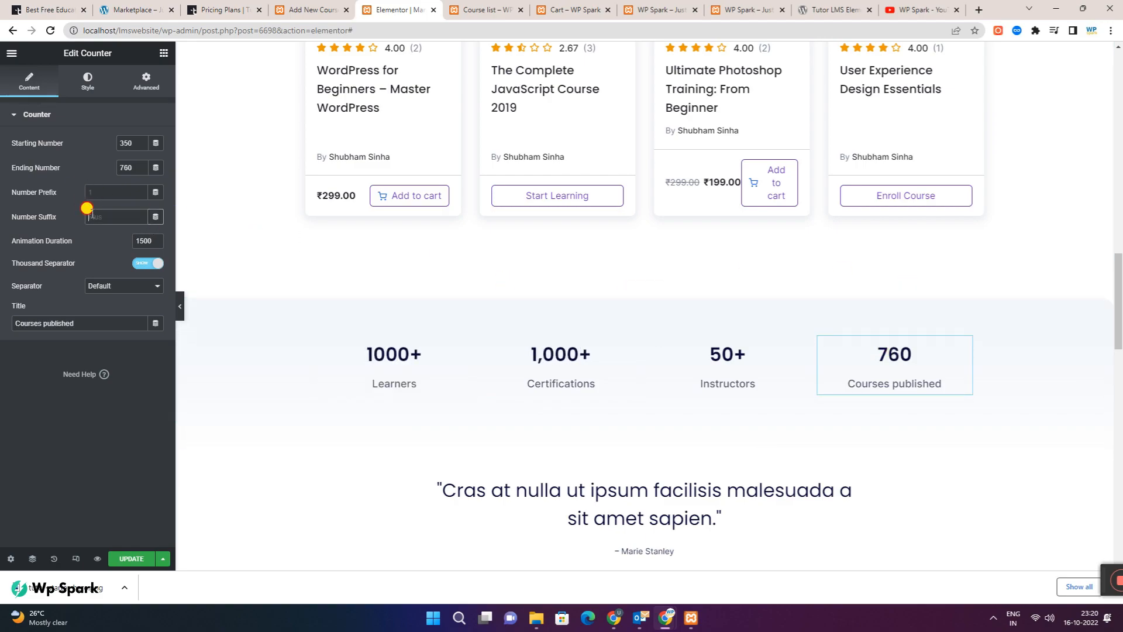
- Open the quote heading and the first Latest News card's heading to examine their editable title text
{"action": "scroll", "coordinate": [594, 311], "scroll_direction": "down", "scroll_amount": 5}
{"action": "left_click", "coordinate": [496, 194]}
{"action": "left_click_drag", "start_coordinate": [68, 164], "coordinate": [14, 157]}
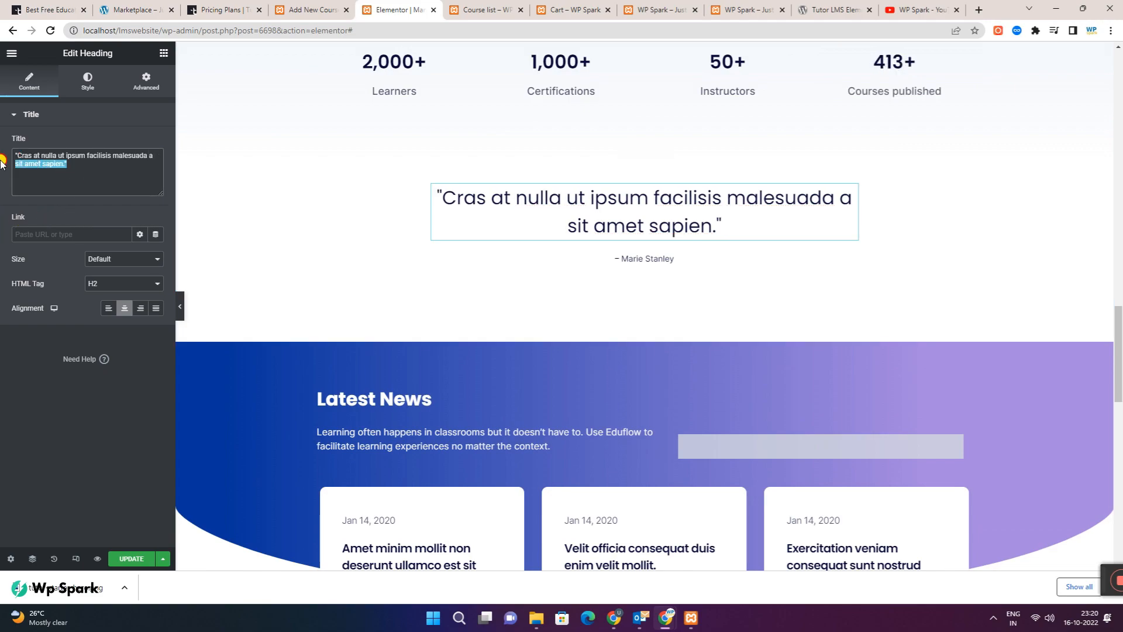
{"action": "scroll", "coordinate": [597, 266], "scroll_direction": "down", "scroll_amount": 3}
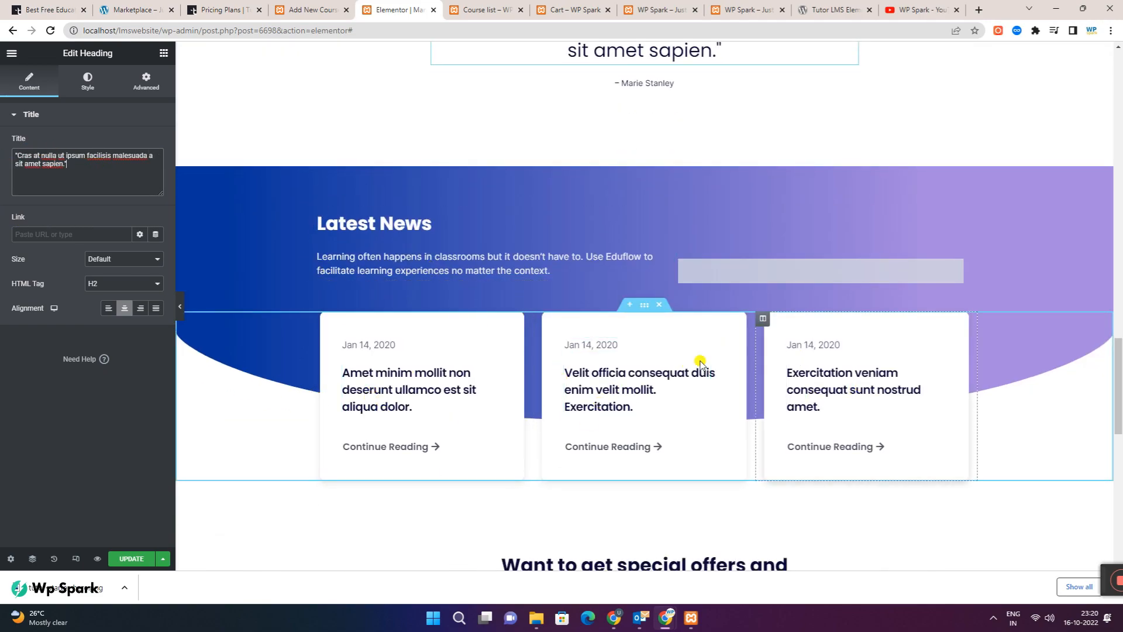
{"action": "left_click", "coordinate": [496, 375]}
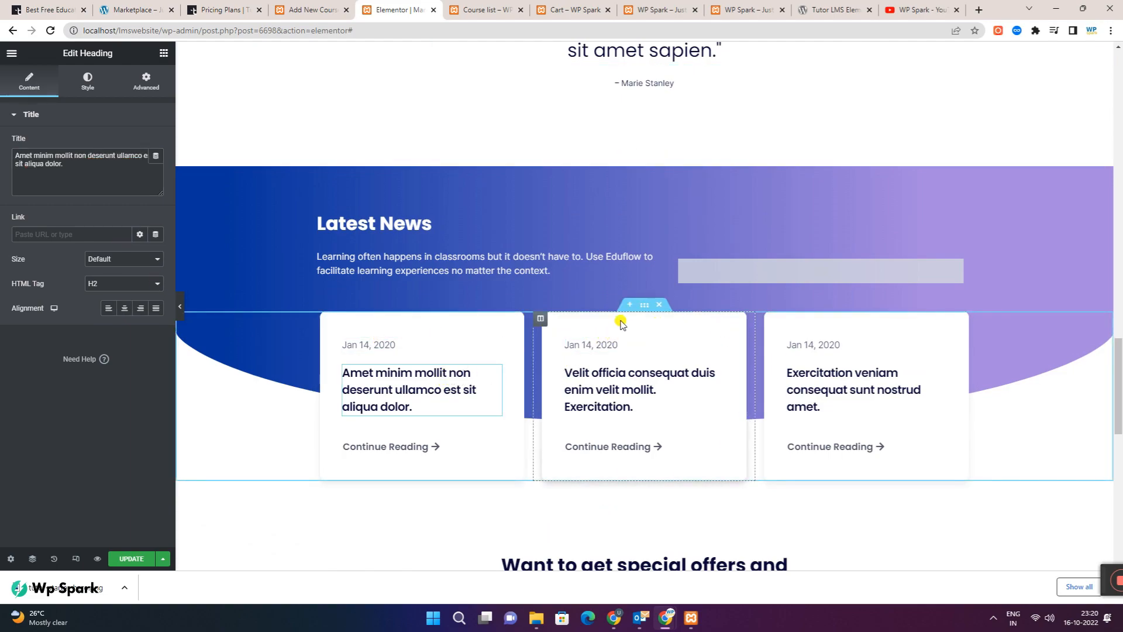
{"action": "scroll", "coordinate": [647, 371], "scroll_direction": "down", "scroll_amount": 1}
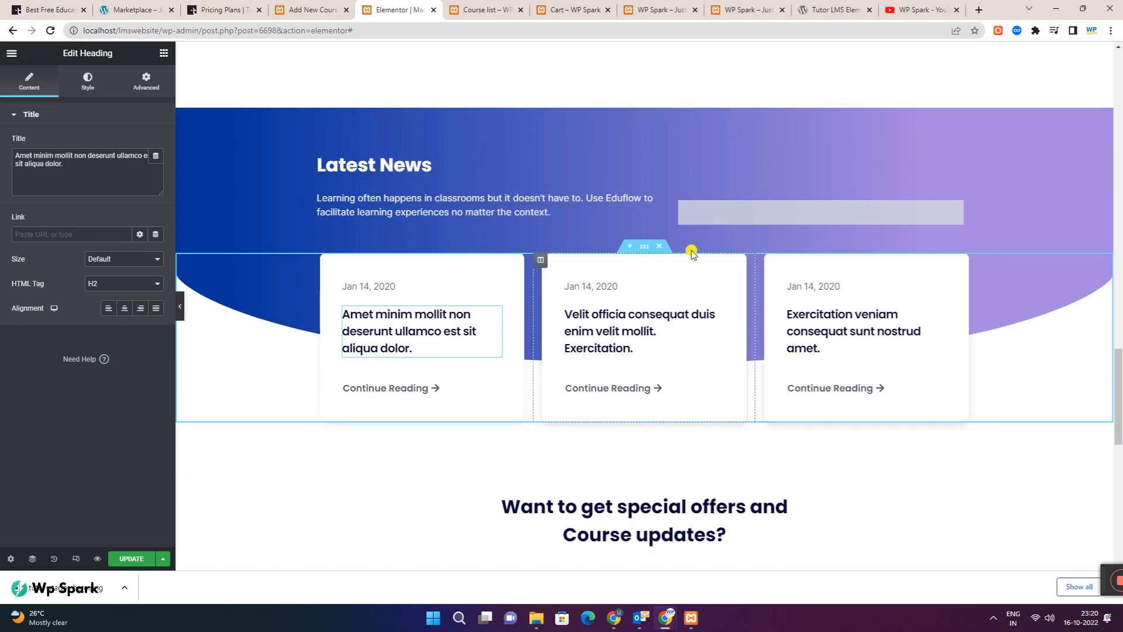
- Inspect the HTML block beside the Latest News heading and search the widget library for "post"
{"action": "left_click", "coordinate": [737, 218]}
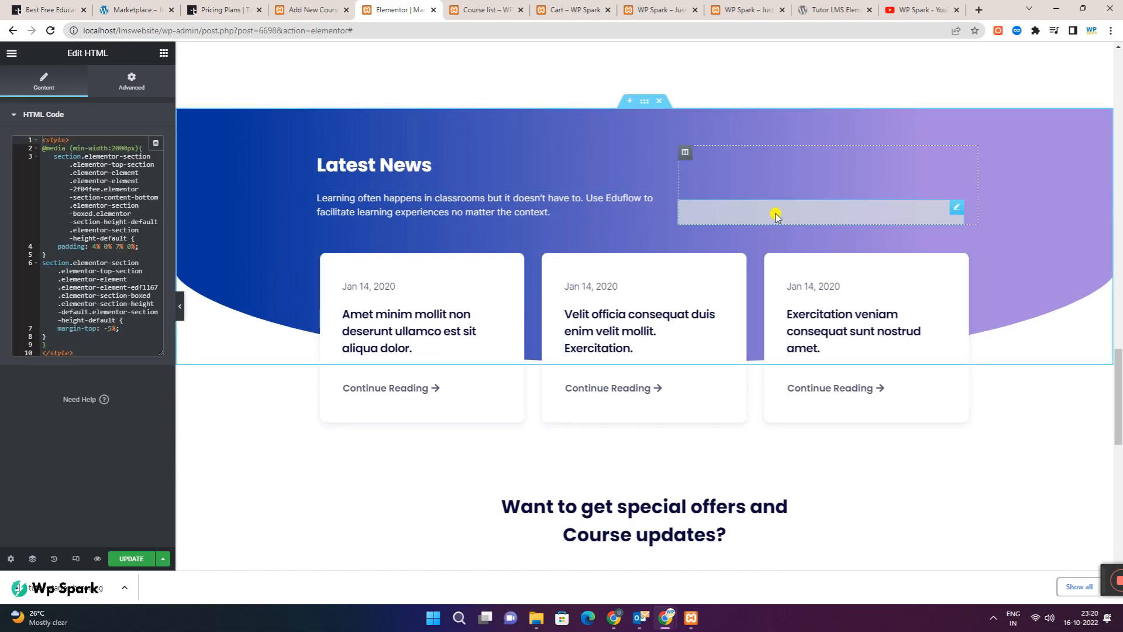
{"action": "left_click", "coordinate": [153, 59]}
{"action": "type", "text": "post"}
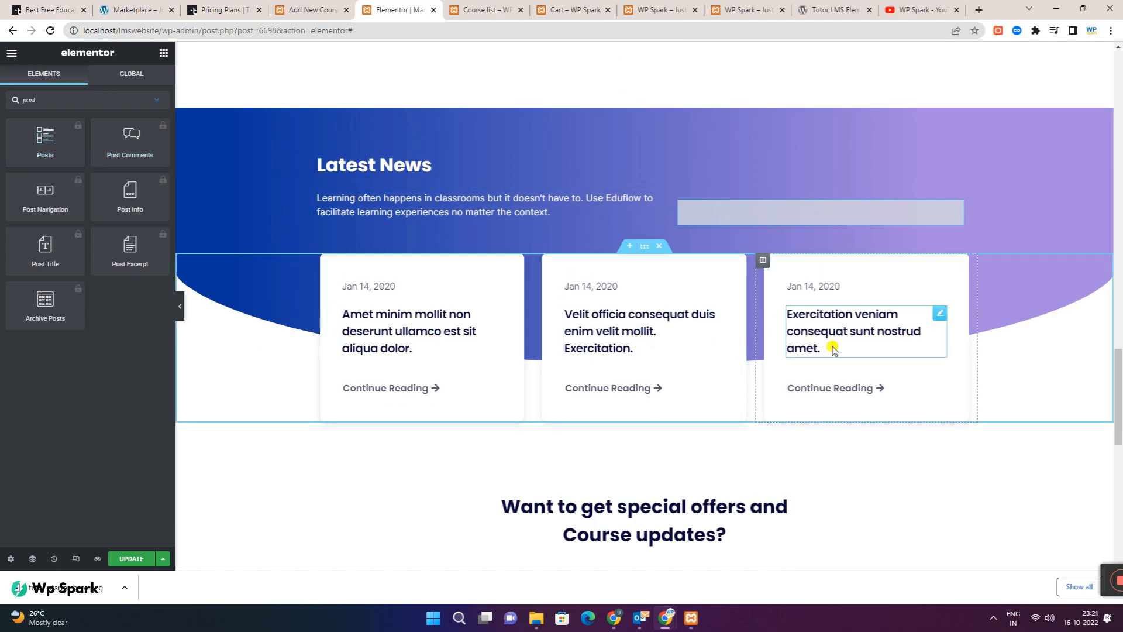
- Inspect the special offers heading and the HTML code of the email subscription form below it
{"action": "scroll", "coordinate": [822, 346], "scroll_direction": "down", "scroll_amount": 6}
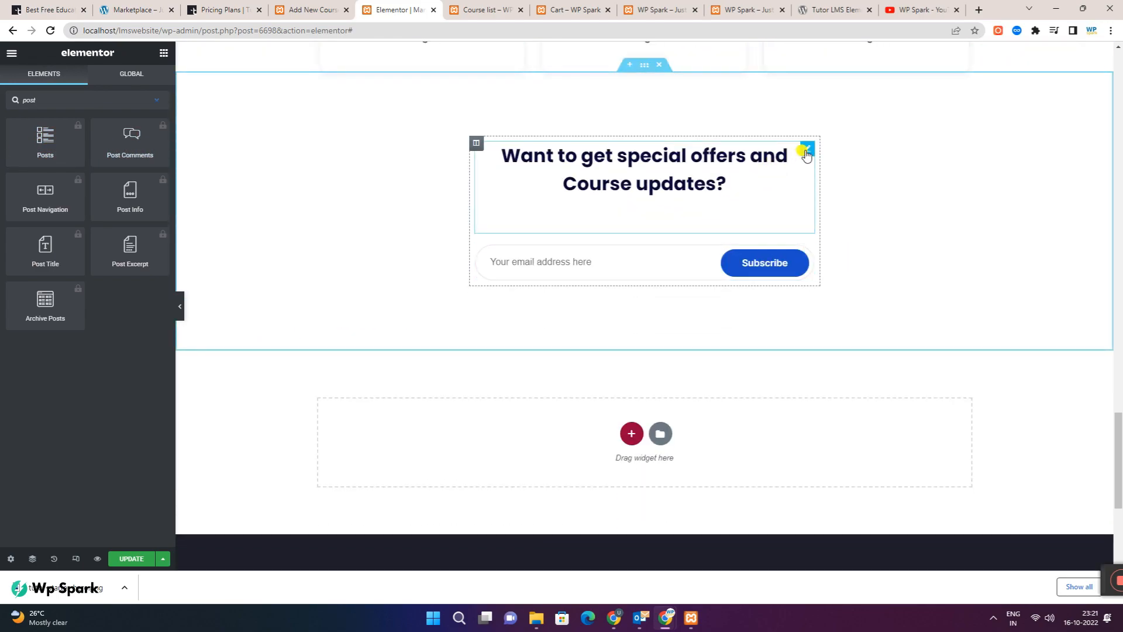
{"action": "left_click", "coordinate": [807, 151]}
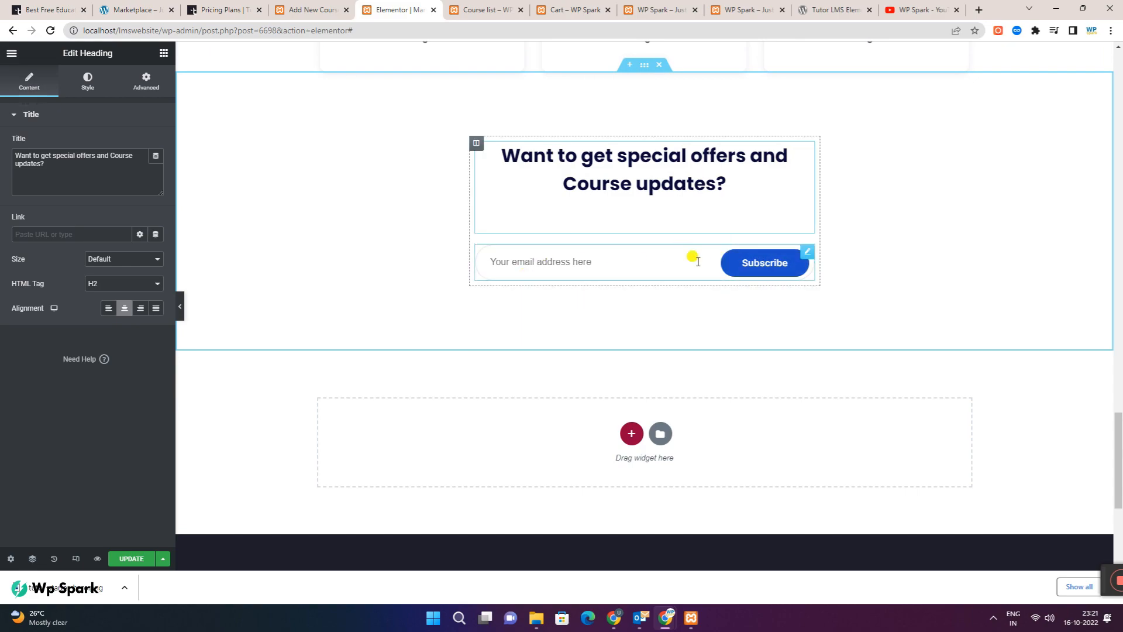
{"action": "left_click", "coordinate": [806, 253]}
{"action": "scroll", "coordinate": [99, 258], "scroll_direction": "down", "scroll_amount": 5}
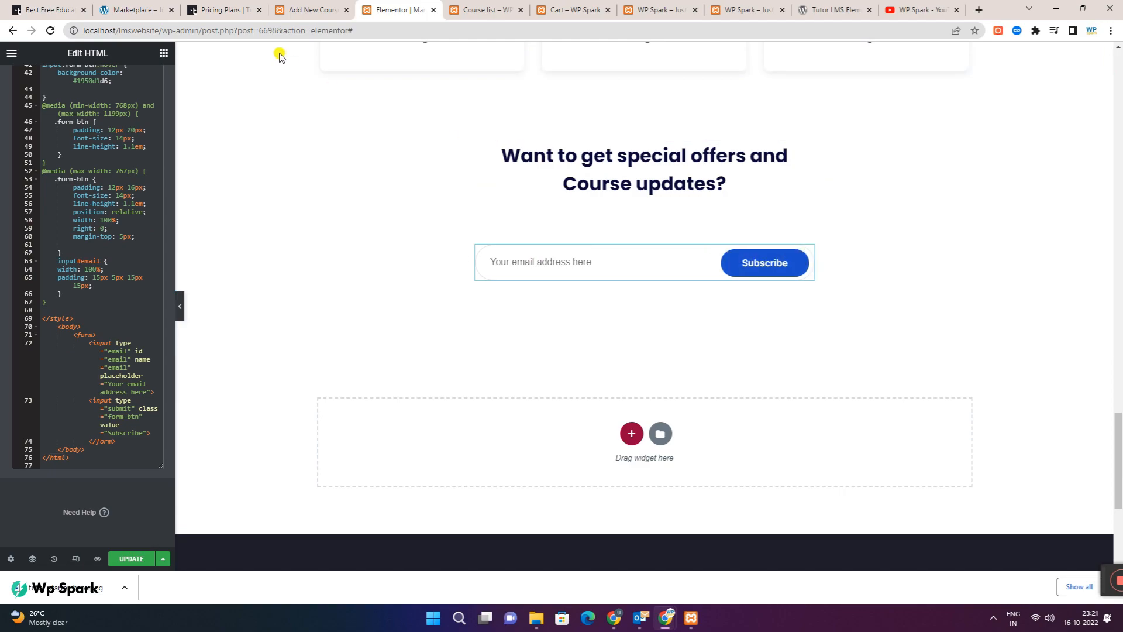
- Stay in the page editor and save the pending homepage changes before leaving it
{"action": "left_click_drag", "start_coordinate": [163, 30], "coordinate": [413, 26]}
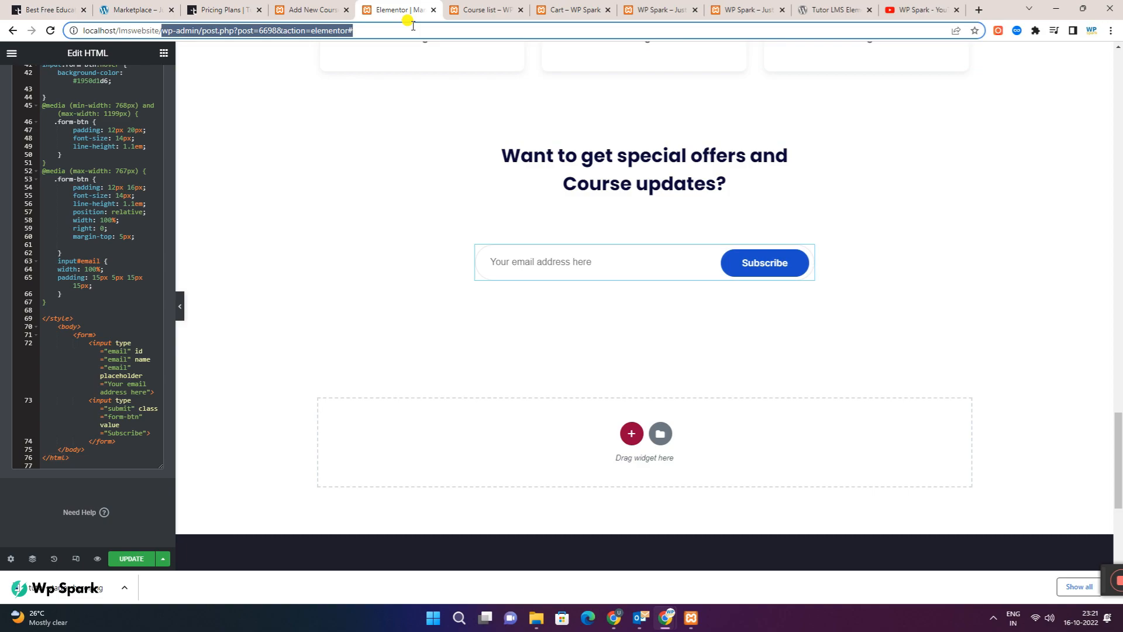
{"action": "key", "text": "BackSpace"}
{"action": "key", "text": "Return"}
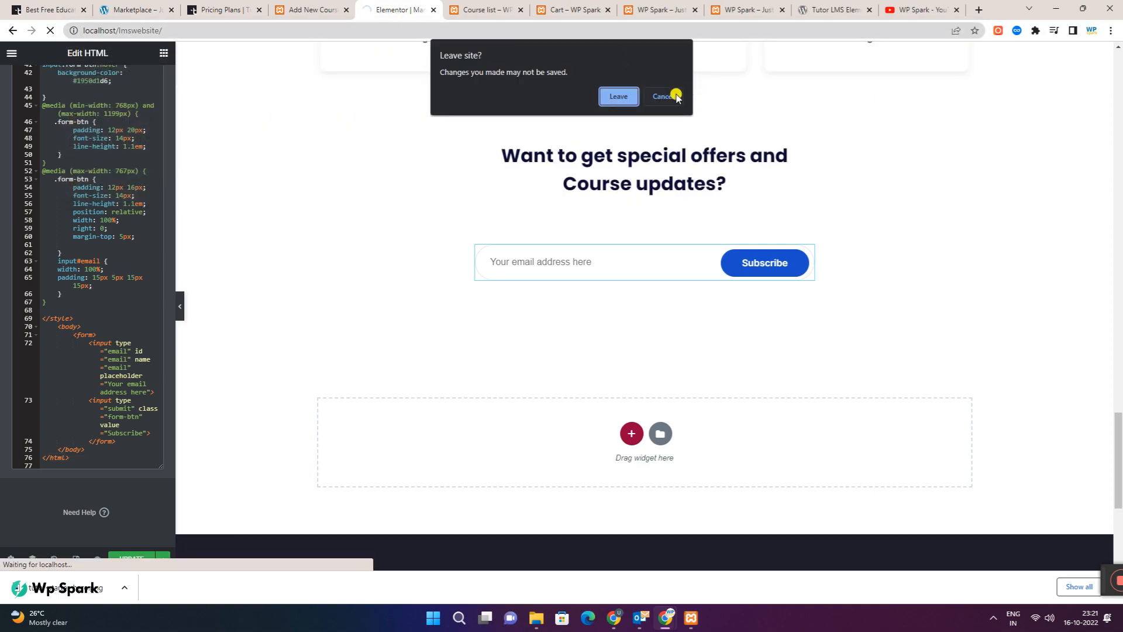
{"action": "left_click", "coordinate": [664, 96]}
{"action": "left_click", "coordinate": [130, 559]}
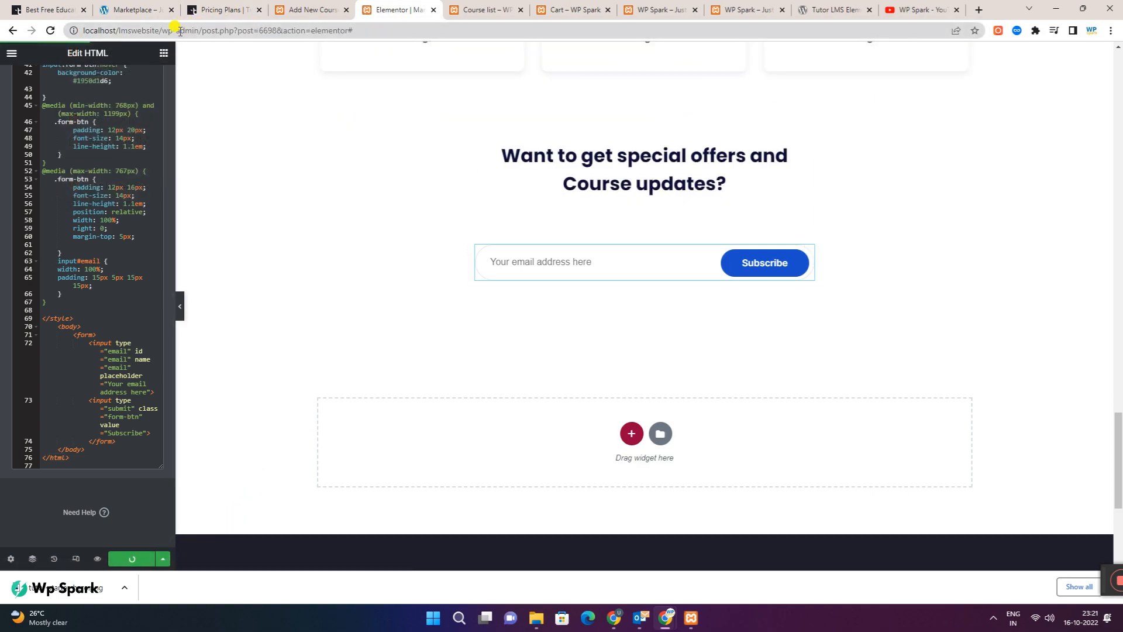
- Open the live site at localhost/lmswebsite/ and review the homepage from the courses section down to the subscription form
{"action": "scroll", "coordinate": [652, 426], "scroll_direction": "down", "scroll_amount": 5}
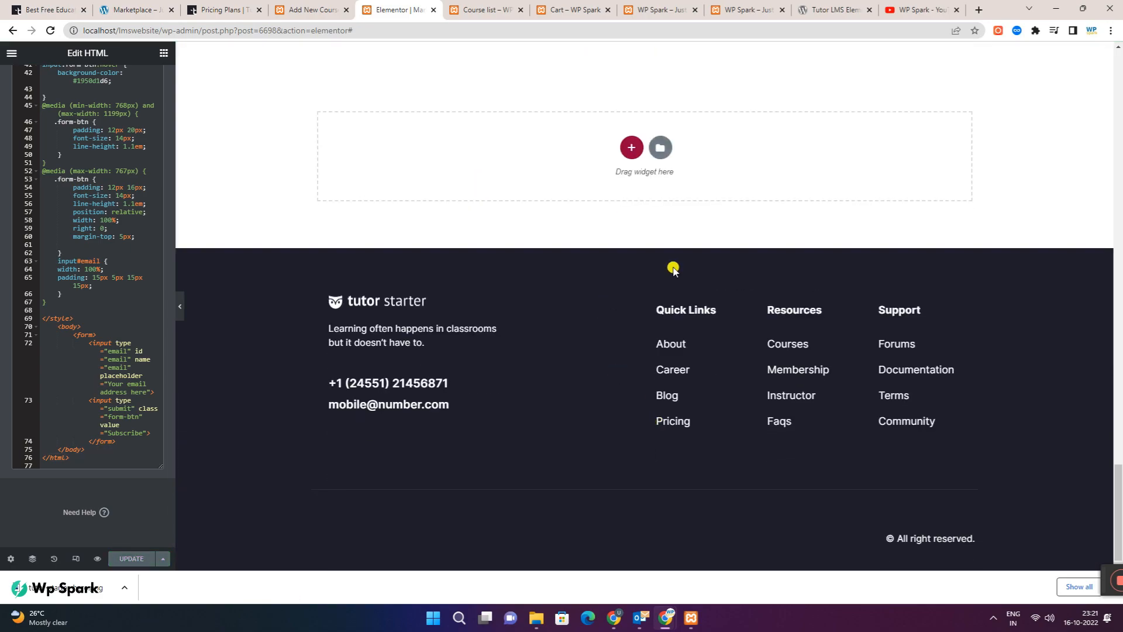
{"action": "left_click", "coordinate": [155, 30]}
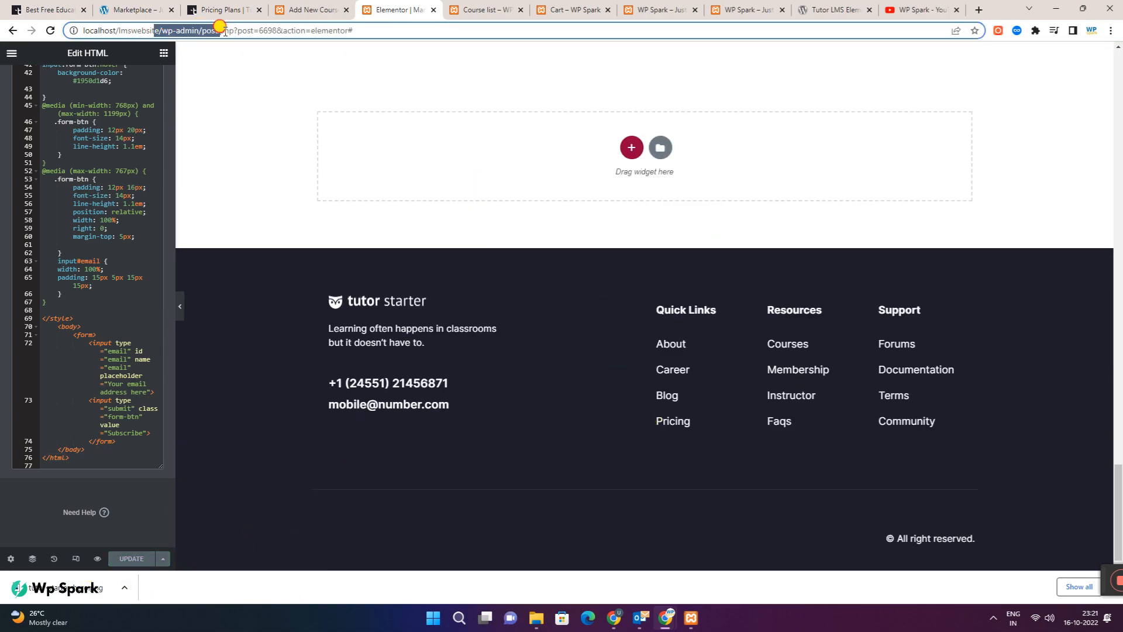
{"action": "left_click_drag", "start_coordinate": [353, 29], "coordinate": [154, 30]}
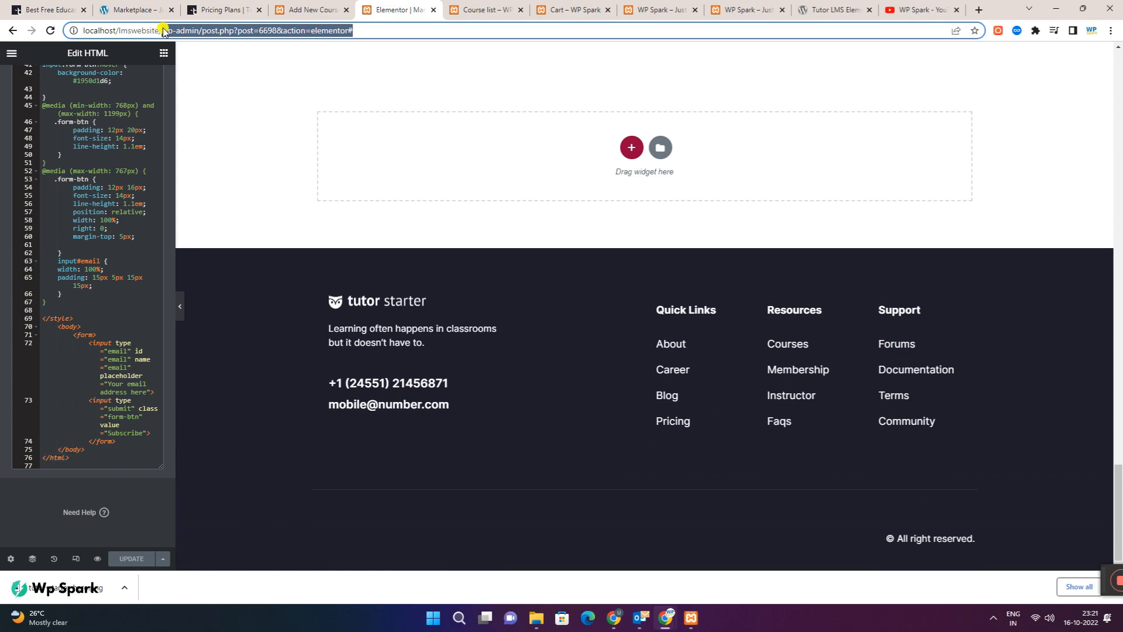
{"action": "key", "text": "BackSpace"}
{"action": "key", "text": "Return"}
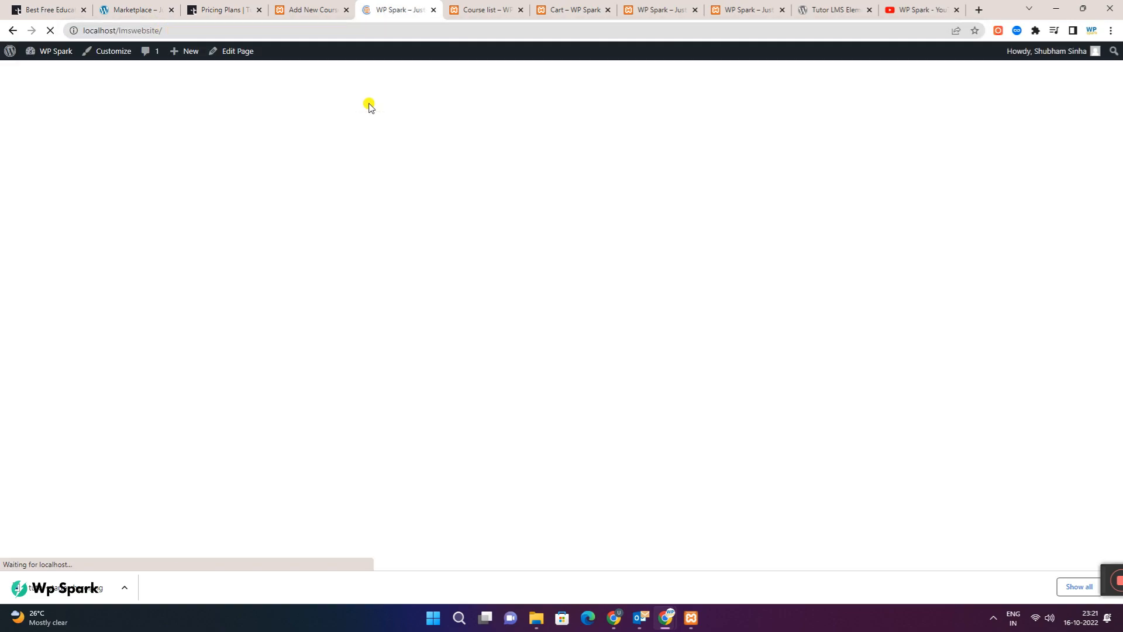
{"action": "scroll", "coordinate": [392, 296], "scroll_direction": "down", "scroll_amount": 15}
{"action": "scroll", "coordinate": [400, 312], "scroll_direction": "down", "scroll_amount": 10}
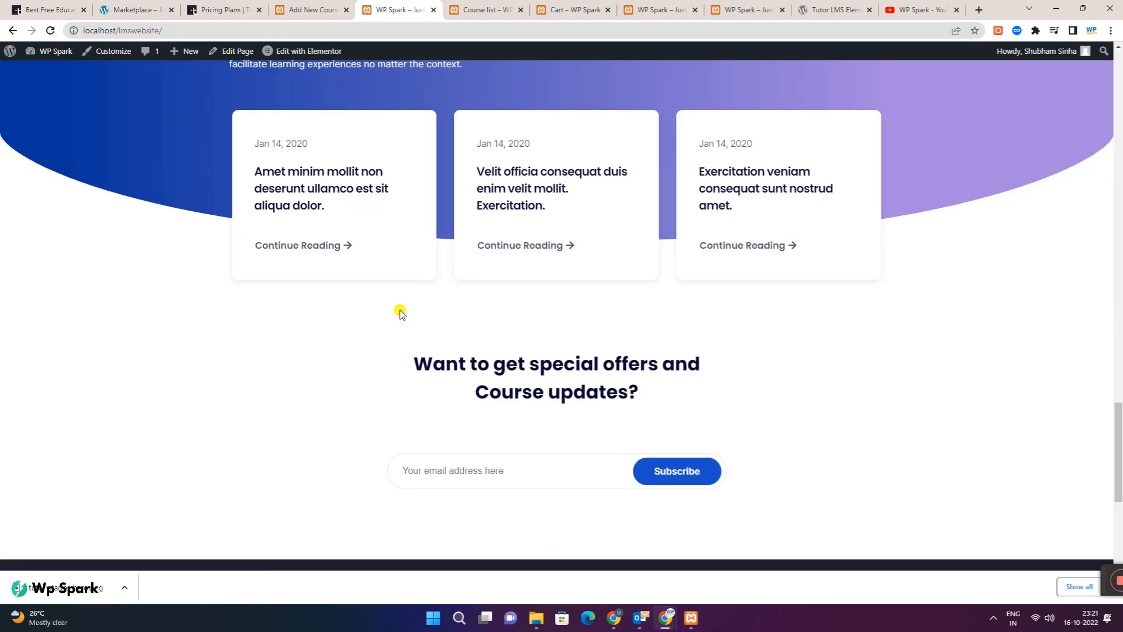
{"action": "scroll", "coordinate": [401, 312], "scroll_direction": "up", "scroll_amount": 12}
{"action": "scroll", "coordinate": [400, 313], "scroll_direction": "up", "scroll_amount": 15}
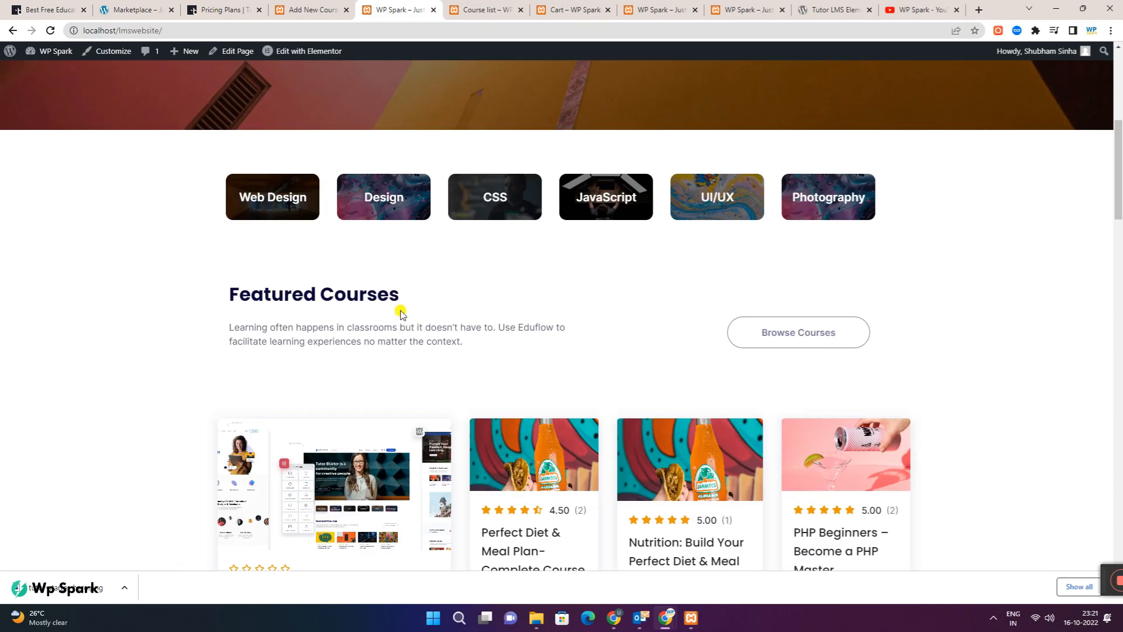
- Open the theme customizer for the homepage in a new browser tab and bring up the header's logo settings
{"action": "right_click", "coordinate": [114, 52]}
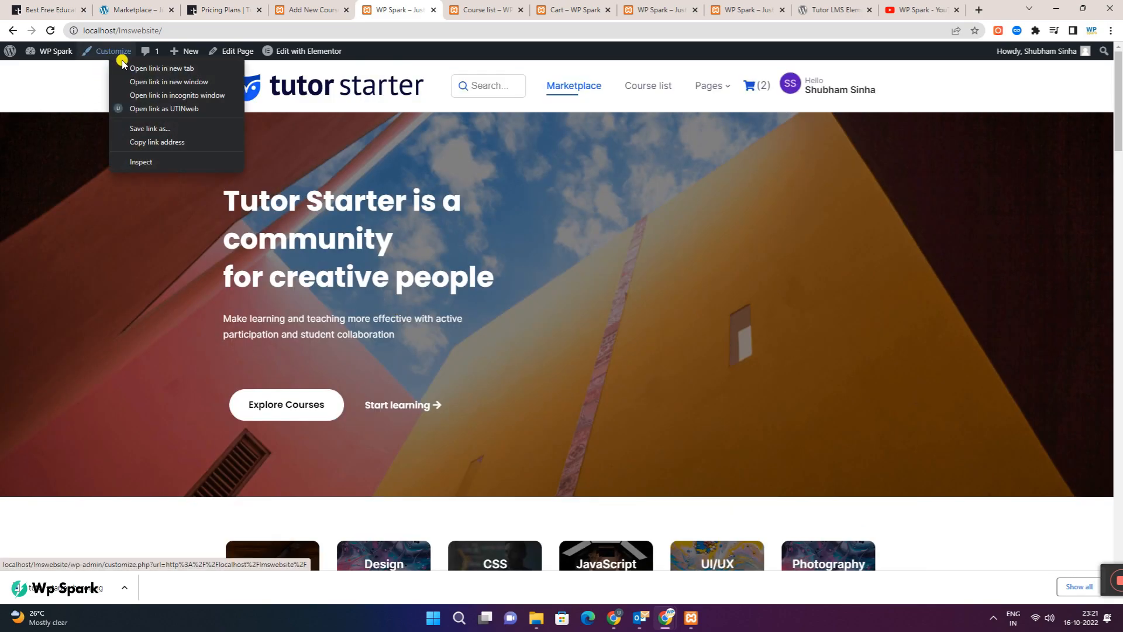
{"action": "left_click", "coordinate": [127, 68]}
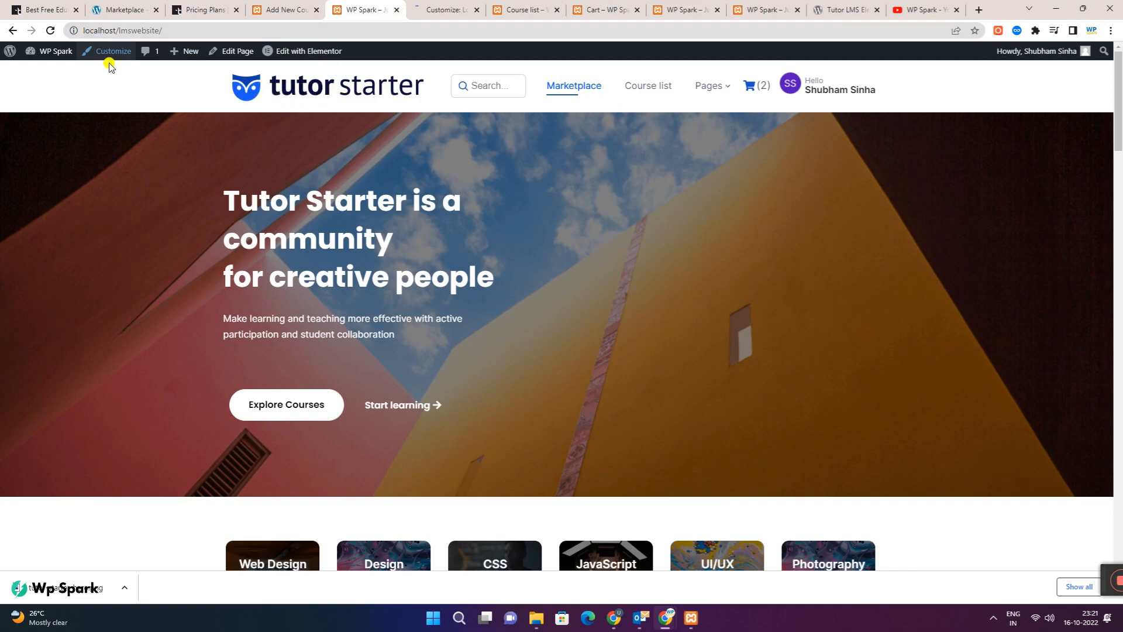
{"action": "left_click", "coordinate": [413, 10]}
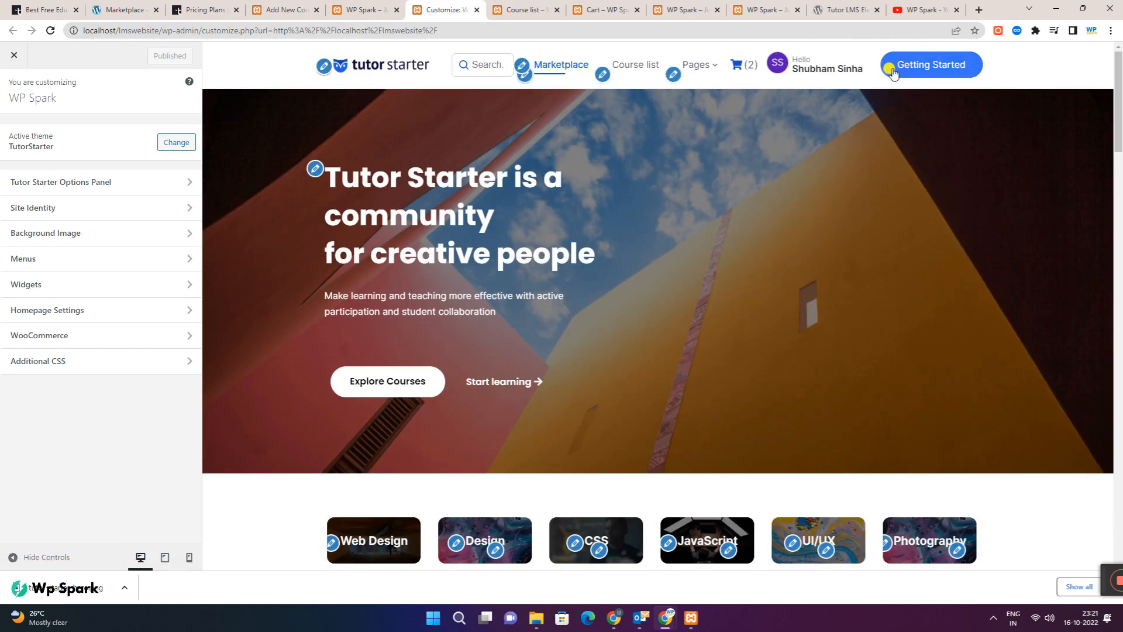
{"action": "left_click", "coordinate": [321, 68]}
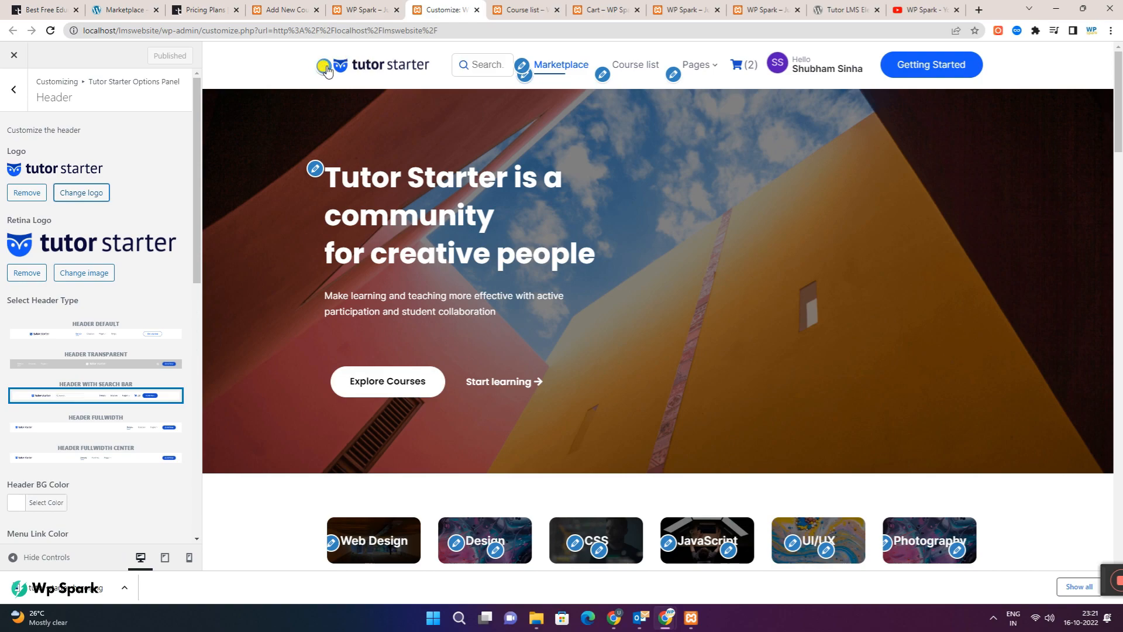
- Upload the WP Spark (500 × 200px) (500 × 150px).png image from Downloads and set it uncropped or as offered as the header logo
{"action": "left_click", "coordinate": [82, 195]}
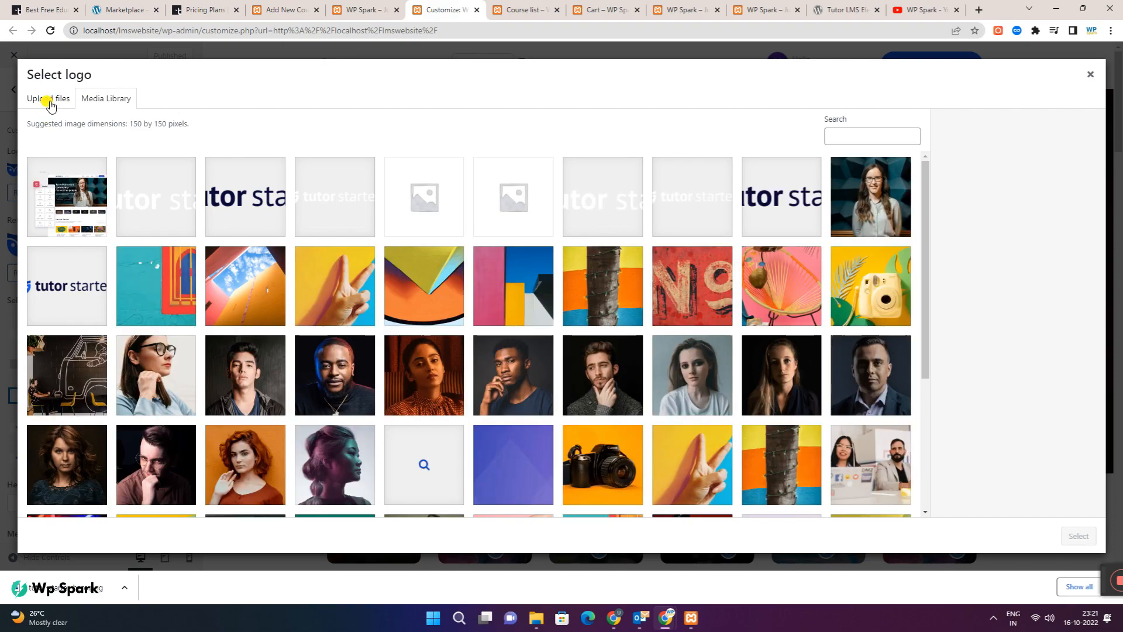
{"action": "left_click", "coordinate": [48, 99]}
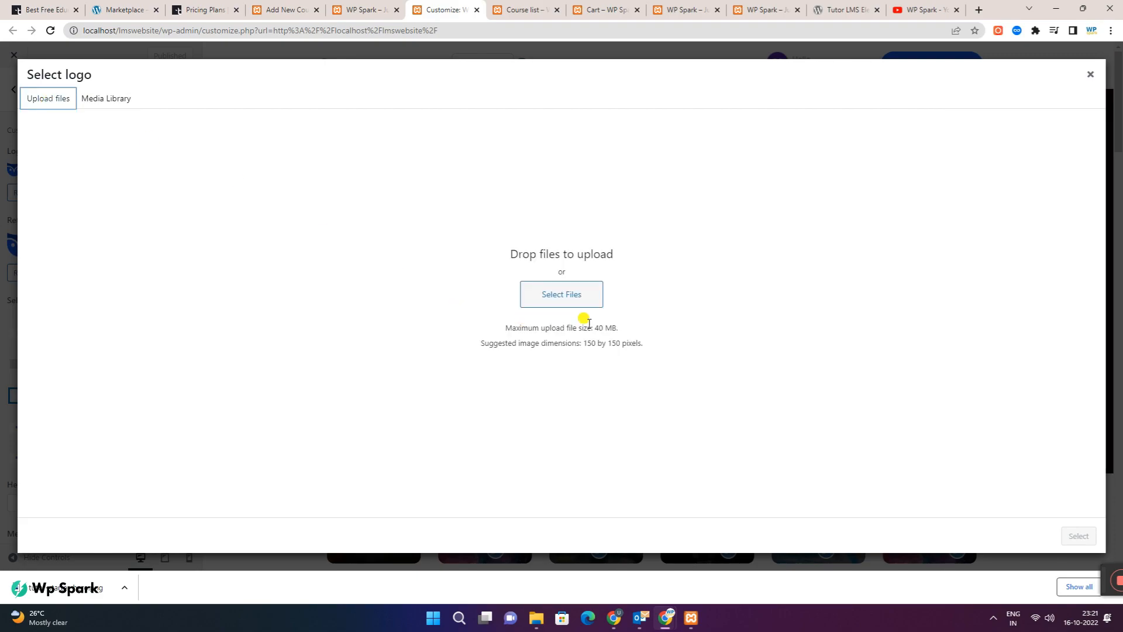
{"action": "left_click", "coordinate": [572, 289]}
{"action": "scroll", "coordinate": [334, 195], "scroll_direction": "down", "scroll_amount": 5}
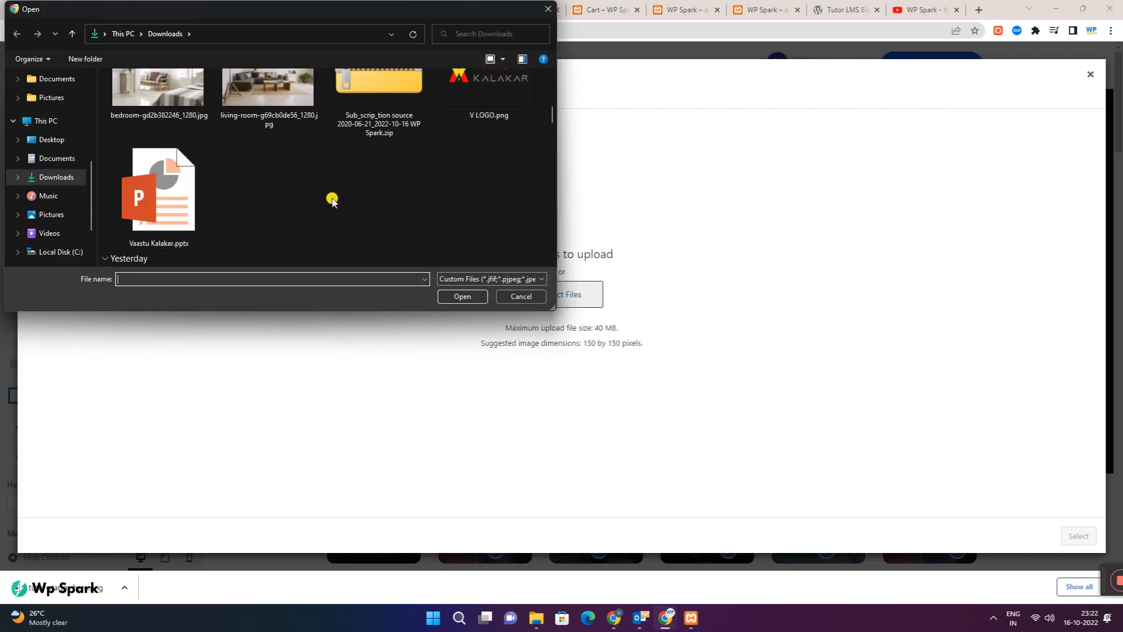
{"action": "scroll", "coordinate": [343, 206], "scroll_direction": "down", "scroll_amount": 10}
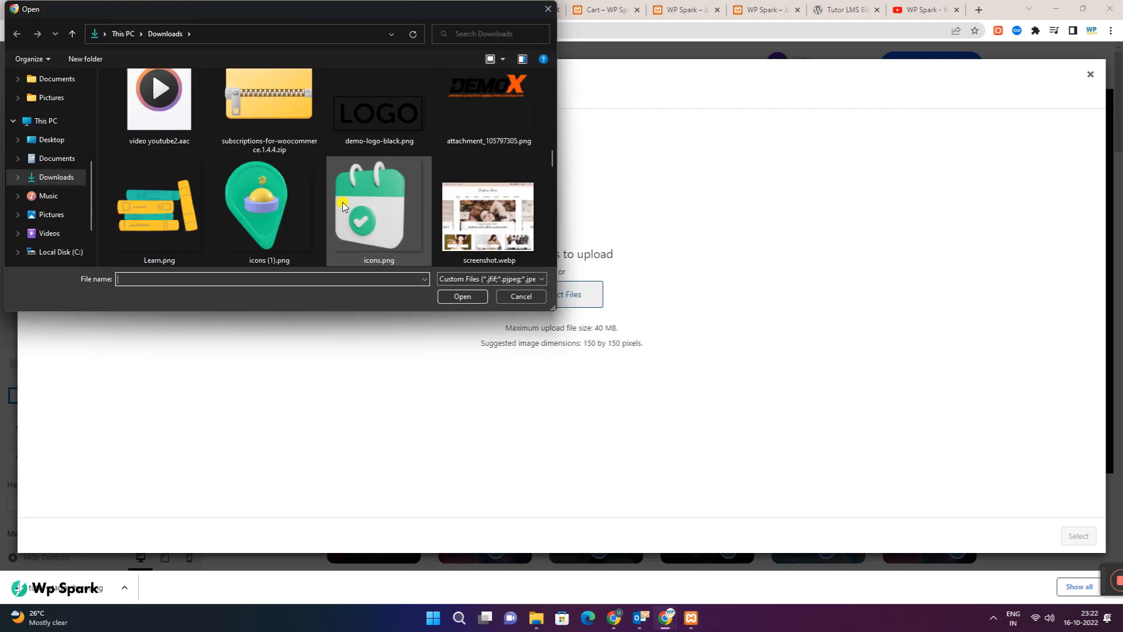
{"action": "scroll", "coordinate": [351, 193], "scroll_direction": "down", "scroll_amount": 10}
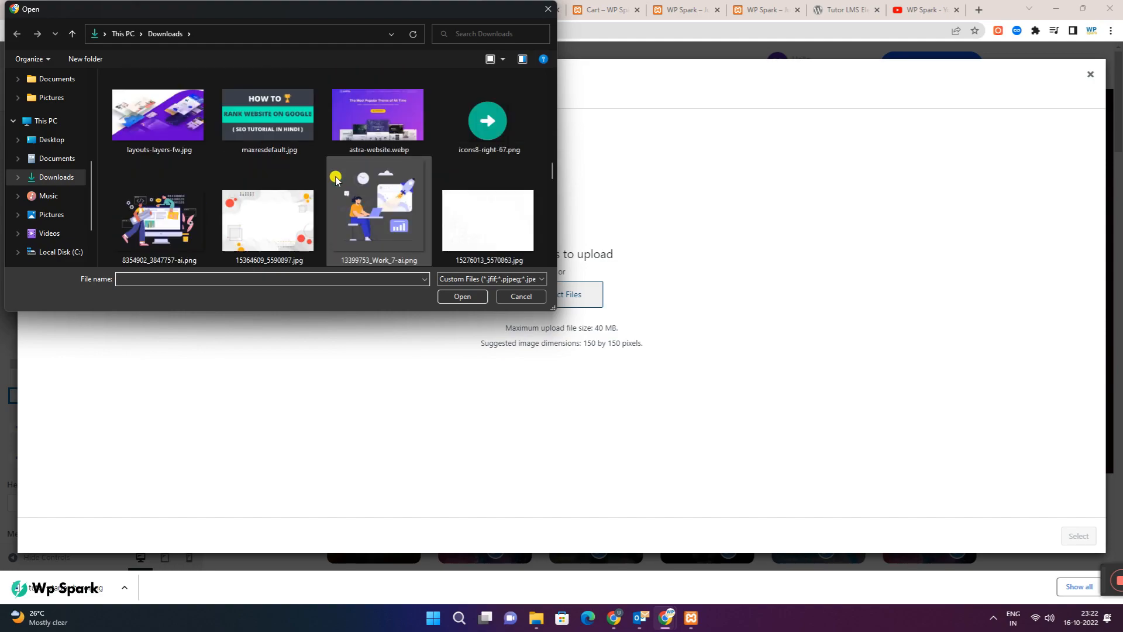
{"action": "scroll", "coordinate": [351, 193], "scroll_direction": "down", "scroll_amount": 3}
{"action": "scroll", "coordinate": [357, 195], "scroll_direction": "up", "scroll_amount": 1}
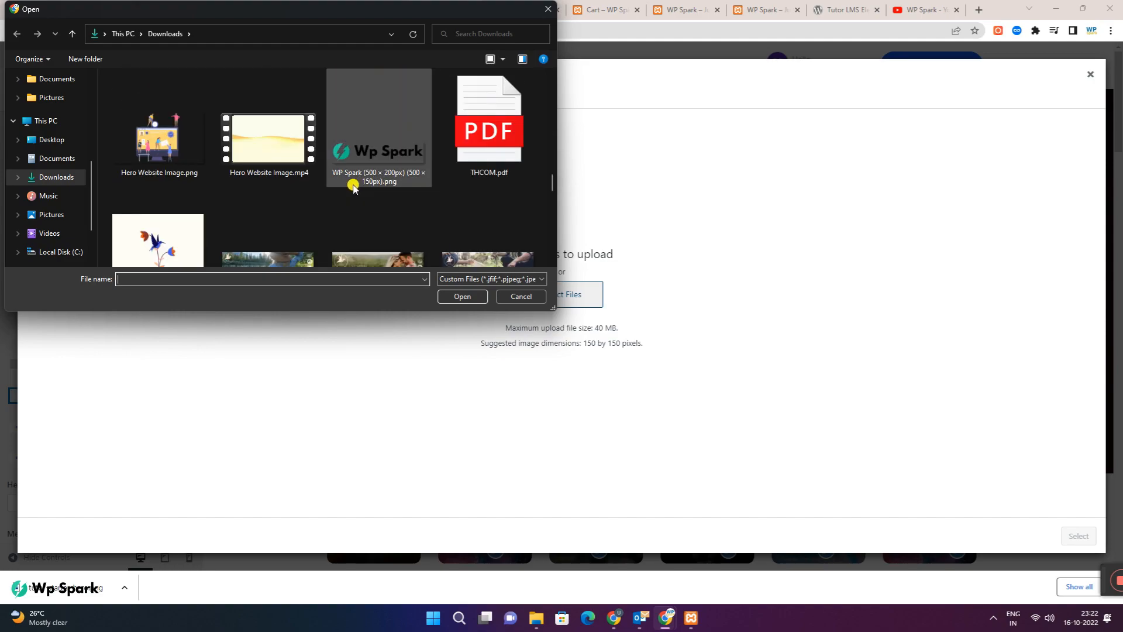
{"action": "double_click", "coordinate": [360, 166]}
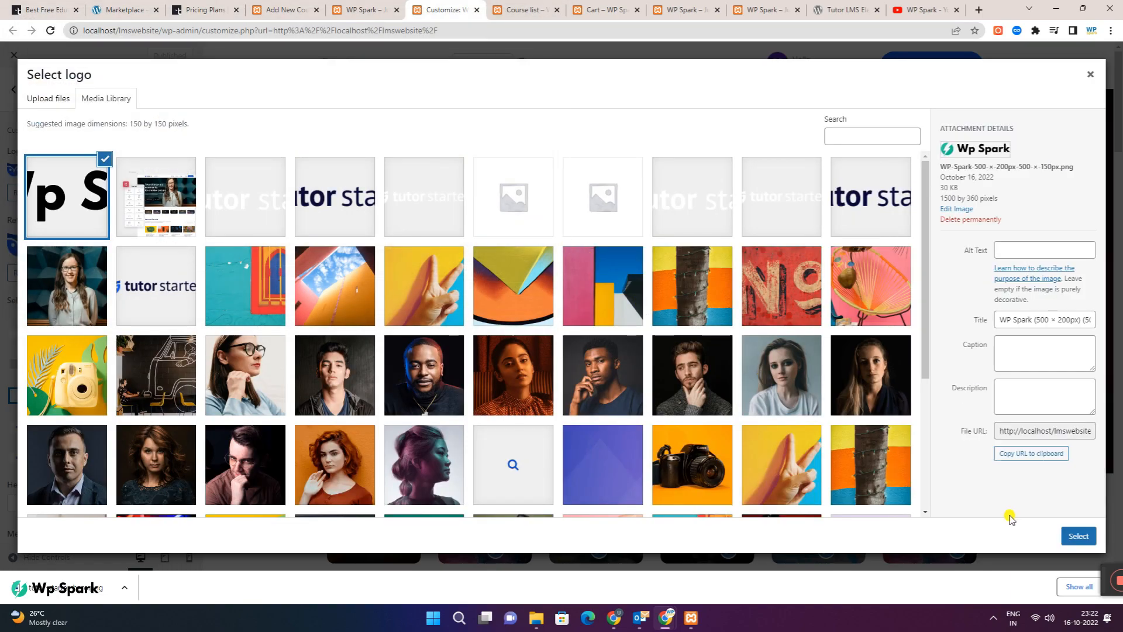
{"action": "left_click", "coordinate": [1078, 536]}
{"action": "left_click", "coordinate": [1018, 541]}
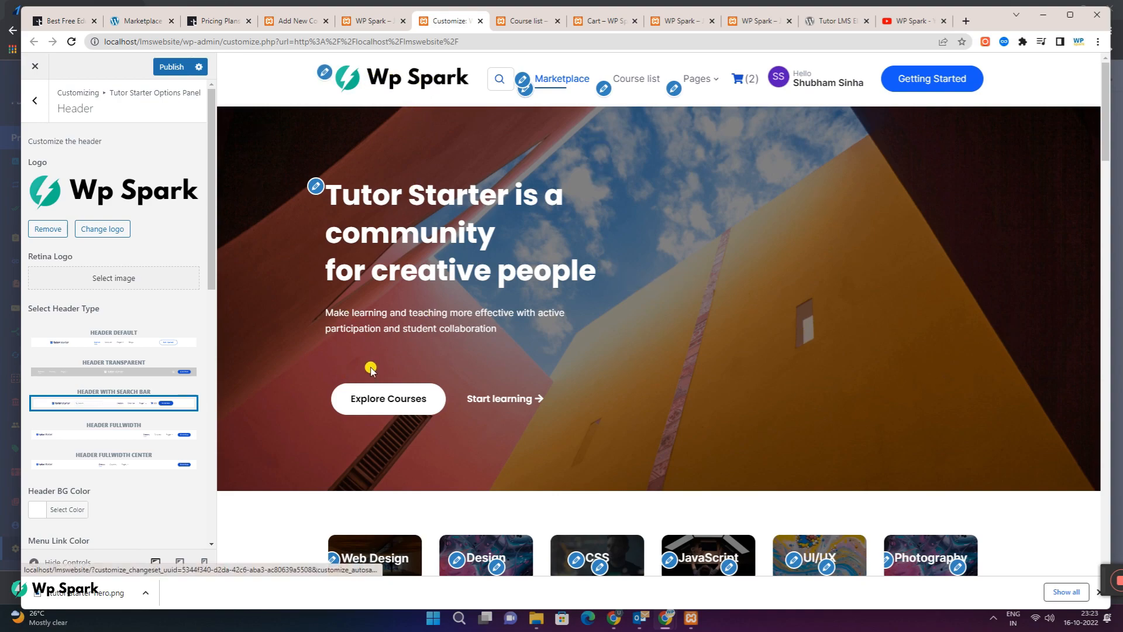
- Change the header type to Header Fullwidth Center
{"action": "scroll", "coordinate": [337, 341], "scroll_direction": "down", "scroll_amount": 1}
{"action": "scroll", "coordinate": [247, 291], "scroll_direction": "up", "scroll_amount": 1}
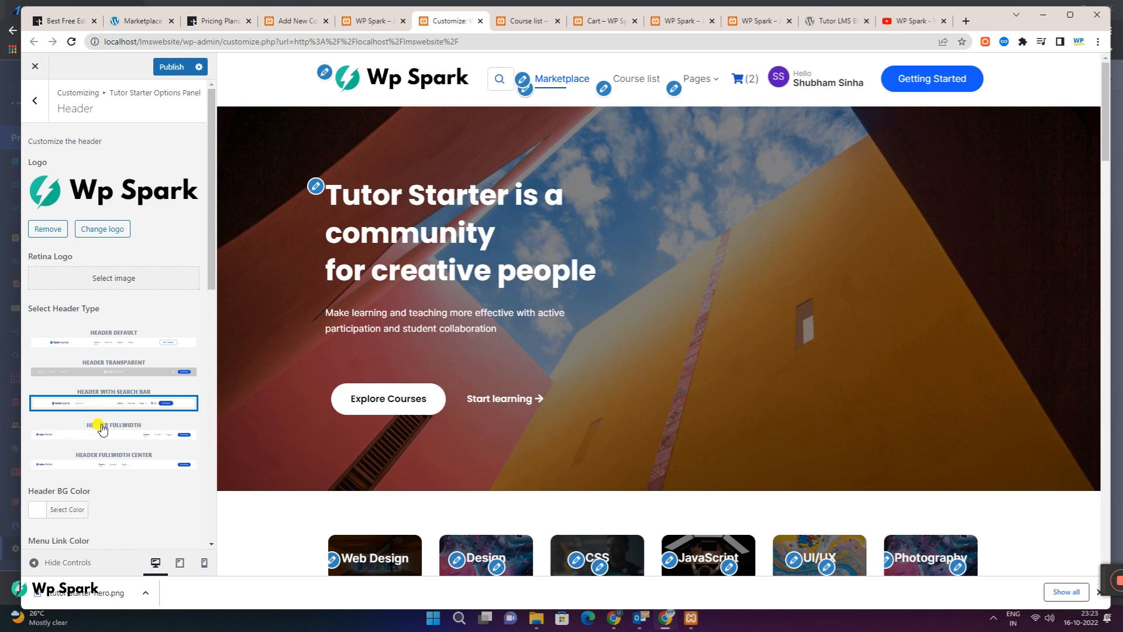
{"action": "left_click", "coordinate": [121, 471]}
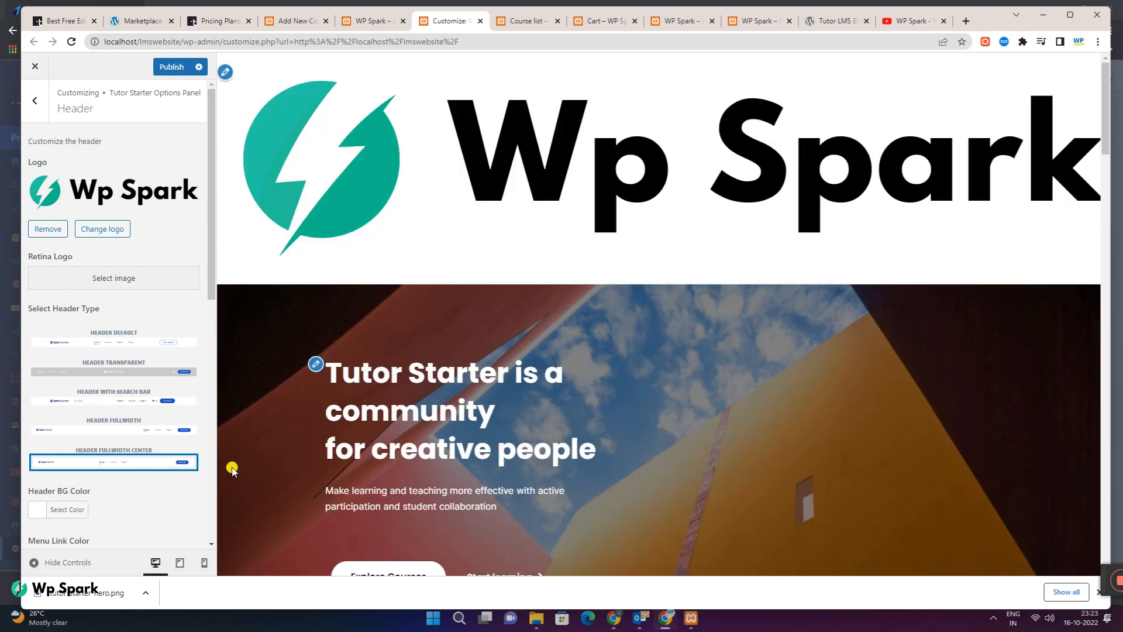
{"action": "left_click", "coordinate": [49, 229]}
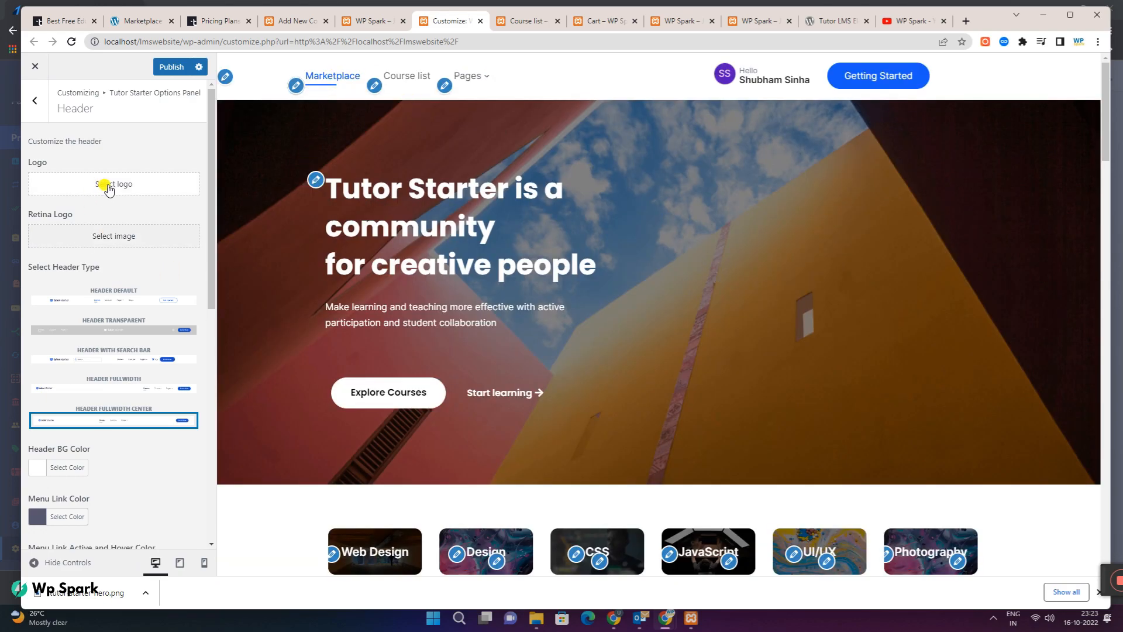
{"action": "scroll", "coordinate": [111, 308], "scroll_direction": "down", "scroll_amount": 4}
{"action": "scroll", "coordinate": [110, 308], "scroll_direction": "down", "scroll_amount": 4}
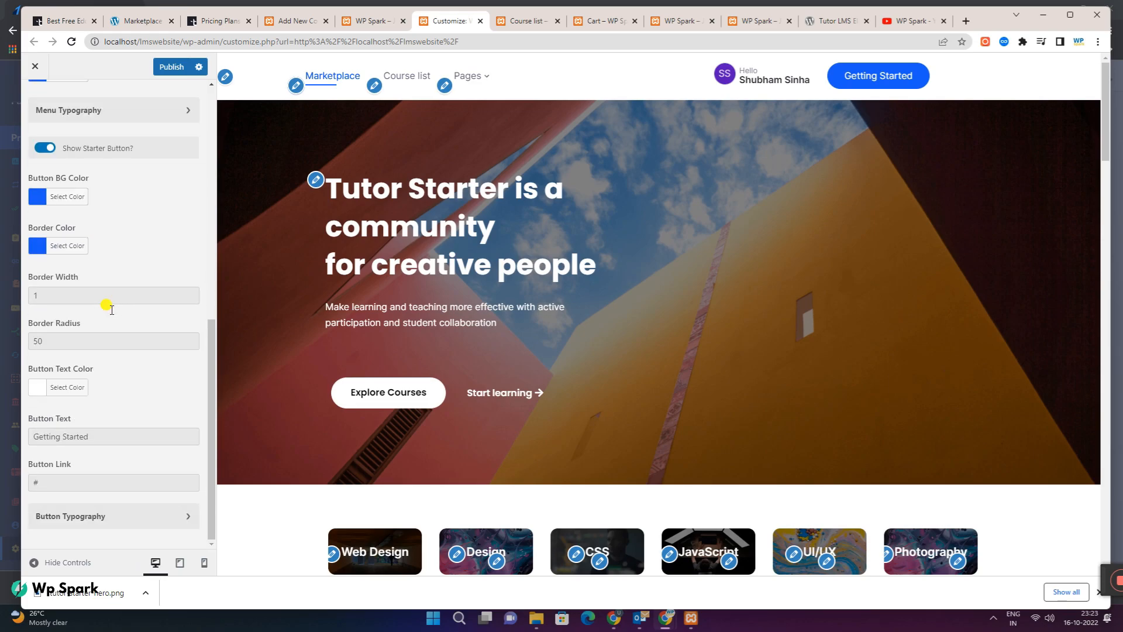
{"action": "scroll", "coordinate": [111, 313], "scroll_direction": "up", "scroll_amount": 2}
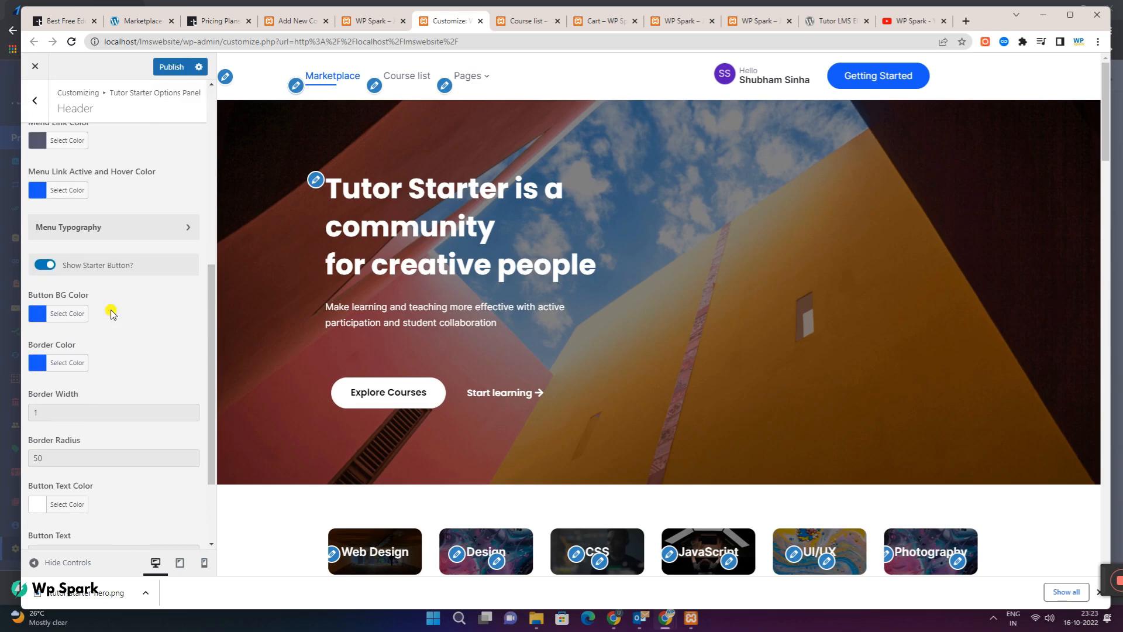
{"action": "scroll", "coordinate": [143, 237], "scroll_direction": "up", "scroll_amount": 6}
{"action": "left_click", "coordinate": [148, 236]}
{"action": "scroll", "coordinate": [401, 256], "scroll_direction": "down", "scroll_amount": 2}
{"action": "scroll", "coordinate": [527, 287], "scroll_direction": "up", "scroll_amount": 2}
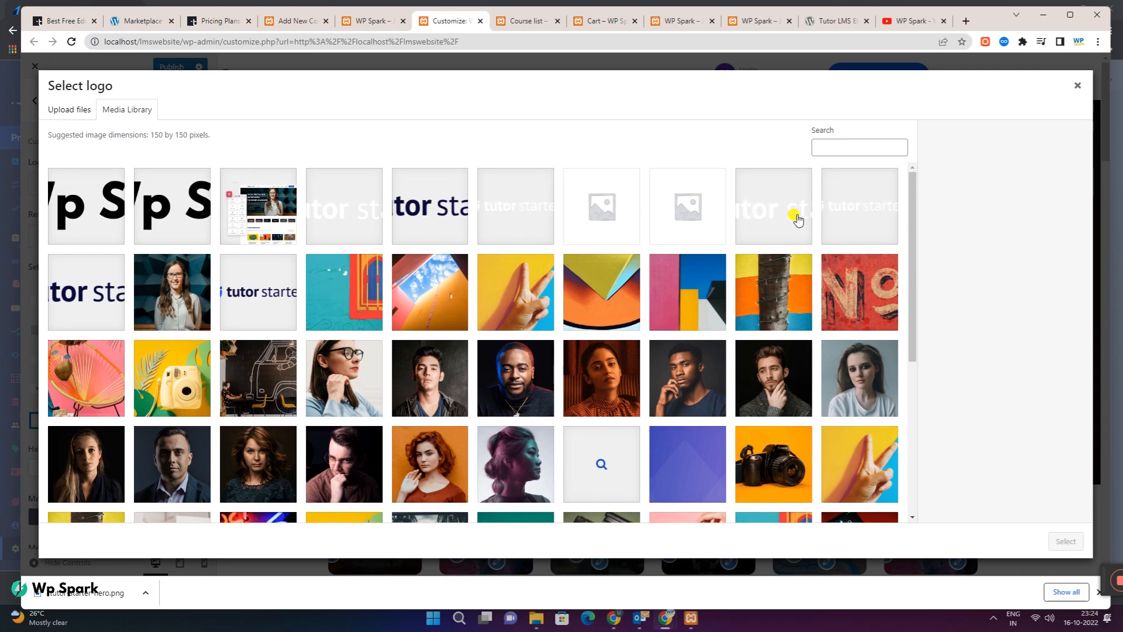
{"action": "left_click", "coordinate": [460, 228]}
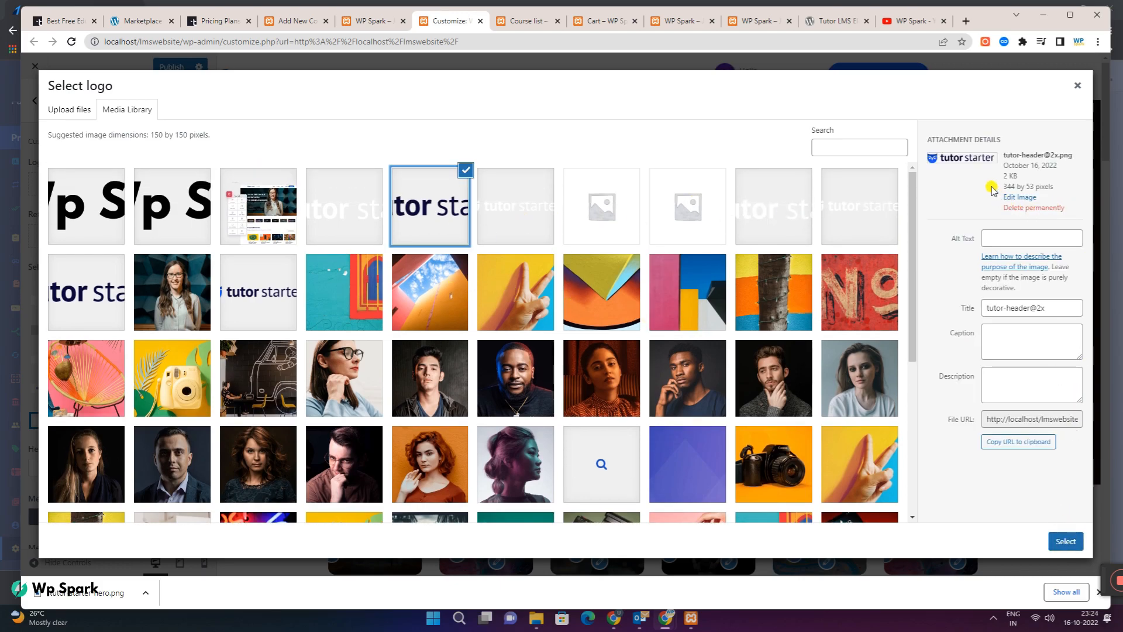
{"action": "left_click", "coordinate": [1066, 541]}
{"action": "left_click", "coordinate": [1042, 551]}
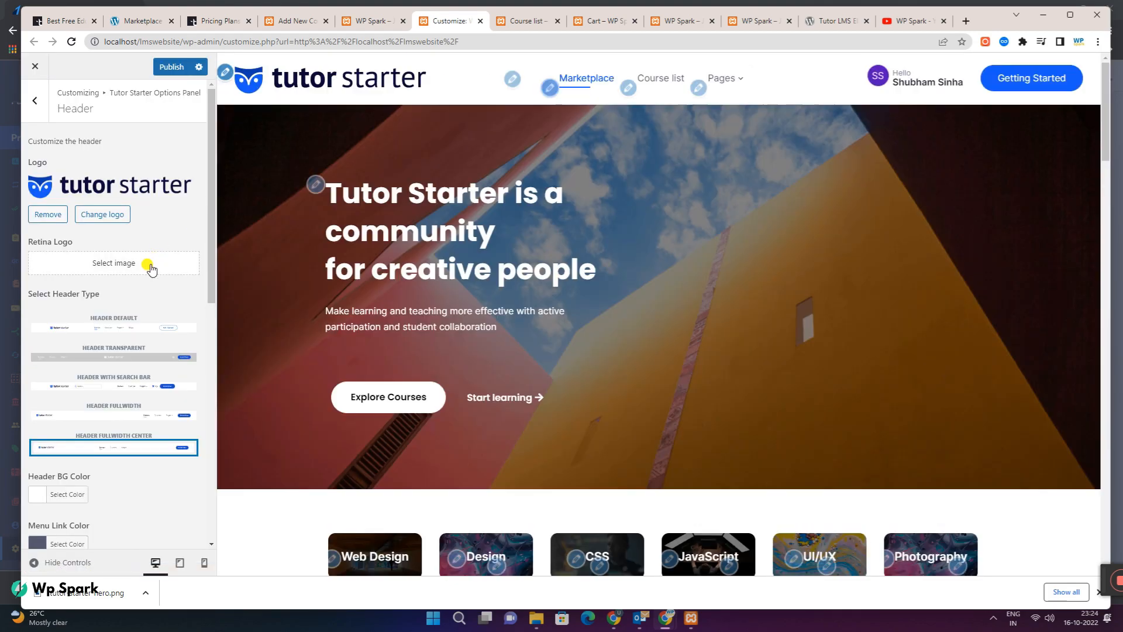
- Set the dark tutor starter logo from the media library as the retina logo and publish the header changes
{"action": "left_click", "coordinate": [150, 269]}
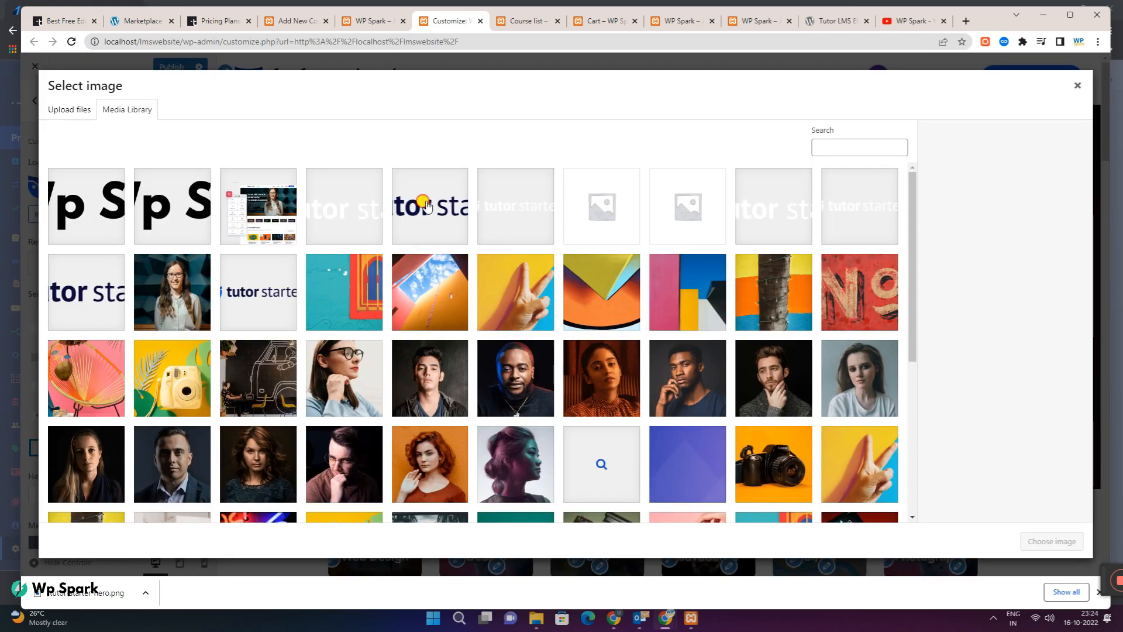
{"action": "left_click", "coordinate": [428, 207]}
{"action": "left_click", "coordinate": [1059, 544]}
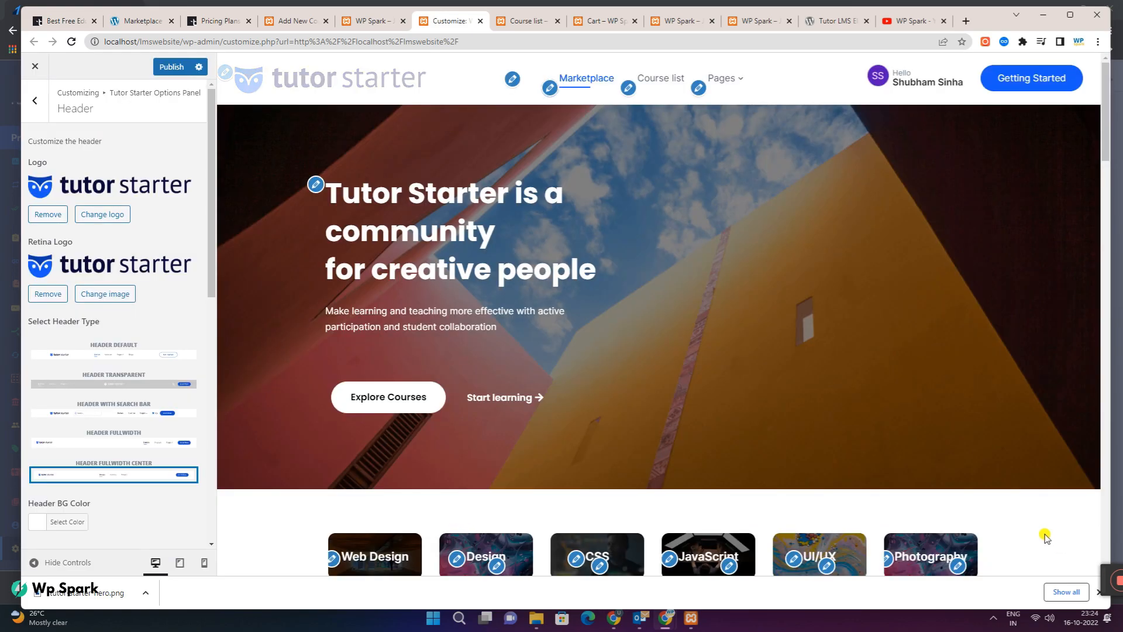
{"action": "left_click", "coordinate": [171, 68]}
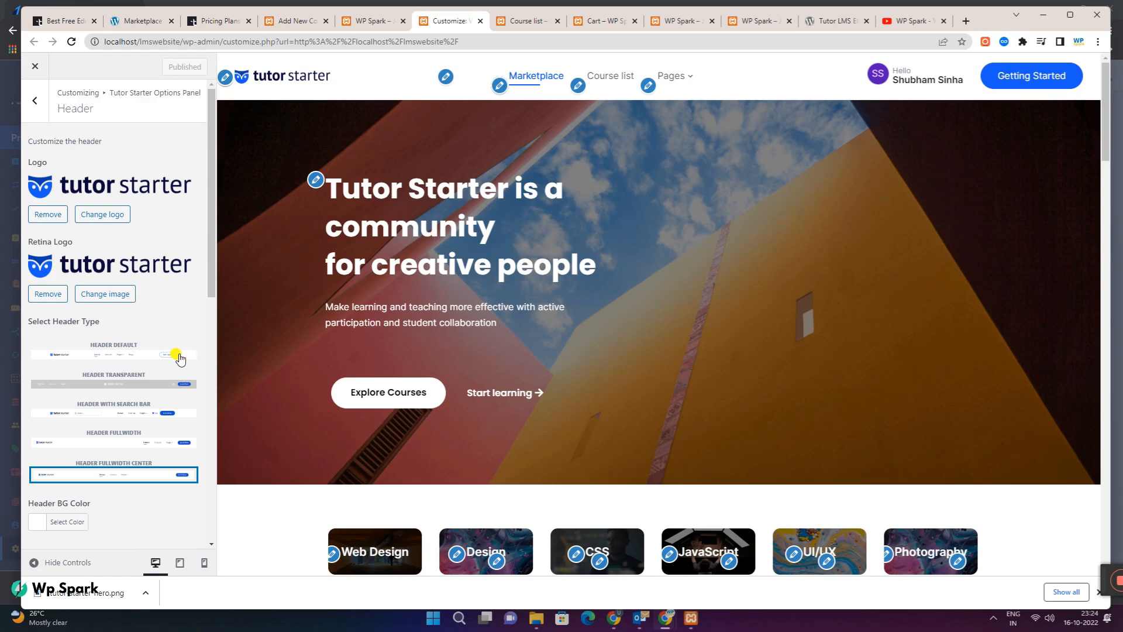
- Look through the header's colour and button settings and the homepage preview down to the category tiles and featured courses
{"action": "scroll", "coordinate": [151, 351], "scroll_direction": "down", "scroll_amount": 5}
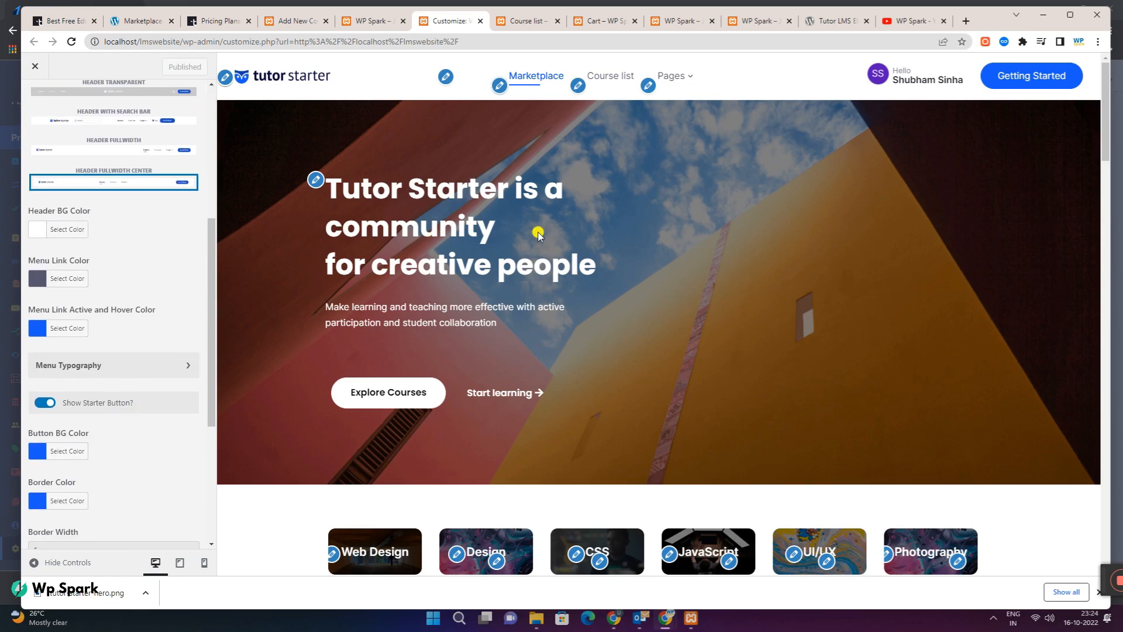
{"action": "scroll", "coordinate": [612, 293], "scroll_direction": "down", "scroll_amount": 15}
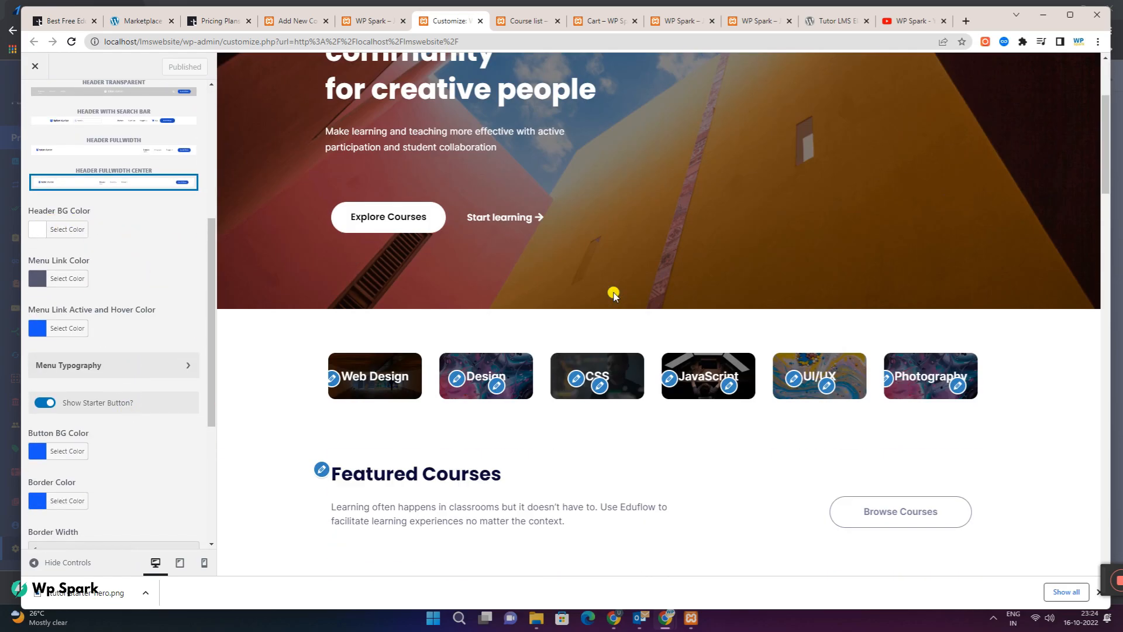
{"action": "scroll", "coordinate": [609, 319], "scroll_direction": "up", "scroll_amount": 10}
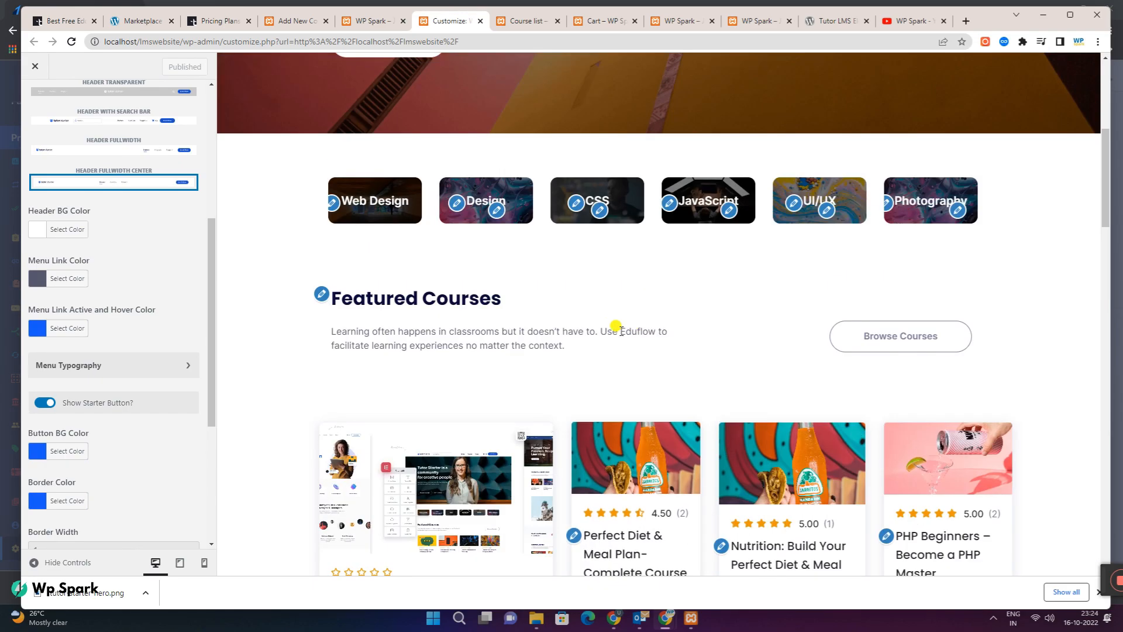
- Open the typography settings from the Web Design category tile and look through the homepage preview down to the footer
{"action": "left_click", "coordinate": [333, 203]}
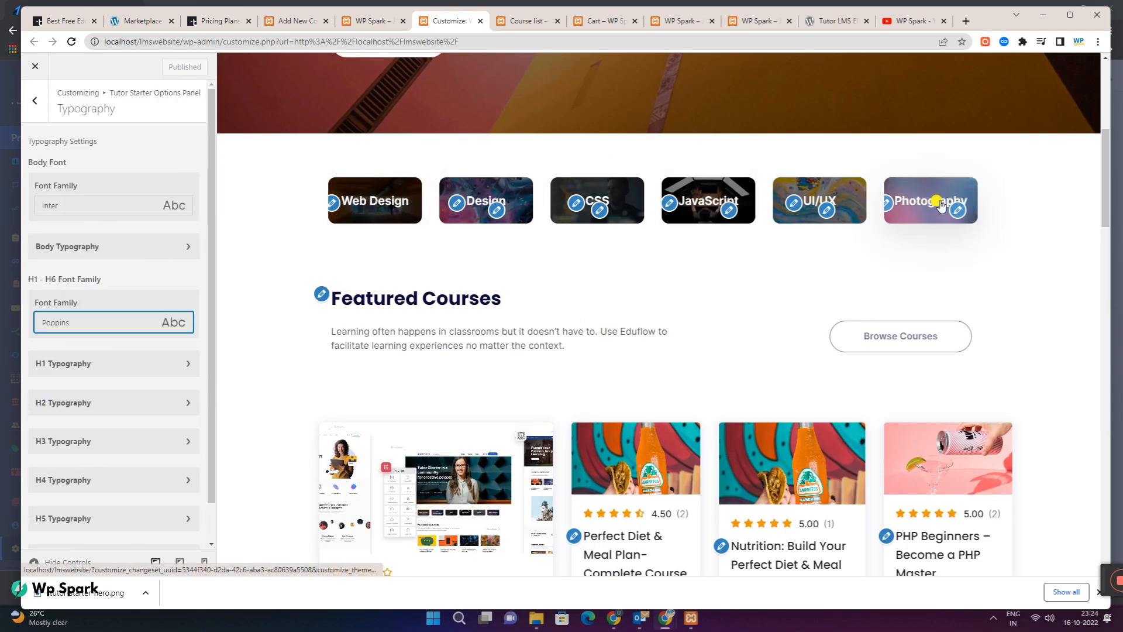
{"action": "scroll", "coordinate": [468, 333], "scroll_direction": "down", "scroll_amount": 5}
{"action": "scroll", "coordinate": [472, 334], "scroll_direction": "down", "scroll_amount": 10}
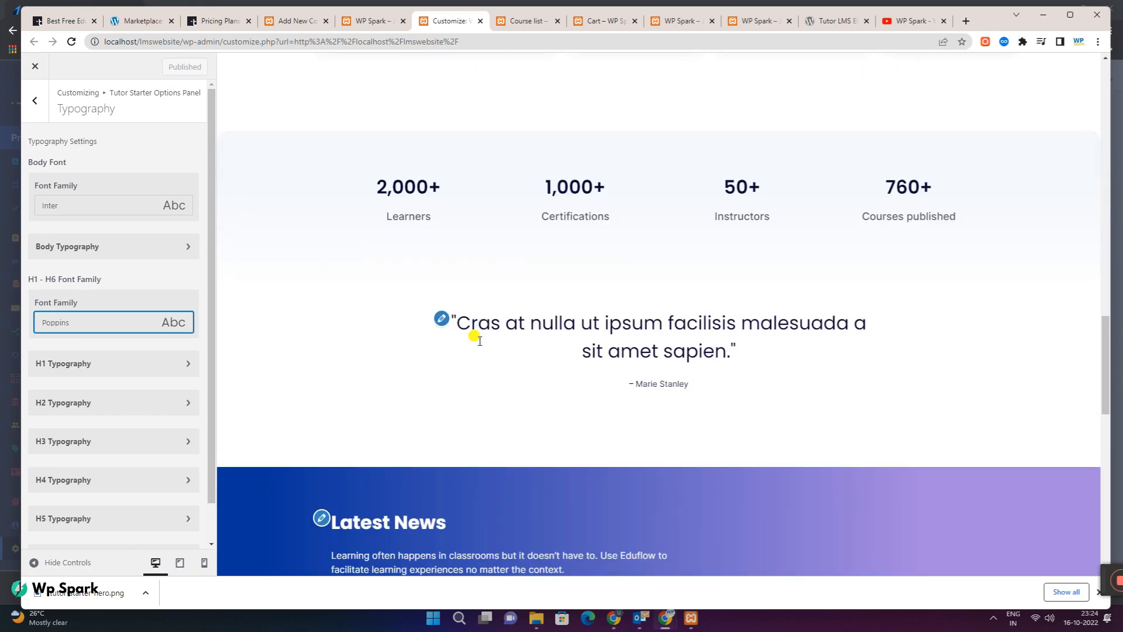
{"action": "scroll", "coordinate": [475, 335], "scroll_direction": "up", "scroll_amount": 4}
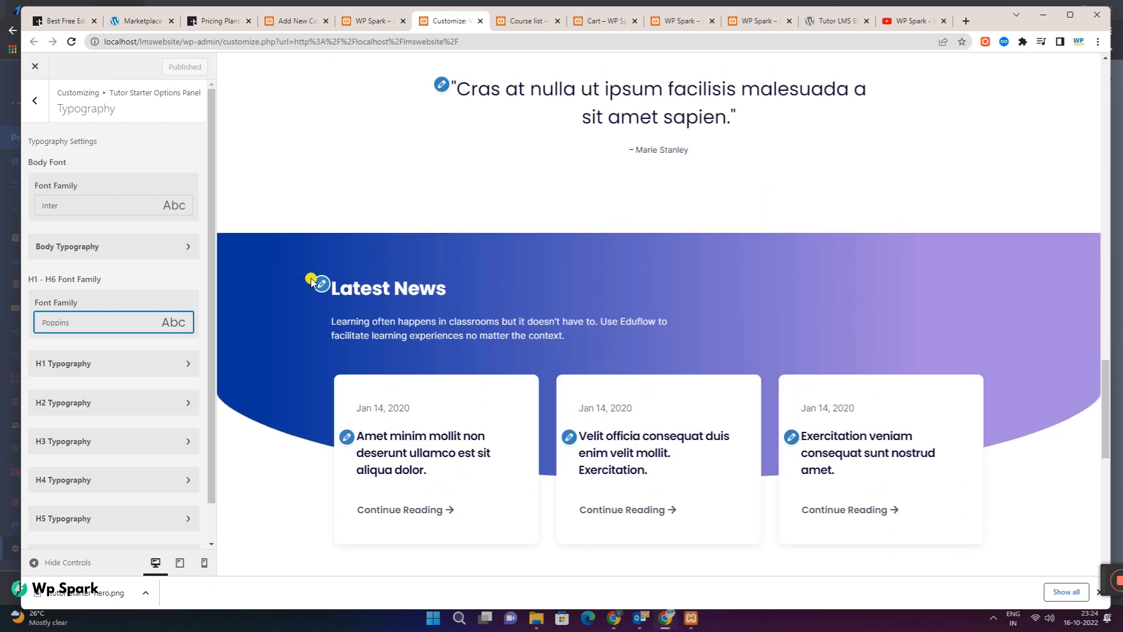
{"action": "scroll", "coordinate": [402, 306], "scroll_direction": "down", "scroll_amount": 3}
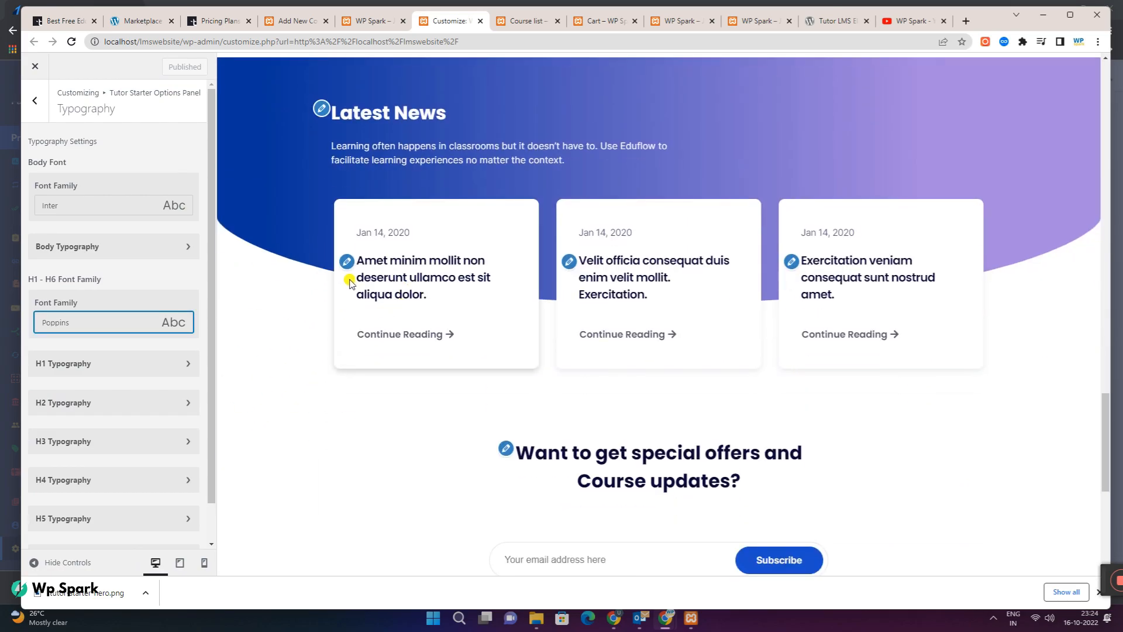
{"action": "scroll", "coordinate": [445, 295], "scroll_direction": "down", "scroll_amount": 7}
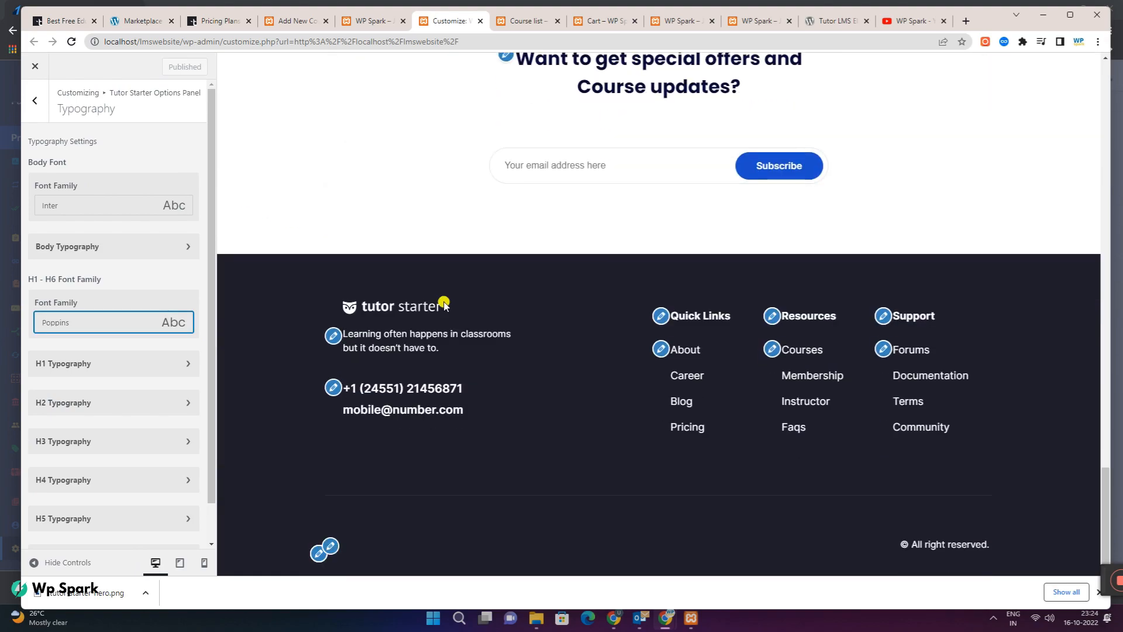
- Open the Footer Widget 1 text block, dismiss the block widgets introduction, and examine the Footer Social Media custom HTML
{"action": "left_click", "coordinate": [333, 337]}
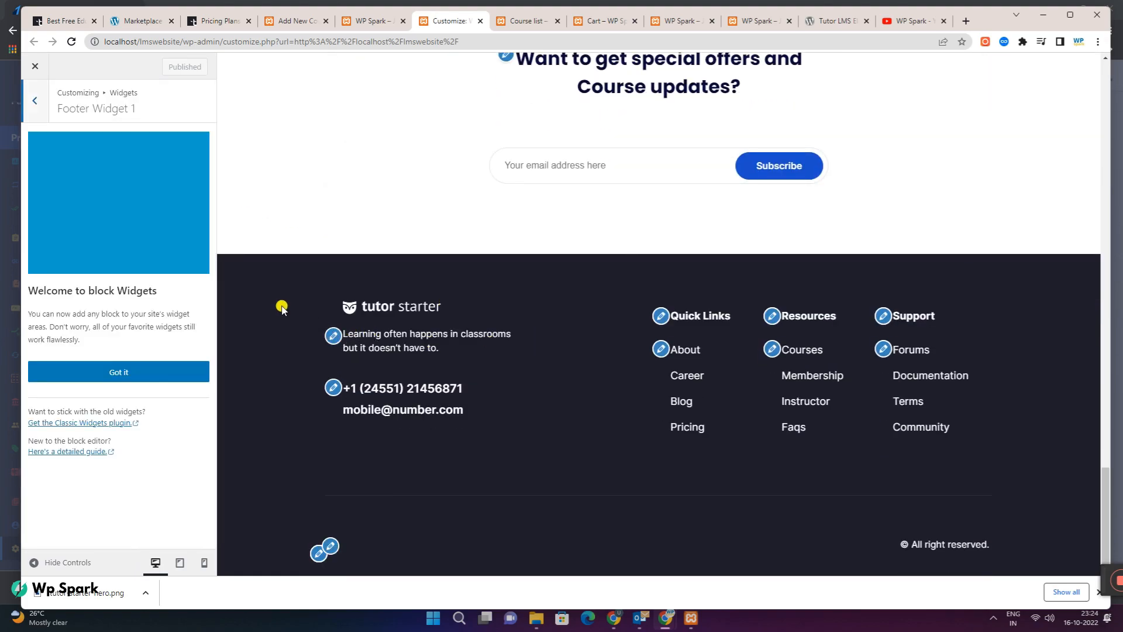
{"action": "left_click", "coordinate": [158, 372]}
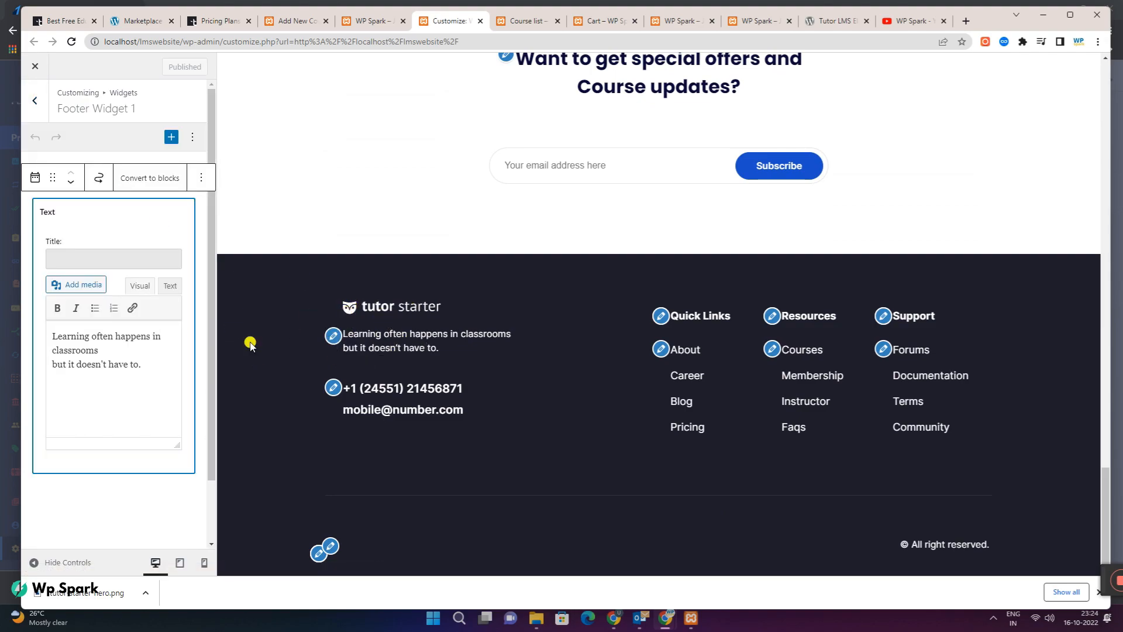
{"action": "left_click", "coordinate": [318, 553]}
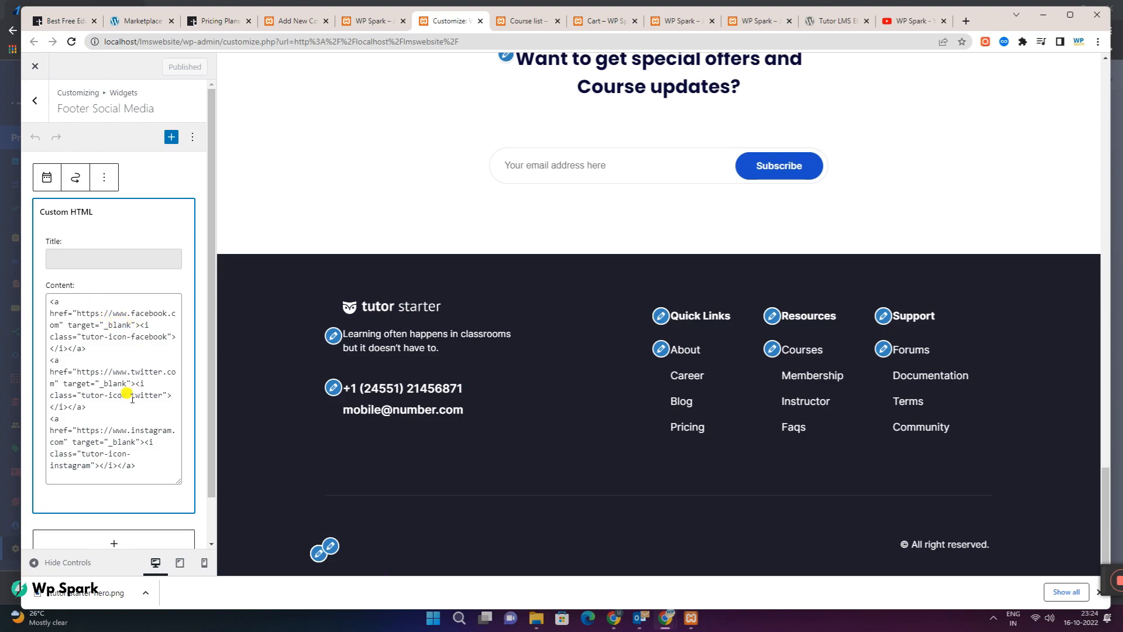
{"action": "scroll", "coordinate": [132, 399], "scroll_direction": "down", "scroll_amount": 1}
{"action": "scroll", "coordinate": [755, 445], "scroll_direction": "up", "scroll_amount": 1}
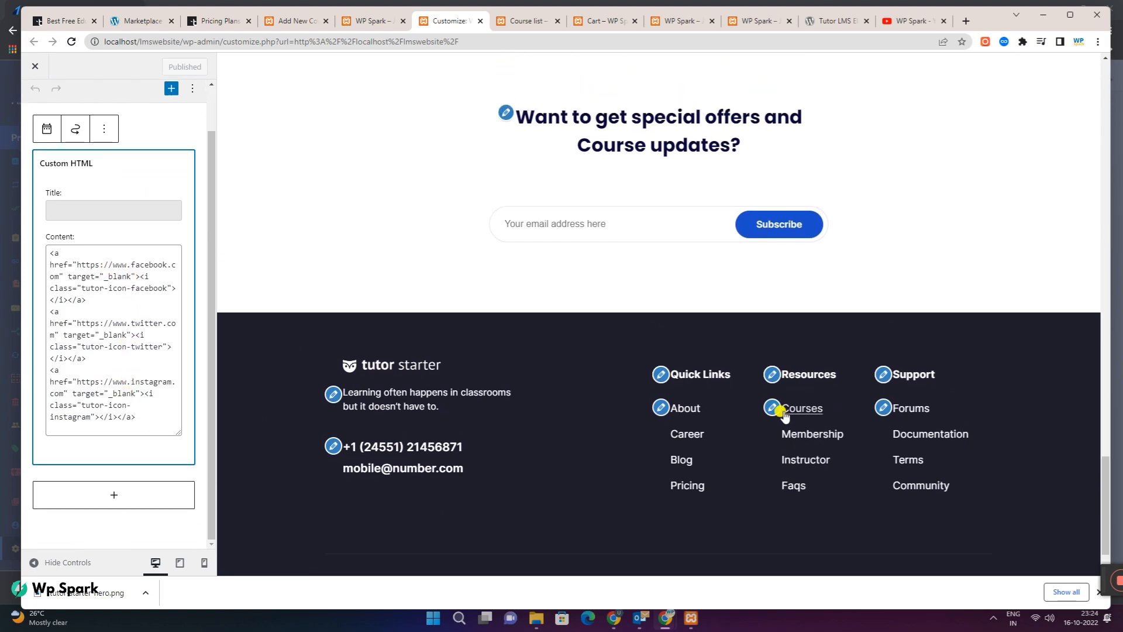
- Try adding the Privacy Policy page to the Footer 1 menu under Quick Links, and remove it again
{"action": "left_click", "coordinate": [661, 374]}
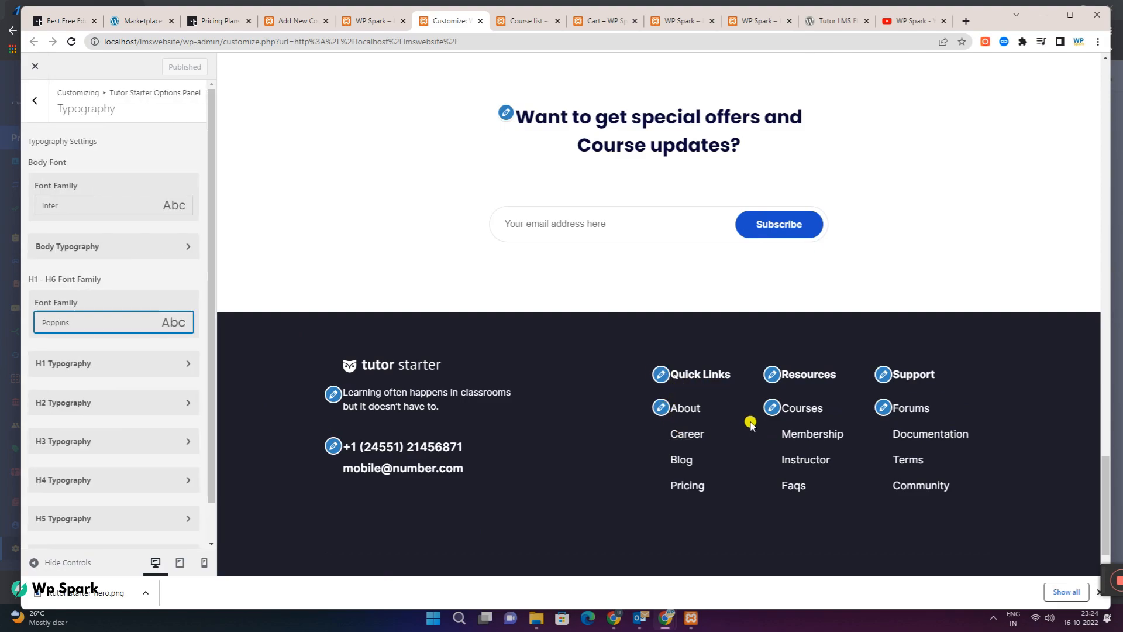
{"action": "left_click", "coordinate": [661, 407]}
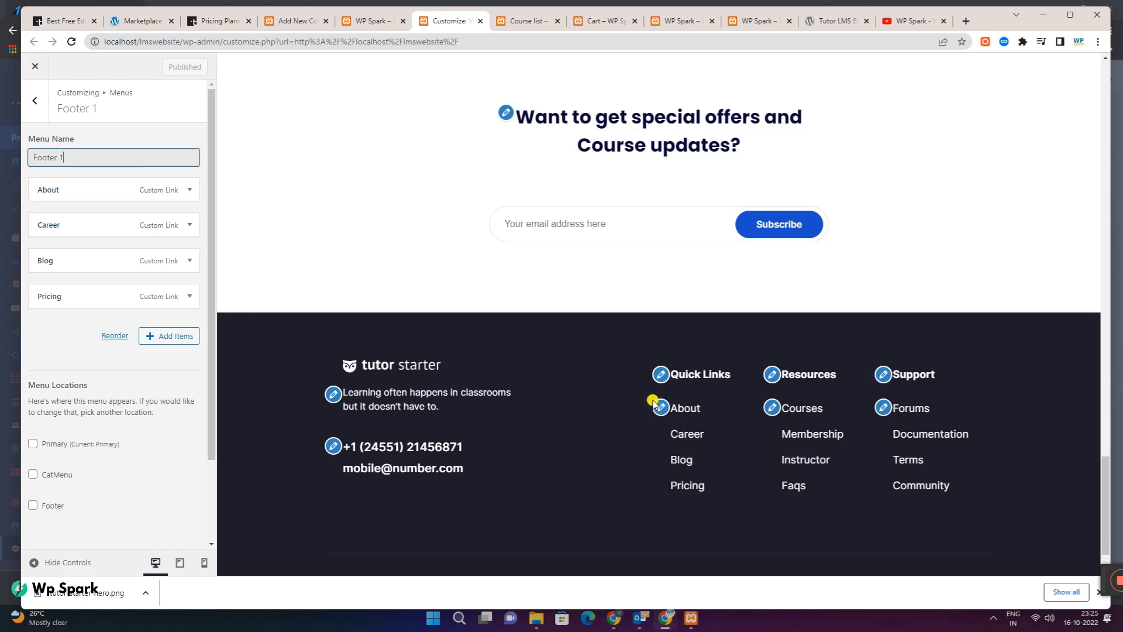
{"action": "left_click", "coordinate": [165, 336]}
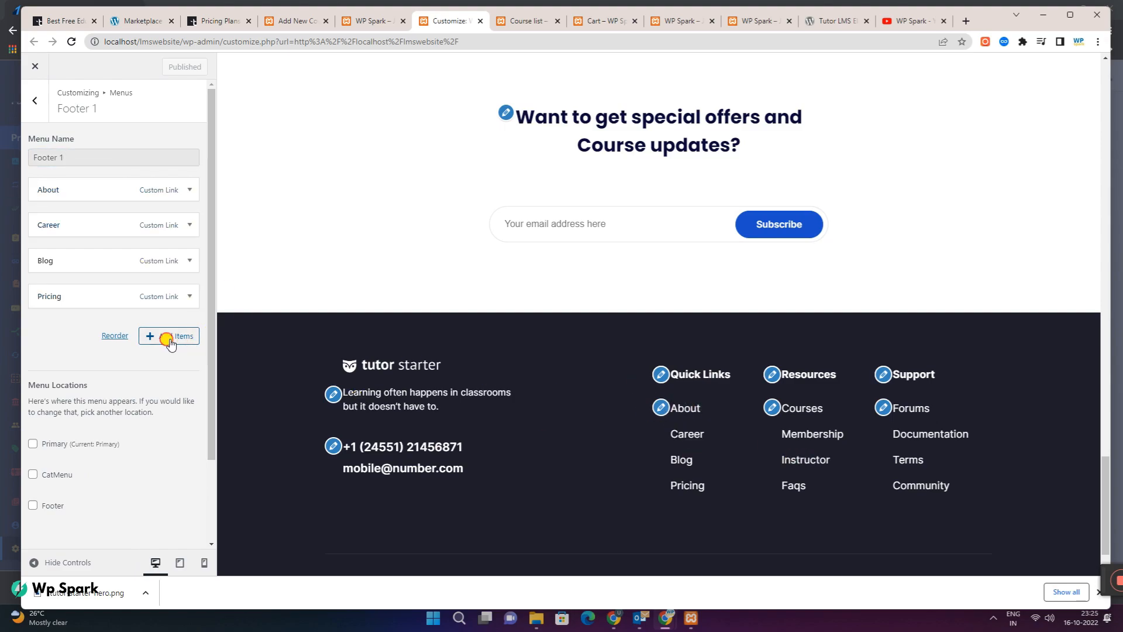
{"action": "left_click", "coordinate": [258, 204]}
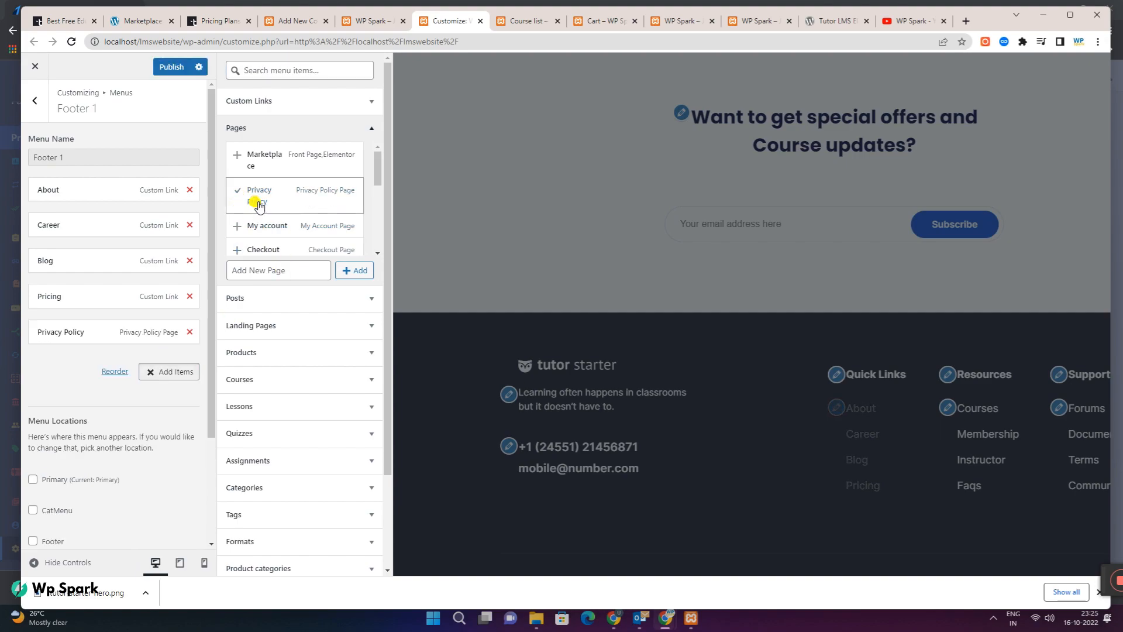
{"action": "scroll", "coordinate": [742, 408], "scroll_direction": "down", "scroll_amount": 1}
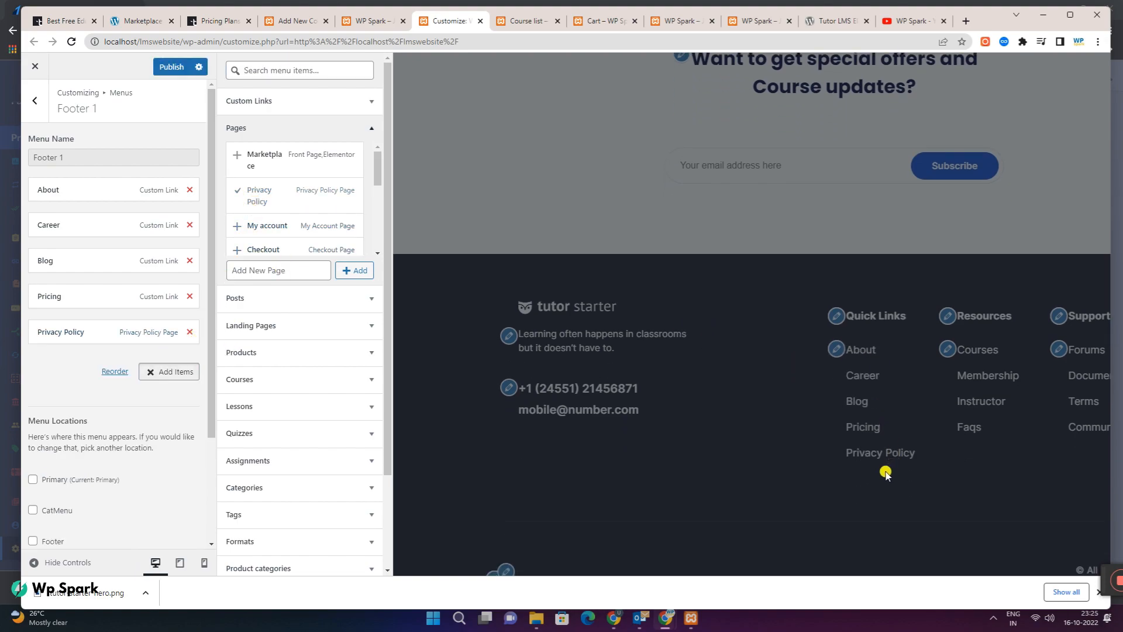
{"action": "left_click", "coordinate": [190, 331]}
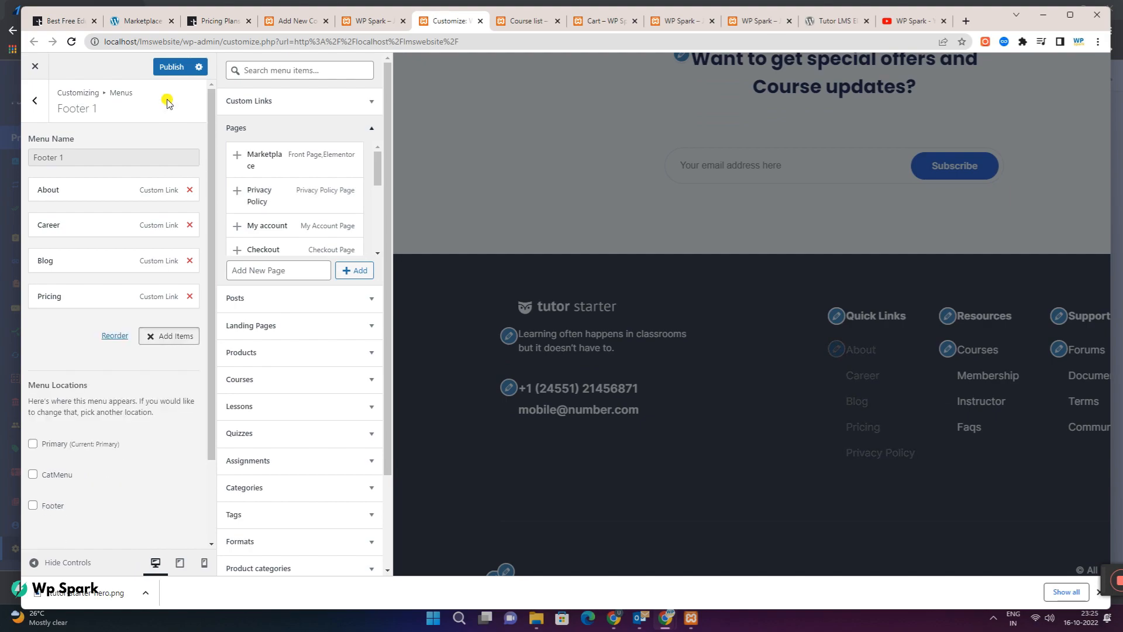
- Publish the Customizer changes and open the live homepage at localhost/lmswebsite
{"action": "left_click", "coordinate": [169, 68]}
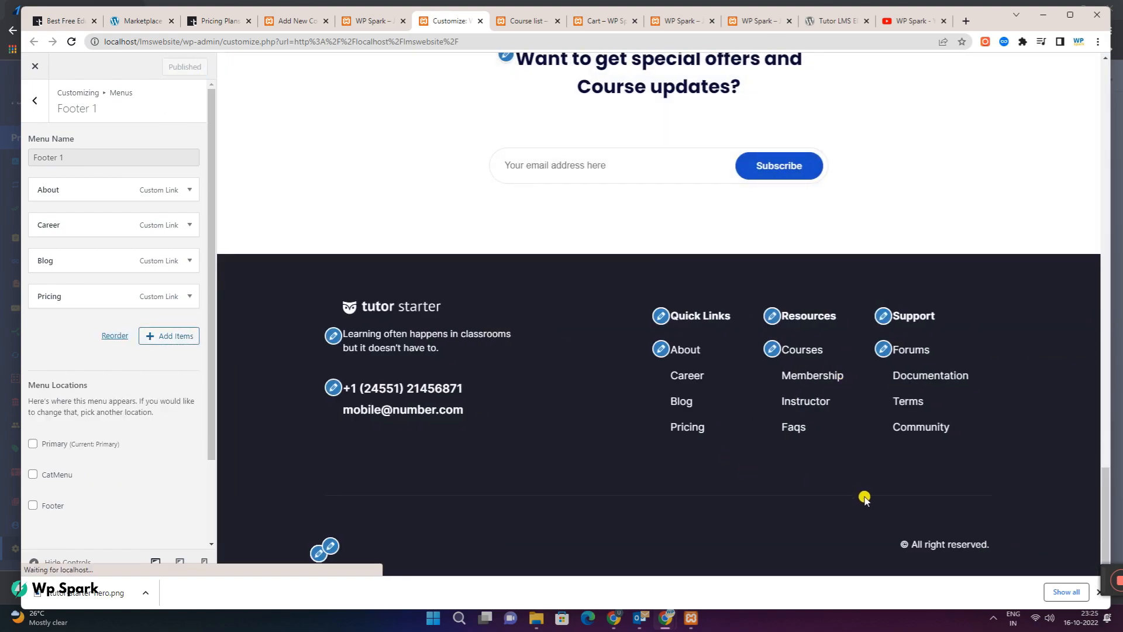
{"action": "scroll", "coordinate": [863, 492], "scroll_direction": "up", "scroll_amount": 10}
{"action": "left_click", "coordinate": [527, 41]}
{"action": "type", "text": "localhost/lmswebsite"}
{"action": "key", "text": "Return"}
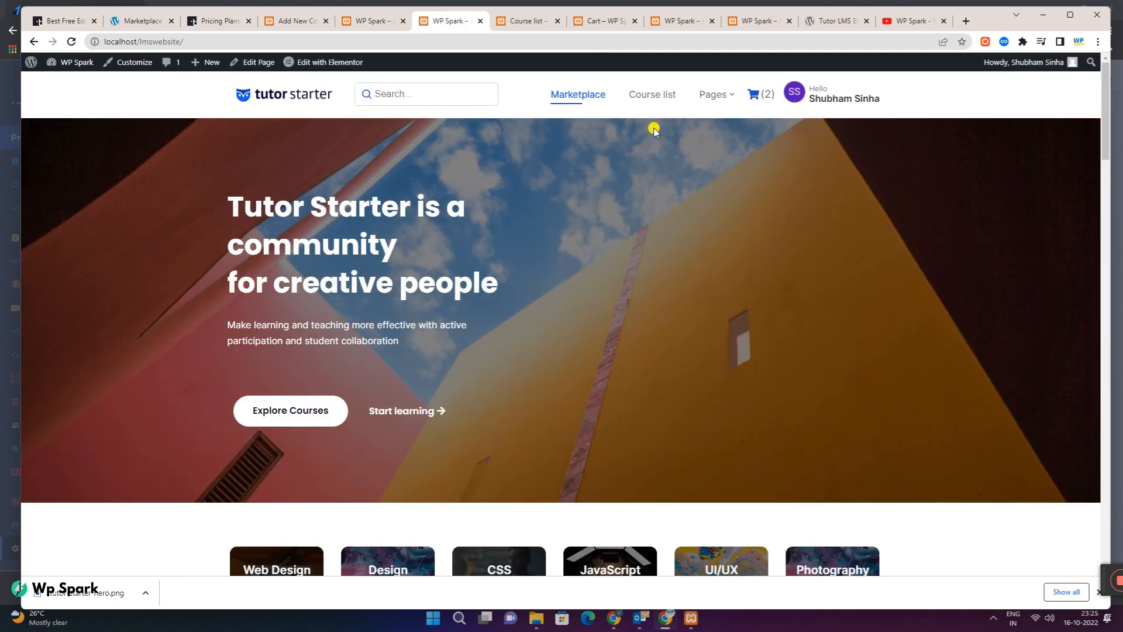
- Open the Instructors page from the site's Pages menu and look through it down to the Become an instructor section
{"action": "mouse_move", "coordinate": [712, 92]}
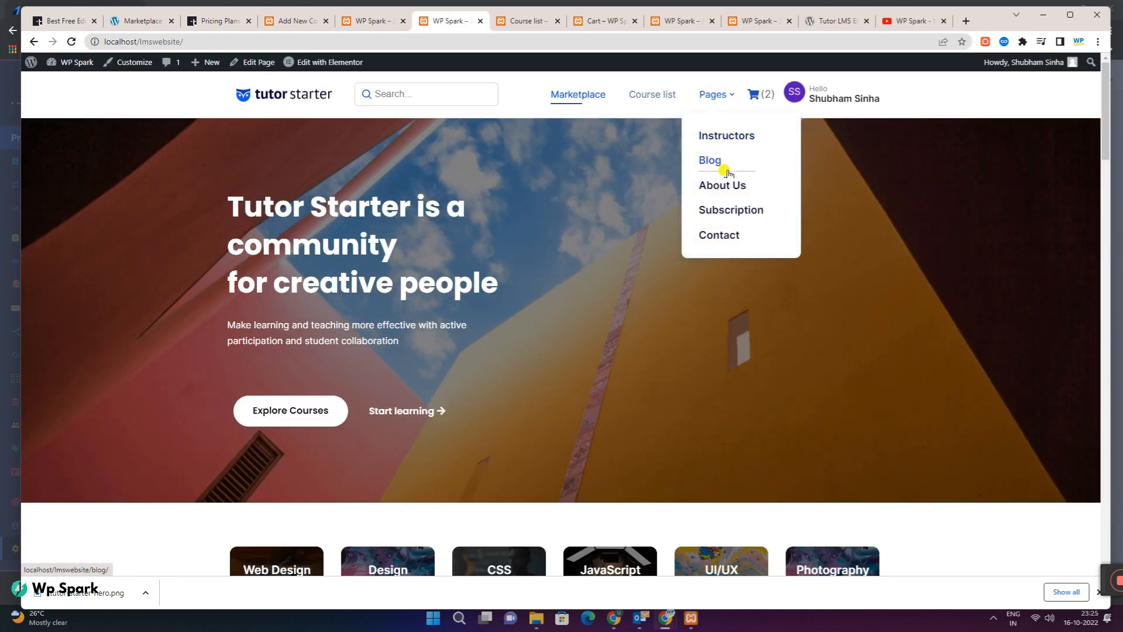
{"action": "left_click", "coordinate": [725, 136]}
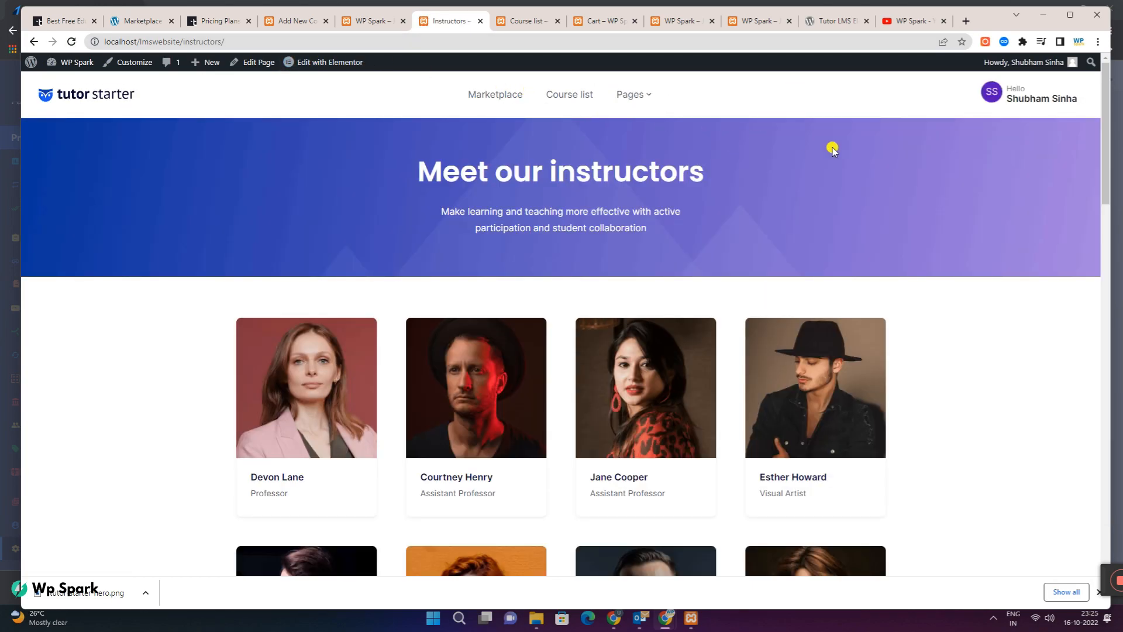
{"action": "left_click_drag", "start_coordinate": [183, 41], "coordinate": [104, 42]}
{"action": "right_click", "coordinate": [141, 44]}
{"action": "left_click", "coordinate": [171, 107]}
{"action": "scroll", "coordinate": [500, 234], "scroll_direction": "down", "scroll_amount": 4}
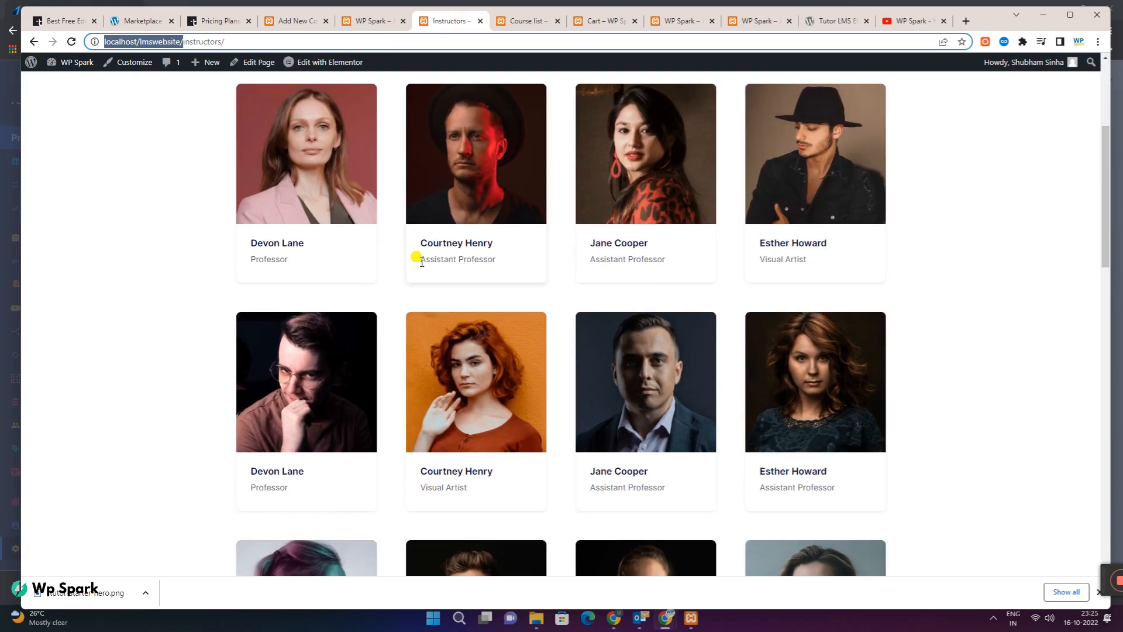
{"action": "scroll", "coordinate": [569, 462], "scroll_direction": "down", "scroll_amount": 7}
{"action": "scroll", "coordinate": [570, 462], "scroll_direction": "down", "scroll_amount": 6}
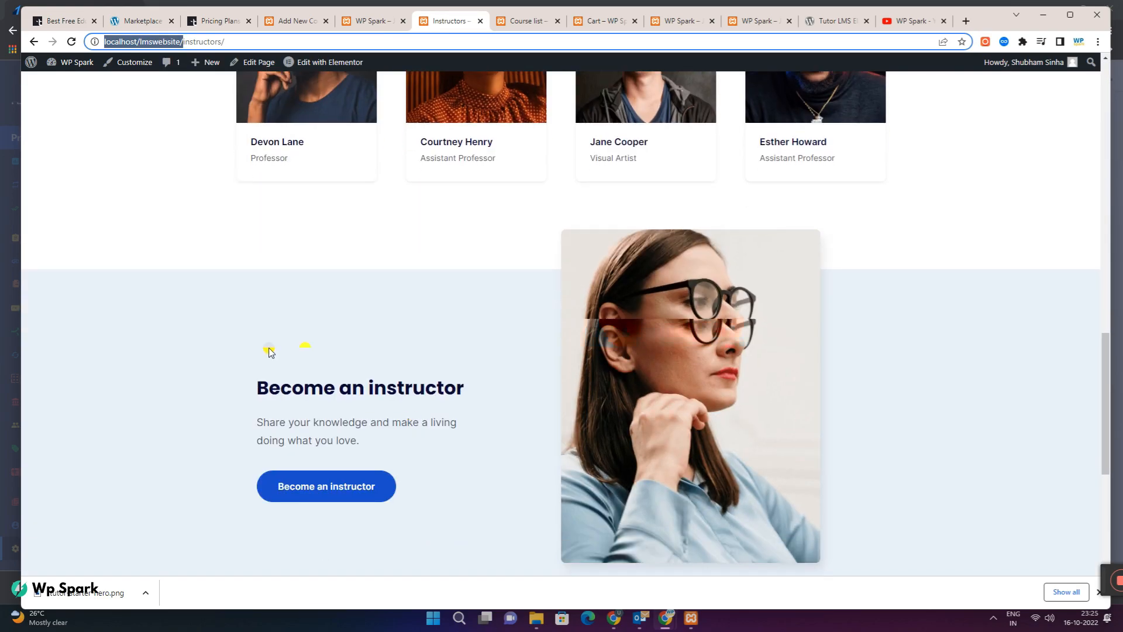
{"action": "scroll", "coordinate": [659, 367], "scroll_direction": "up", "scroll_amount": 15}
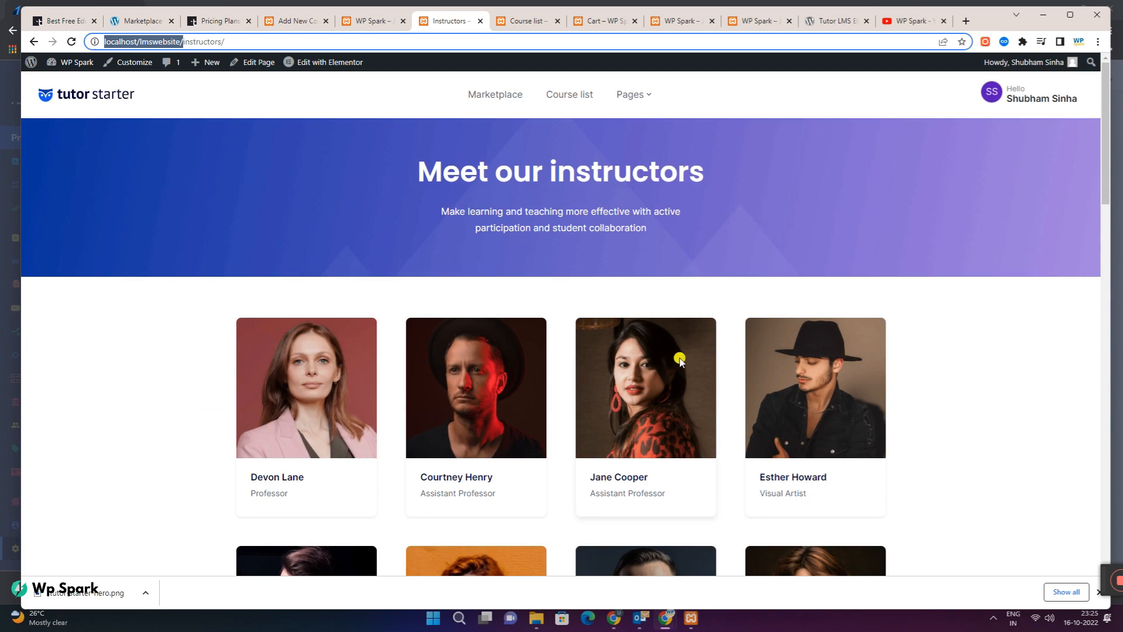
- Open the Instructors page in Elementor and select the banner's heading and its description text for editing
{"action": "left_click", "coordinate": [329, 63]}
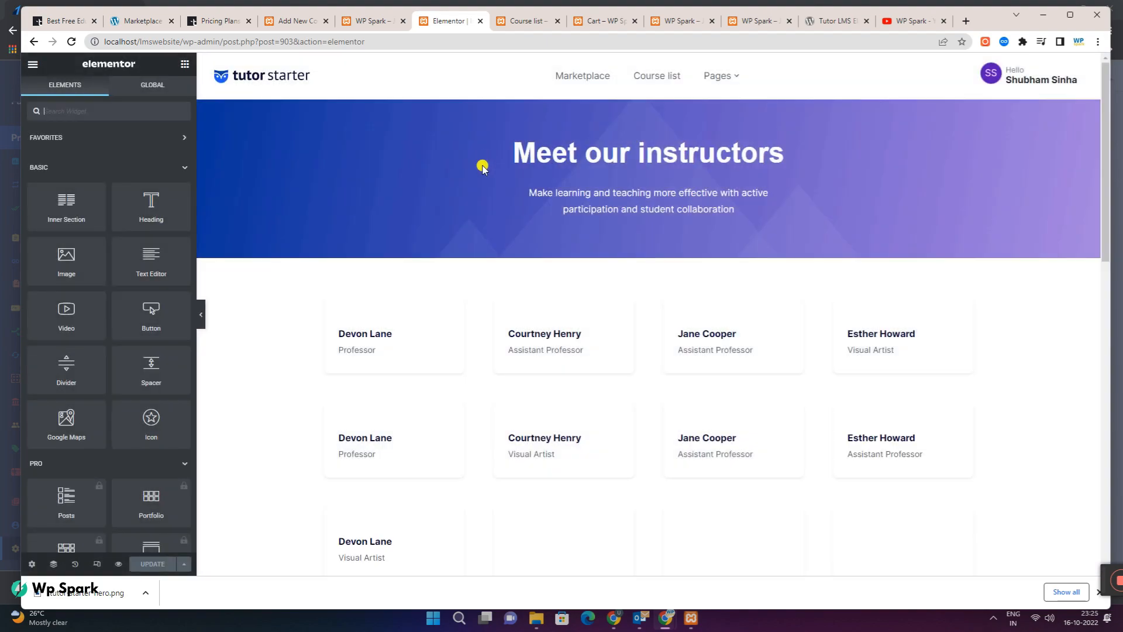
{"action": "scroll", "coordinate": [632, 218], "scroll_direction": "down", "scroll_amount": 3}
{"action": "scroll", "coordinate": [582, 146], "scroll_direction": "up", "scroll_amount": 3}
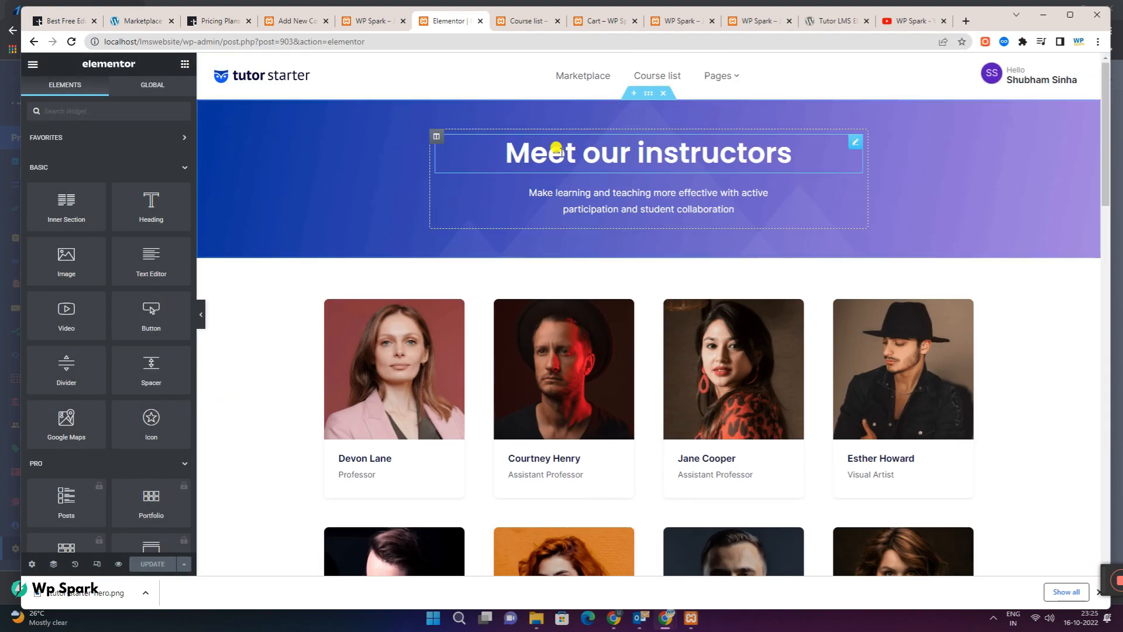
{"action": "left_click", "coordinate": [582, 148]}
{"action": "left_click", "coordinate": [580, 188]}
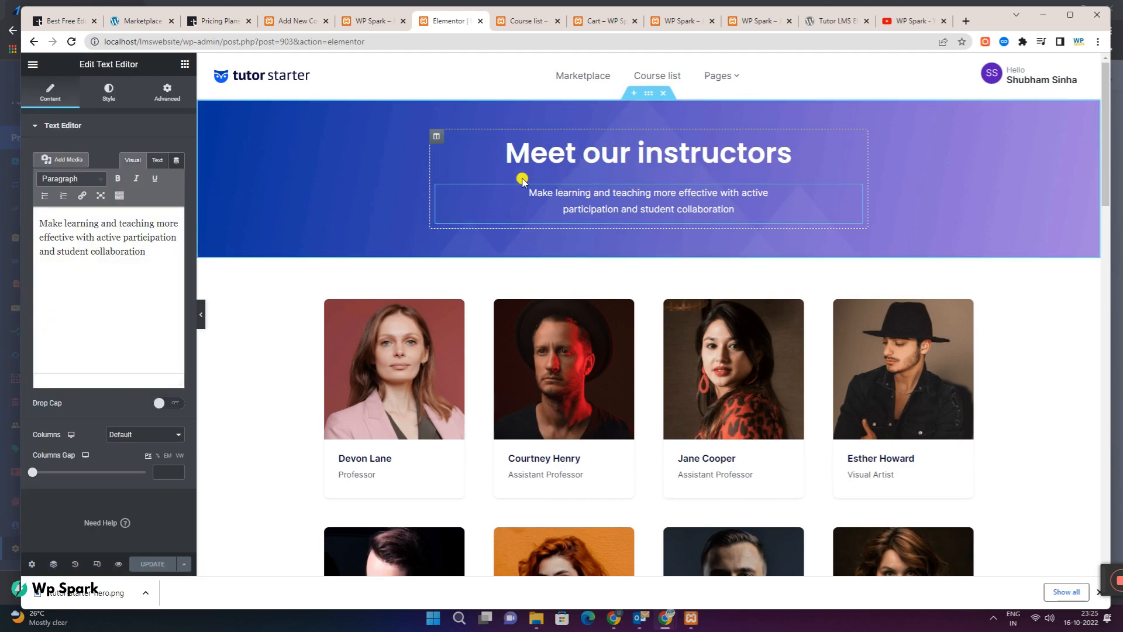
- Delete all instructor rows below the first one and the Become an instructor section, and update the page
{"action": "scroll", "coordinate": [656, 205], "scroll_direction": "down", "scroll_amount": 4}
{"action": "scroll", "coordinate": [621, 165], "scroll_direction": "down", "scroll_amount": 3}
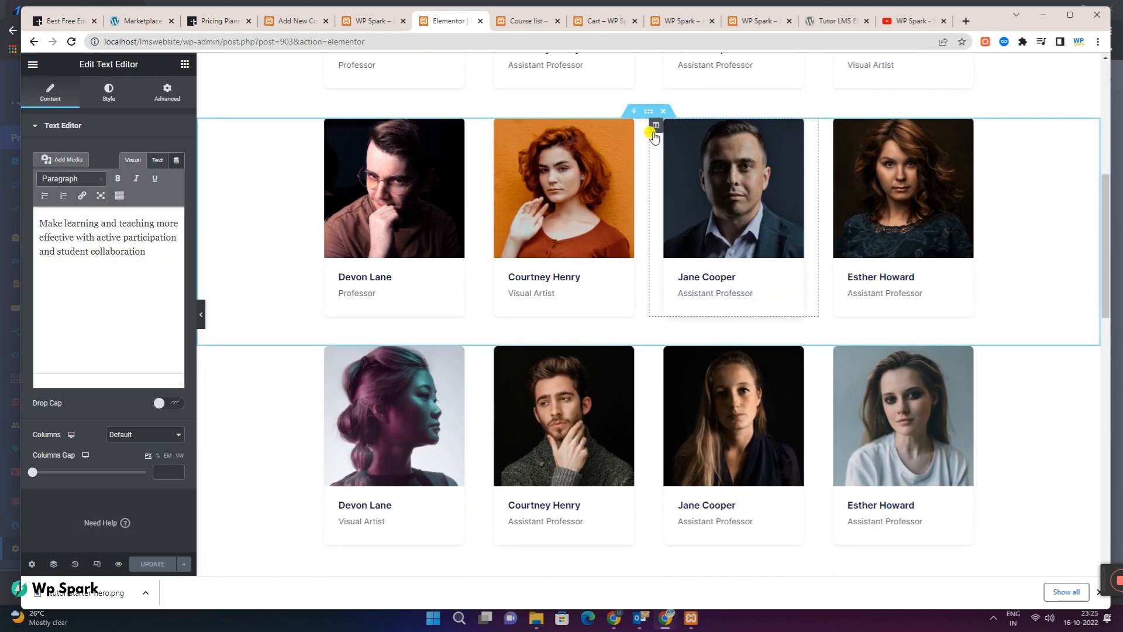
{"action": "scroll", "coordinate": [665, 123], "scroll_direction": "down", "scroll_amount": 4}
{"action": "scroll", "coordinate": [656, 114], "scroll_direction": "down", "scroll_amount": 4}
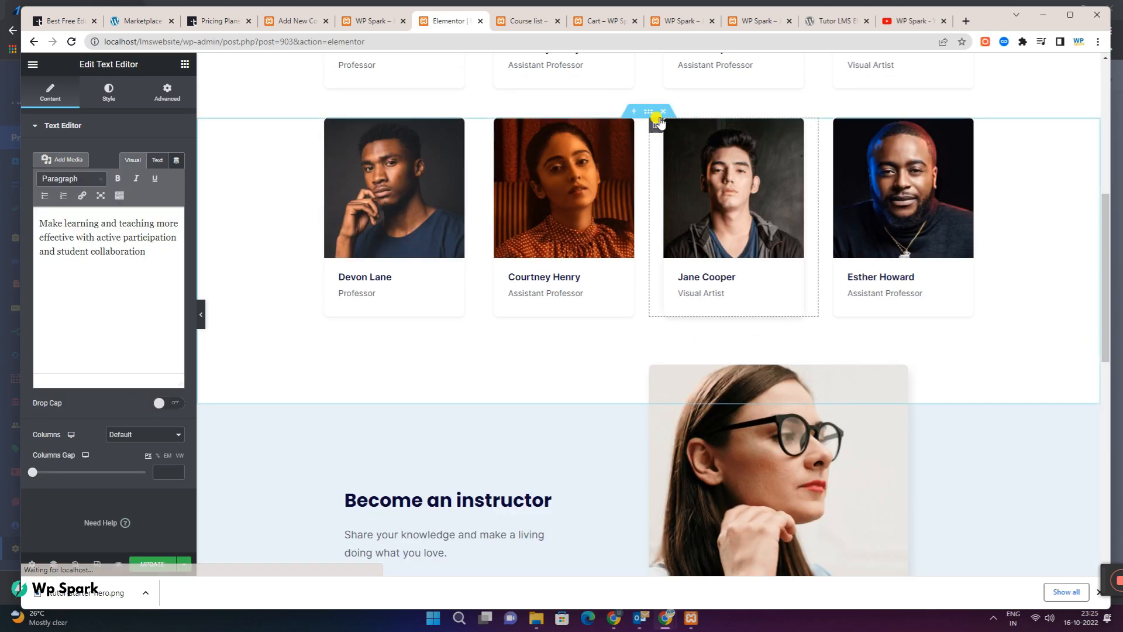
{"action": "scroll", "coordinate": [655, 117], "scroll_direction": "down", "scroll_amount": 5}
{"action": "scroll", "coordinate": [663, 166], "scroll_direction": "up", "scroll_amount": 5}
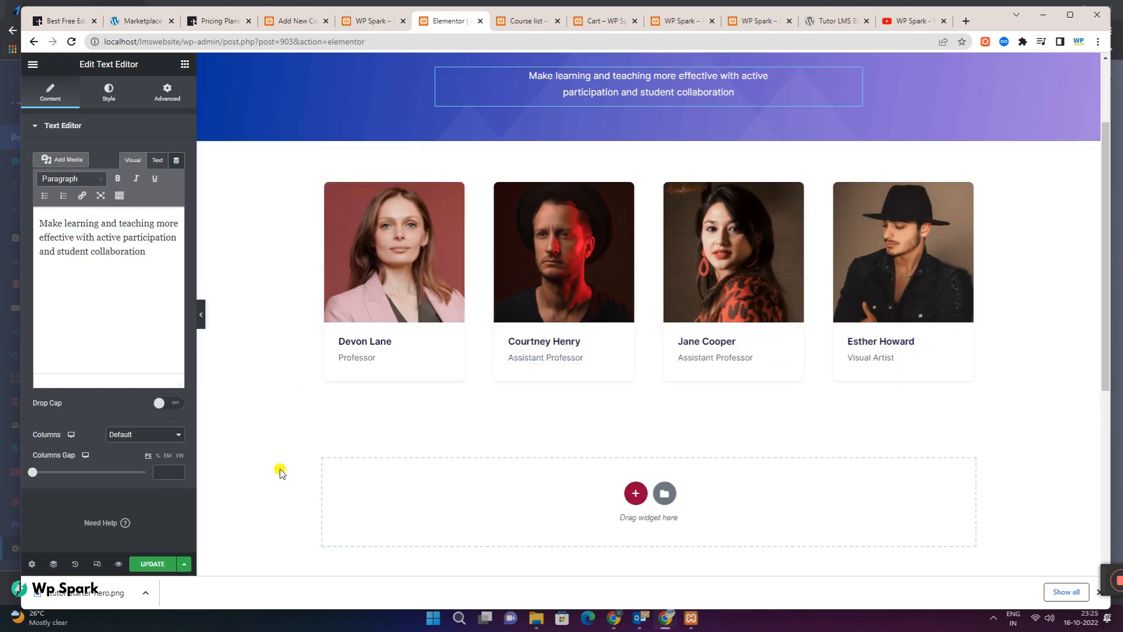
- Go to the live site at localhost/lmswebsite, open the Instructors page, and check its edited layout down to the footer
{"action": "left_click_drag", "start_coordinate": [175, 42], "coordinate": [463, 40]}
{"action": "type", "text": "ebsite"}
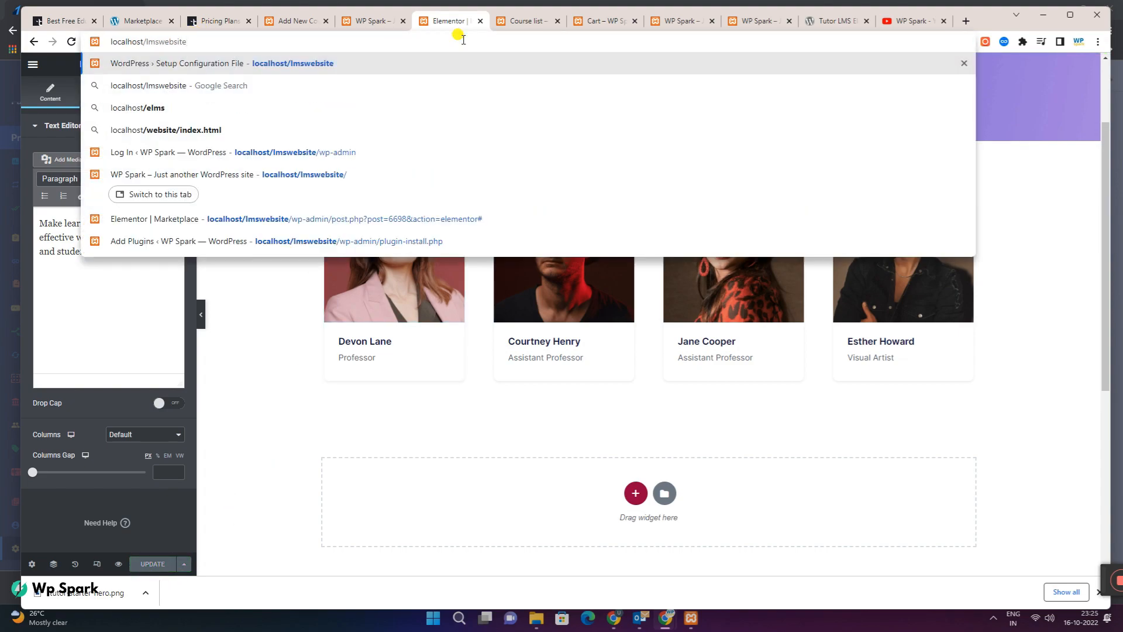
{"action": "key", "text": "Return"}
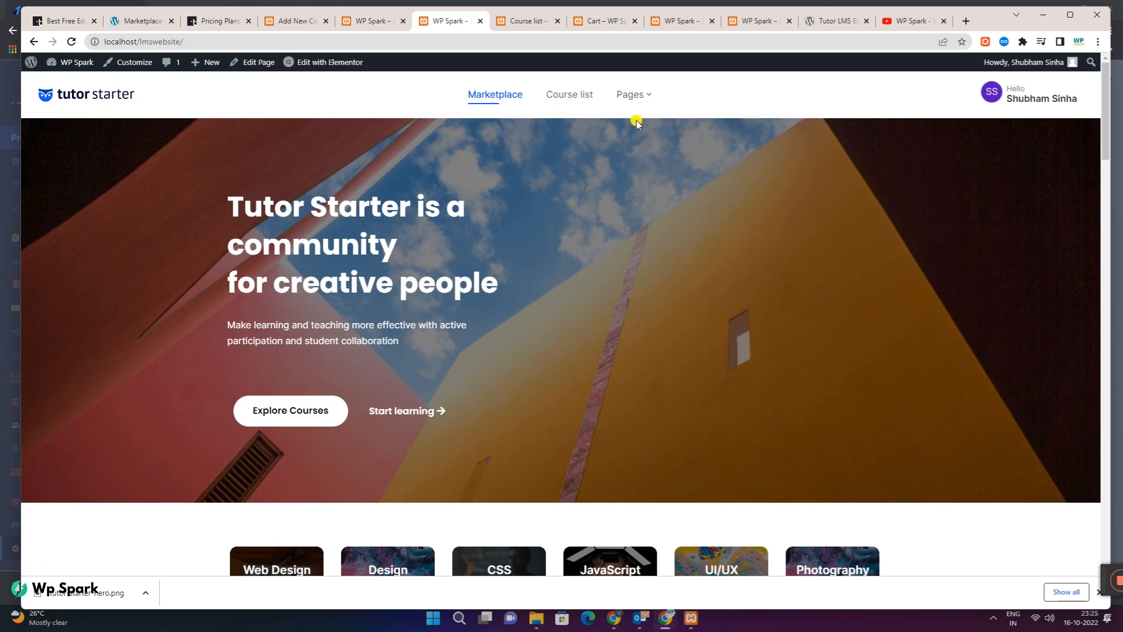
{"action": "mouse_move", "coordinate": [636, 100]}
{"action": "left_click", "coordinate": [644, 137]}
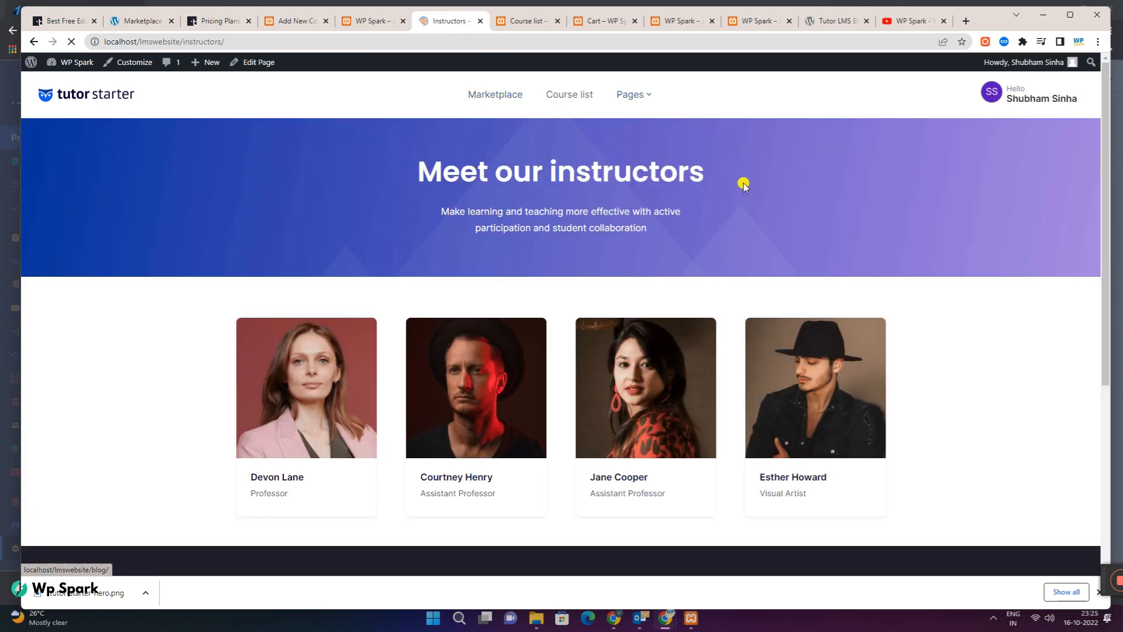
{"action": "scroll", "coordinate": [668, 407], "scroll_direction": "down", "scroll_amount": 5}
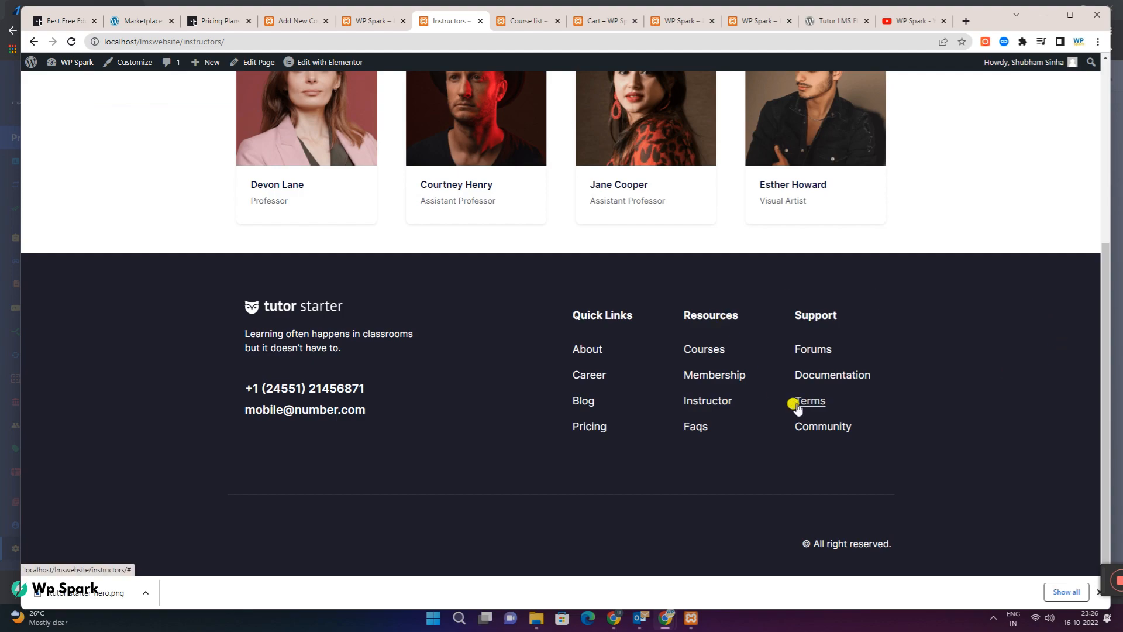
{"action": "scroll", "coordinate": [798, 408], "scroll_direction": "up", "scroll_amount": 5}
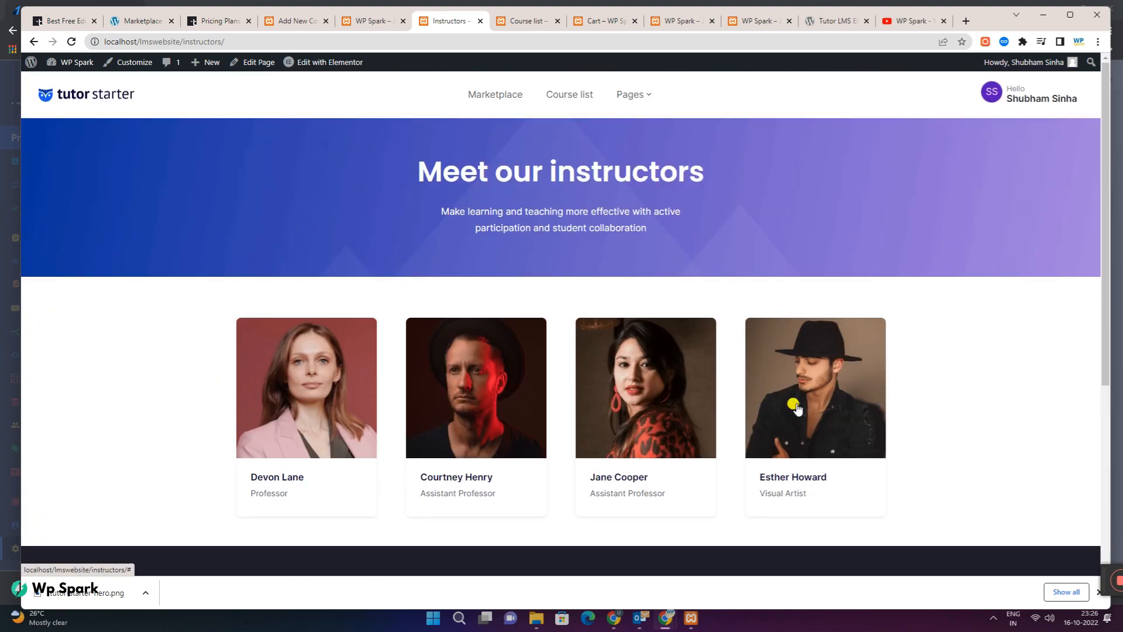
- Open the live site's home page and look through it down to the Latest News section
{"action": "left_click", "coordinate": [87, 93]}
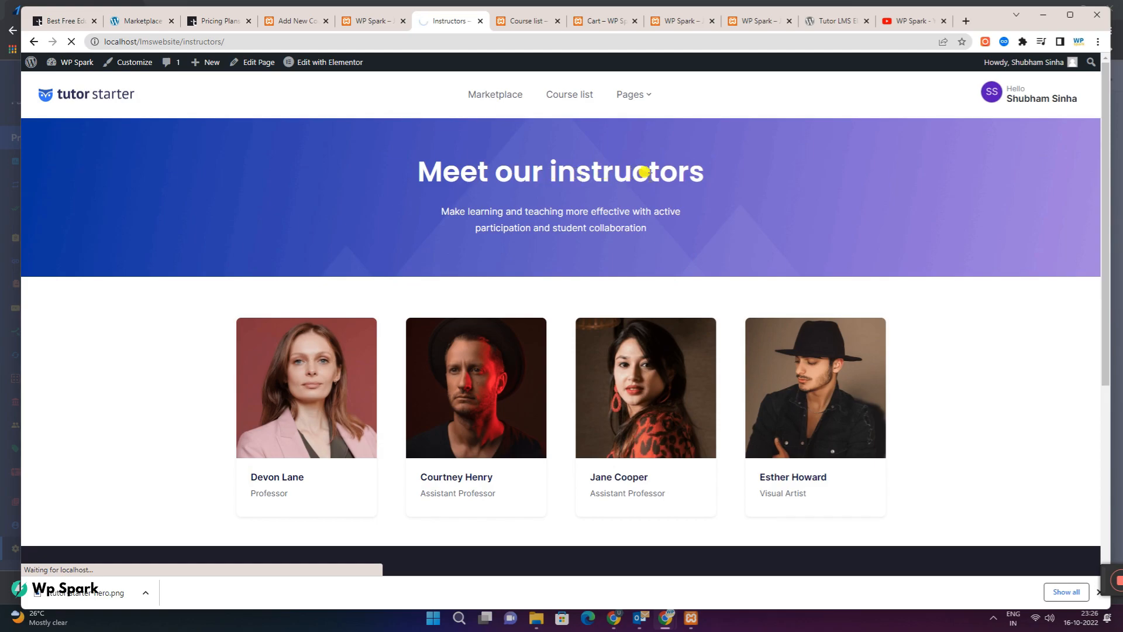
{"action": "scroll", "coordinate": [611, 145], "scroll_direction": "down", "scroll_amount": 3}
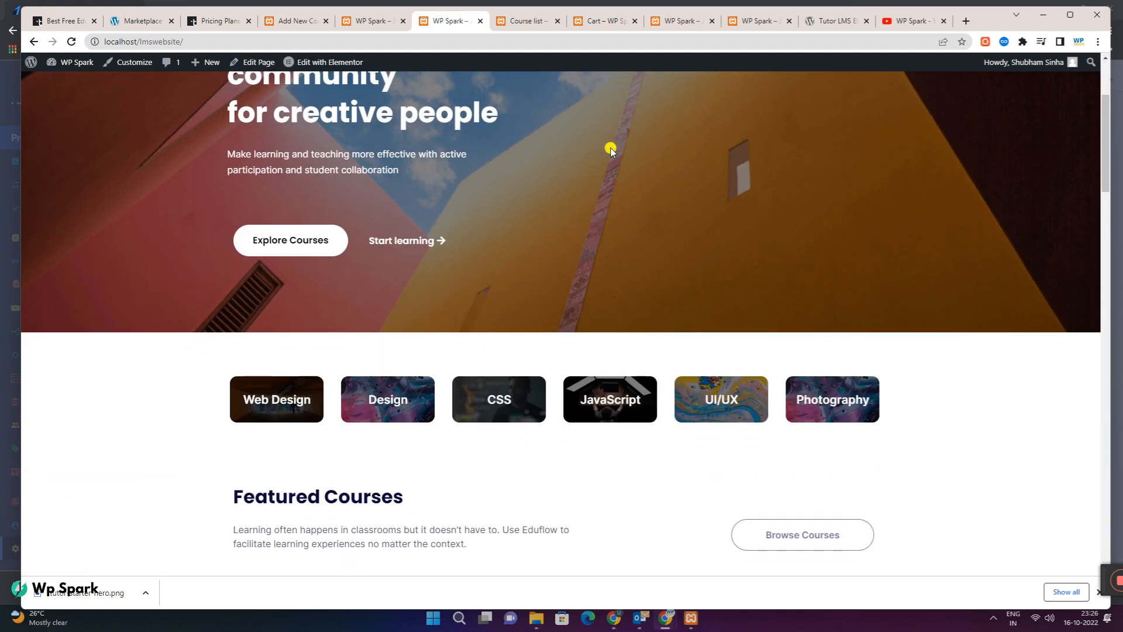
{"action": "scroll", "coordinate": [847, 409], "scroll_direction": "down", "scroll_amount": 5}
{"action": "scroll", "coordinate": [379, 490], "scroll_direction": "down", "scroll_amount": 4}
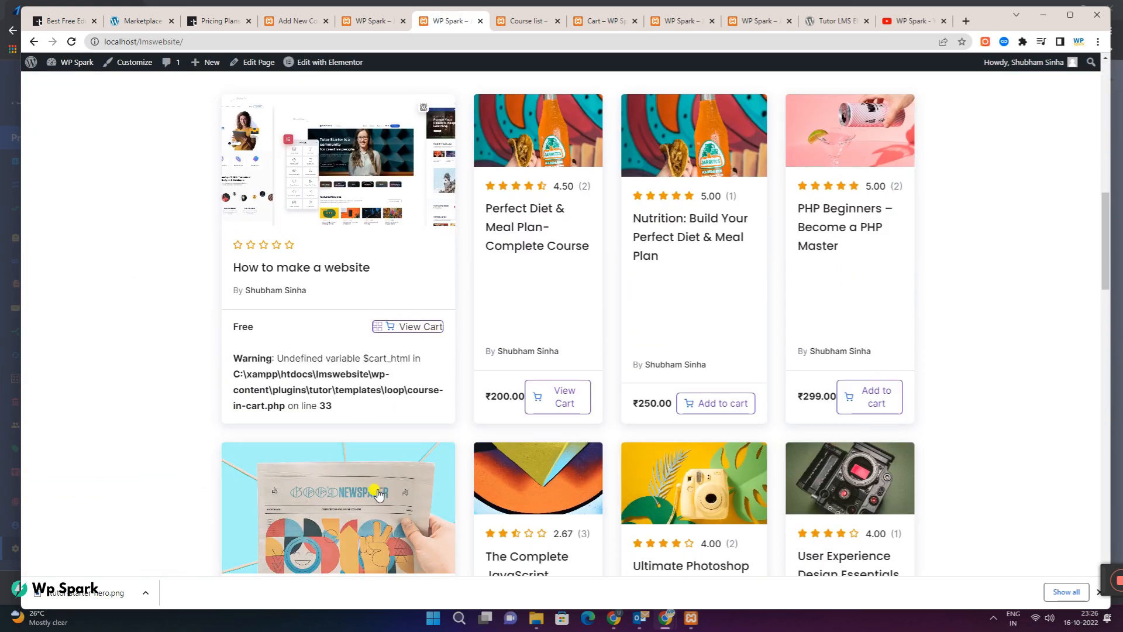
{"action": "scroll", "coordinate": [489, 495], "scroll_direction": "down", "scroll_amount": 12}
- Switch to the incognito browser window, open the home page, and examine its sections and the featured course cards
{"action": "mouse_move", "coordinate": [666, 618]}
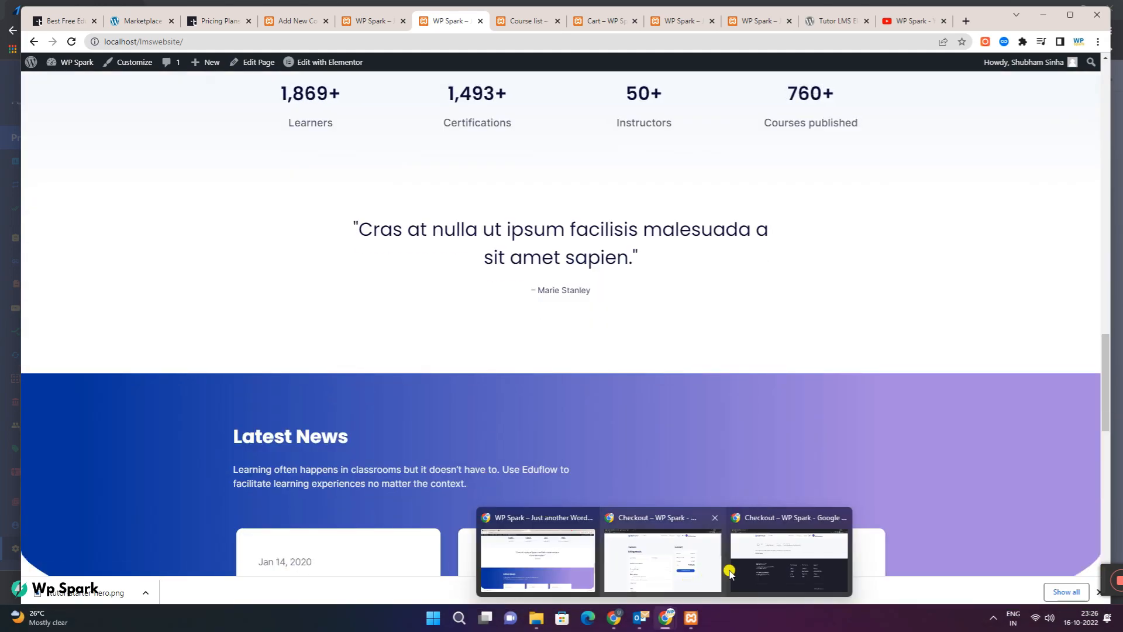
{"action": "left_click", "coordinate": [774, 570]}
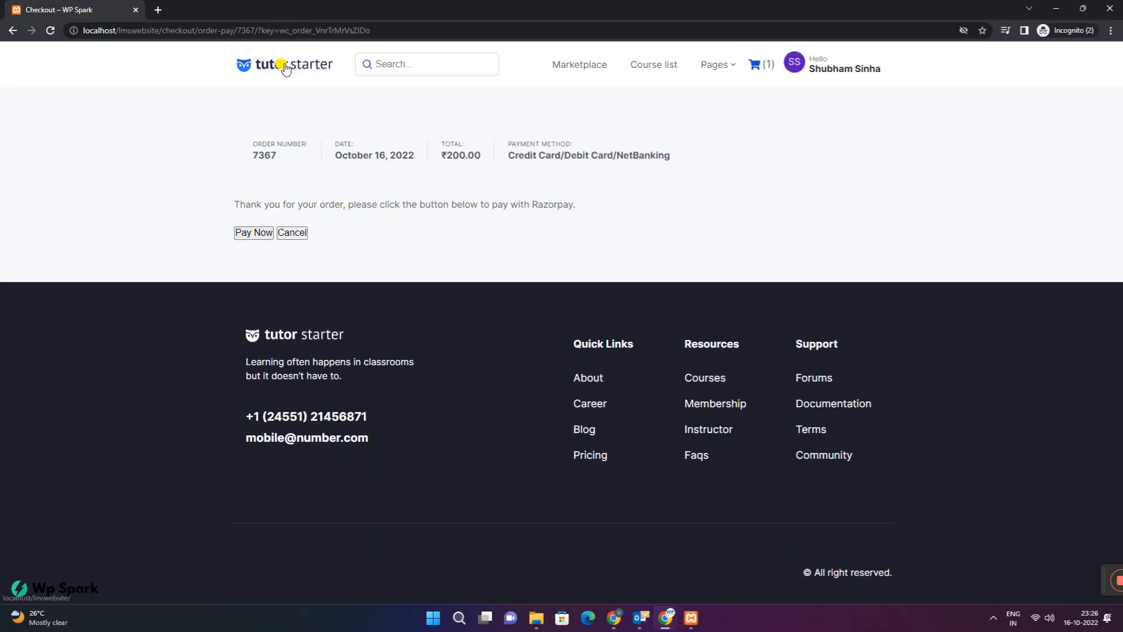
{"action": "scroll", "coordinate": [647, 223], "scroll_direction": "down", "scroll_amount": 10}
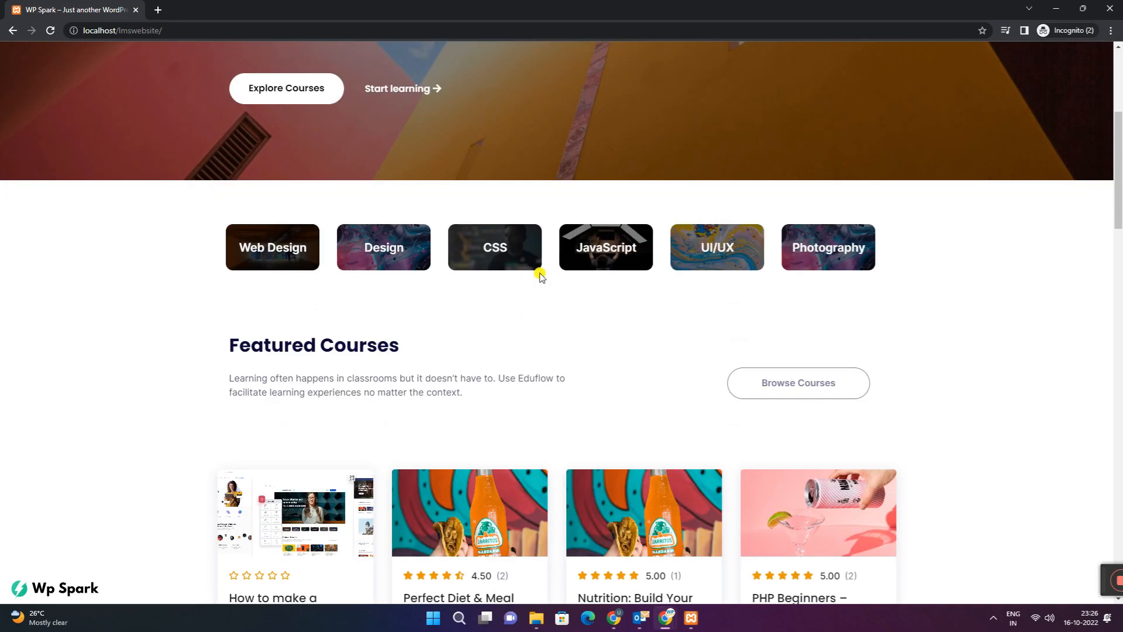
{"action": "scroll", "coordinate": [534, 296], "scroll_direction": "down", "scroll_amount": 20}
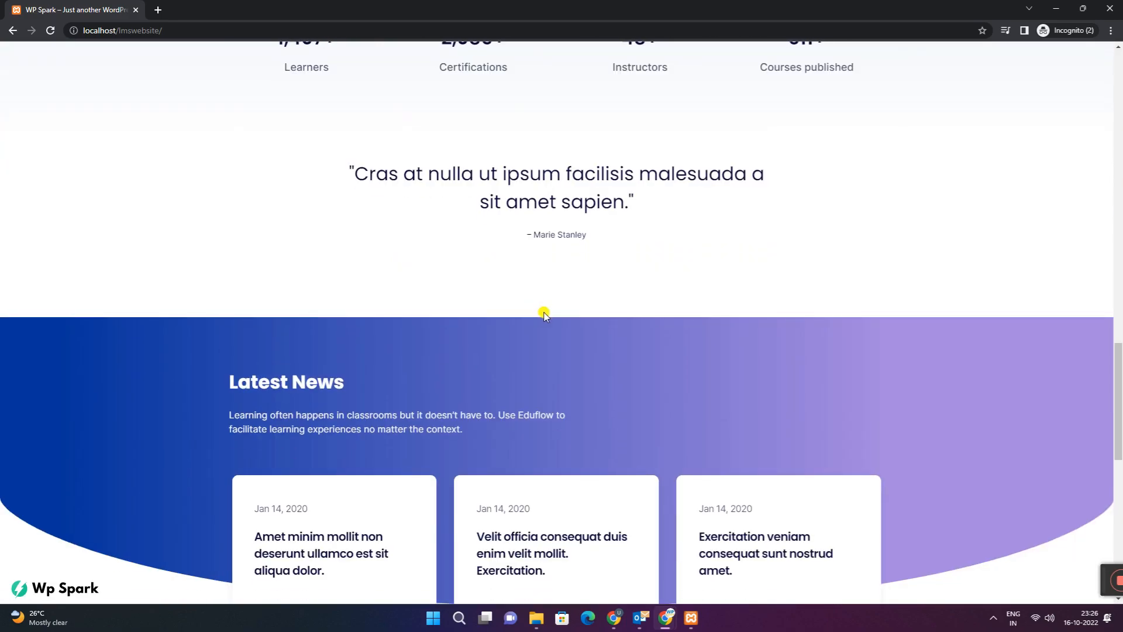
{"action": "scroll", "coordinate": [541, 310], "scroll_direction": "down", "scroll_amount": 2}
{"action": "scroll", "coordinate": [542, 312], "scroll_direction": "up", "scroll_amount": 20}
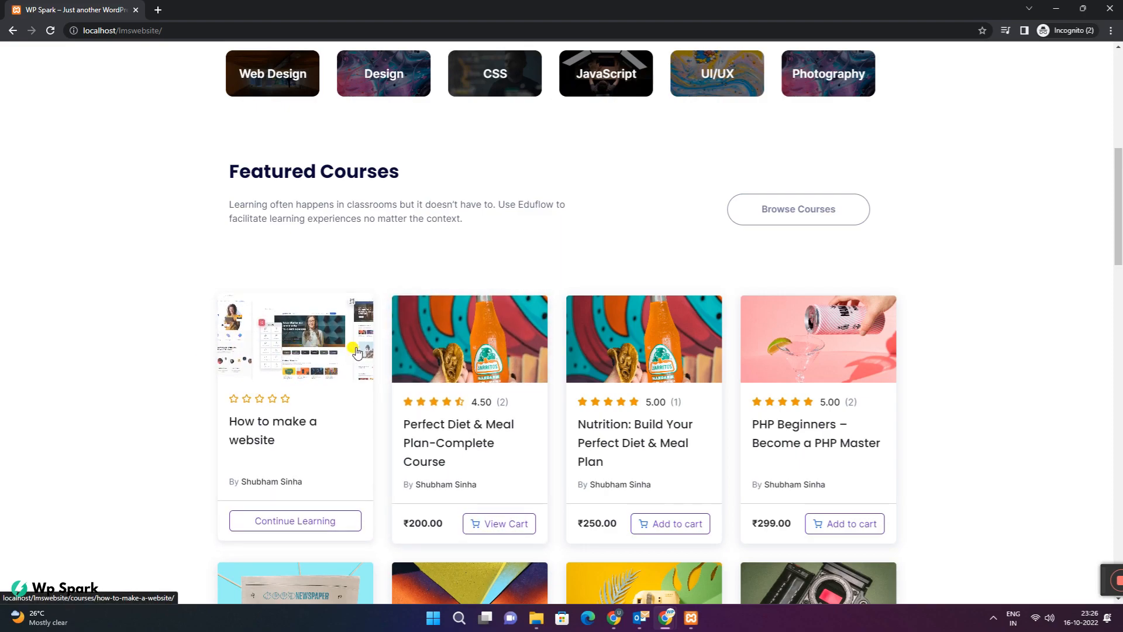
{"action": "scroll", "coordinate": [381, 343], "scroll_direction": "down", "scroll_amount": 3}
{"action": "scroll", "coordinate": [333, 319], "scroll_direction": "down", "scroll_amount": 3}
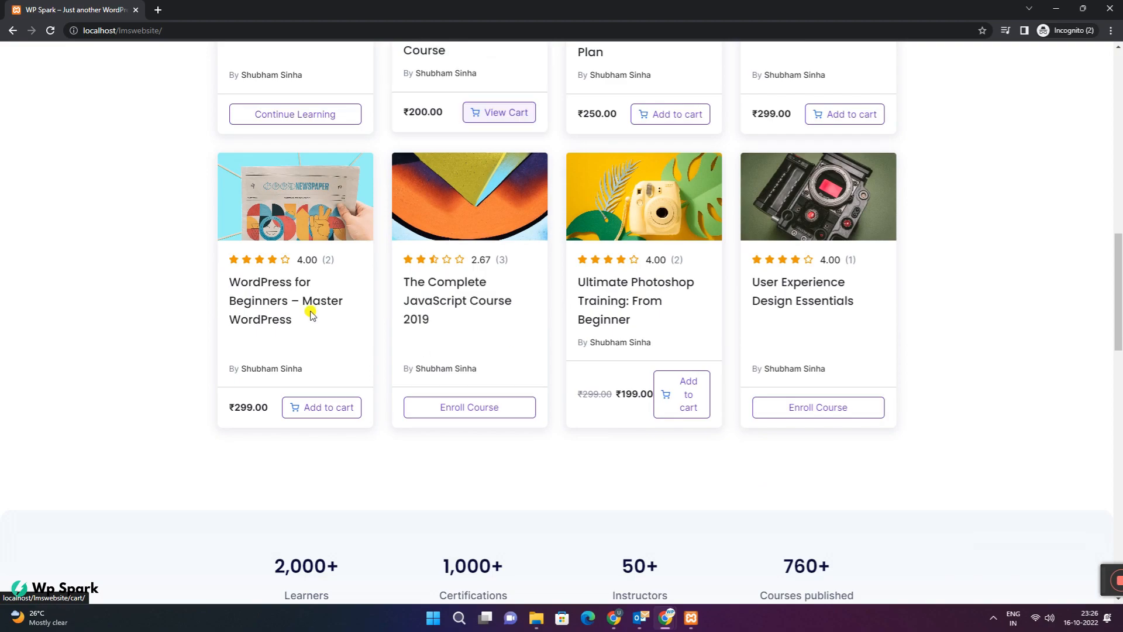
- Open the WordPress for Beginners course image in a separate tab, view it, and close that tab
{"action": "scroll", "coordinate": [328, 328], "scroll_direction": "up", "scroll_amount": 3}
{"action": "scroll", "coordinate": [315, 372], "scroll_direction": "up", "scroll_amount": 1}
{"action": "scroll", "coordinate": [314, 372], "scroll_direction": "down", "scroll_amount": 1}
{"action": "right_click", "coordinate": [325, 390]}
{"action": "left_click", "coordinate": [384, 306]}
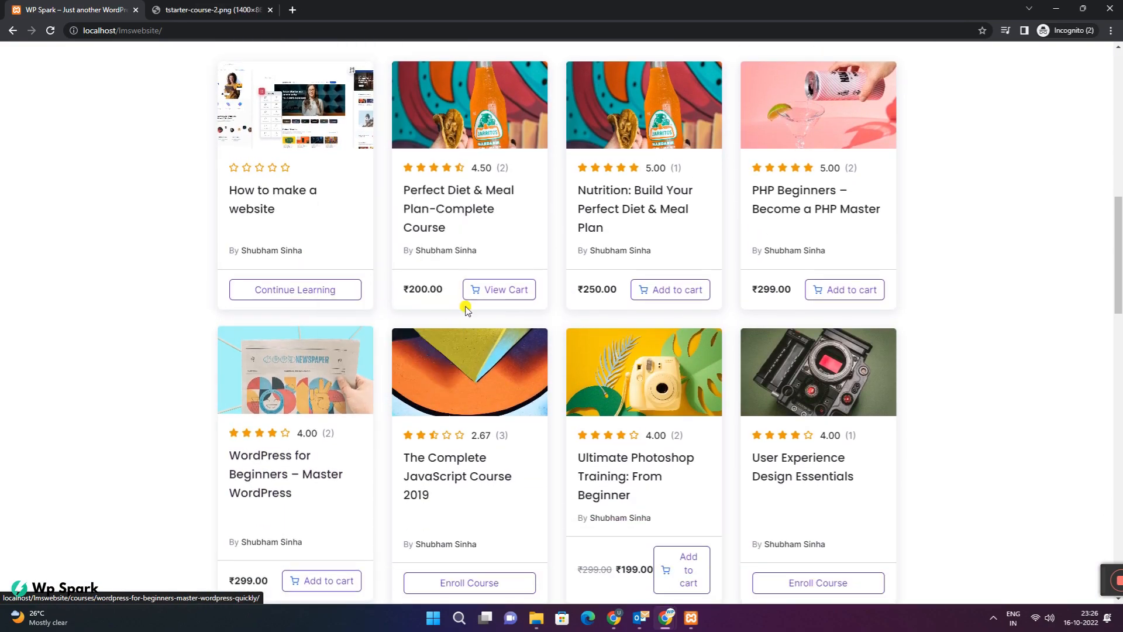
{"action": "left_click", "coordinate": [199, 9]}
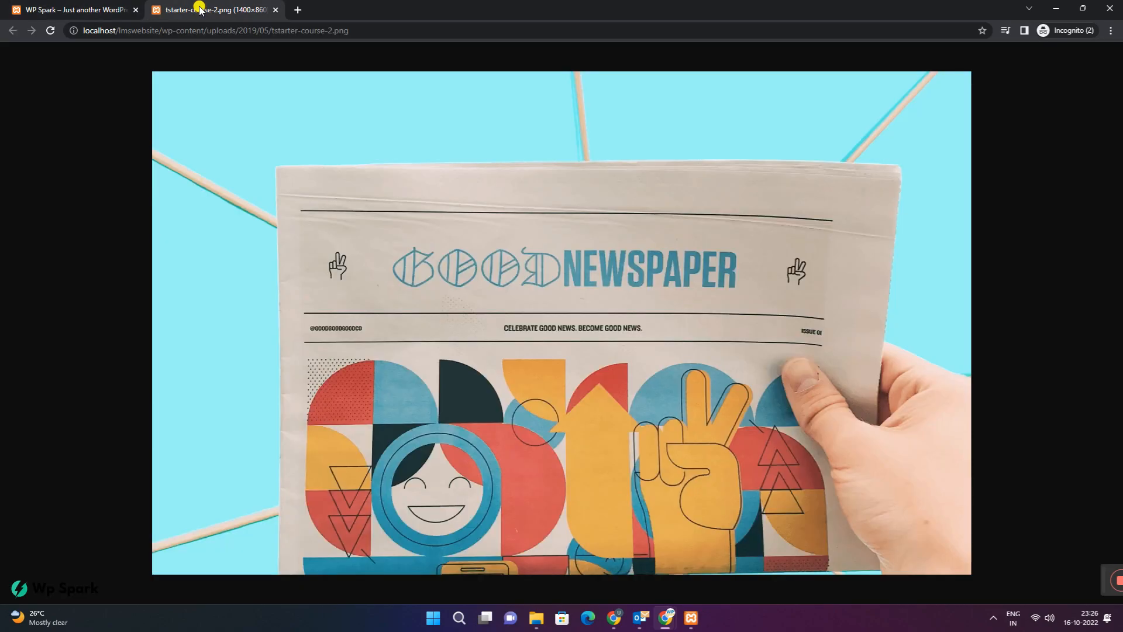
{"action": "left_click", "coordinate": [276, 10]}
- Open the Course list page, check the entries of the Pages and account menus, and put the incognito window away
{"action": "scroll", "coordinate": [570, 346], "scroll_direction": "up", "scroll_amount": 10}
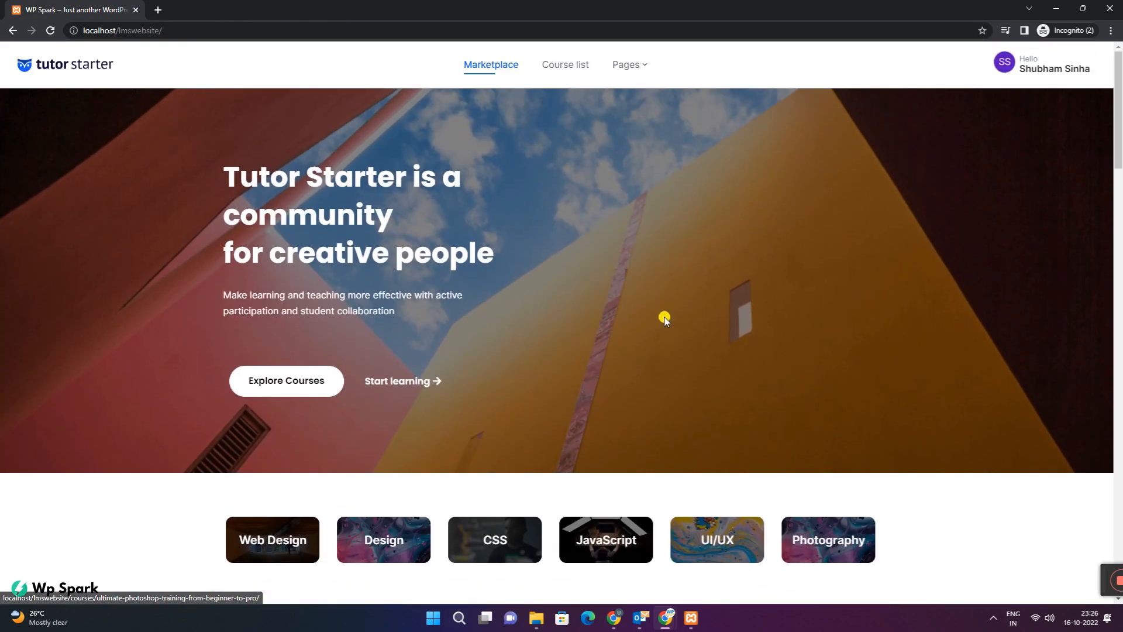
{"action": "left_click", "coordinate": [561, 66]}
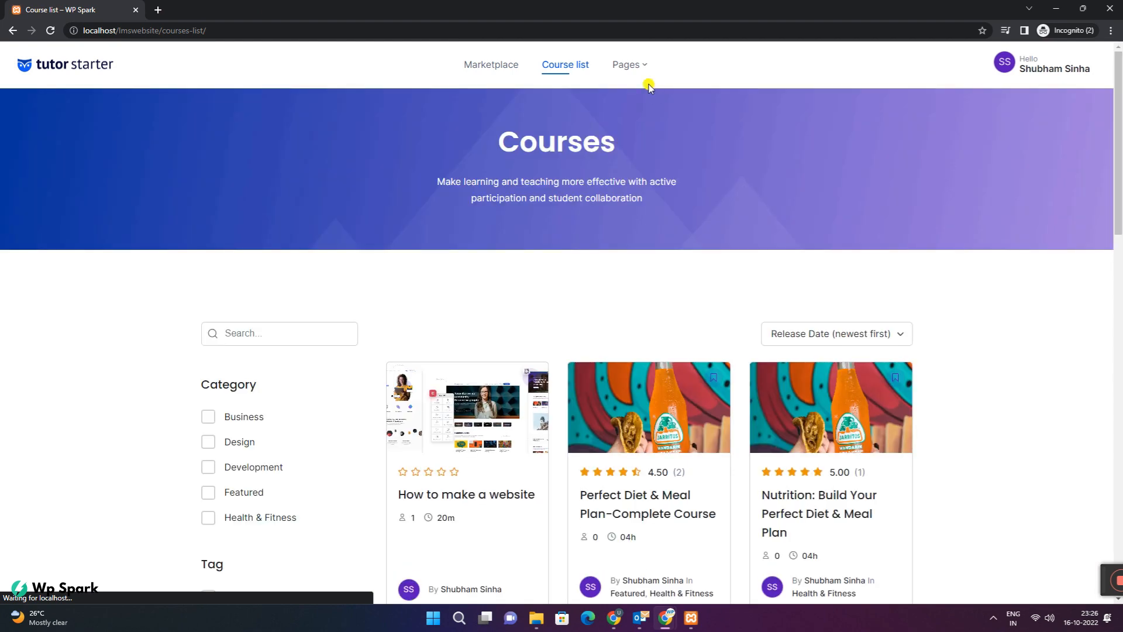
{"action": "mouse_move", "coordinate": [632, 68]}
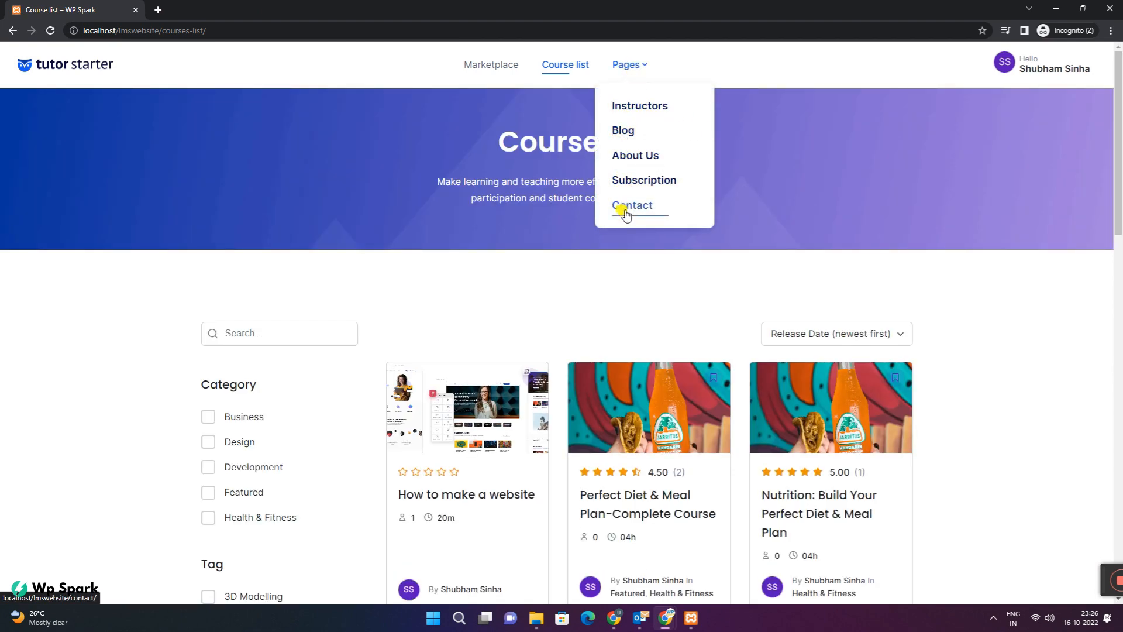
{"action": "mouse_move", "coordinate": [1034, 66]}
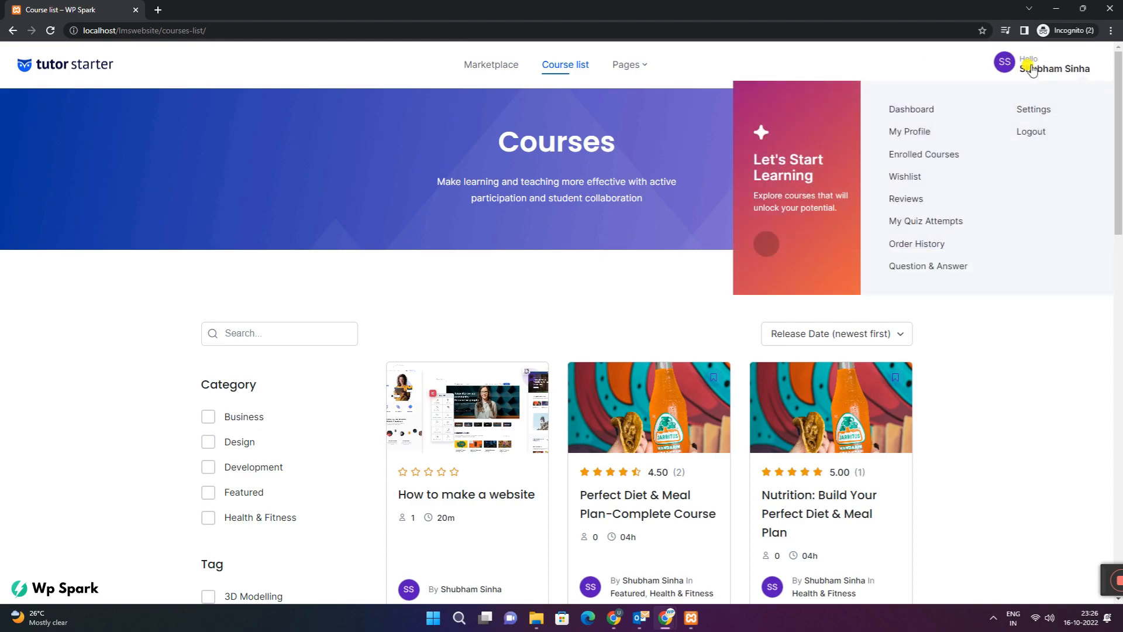
{"action": "left_click", "coordinate": [1058, 8]}
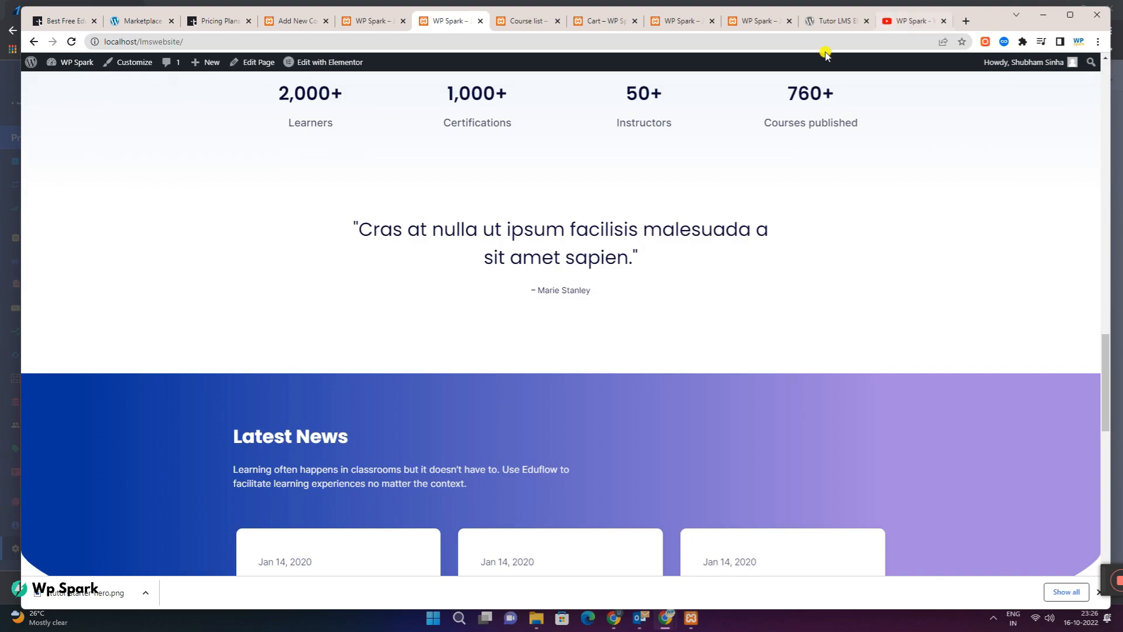
- Go to the WordPress dashboard, open the Menus screen under Appearance, and load the Primary menu for editing
{"action": "scroll", "coordinate": [593, 219], "scroll_direction": "up", "scroll_amount": 20}
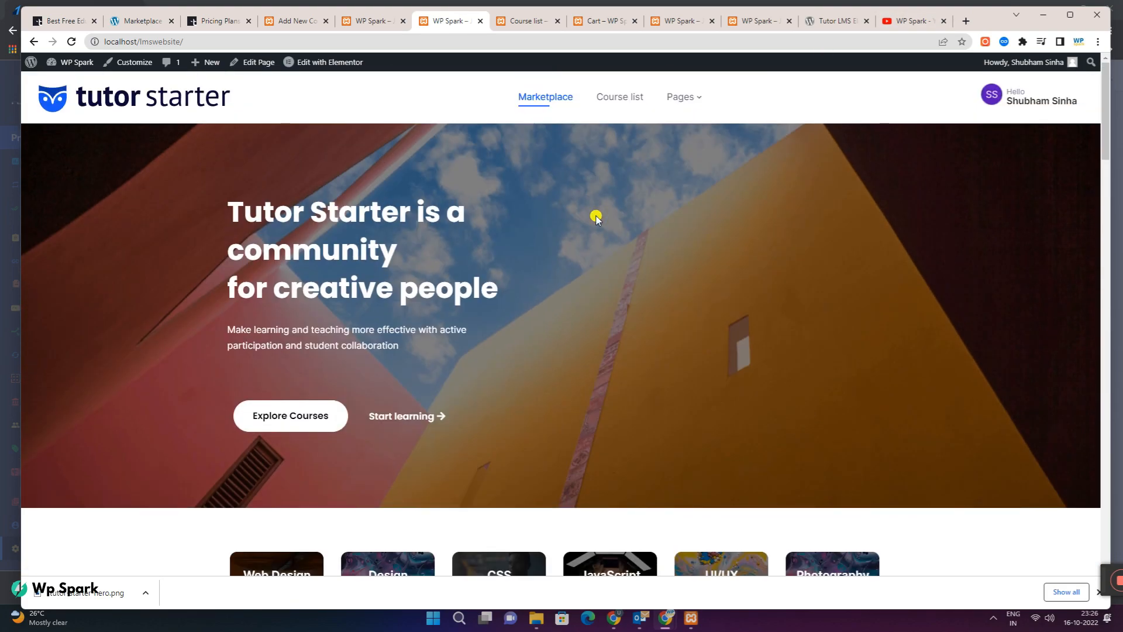
{"action": "mouse_move", "coordinate": [67, 63]}
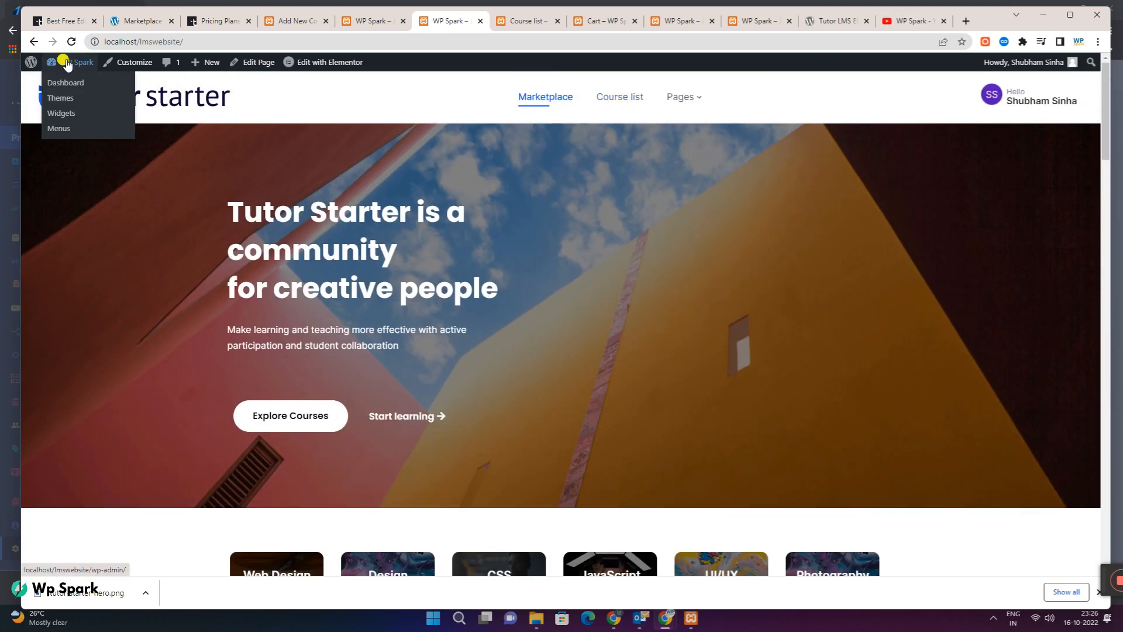
{"action": "left_click", "coordinate": [60, 90]}
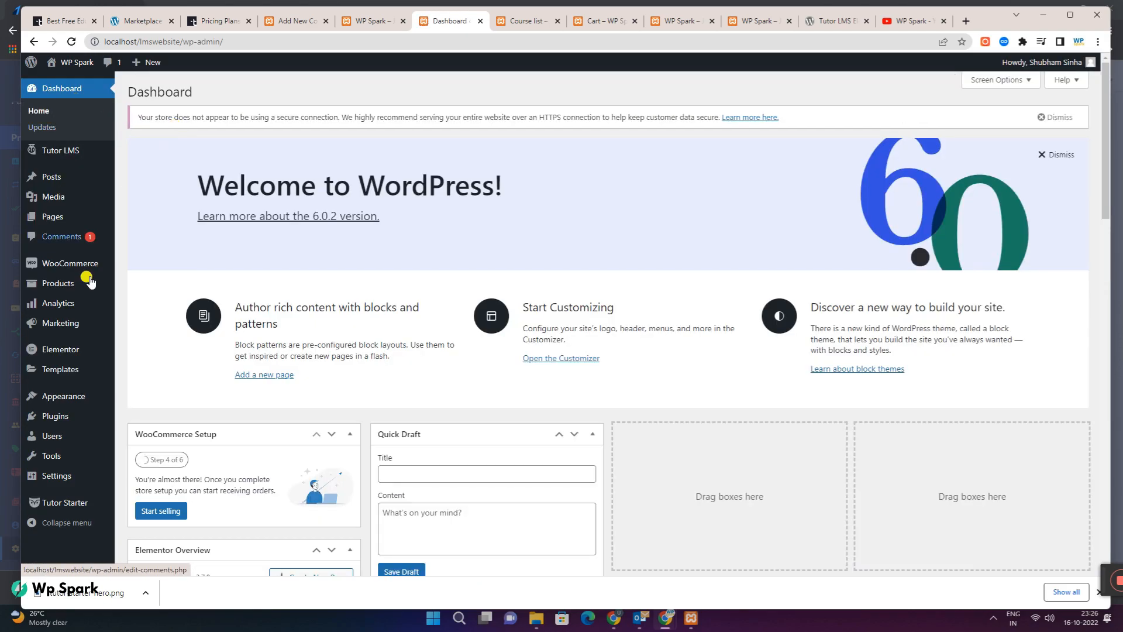
{"action": "mouse_move", "coordinate": [53, 403]}
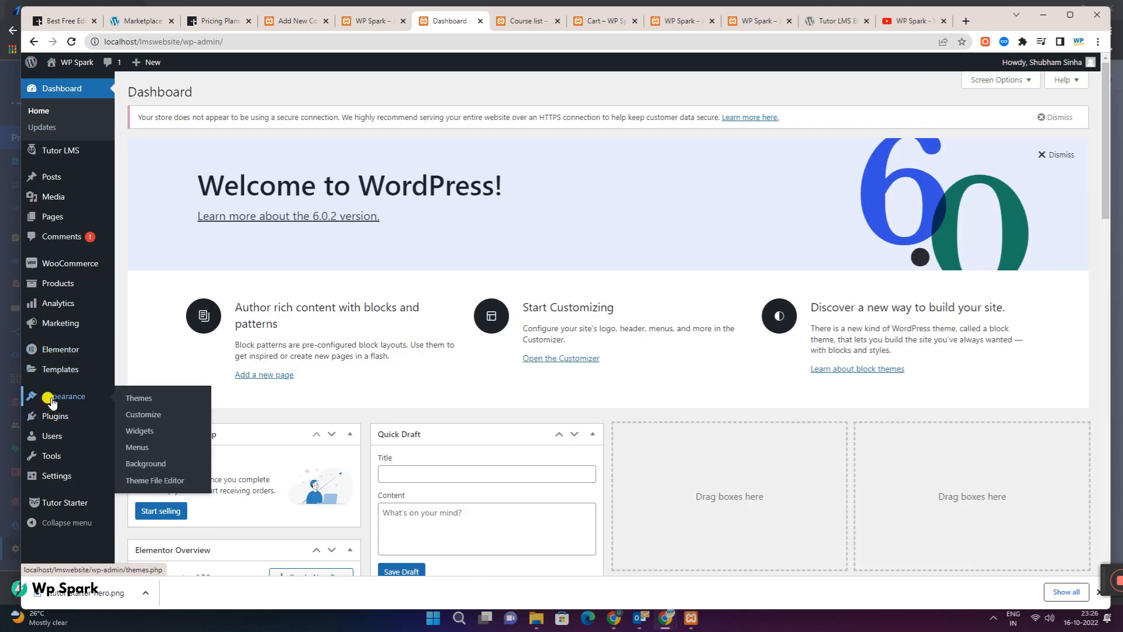
{"action": "left_click", "coordinate": [139, 449]}
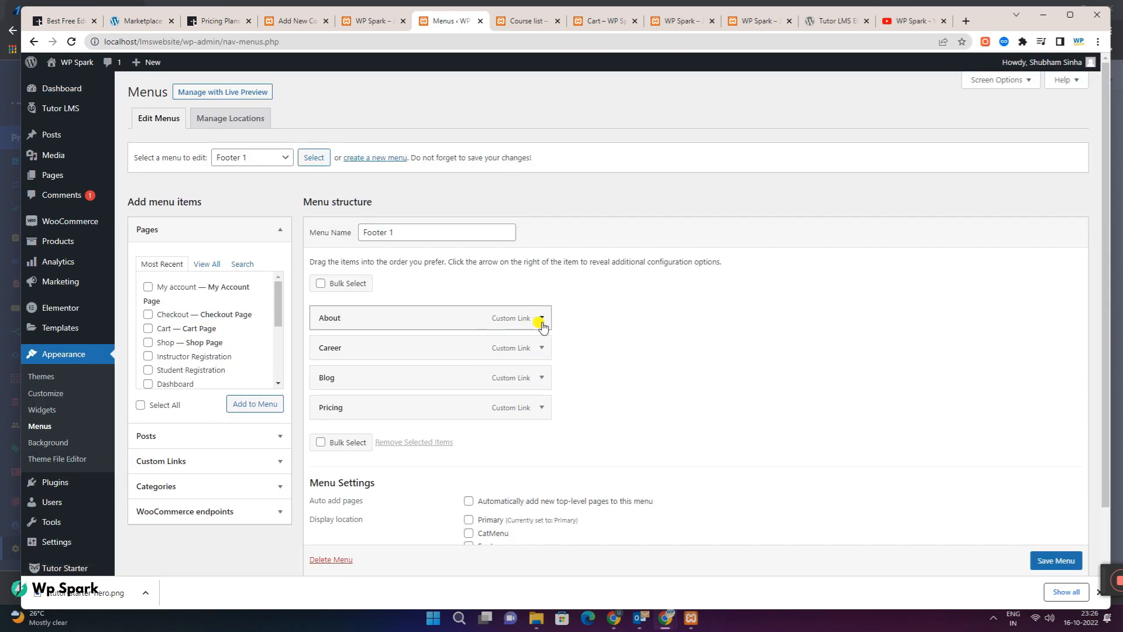
{"action": "left_click", "coordinate": [541, 320]}
{"action": "left_click", "coordinate": [541, 319]}
{"action": "left_click", "coordinate": [270, 155]}
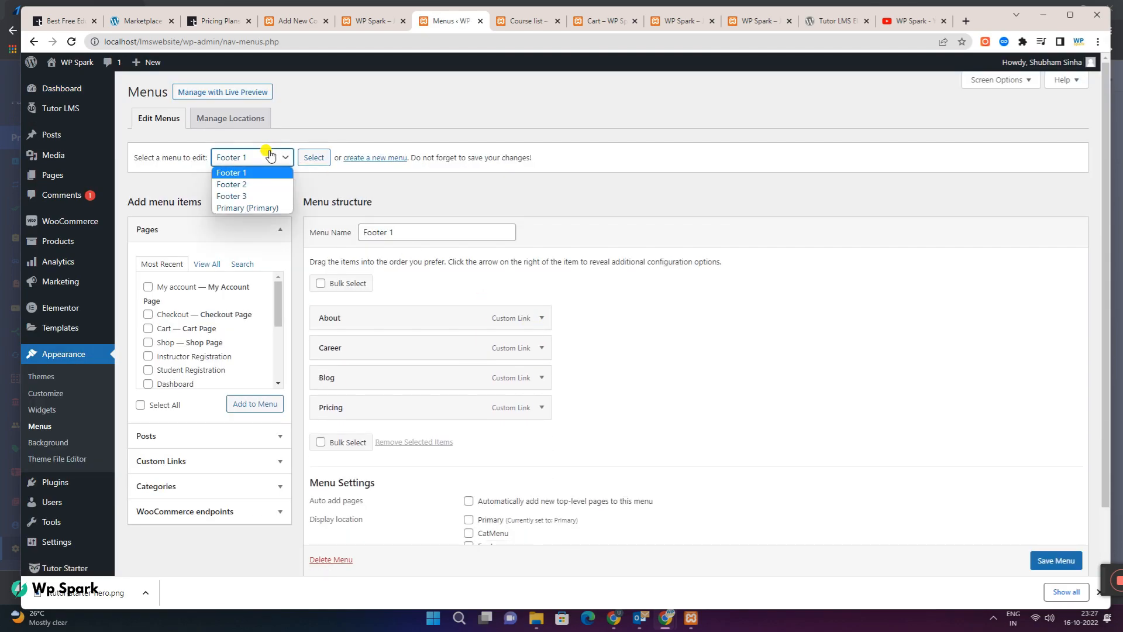
{"action": "left_click", "coordinate": [251, 208]}
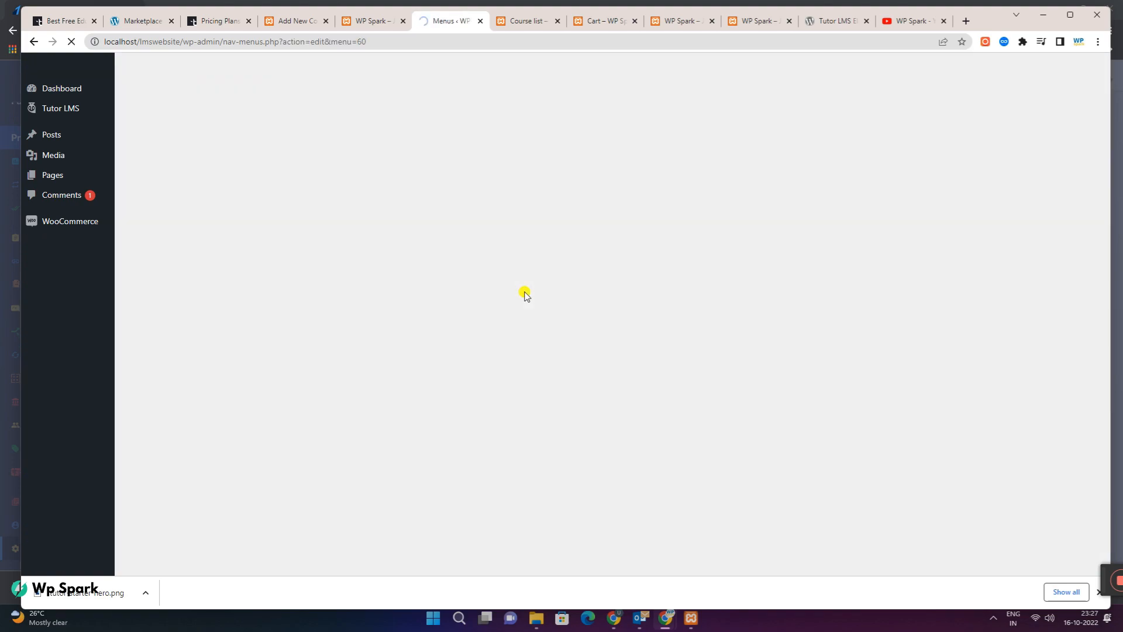
- Examine the settings of the Instructors, Blog, About Us, Subscription and Contact sub items in the Primary menu
{"action": "scroll", "coordinate": [524, 292], "scroll_direction": "down", "scroll_amount": 3}
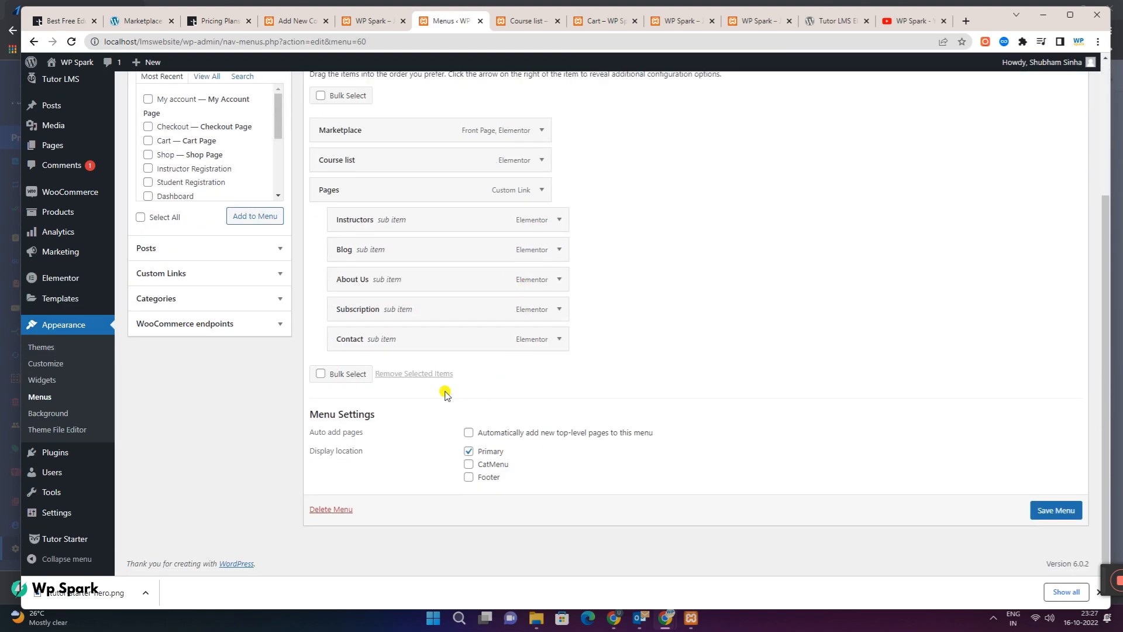
{"action": "left_click", "coordinate": [559, 219]}
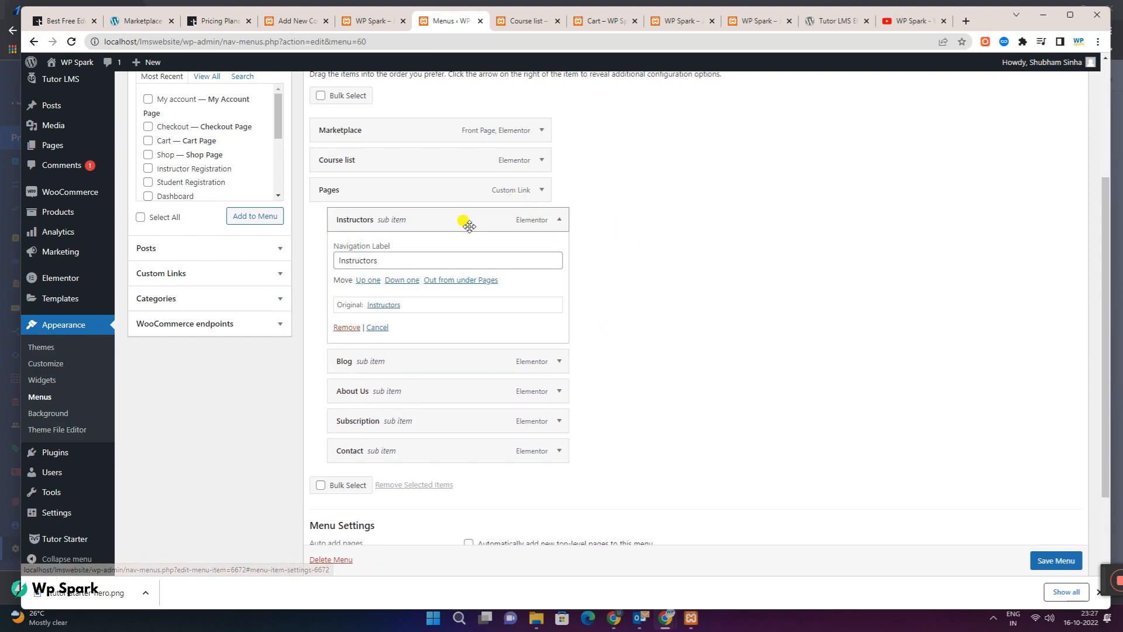
{"action": "left_click", "coordinate": [558, 221]}
{"action": "left_click", "coordinate": [558, 250]}
{"action": "left_click", "coordinate": [557, 249]}
{"action": "left_click", "coordinate": [559, 279]}
{"action": "left_click", "coordinate": [560, 275]}
{"action": "left_click", "coordinate": [557, 308]}
{"action": "left_click", "coordinate": [558, 309]}
{"action": "left_click", "coordinate": [558, 341]}
{"action": "left_click", "coordinate": [559, 341]}
- List all pages available for the Primary menu and check the Instructors and Blog sub items again
{"action": "left_click", "coordinate": [208, 76]}
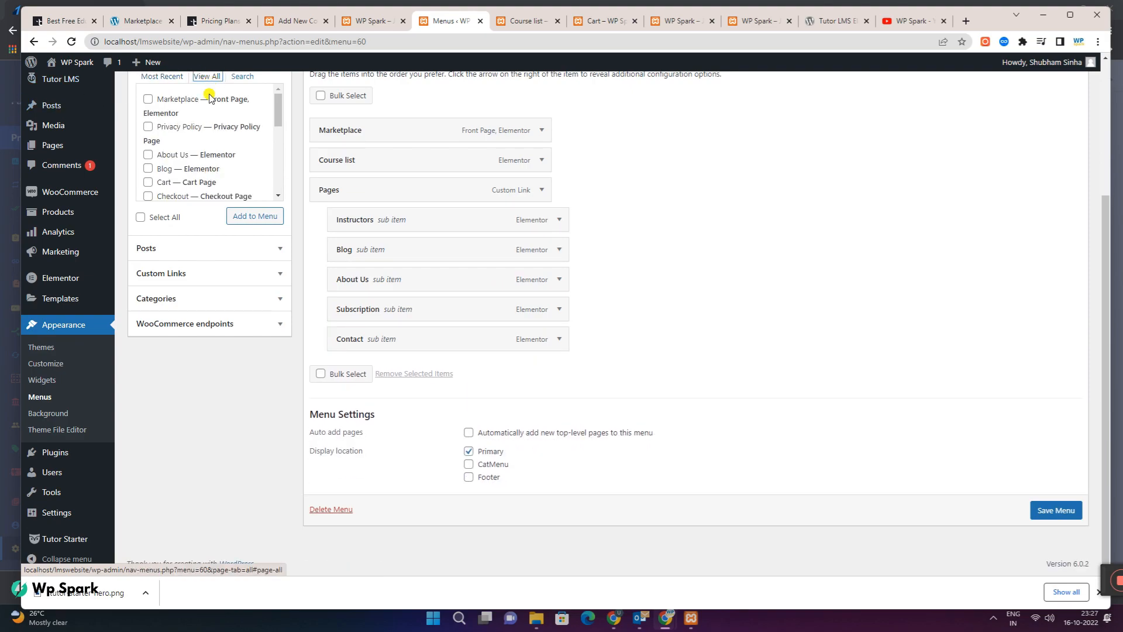
{"action": "scroll", "coordinate": [468, 220], "scroll_direction": "up", "scroll_amount": 3}
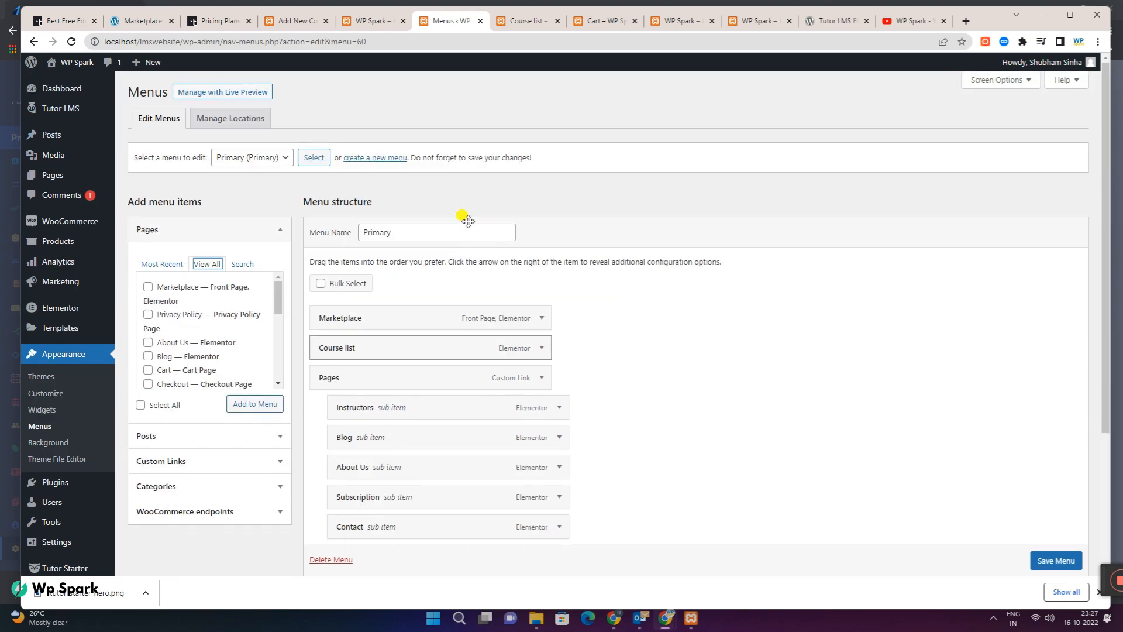
{"action": "scroll", "coordinate": [538, 372], "scroll_direction": "down", "scroll_amount": 1}
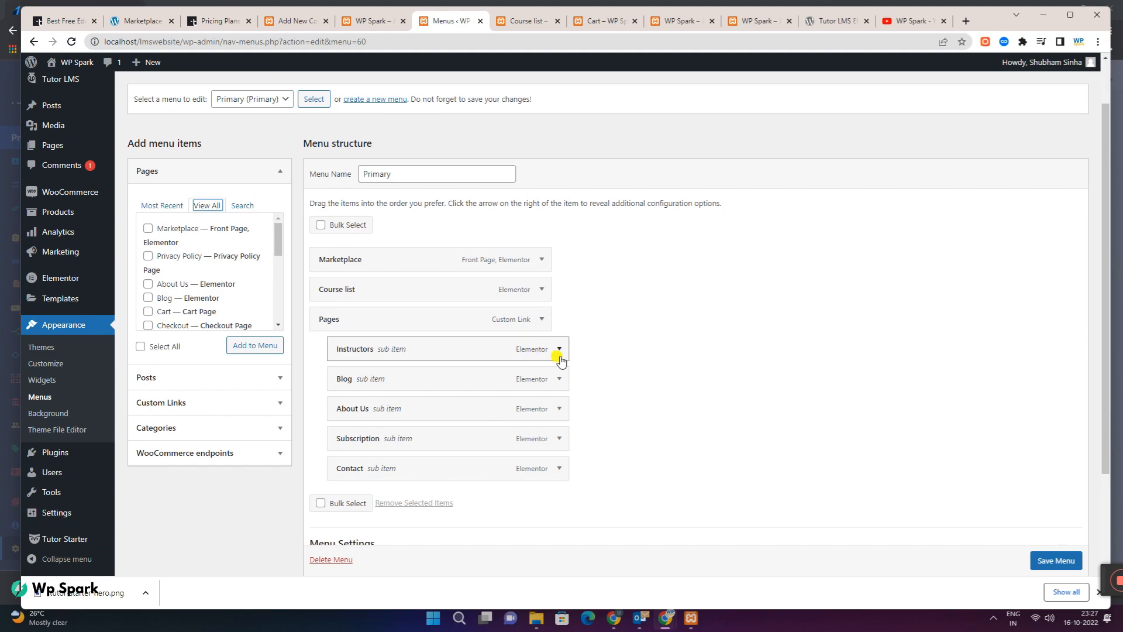
{"action": "left_click", "coordinate": [559, 351]}
{"action": "left_click", "coordinate": [559, 351]}
{"action": "left_click", "coordinate": [559, 377]}
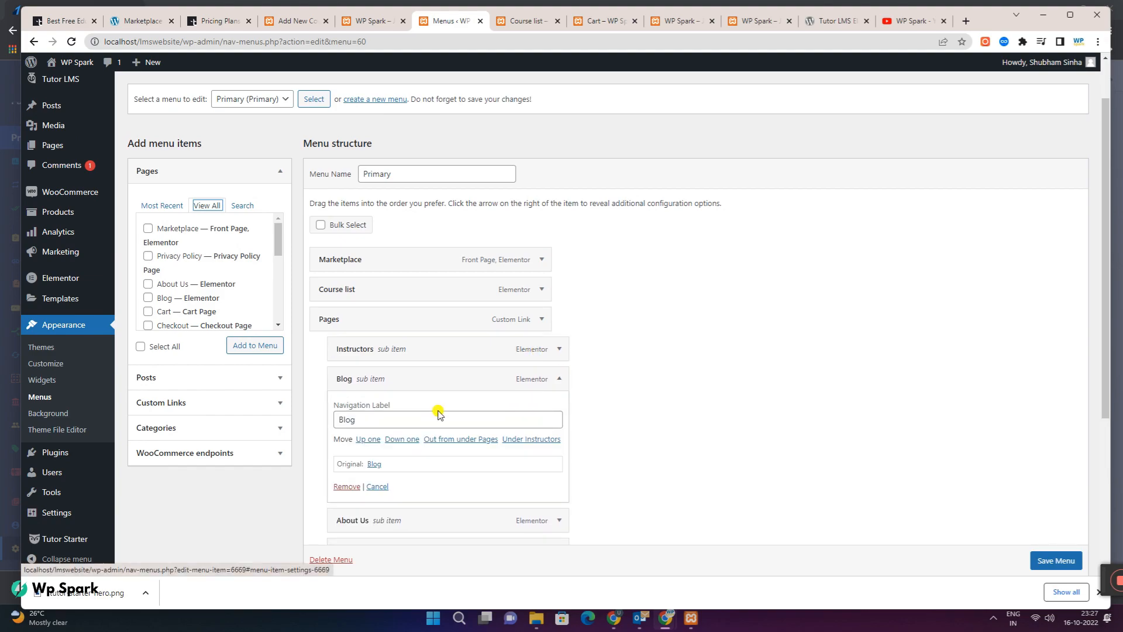
{"action": "scroll", "coordinate": [456, 468], "scroll_direction": "down", "scroll_amount": 3}
{"action": "left_click", "coordinate": [559, 203]}
- Remove the Subscription sub item from under Pages in the Primary menu and save the menu
{"action": "left_click", "coordinate": [559, 262]}
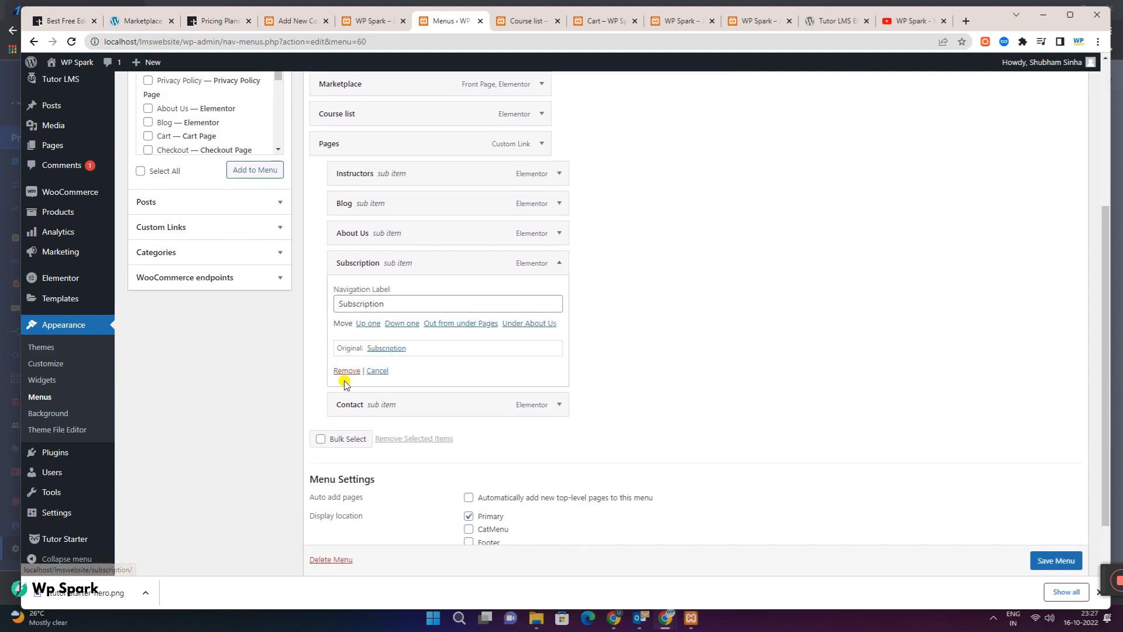
{"action": "left_click", "coordinate": [349, 371]}
{"action": "left_click", "coordinate": [1055, 510]}
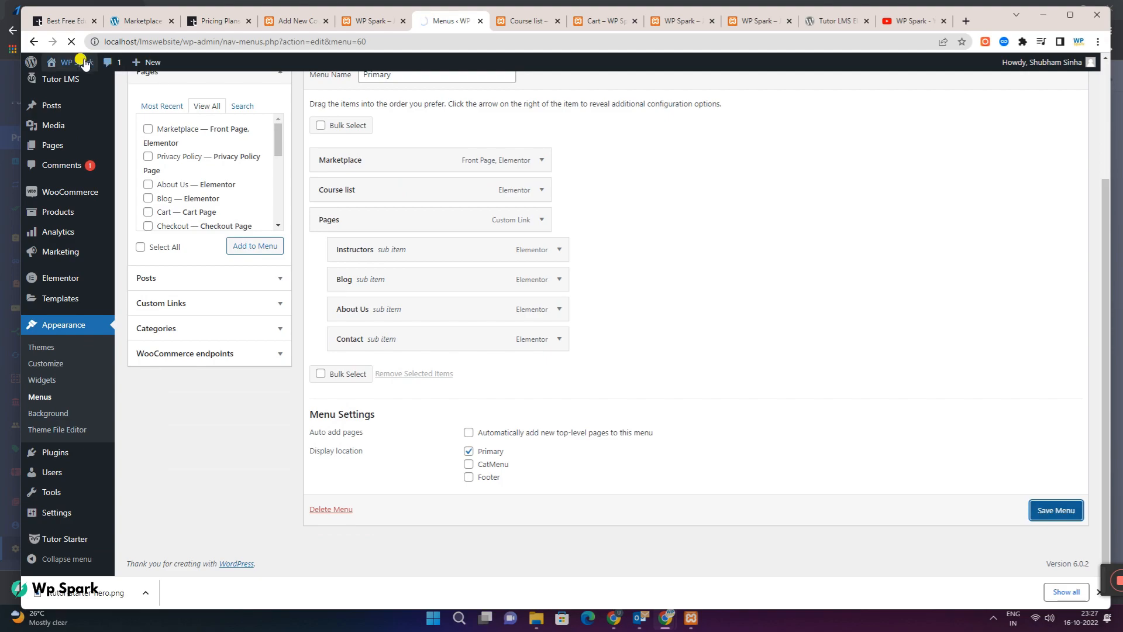
- Open the live site in a new tab, reload it, and check the entries of its Pages menu
{"action": "right_click", "coordinate": [71, 81]}
{"action": "left_click", "coordinate": [117, 92]}
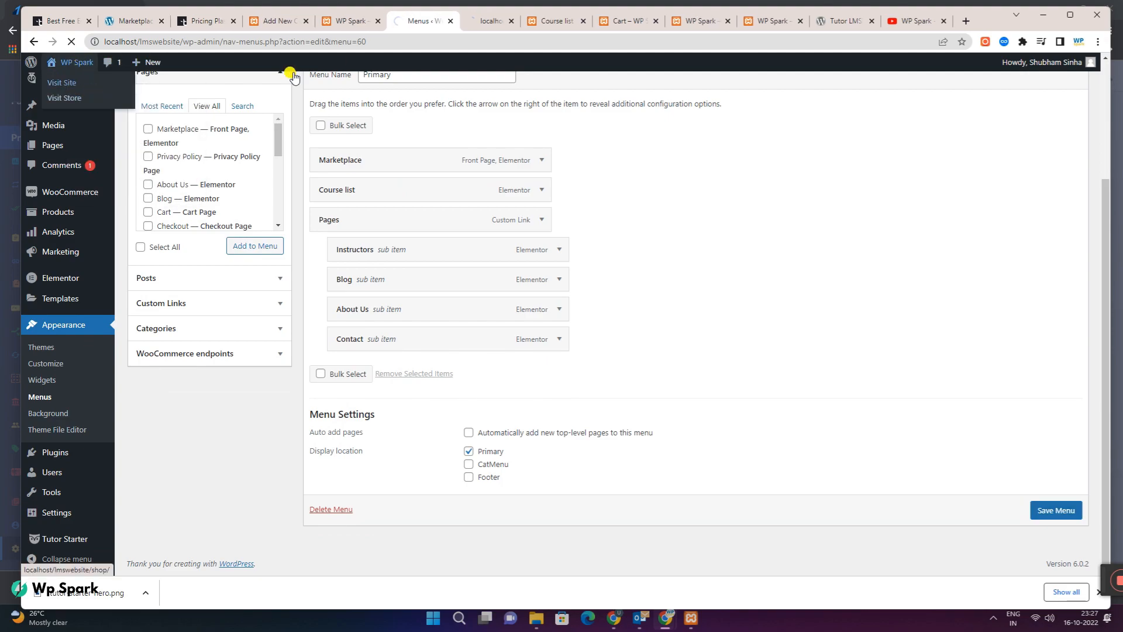
{"action": "left_click", "coordinate": [490, 18]}
{"action": "mouse_move", "coordinate": [634, 103]}
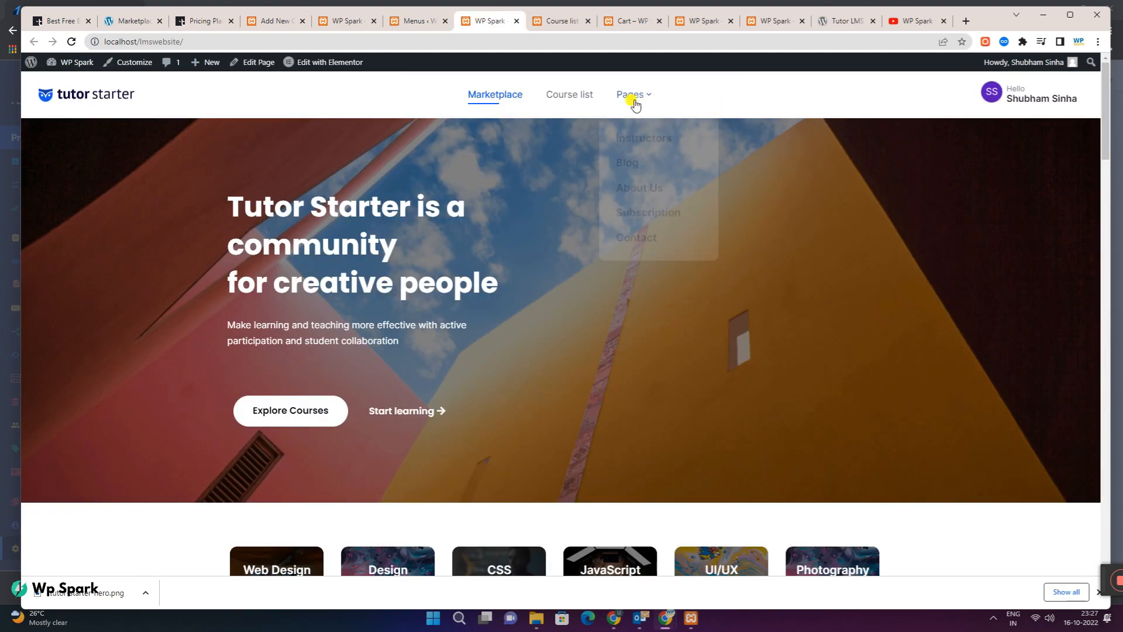
{"action": "left_click", "coordinate": [72, 43]}
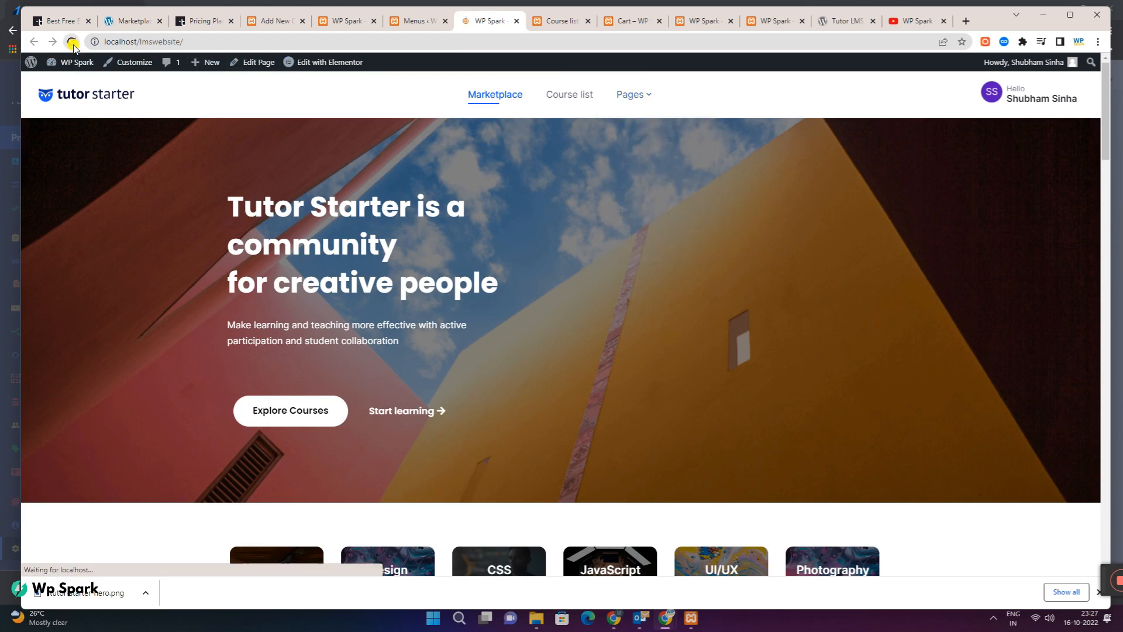
{"action": "mouse_move", "coordinate": [632, 94]}
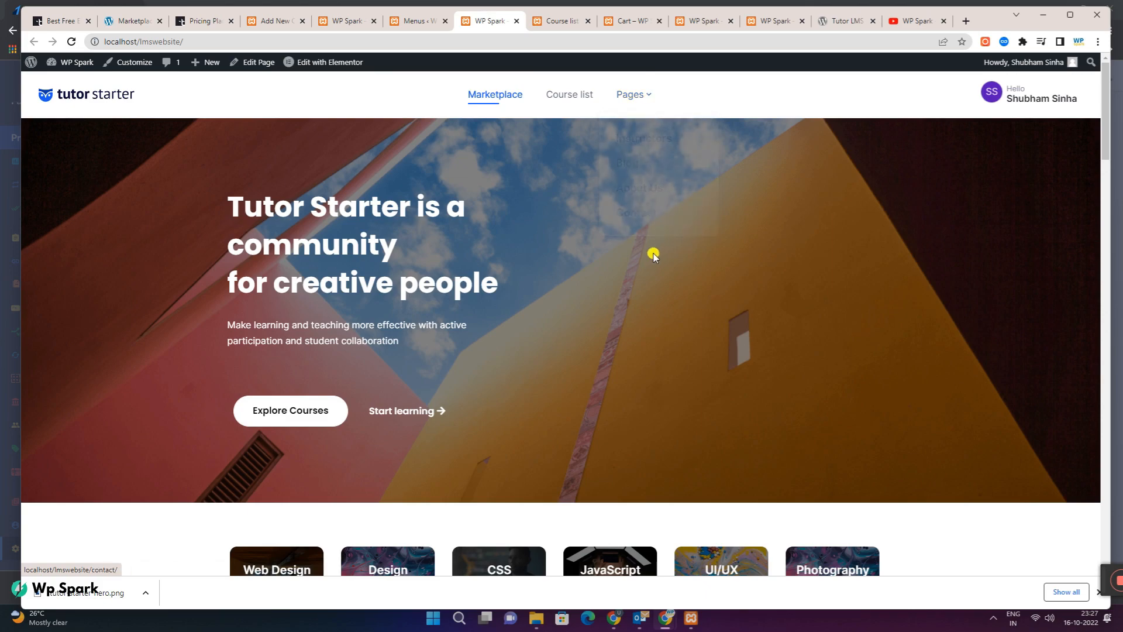
- Switch to the incognito window with the student's checkout page, reload it, and check the header's Pages menu entries
{"action": "mouse_move", "coordinate": [666, 623]}
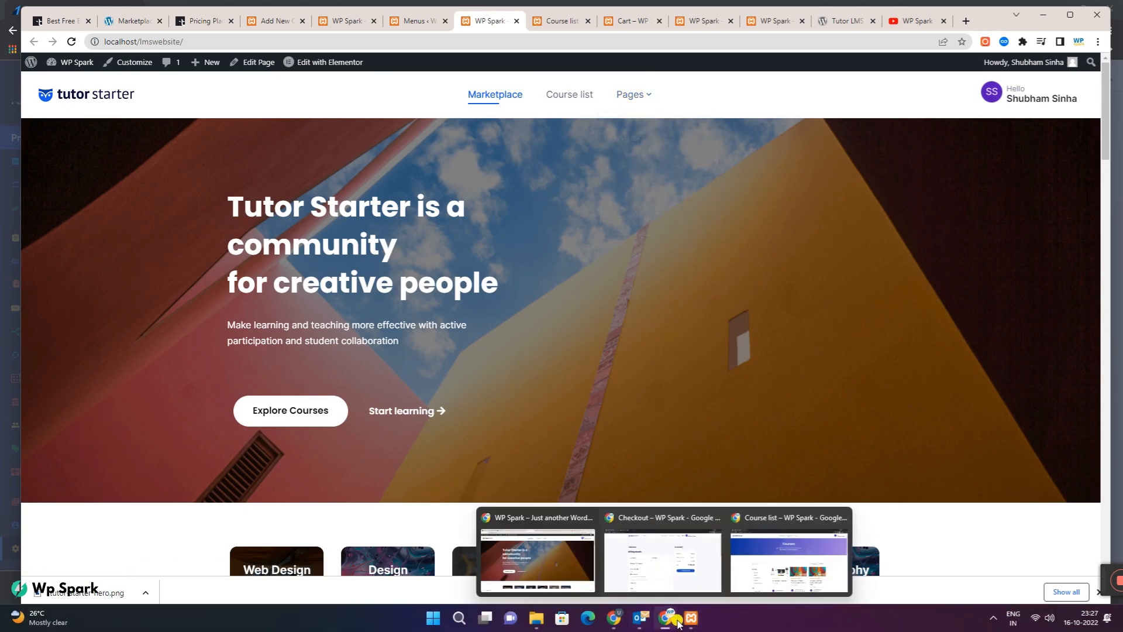
{"action": "left_click", "coordinate": [660, 579]}
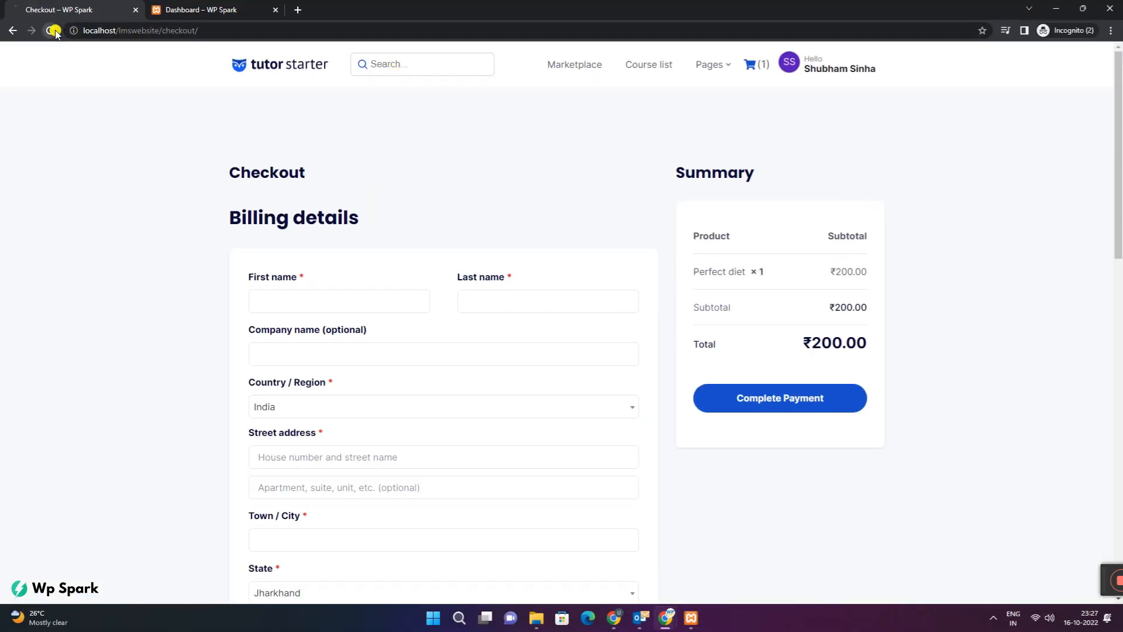
{"action": "mouse_move", "coordinate": [623, 67]}
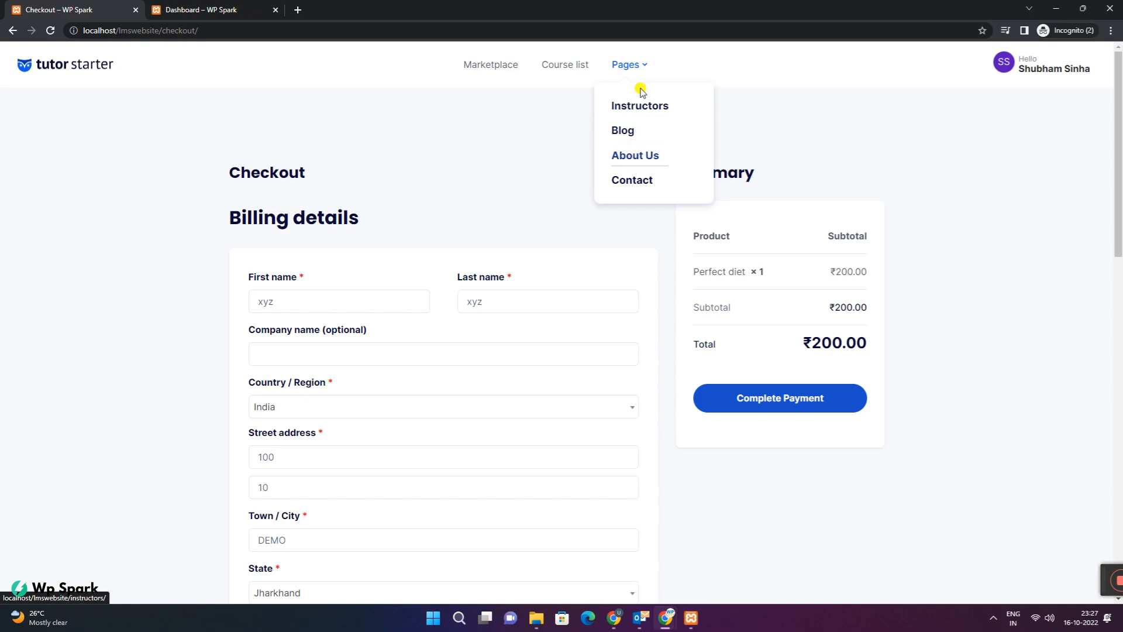
- Open the marketplace home page from the checkout page and look it over down to the footer links
{"action": "left_click", "coordinate": [99, 72]}
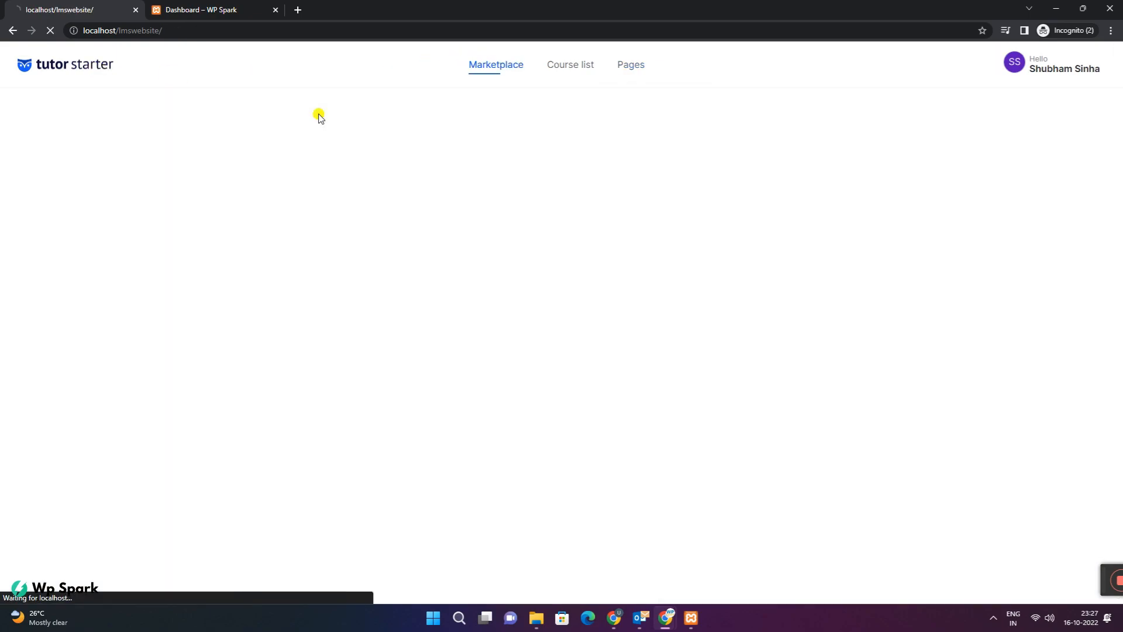
{"action": "scroll", "coordinate": [767, 341], "scroll_direction": "down", "scroll_amount": 10}
{"action": "scroll", "coordinate": [605, 391], "scroll_direction": "down", "scroll_amount": 15}
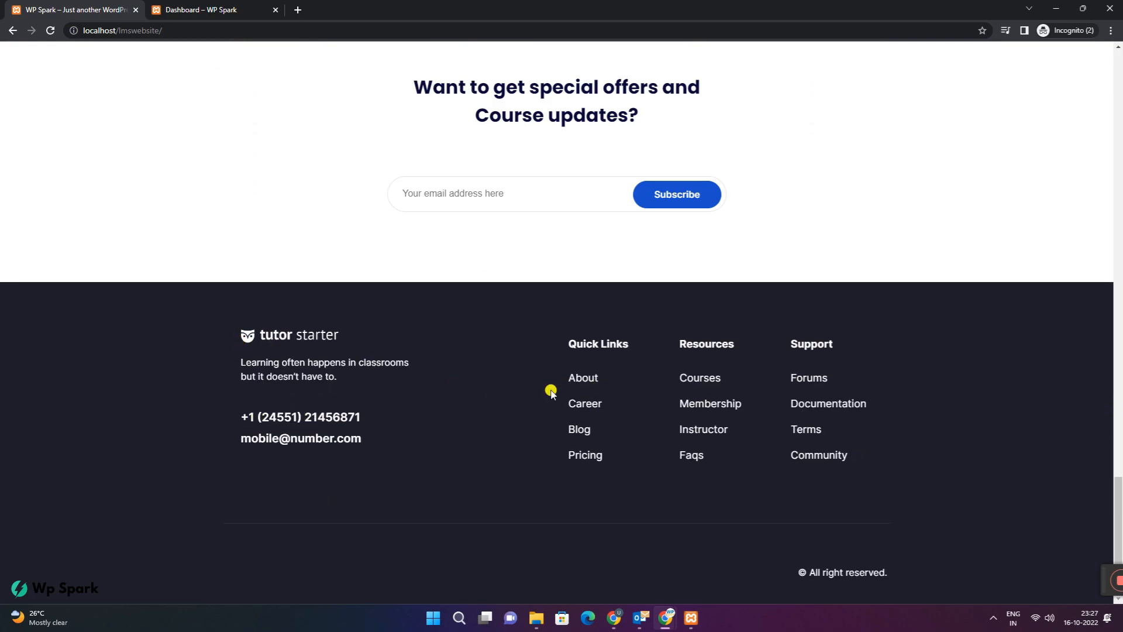
{"action": "scroll", "coordinate": [683, 332], "scroll_direction": "up", "scroll_amount": 20}
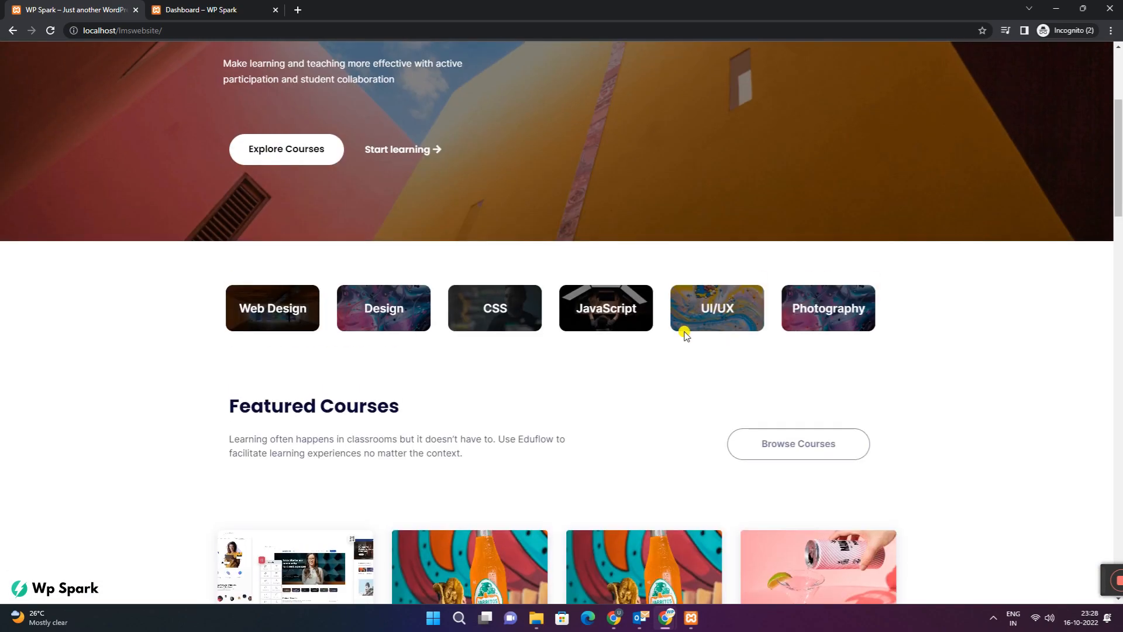
{"action": "scroll", "coordinate": [686, 335], "scroll_direction": "up", "scroll_amount": 4}
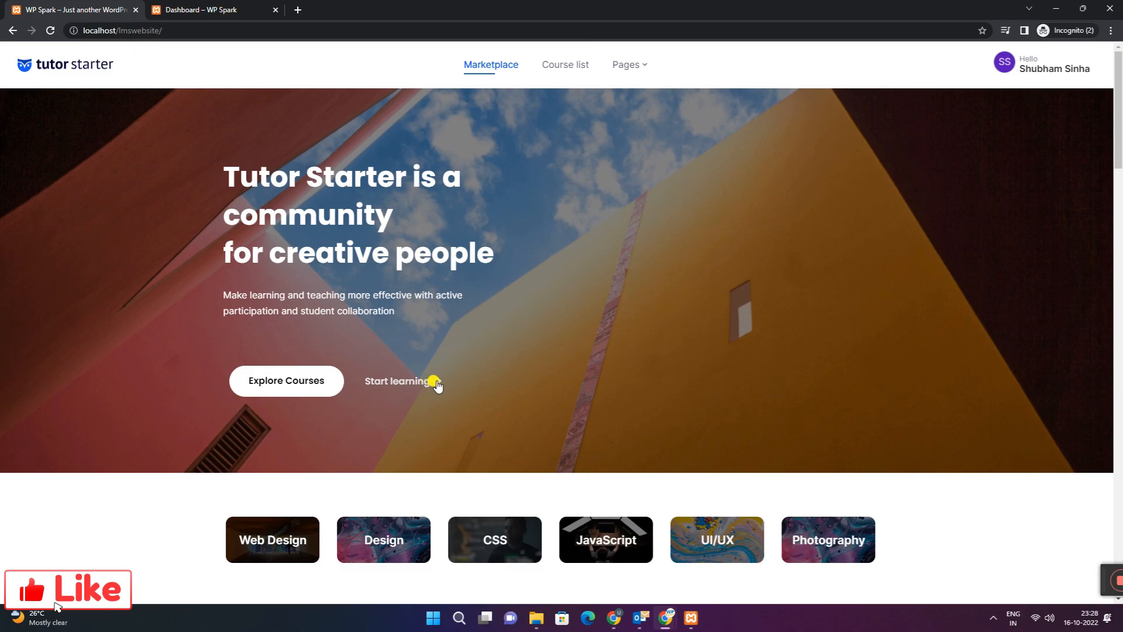
- Review the home page's course cards, statistics, testimonial and Latest News sections, and check the entries of the student's account menu
{"action": "scroll", "coordinate": [357, 193], "scroll_direction": "down", "scroll_amount": 15}
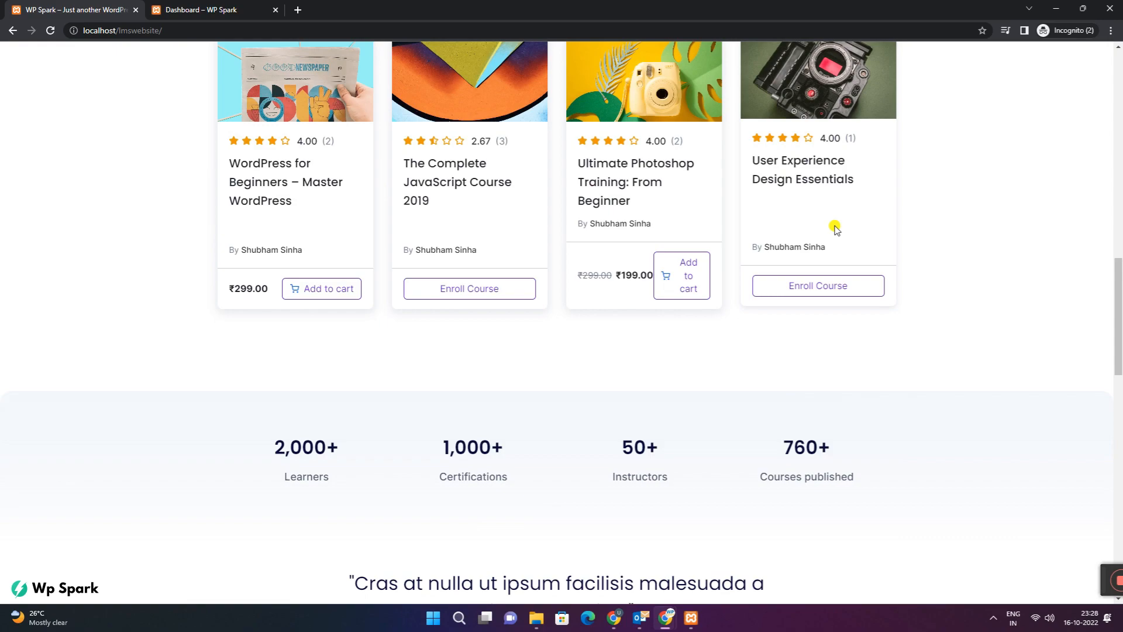
{"action": "scroll", "coordinate": [677, 348], "scroll_direction": "down", "scroll_amount": 15}
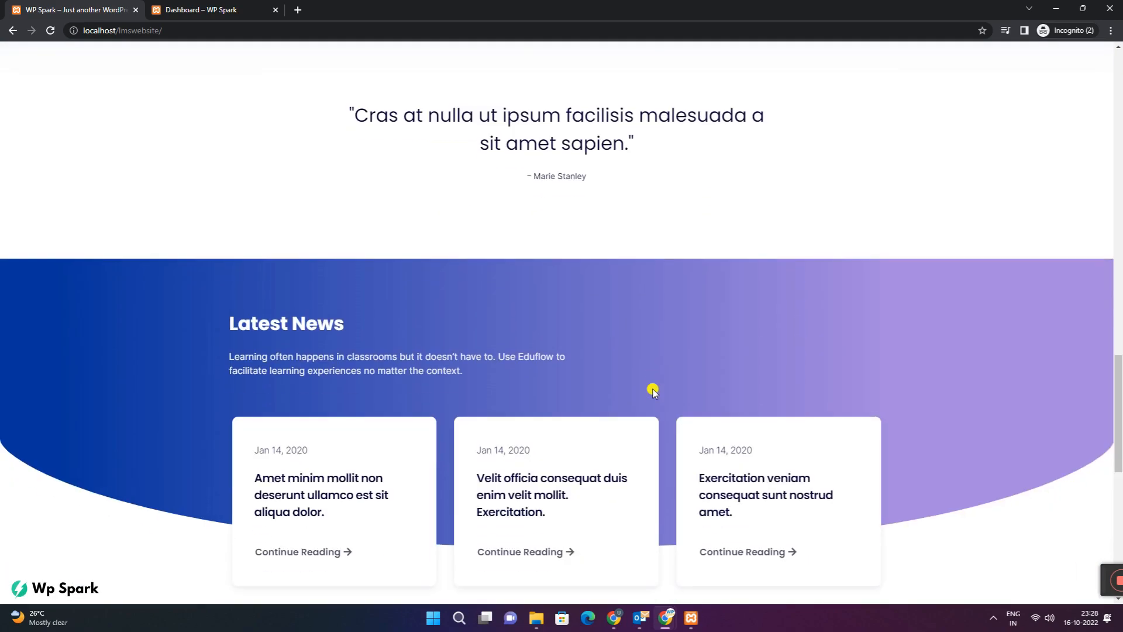
{"action": "scroll", "coordinate": [816, 202], "scroll_direction": "up", "scroll_amount": 20}
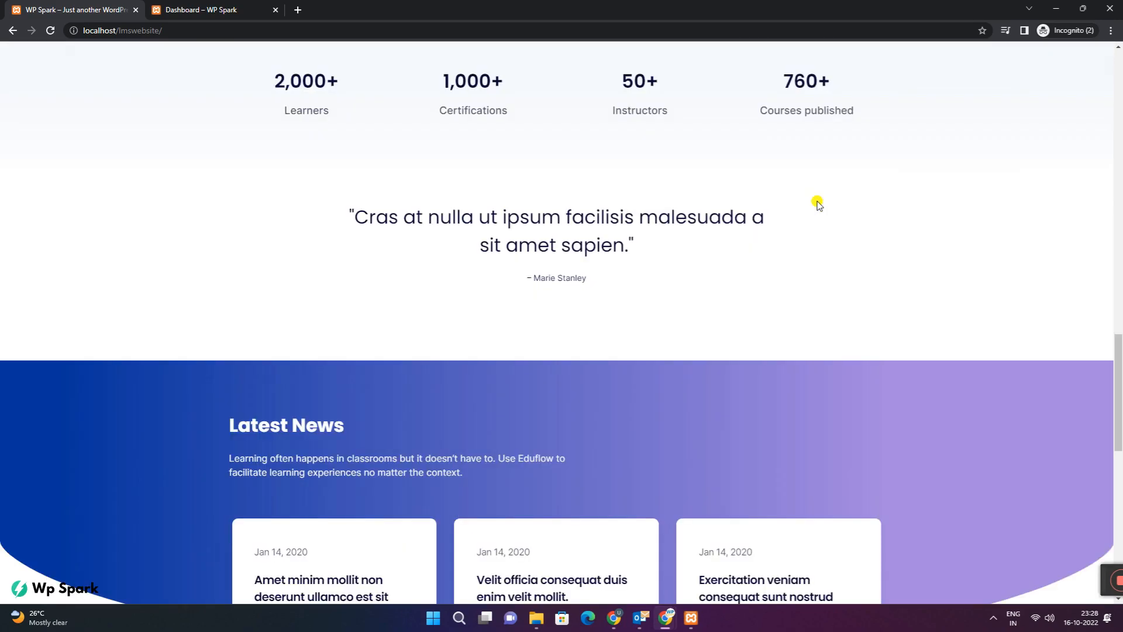
{"action": "scroll", "coordinate": [817, 203], "scroll_direction": "up", "scroll_amount": 5}
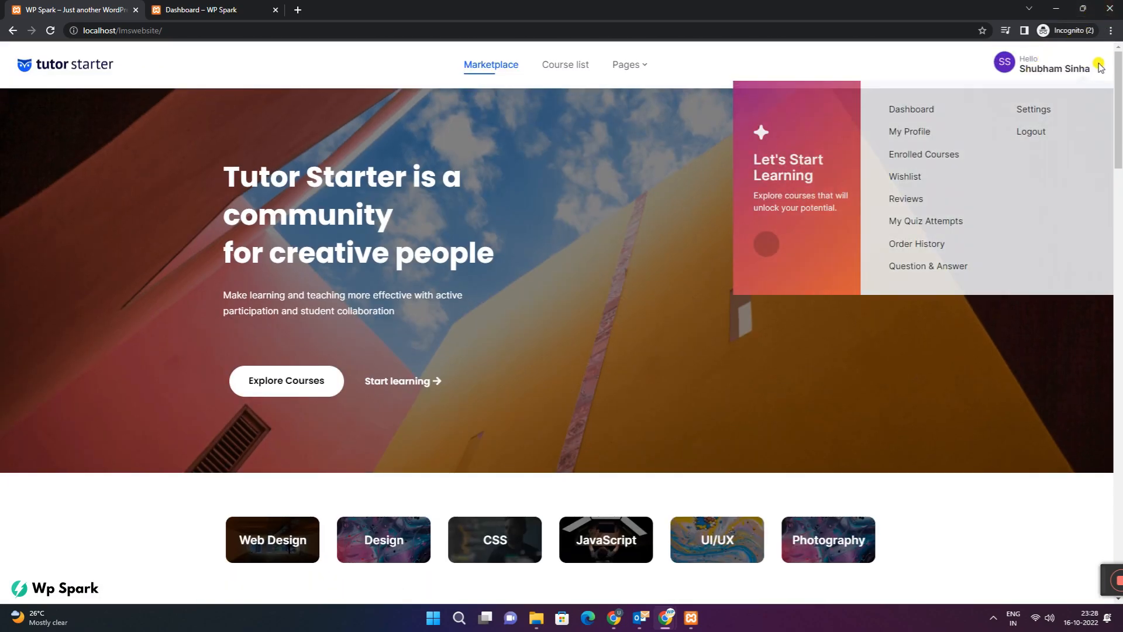
{"action": "mouse_move", "coordinate": [1046, 61]}
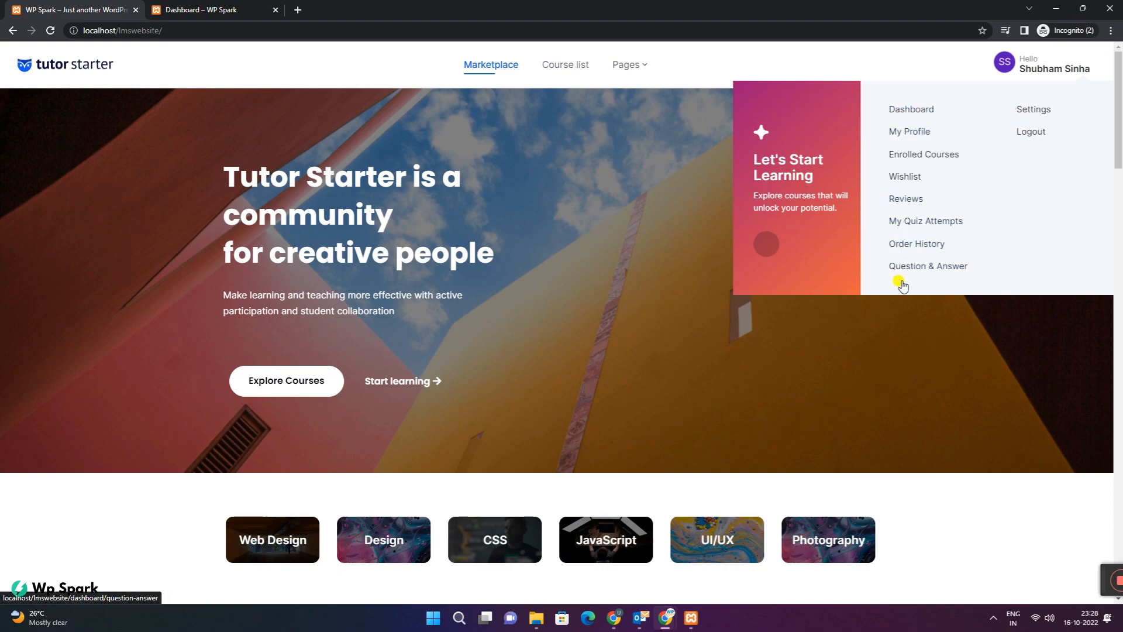
{"action": "mouse_move", "coordinate": [1080, 13]}
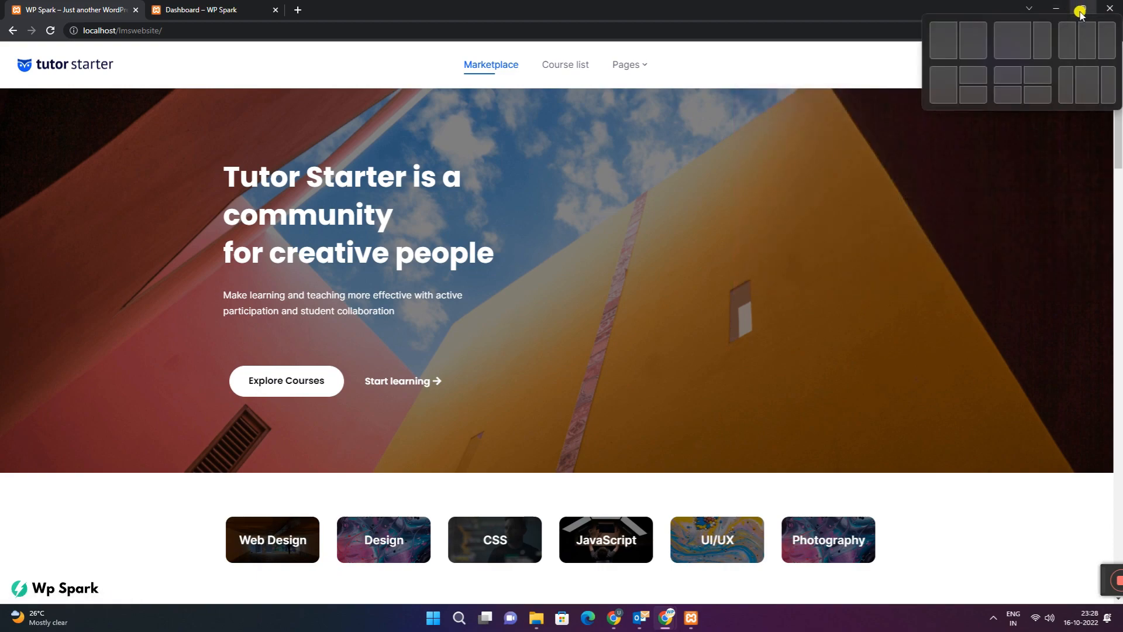